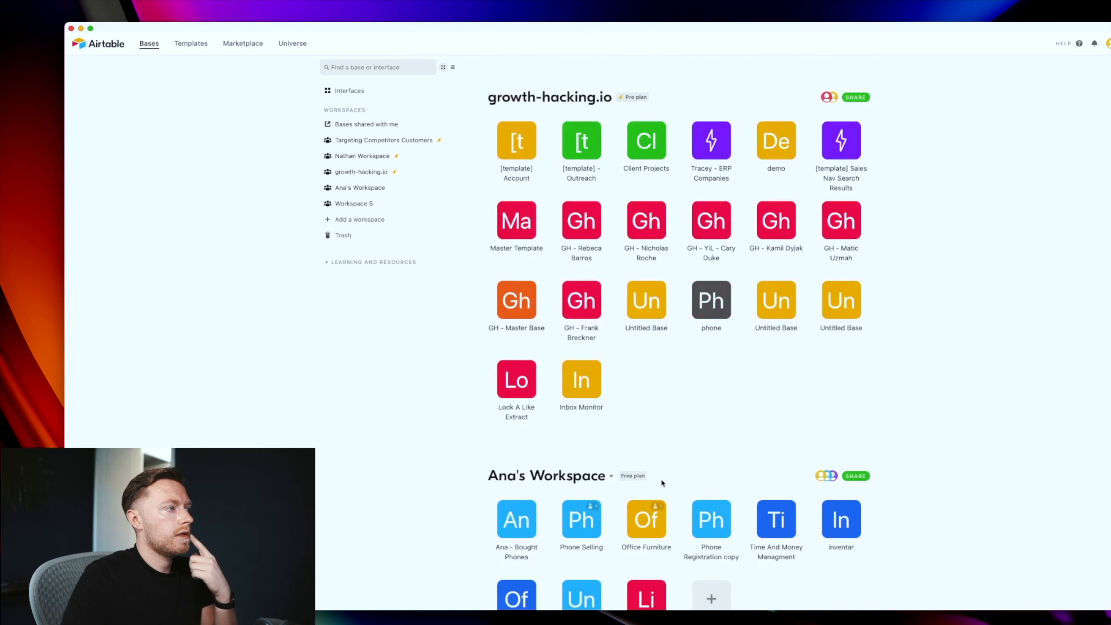
Step: Create a new empty Airtable base and name it 'YouTube Story Pipeline'
scroll(661, 479, down, 4)
scroll(663, 473, up, 7)
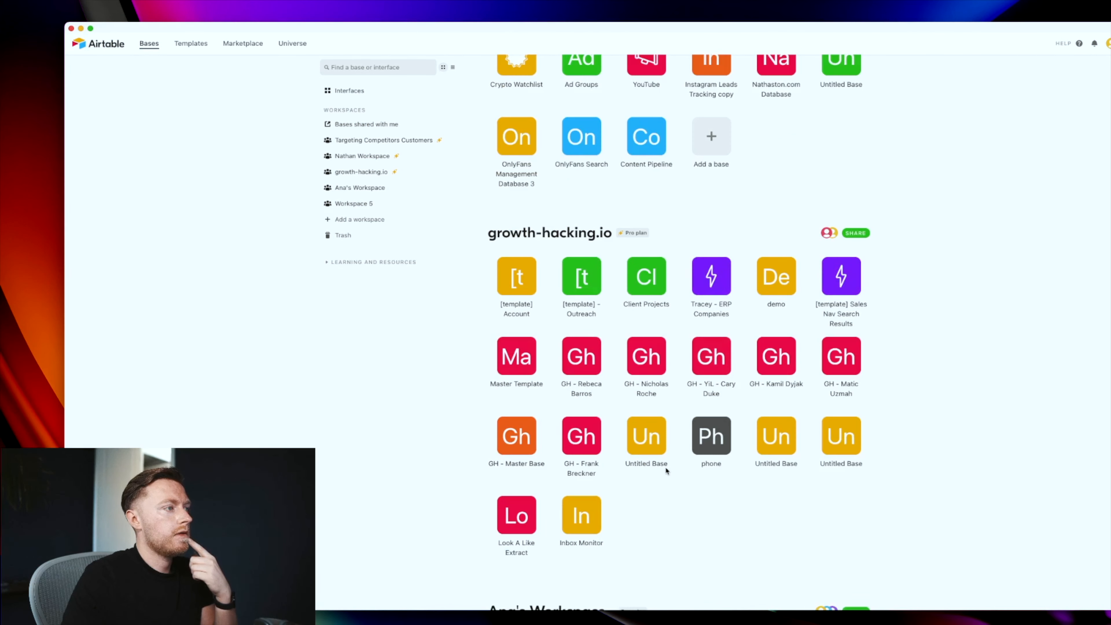
scroll(665, 467, up, 1)
click(704, 183)
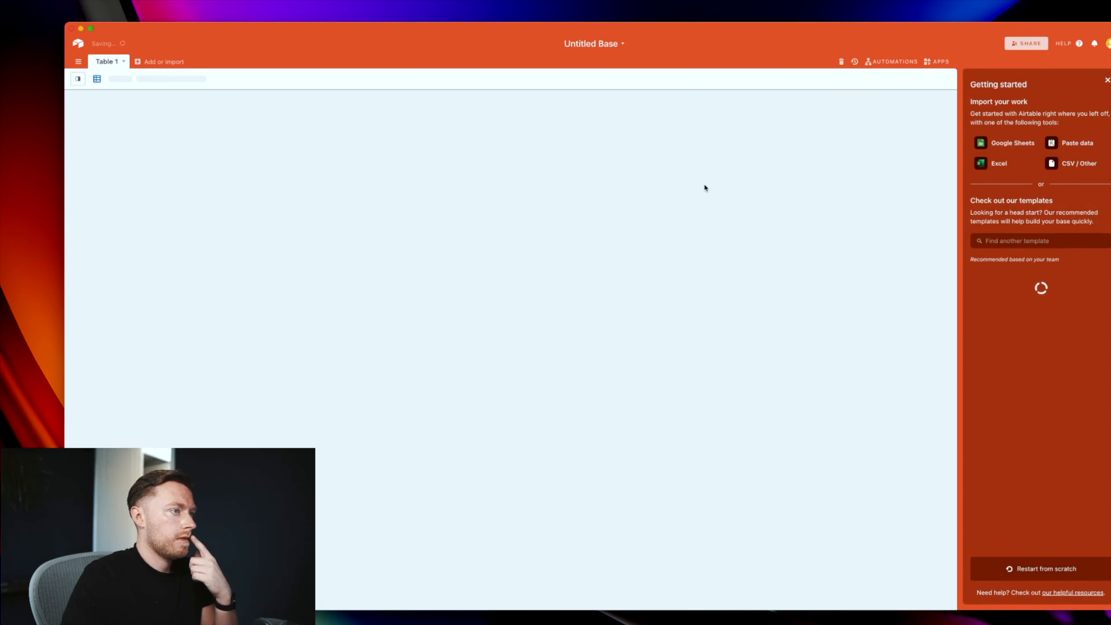
click(621, 44)
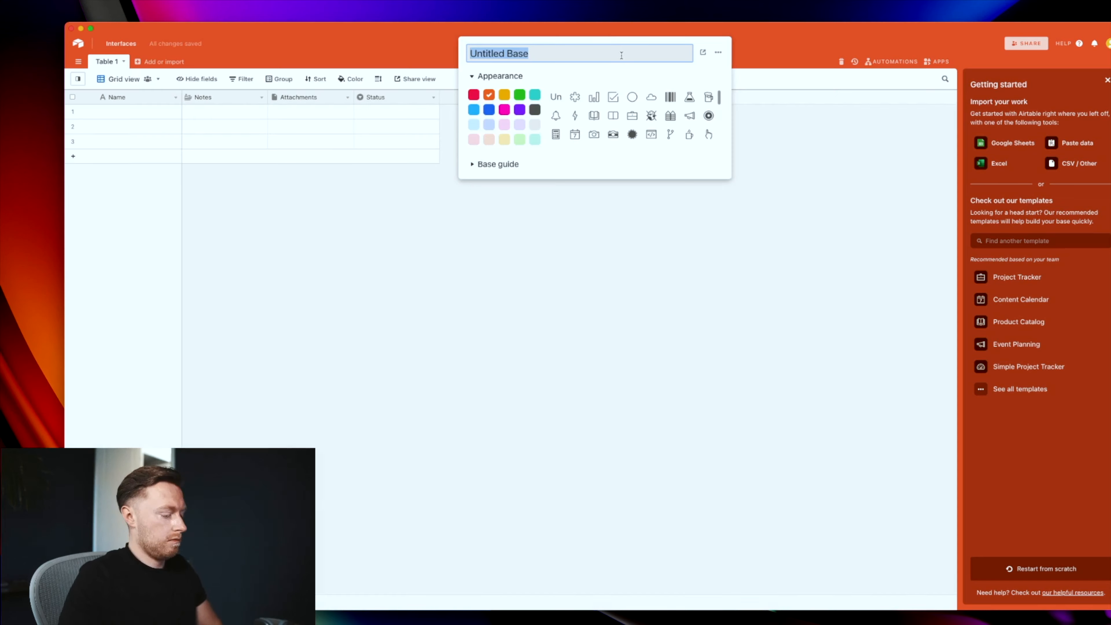
text(YouTube Story Pipeline)
key(Return)
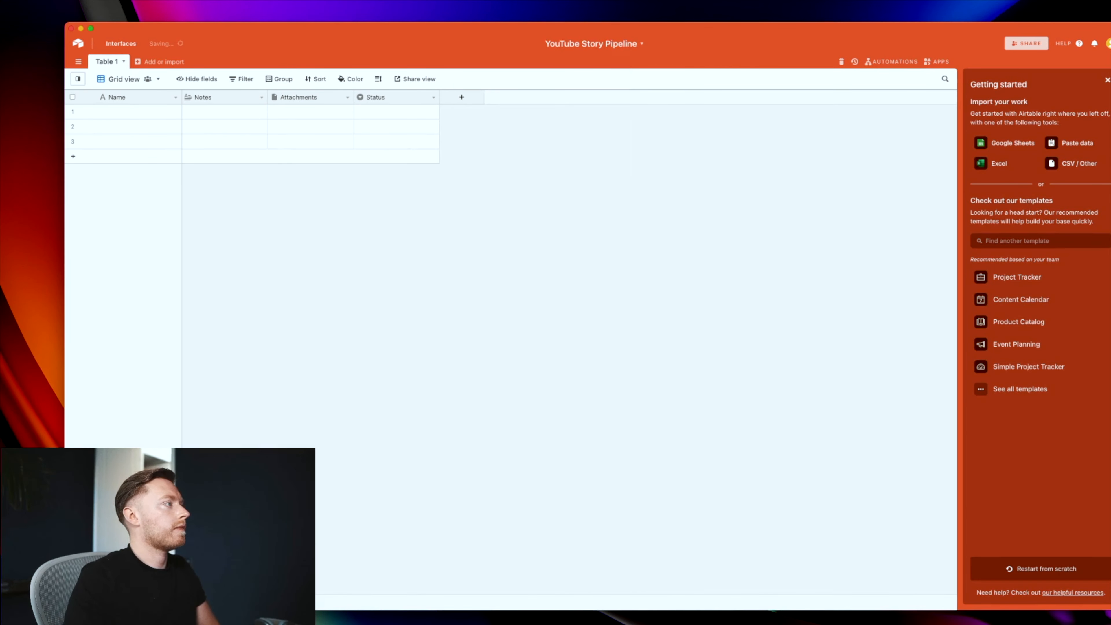
Step: Delete the Notes, Attachments and Status fields from Table 1
click(261, 99)
click(235, 303)
click(261, 98)
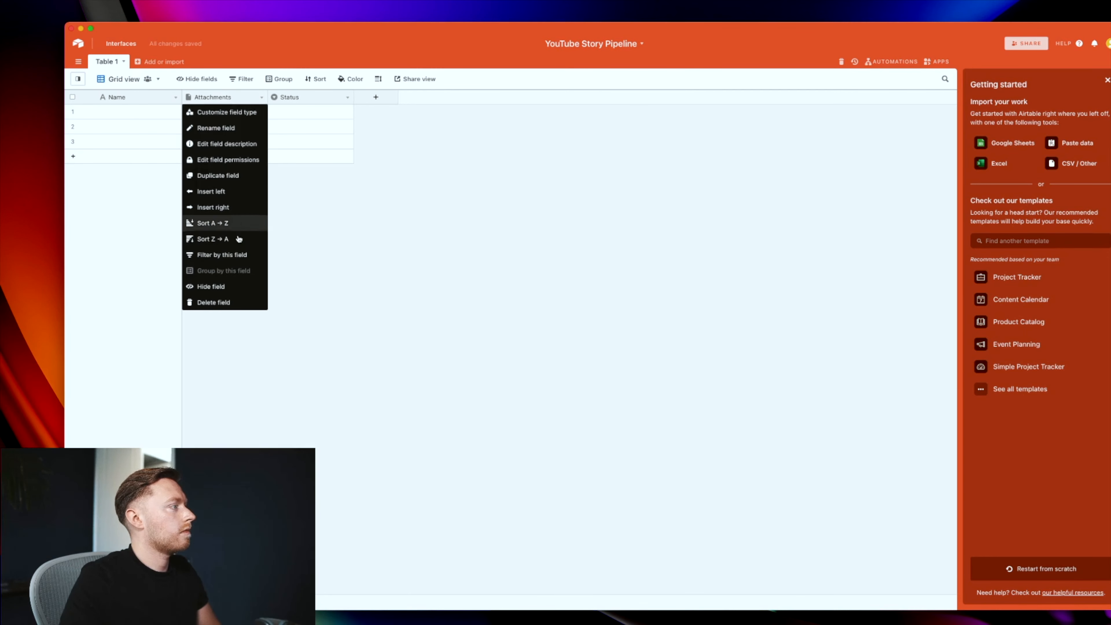
click(234, 302)
click(258, 98)
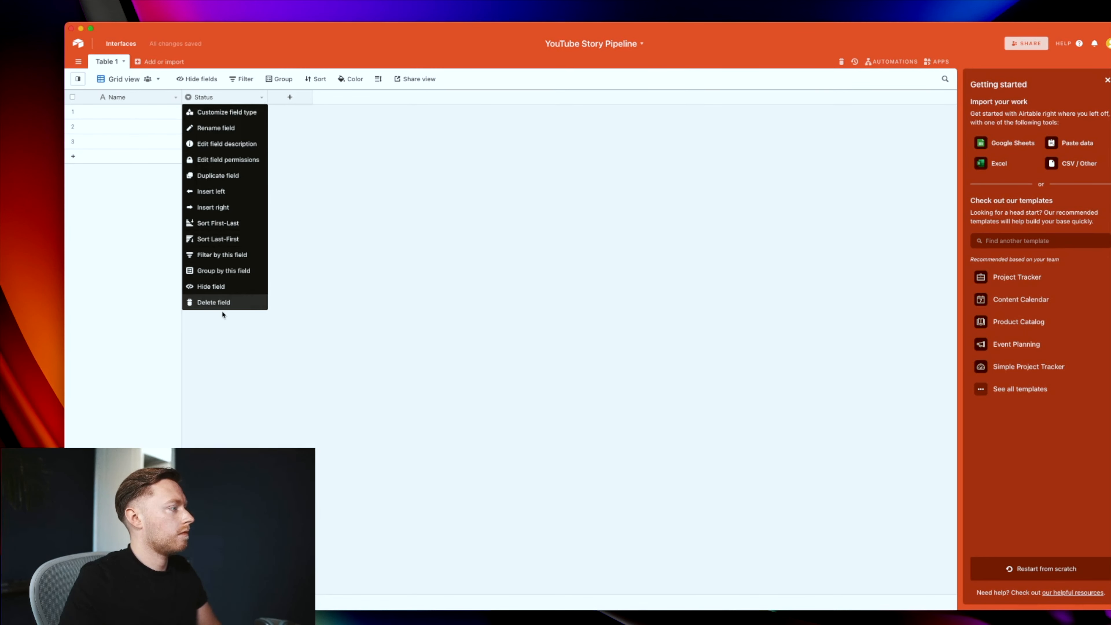
click(219, 303)
Step: Add a new Attachment field and rename it 'Story'
click(209, 100)
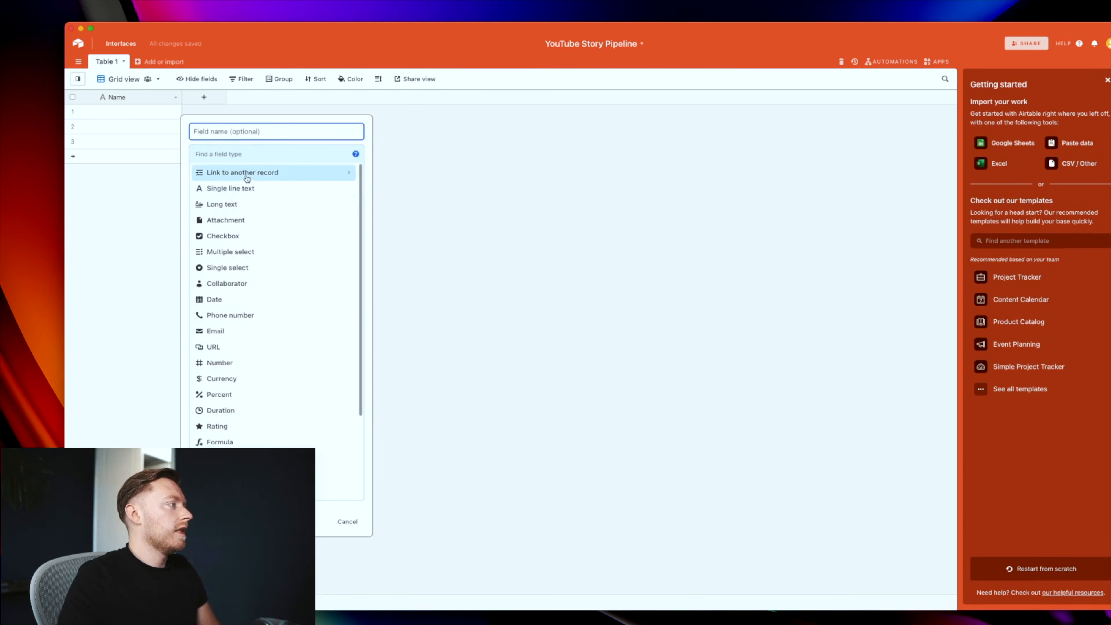
click(241, 219)
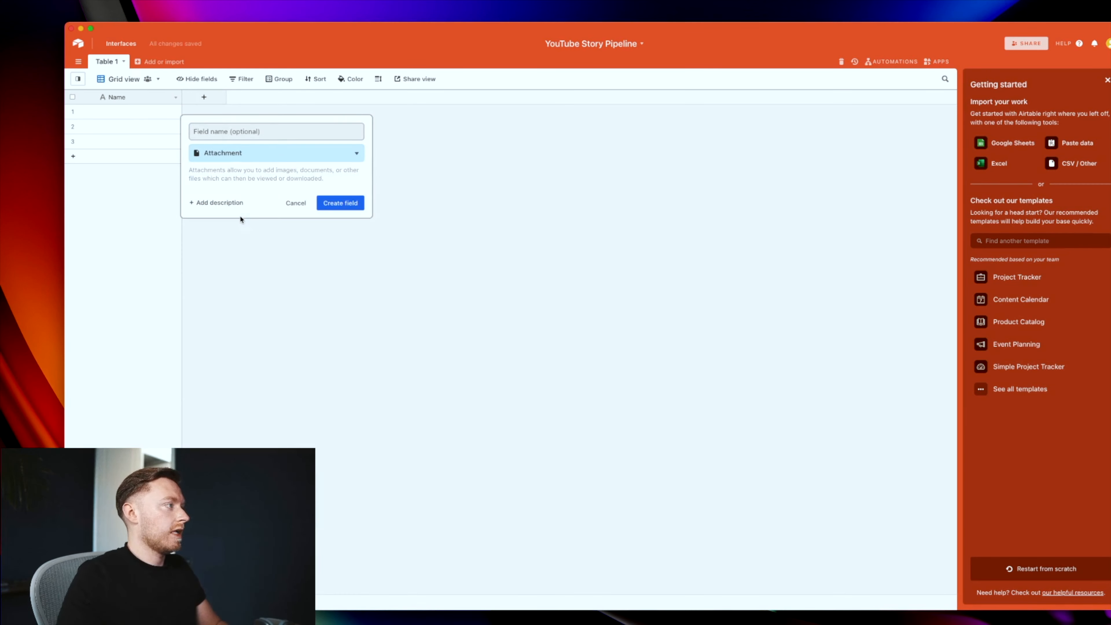
click(345, 203)
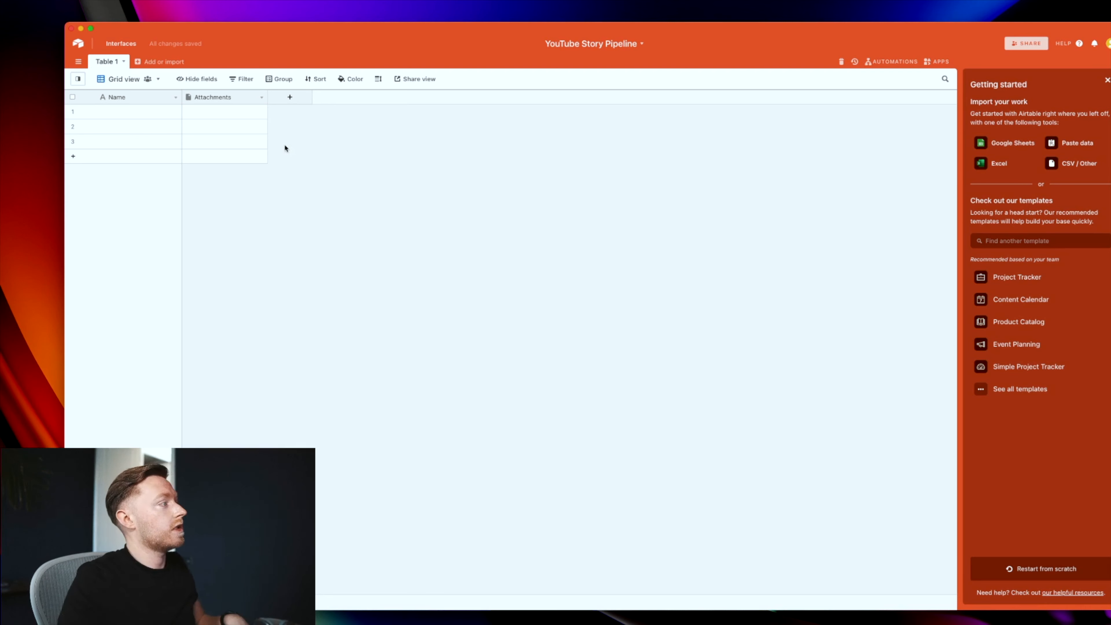
click(261, 97)
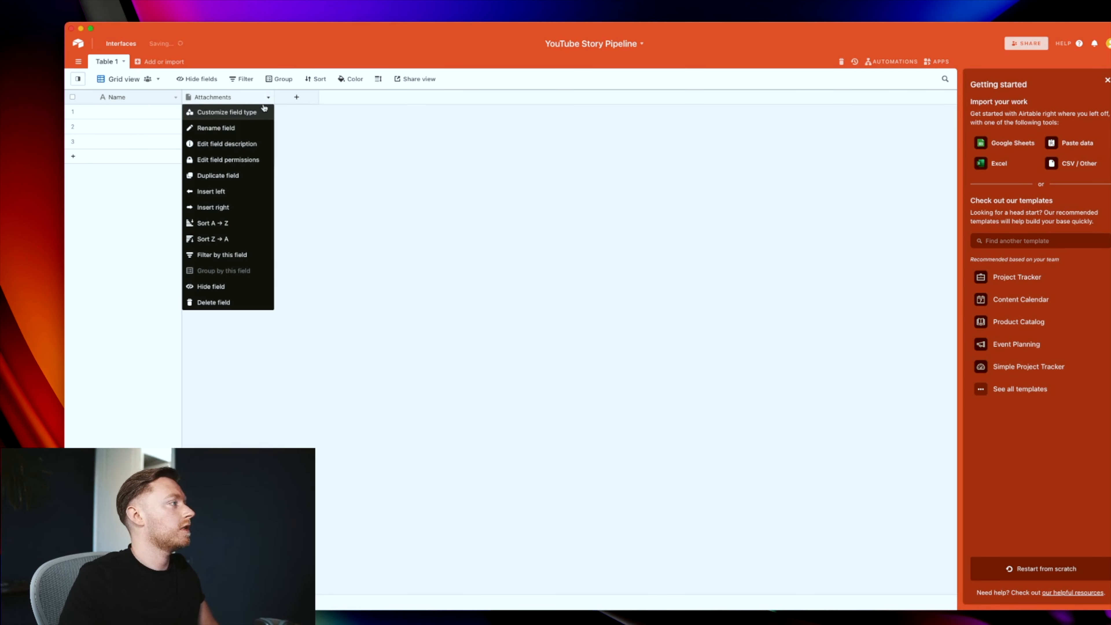
click(258, 111)
text(Story)
key(Return)
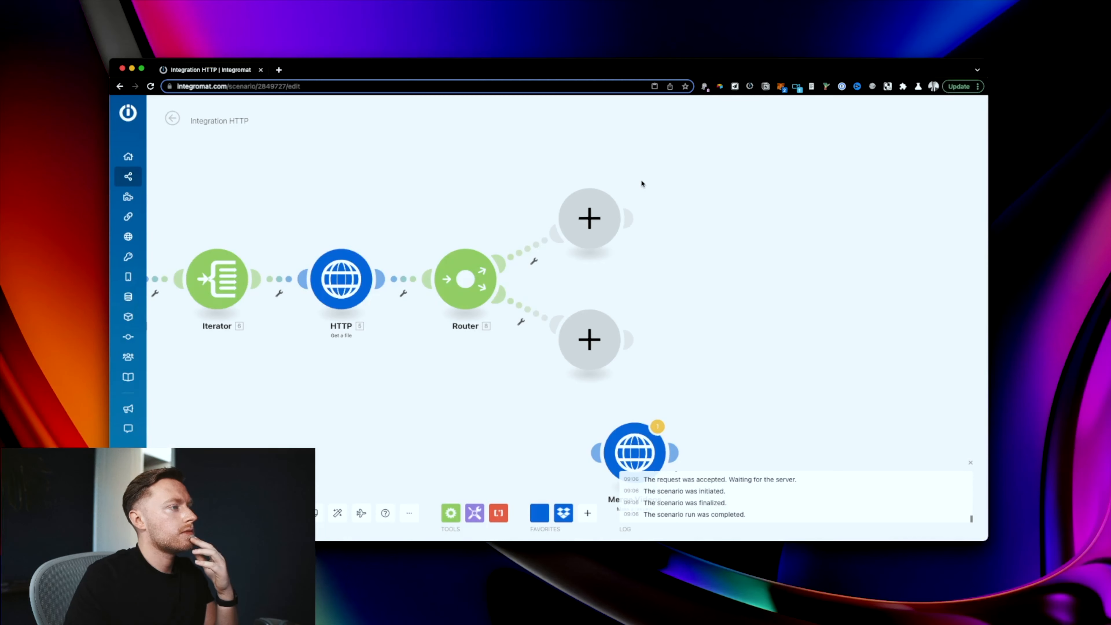
Step: Insert an Airtable Create a Record module on the link after Get Instagram Stories
drag(633, 451, 833, 379)
drag(324, 405, 534, 414)
click(356, 301)
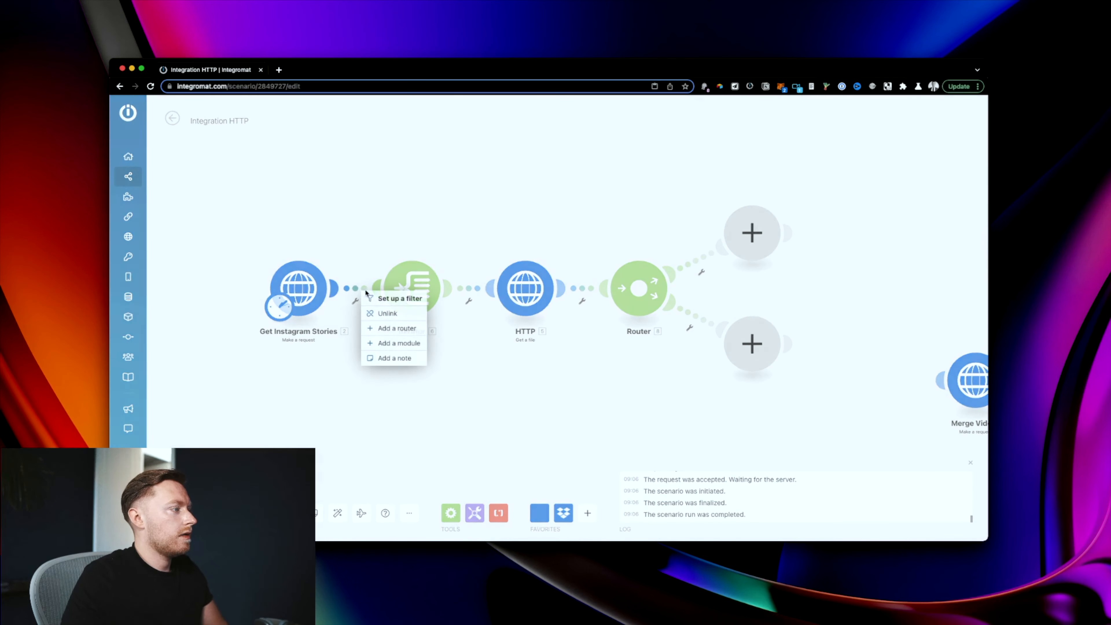
click(398, 343)
click(509, 306)
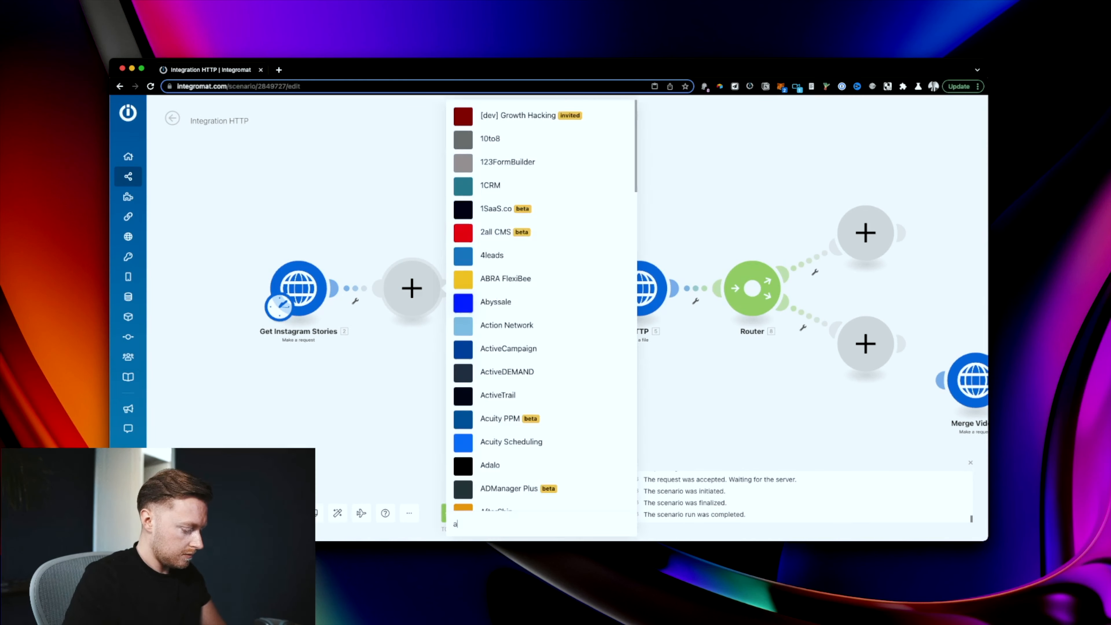
text(airt)
click(518, 279)
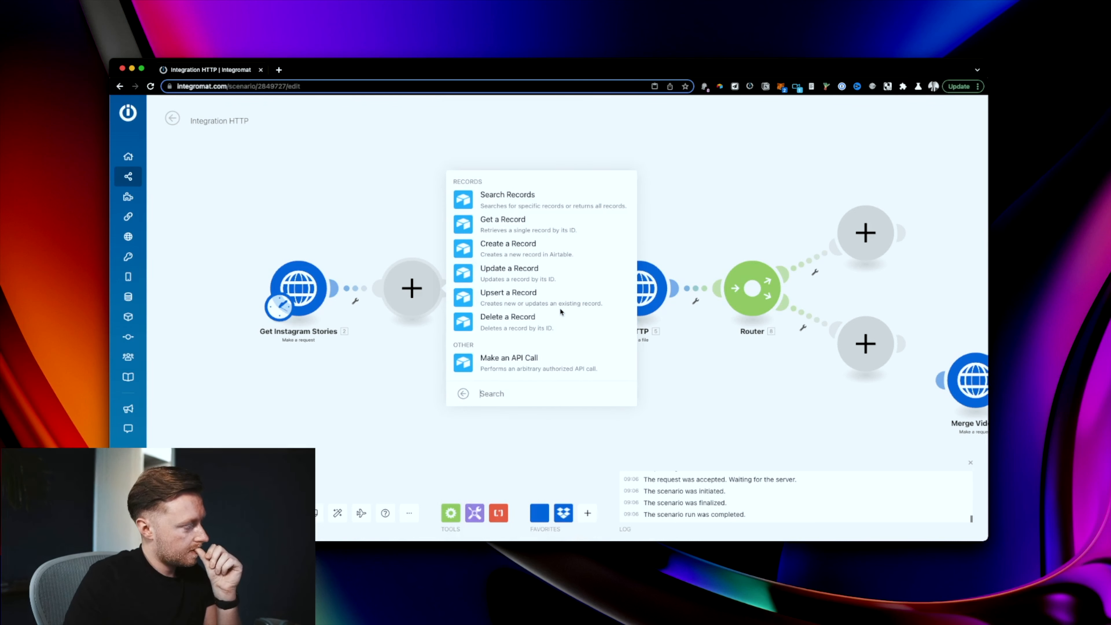
click(517, 253)
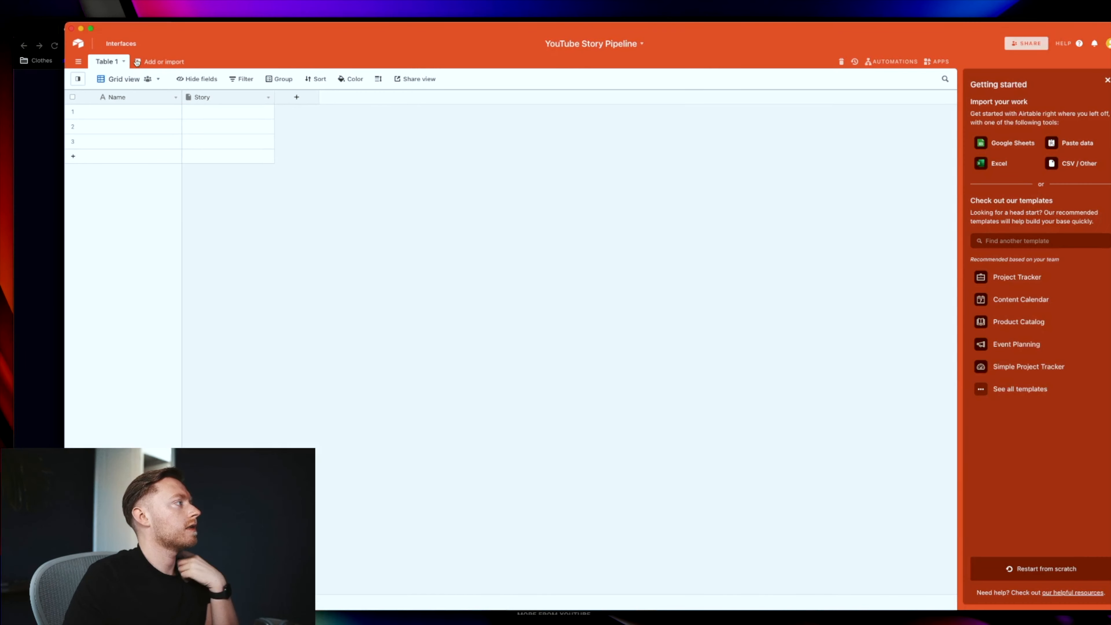
Step: Add a new empty table named 'Days' to the base
click(137, 62)
click(154, 79)
text(Days)
key(Return)
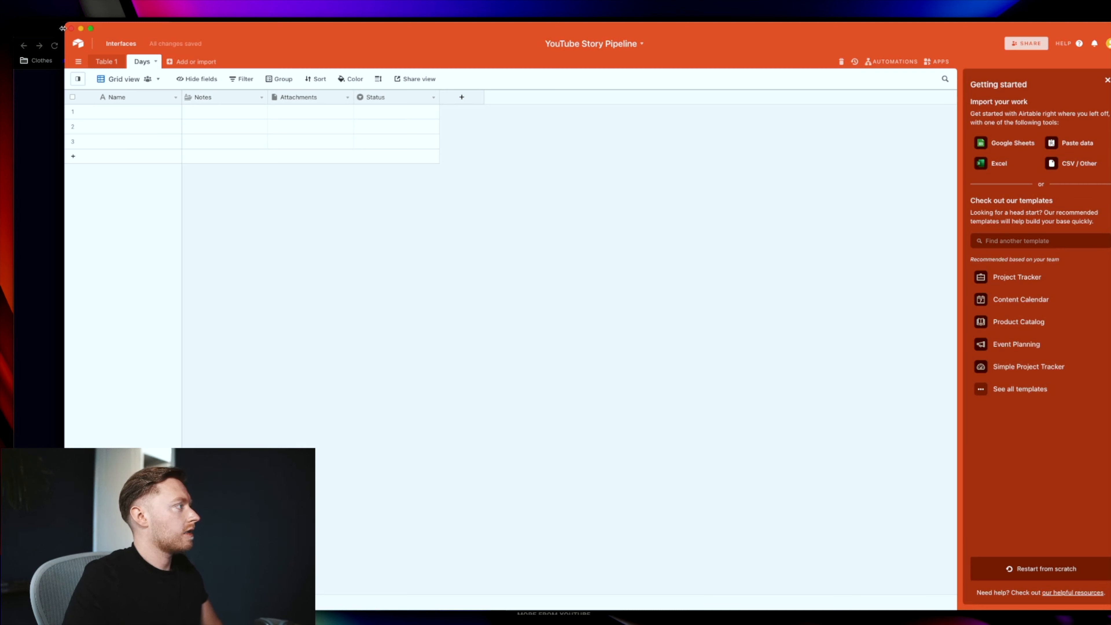
Step: Rename Table 1 to 'Stories'
click(107, 62)
click(124, 61)
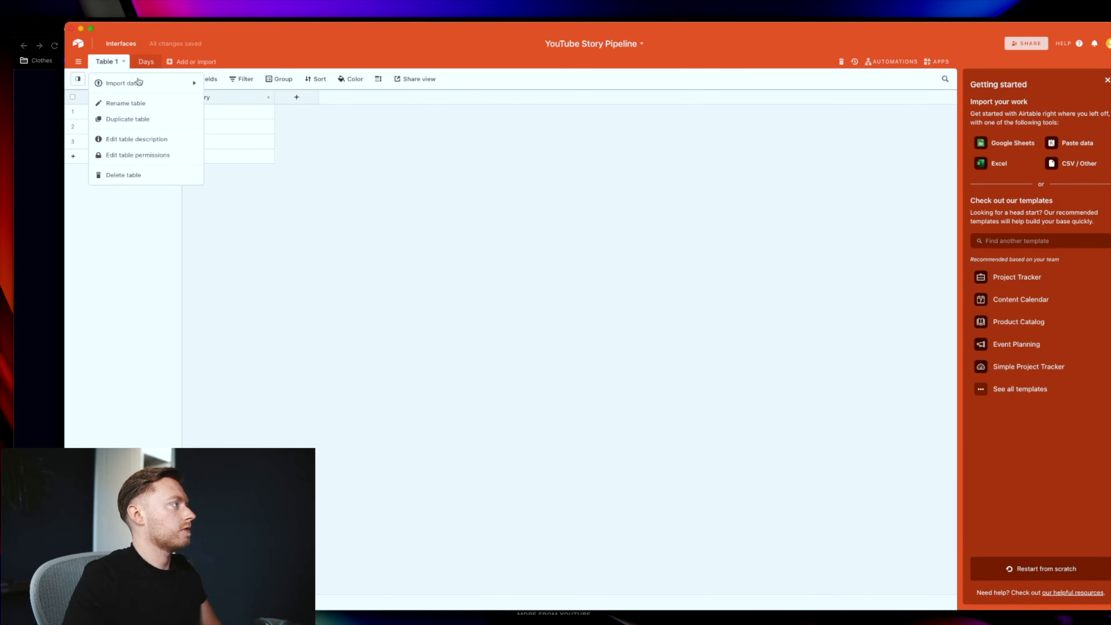
click(141, 110)
text(Stories)
key(Return)
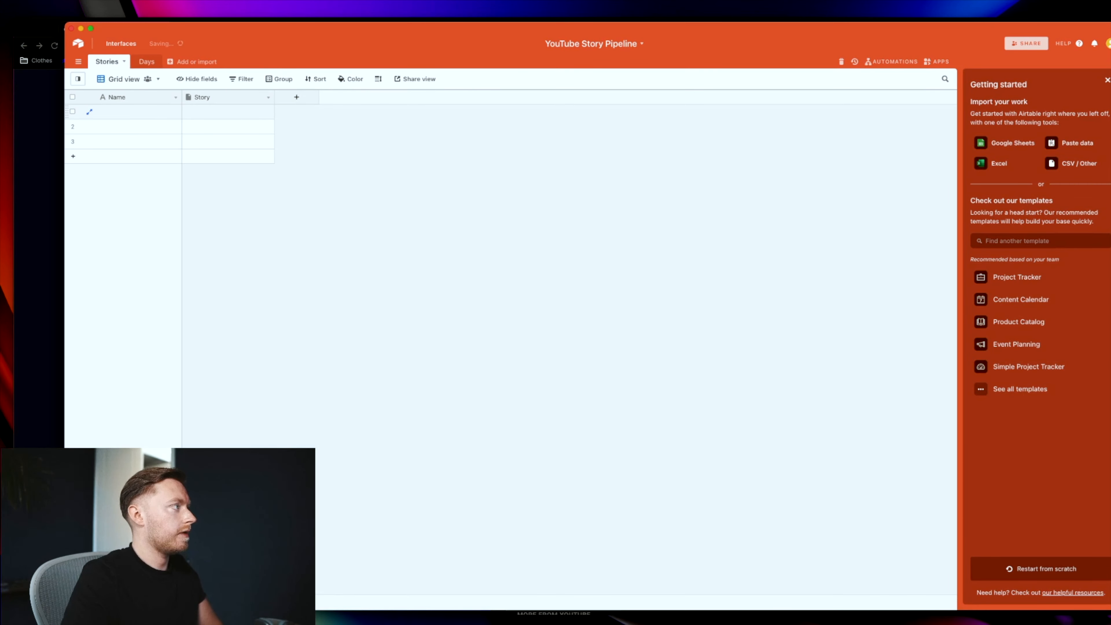
Step: Delete the two extra fields from Days, leaving only Name
click(146, 62)
click(261, 97)
click(230, 303)
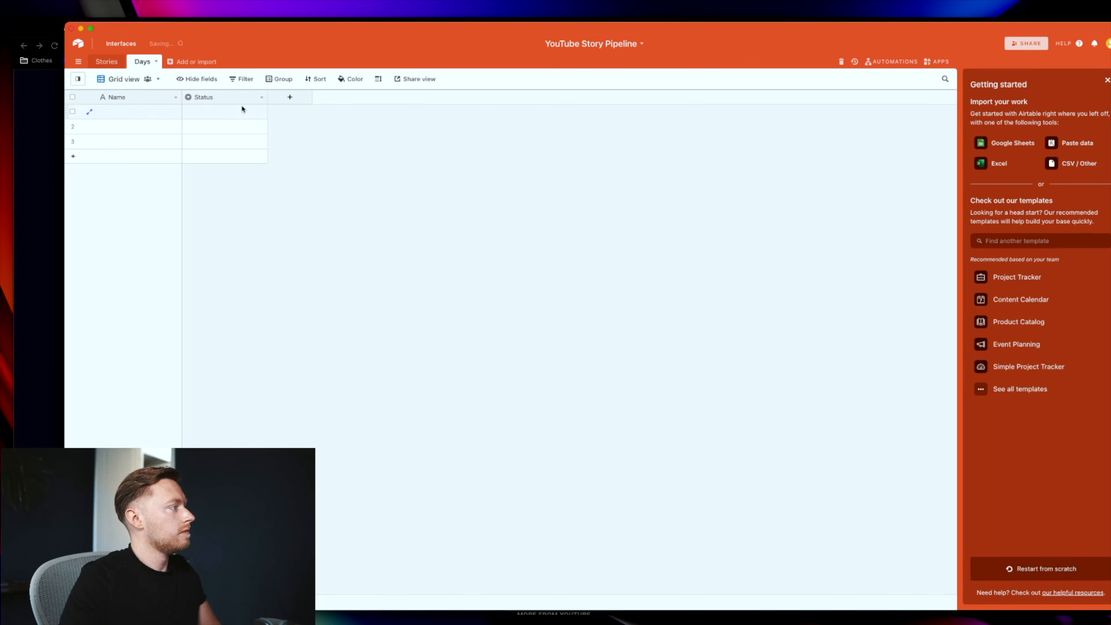
click(261, 97)
click(221, 302)
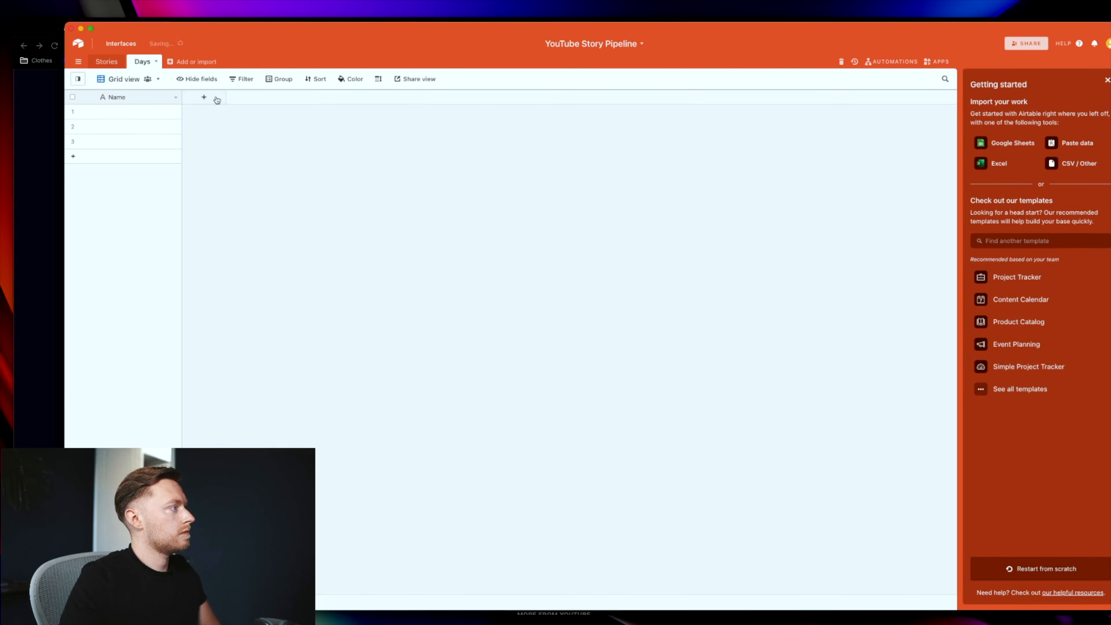
click(204, 98)
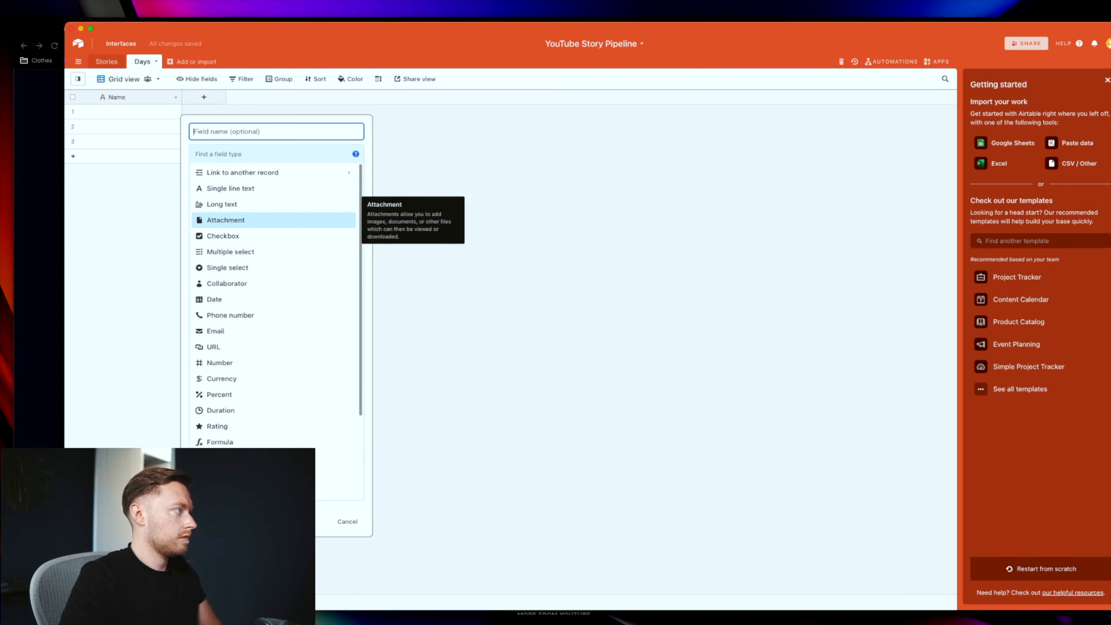
Step: Create a 'Story Relation' field in Days that links to the Stories table
text(Story Relati)
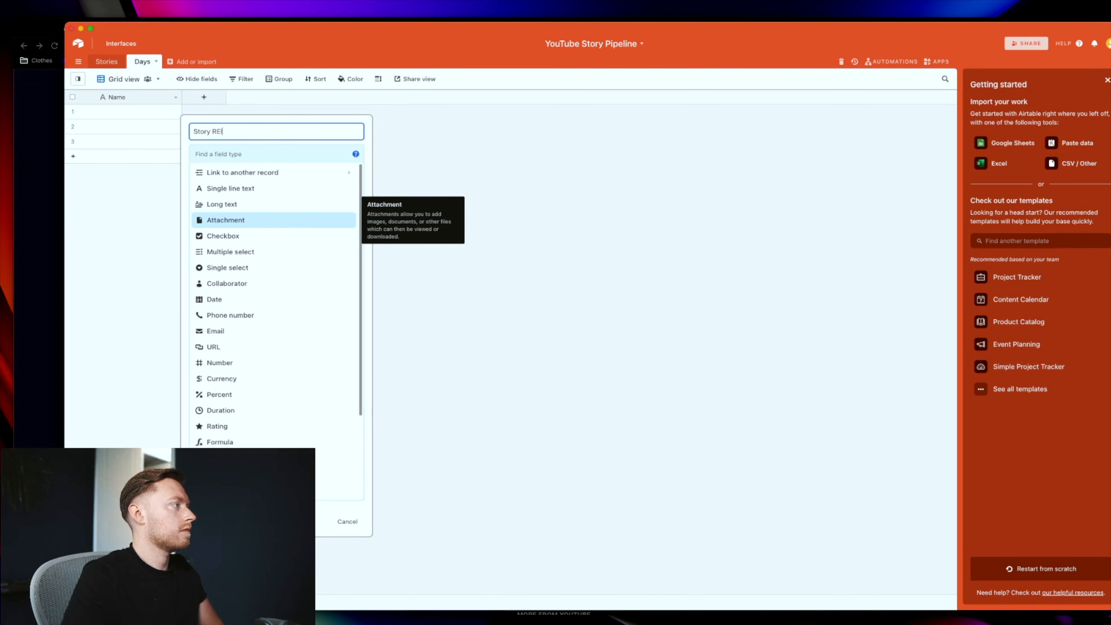
text(on)
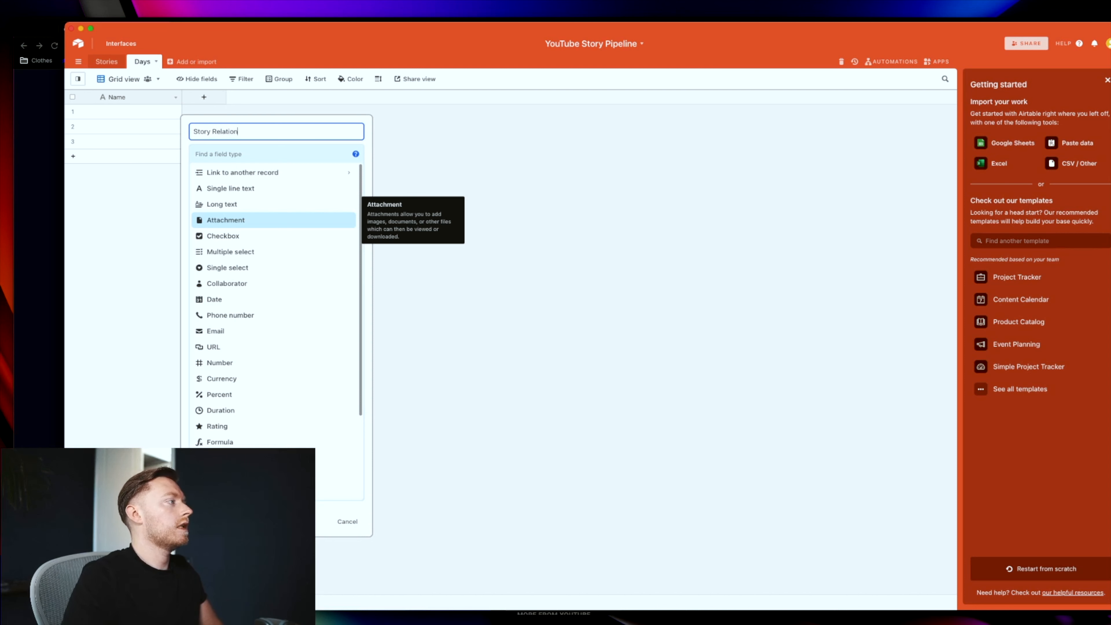
click(254, 154)
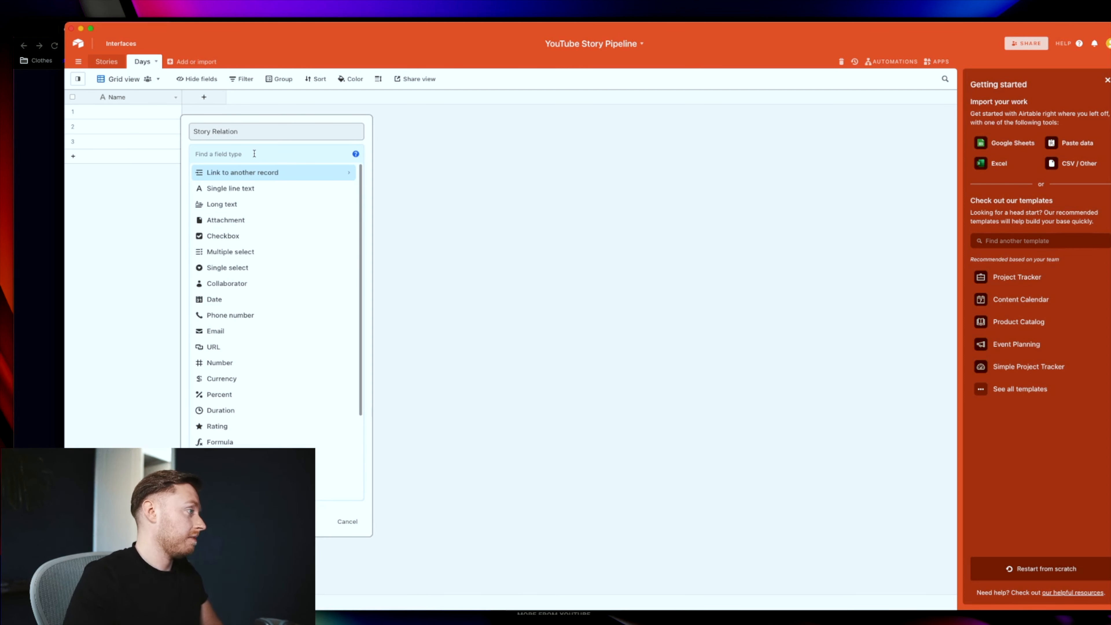
text(rool)
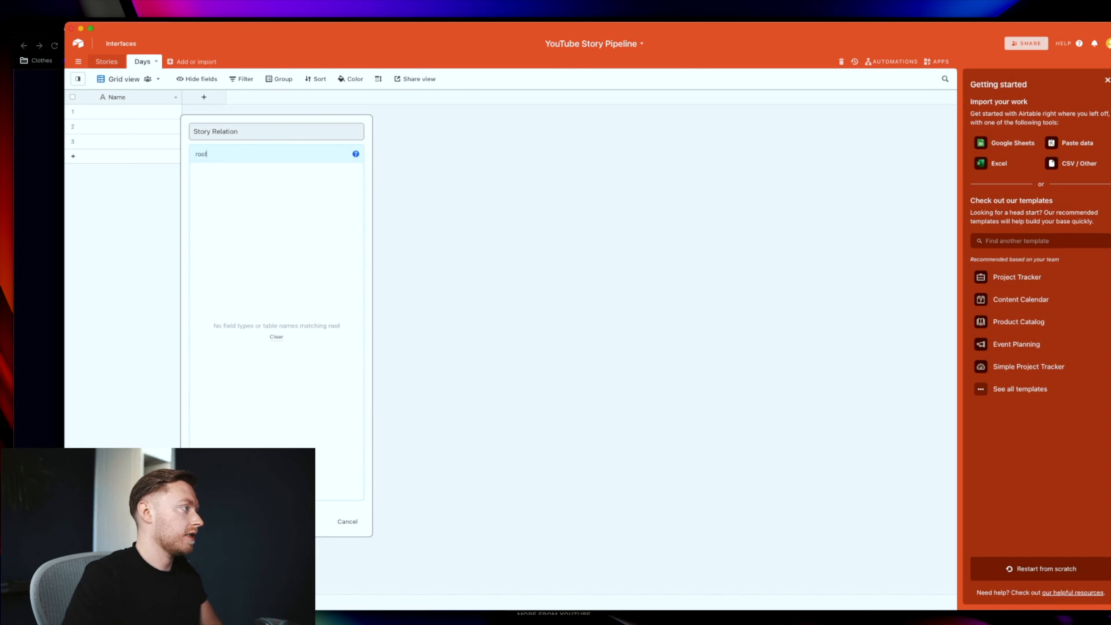
key(BackSpace)
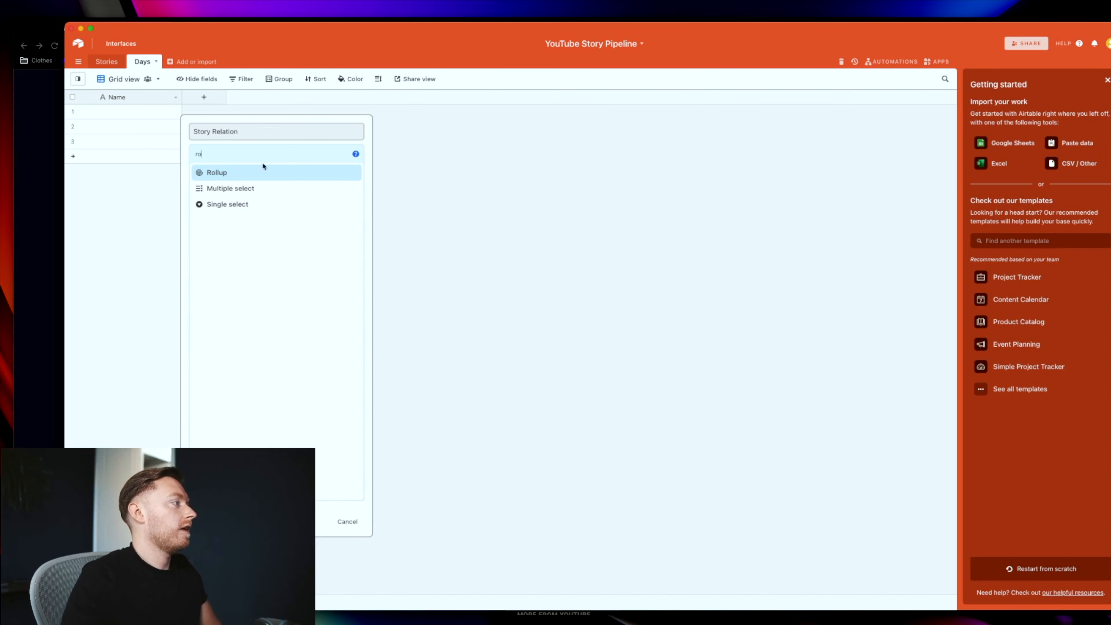
key(BackSpace)
key(BackSpace)
click(243, 172)
click(241, 173)
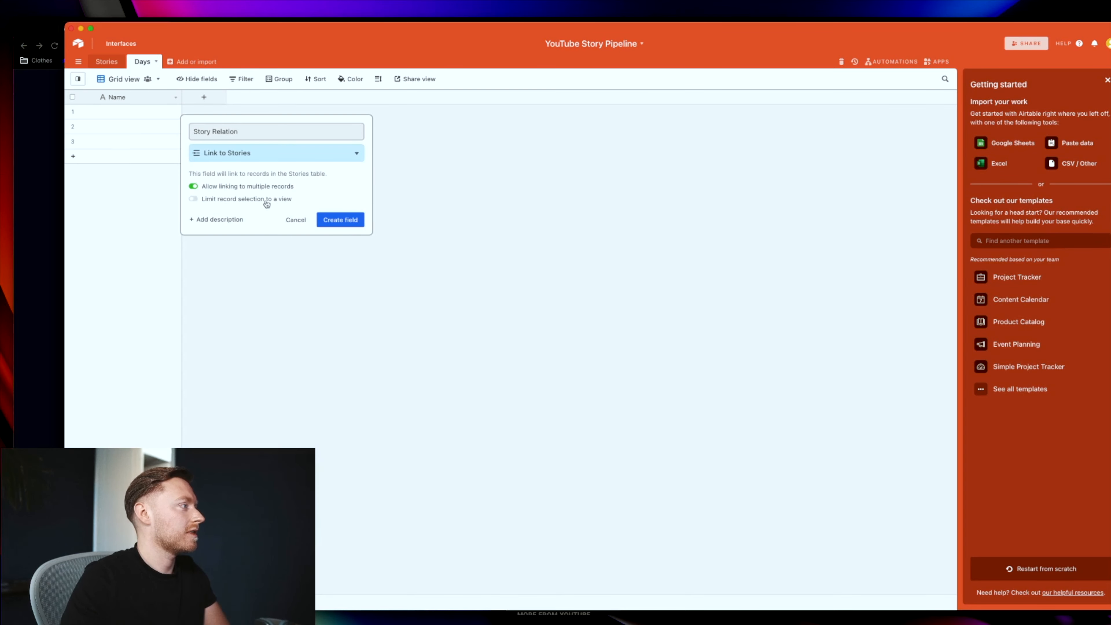
click(348, 224)
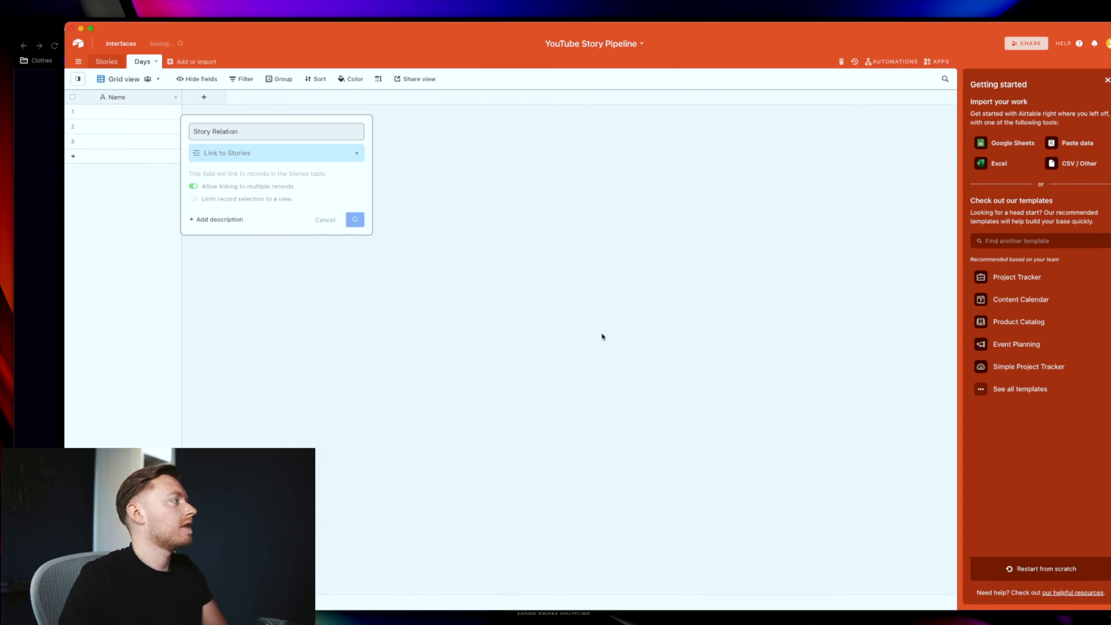
Step: Add lookup fields for the linked story's Name and Story
click(519, 267)
click(541, 282)
click(645, 439)
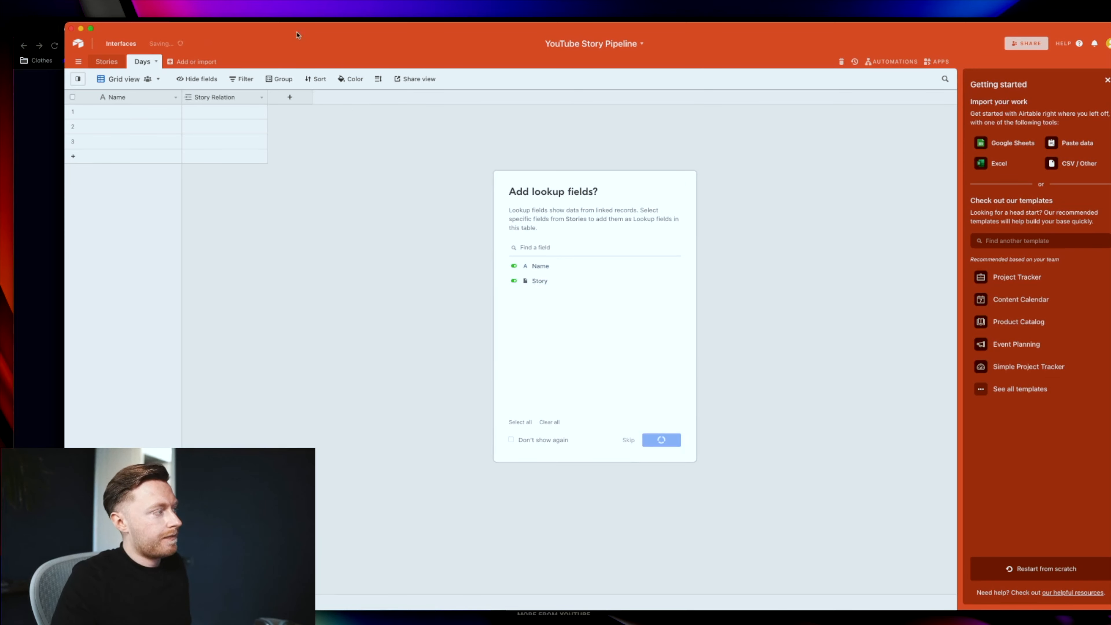
drag(444, 41, 488, 54)
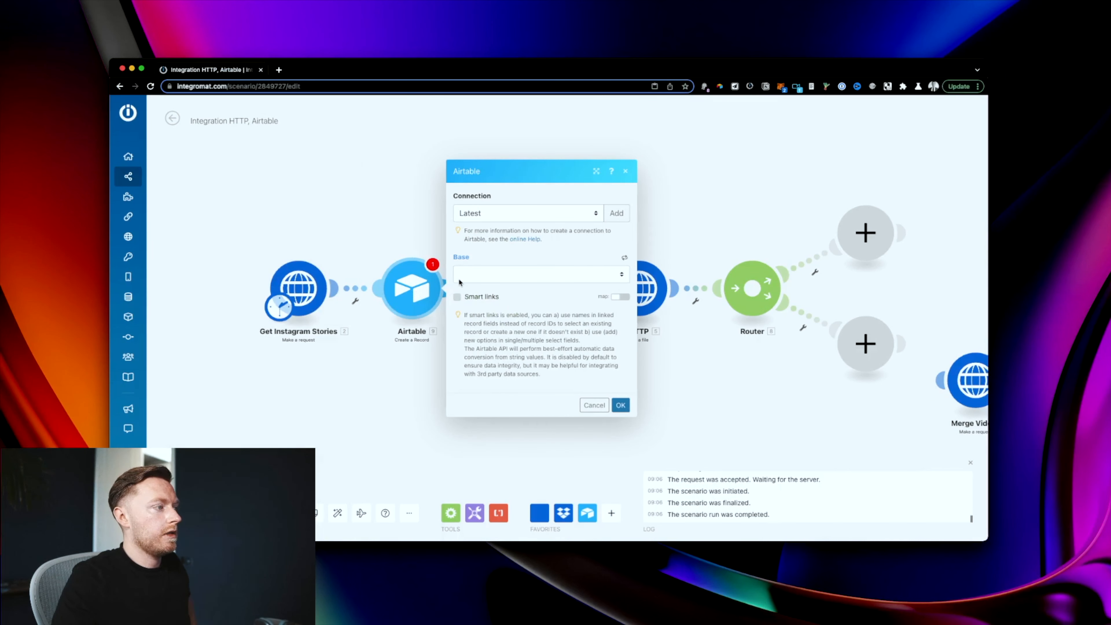
Step: Select the YouTube Story Pipeline base in the Integromat Airtable module and list its tables
click(460, 282)
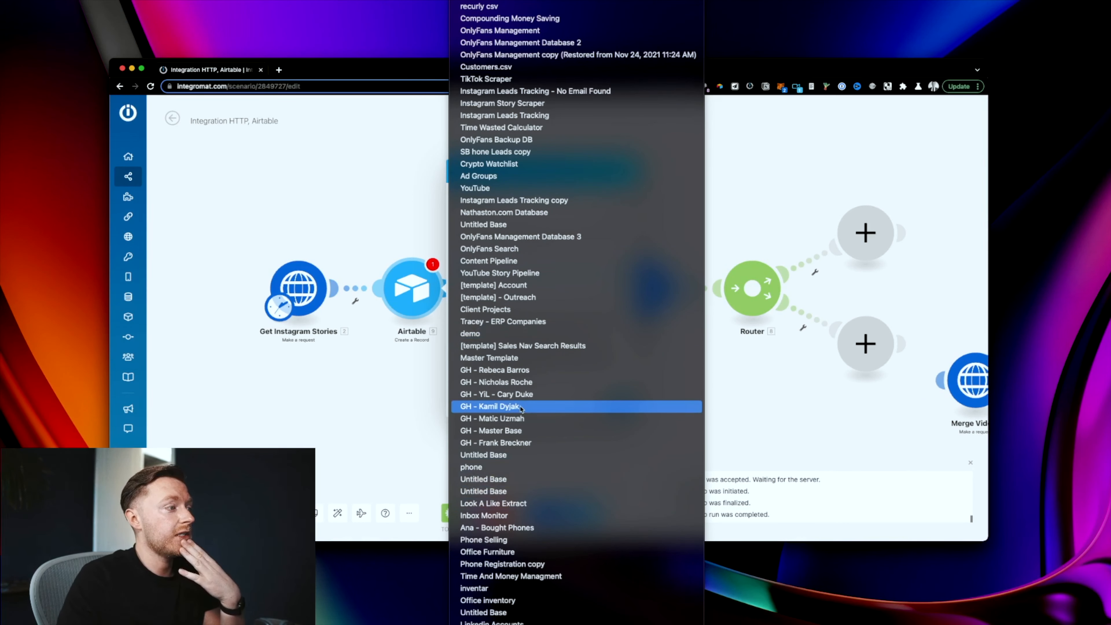
scroll(504, 129, up, 3)
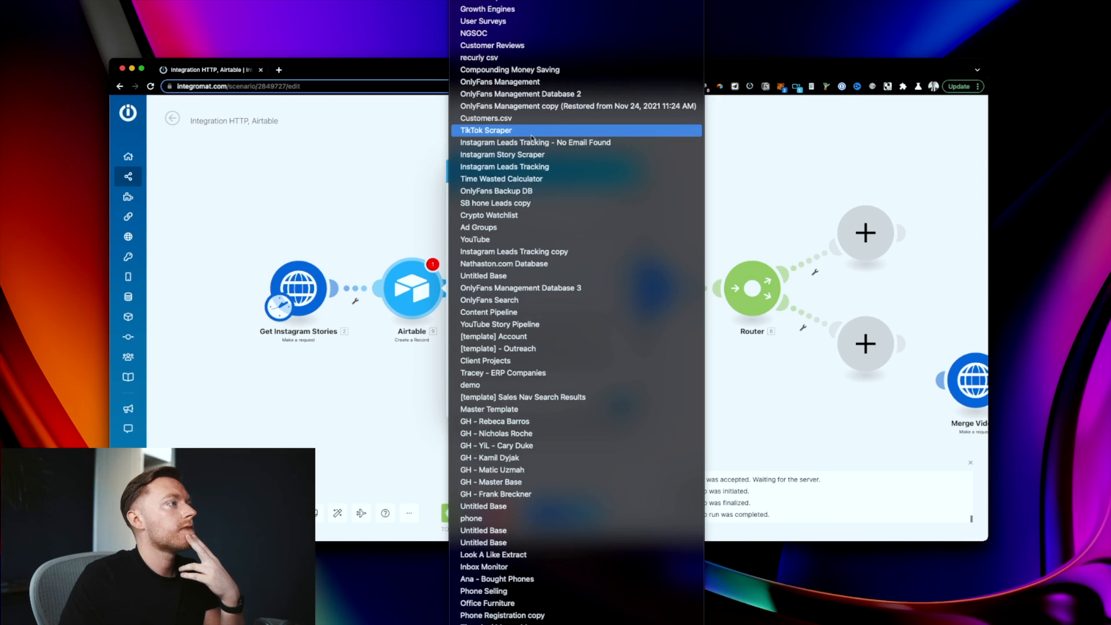
key(Escape)
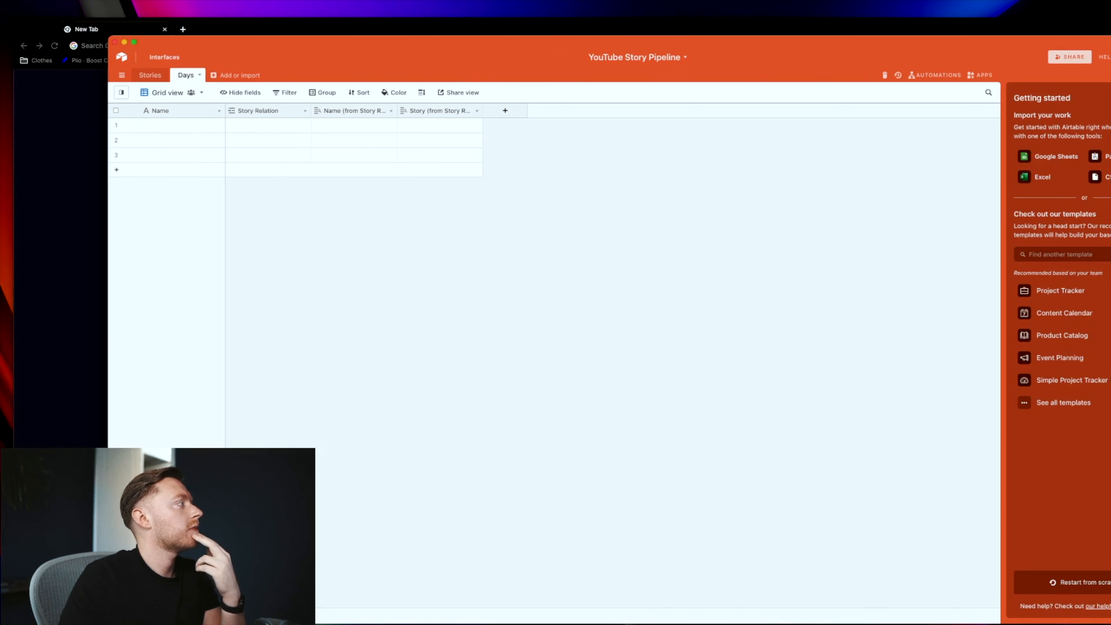
right_click(0, 130)
click(22, 58)
click(503, 254)
click(503, 280)
click(498, 295)
Step: Target the Days table and map the current date (now) into the record Name
click(499, 319)
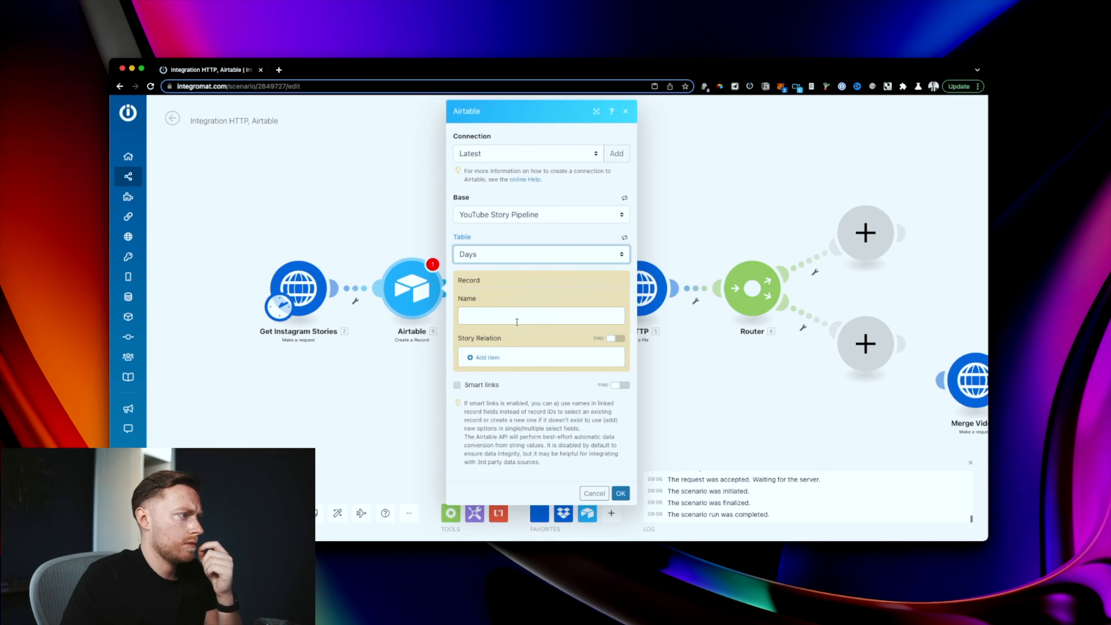
click(525, 319)
click(710, 232)
click(644, 313)
click(696, 258)
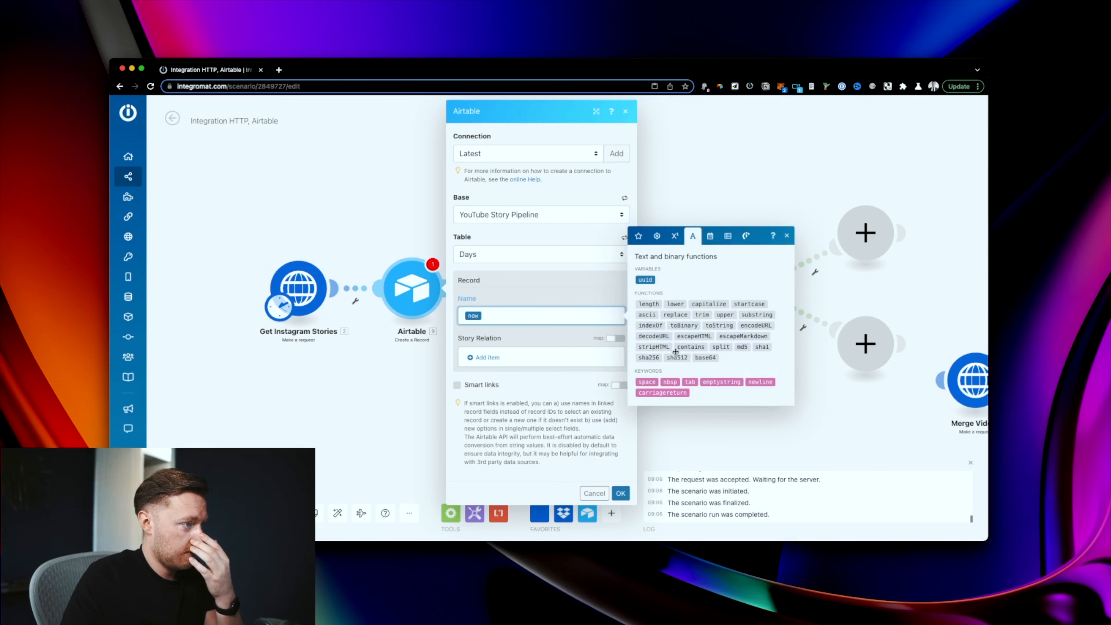
click(675, 235)
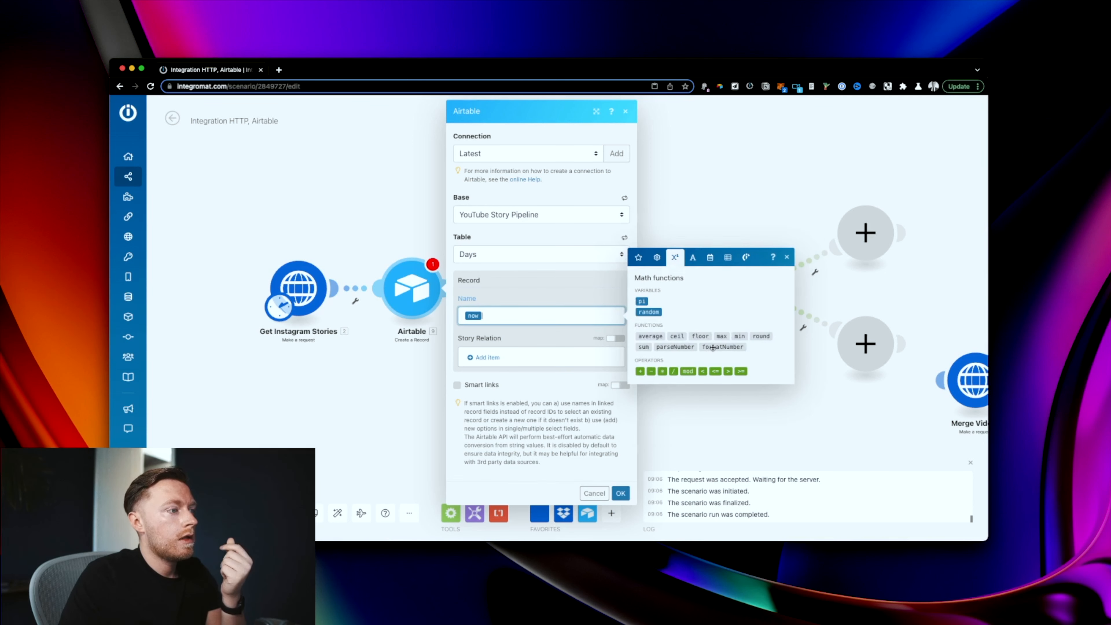
click(710, 257)
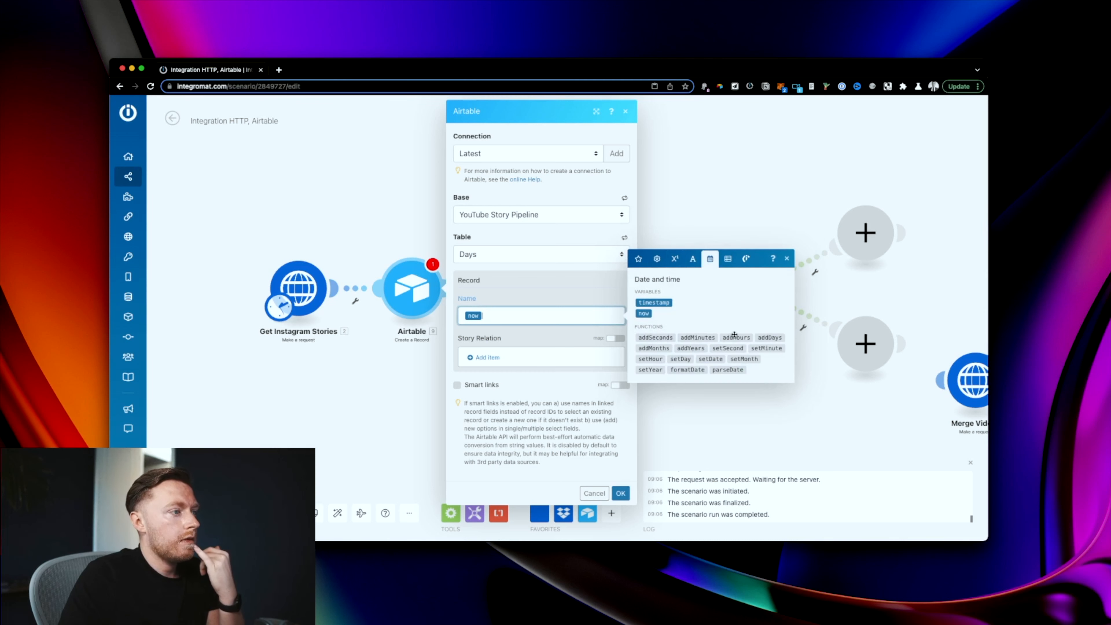
mouse_move(700, 371)
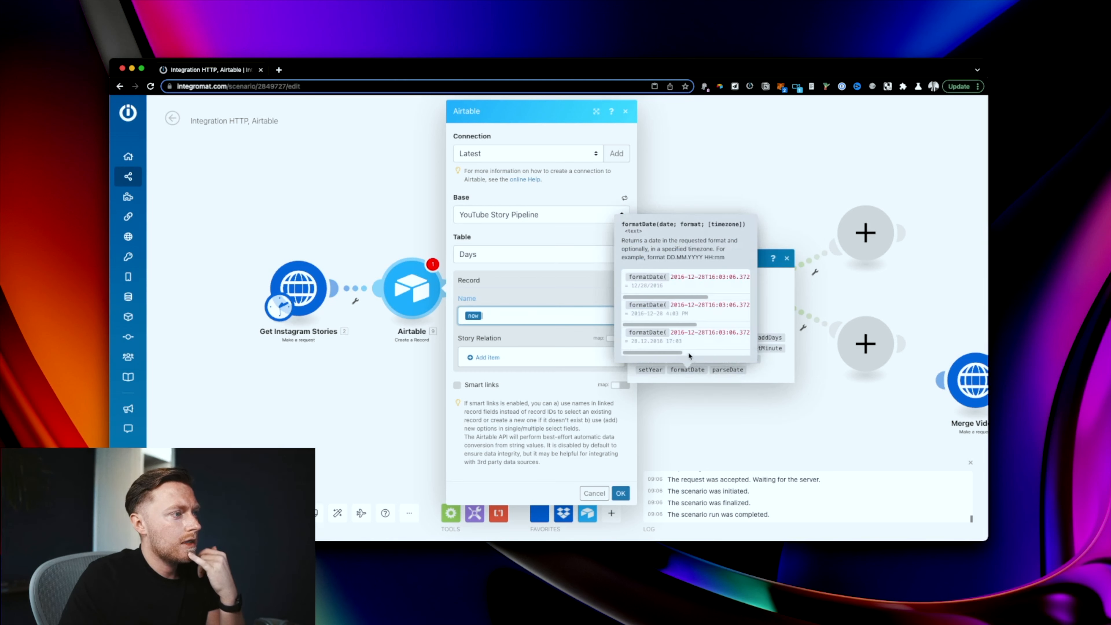
click(639, 233)
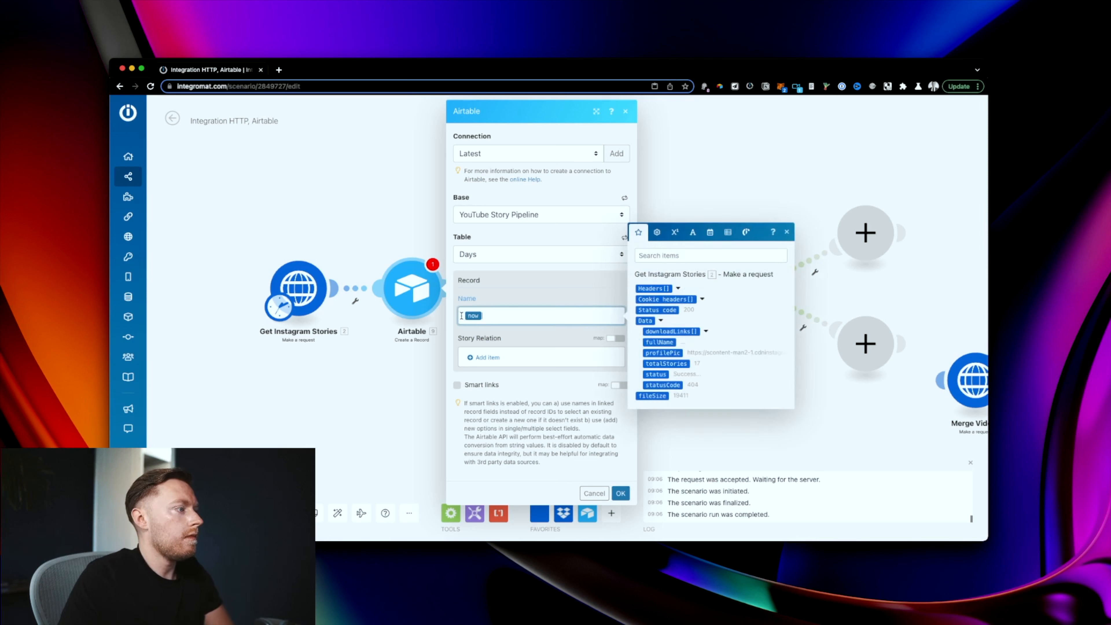
click(710, 233)
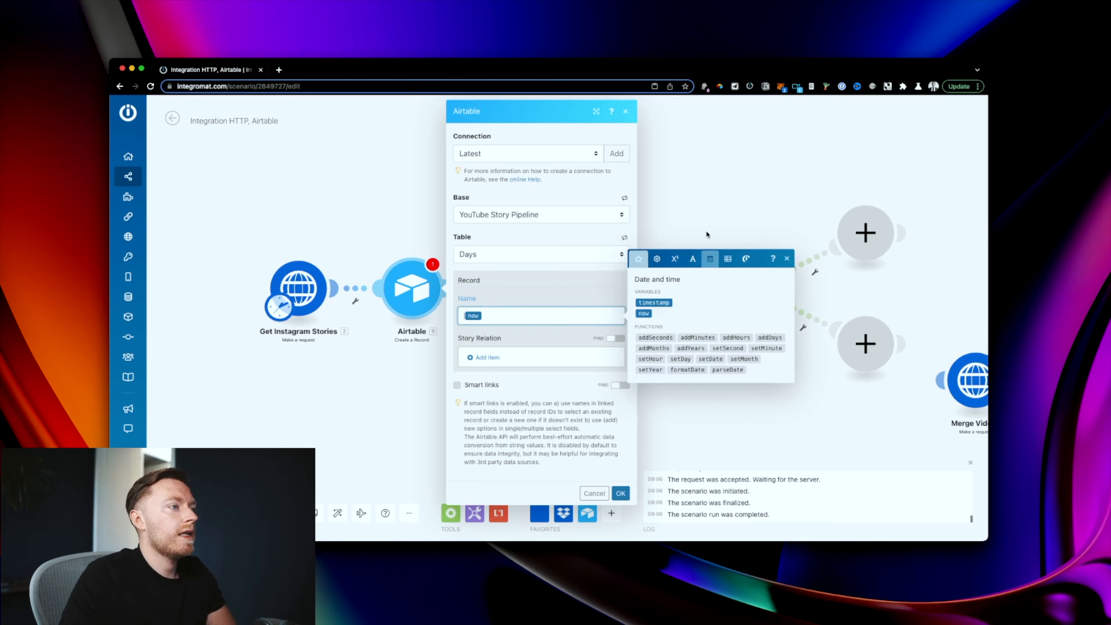
Step: Wrap now in formatDate with format DD/MM/YYYY and save the module
mouse_move(729, 337)
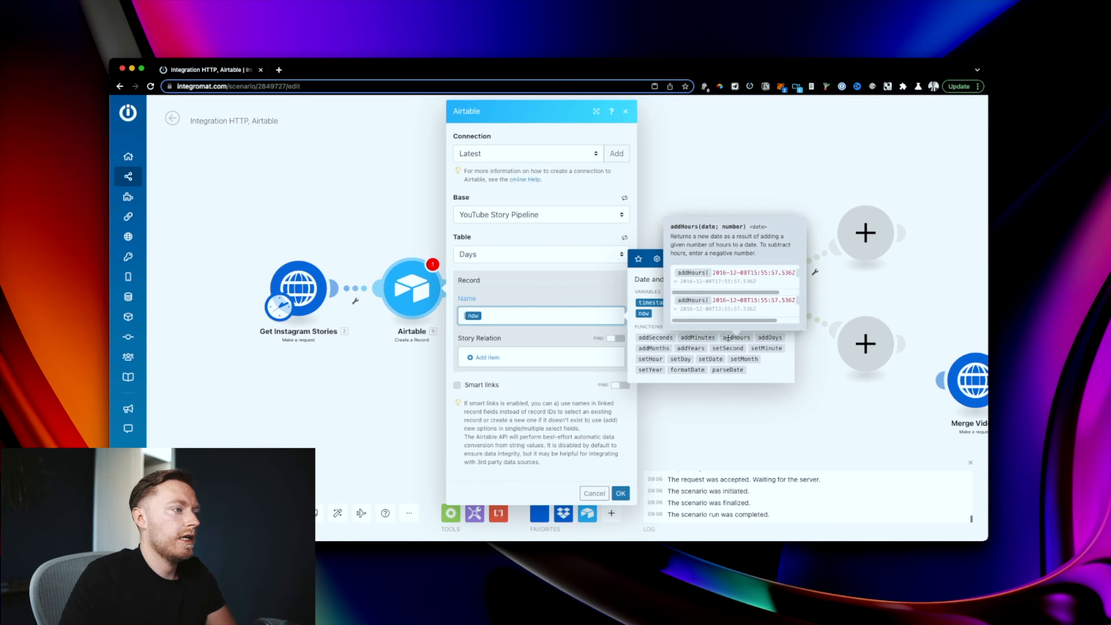
click(699, 371)
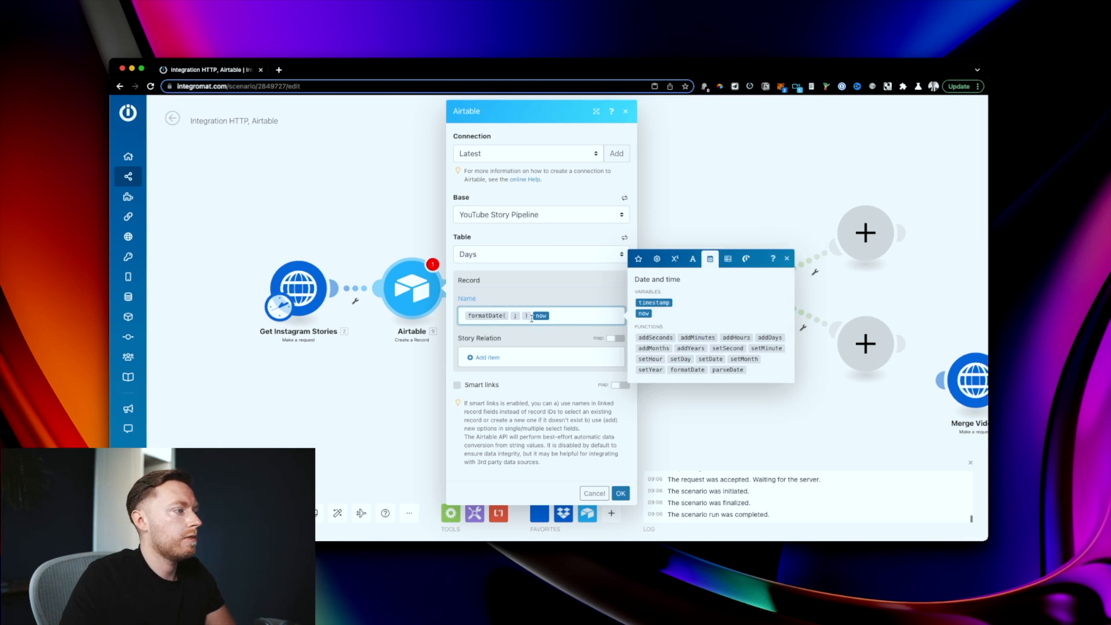
drag(547, 317, 516, 322)
drag(510, 321, 509, 318)
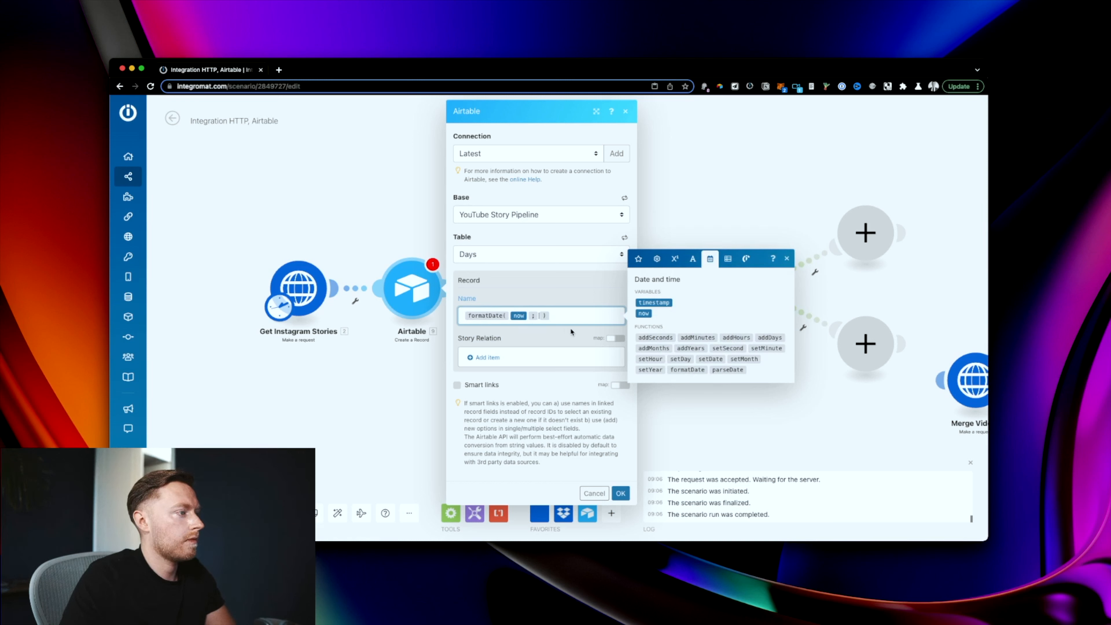
text(DD)
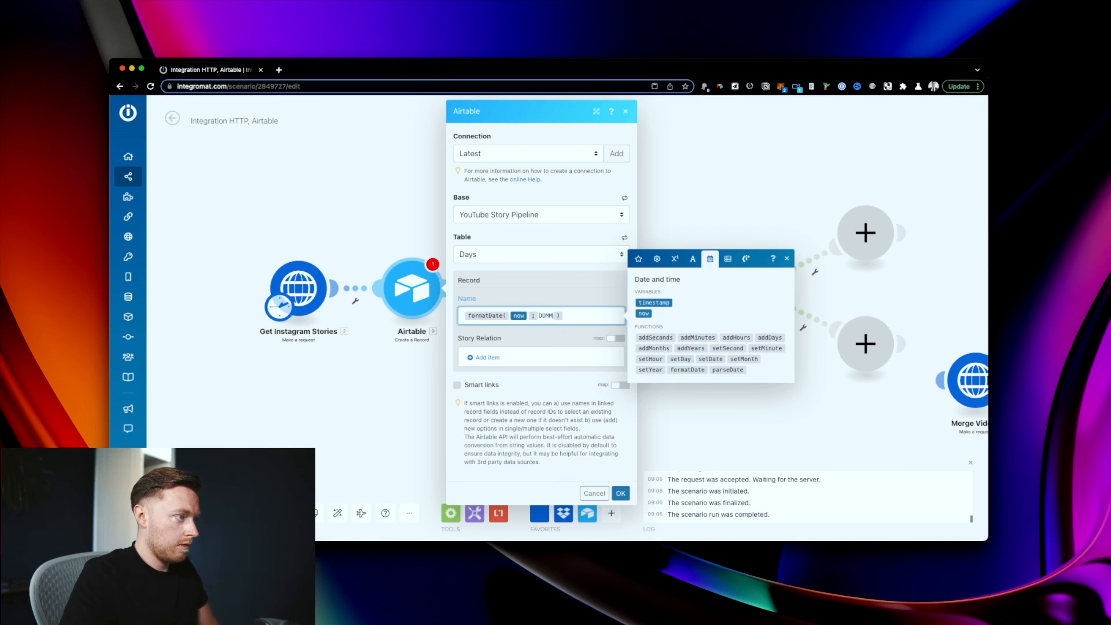
text(/MM/YY)
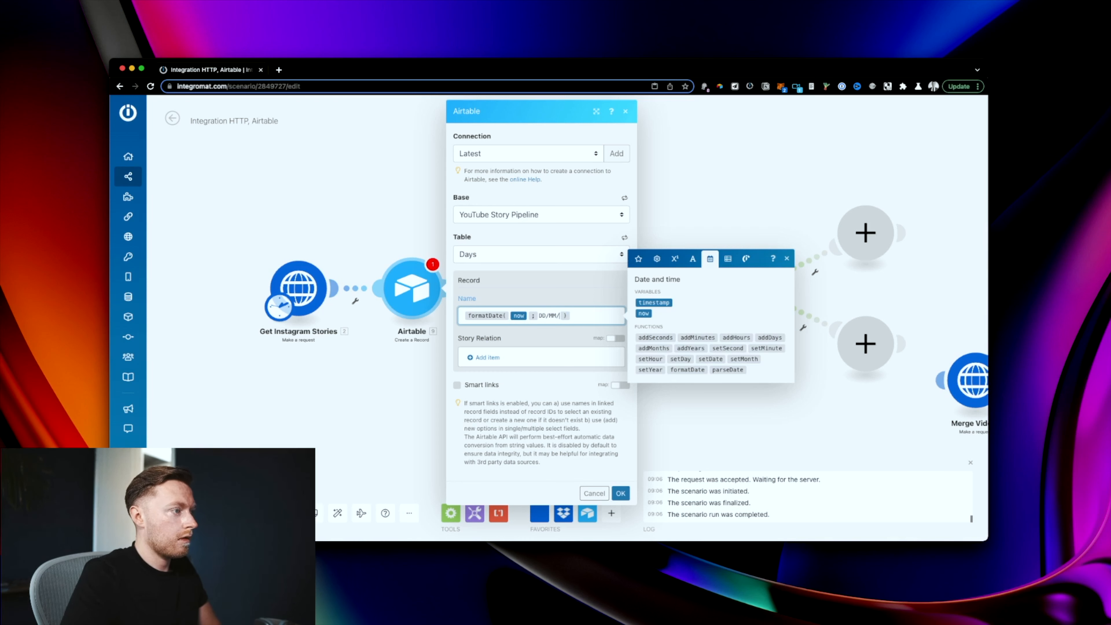
text(YY)
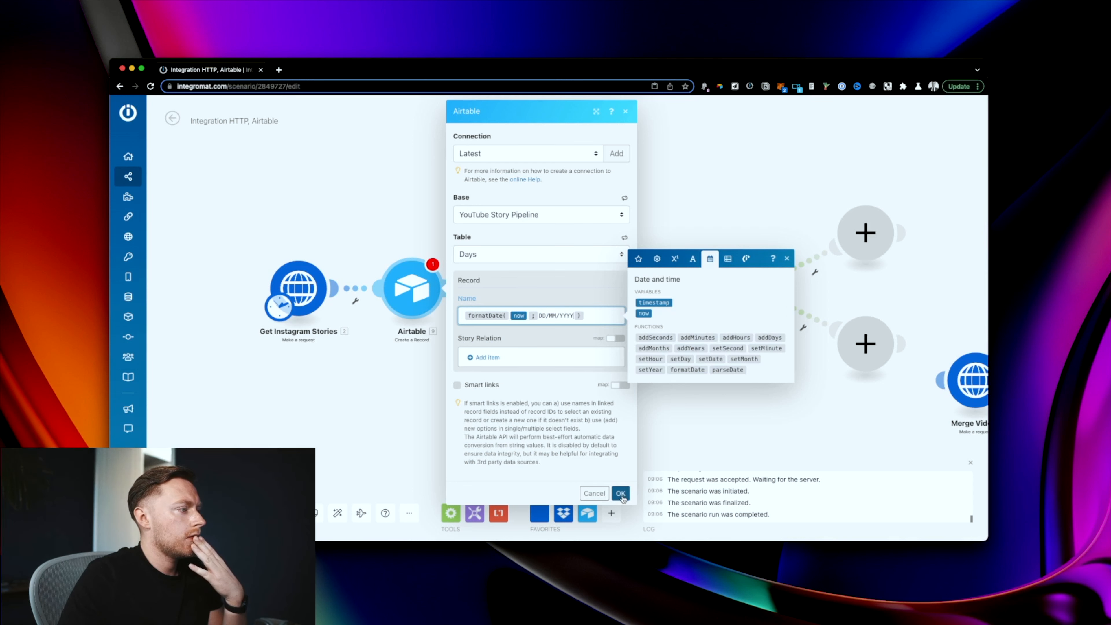
click(620, 494)
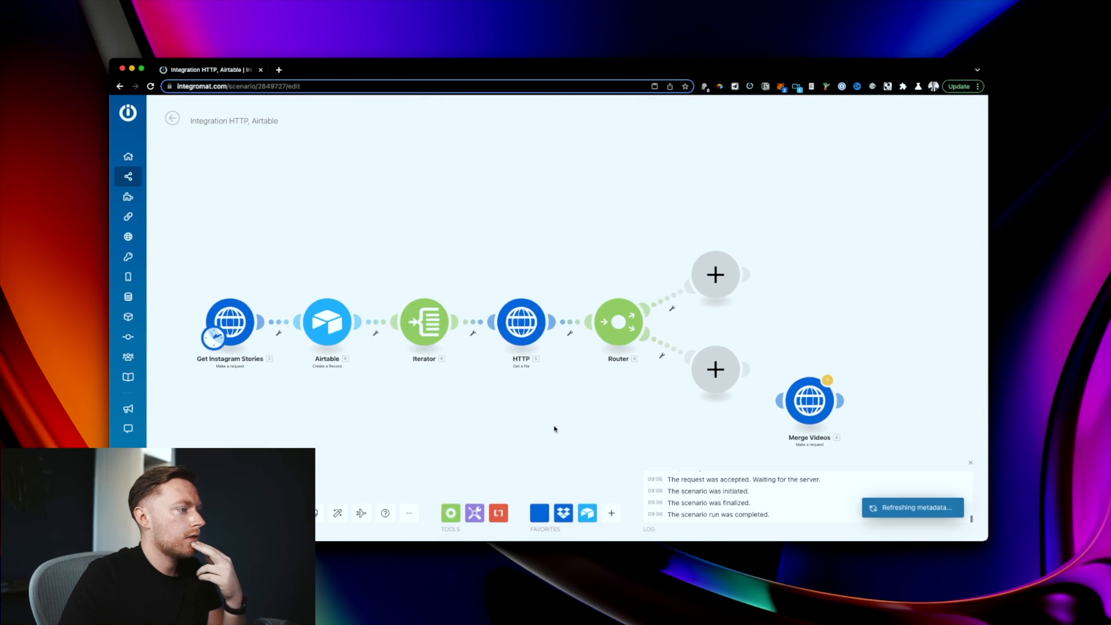
Step: Insert an Airtable Create a Record module between HTTP and Router, then delete it
click(562, 327)
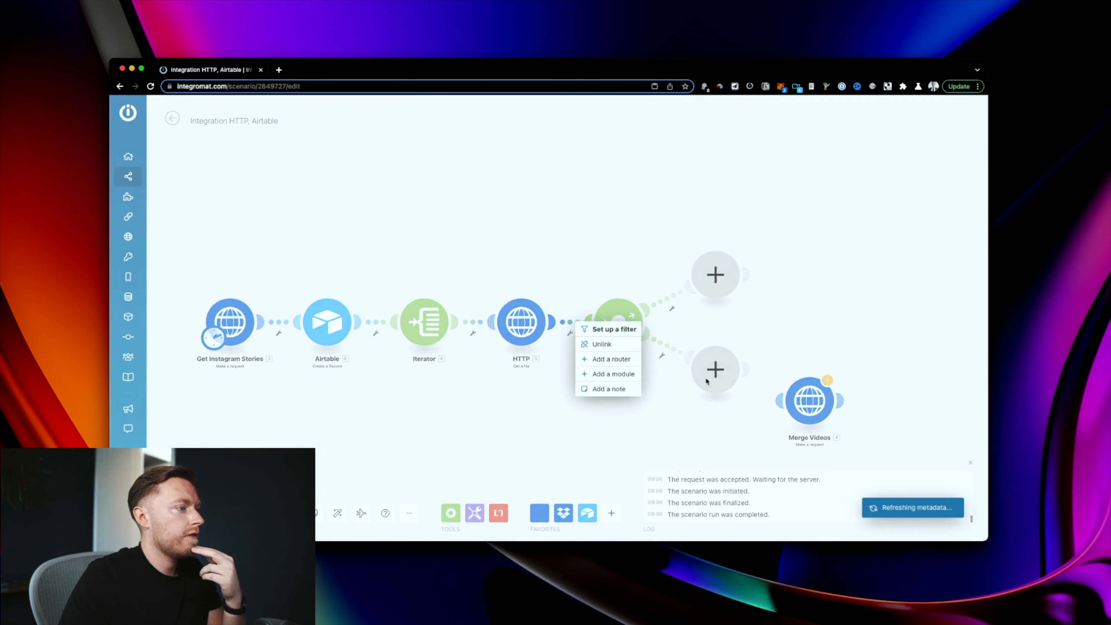
click(632, 376)
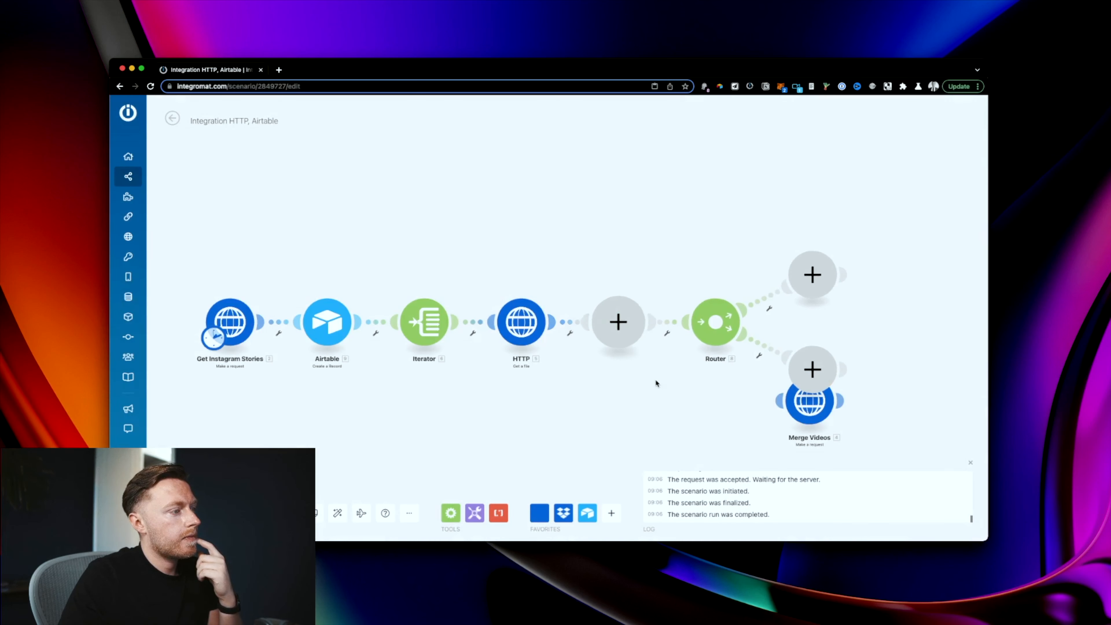
click(674, 318)
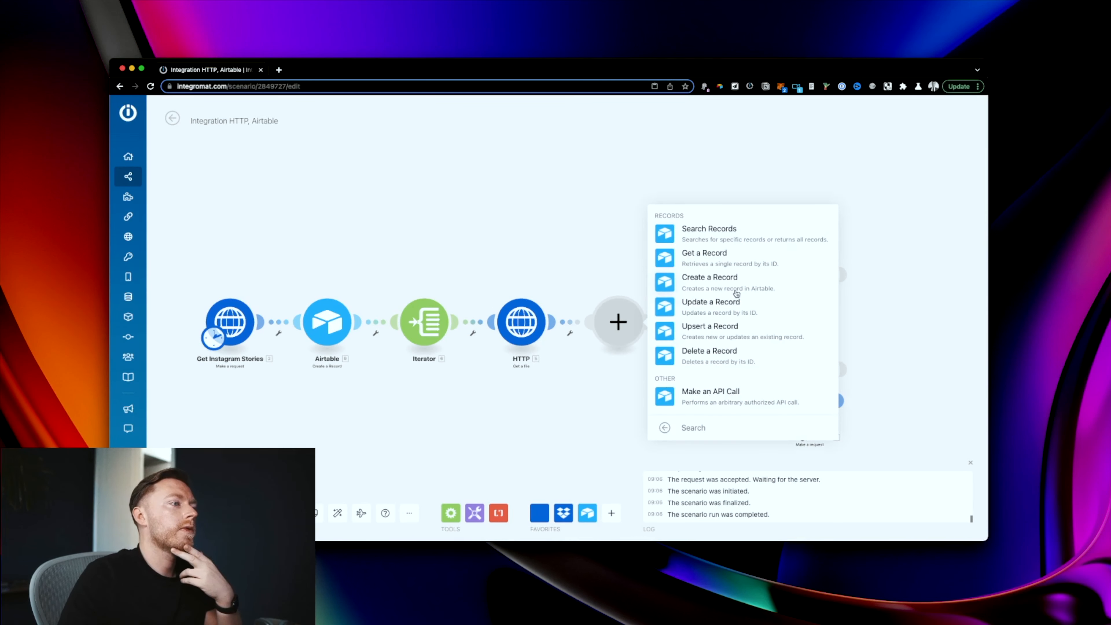
click(710, 280)
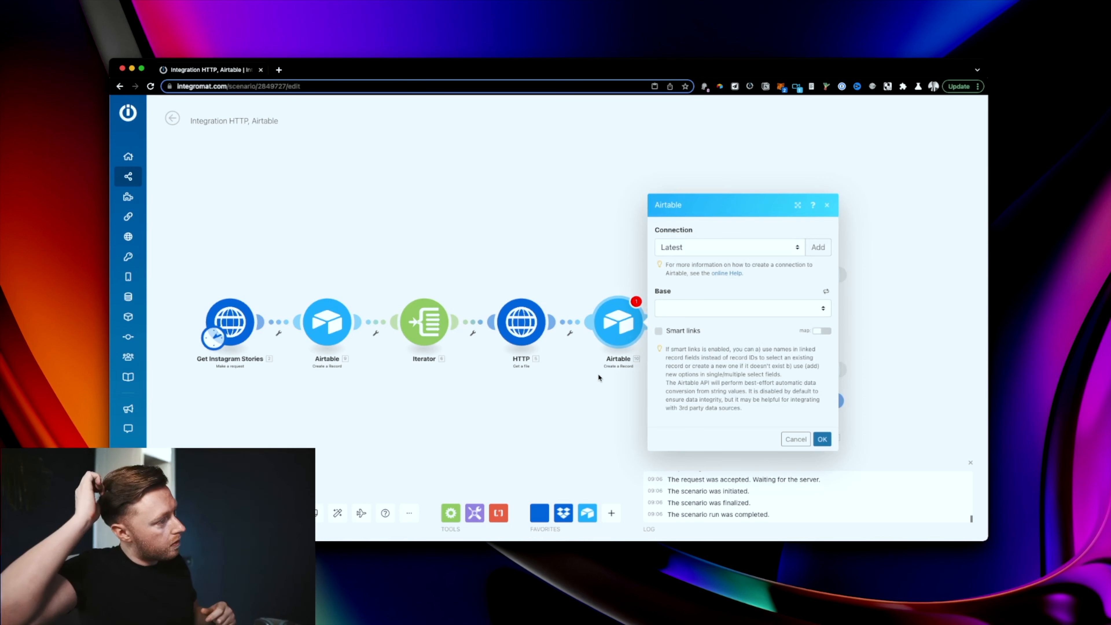
click(698, 309)
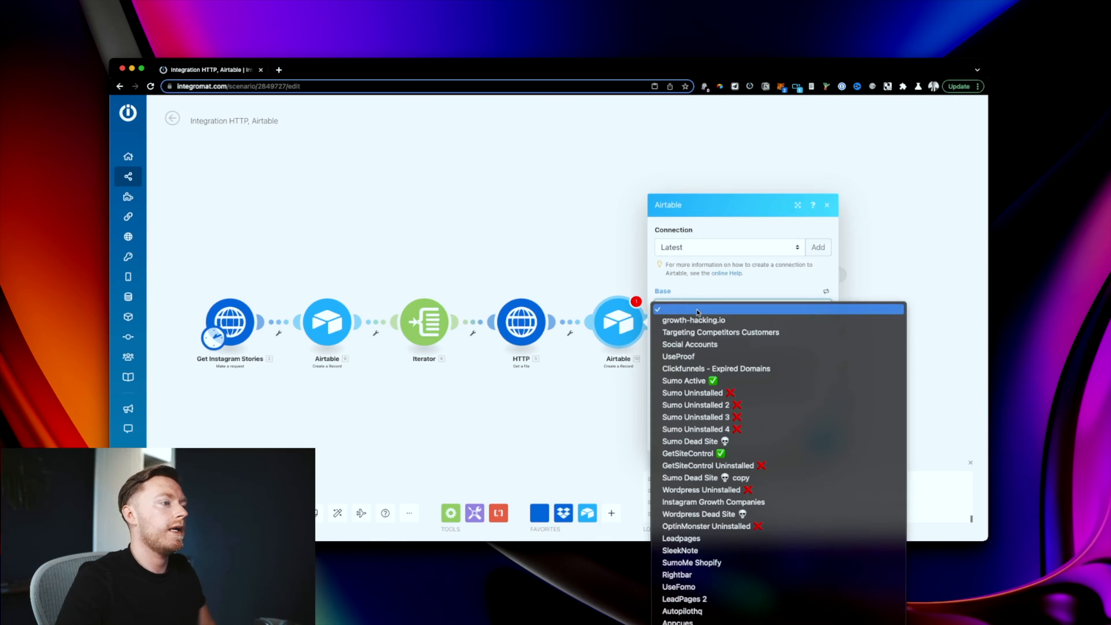
scroll(726, 431, down, 15)
click(635, 384)
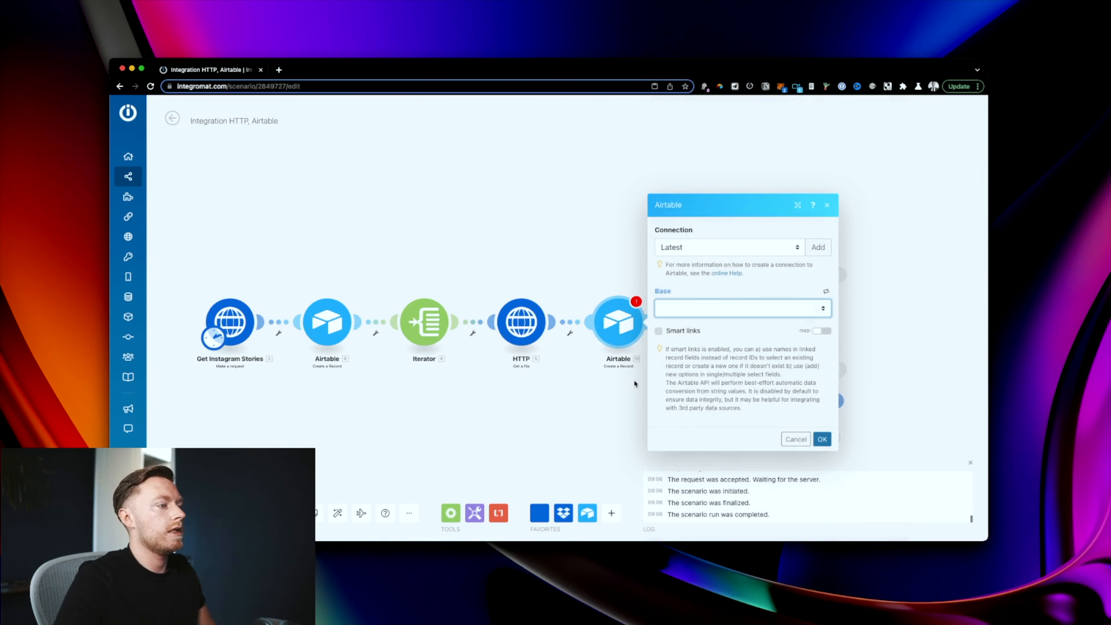
right_click(624, 335)
click(637, 454)
Step: Clone the first Airtable module between HTTP and Router and edit its Name formula
right_click(318, 311)
click(347, 370)
right_click(330, 323)
click(356, 397)
drag(372, 370, 620, 322)
click(621, 322)
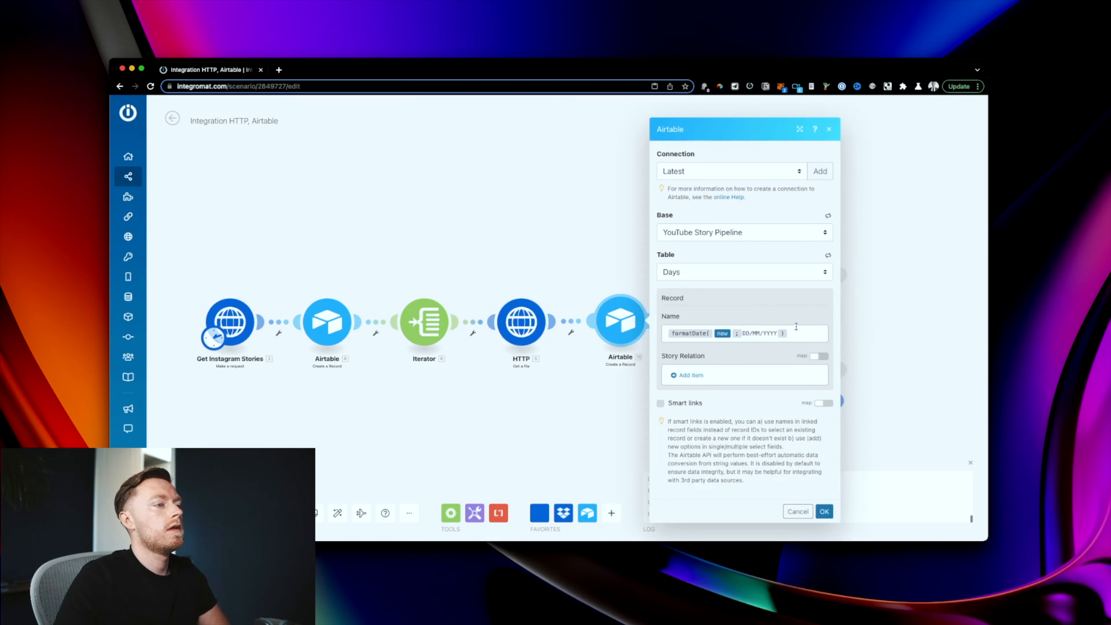
click(800, 329)
drag(797, 335, 687, 332)
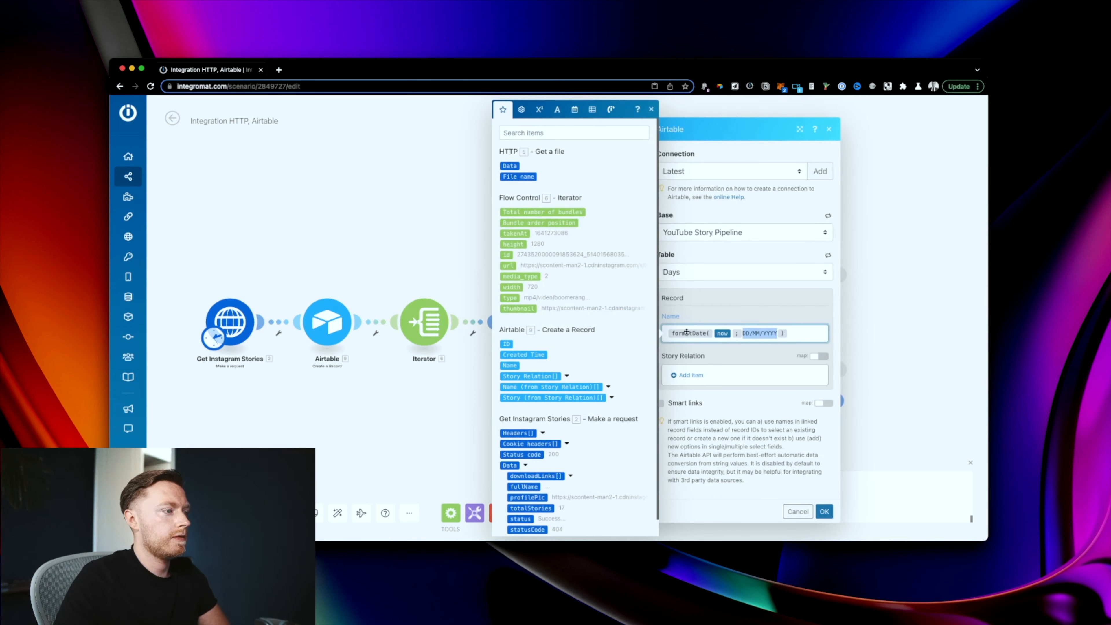
Step: Switch the cloned module to Stories and link Days to the first module's record ID
click(699, 273)
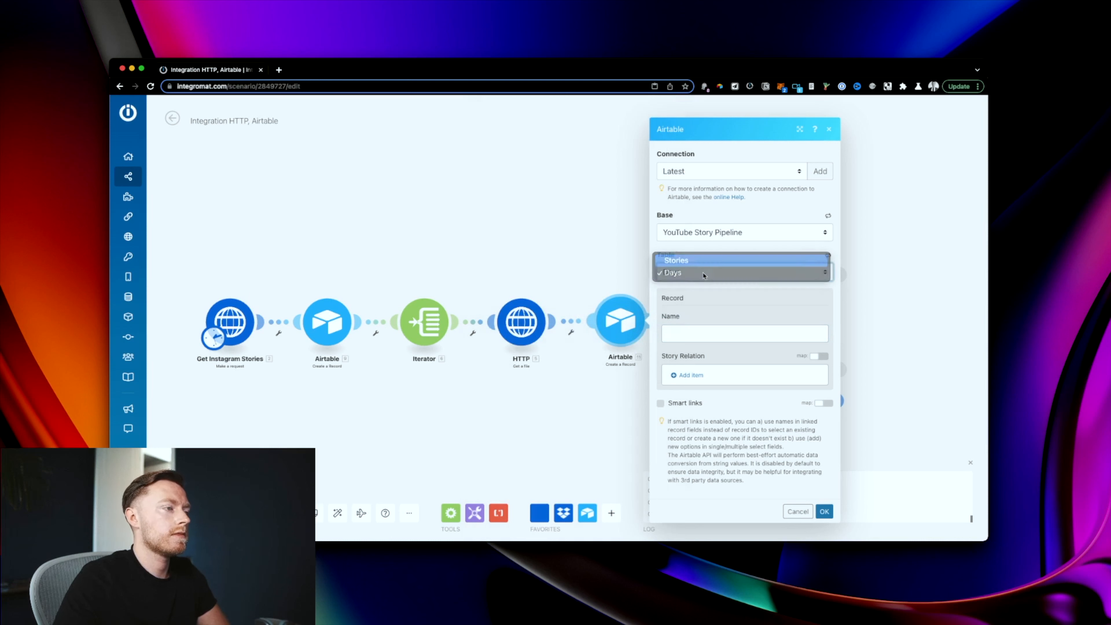
click(702, 255)
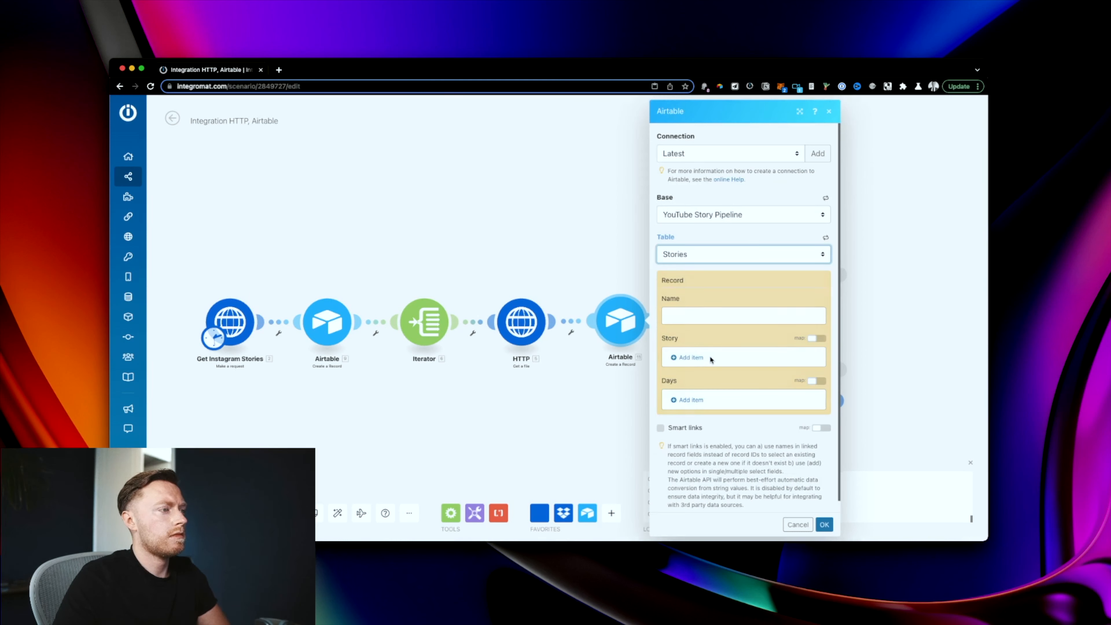
click(696, 328)
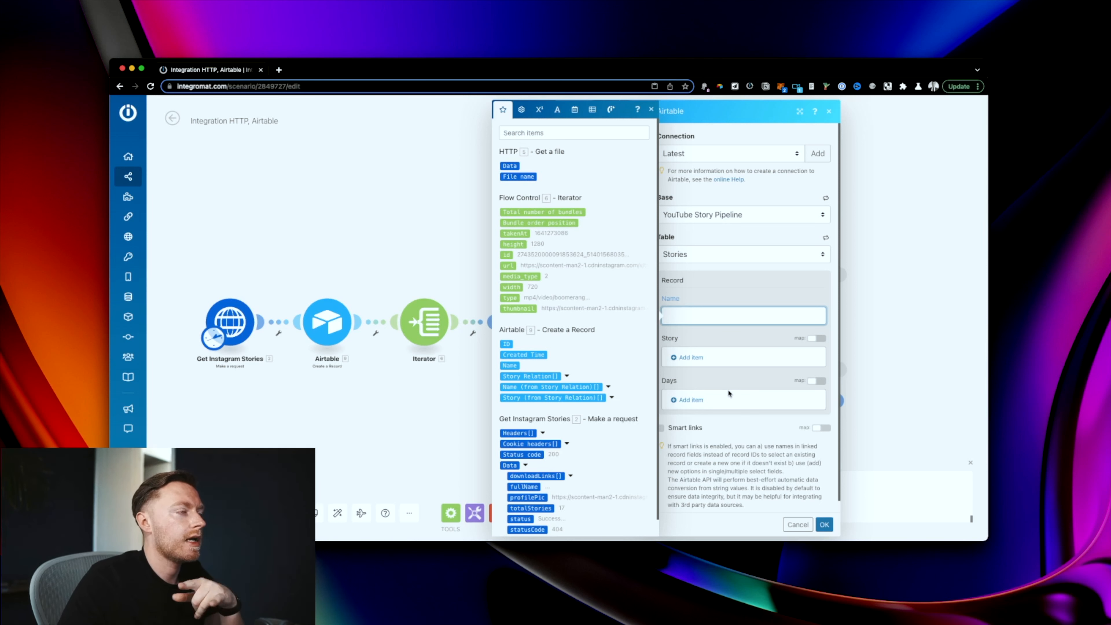
click(687, 400)
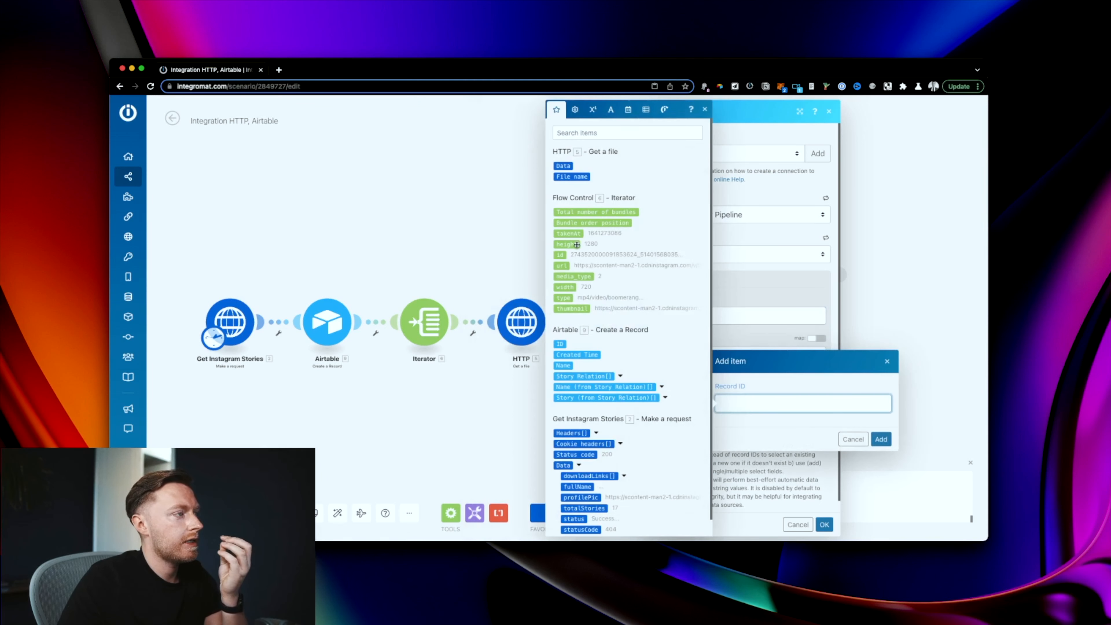
click(561, 344)
click(881, 439)
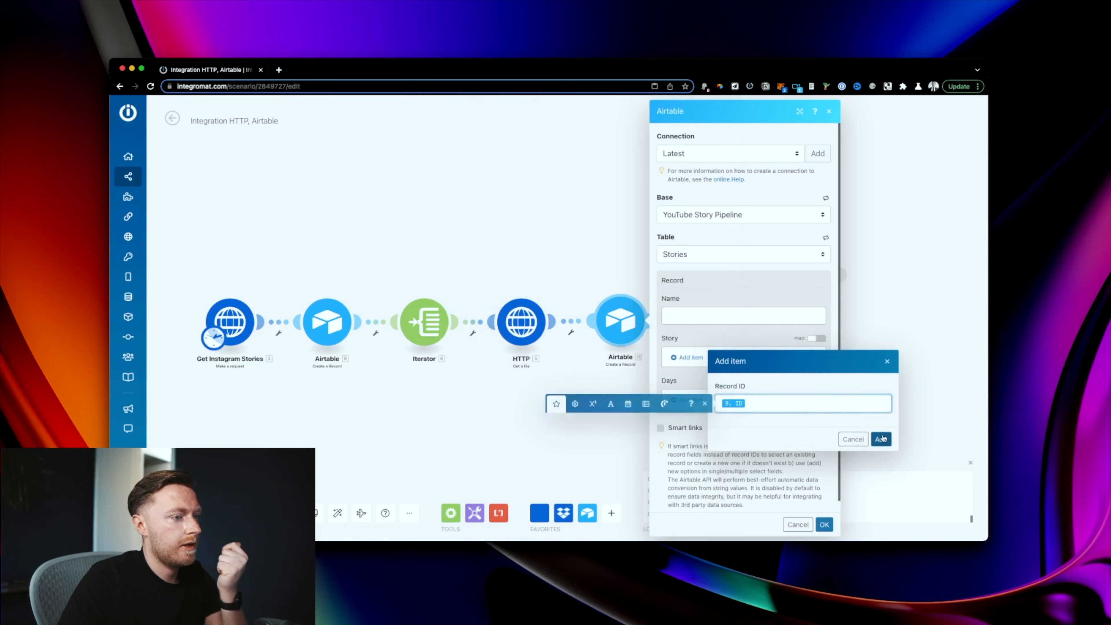
click(824, 524)
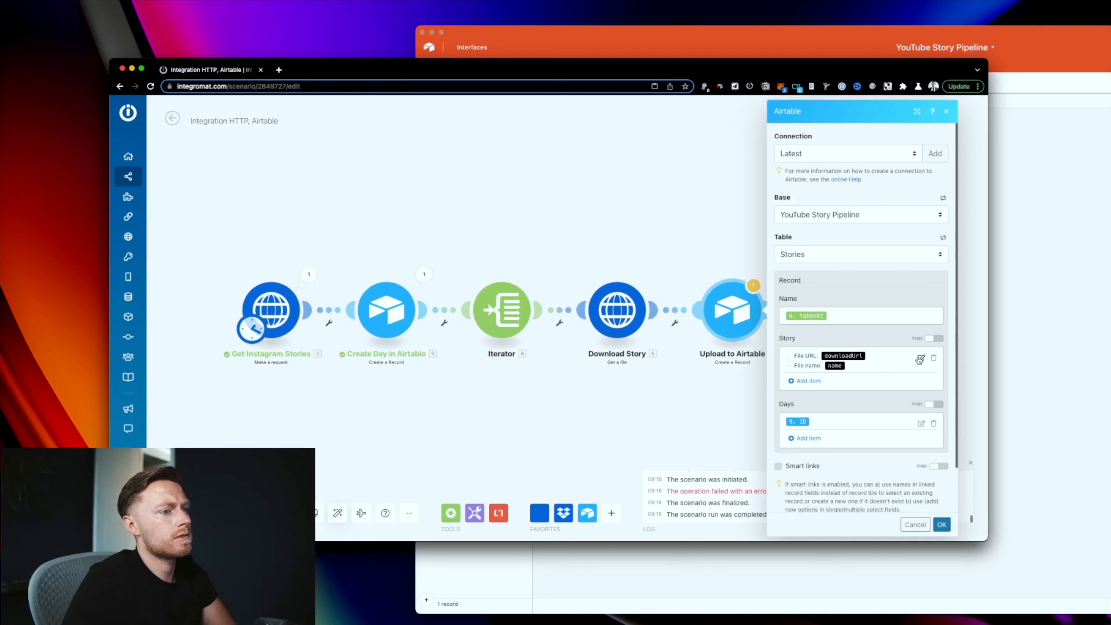
Step: Remap the Story attachment to the iterator's url, with takenAt as file name
click(920, 359)
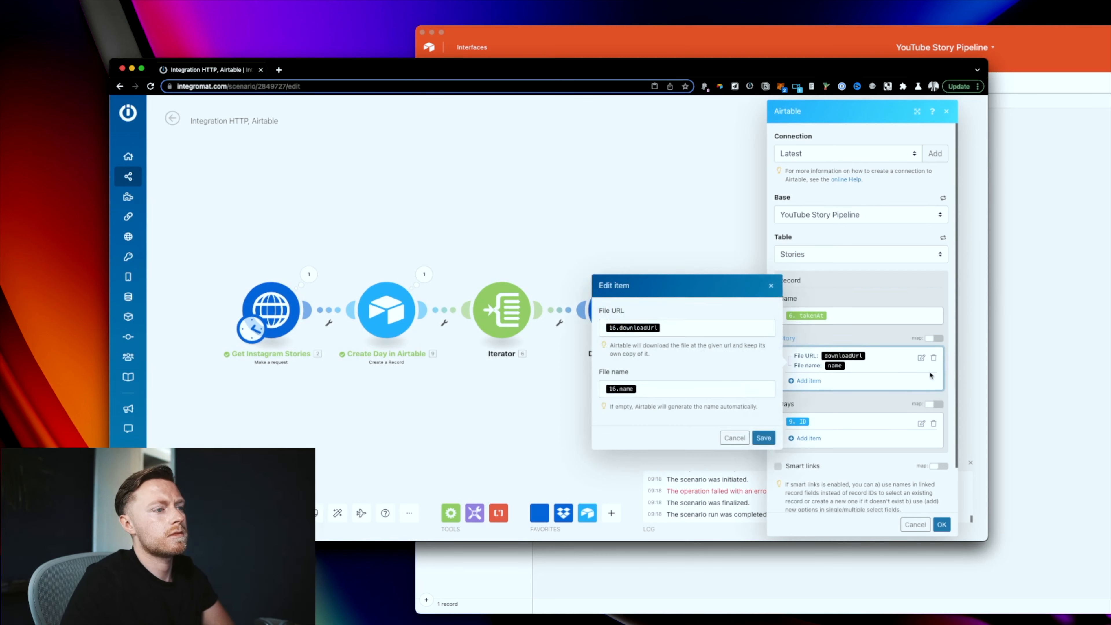
click(697, 329)
key(BackSpace)
scroll(867, 222, down, 2)
click(794, 247)
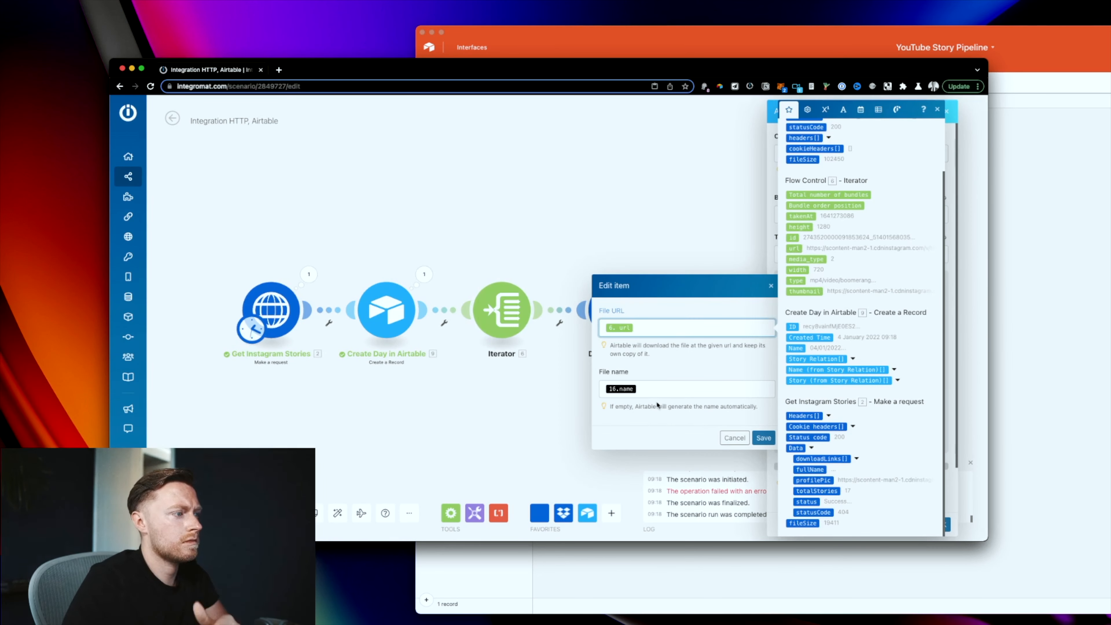
click(674, 390)
key(BackSpace)
click(801, 276)
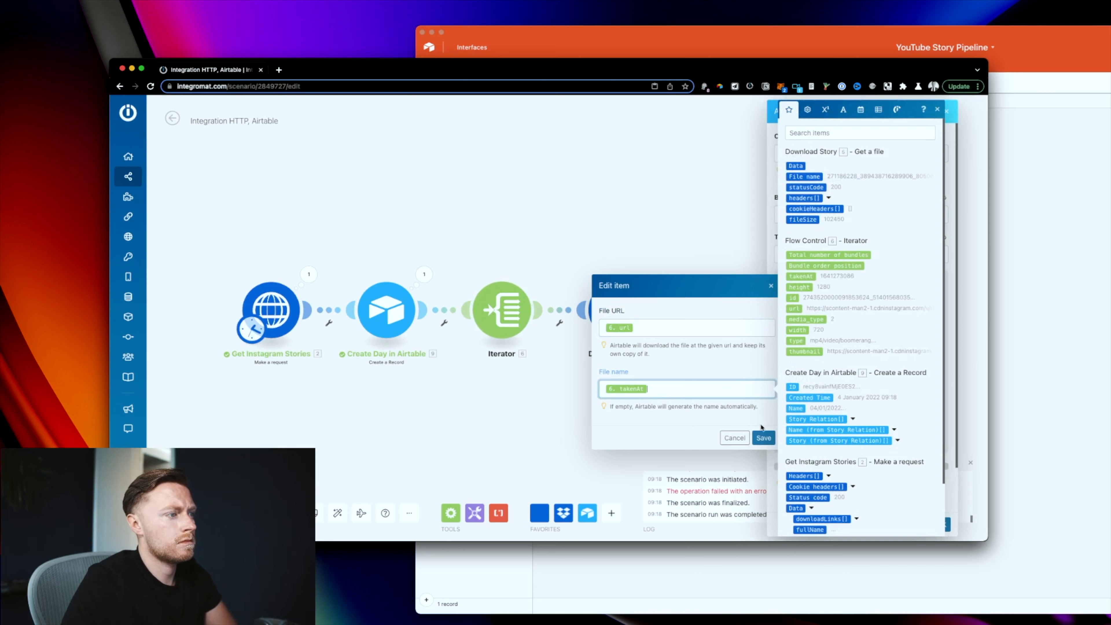
click(764, 438)
Step: Delete the Download Story module and confirm the Upload to Airtable settings
right_click(624, 313)
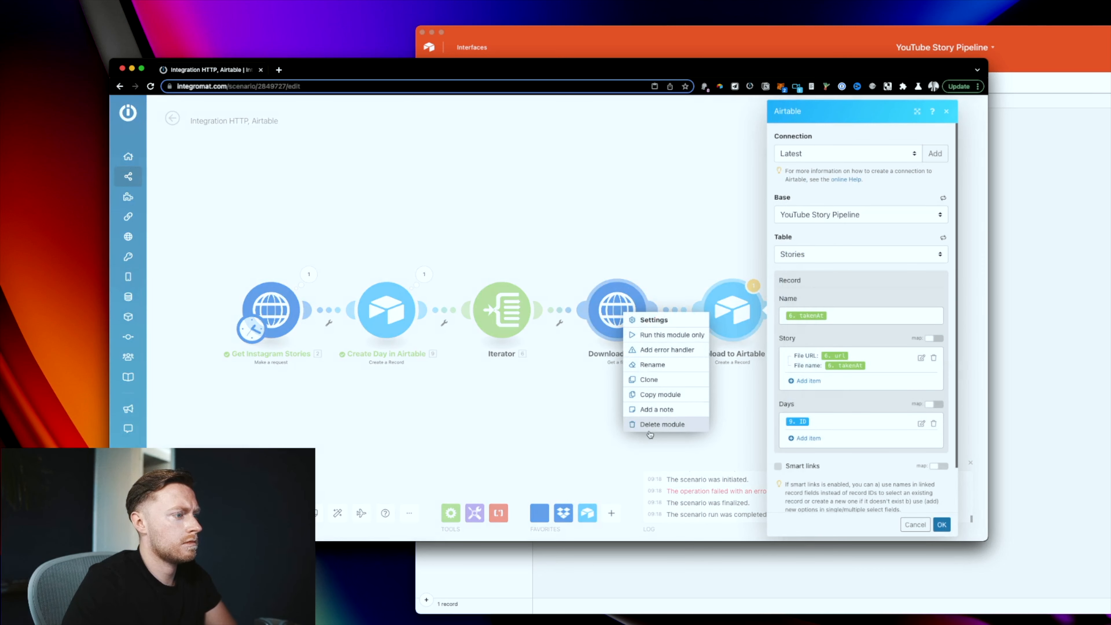
click(643, 424)
click(941, 524)
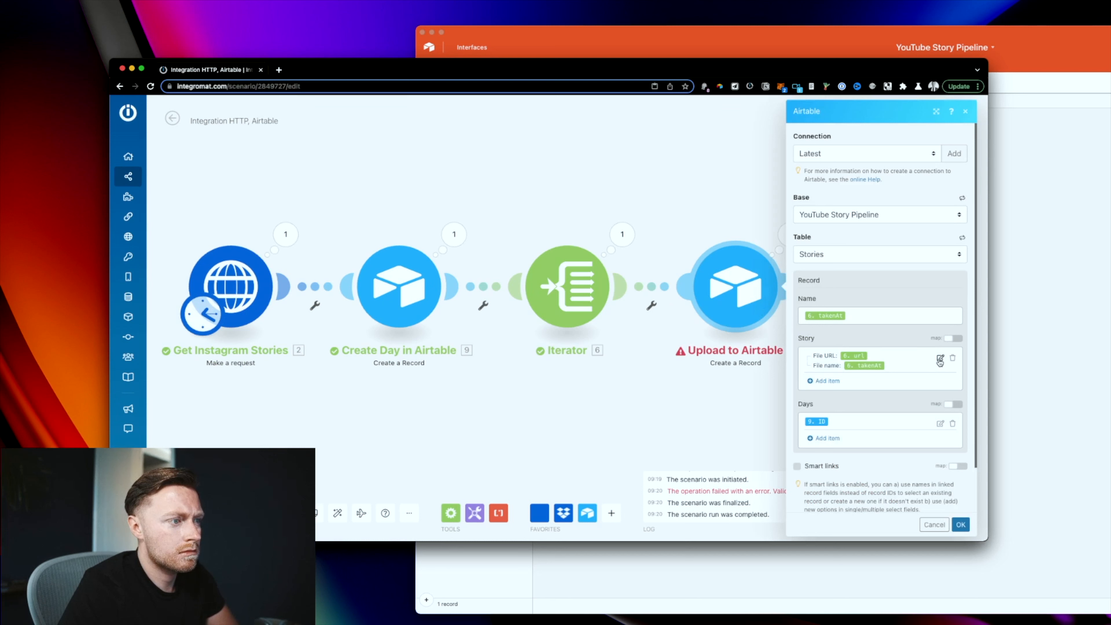
Step: Clear the attachment's file name, save Upload to Airtable, and rerun the scenario
click(939, 361)
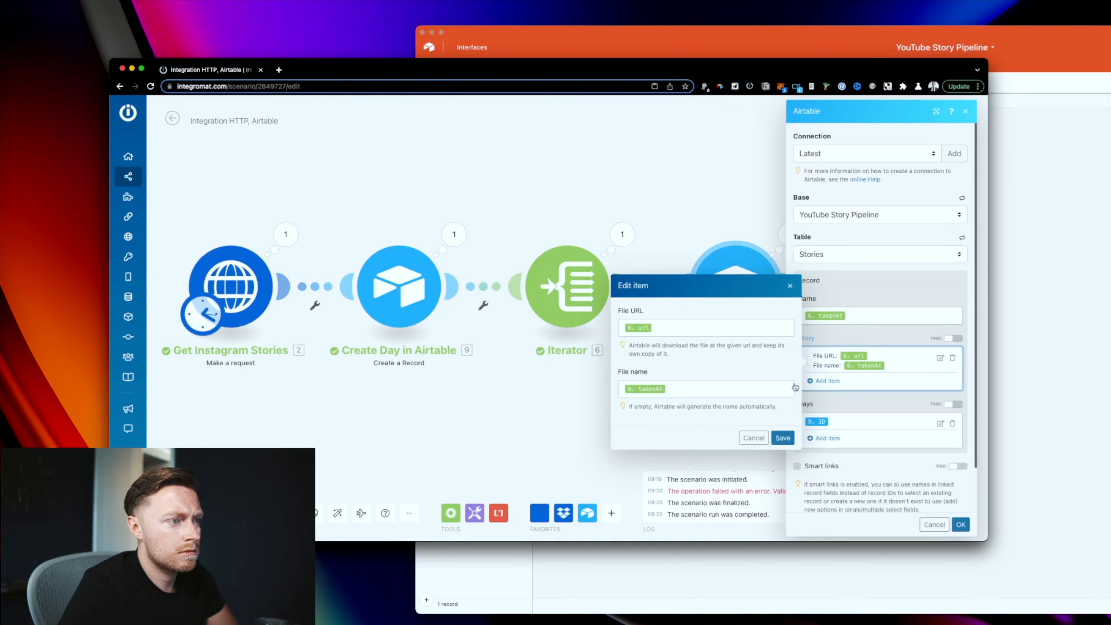
click(723, 389)
text(.png)
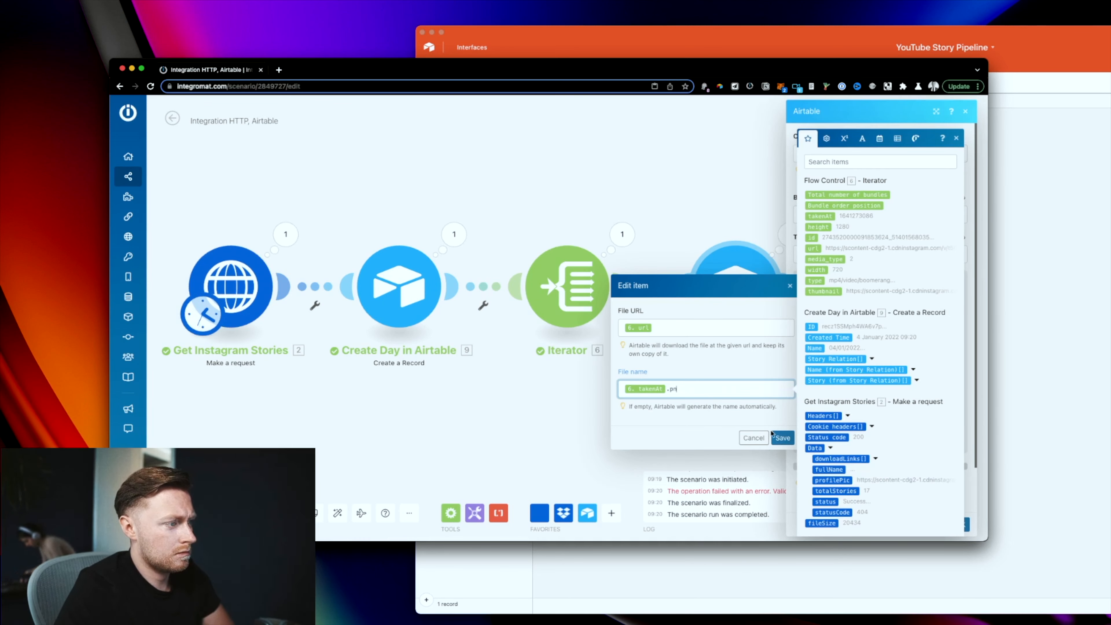
key(BackSpace)
key(BackSpace)
key(BackSpace)
key(BackSpace)
key(BackSpace)
click(782, 439)
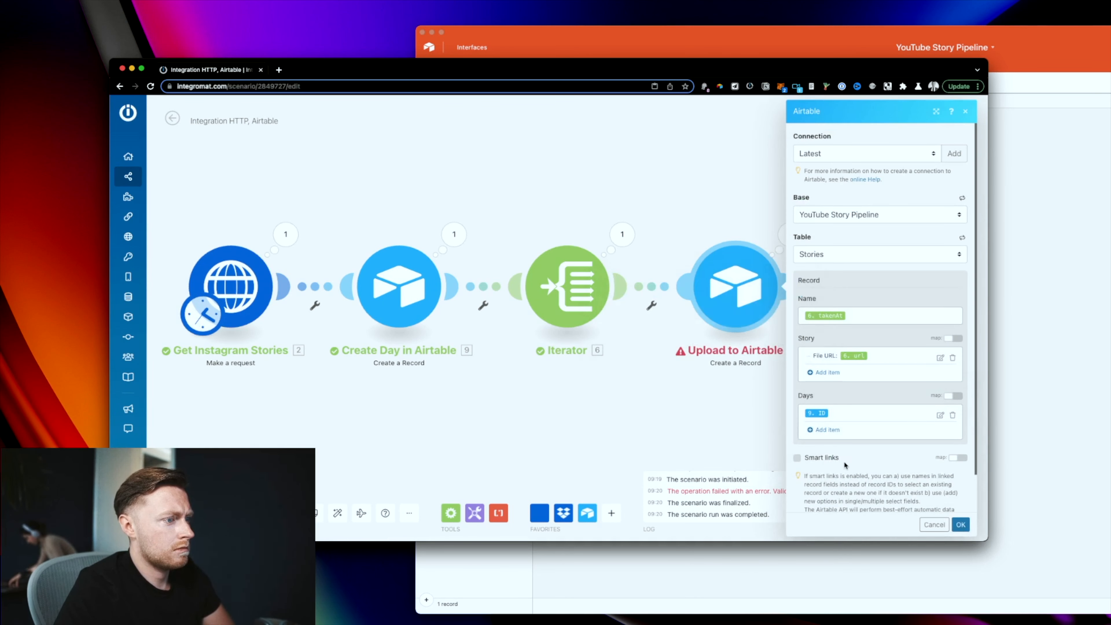
click(960, 524)
click(177, 513)
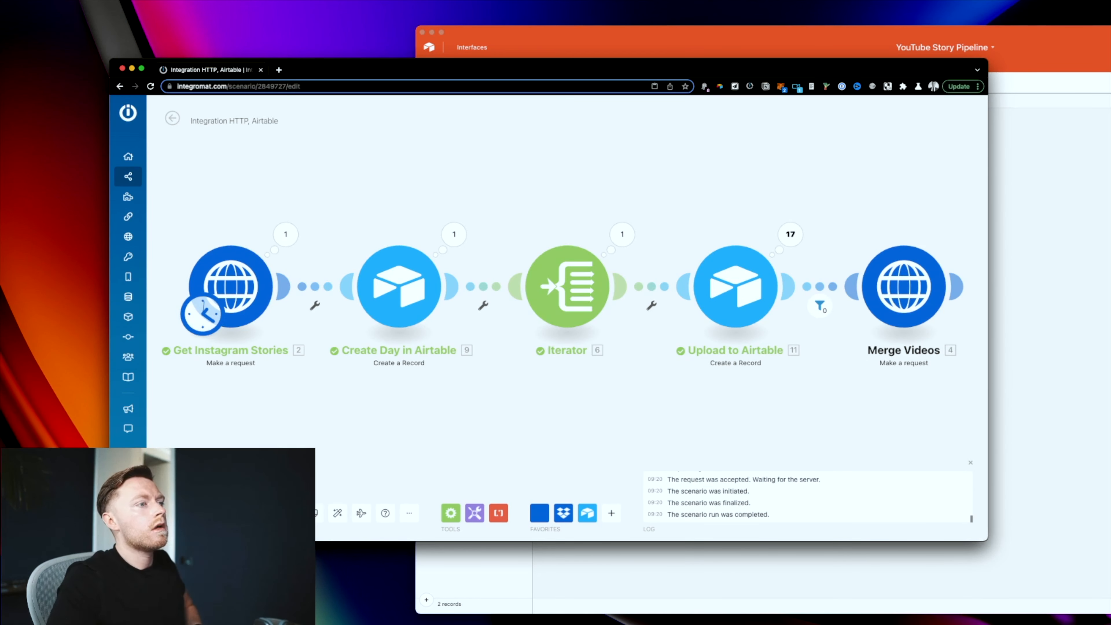
Step: Check the linked story thumbnails in Days and preview an uploaded story video in Stories
click(1020, 302)
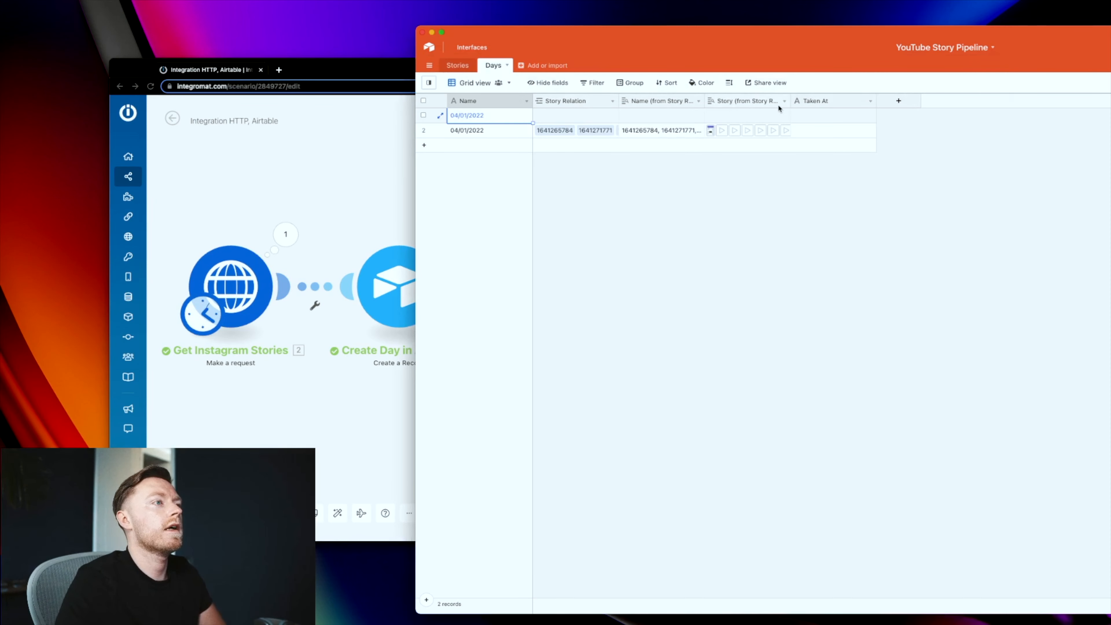
drag(791, 100, 1066, 131)
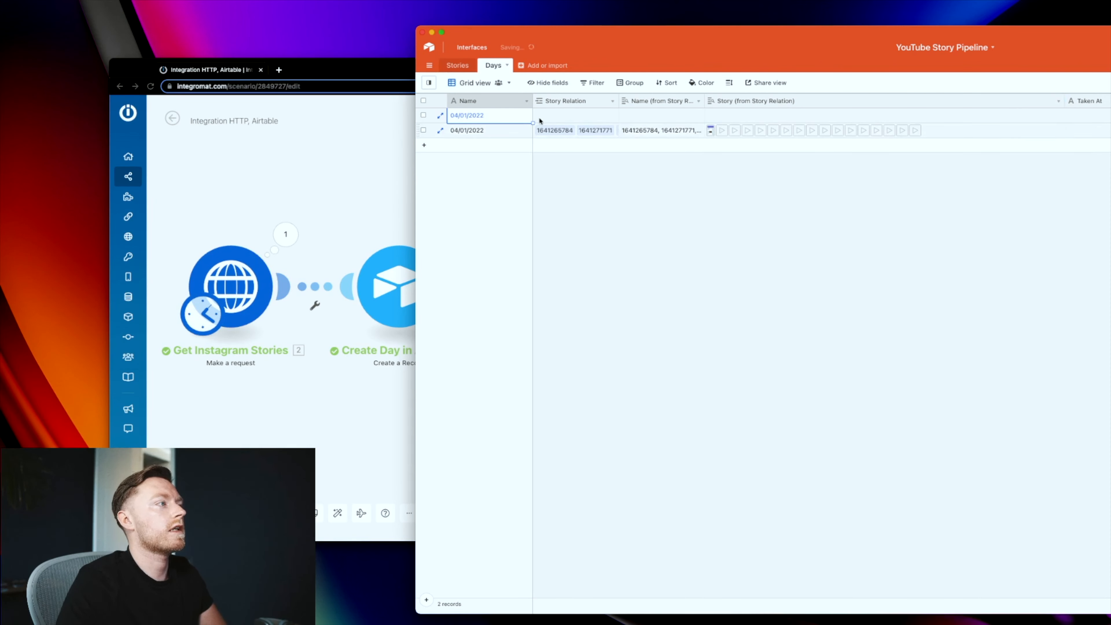
click(458, 66)
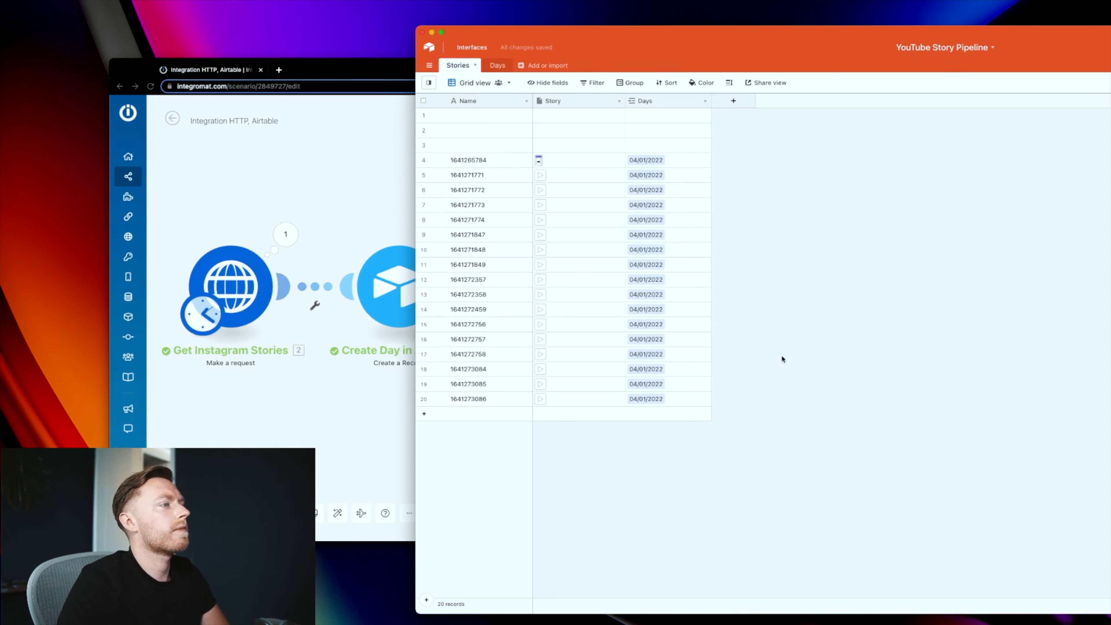
click(543, 161)
click(542, 177)
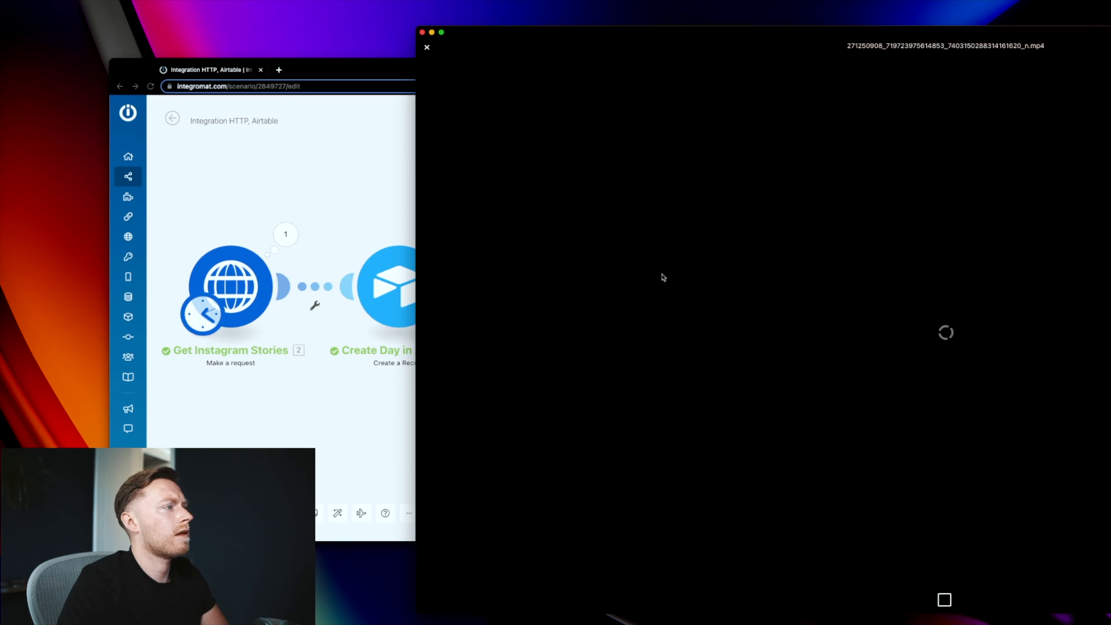
click(671, 507)
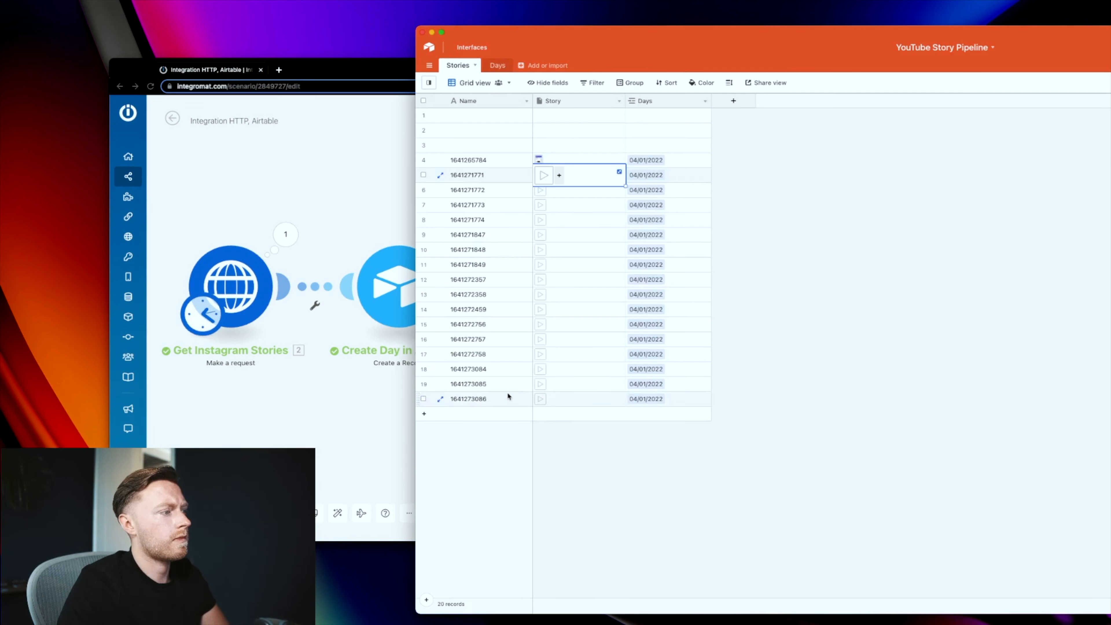
Step: Delete all 20 test records from the Stories table
click(423, 100)
right_click(462, 148)
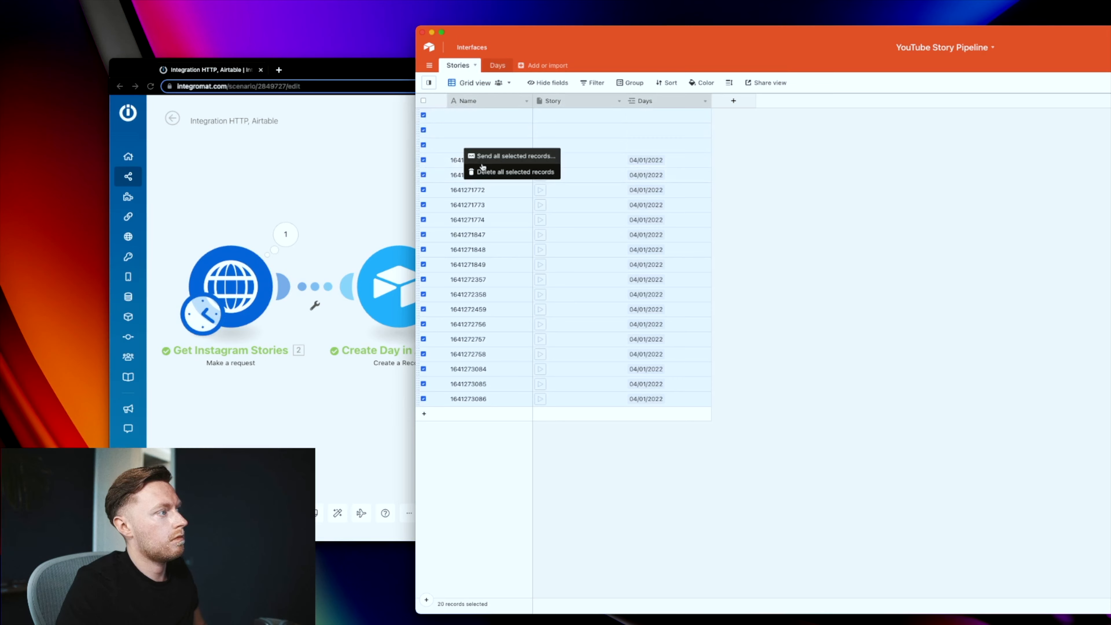
click(484, 170)
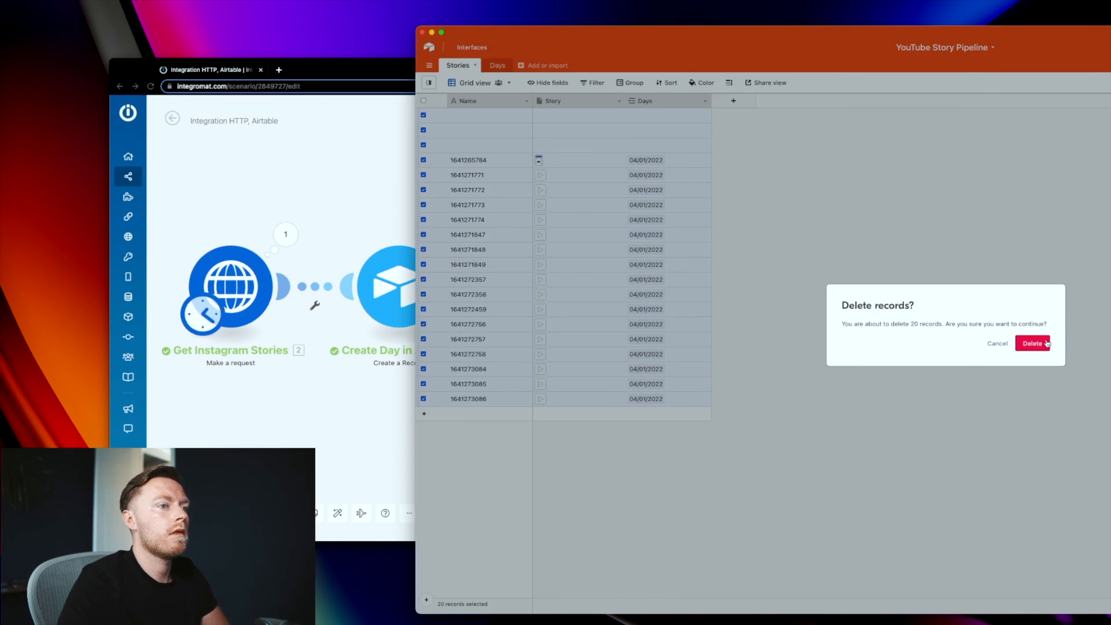
click(1047, 344)
Step: Delete both records from the Days table
click(493, 67)
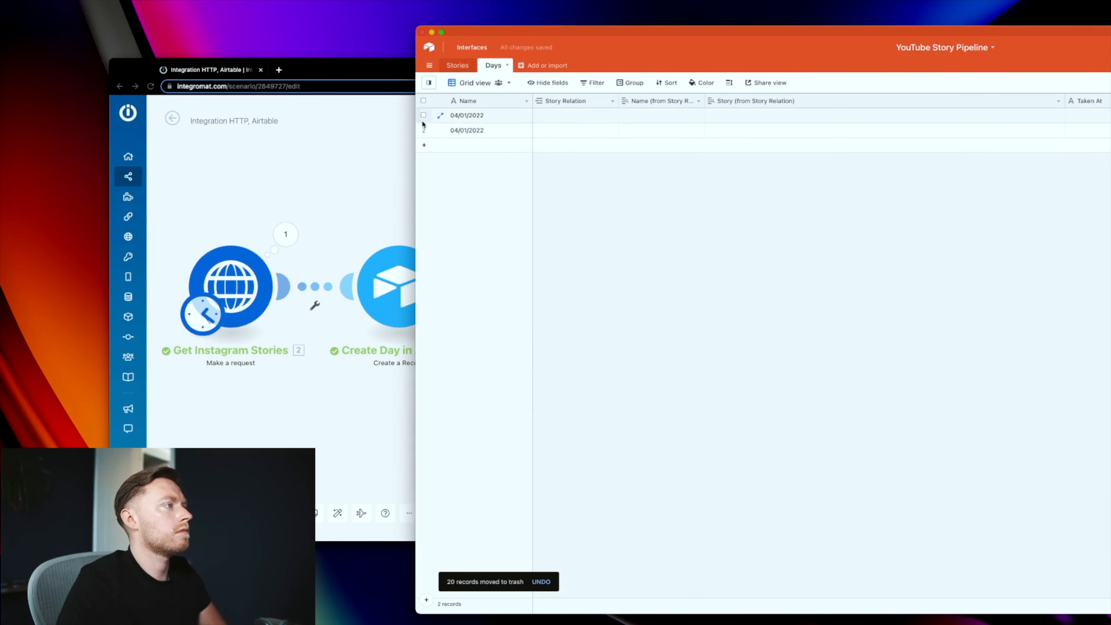
click(423, 101)
right_click(478, 128)
click(503, 152)
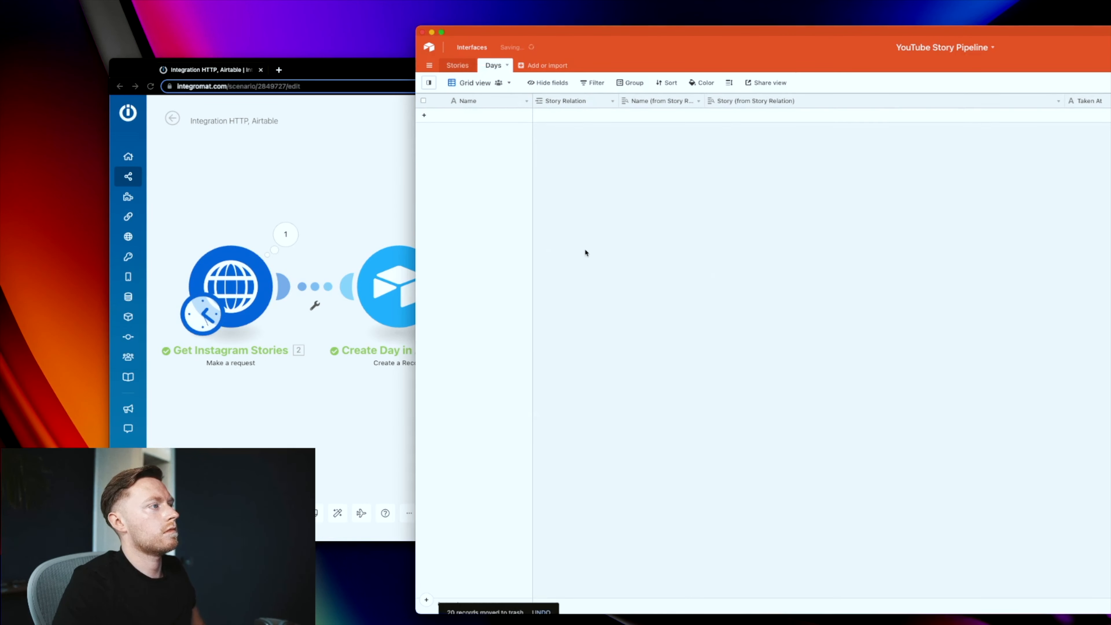
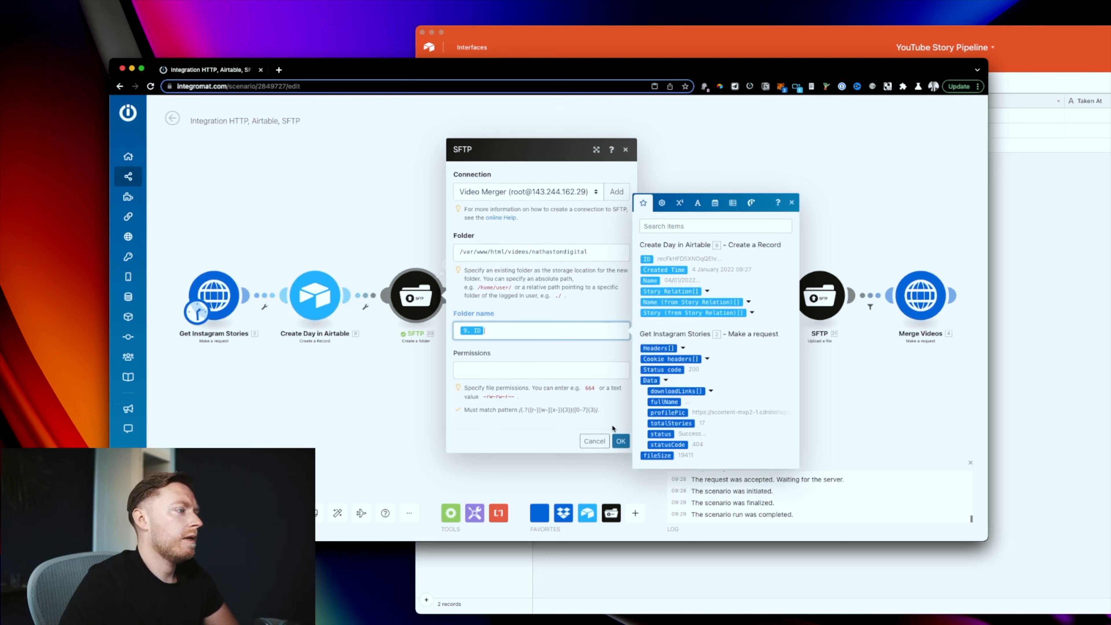
Step: Point the SFTP upload folder at /var/www/html/videos/ plus the Create Day Name, then run the scenario once
click(621, 447)
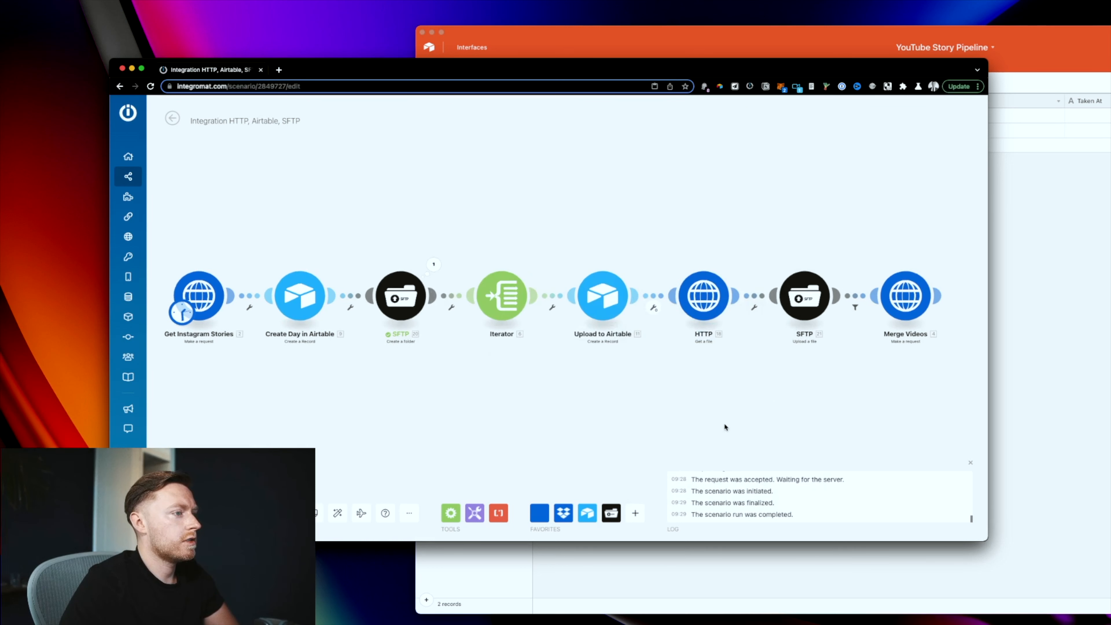
click(612, 315)
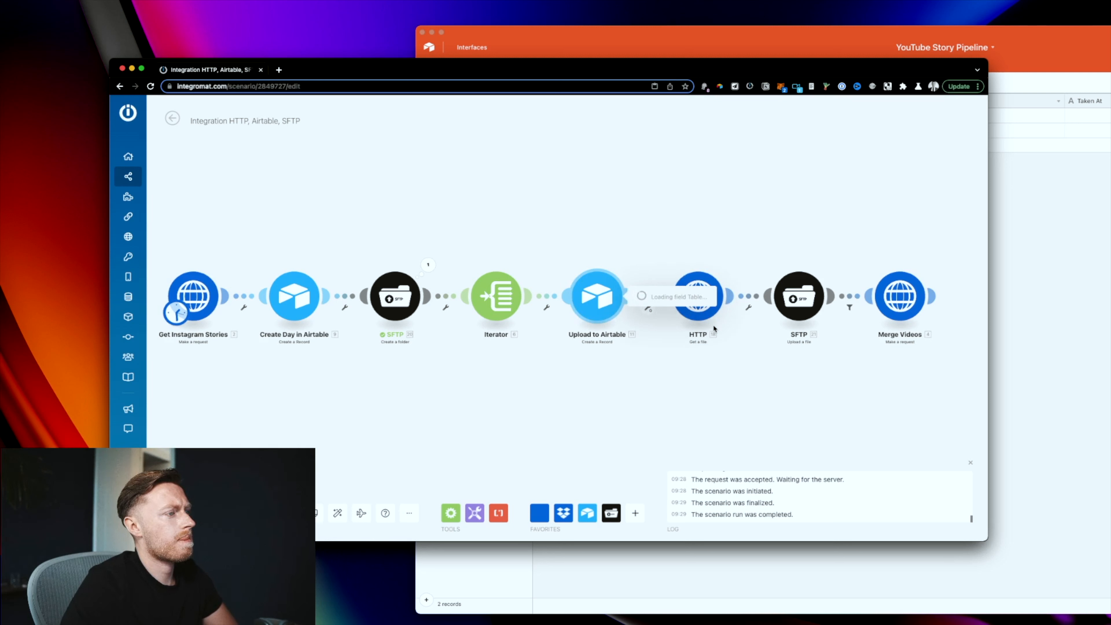
click(799, 296)
click(732, 242)
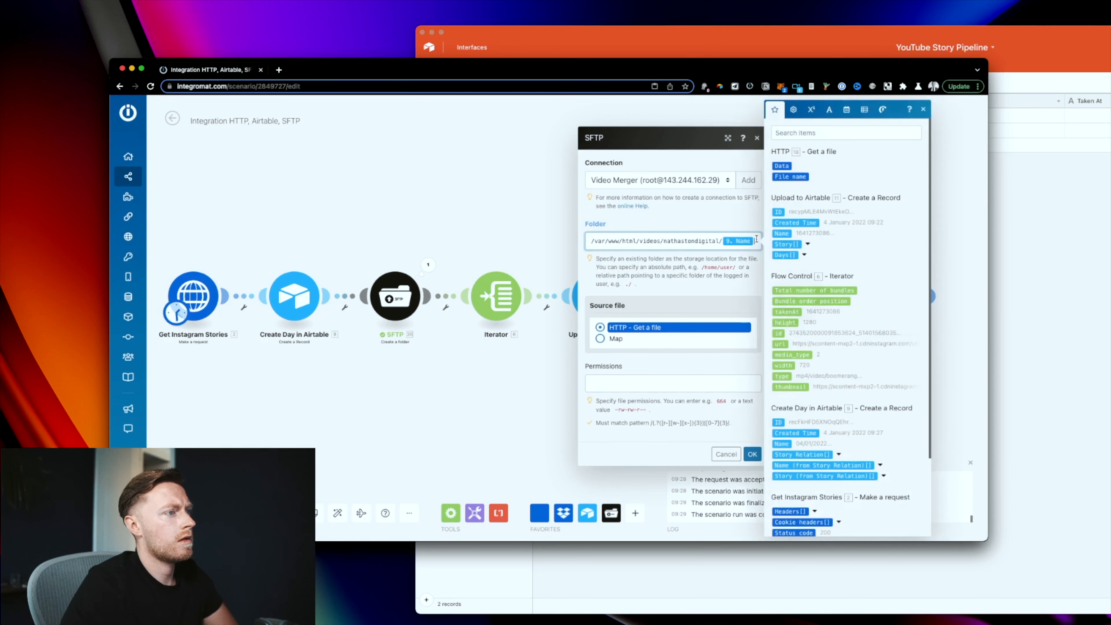
key(BackSpace)
scroll(808, 405, down, 3)
click(778, 326)
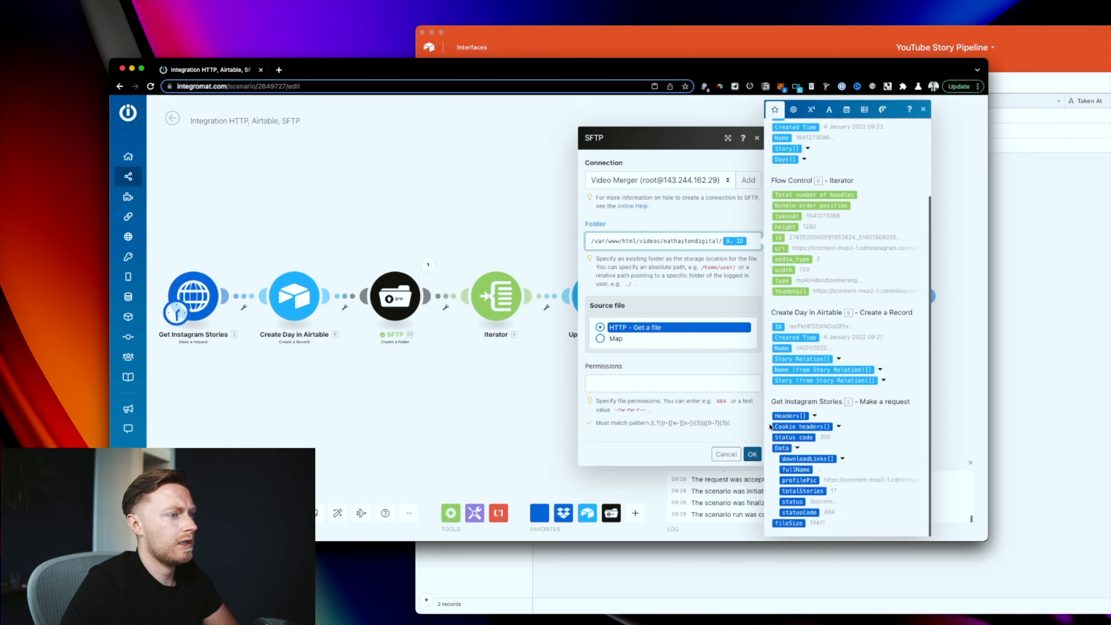
key(BackSpace)
click(781, 348)
click(752, 454)
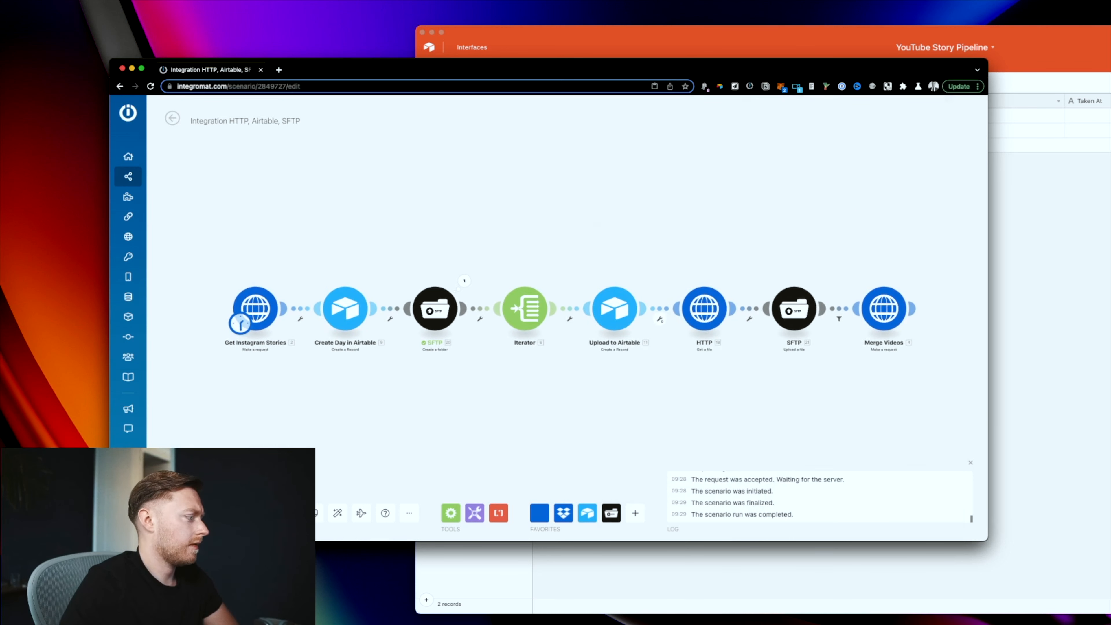
click(186, 513)
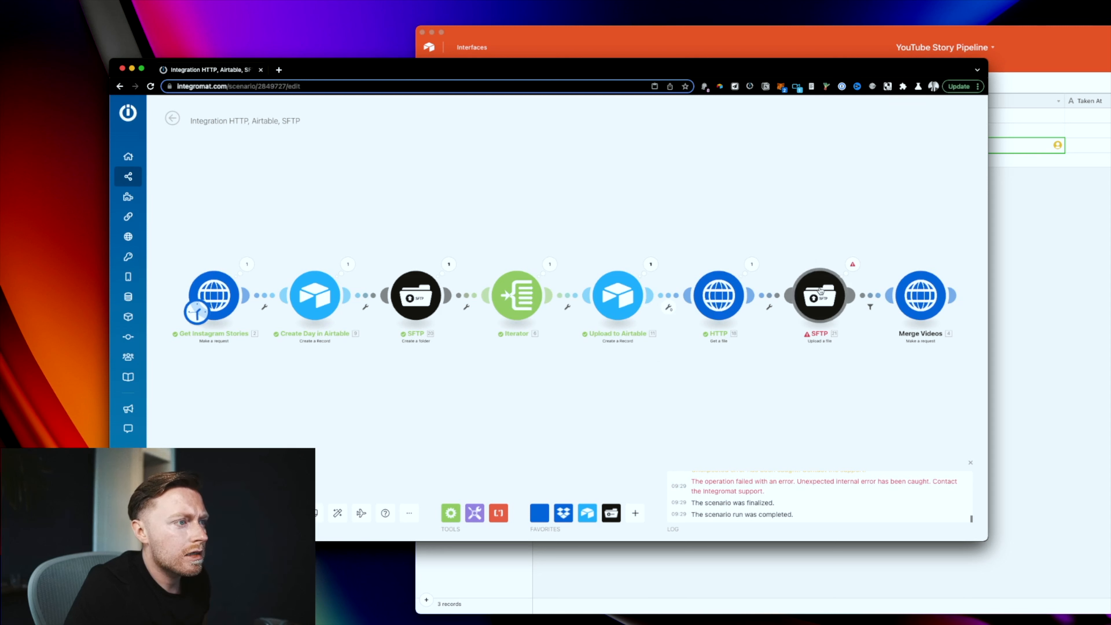
Step: Replace the upload folder's Create Day Name with the Create Day ID and rerun the scenario
click(818, 297)
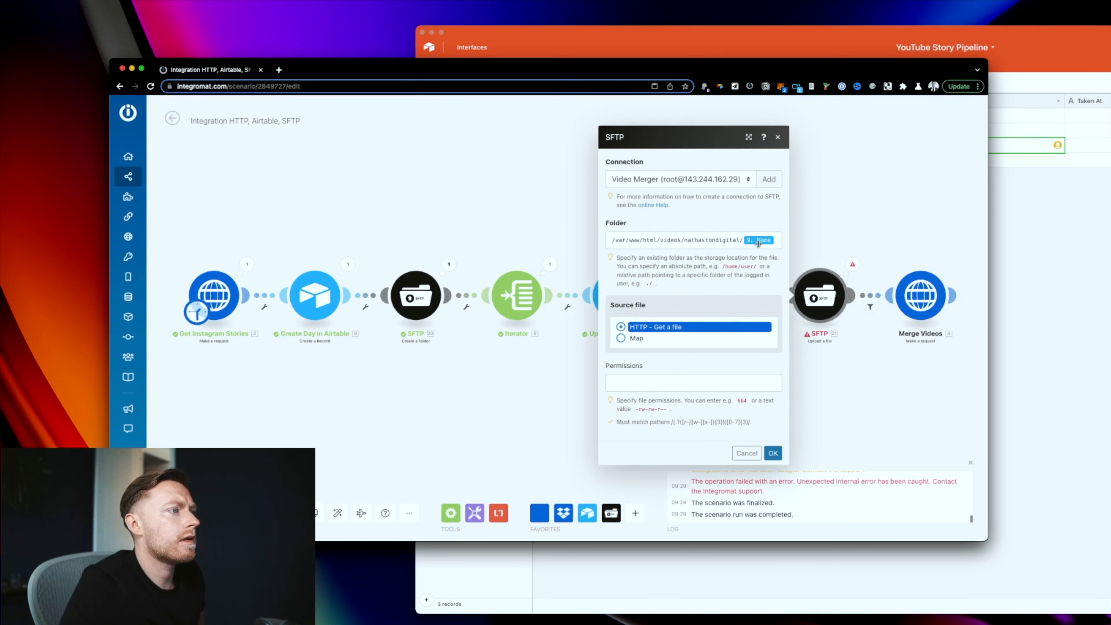
click(777, 240)
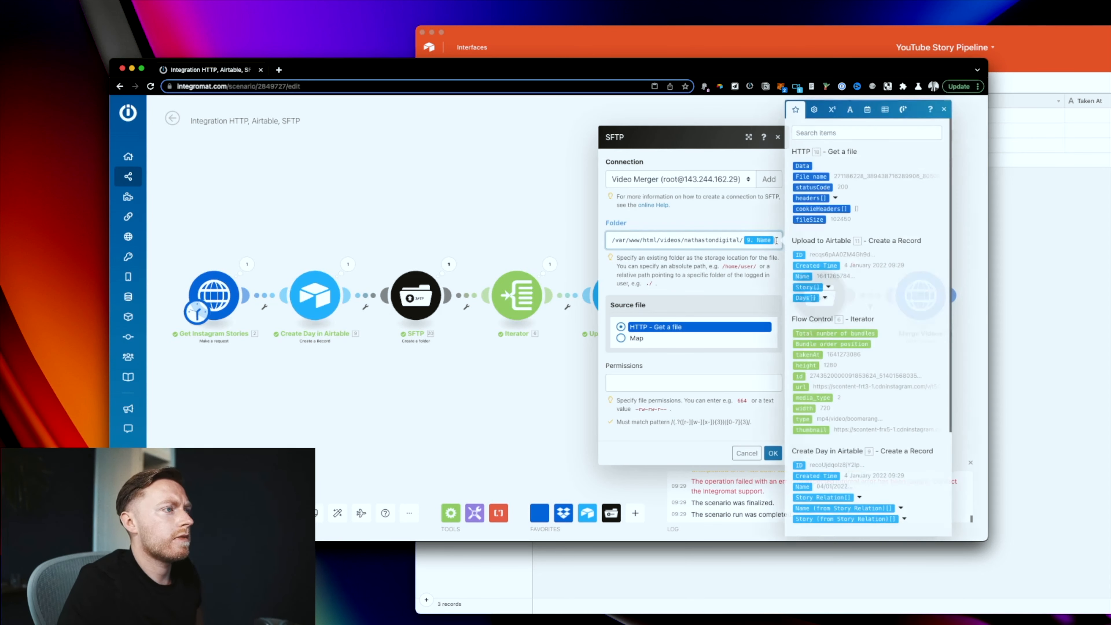
scroll(862, 432, down, 1)
key(BackSpace)
click(798, 424)
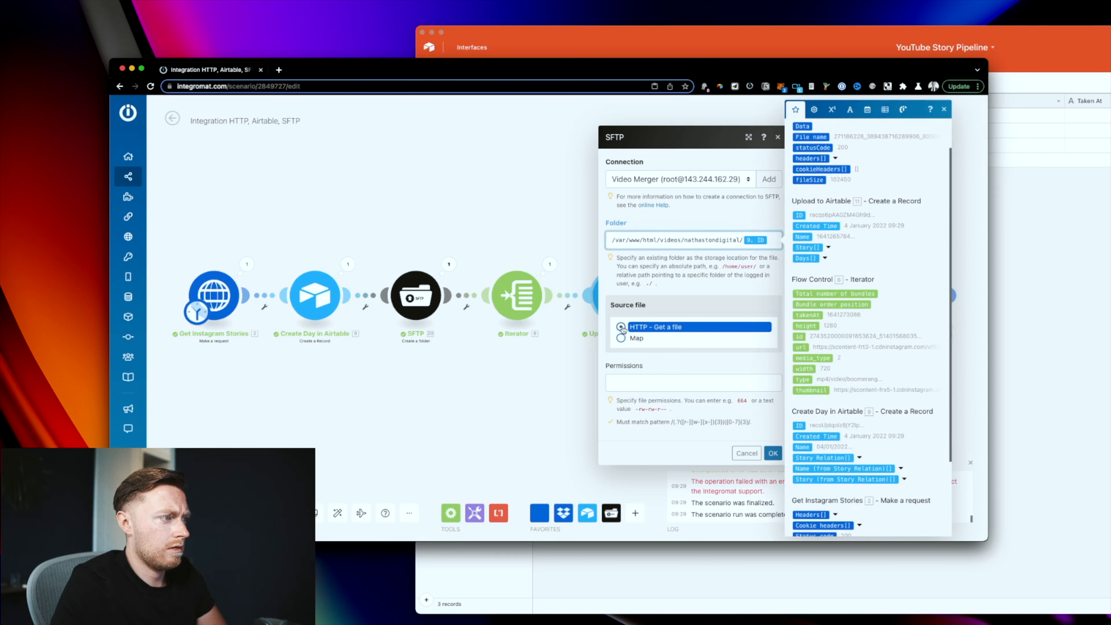
click(771, 453)
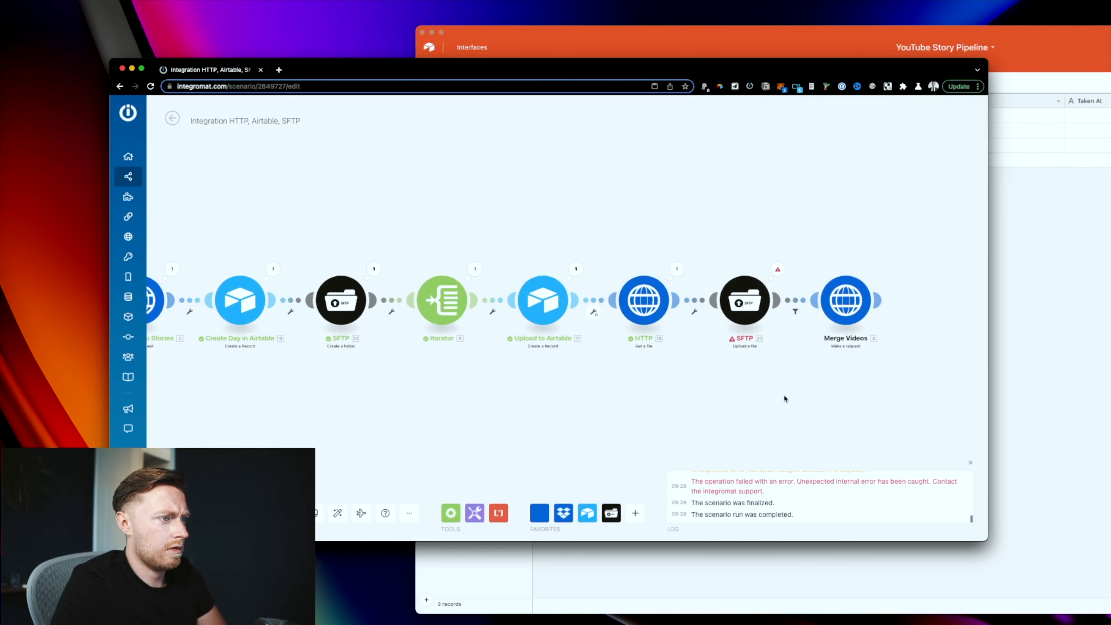
click(777, 306)
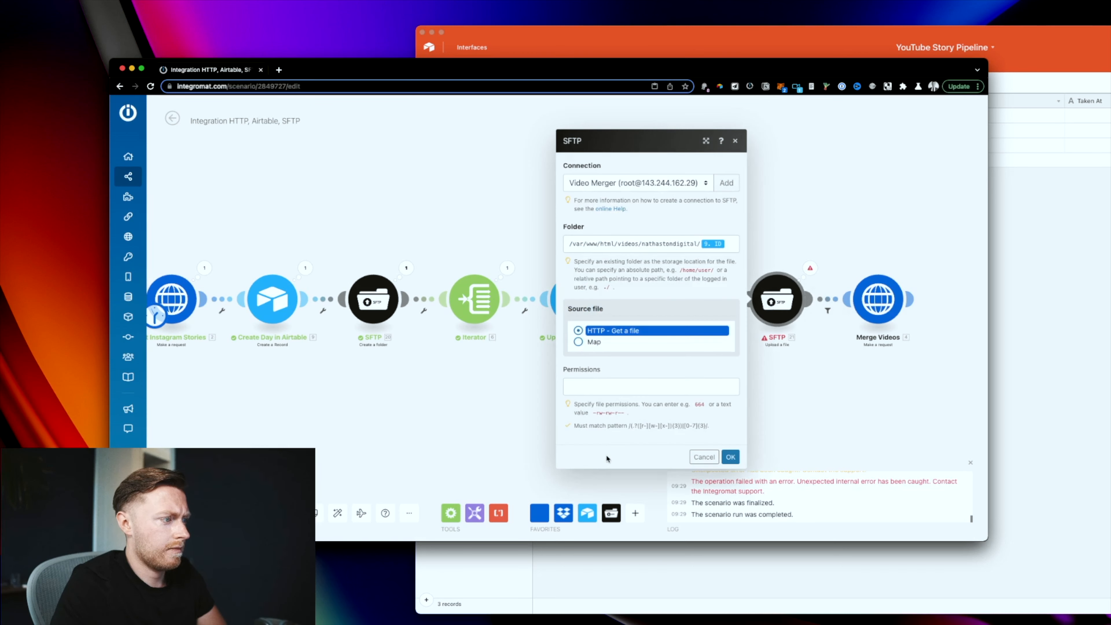
click(731, 457)
scroll(778, 485, up, 1)
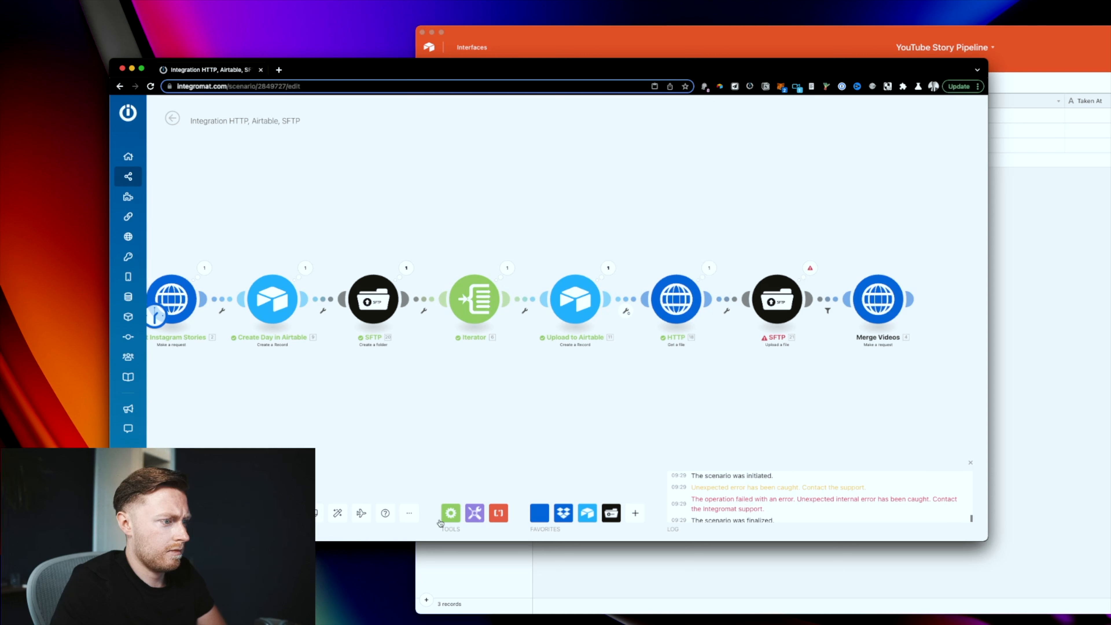
click(175, 509)
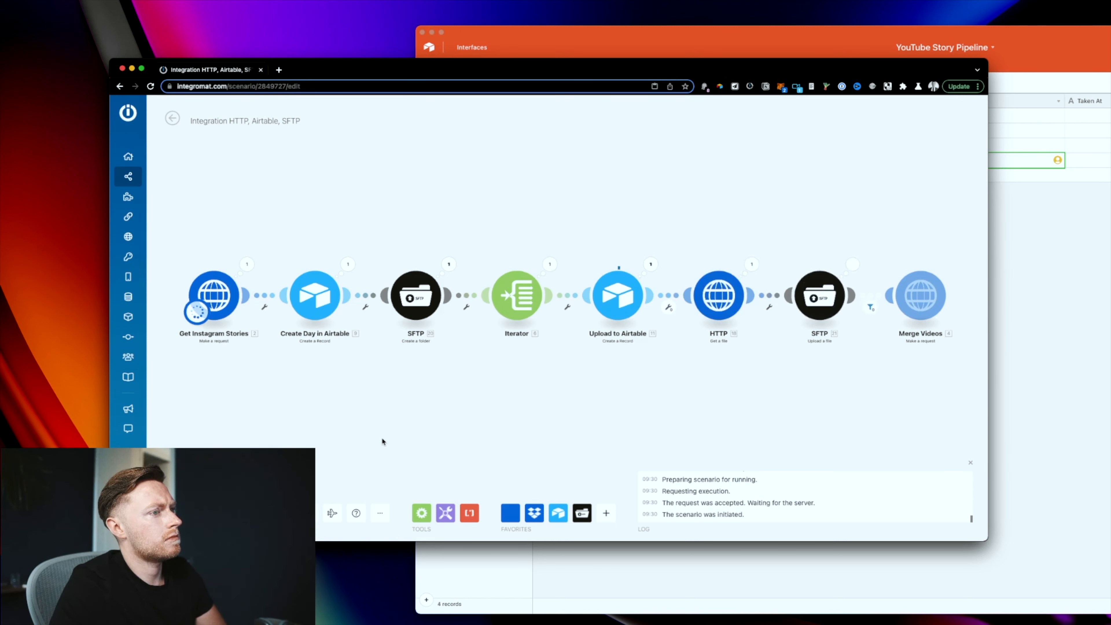
Step: Watch the new Days record fill in Airtable while the Integromat run finishes
click(1074, 248)
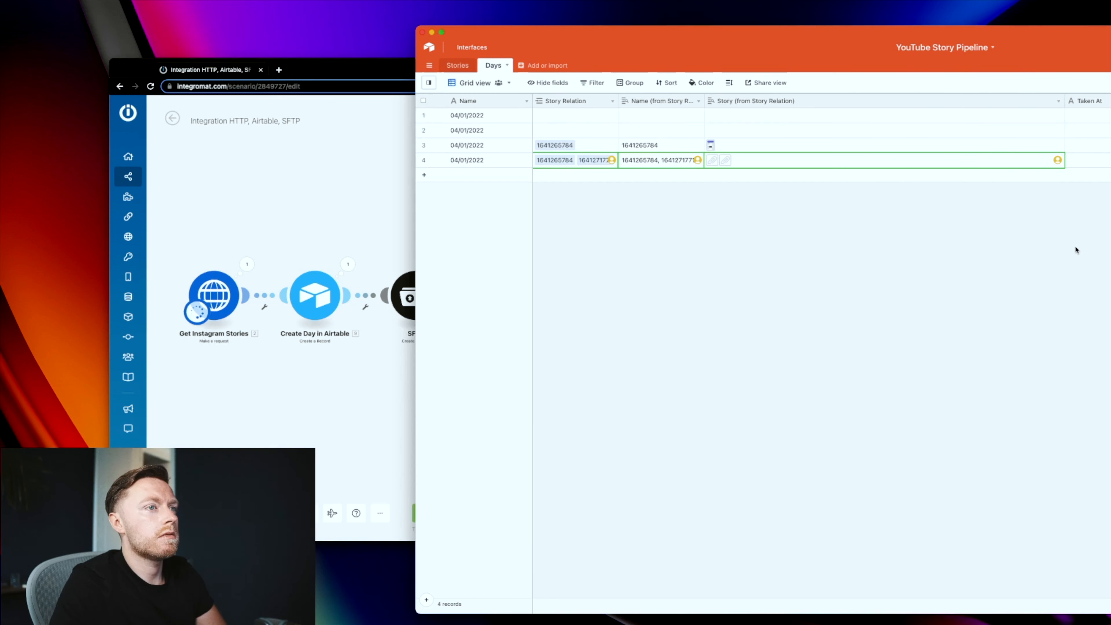
click(296, 204)
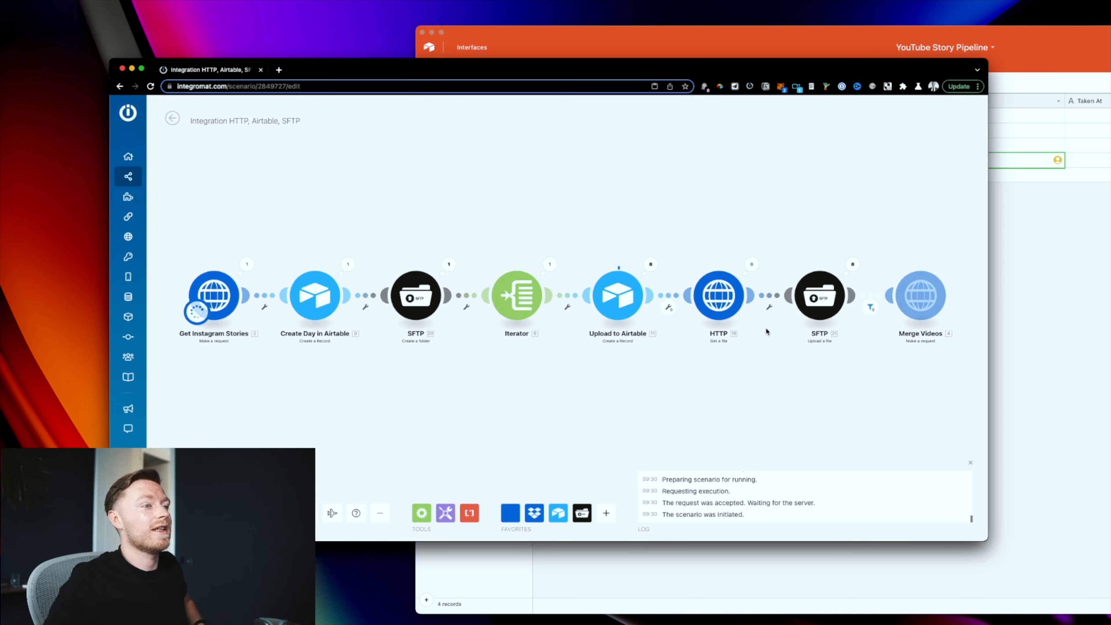
click(1046, 341)
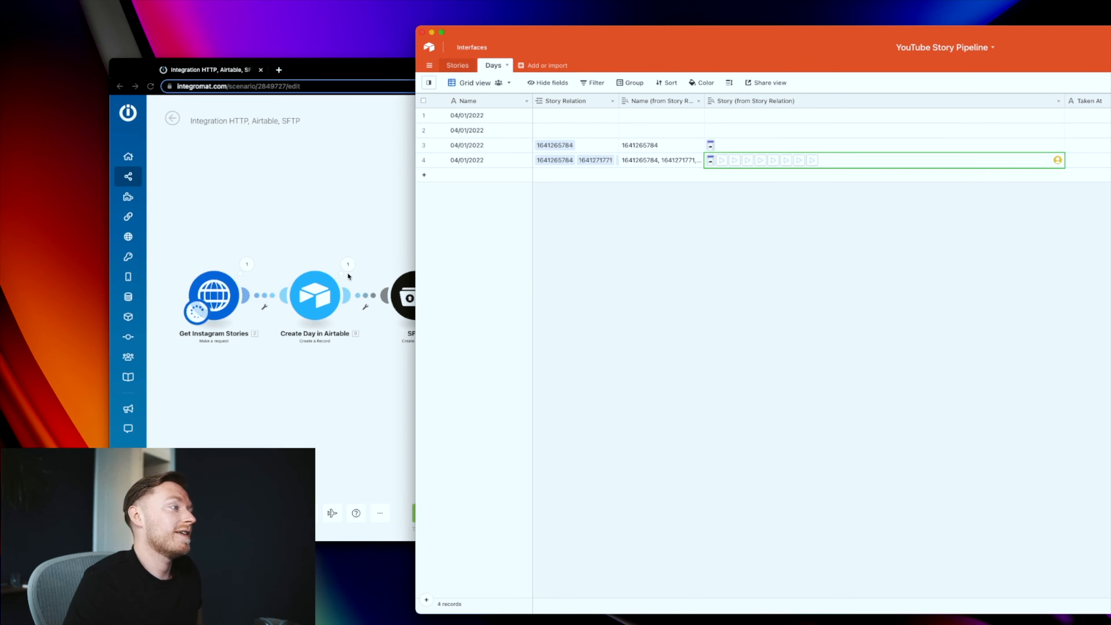
click(353, 217)
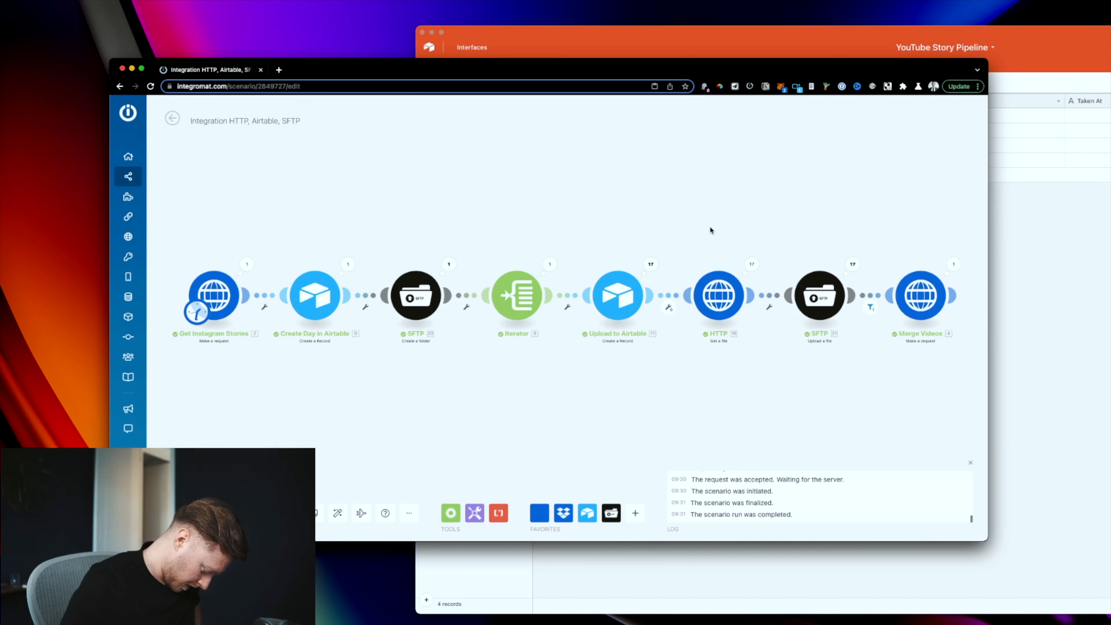
Step: Correct the folder name in the Merge Videos request body to match the server's video folder
scroll(695, 219, right, 10)
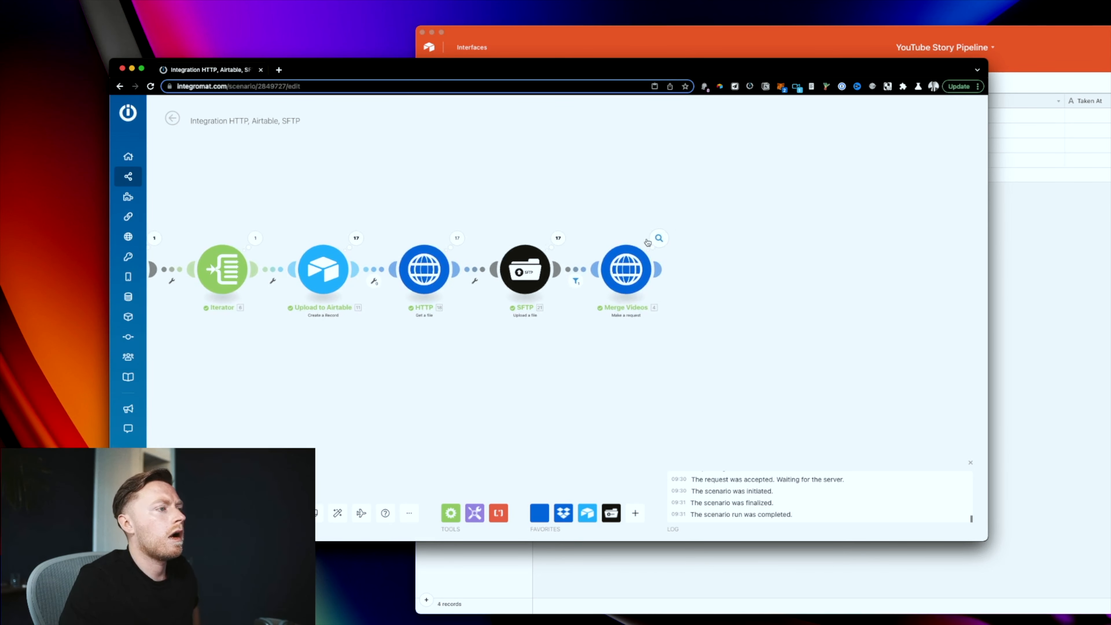
click(654, 240)
click(635, 263)
scroll(768, 384, down, 2)
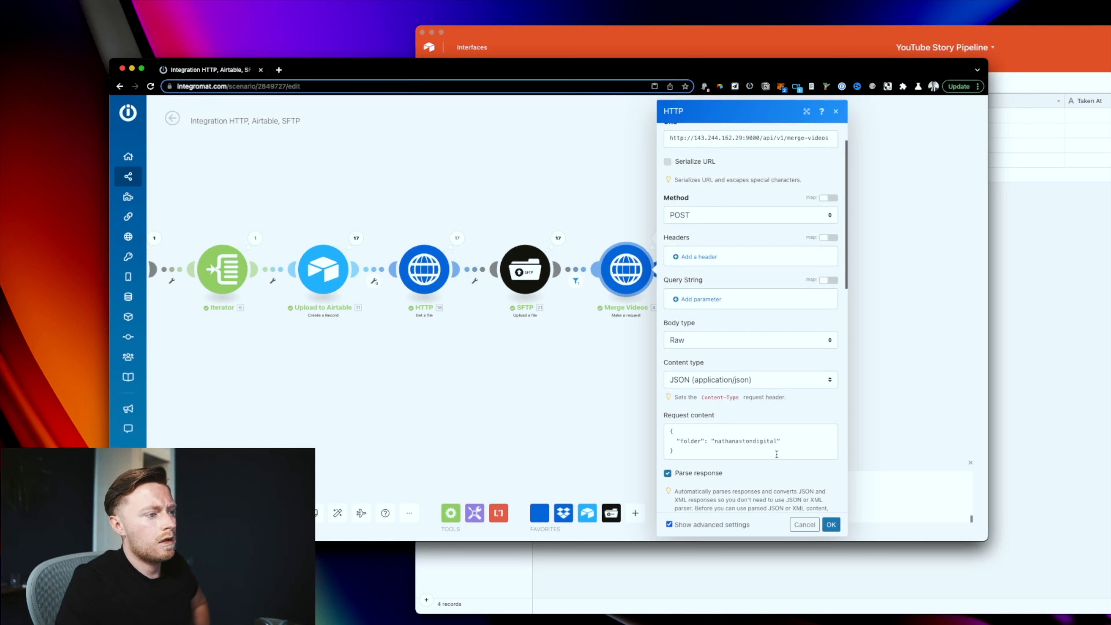
scroll(745, 440, down, 1)
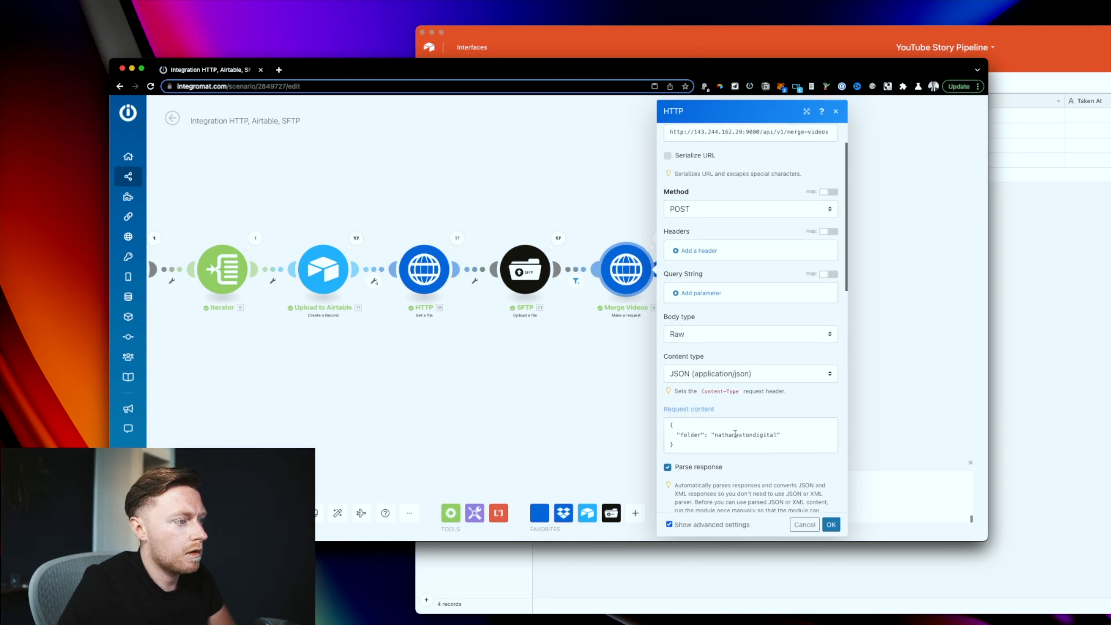
click(745, 439)
key(BackSpace)
key(BackSpace)
click(831, 525)
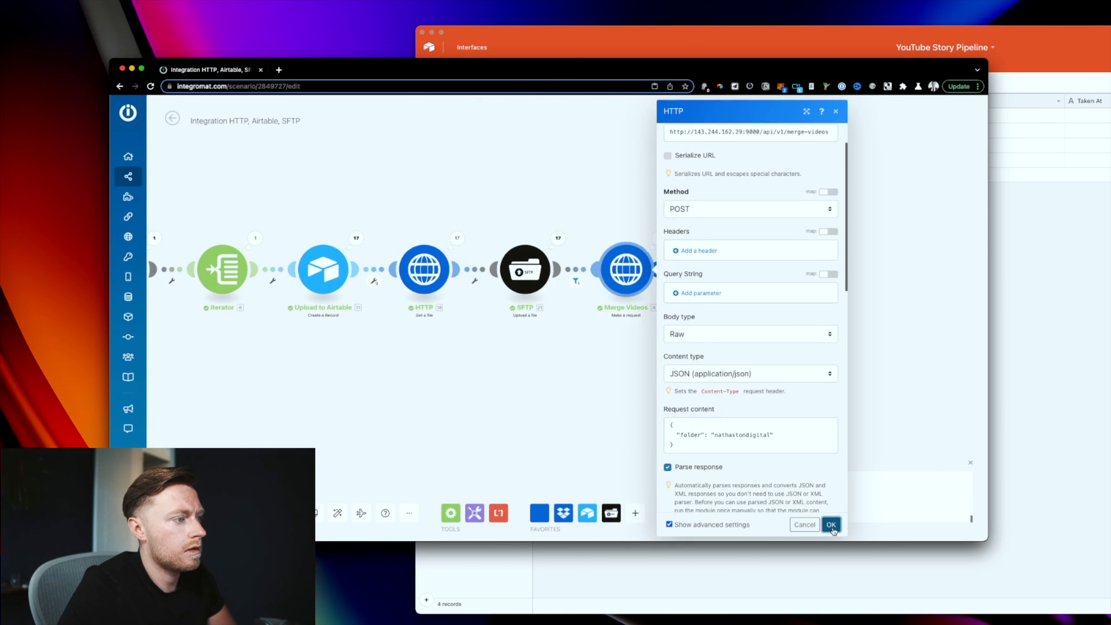
Step: Run only the Merge Videos module
right_click(611, 249)
click(603, 240)
right_click(634, 276)
click(669, 297)
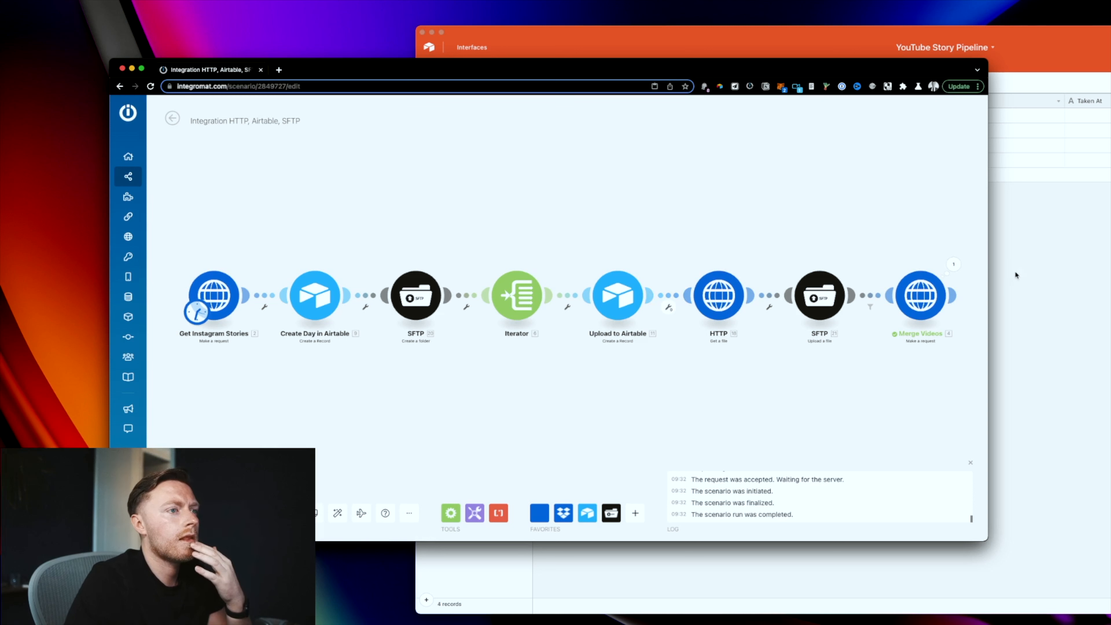
Step: Inspect the Merge Videos output data showing the status 400 error
click(954, 265)
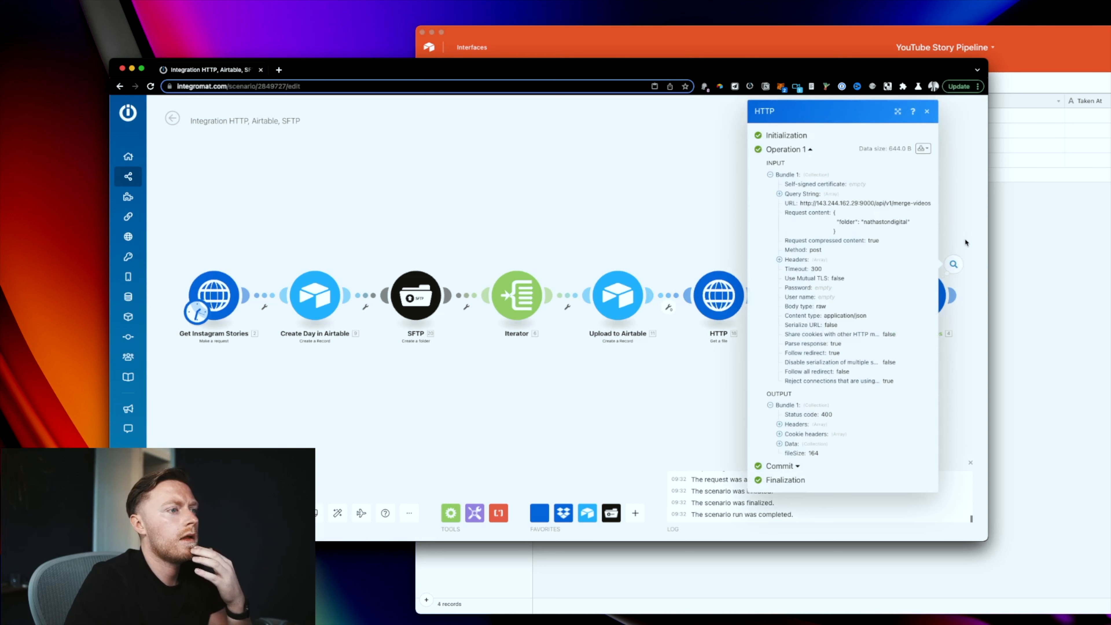
click(795, 444)
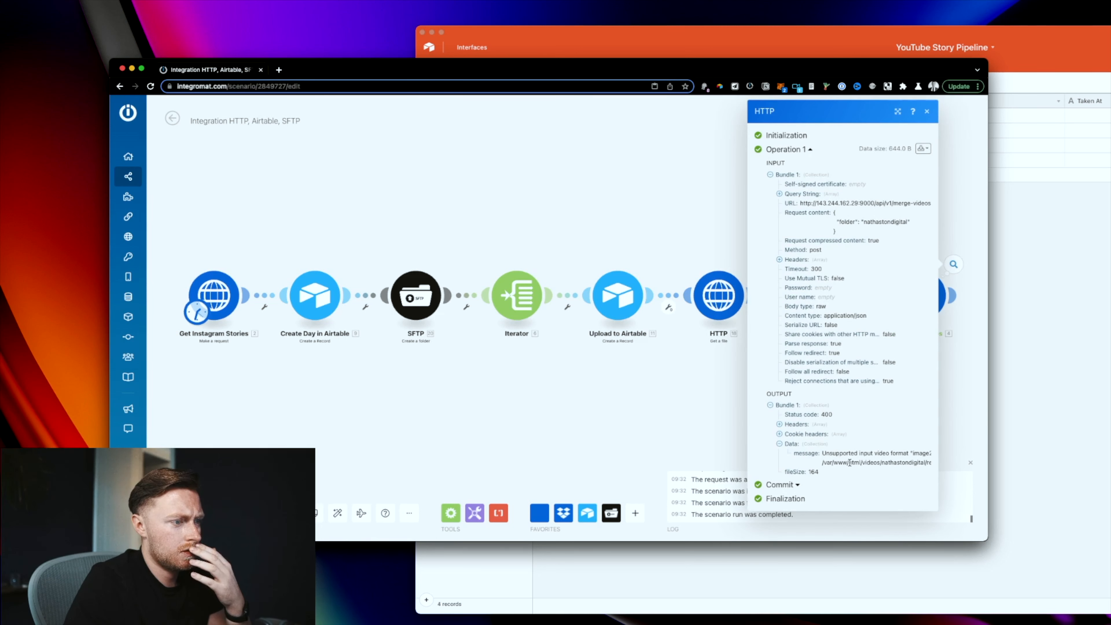
drag(870, 460, 921, 460)
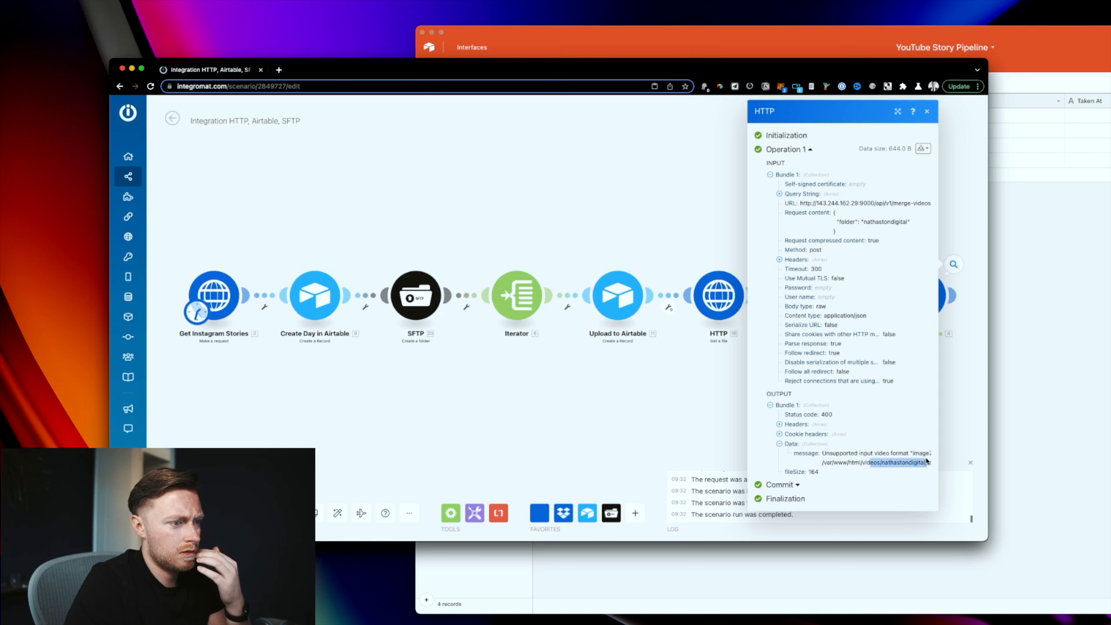
click(686, 414)
drag(842, 413, 399, 402)
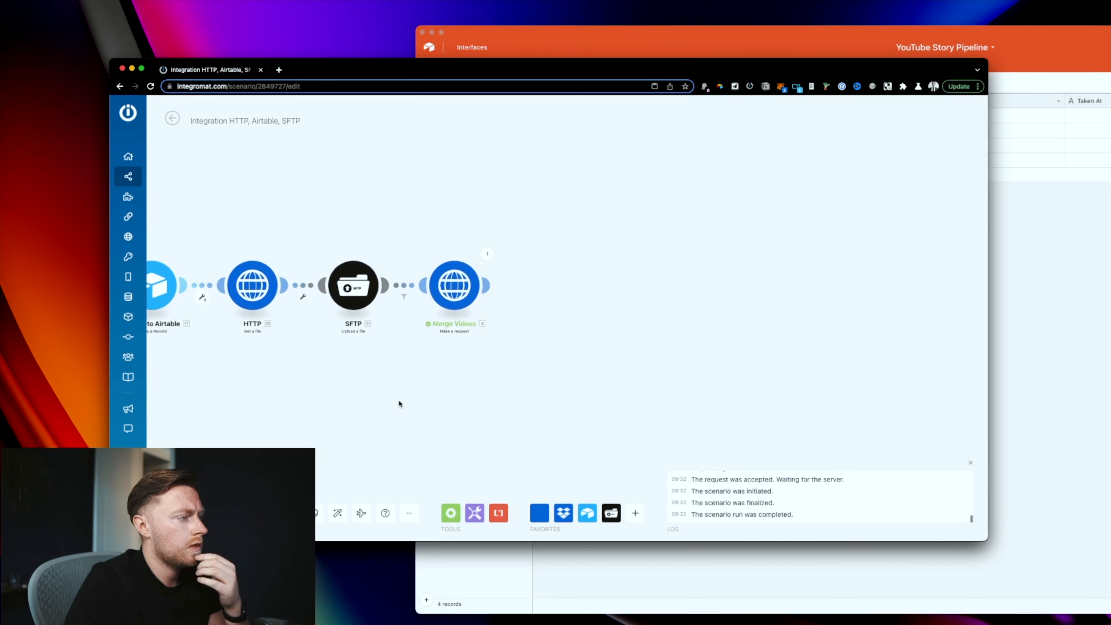
Step: Search Google for the 'Unsupported input video format "image2"' error message
click(488, 255)
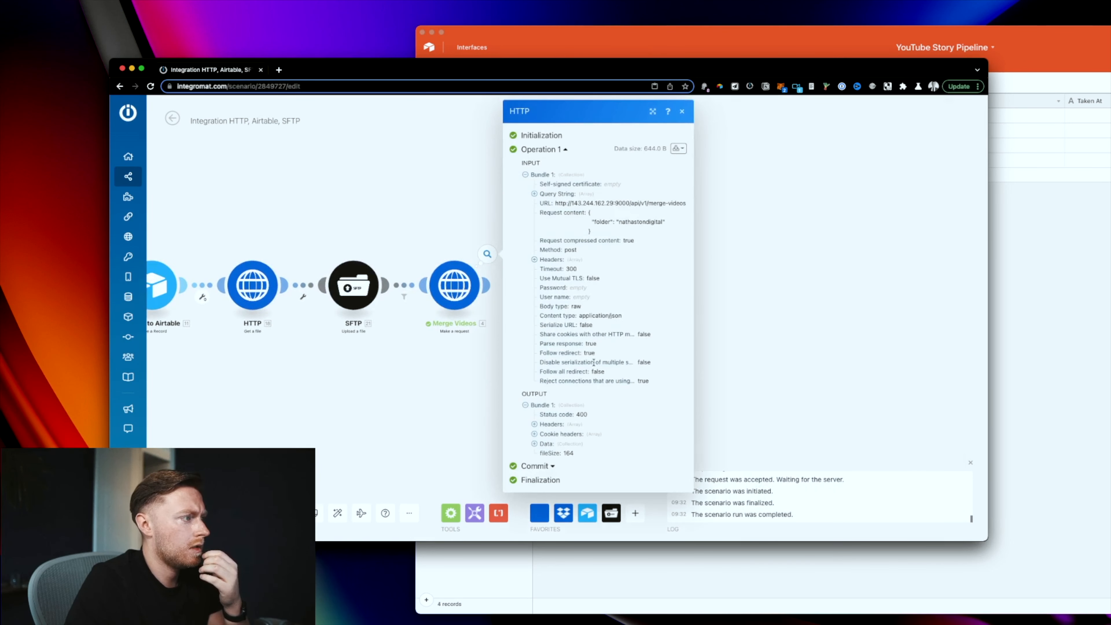
click(569, 446)
triple_click(636, 460)
right_click(634, 459)
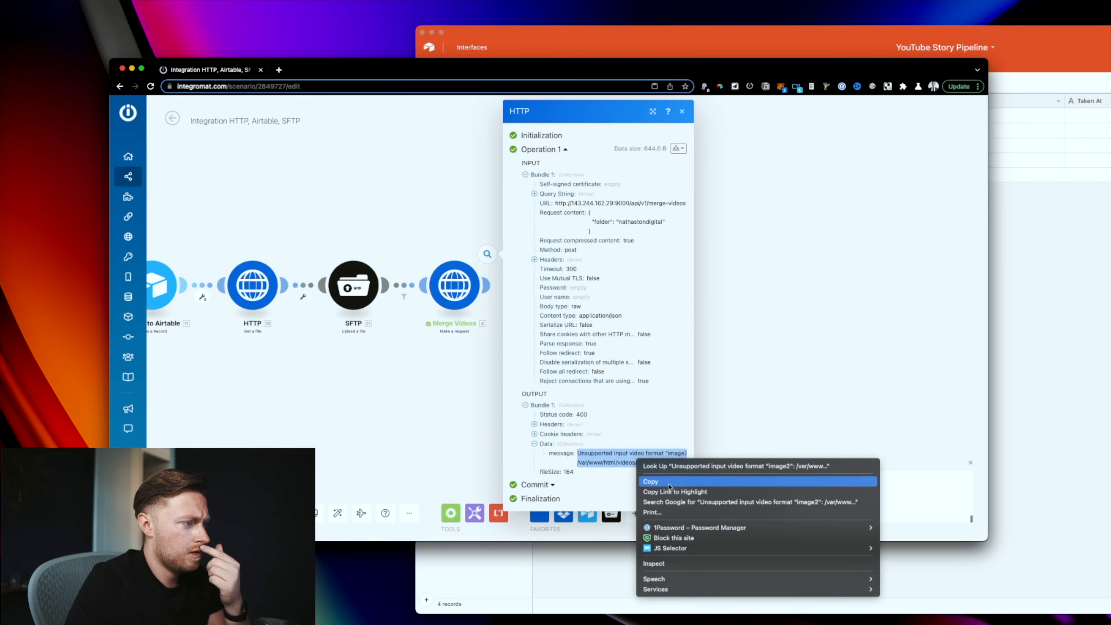
click(855, 411)
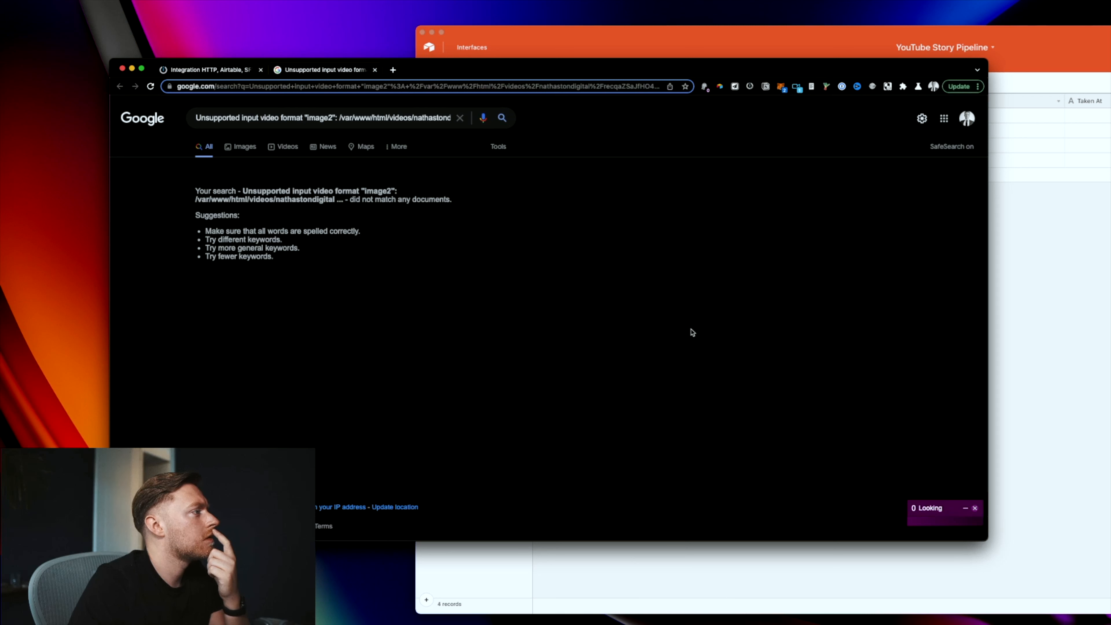
Step: Review the error query in the Google search box, then switch to the Airtable Days table
drag(340, 118, 559, 121)
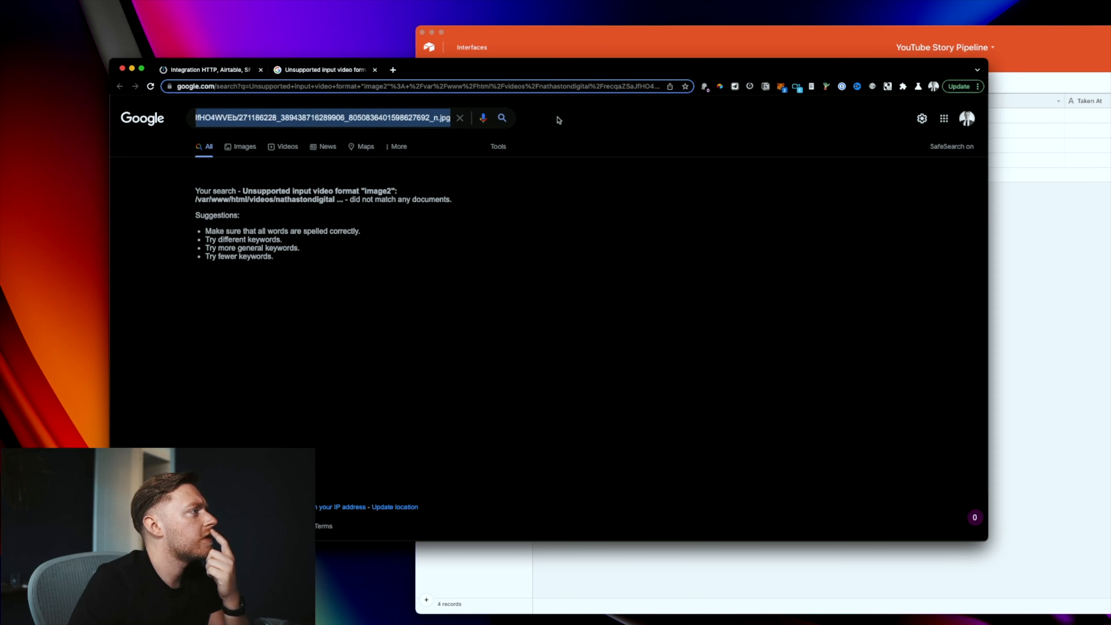
drag(313, 126, 108, 109)
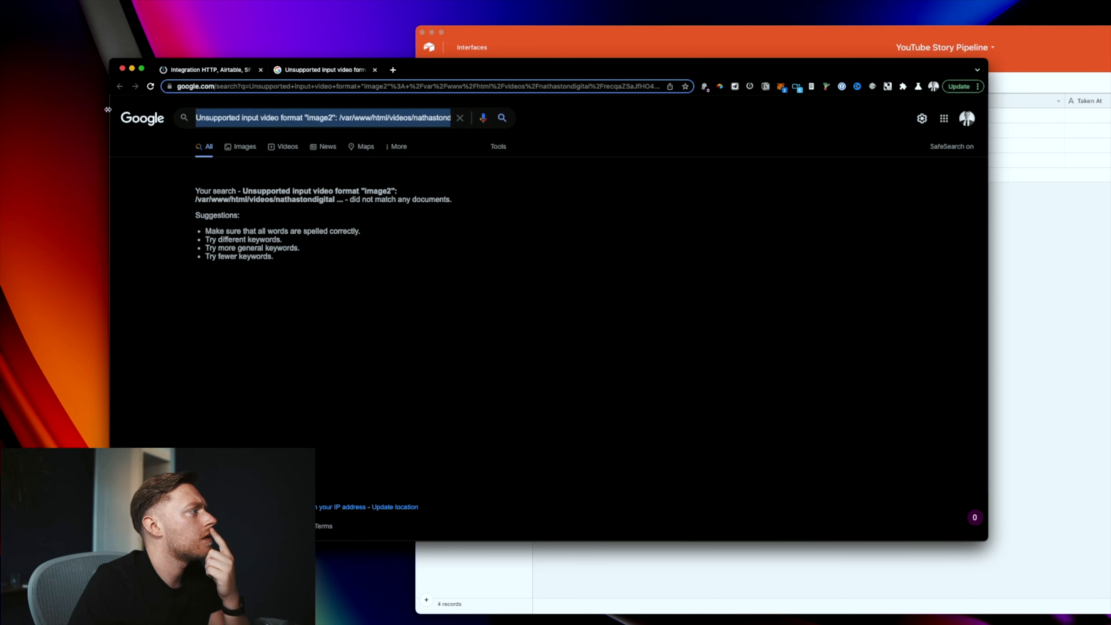
click(335, 119)
key(super+Tab)
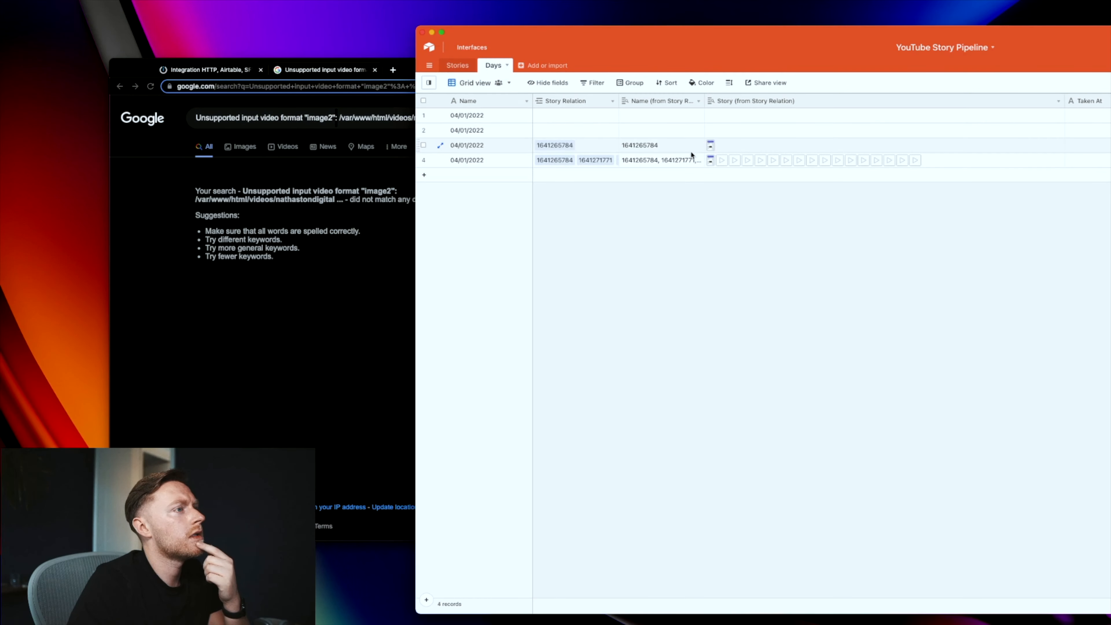
Step: Back in Integromat, bring all eight modules into view and start a filter after the Iterator
click(210, 70)
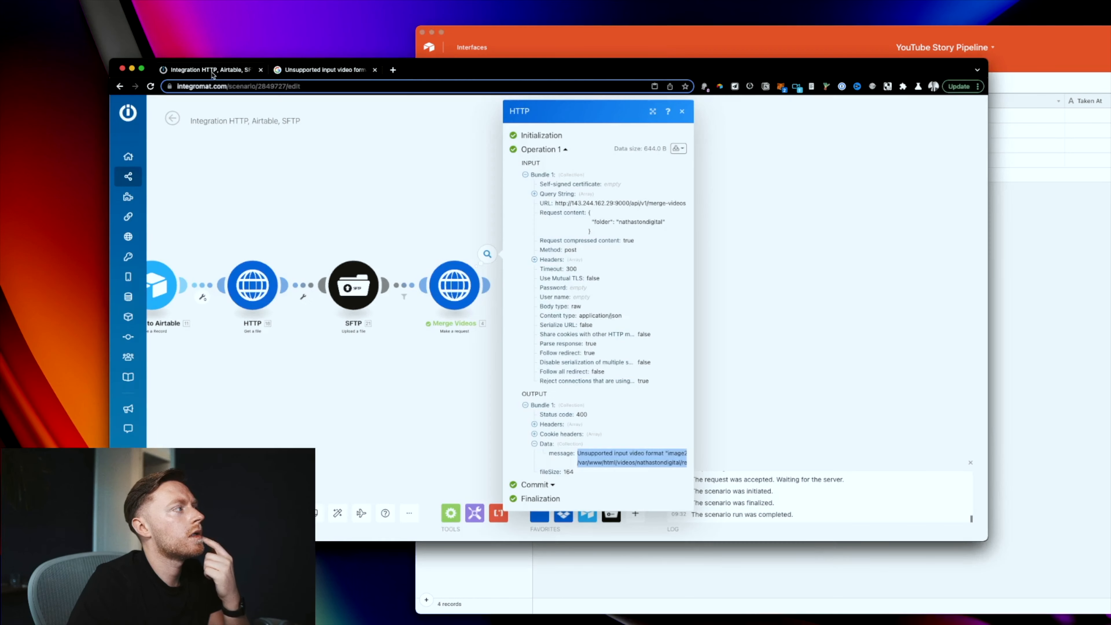
drag(493, 389, 657, 409)
scroll(677, 392, down, 1)
drag(445, 396, 511, 384)
mouse_move(435, 387)
mouse_down()
mouse_move(526, 394)
mouse_move(505, 396)
mouse_up()
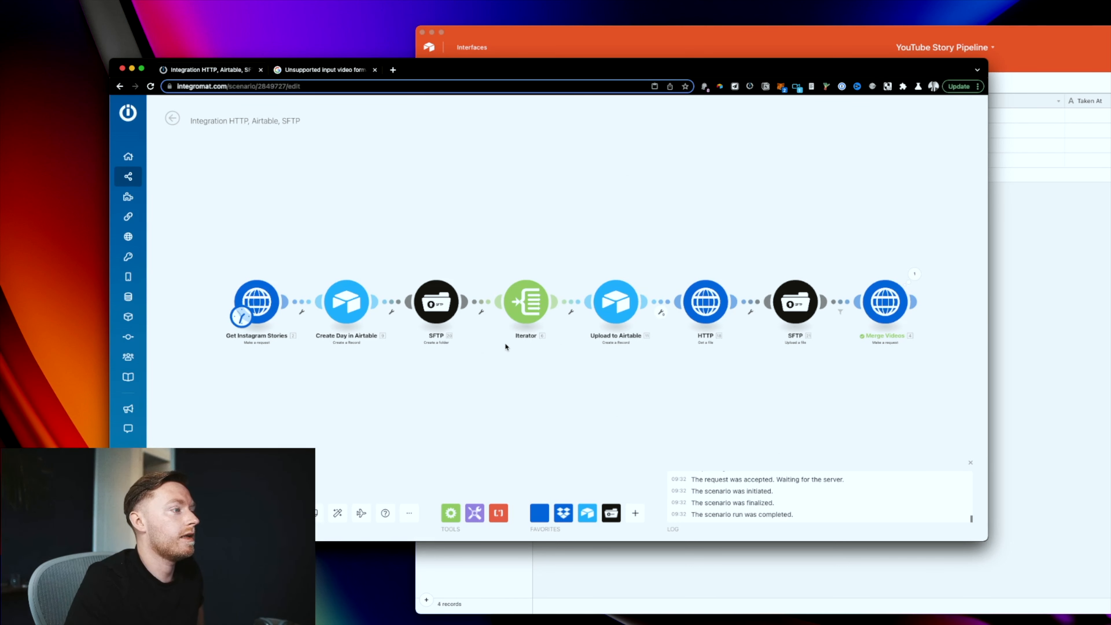
click(571, 313)
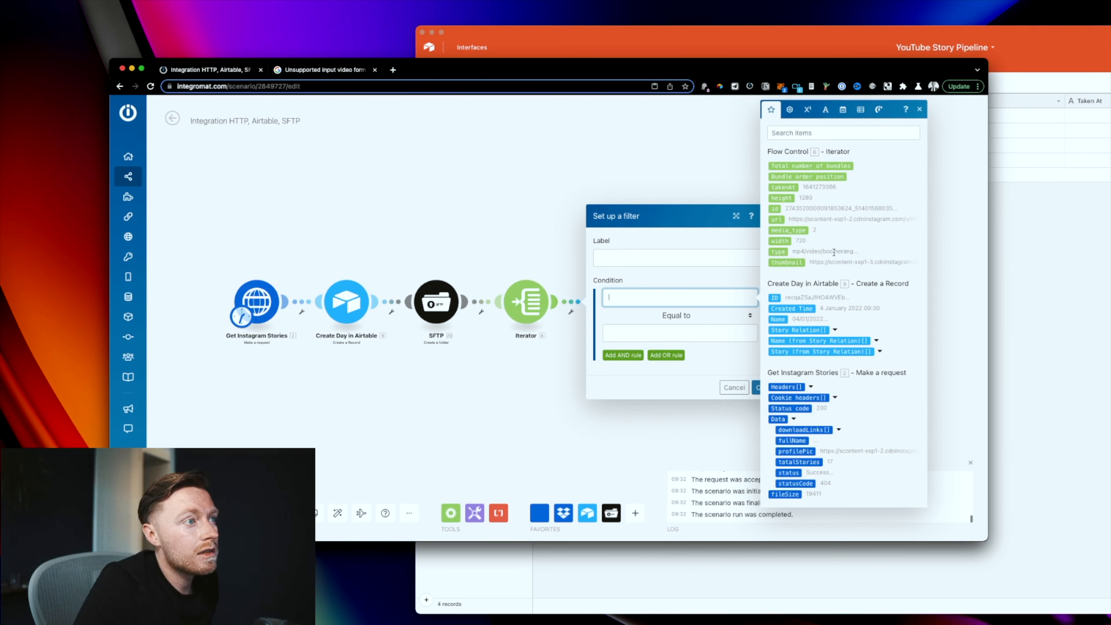
Step: Open one of the Instagram story video attachments from the Airtable record
click(423, 377)
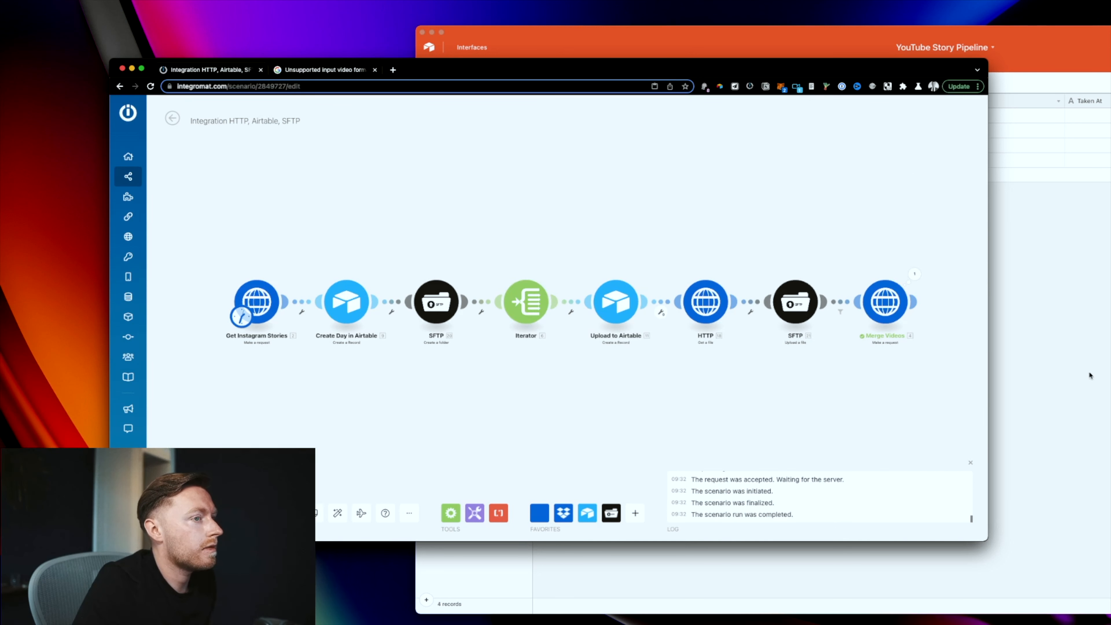
click(1090, 375)
click(735, 160)
click(734, 163)
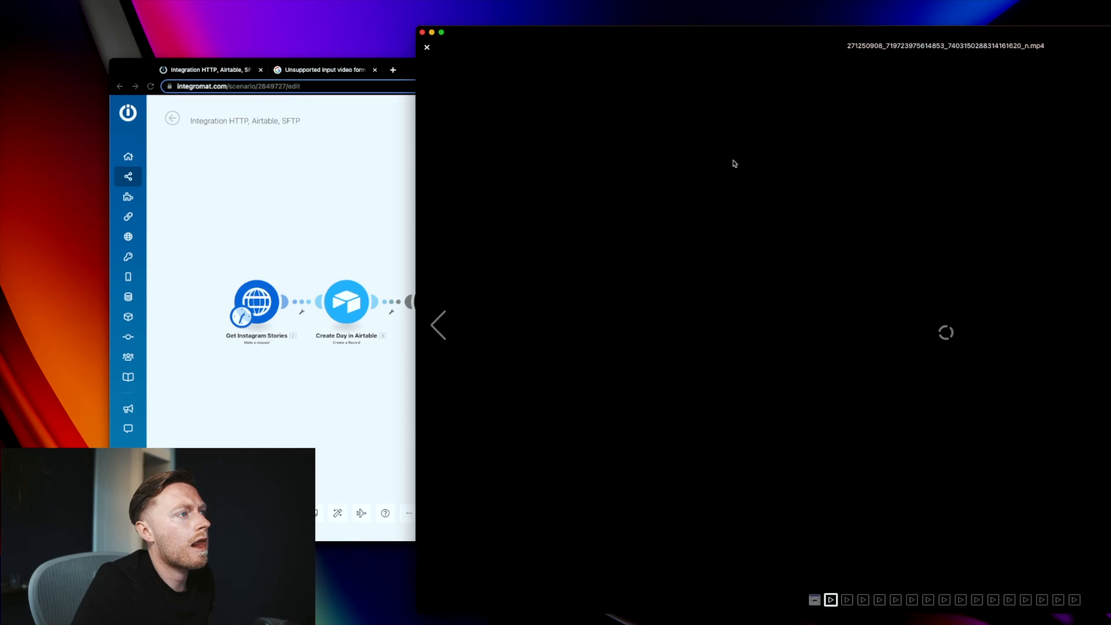
click(274, 211)
Step: Try a filter on the SFTP link, then open the filter after the Iterator
click(482, 302)
click(532, 310)
click(469, 261)
click(537, 300)
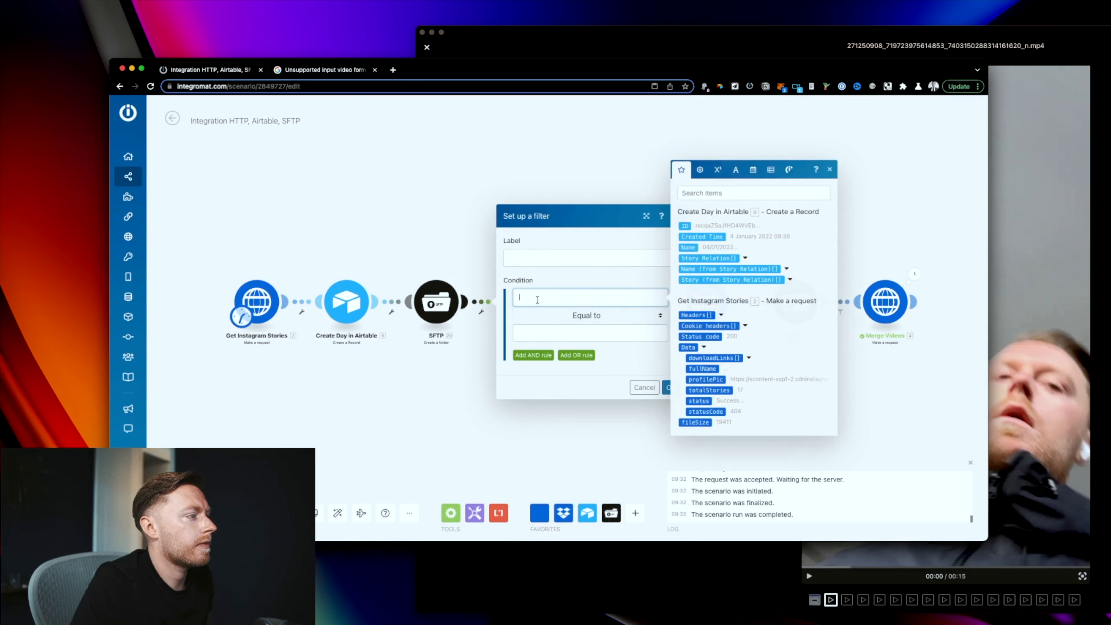
click(431, 252)
click(577, 302)
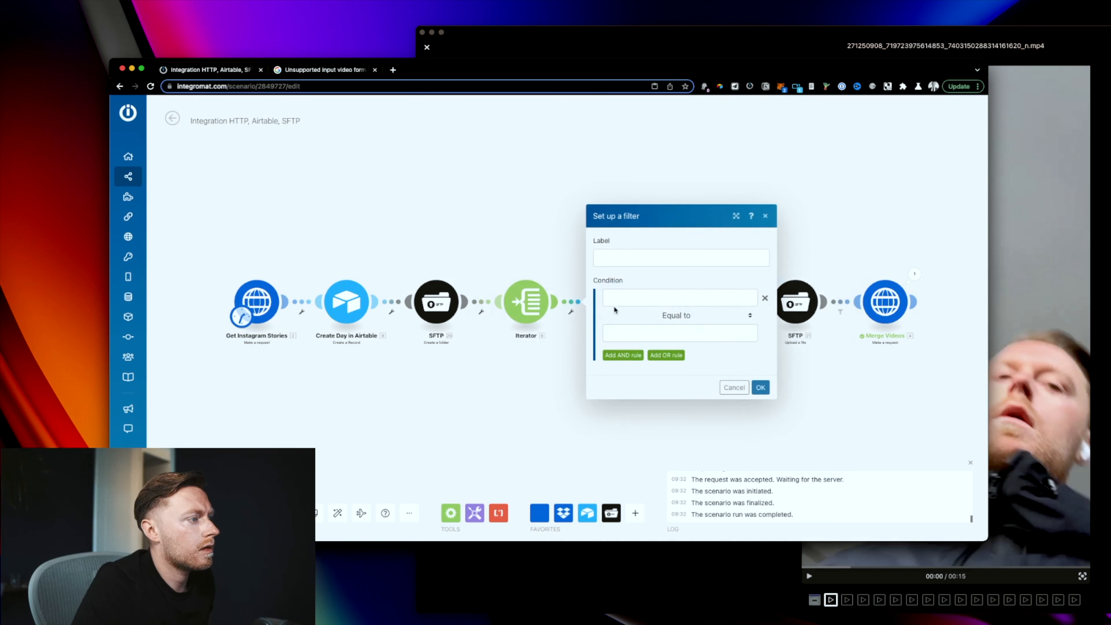
click(620, 300)
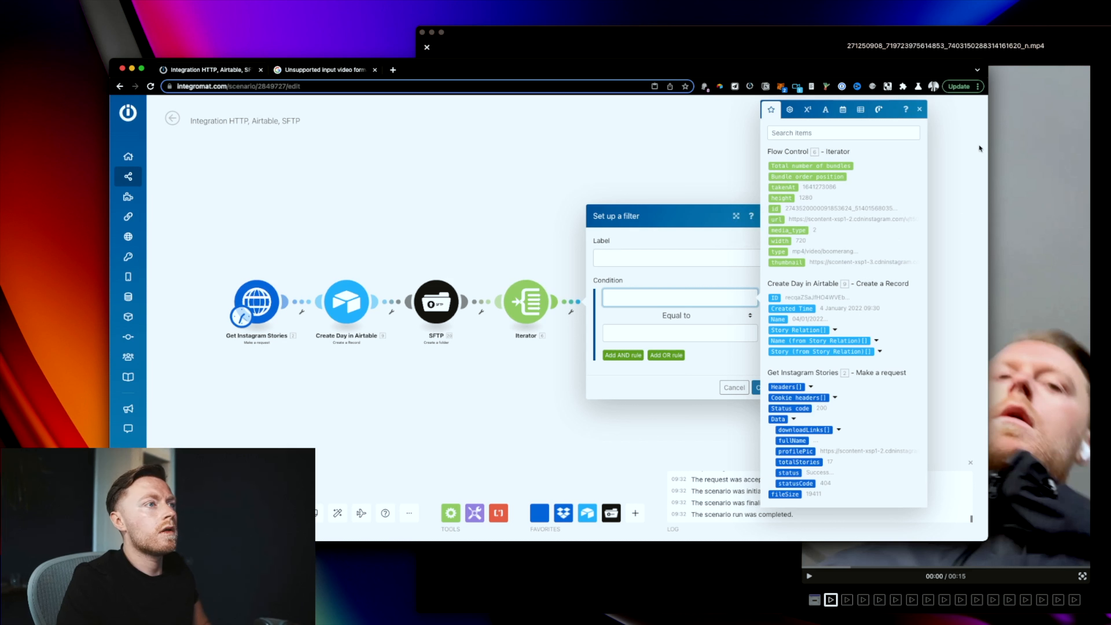
Step: Try the server videos folder path in a new browser tab and inspect the Iterator's url value
click(393, 70)
key(super+v)
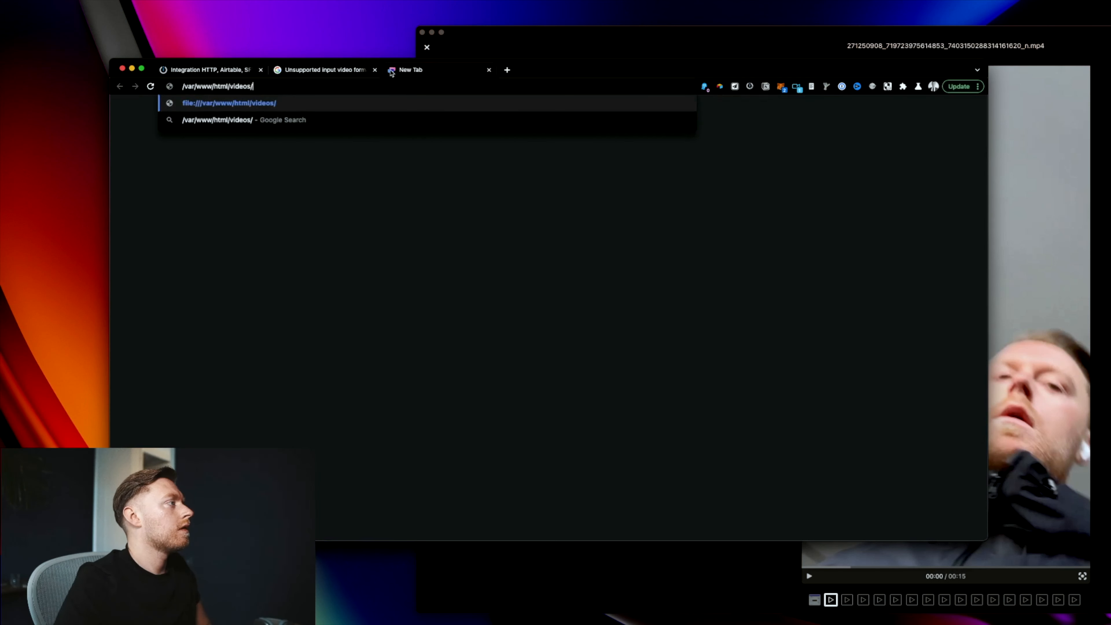
click(176, 74)
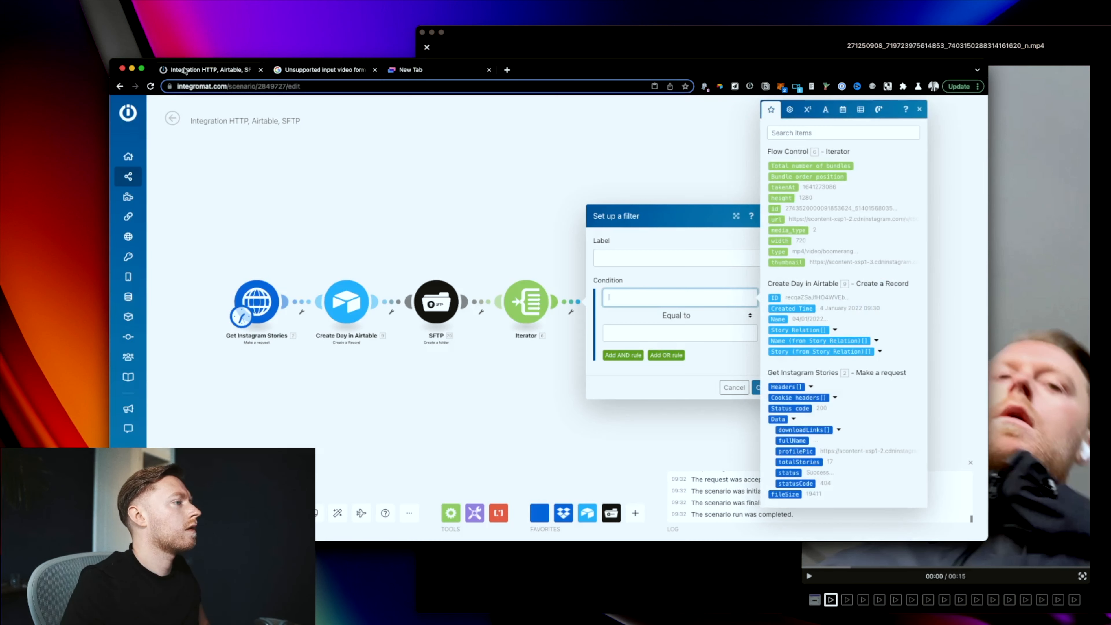
right_click(862, 219)
click(873, 220)
key(super+a)
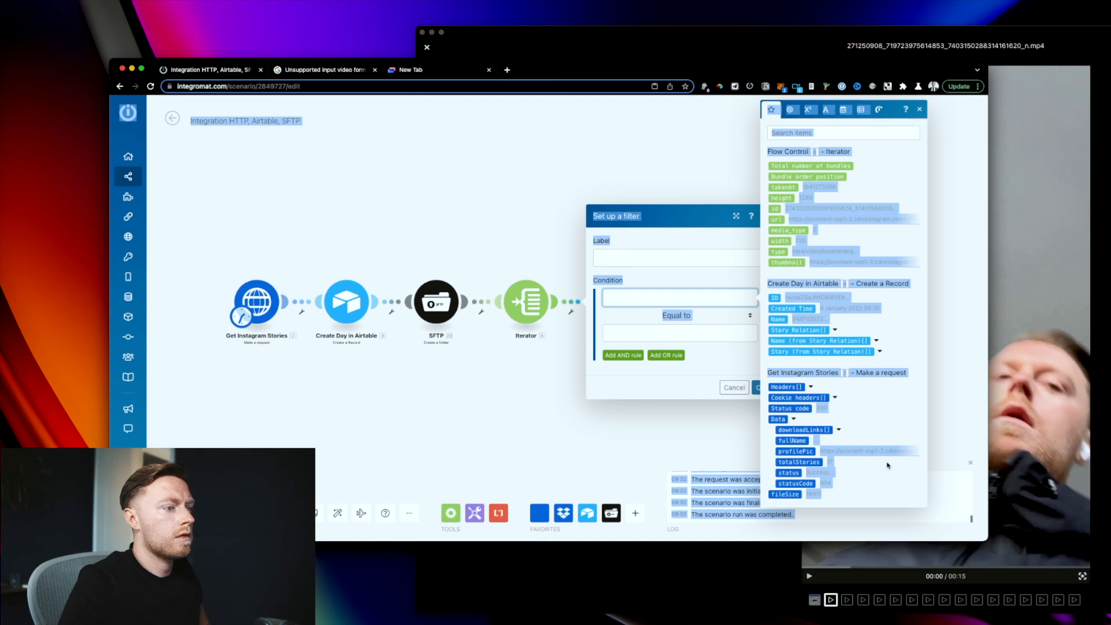
Step: Rerun Get Instagram Stories on its own and expand its downloadLinks output
click(482, 402)
right_click(258, 284)
click(272, 307)
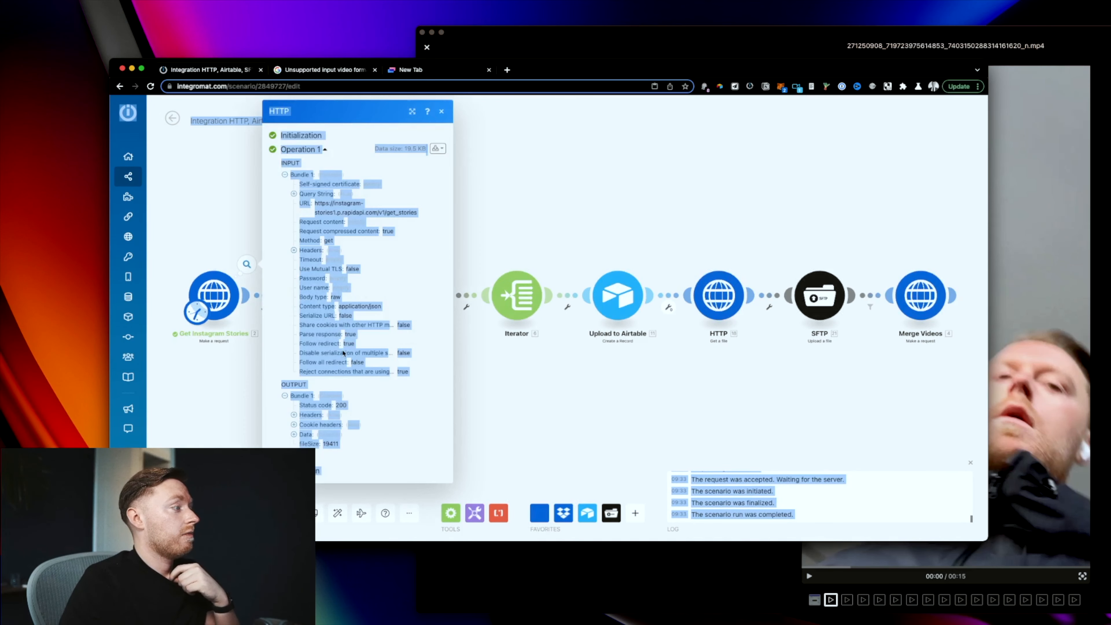
click(306, 434)
scroll(409, 474, down, 1)
scroll(409, 474, down, 1)
click(323, 412)
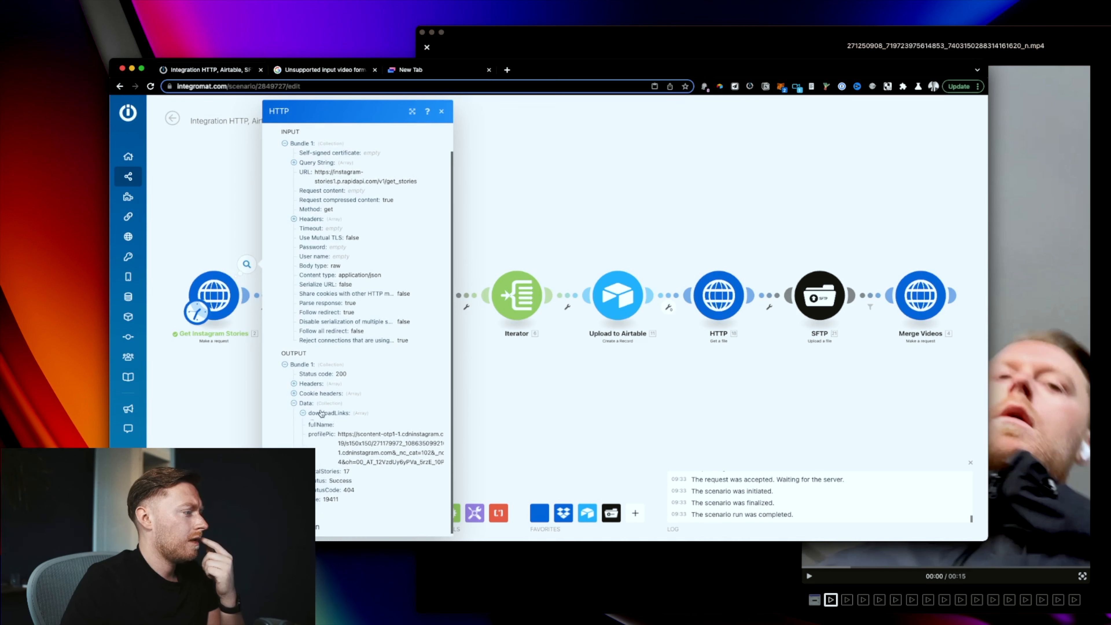
Step: Inspect the first, second and fourth download links, then focus the Iterator filter's condition
click(312, 432)
scroll(363, 473, down, 2)
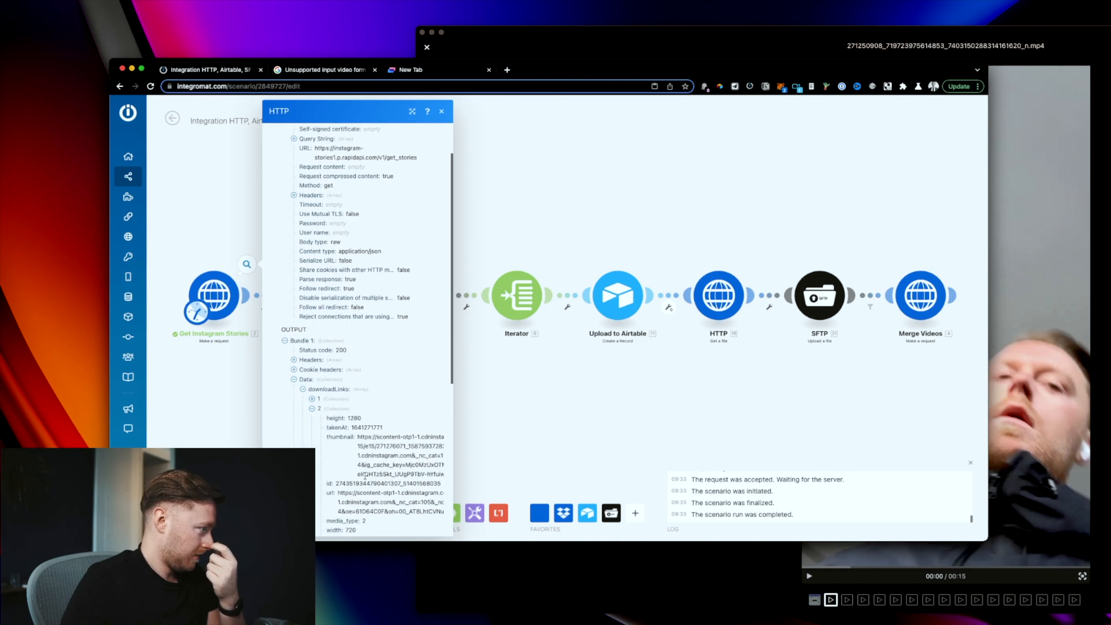
scroll(362, 453, down, 1)
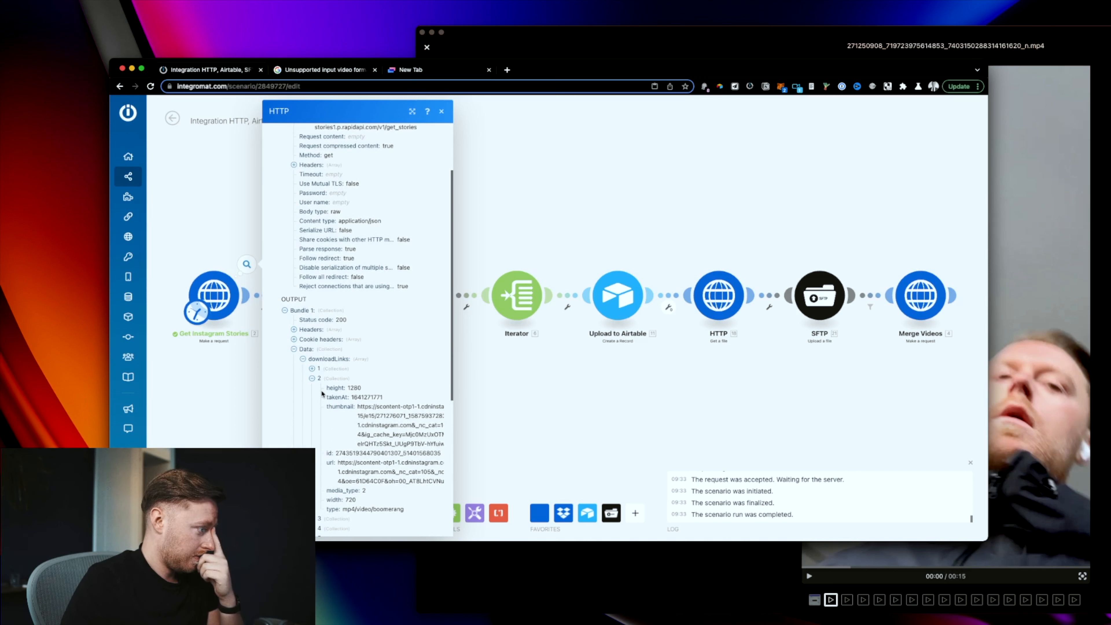
click(317, 370)
scroll(338, 483, down, 8)
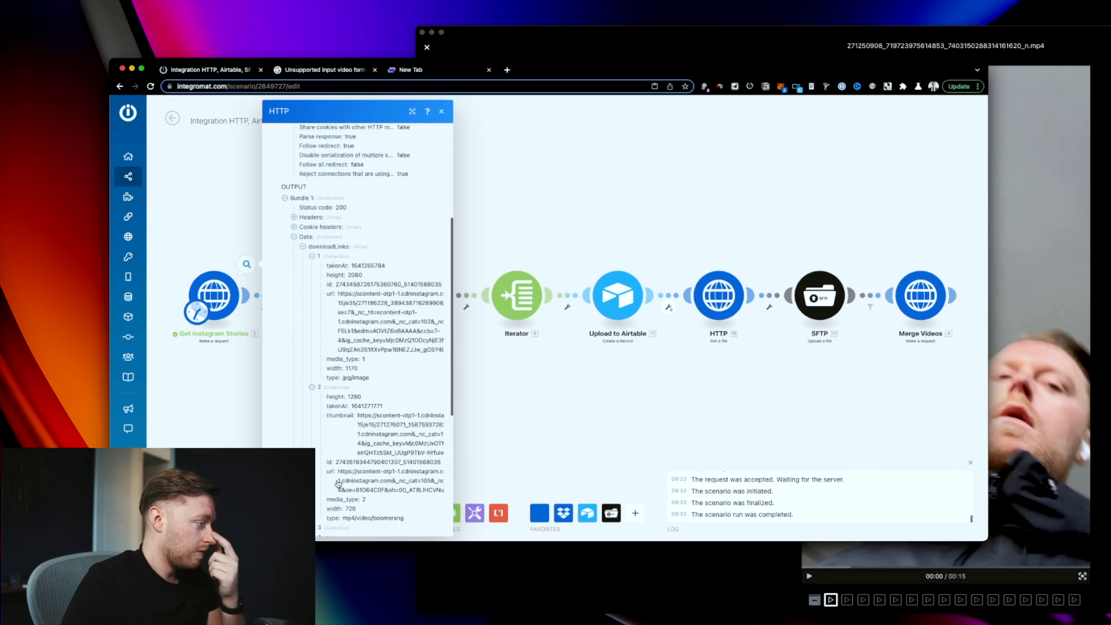
click(318, 502)
scroll(341, 491, down, 8)
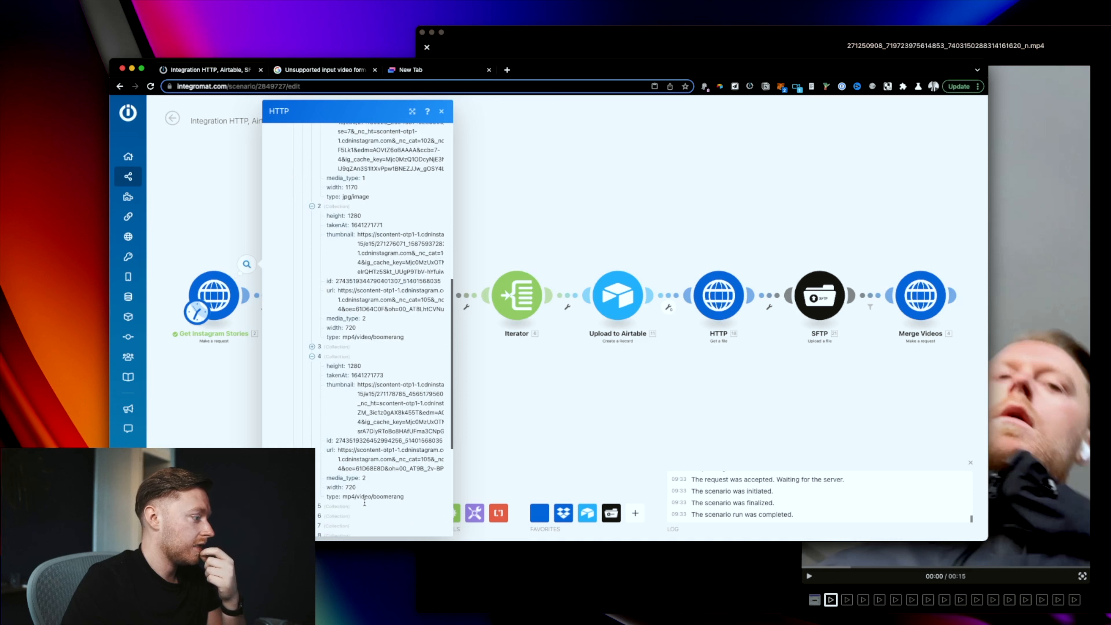
click(578, 451)
click(568, 295)
click(669, 291)
Step: Make the filter require 6. media_type equal to 2, and delete the old Days records
click(787, 231)
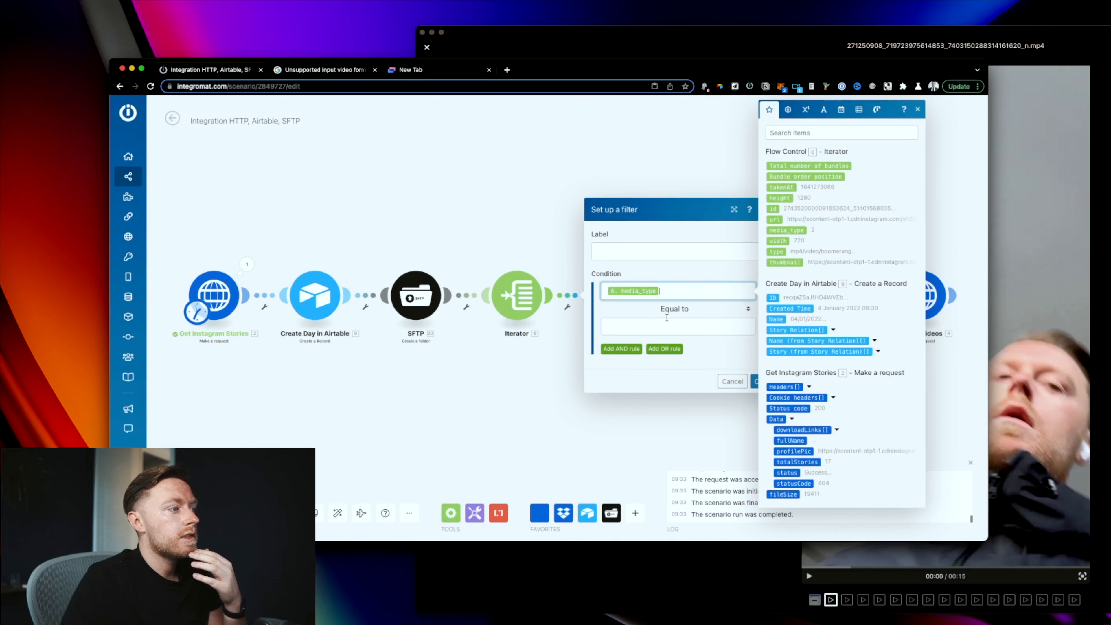
click(668, 324)
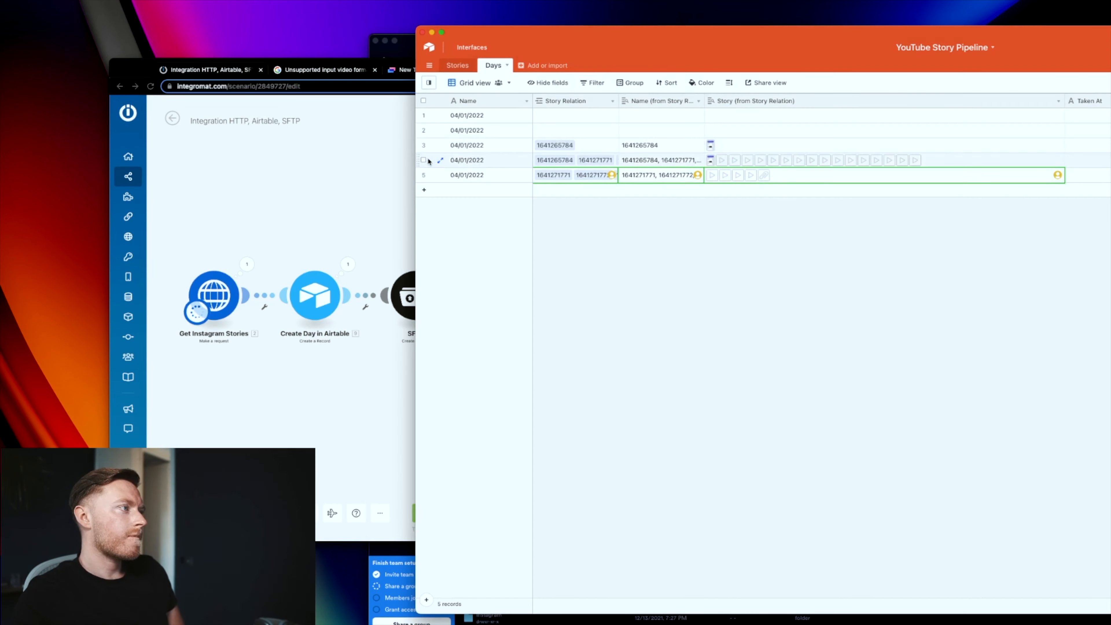
key(Delete)
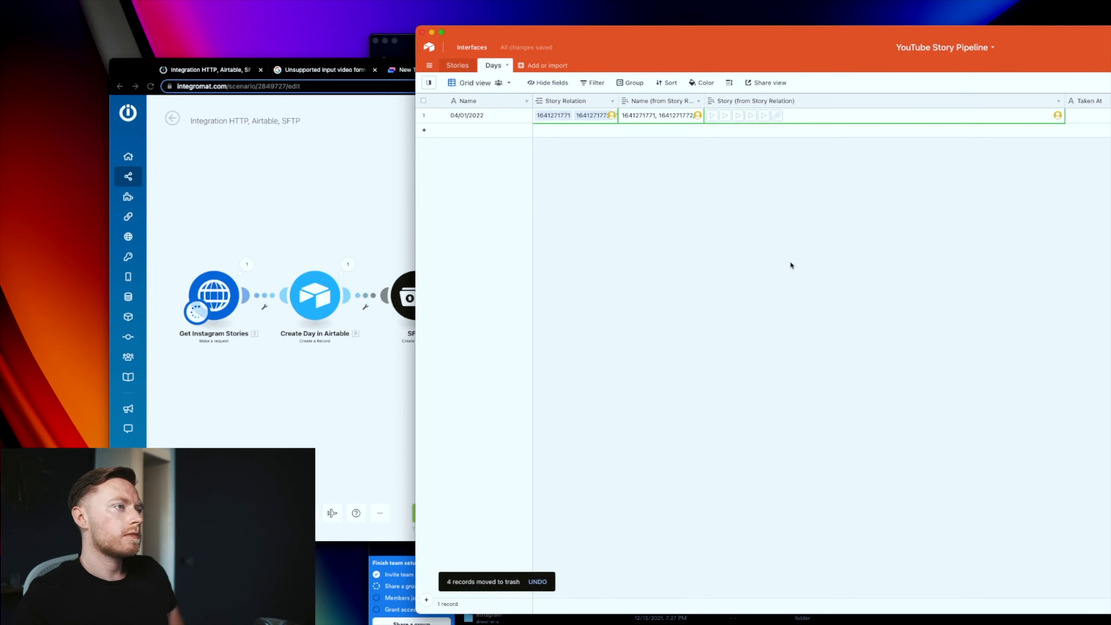
click(324, 224)
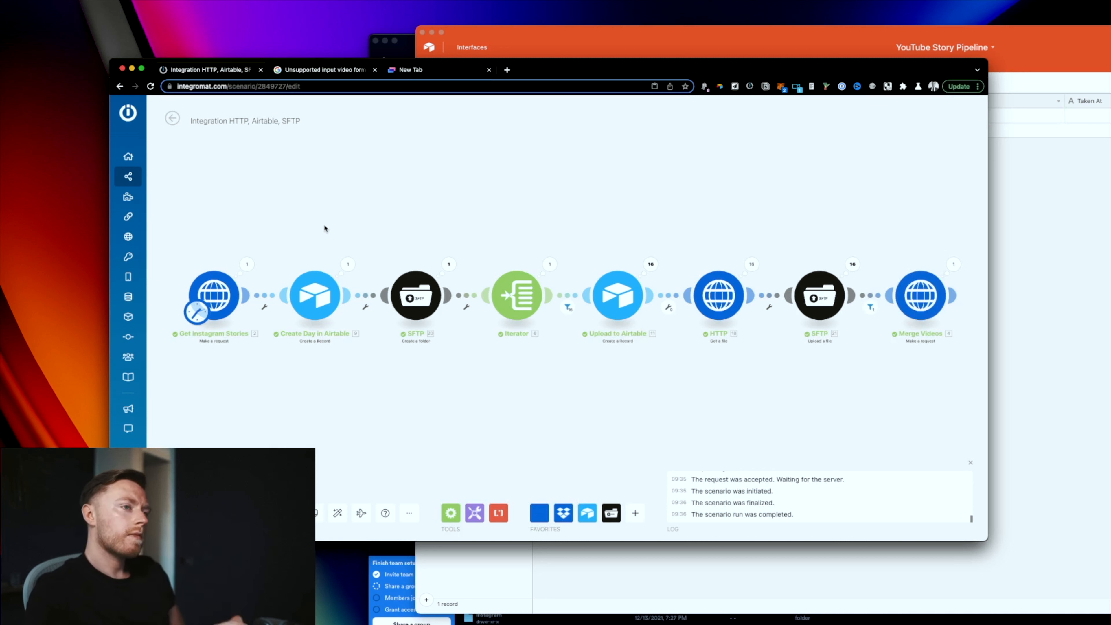
Step: Read the Merge Videos error output and select the folder path it reports
click(954, 264)
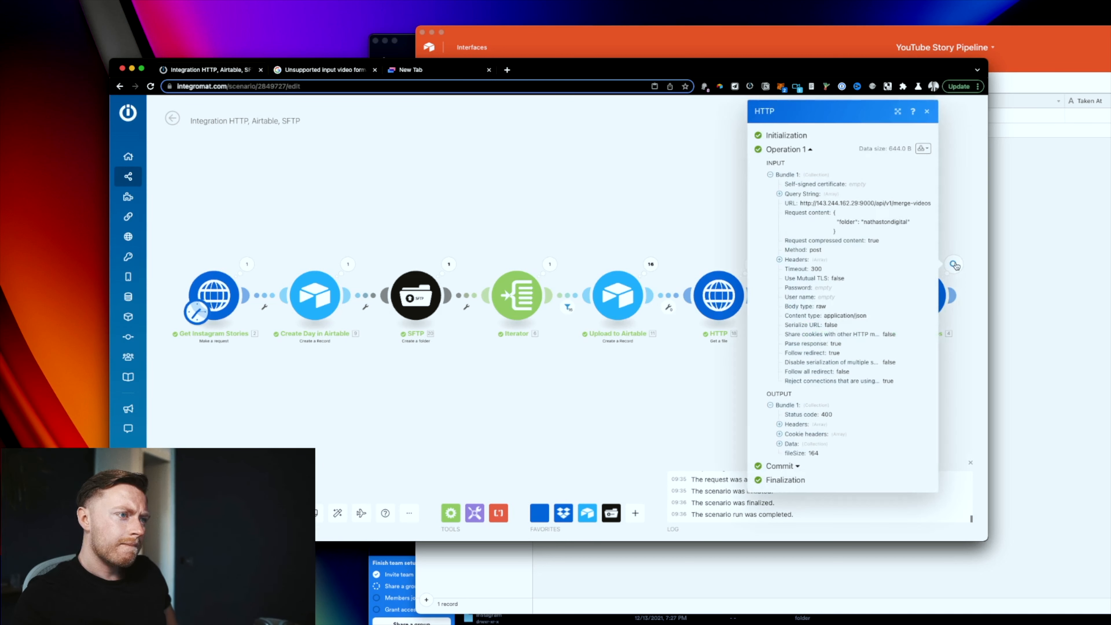
click(785, 444)
drag(861, 463, 942, 466)
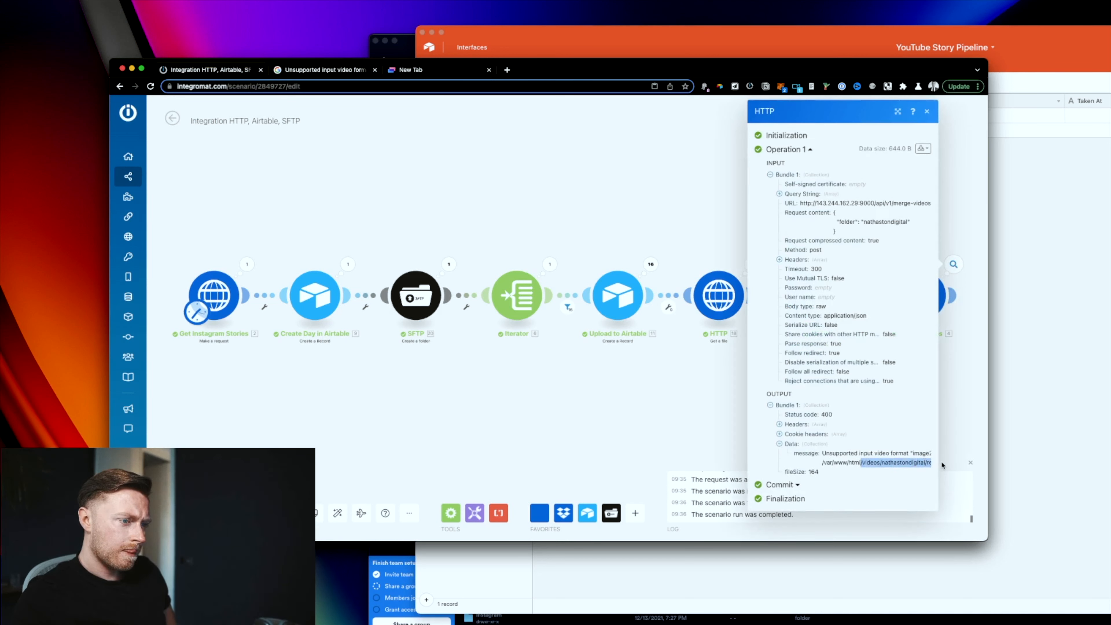
click(733, 390)
Step: Append '/' and the Airtable record ID to the Merge Videos folder value, checking the day record in Airtable
click(916, 303)
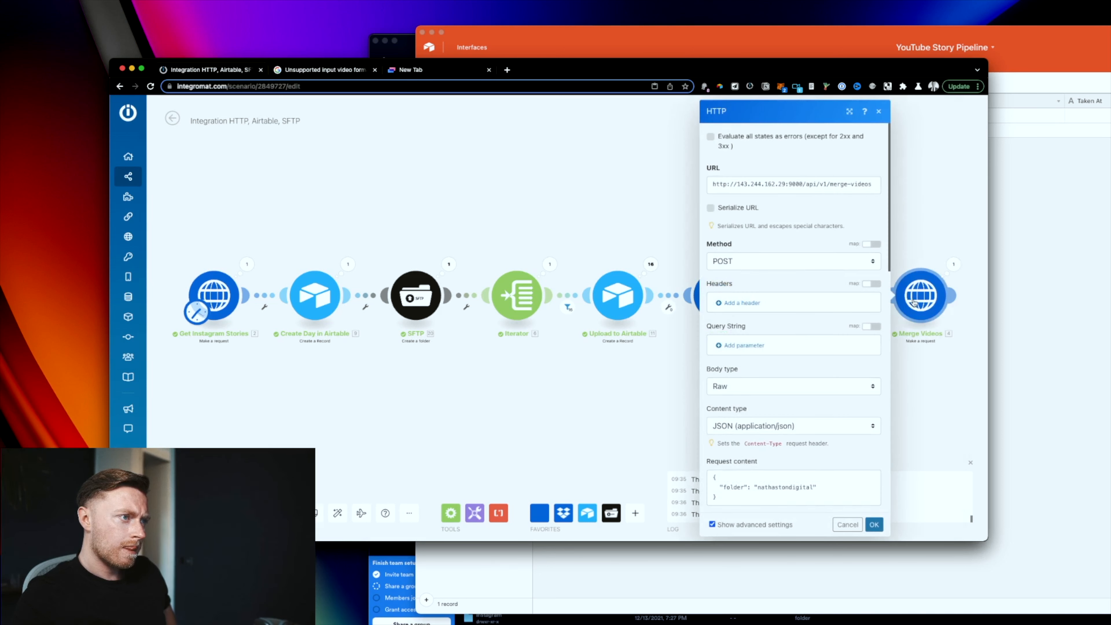
click(812, 488)
text(/)
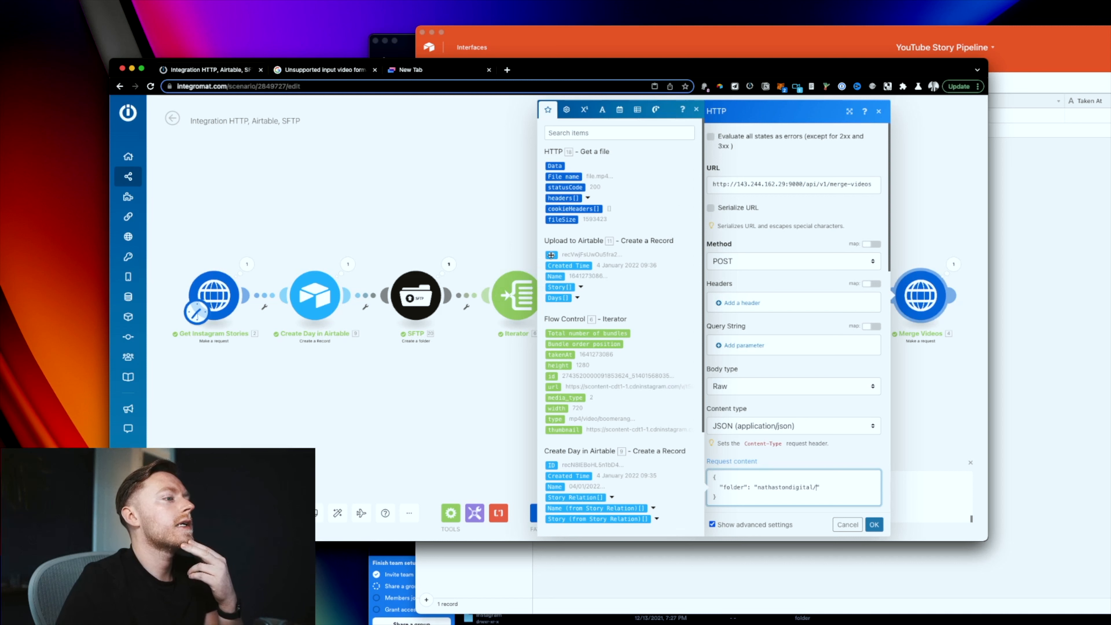
click(551, 255)
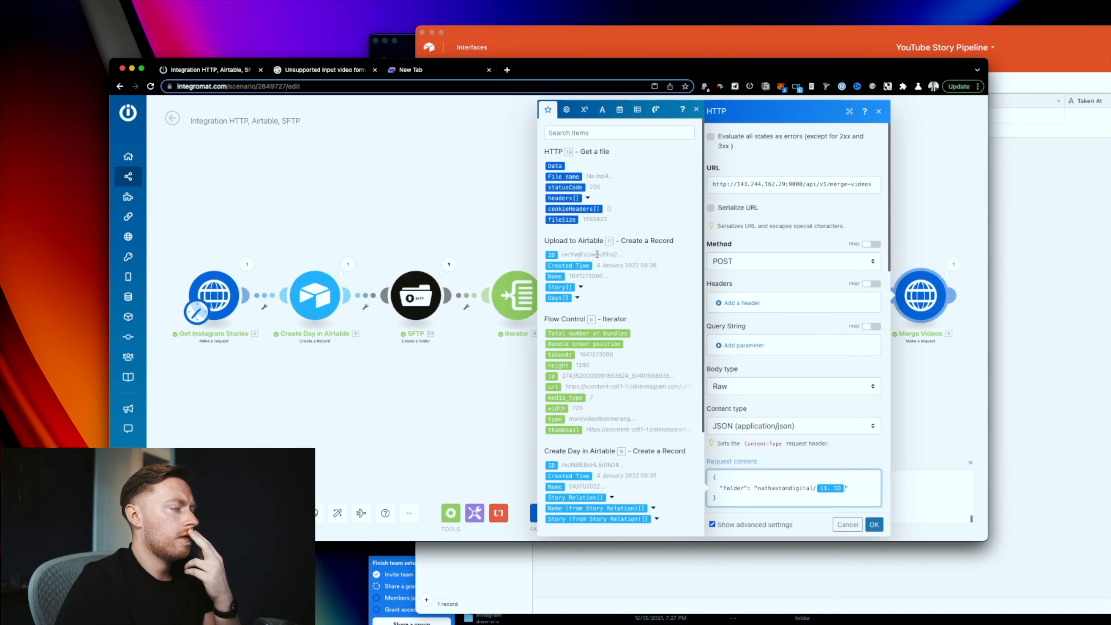
click(1055, 341)
click(506, 116)
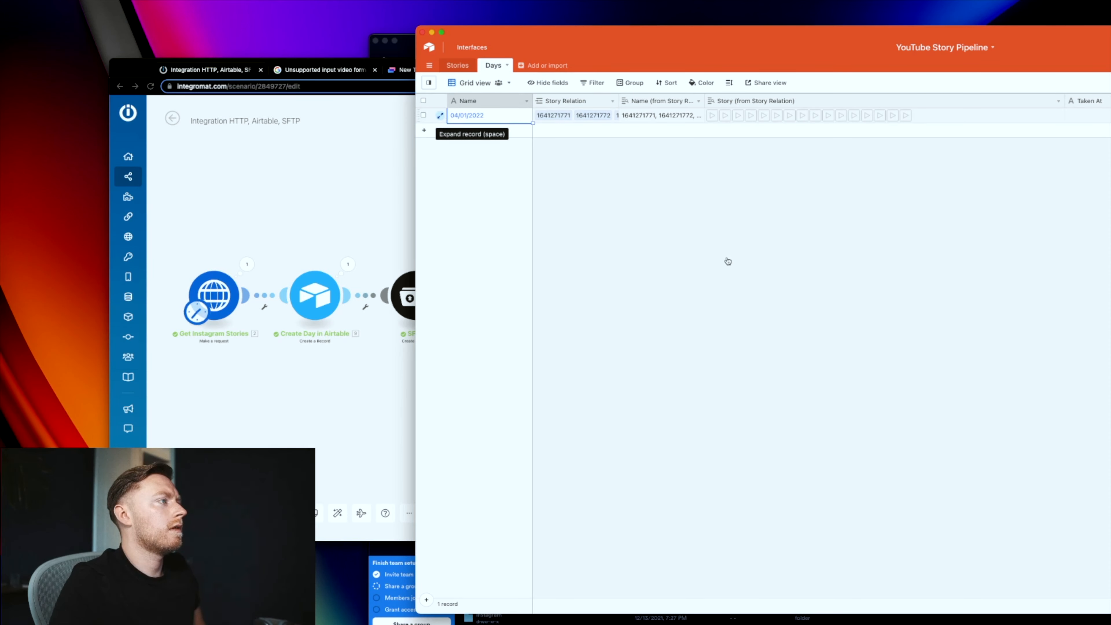
key(space)
key(Escape)
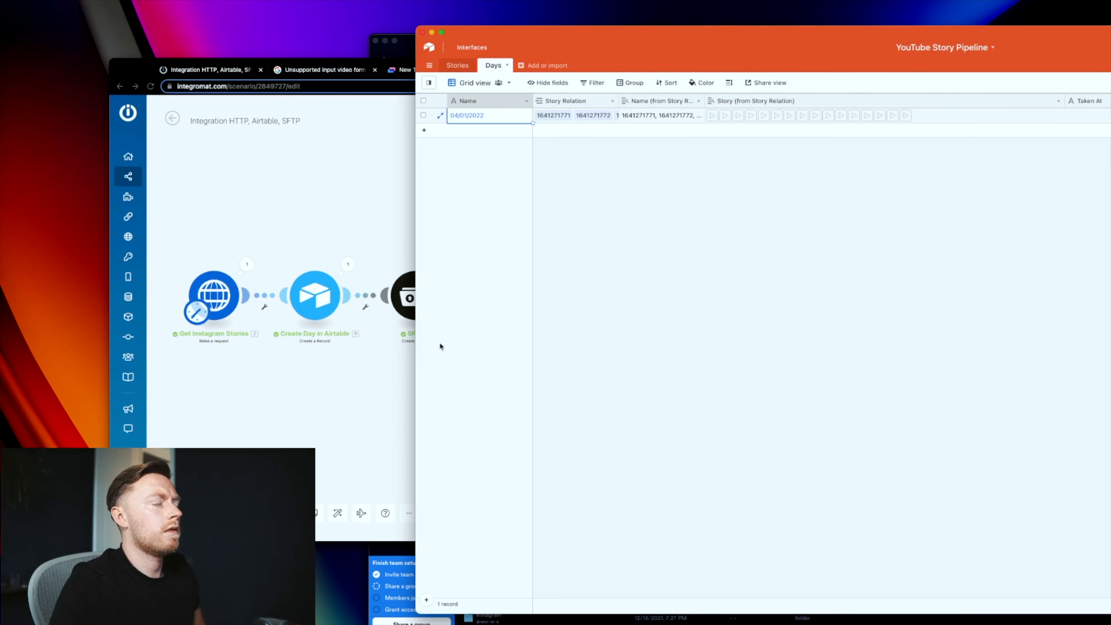
click(300, 265)
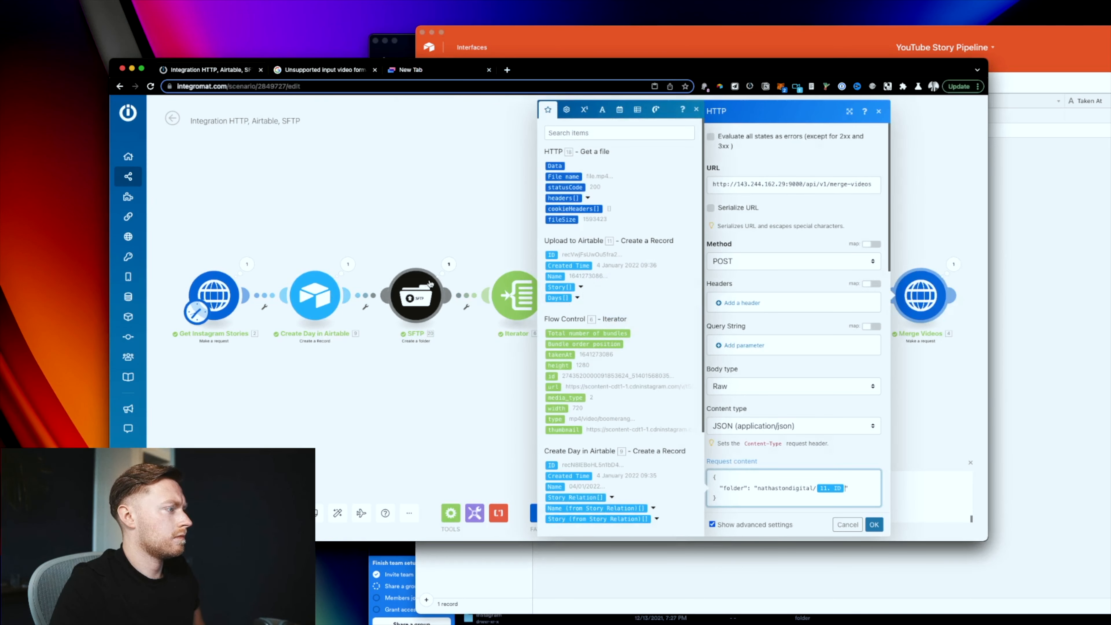
Step: Copy the created folder name from the SFTP run and paste it over the mapped ID in the request body
click(449, 264)
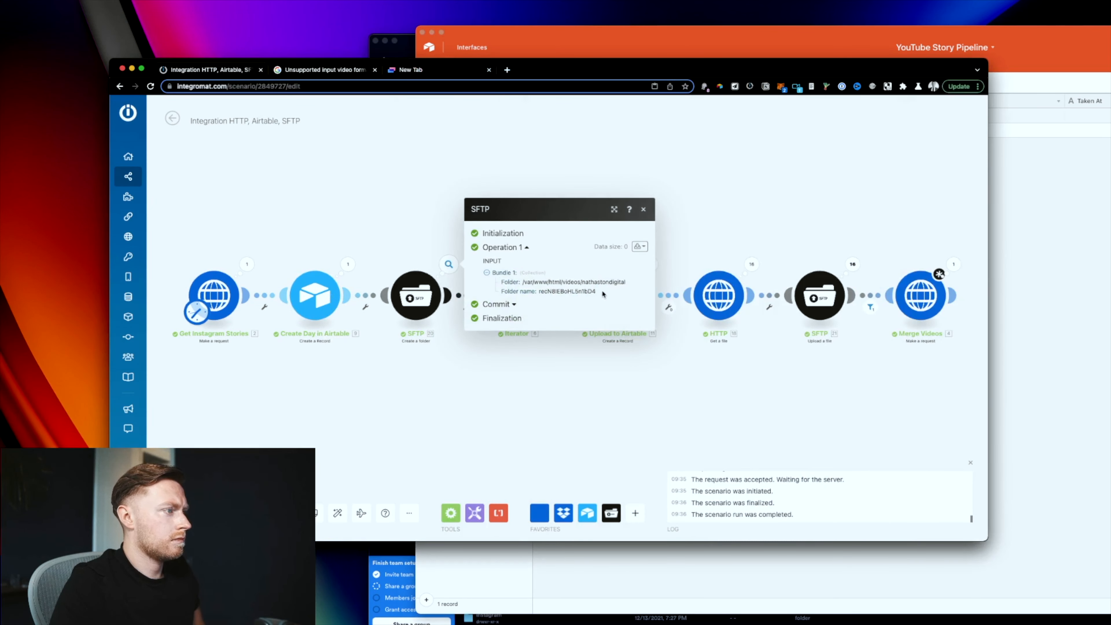
drag(603, 292, 551, 291)
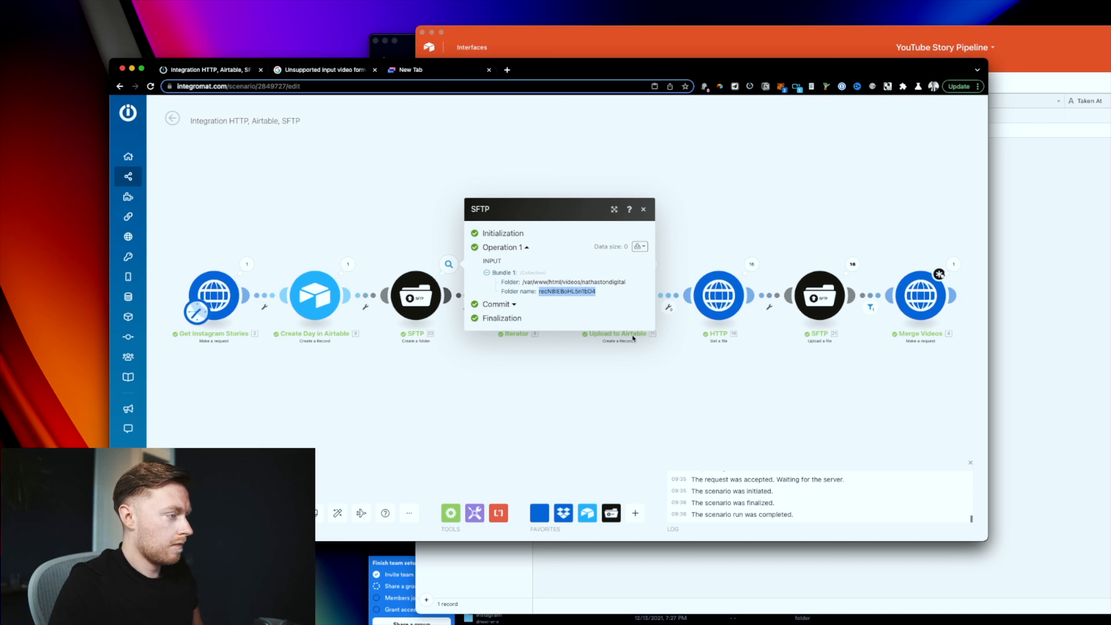
click(921, 297)
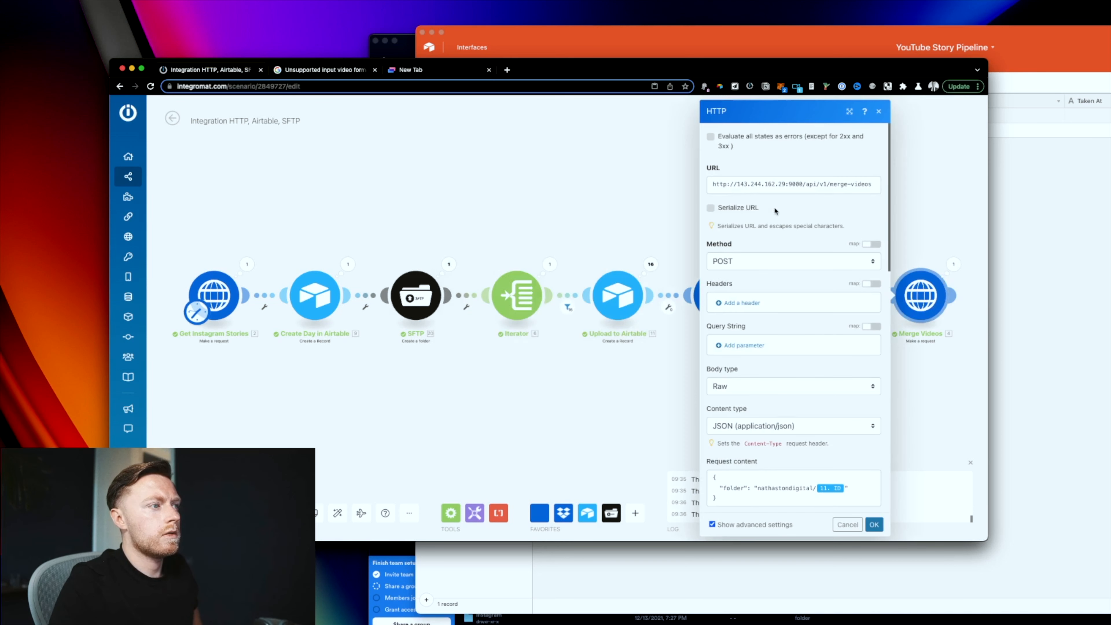
click(865, 480)
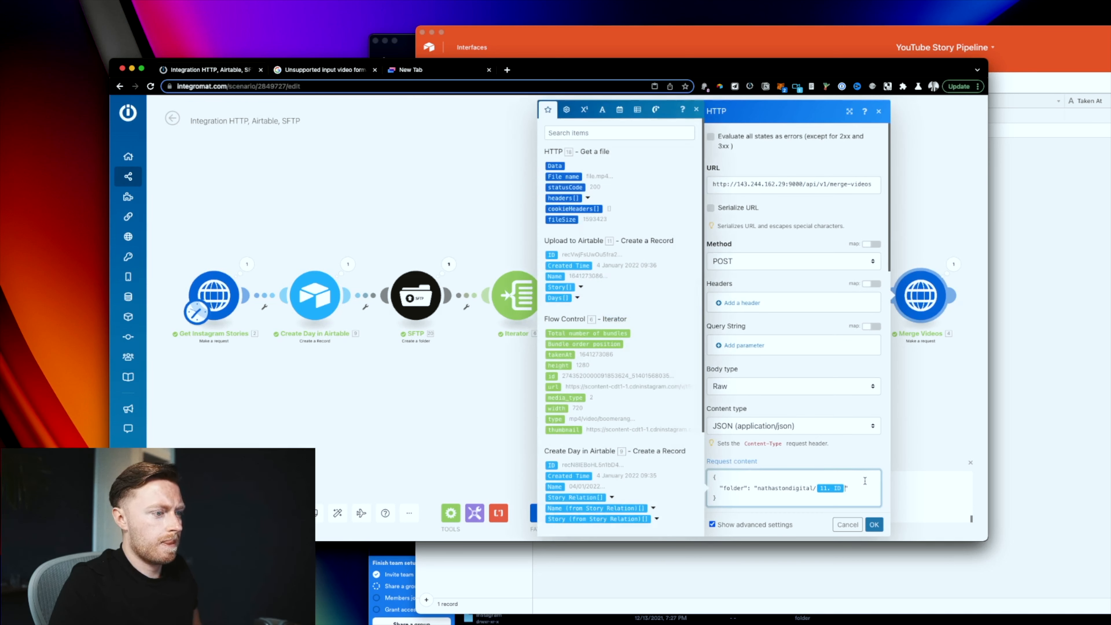
key(BackSpace)
text(recN8IEBoHL5n1bD4)
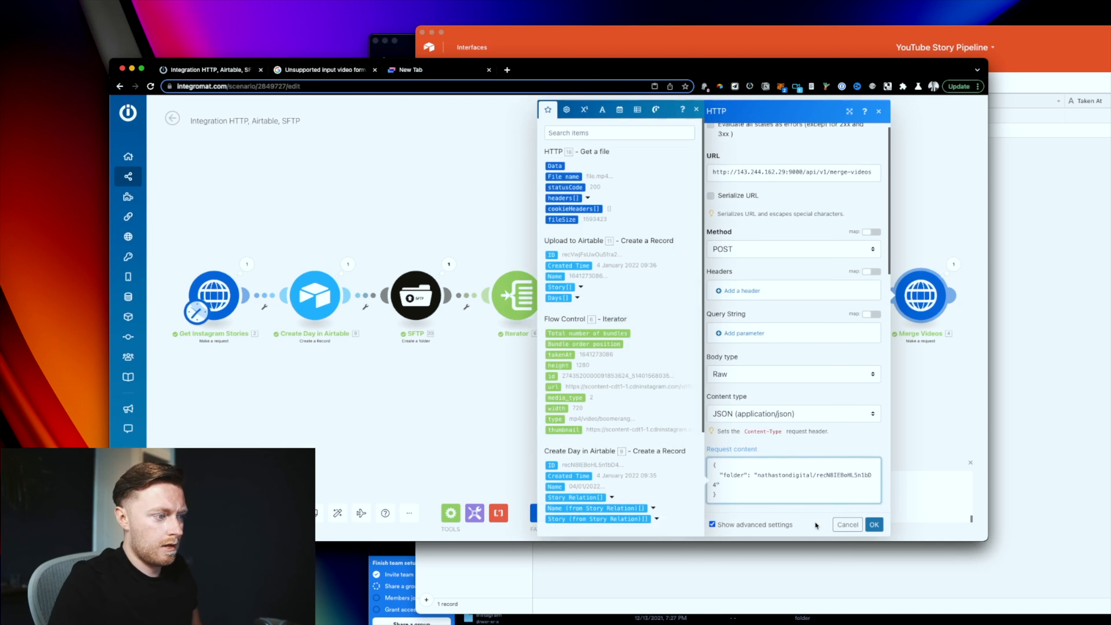
click(870, 528)
Step: Run only Merge Videos and read its 400 error asking for more than 1 mp4
right_click(923, 304)
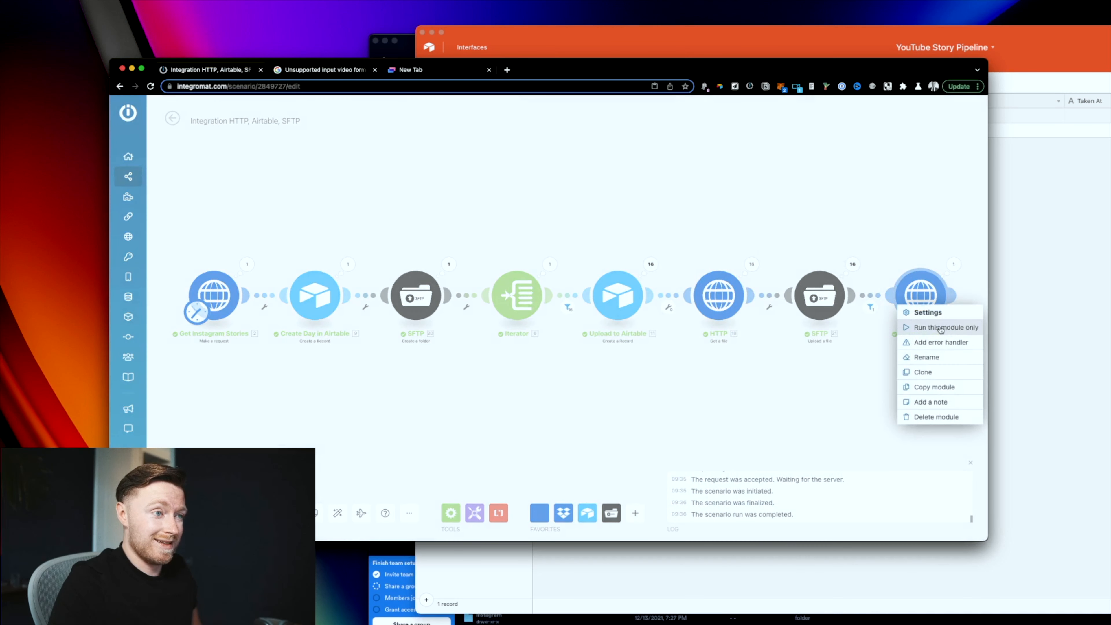
click(942, 330)
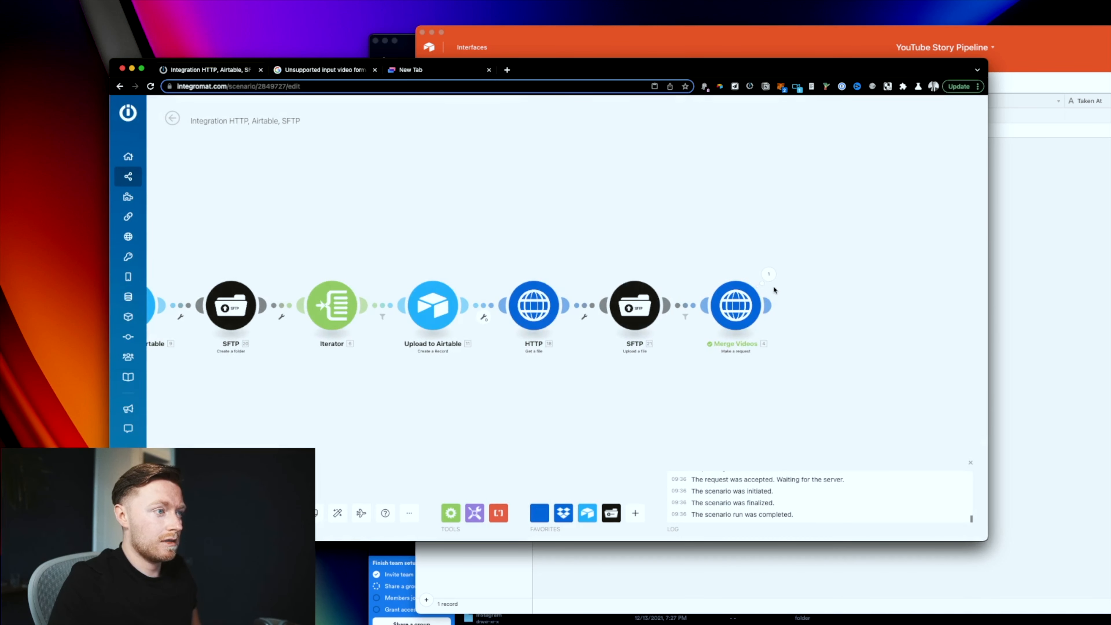
click(768, 276)
click(839, 453)
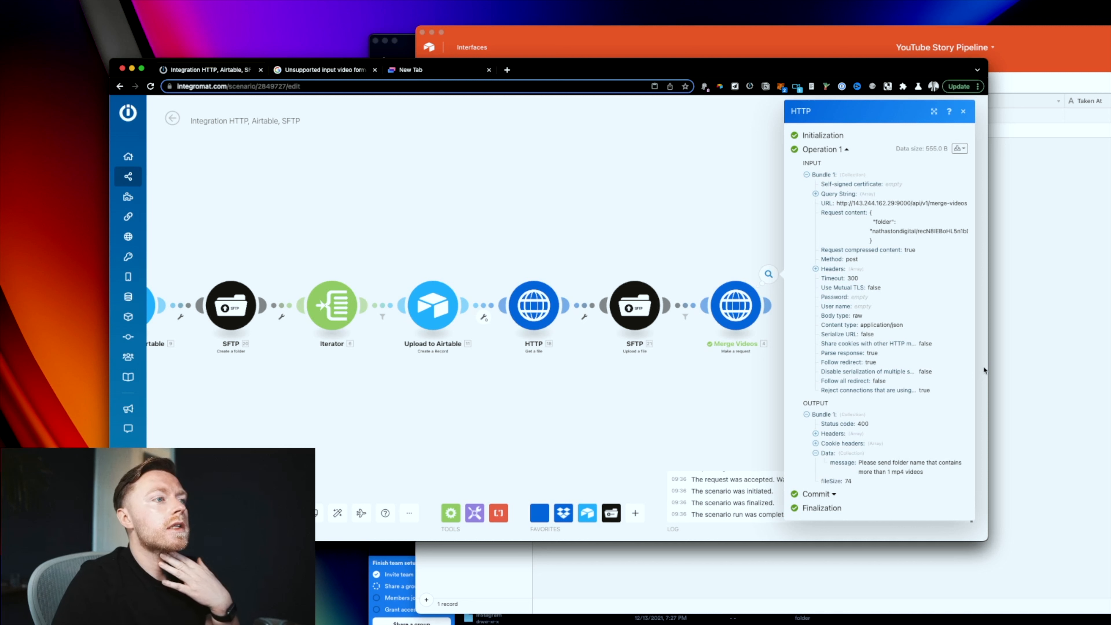
Step: Review the Merge Videos result and its request body content
click(746, 311)
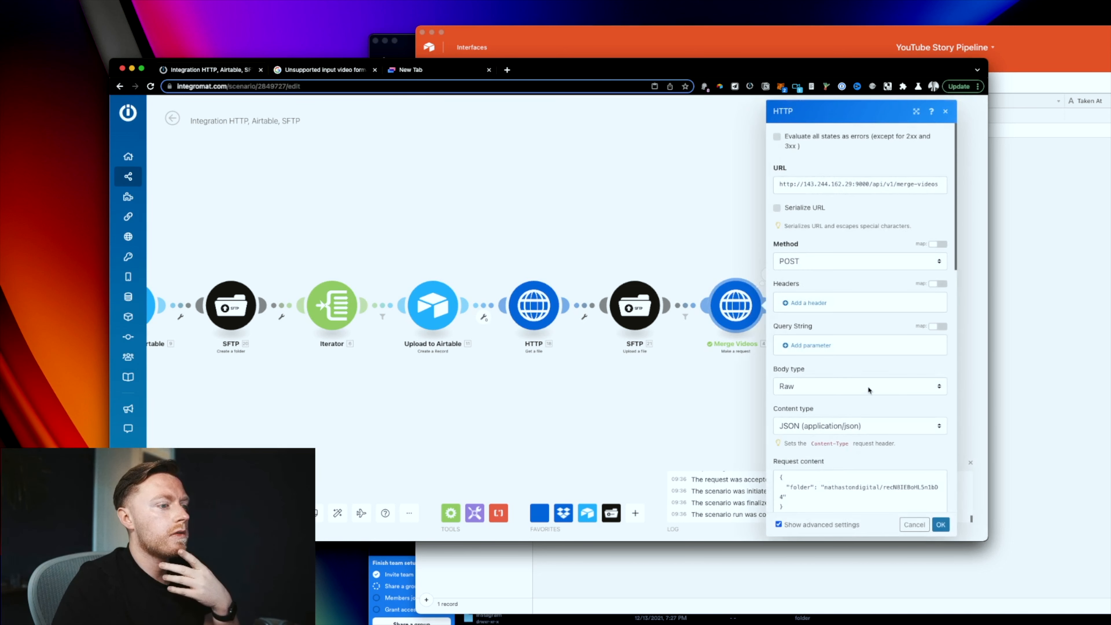
scroll(855, 380, down, 3)
click(491, 409)
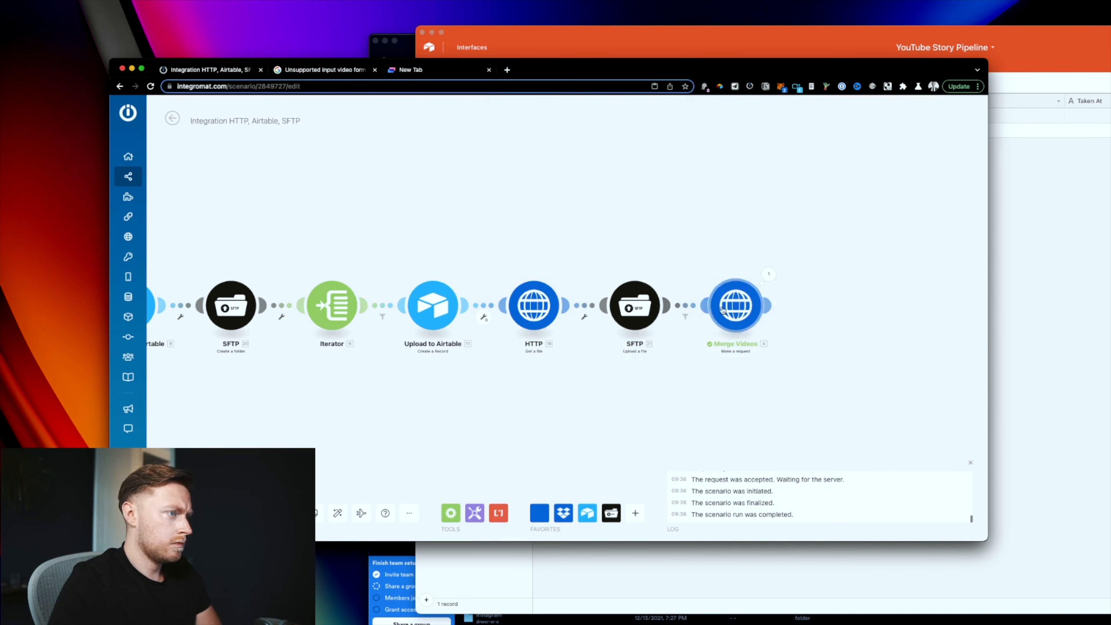
click(769, 275)
click(744, 307)
click(782, 496)
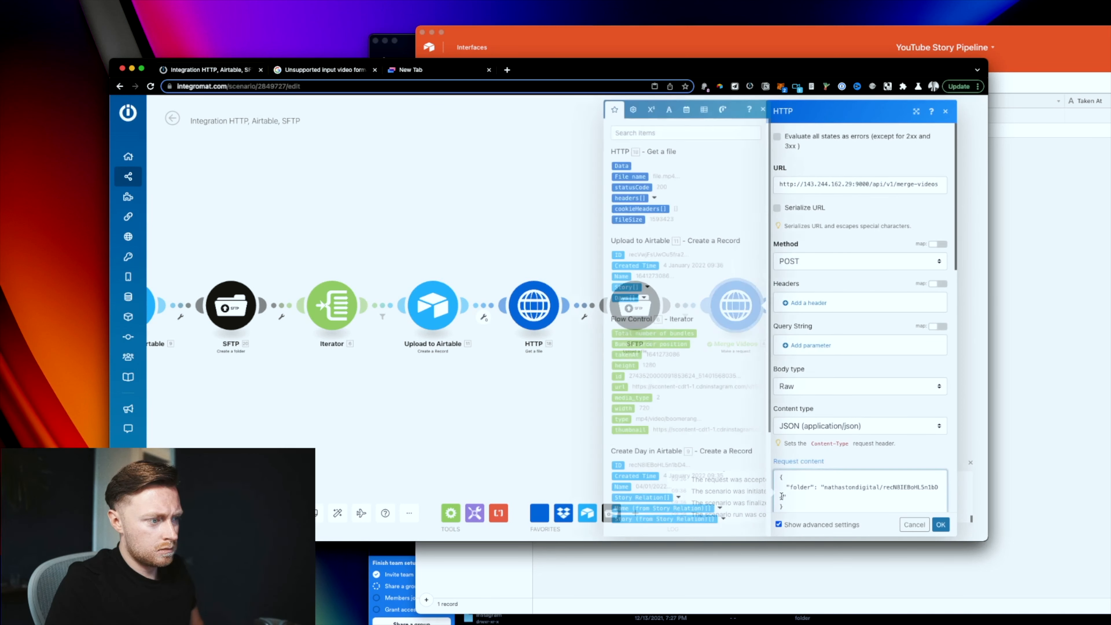
Step: Check the day record's folder on the server in Termius, then close the merge settings
key(super+Tab)
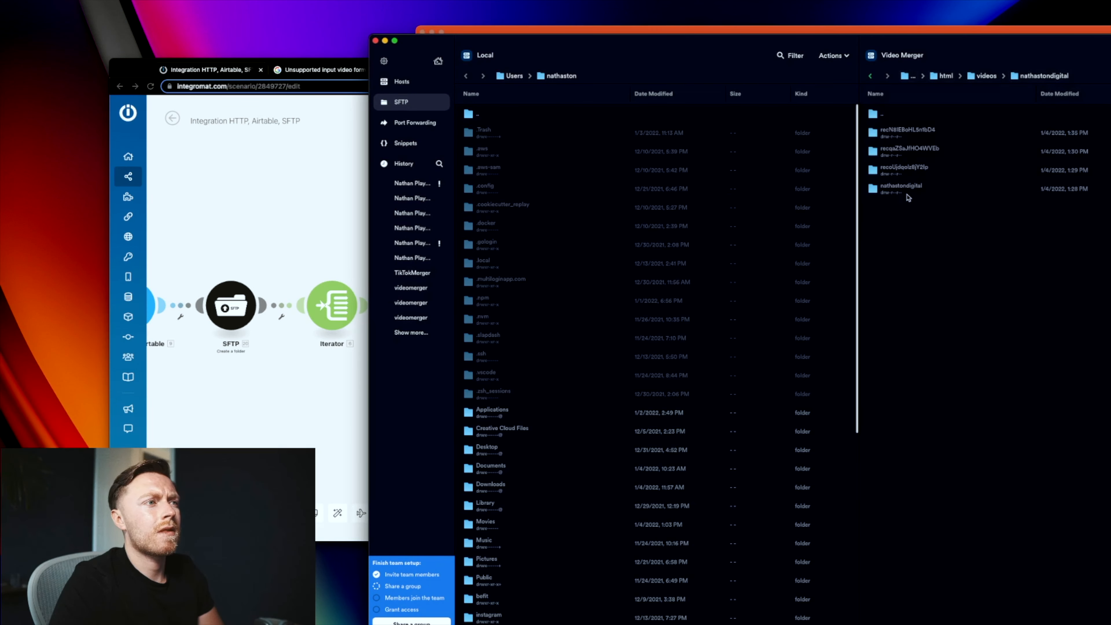
double_click(946, 135)
click(337, 223)
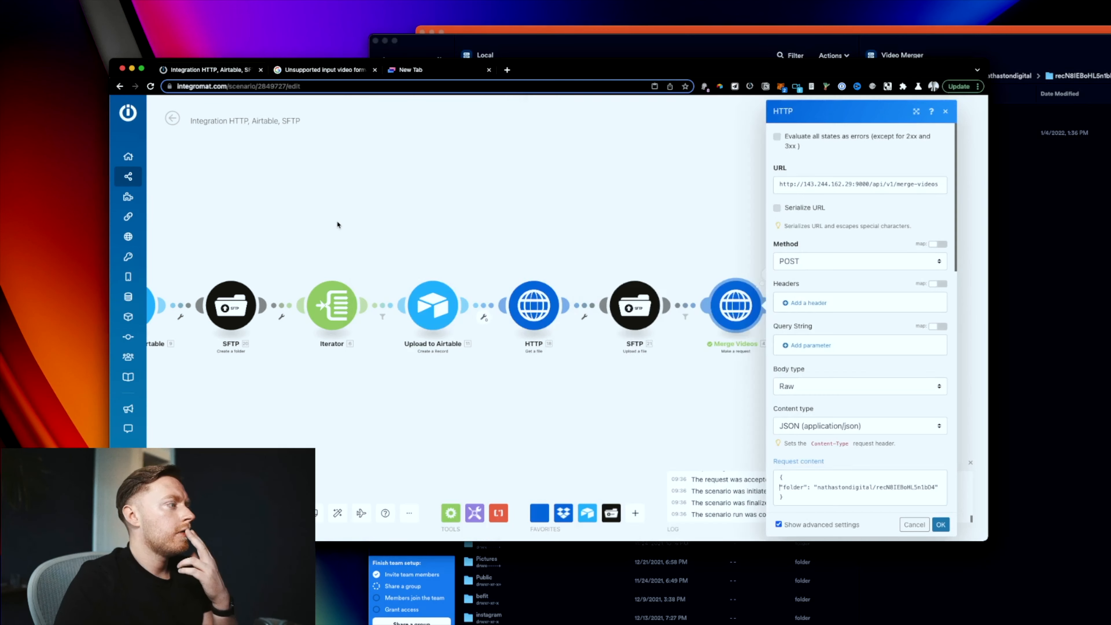
click(574, 266)
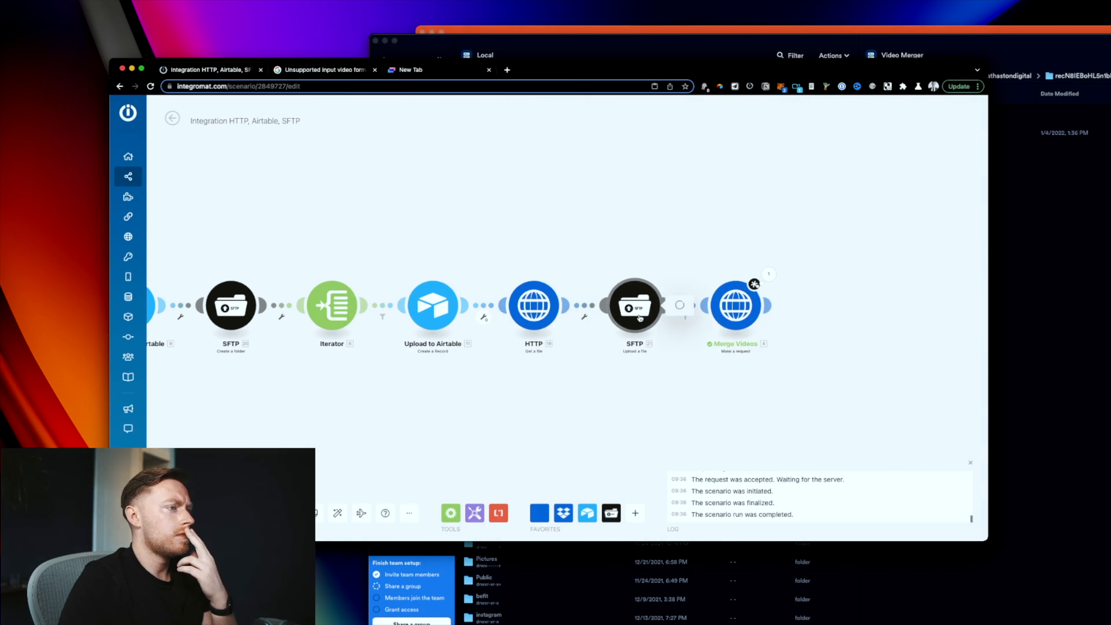
click(635, 305)
Step: Replace the SFTP upload's file name mapping with the Iterator's takenAt value
click(749, 351)
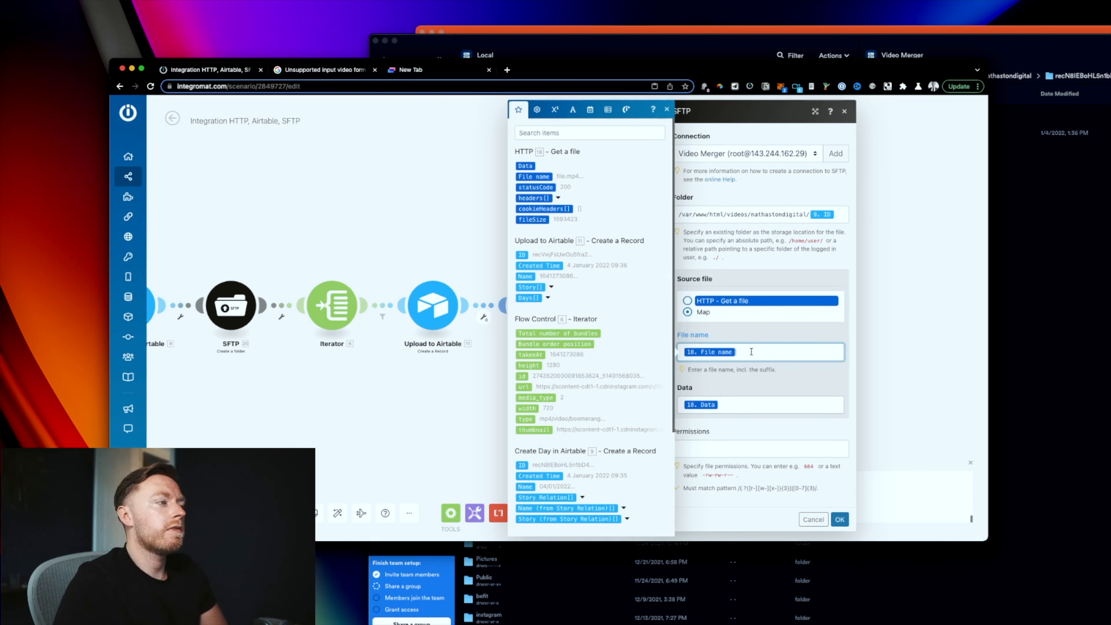
key(BackSpace)
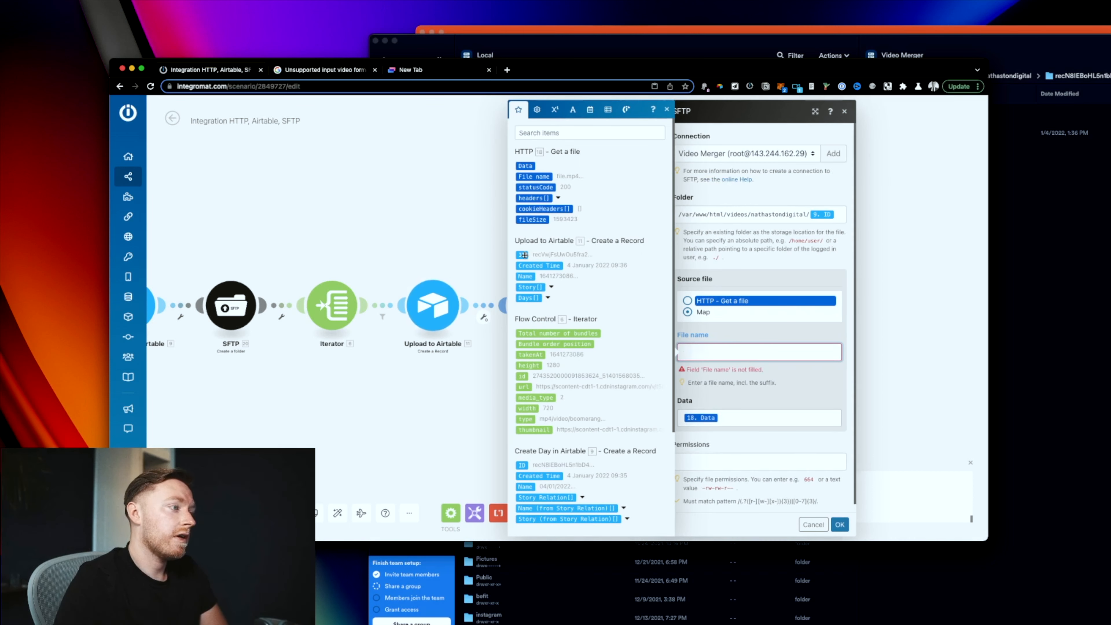
click(533, 354)
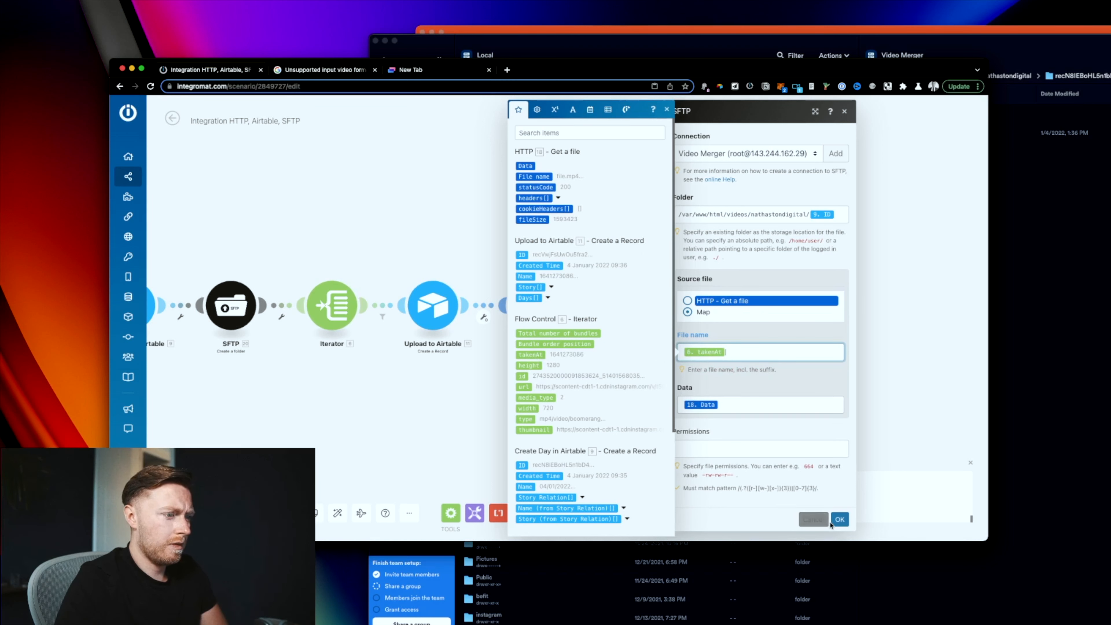
click(842, 524)
Step: Dismiss the unsaved-changes warning and close the Merge Videos settings again
click(223, 513)
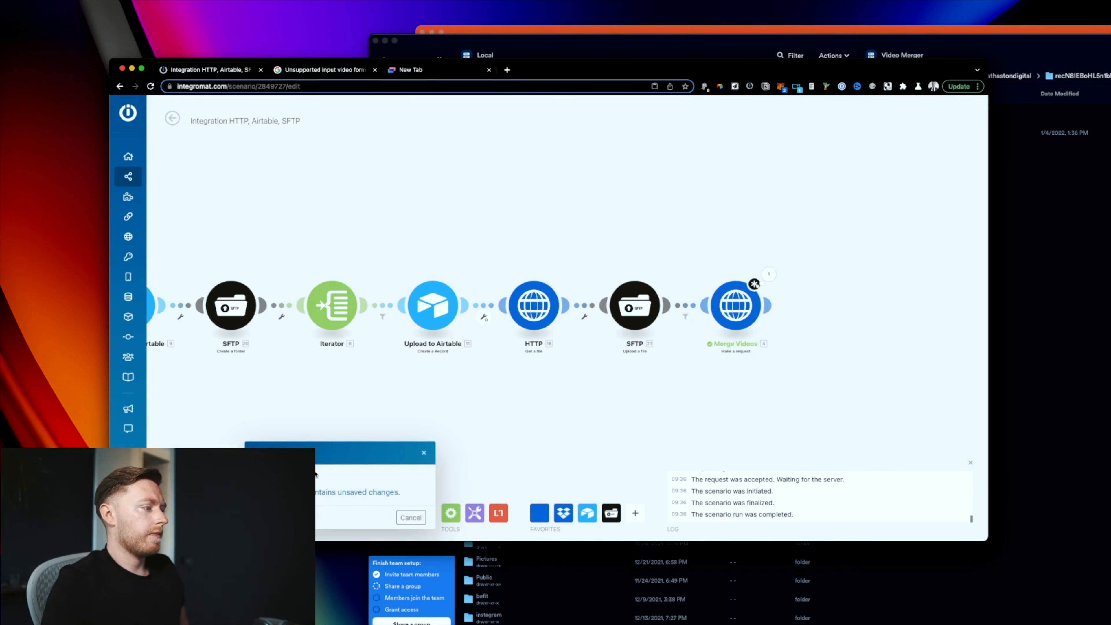
click(411, 518)
click(736, 305)
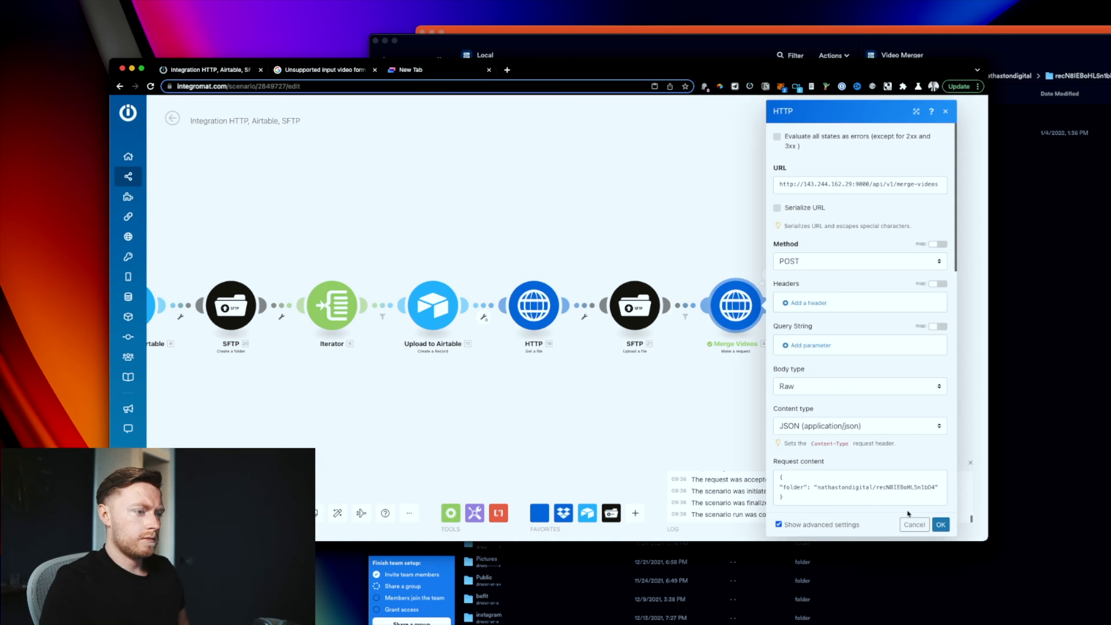
click(940, 524)
Step: Rerun the scenario and confirm the day's server folder now holds the uploaded mp4 files
click(177, 512)
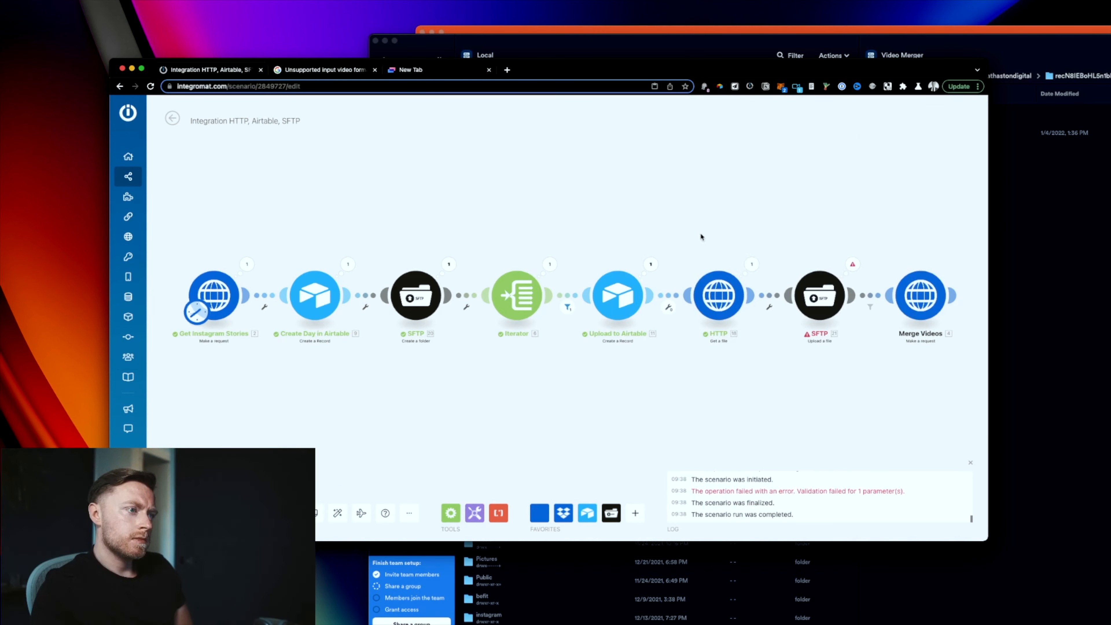
click(820, 295)
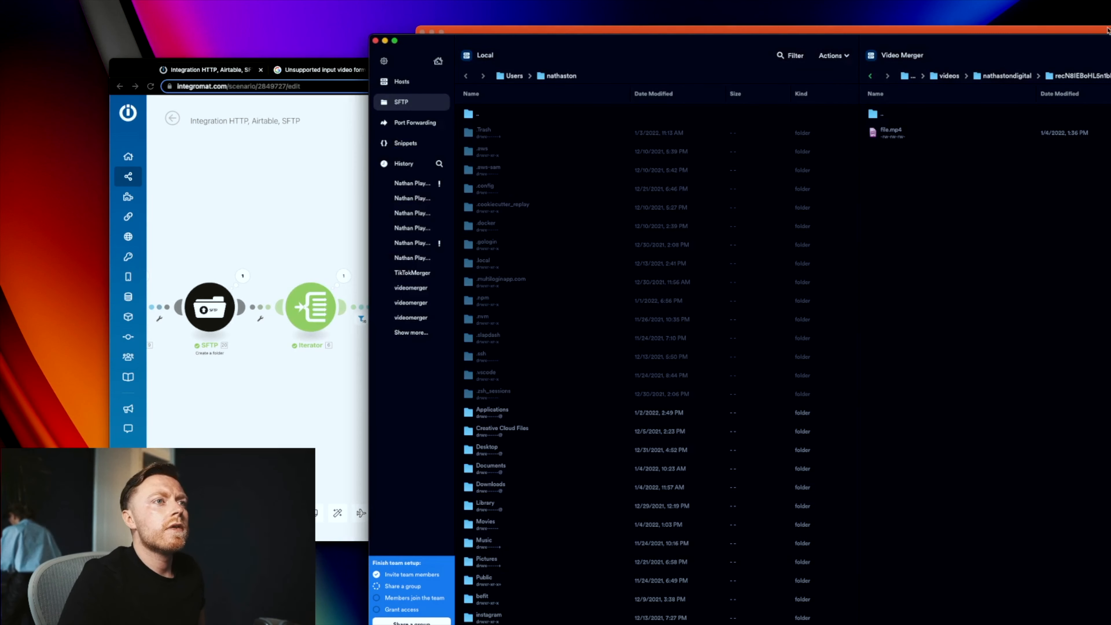
click(1024, 78)
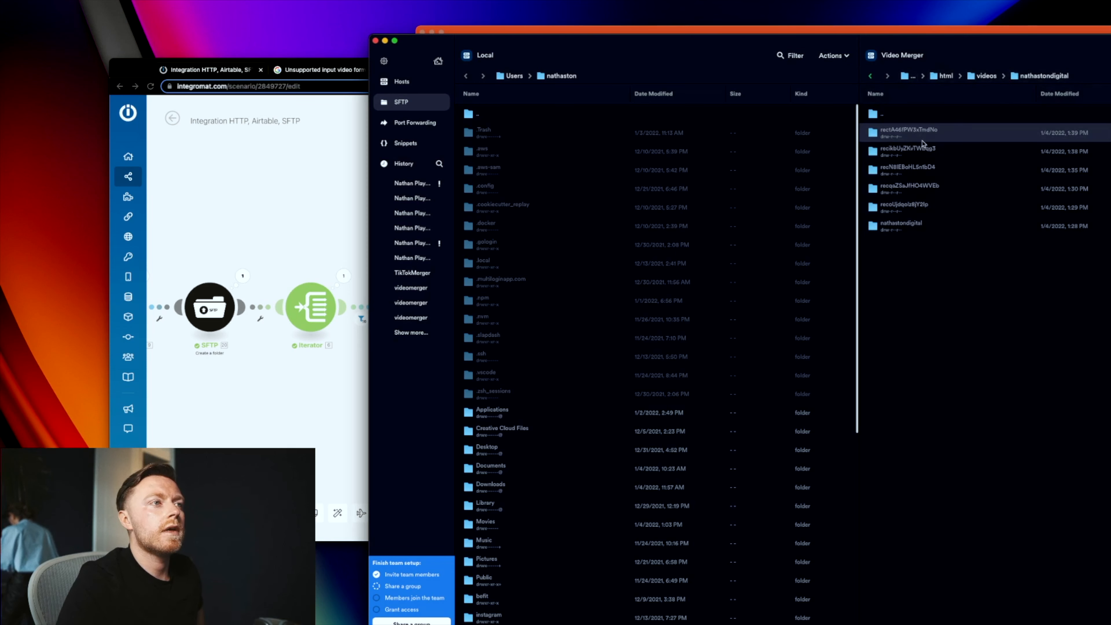
double_click(936, 137)
click(298, 251)
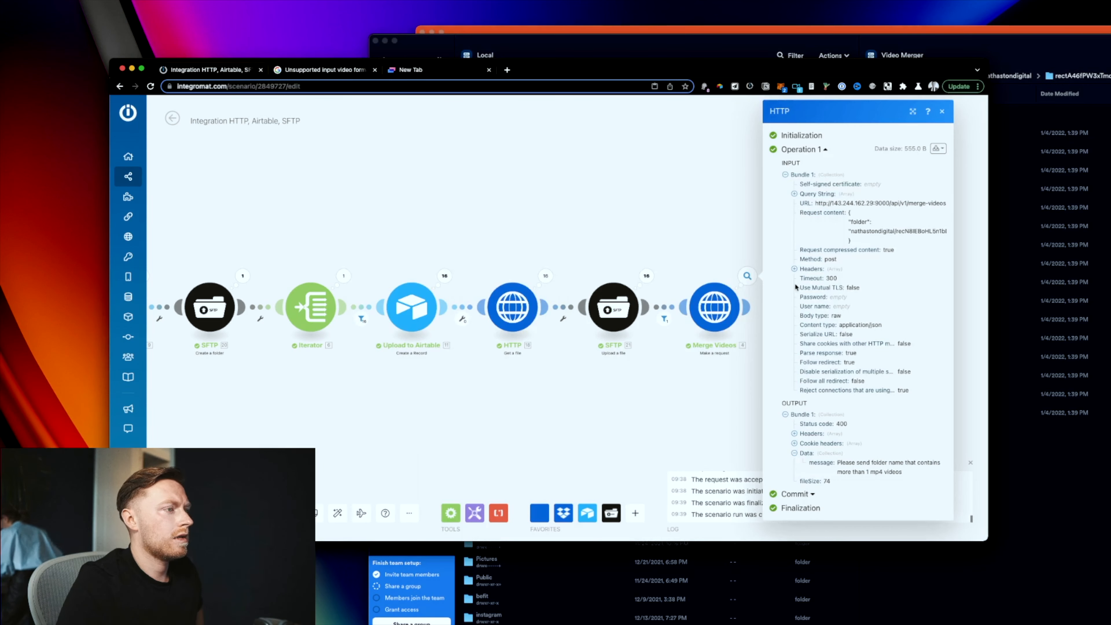
scroll(716, 262, right, 5)
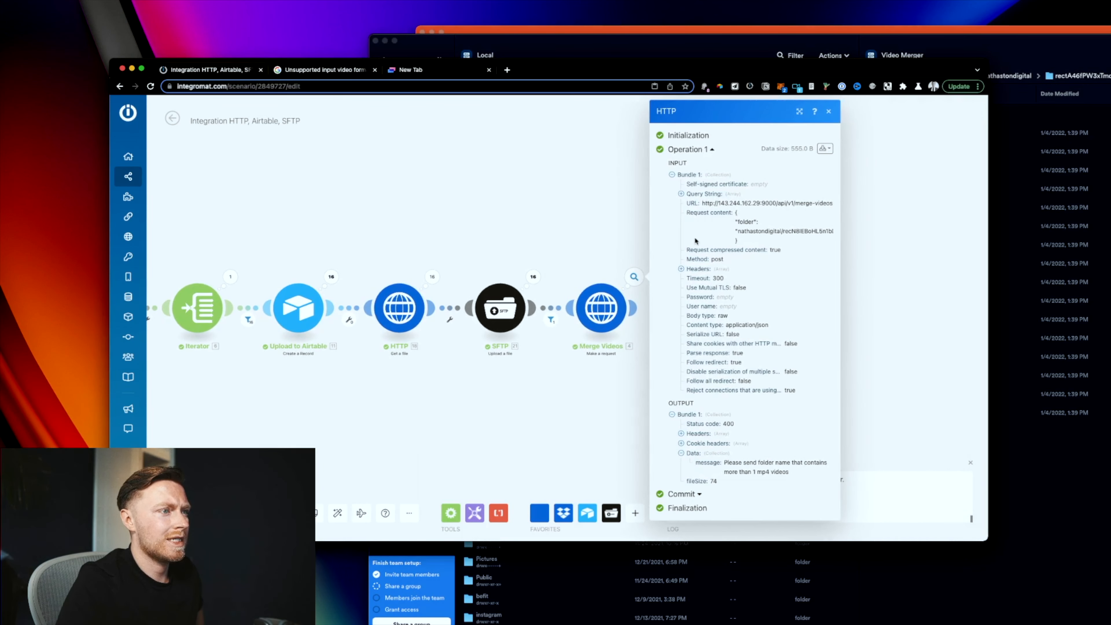
click(1105, 477)
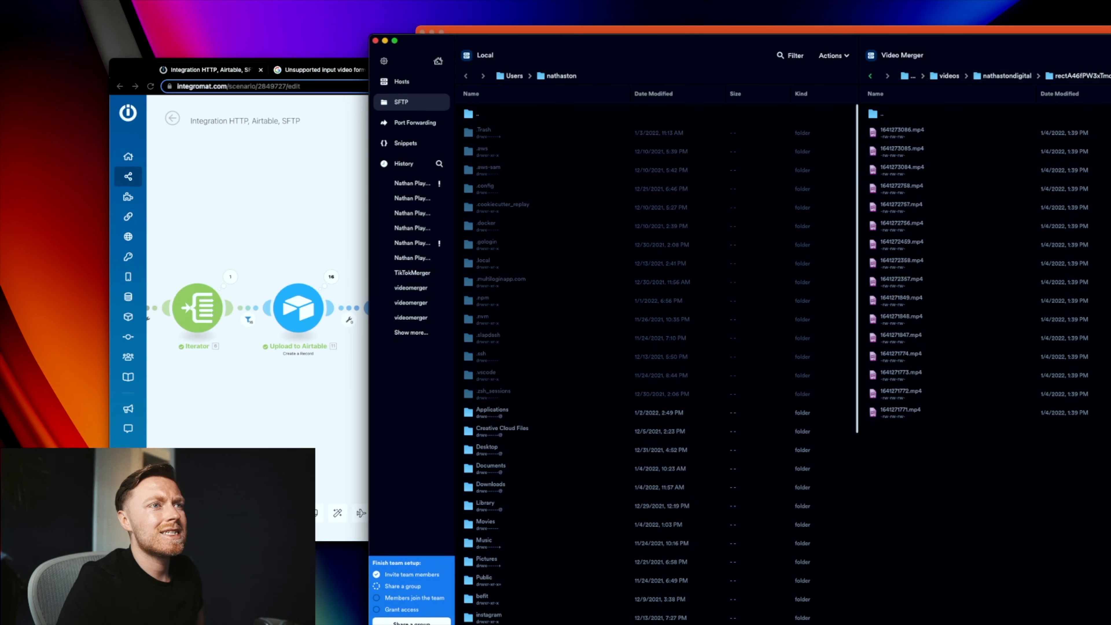
click(322, 249)
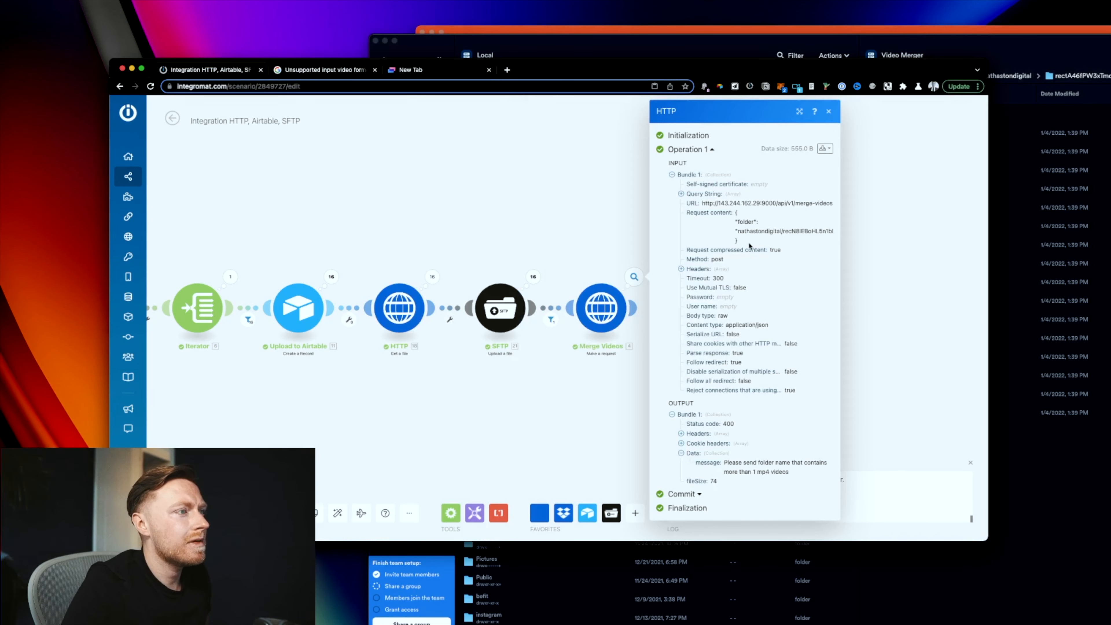
Step: Copy the created folder name from the SFTP output and select the hard-coded ID in Merge Videos
click(575, 257)
scroll(613, 245, left, 10)
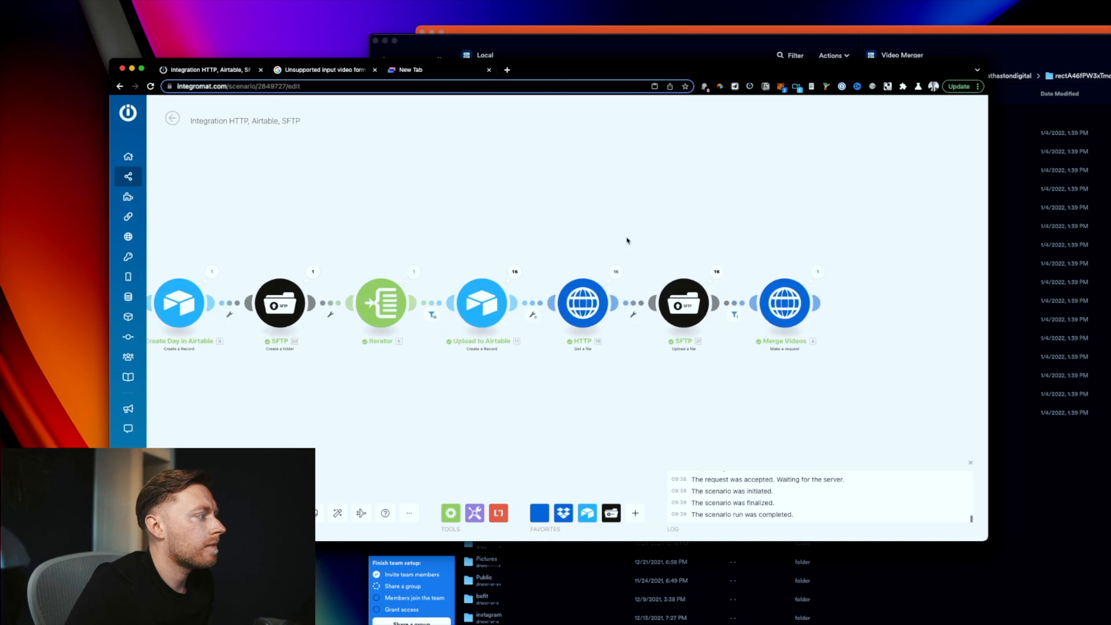
click(345, 270)
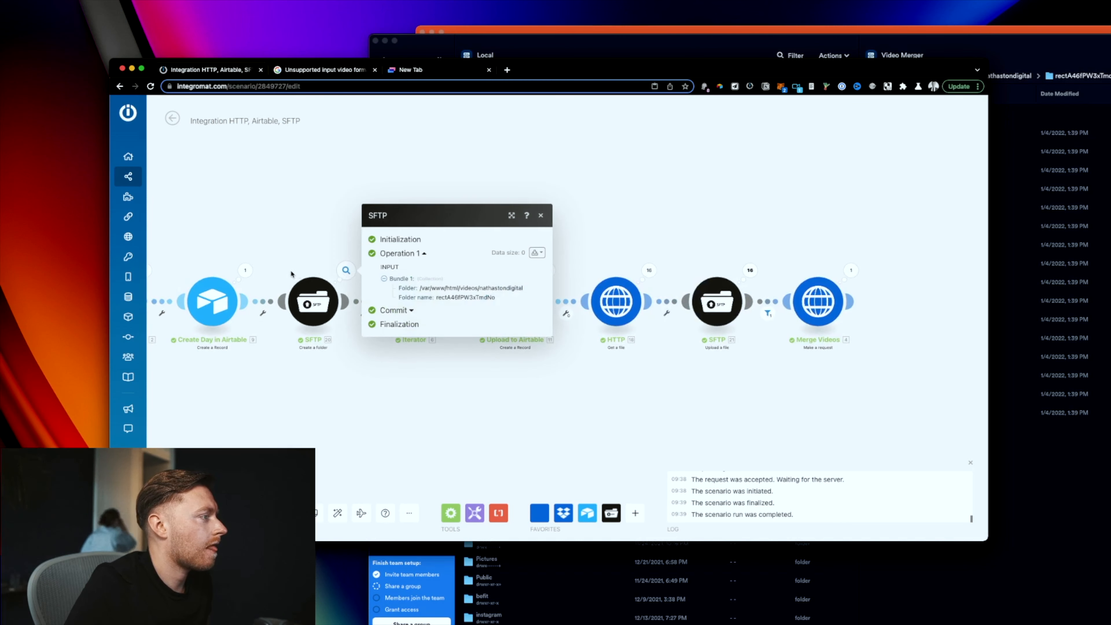
double_click(483, 298)
right_click(483, 298)
click(496, 319)
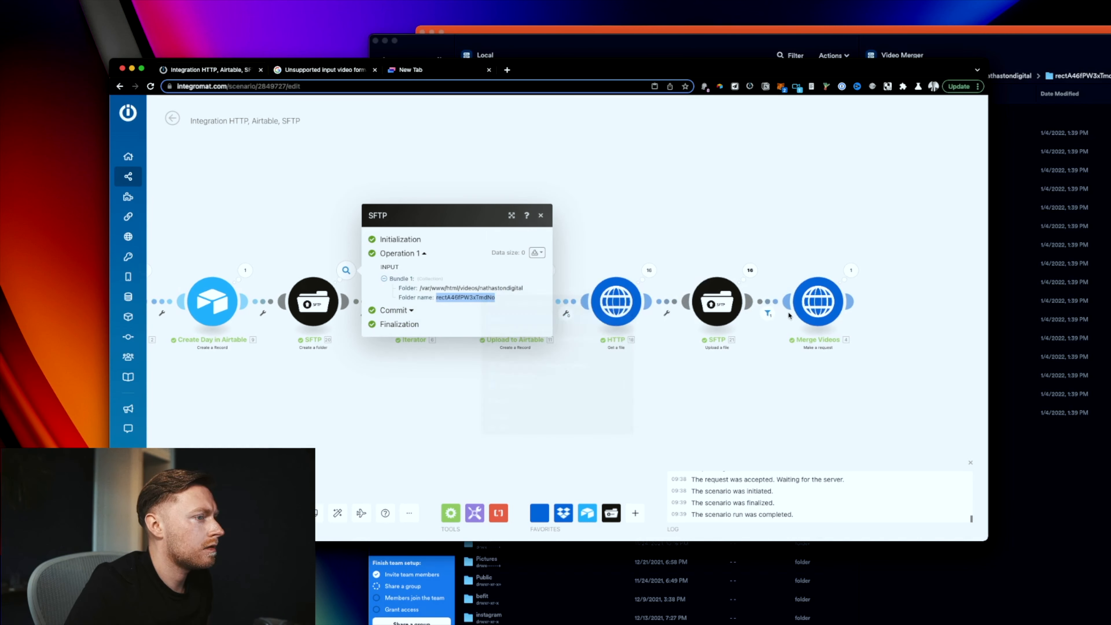
click(797, 309)
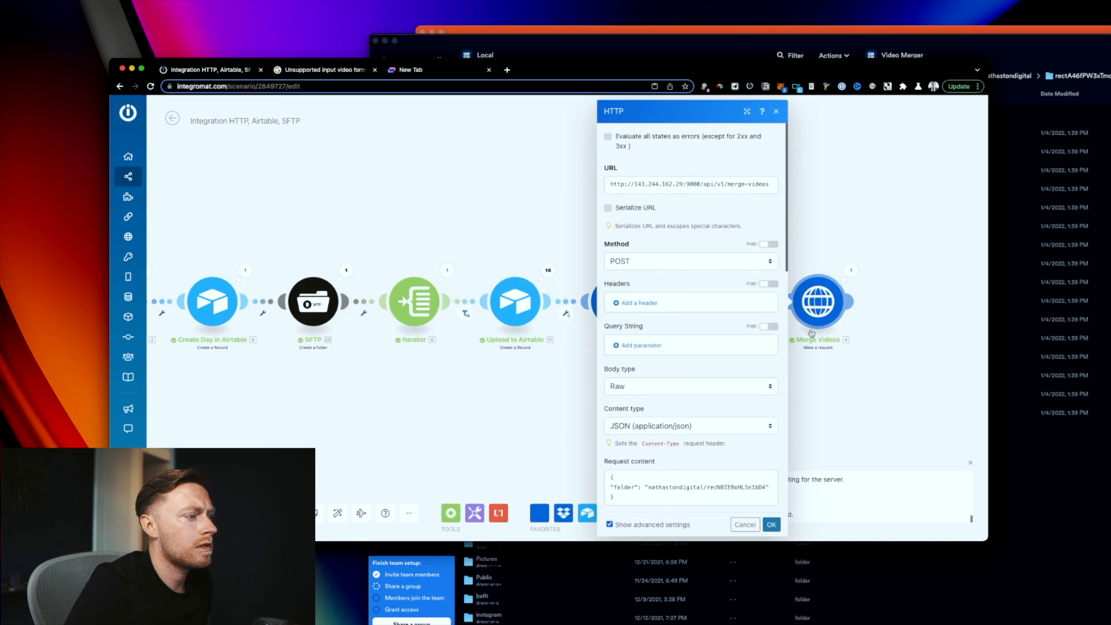
double_click(766, 486)
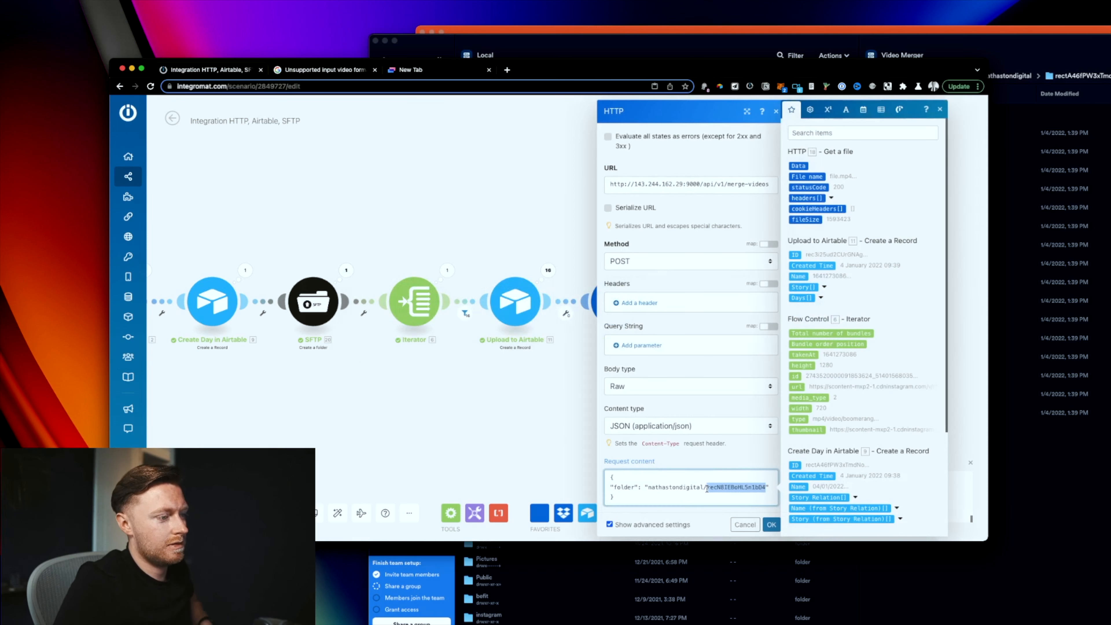
Step: Map the Create Day record ID into the folder value and test Merge Videos alone with the pasted ID
scroll(864, 407, down, 3)
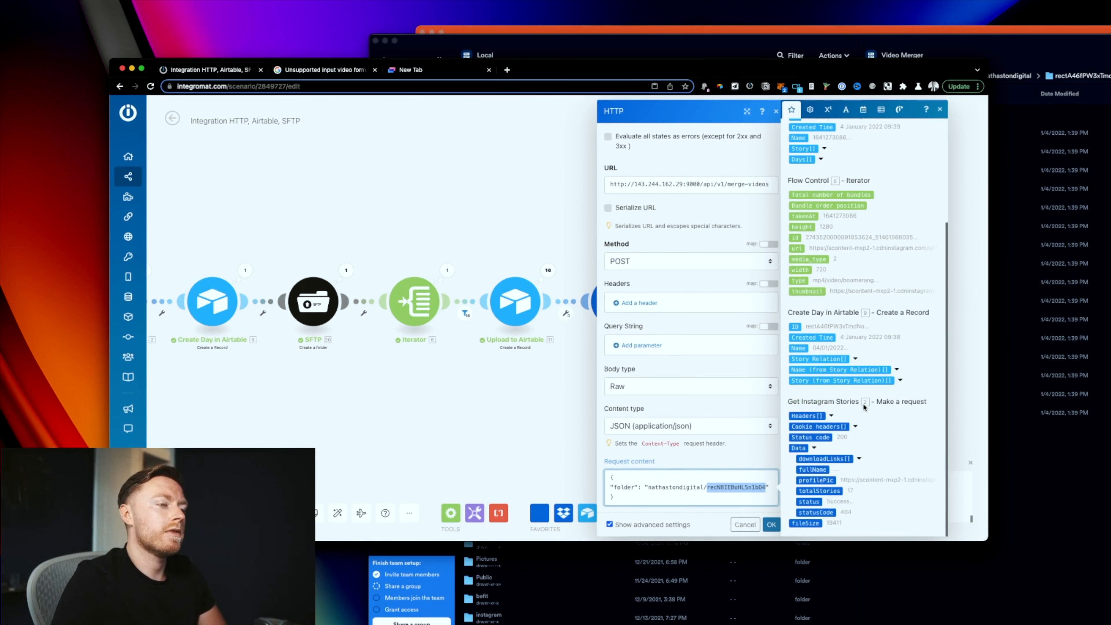
click(795, 326)
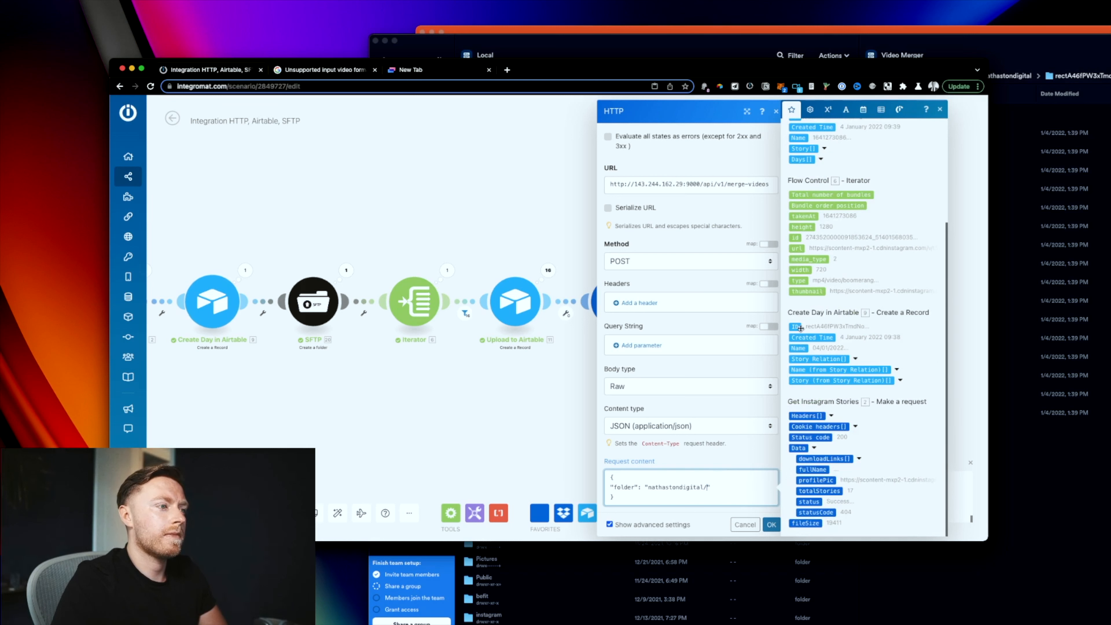
click(771, 524)
right_click(825, 276)
right_click(819, 292)
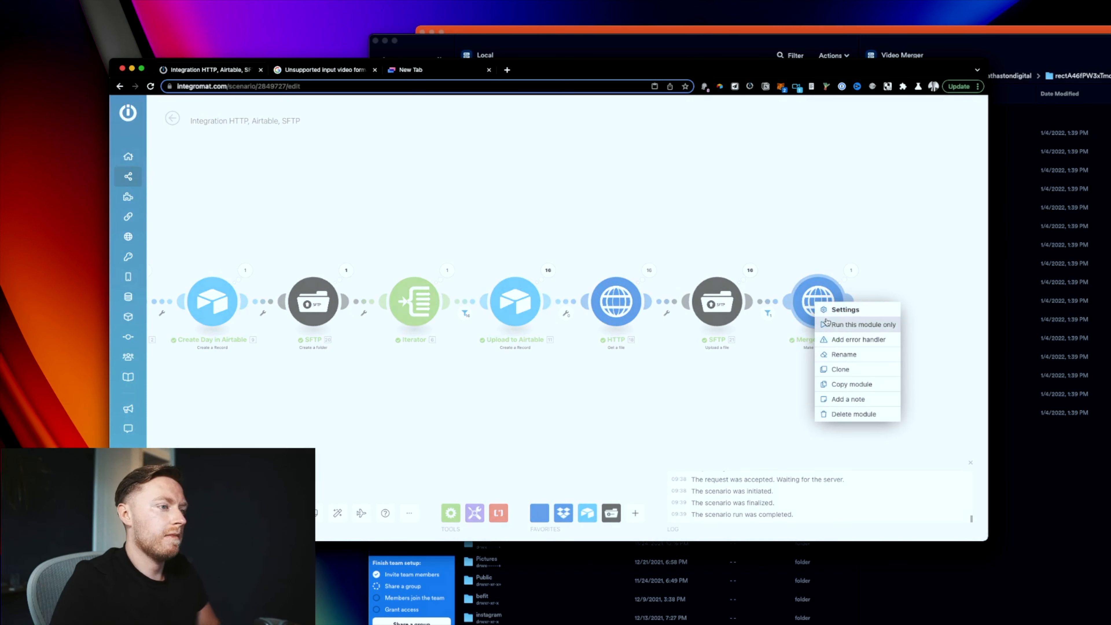
click(825, 323)
click(674, 486)
key(super+v)
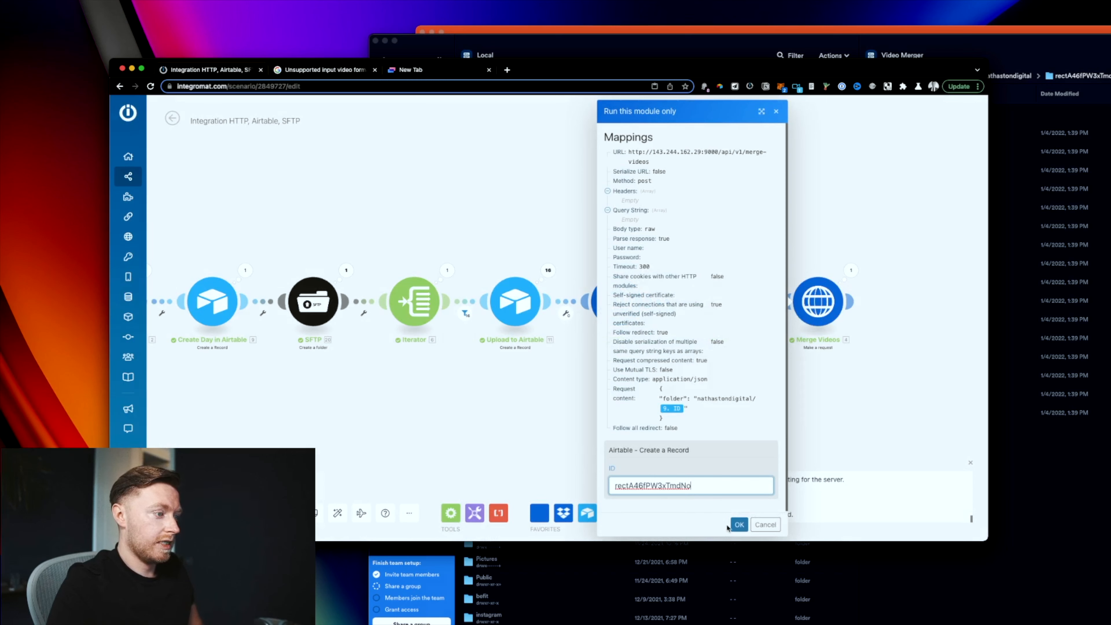
click(738, 525)
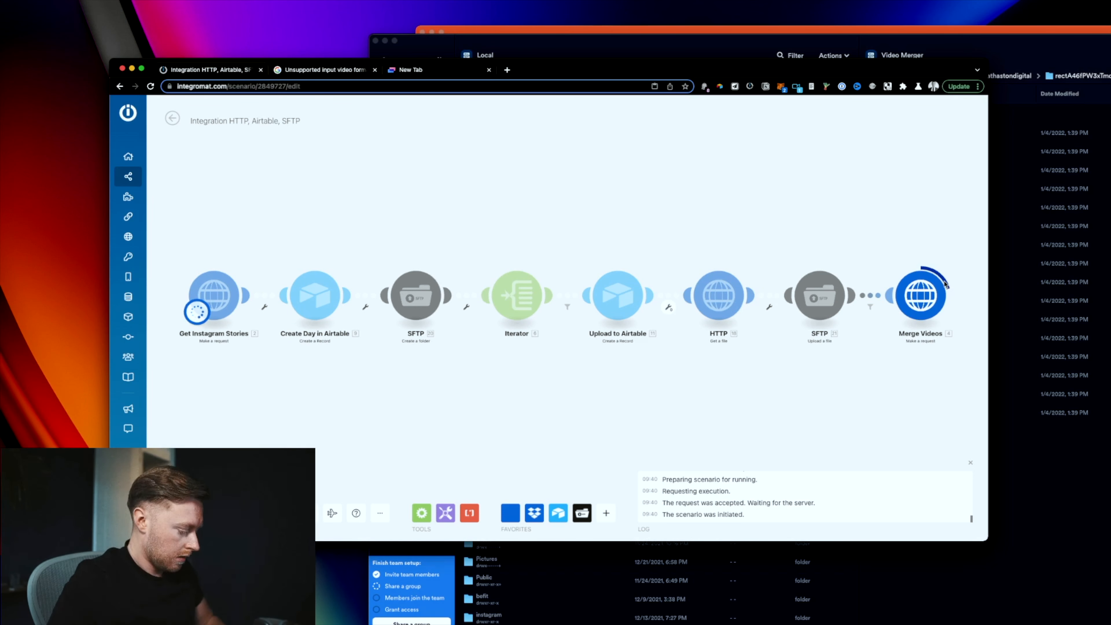
Step: Search Google for the Bannerbear image service in a new browser tab
key(super+t)
text(banner)
key(Return)
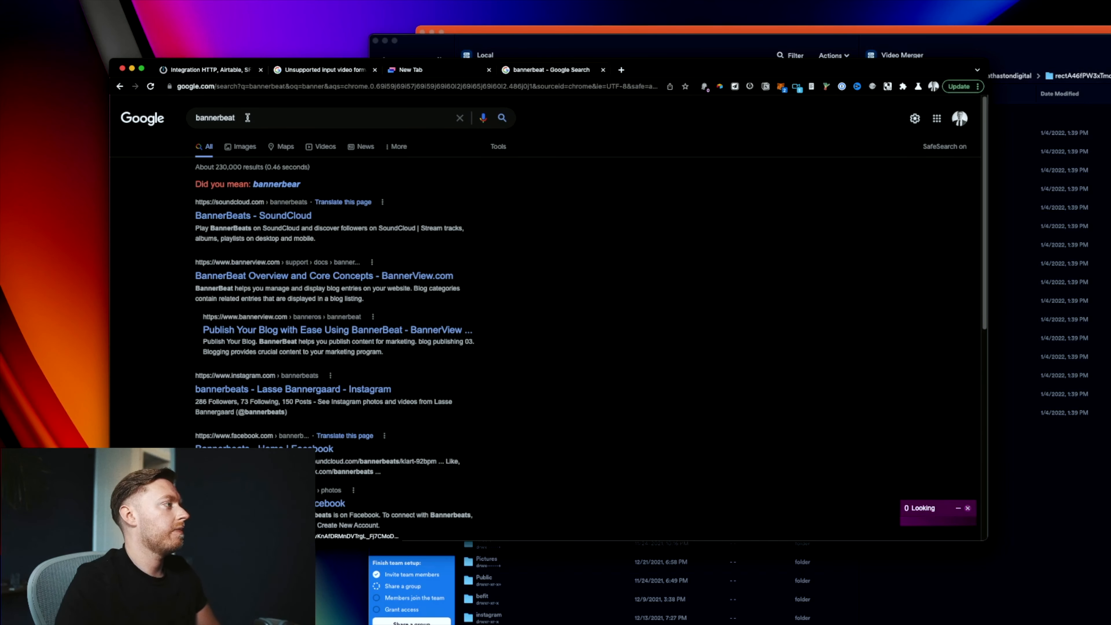
Step: Correct the query to 'bannerbear', search again, and open the bannerbear.com result
click(247, 117)
key(ctrl+super+space)
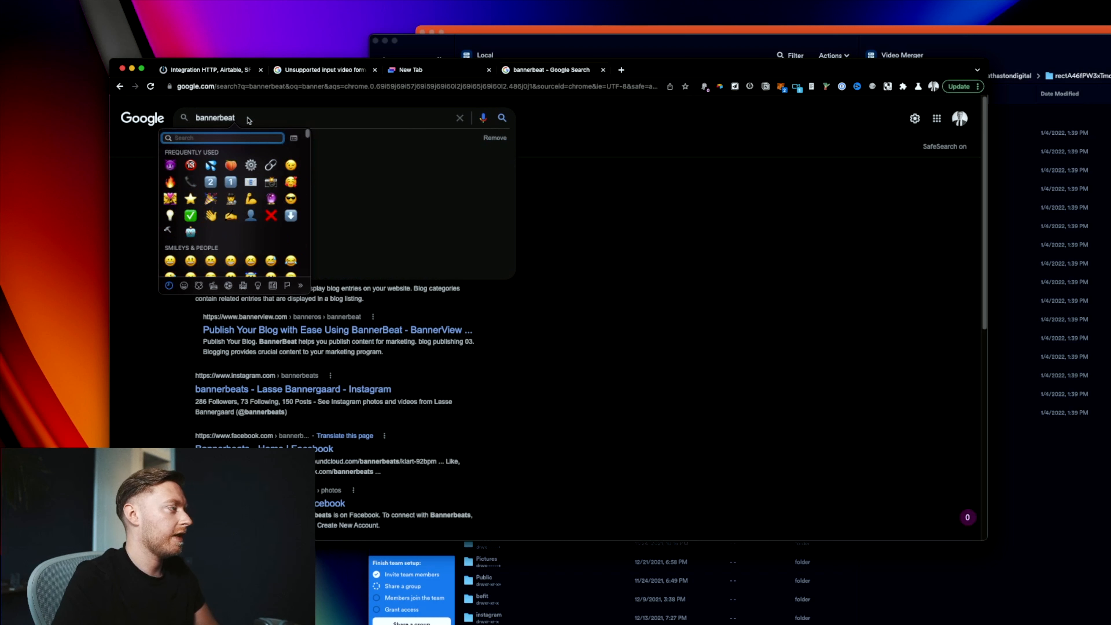
key(Escape)
key(BackSpace)
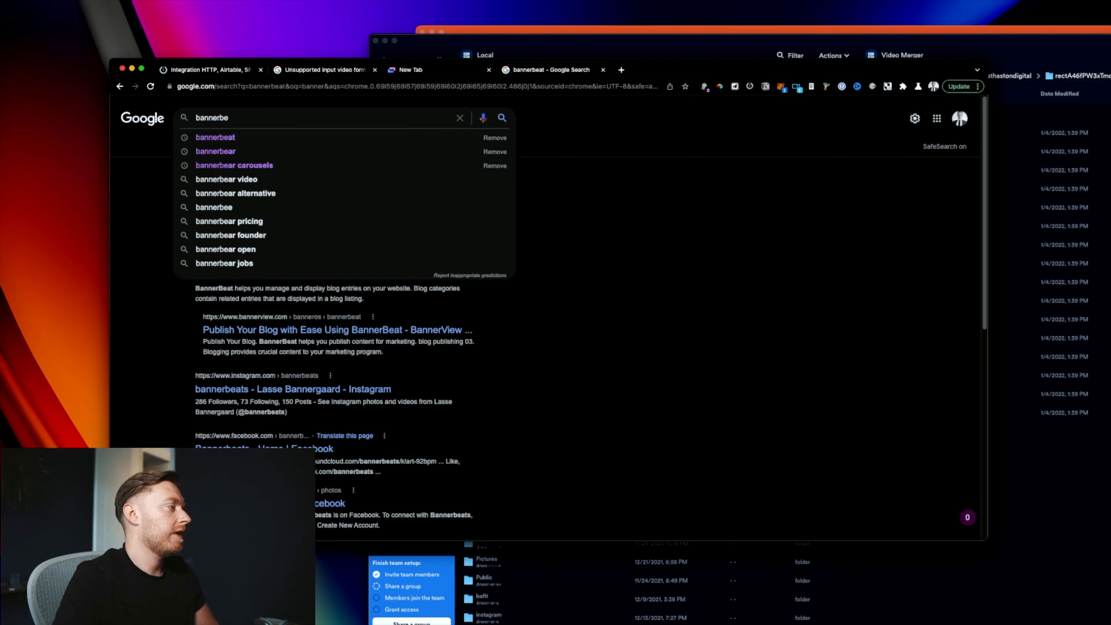
text(rnea)
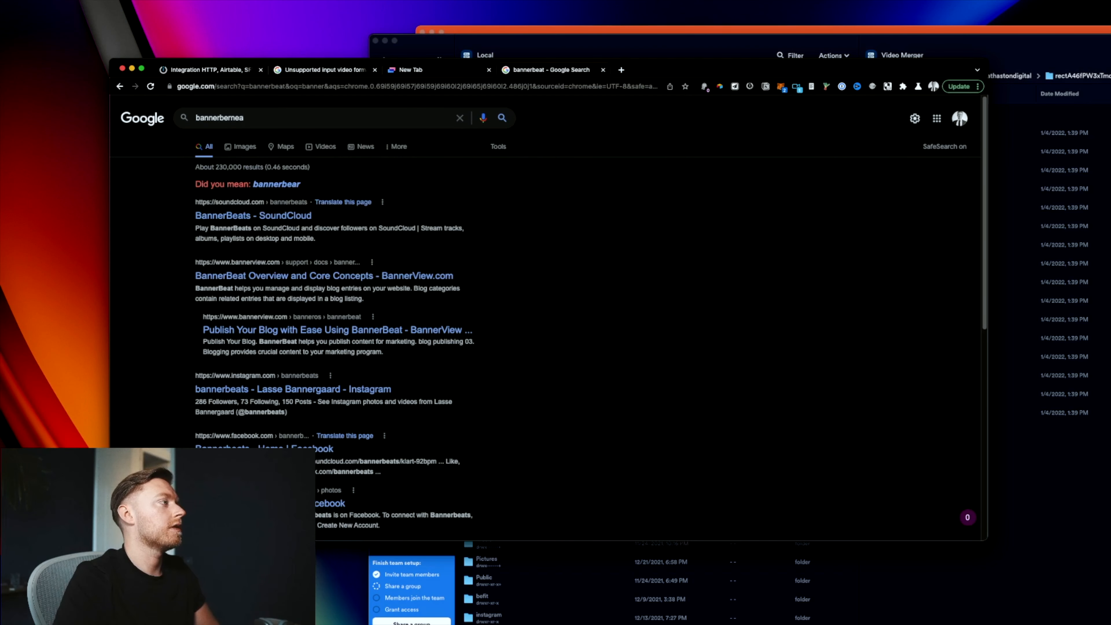
key(BackSpace)
key(BackSpace)
key(BackSpace)
key(BackSpace)
text(ar)
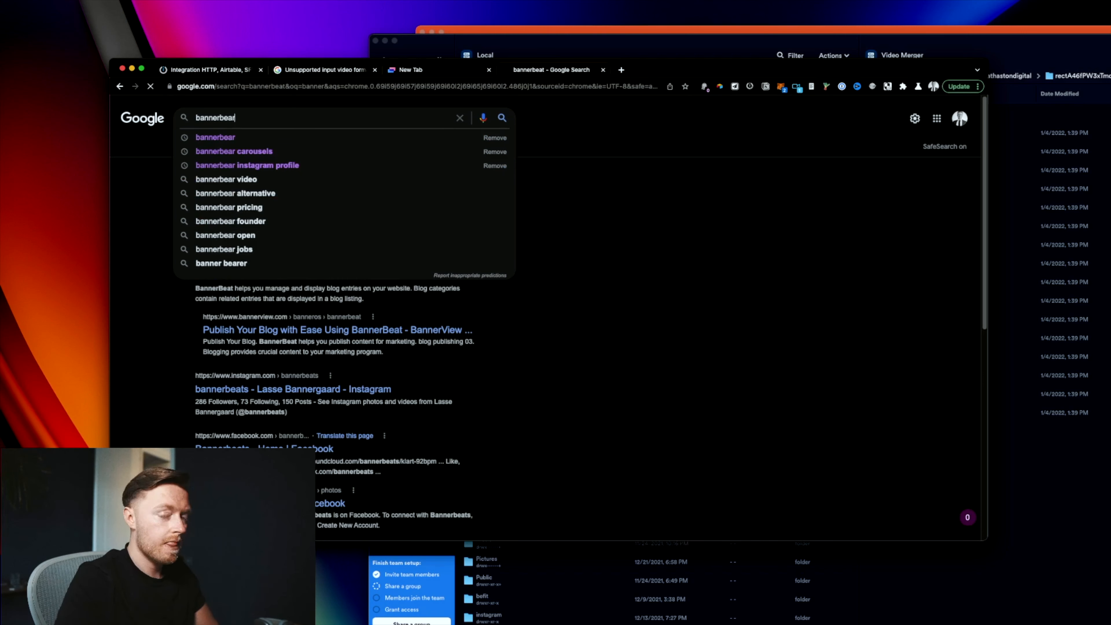
key(Return)
click(412, 199)
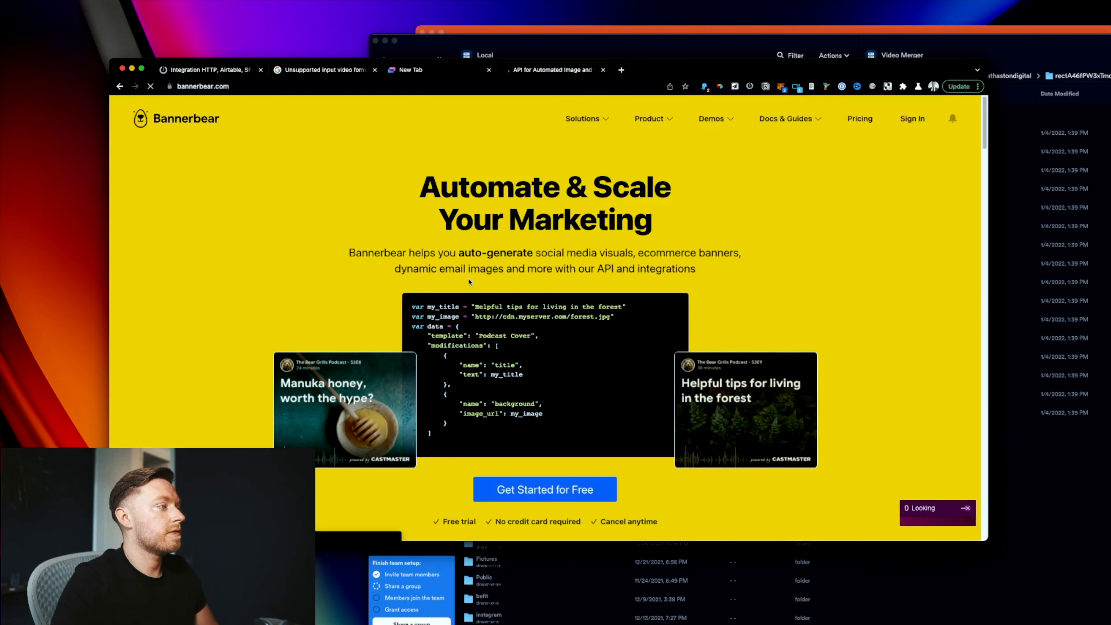
Step: Sign in to Bannerbear and create a project named 'Youtube thumbnail'
click(912, 118)
click(221, 110)
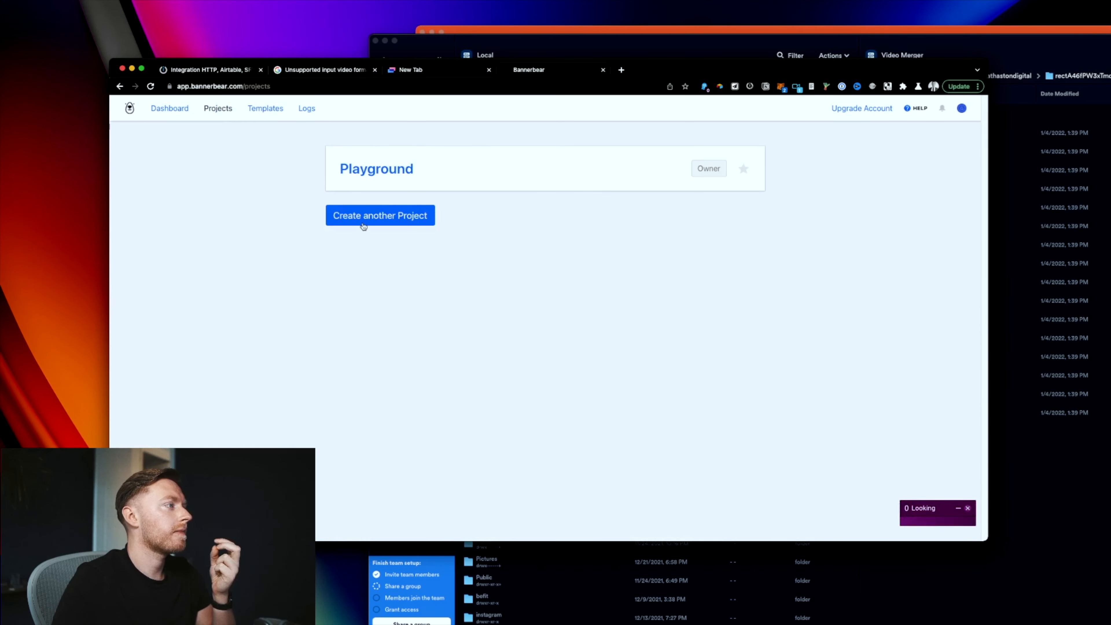
click(363, 226)
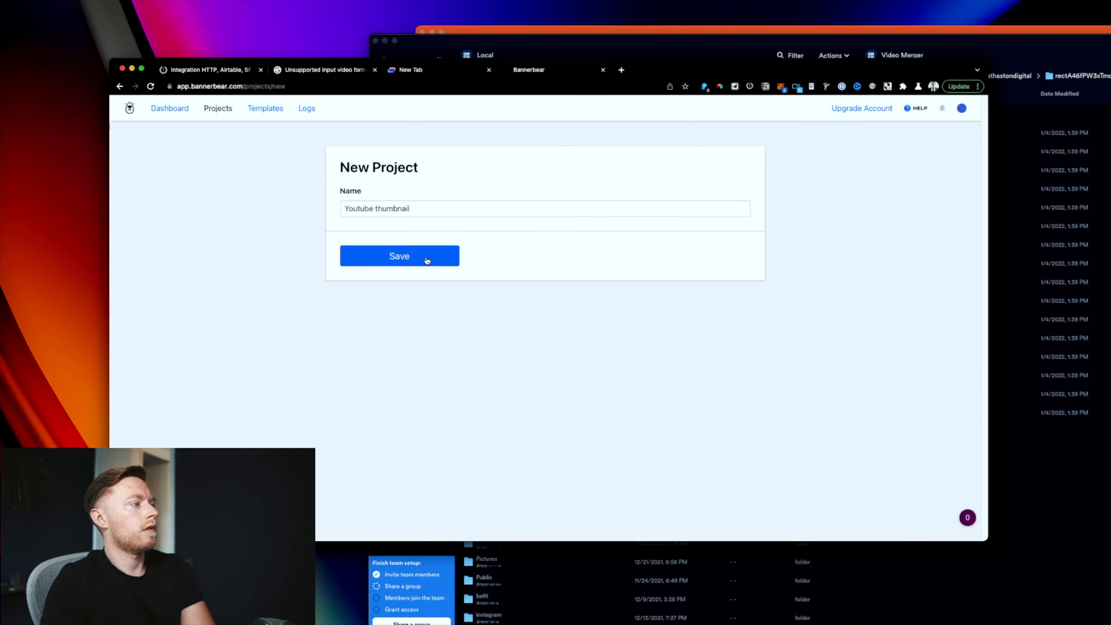
click(424, 258)
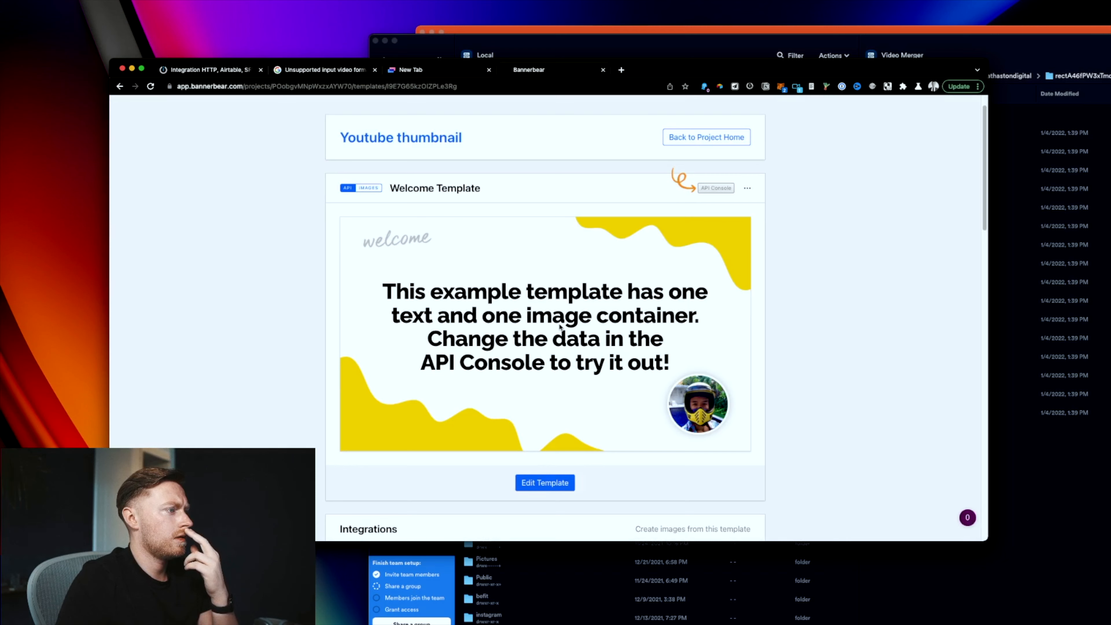
scroll(563, 345, down, 5)
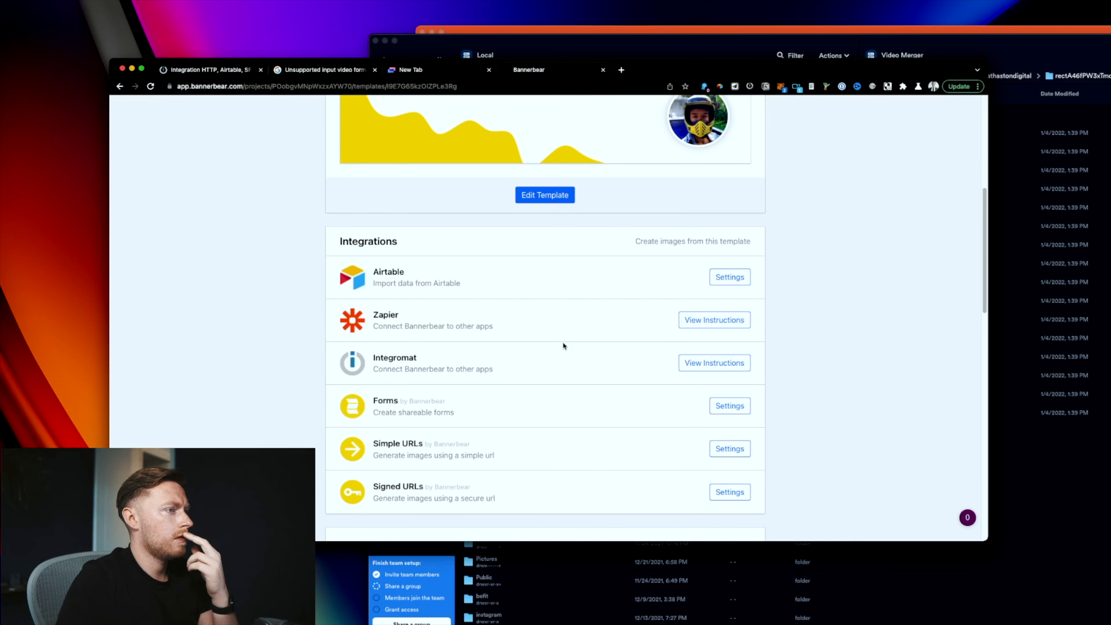
scroll(564, 346, up, 6)
Step: Edit the Welcome Template and widen its background layer to 1280 px
click(748, 169)
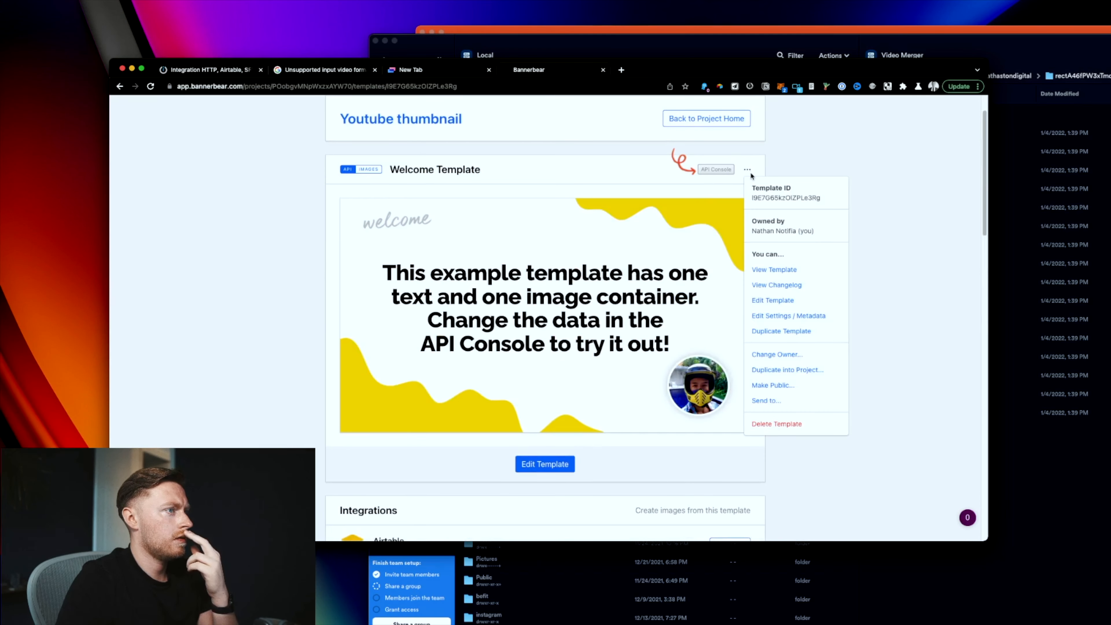
click(801, 302)
click(282, 285)
click(909, 124)
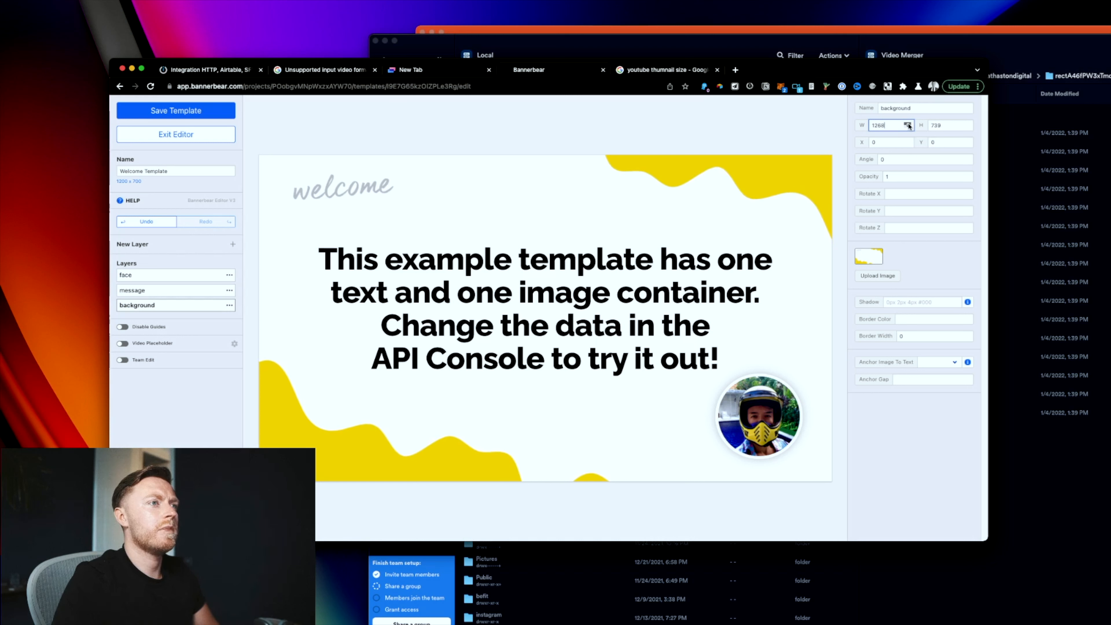
click(908, 126)
click(909, 126)
click(650, 291)
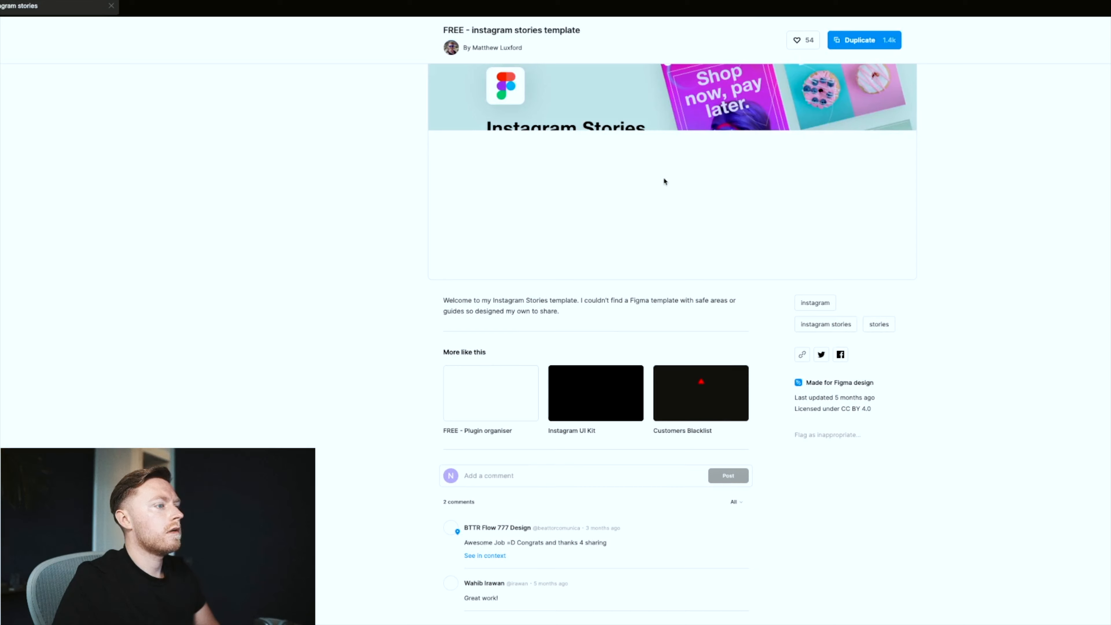
Step: Search Figma Community for 'youtube thumbnail' and browse the results
click(16, 5)
text(youtube)
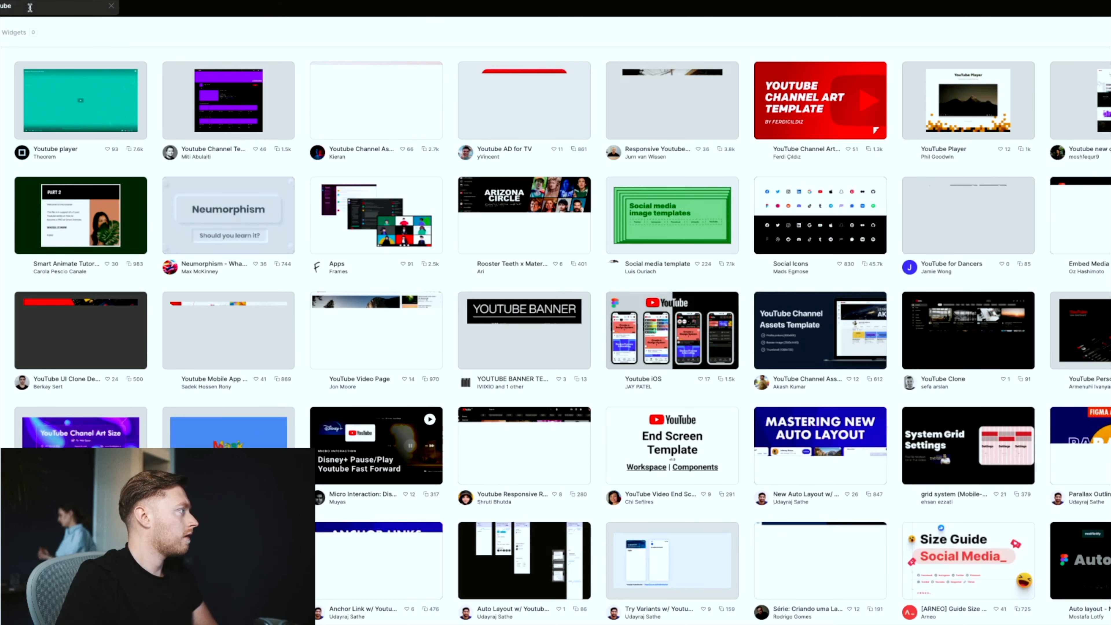
text(thumbnail)
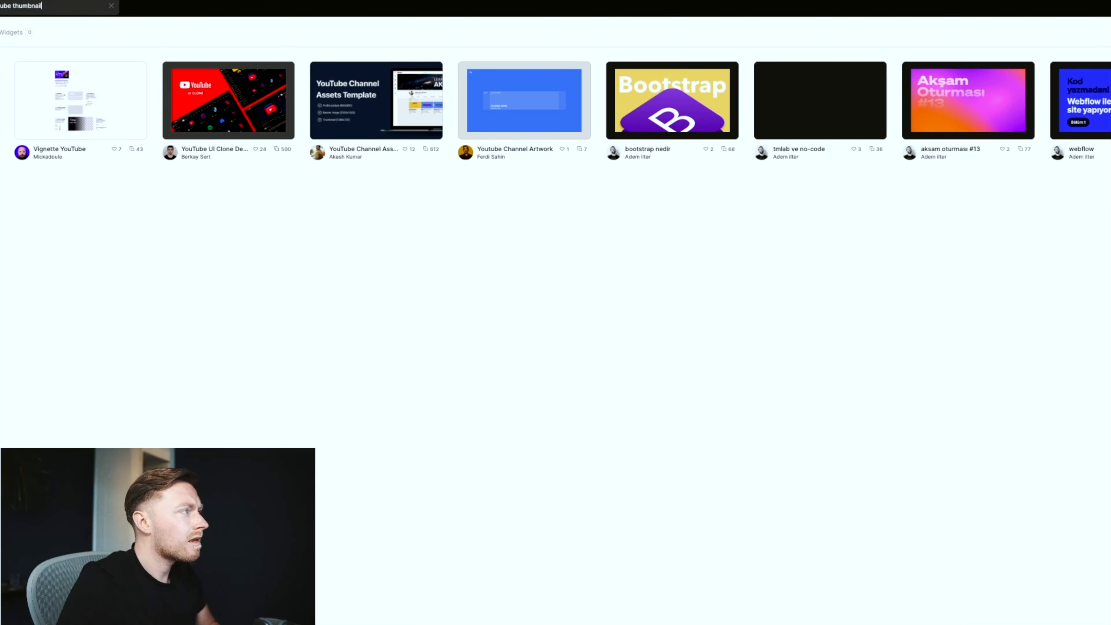
key(BackSpace)
key(BackSpace)
key(BackSpace)
key(BackSpace)
key(BackSpace)
key(BackSpace)
key(BackSpace)
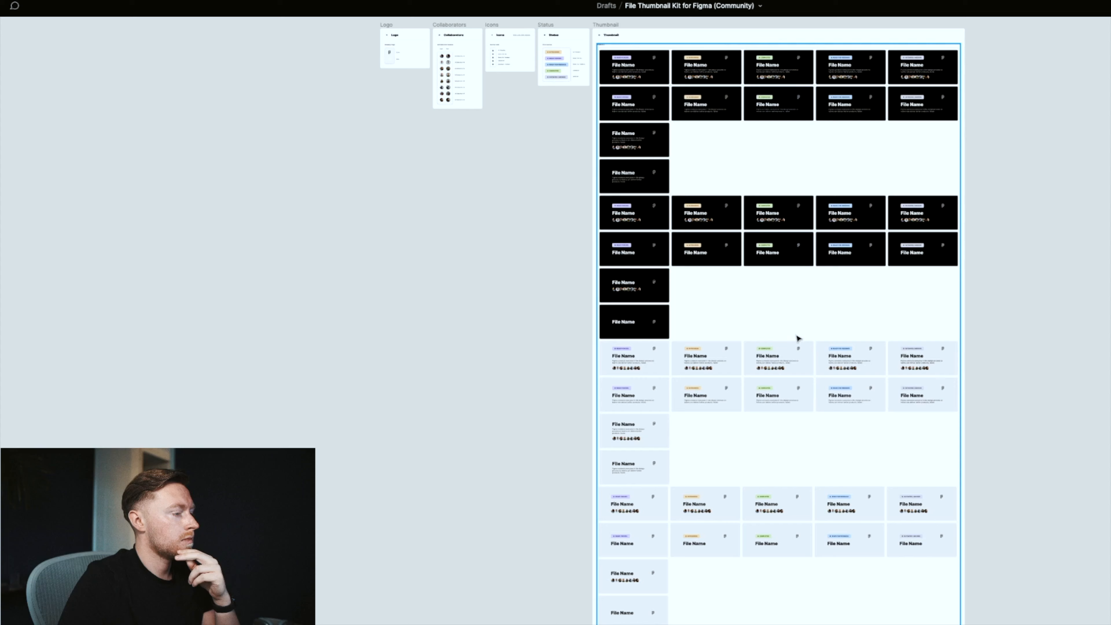
scroll(707, 218, up, 3)
scroll(820, 498, down, 3)
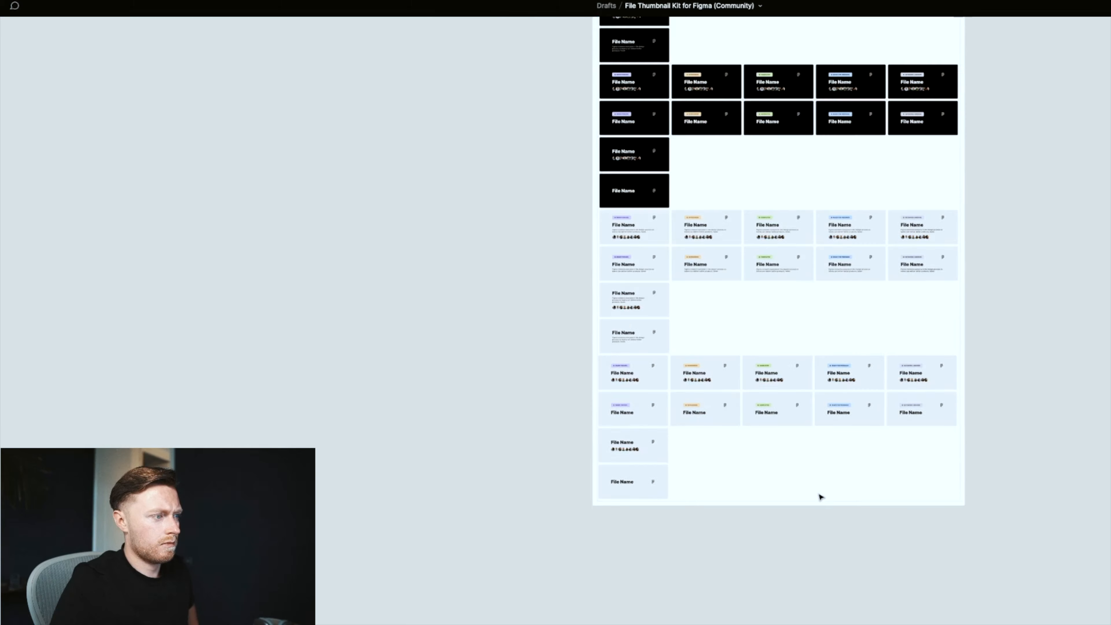
scroll(821, 498, up, 8)
Step: Paste 'Daily Vlog Example: 124124' into the Welcome Template's message layer and save the template
click(630, 73)
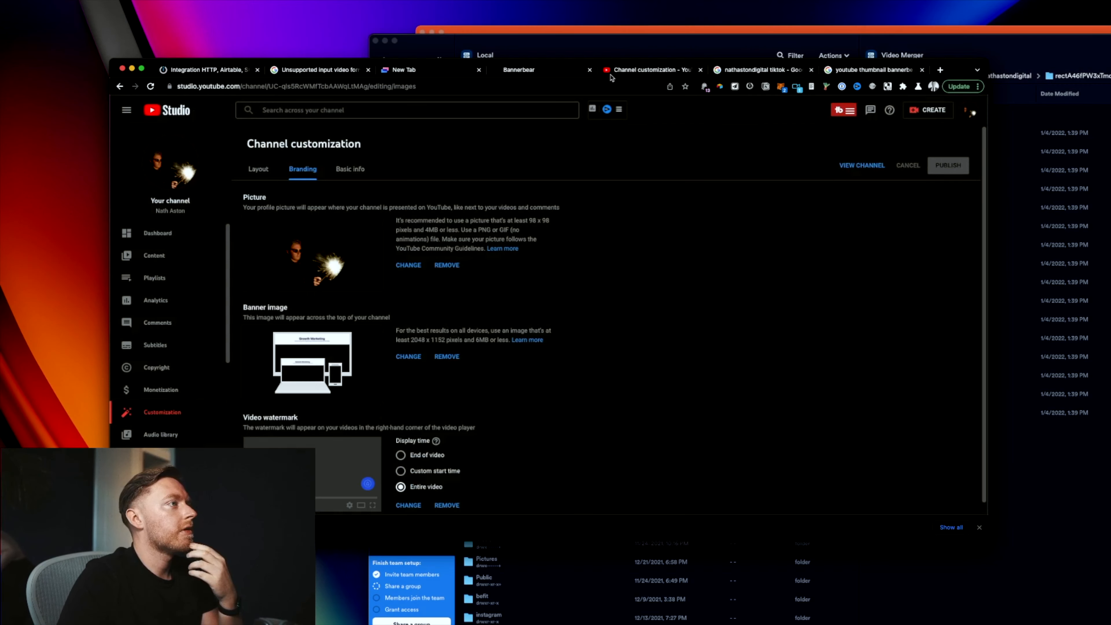
click(562, 75)
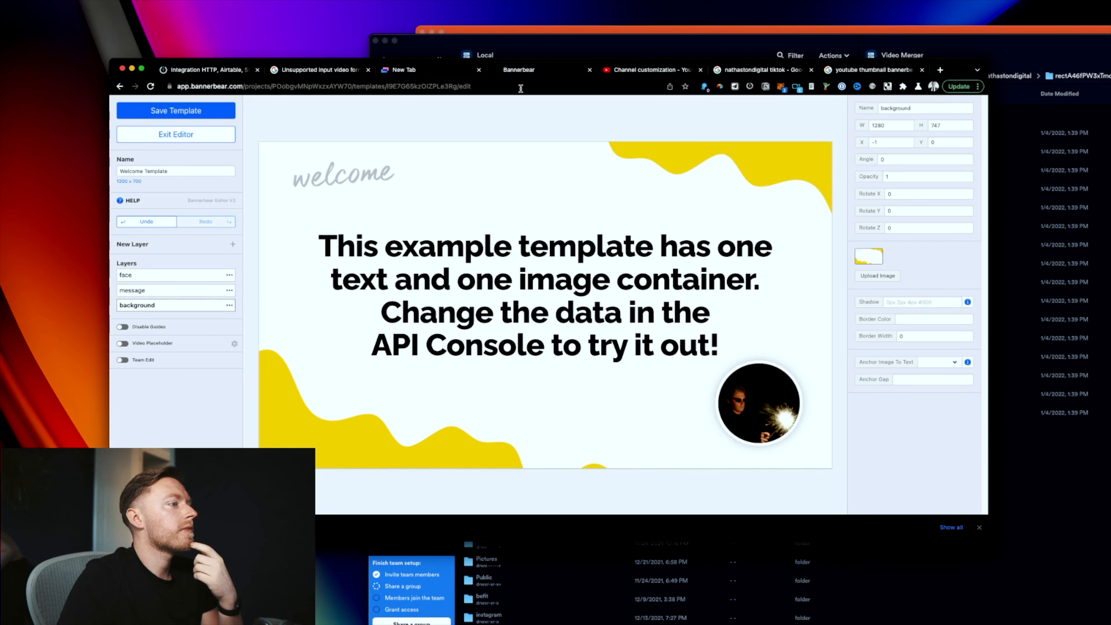
click(491, 297)
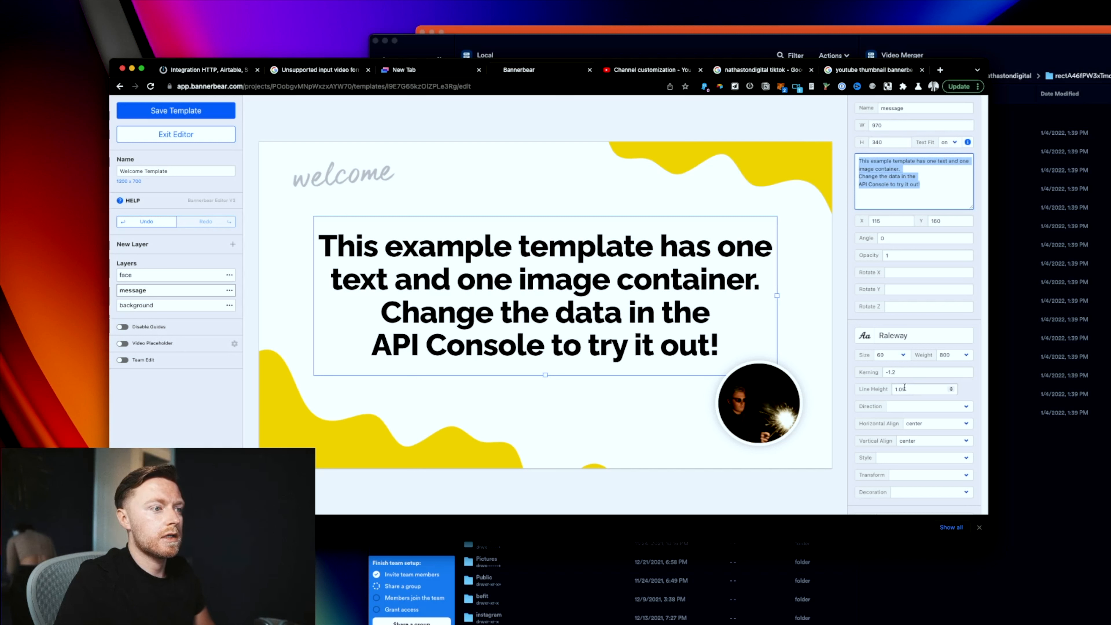
text(Daily Vlog Example: 124124)
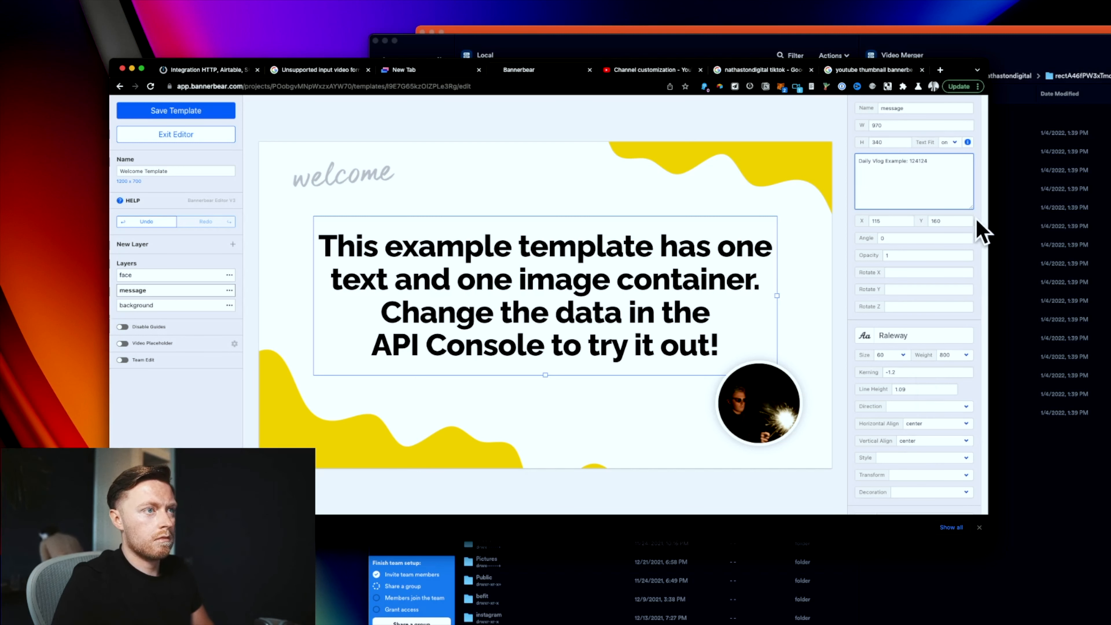
click(611, 300)
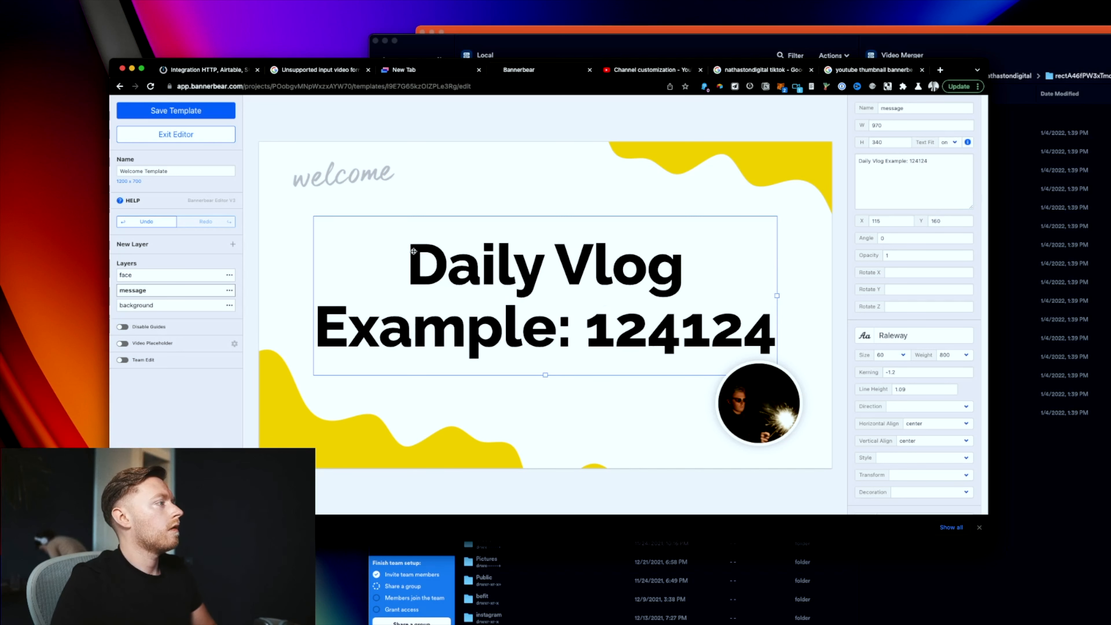
click(186, 114)
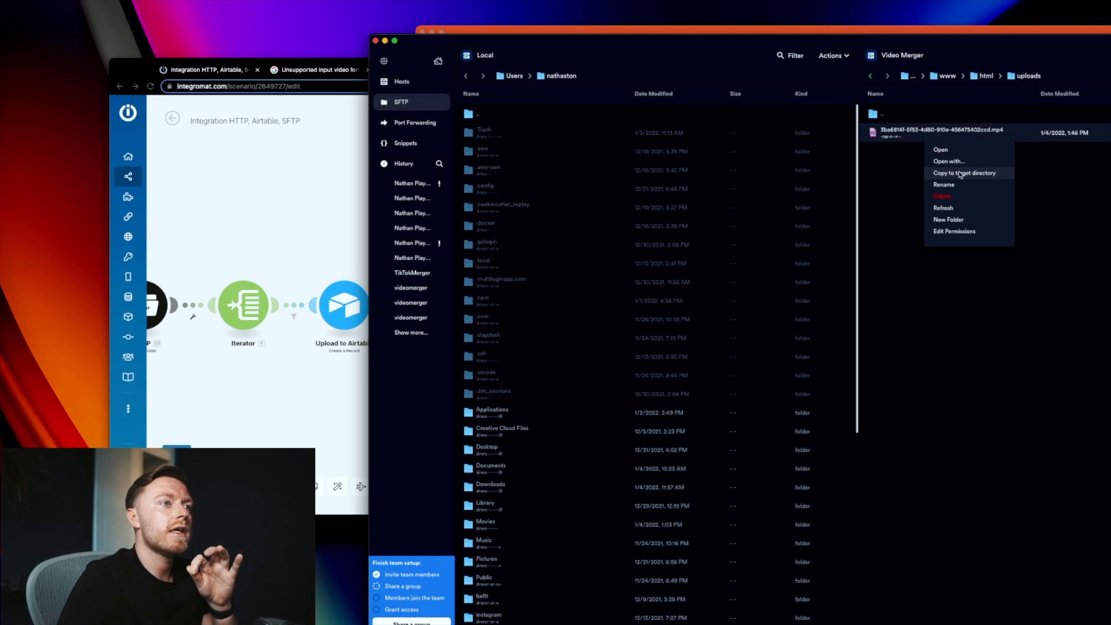
Step: Copy the merged .mp4 from the server's uploads folder into the local home folder
click(960, 174)
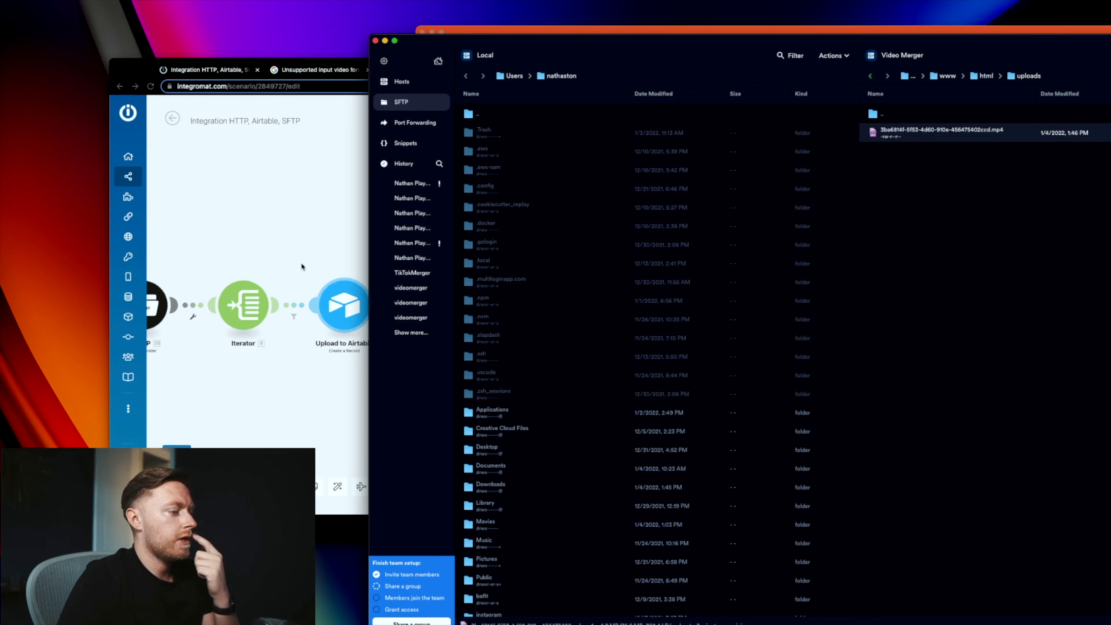
click(309, 247)
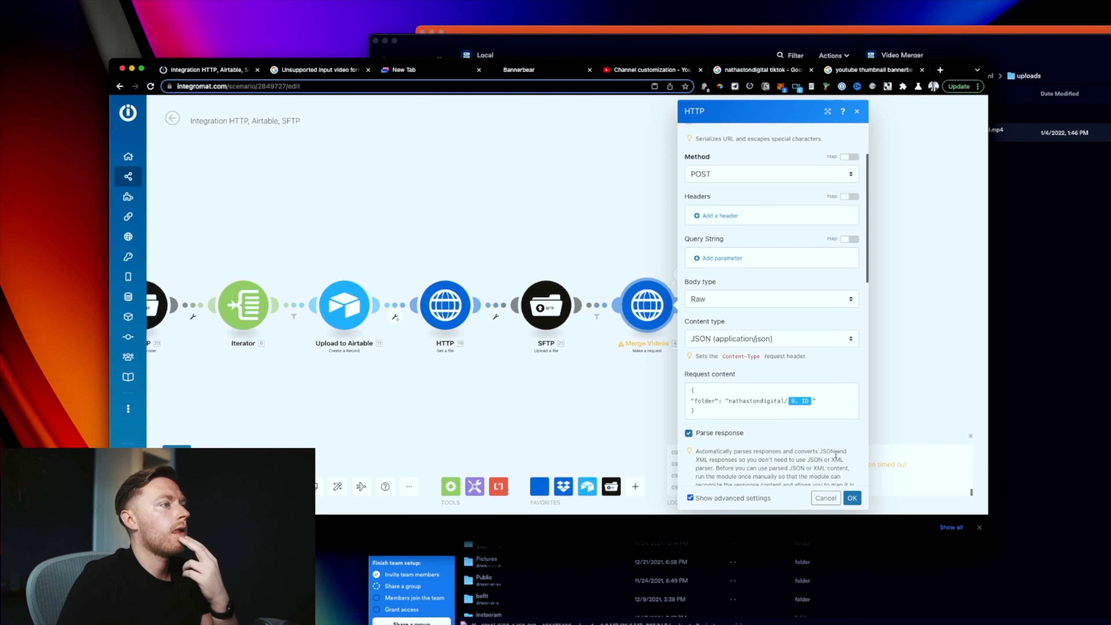
Step: Add a Bannerbear Create an Image module after Merge Videos, using the existing connection and Welcome Template
click(1047, 359)
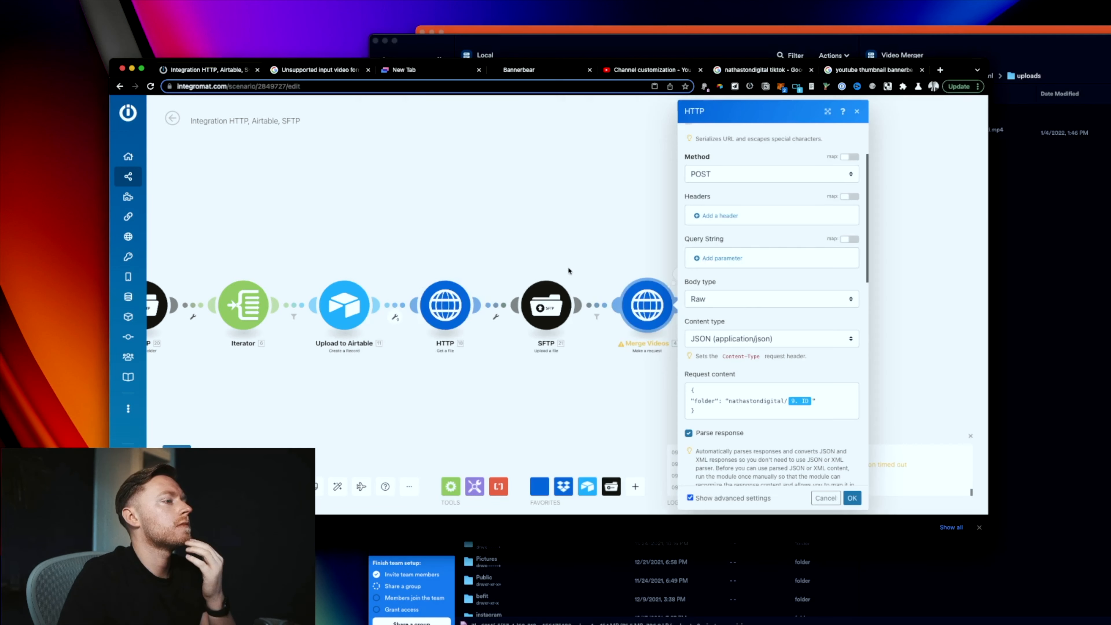
click(650, 268)
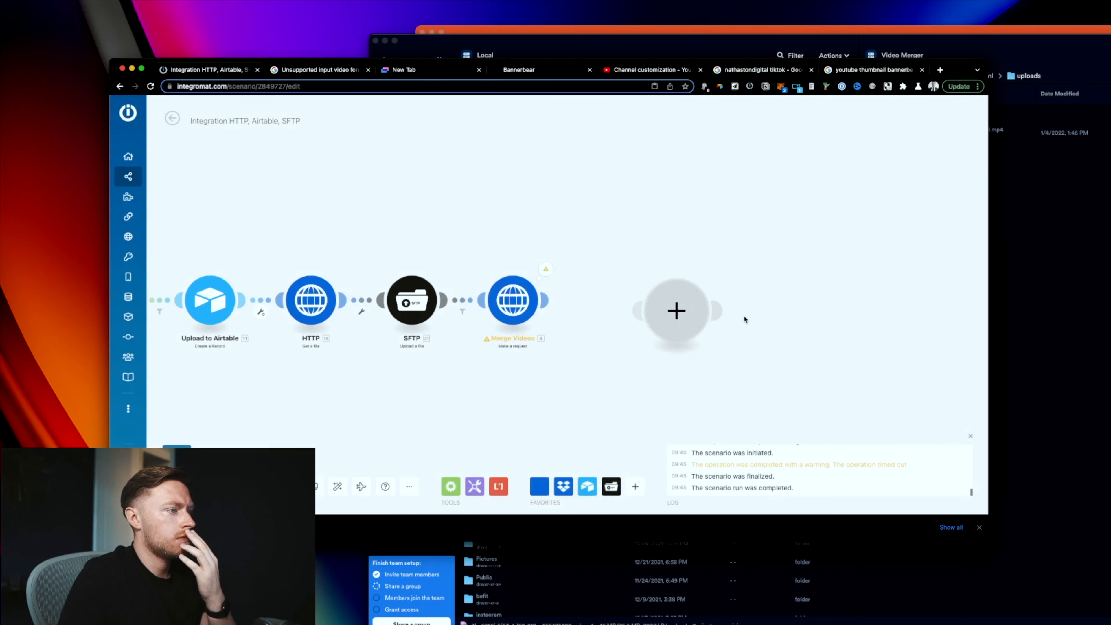
click(701, 313)
text(banner)
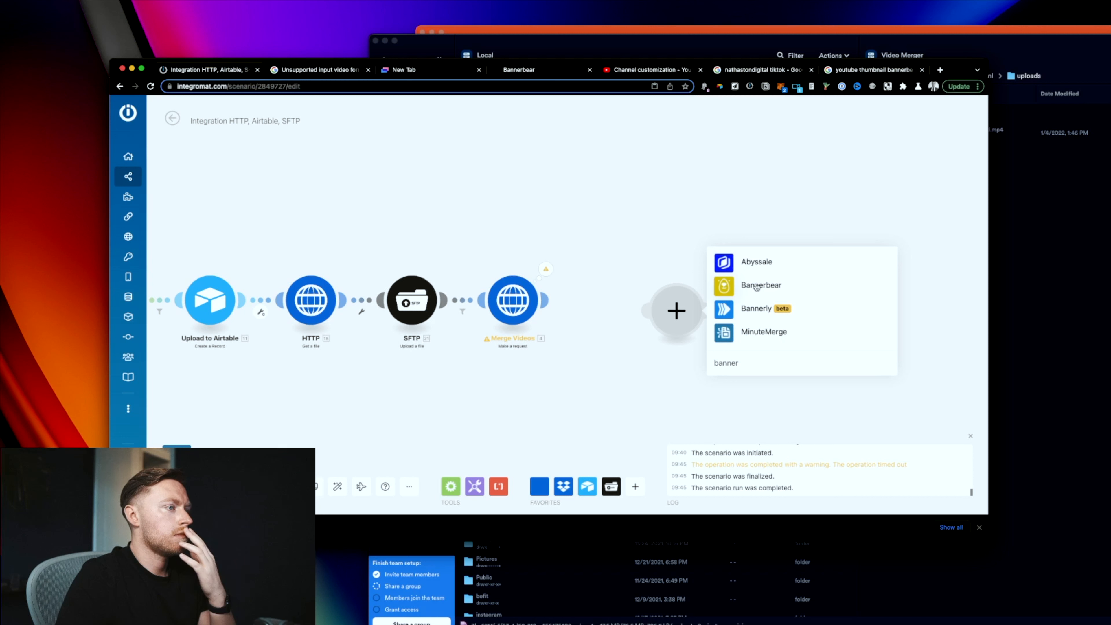
click(757, 285)
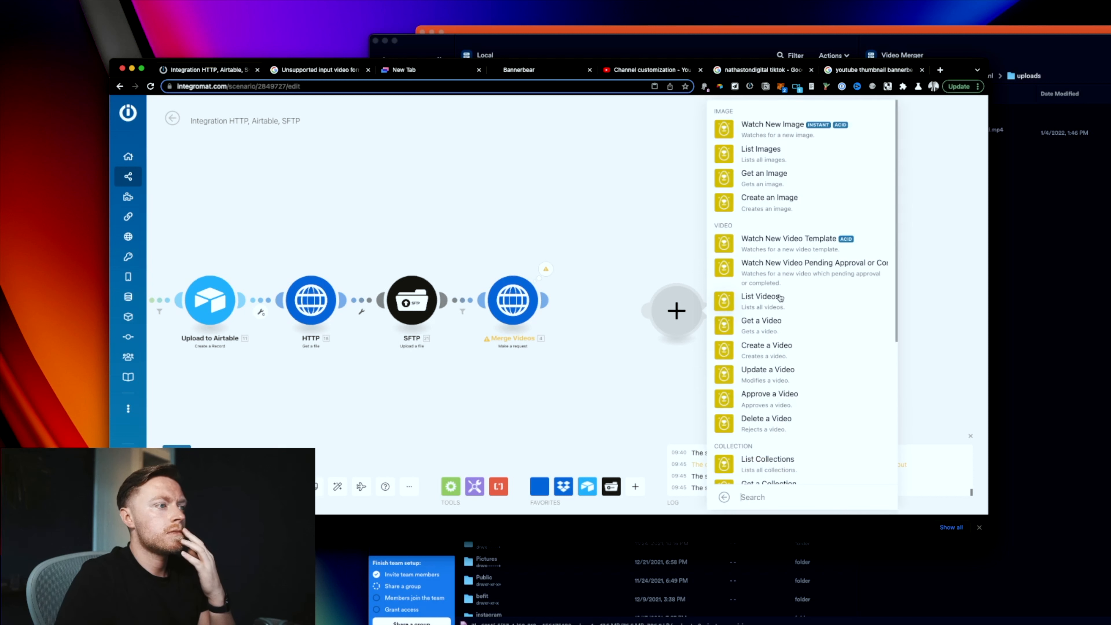
click(793, 200)
click(807, 350)
click(765, 303)
click(765, 303)
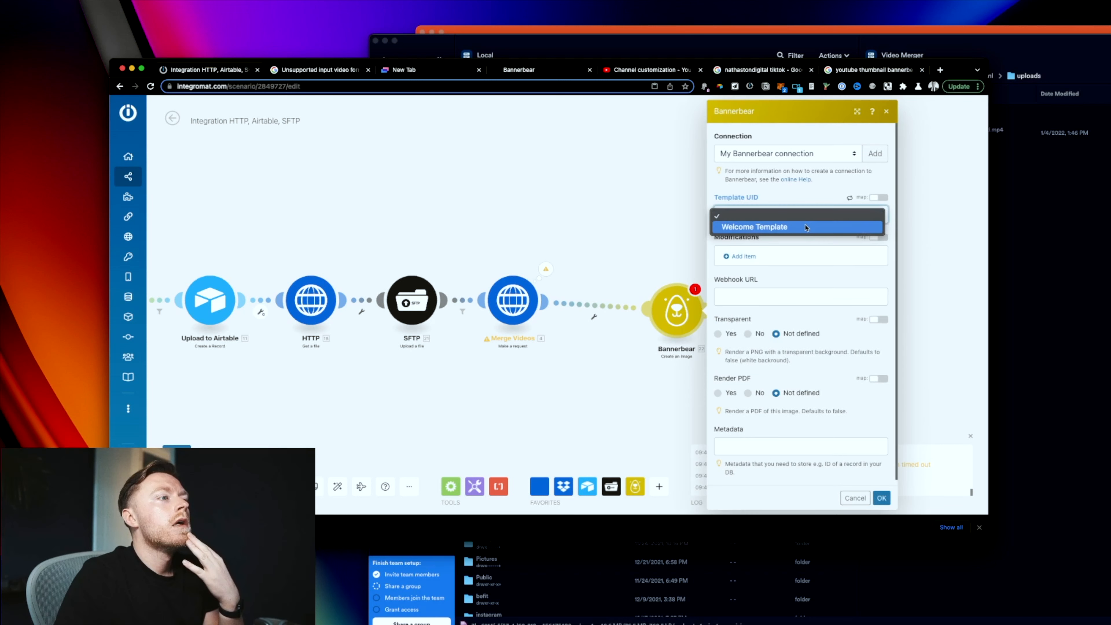
click(795, 283)
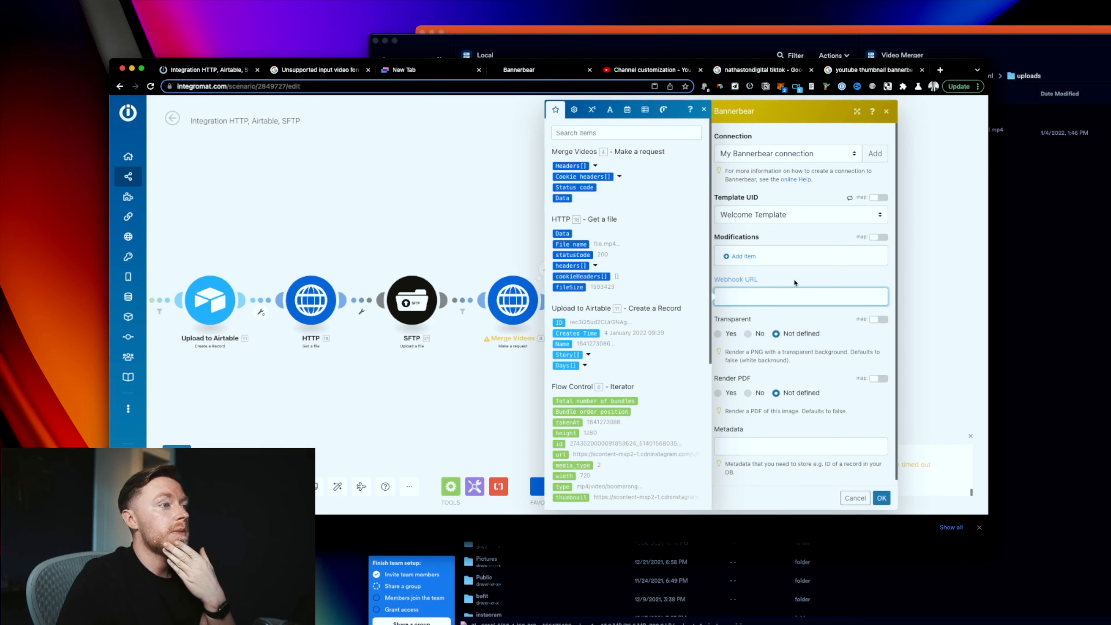
click(811, 282)
Step: Open the Welcome Template's API Console on the Bannerbear site
click(519, 69)
scroll(609, 312, down, 1)
click(716, 201)
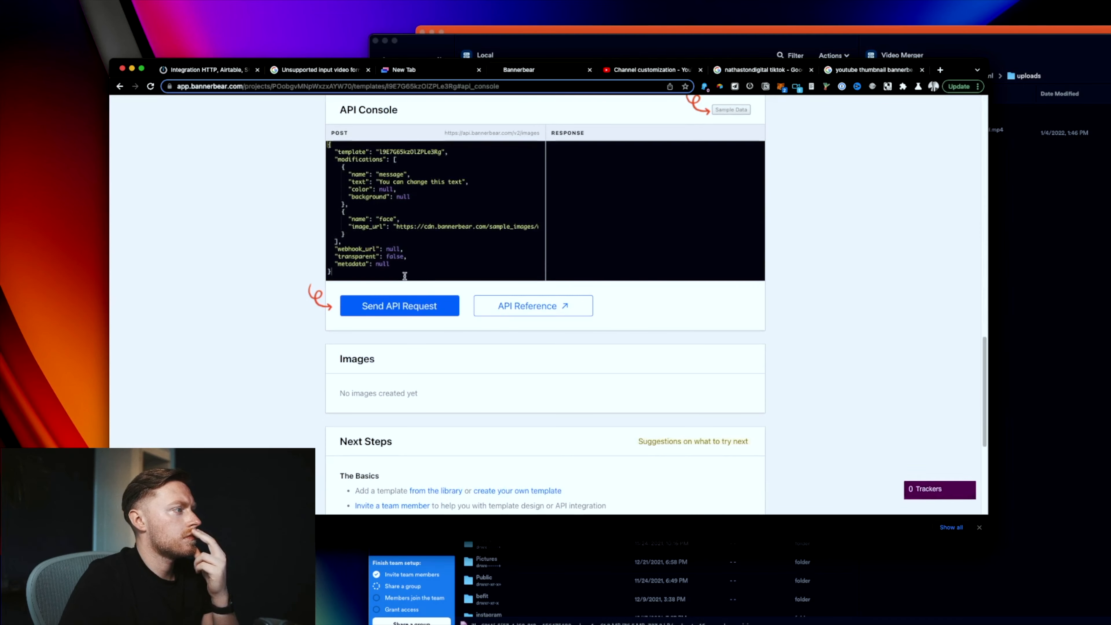
Step: Copy the sample POST request JSON from Bannerbear's API Console and go back to Integromat
scroll(410, 279, up, 1)
drag(350, 303, 327, 180)
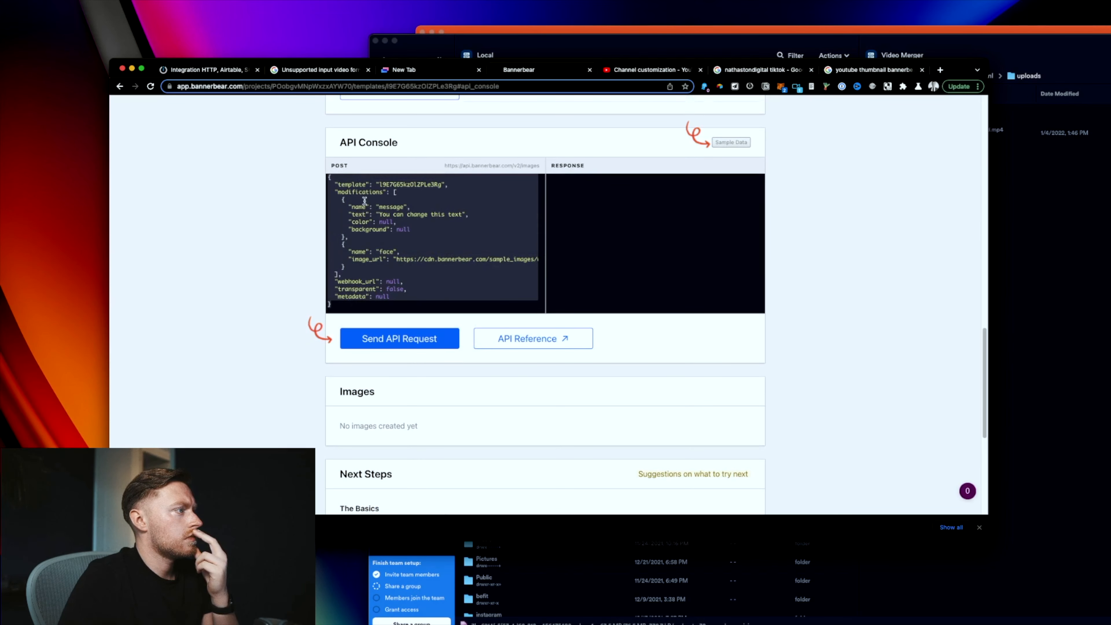
right_click(358, 206)
click(499, 283)
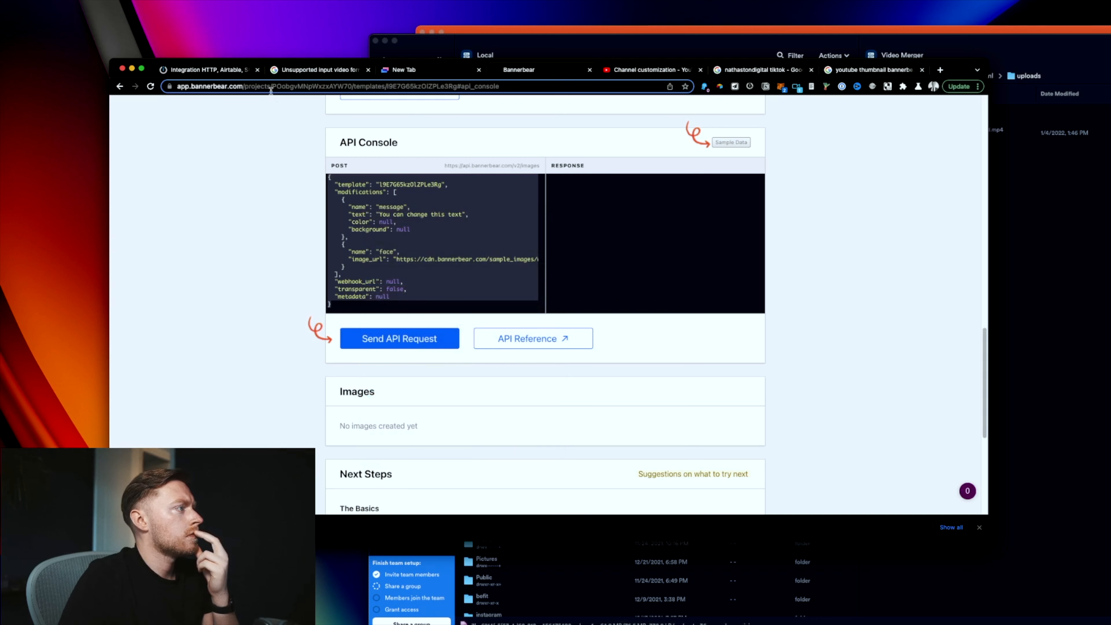
click(228, 70)
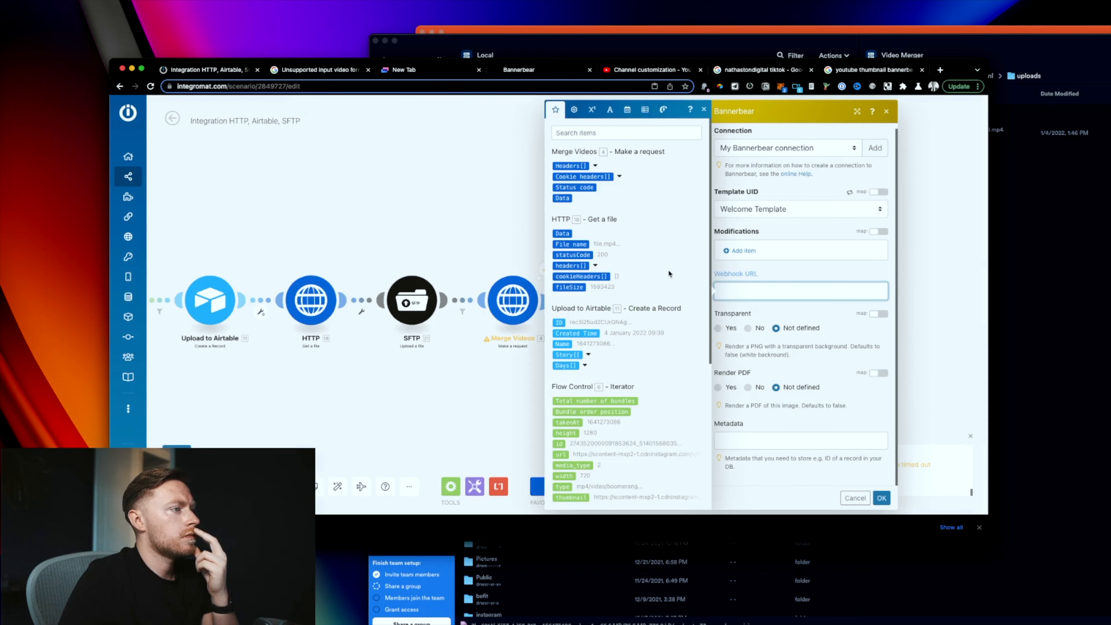
Step: Start a template modification in the Bannerbear module, checking the API Console for the layer names
click(740, 250)
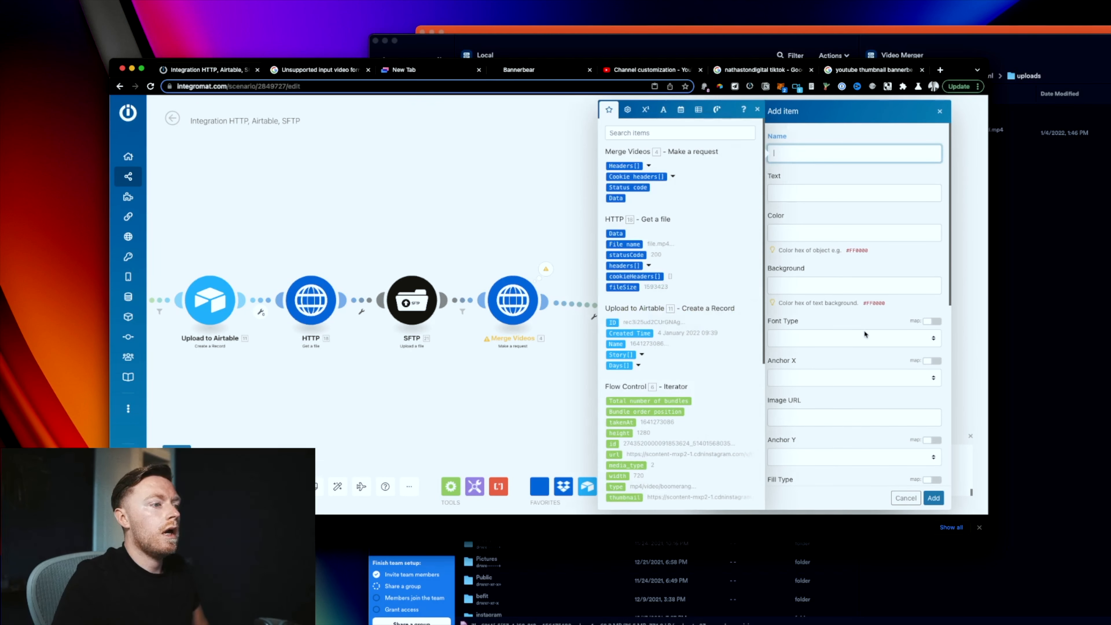
click(519, 70)
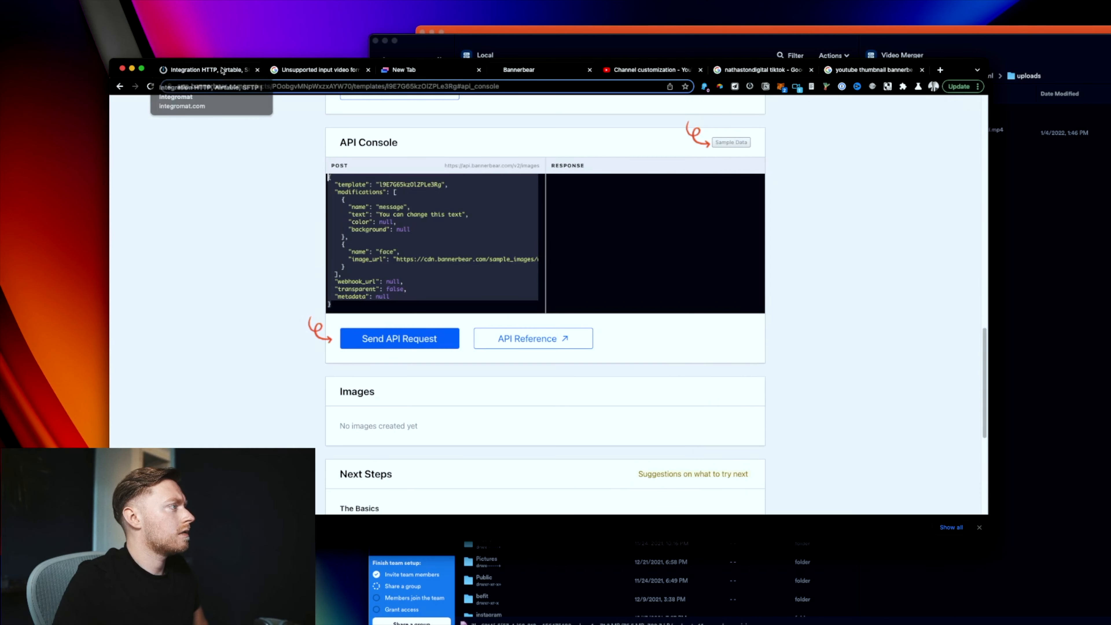
click(206, 70)
scroll(889, 308, down, 10)
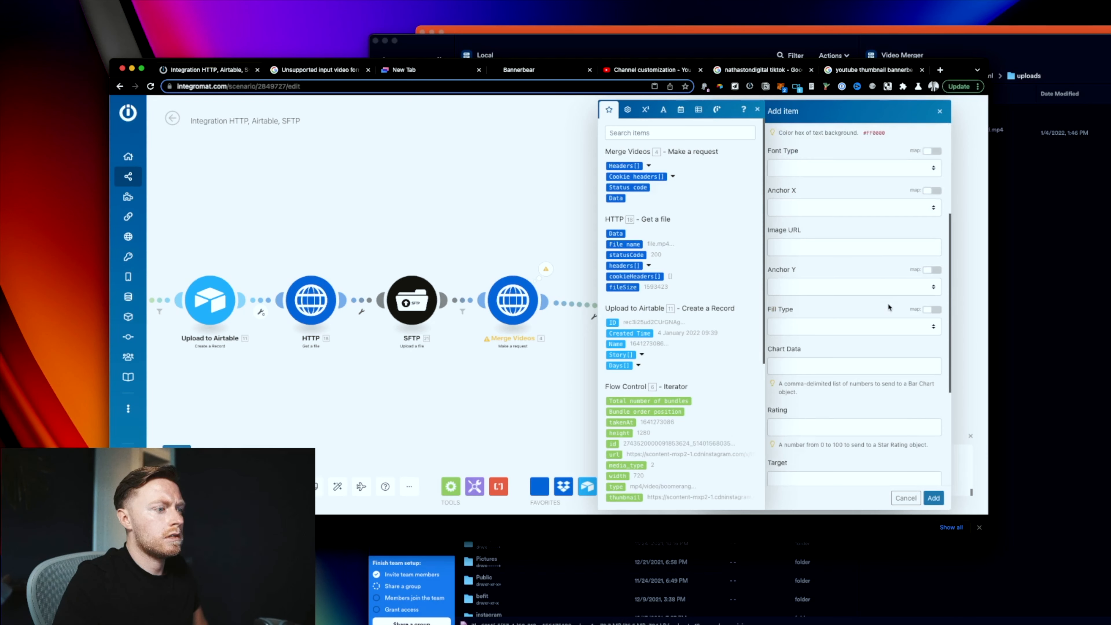
click(906, 498)
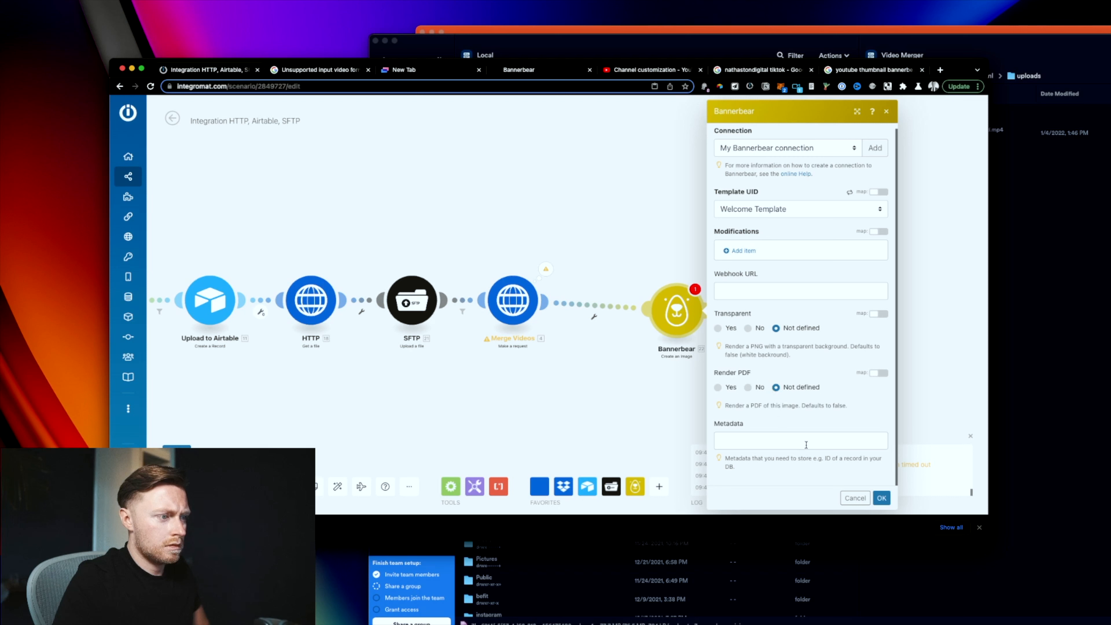
click(743, 250)
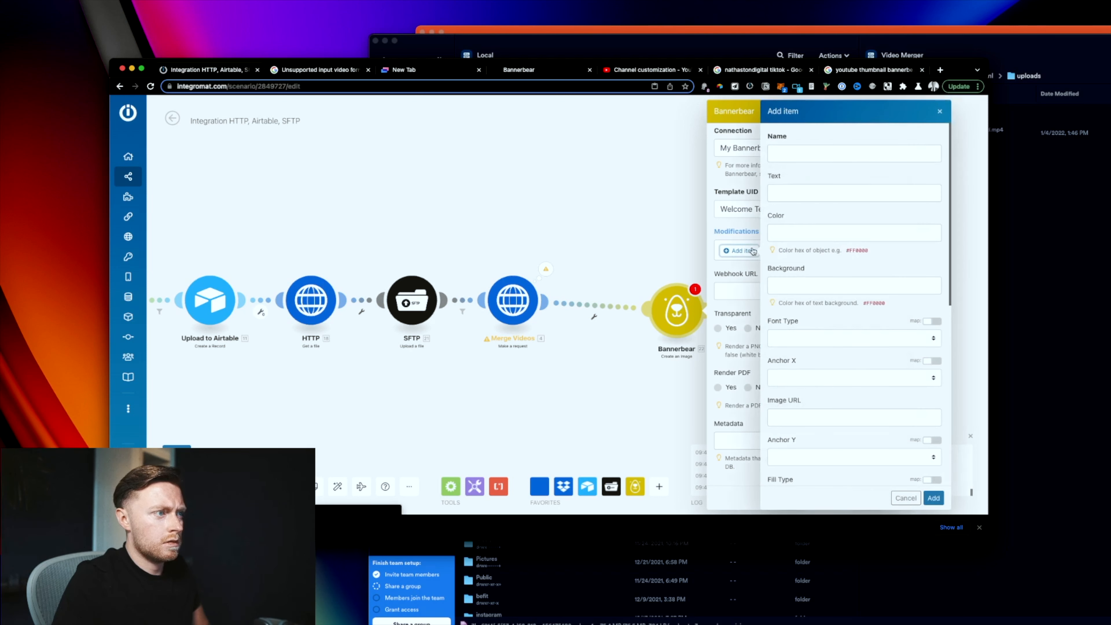
click(339, 74)
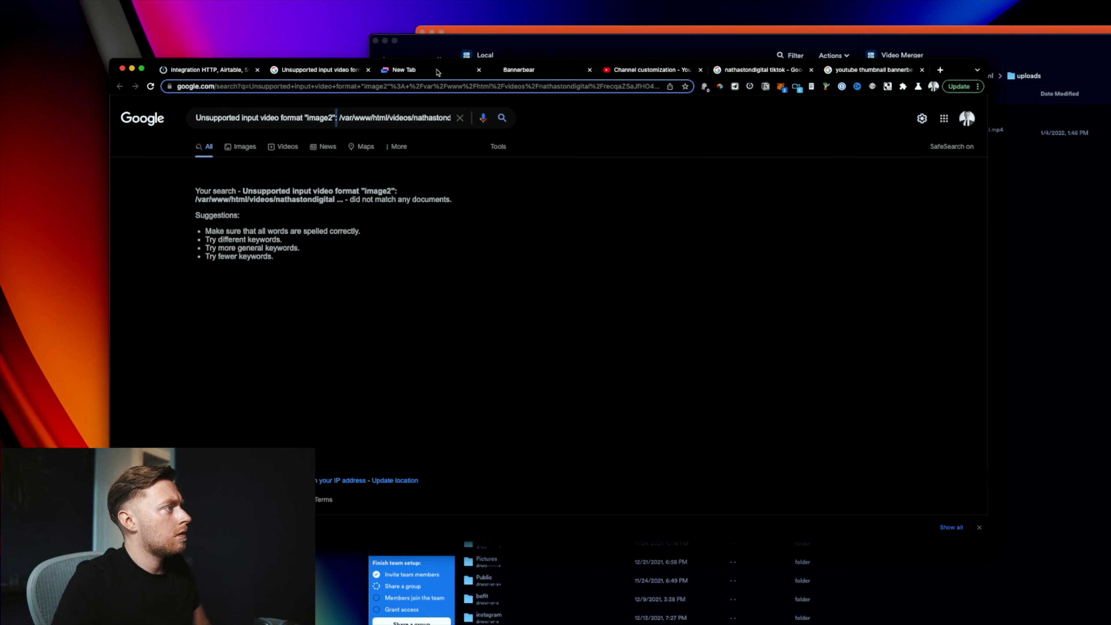
click(438, 73)
click(536, 70)
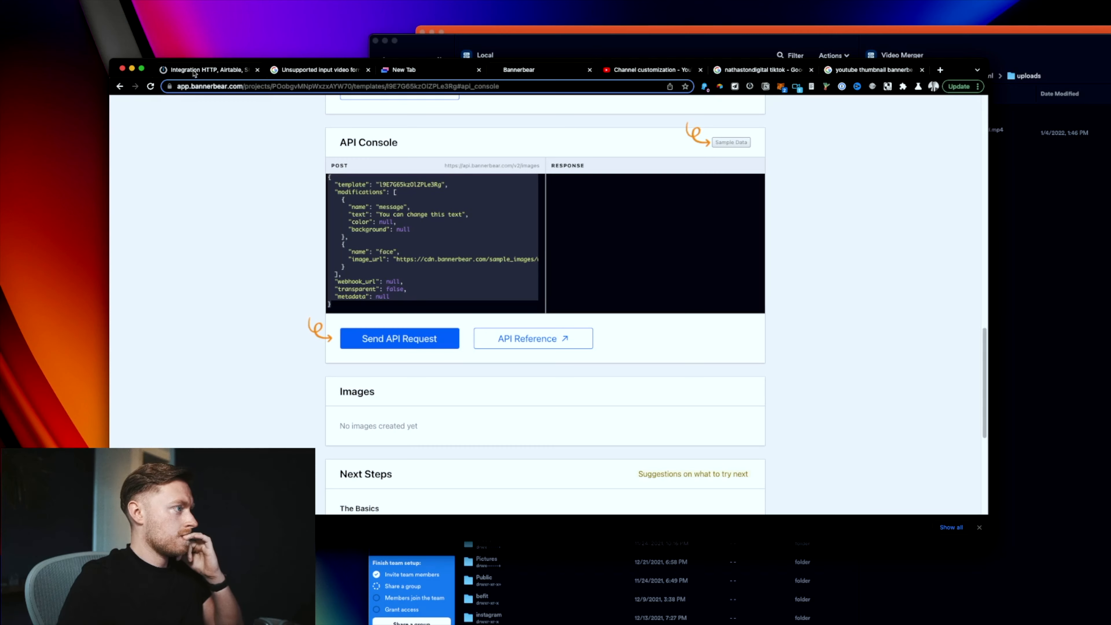
click(206, 70)
Step: Add a 'message' modification with text 'Entrepreneur Daily Vlog:' plus the day record's Name, and confirm
click(801, 151)
text(message)
key(Tab)
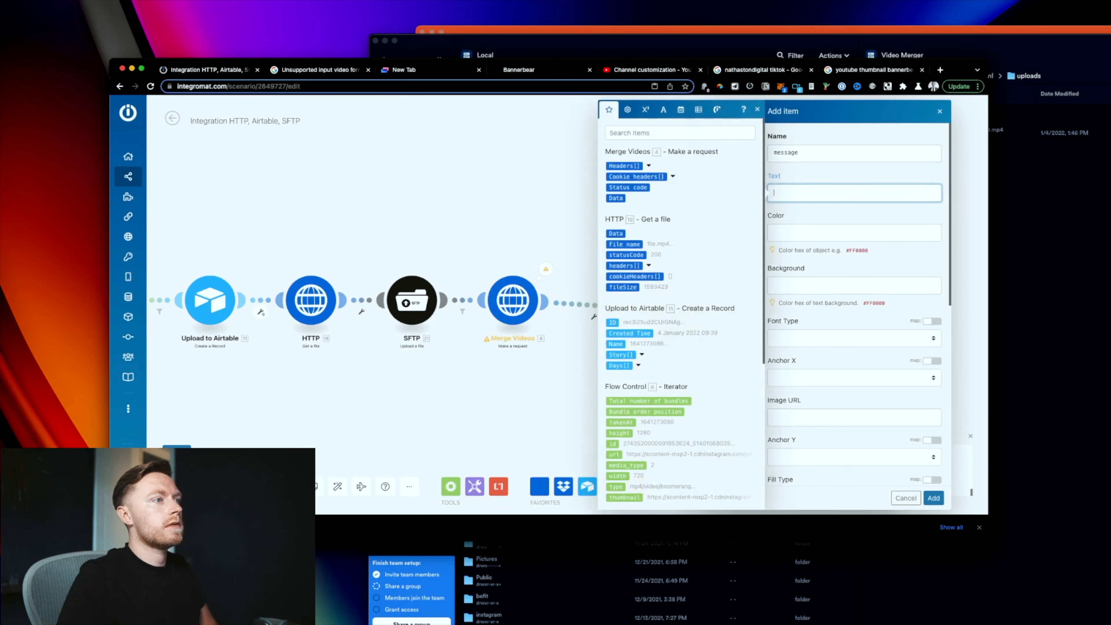
text(DAily)
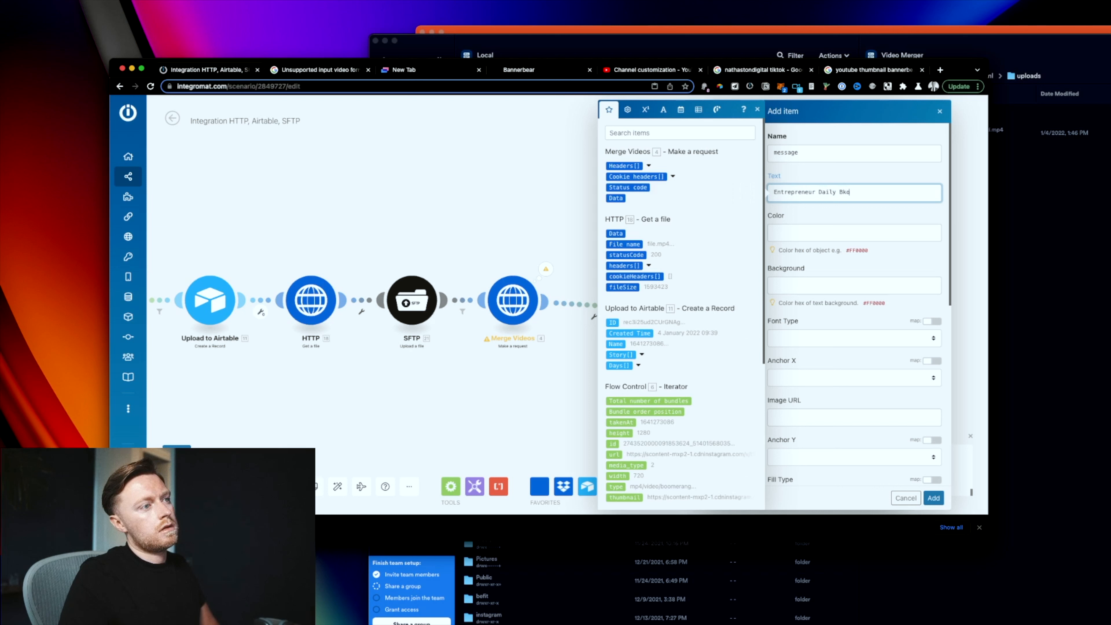
text(Vlog:)
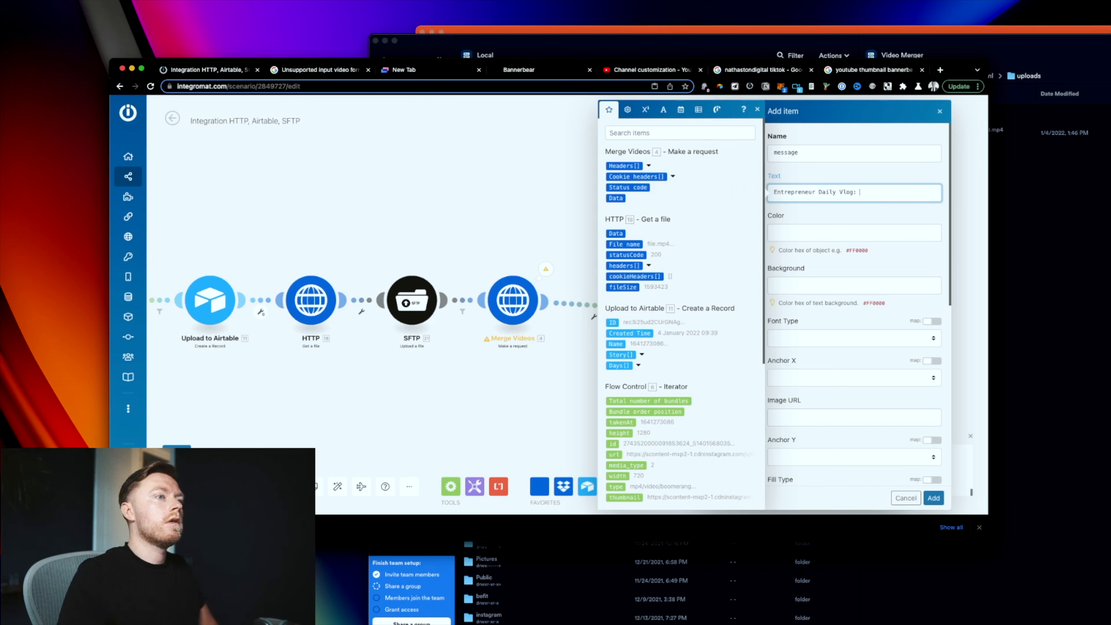
scroll(718, 305, down, 5)
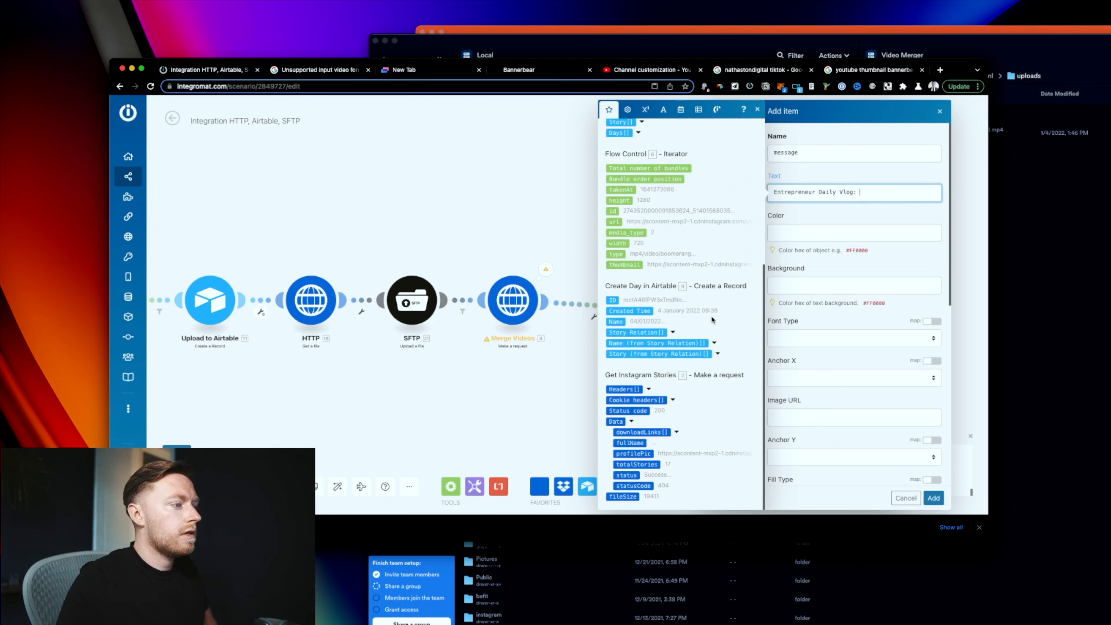
click(616, 321)
scroll(852, 350, down, 6)
scroll(852, 350, down, 2)
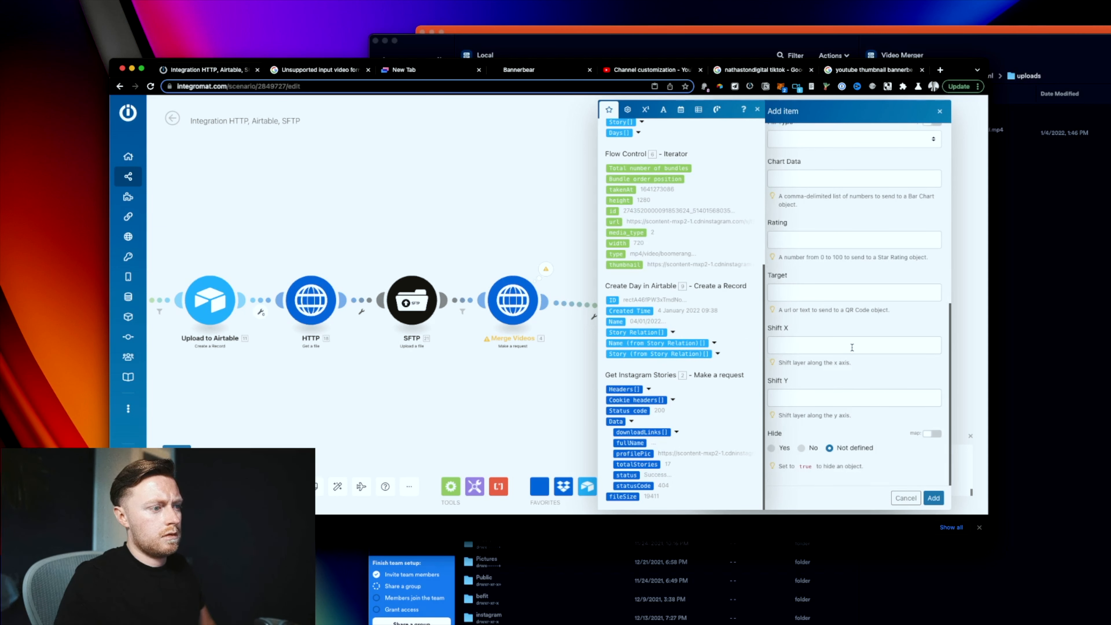
click(929, 499)
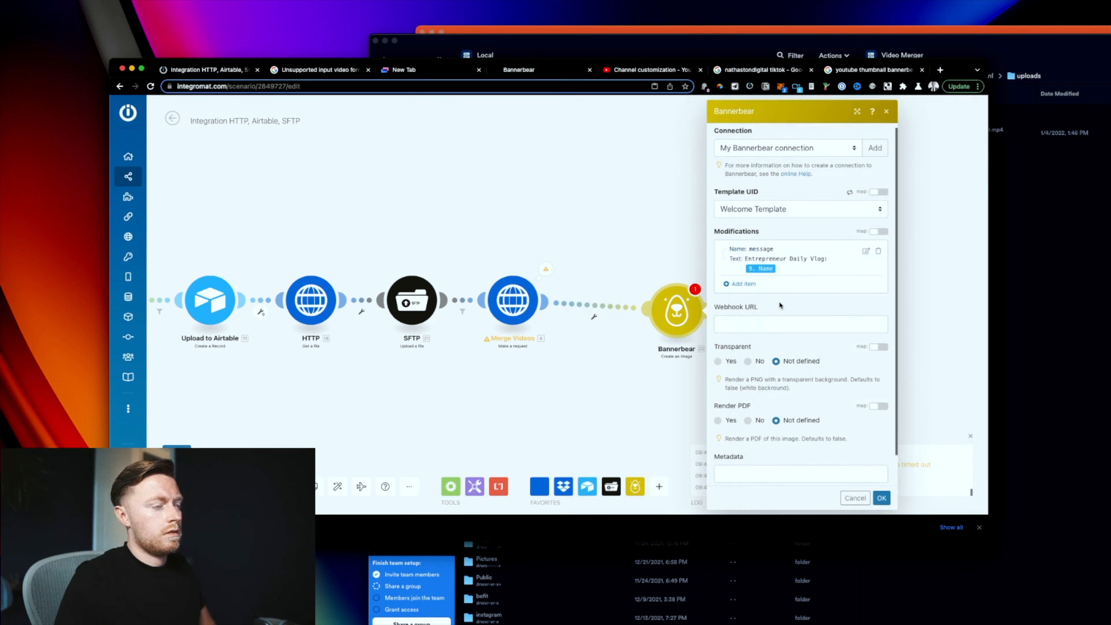
click(883, 498)
Step: Start adding a Webhooks module after Bannerbear, then discard it
click(728, 310)
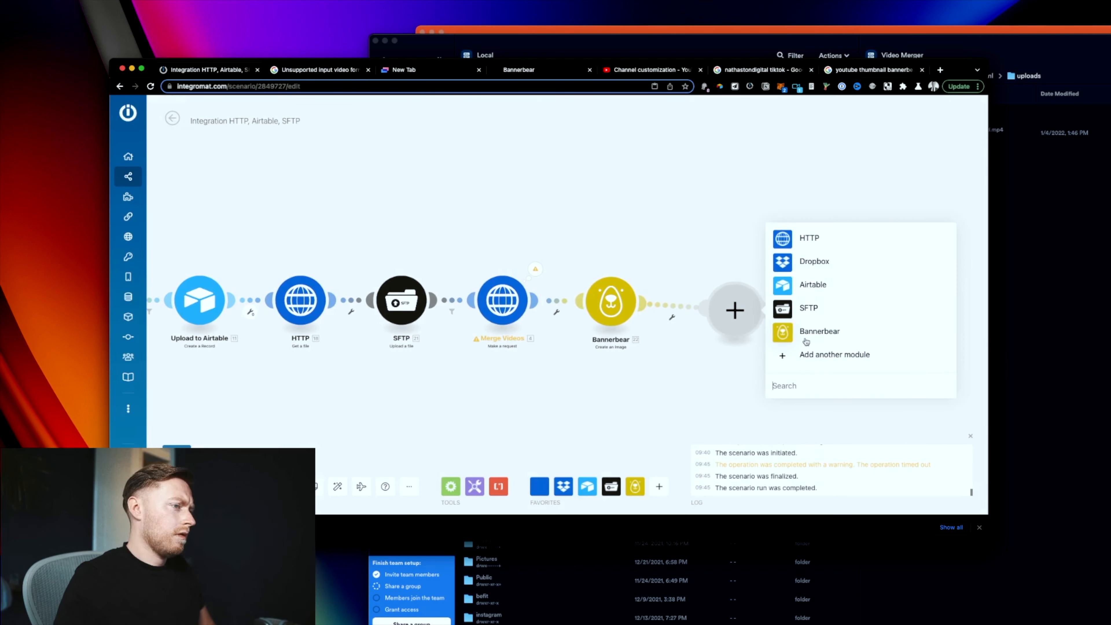
text(weboo)
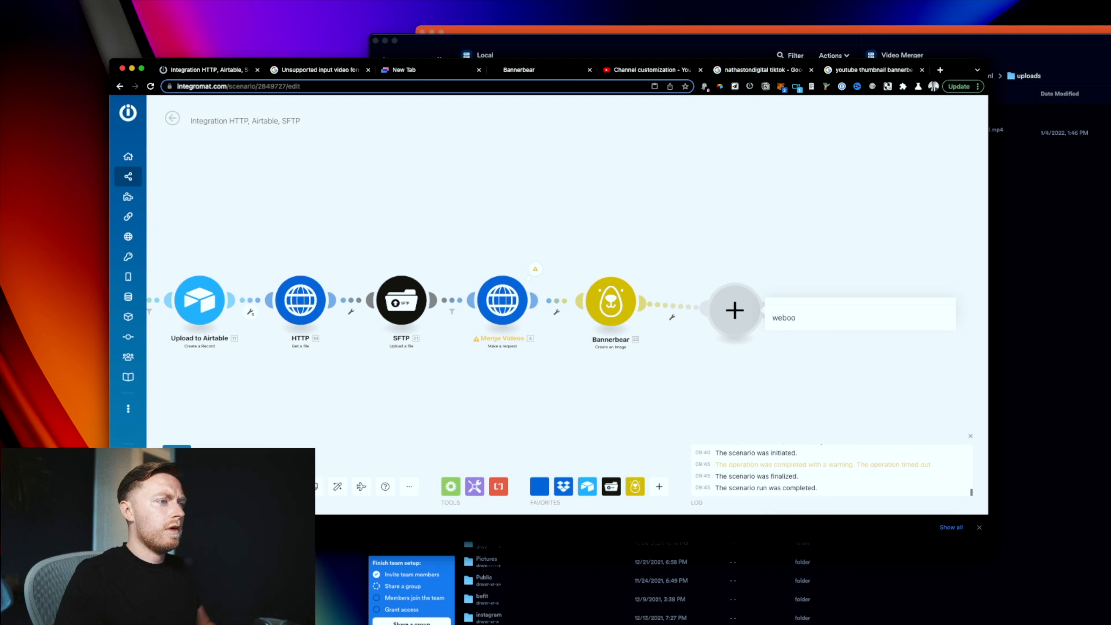
key(BackSpace)
key(BackSpace)
text(hook)
scroll(861, 315, down, 5)
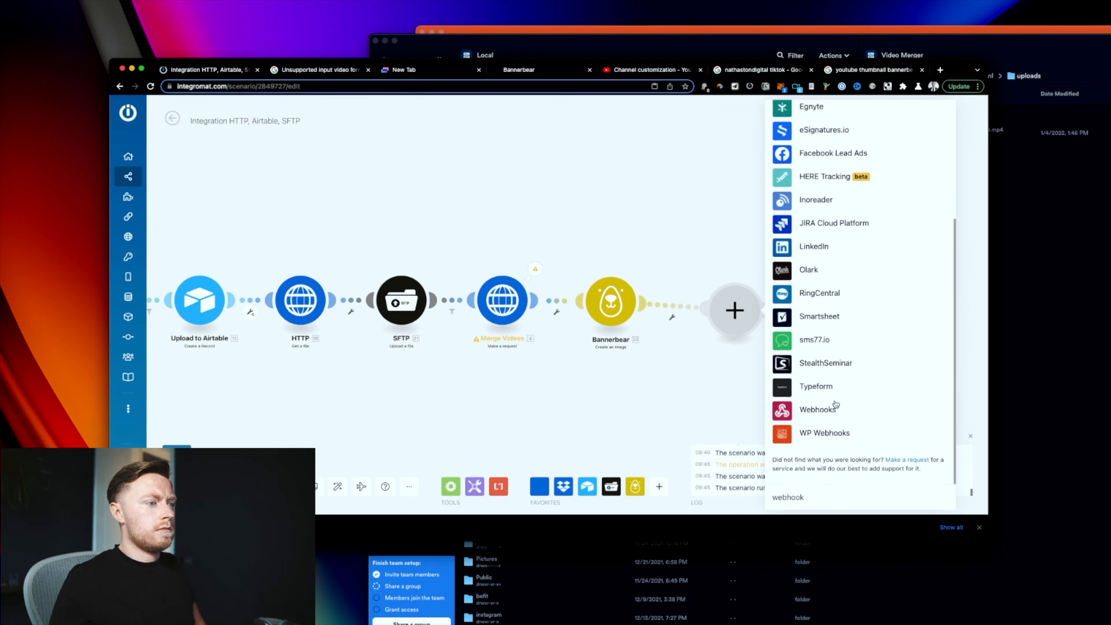
click(846, 409)
click(895, 413)
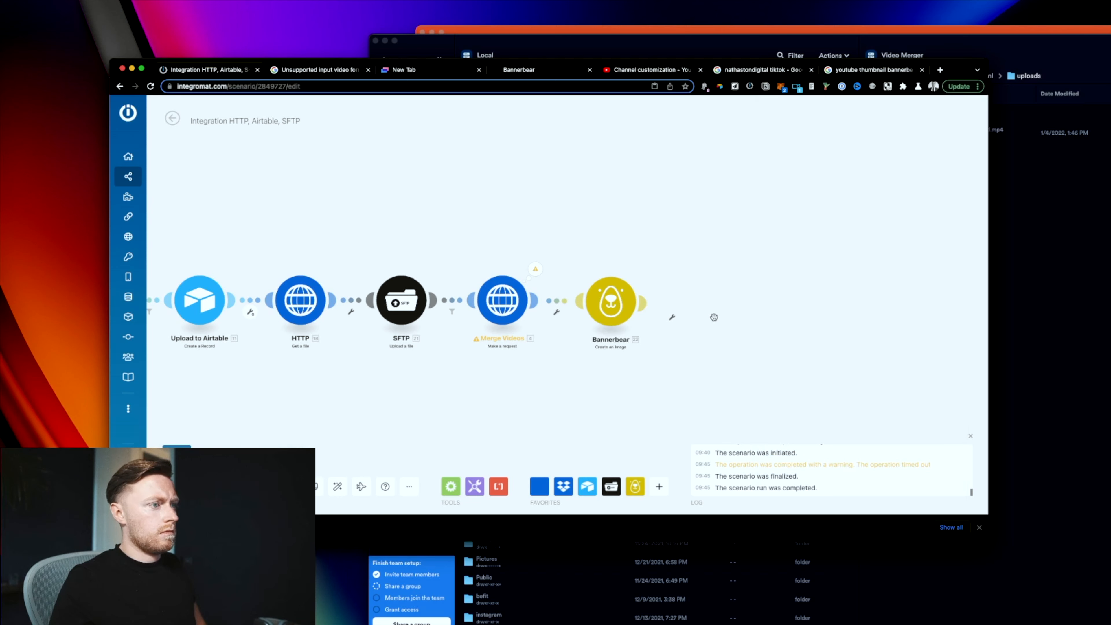
Step: Run only the Bannerbear module with test name 'test' and view its pending-image output
right_click(621, 306)
click(661, 333)
click(707, 367)
text(test)
click(783, 399)
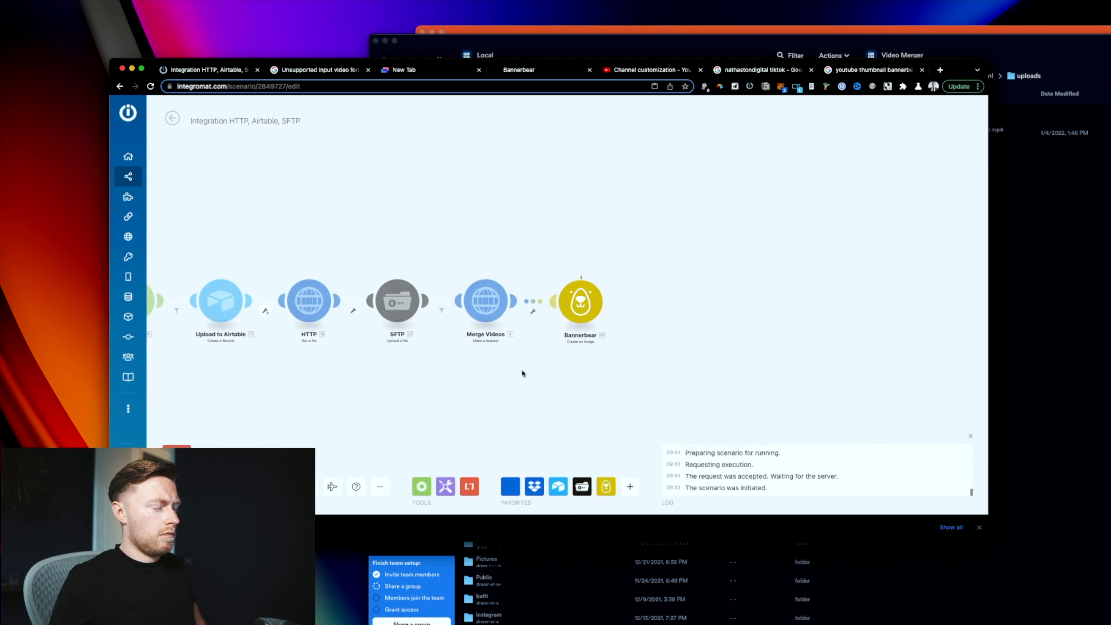
click(608, 274)
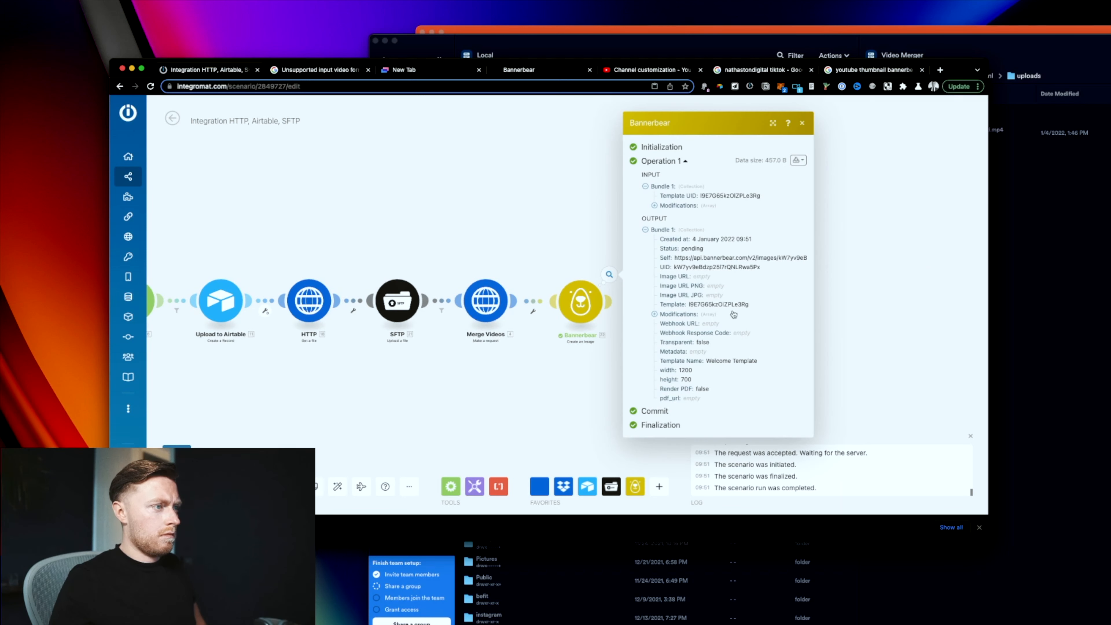
Step: Open the Bannerbear image's Self URL in a new browser tab
double_click(717, 258)
triple_click(719, 258)
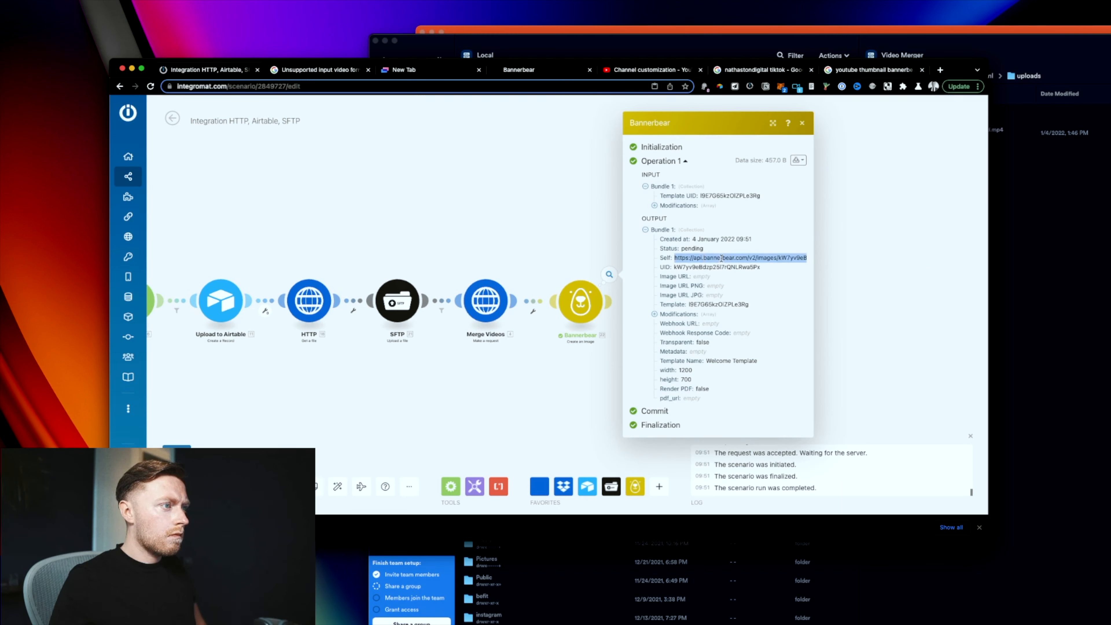
right_click(720, 258)
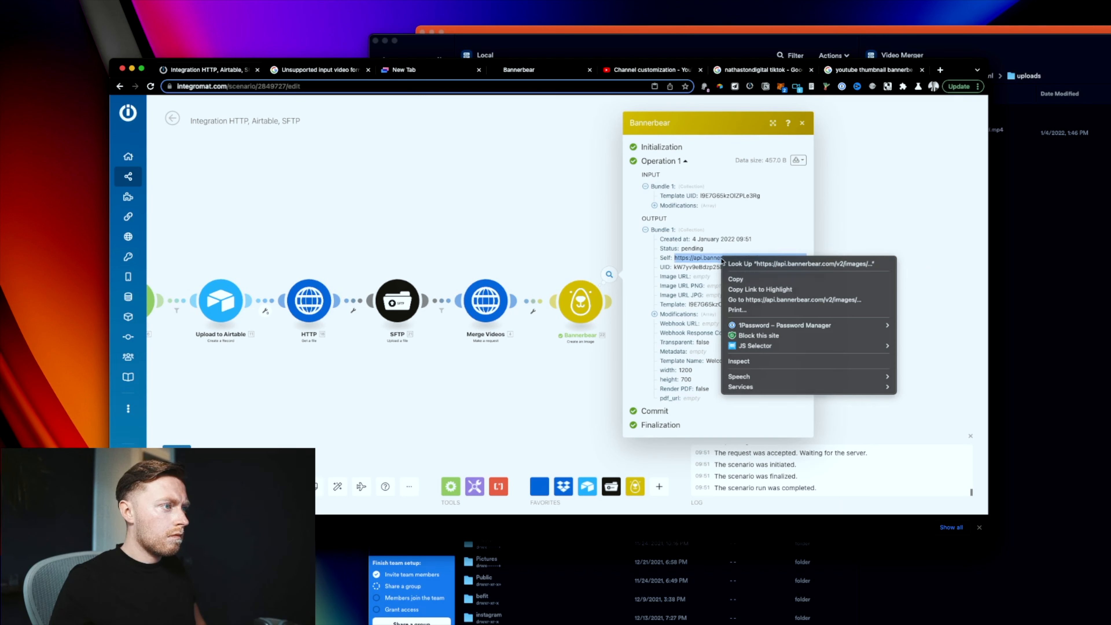
click(762, 300)
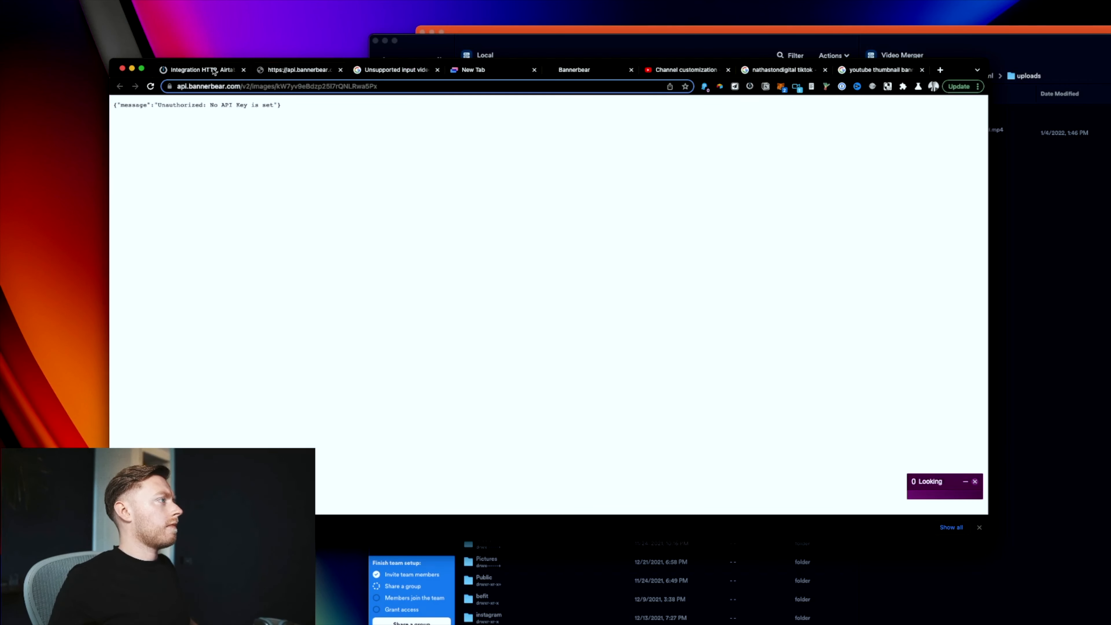
Step: Back in Integromat, recheck the Bannerbear settings and run output, then close them
click(214, 70)
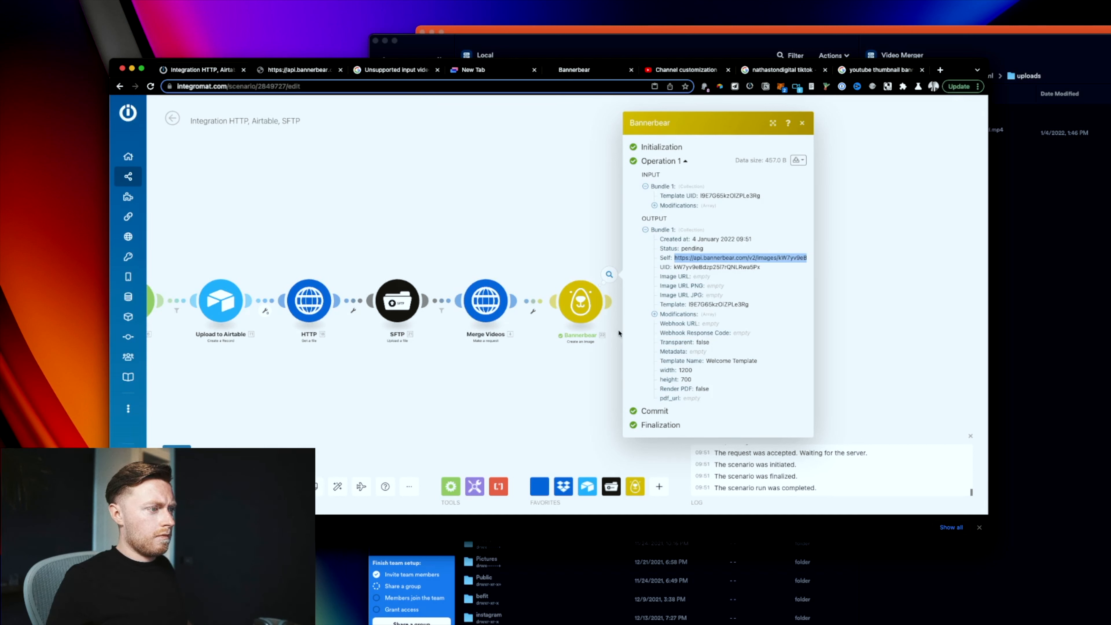
click(581, 301)
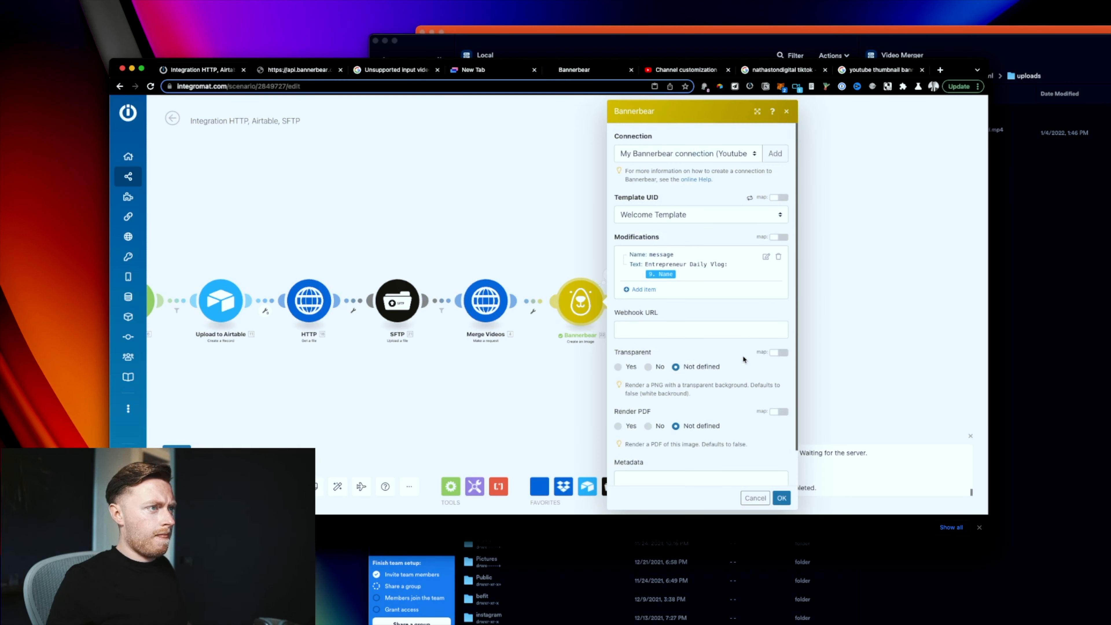
click(781, 497)
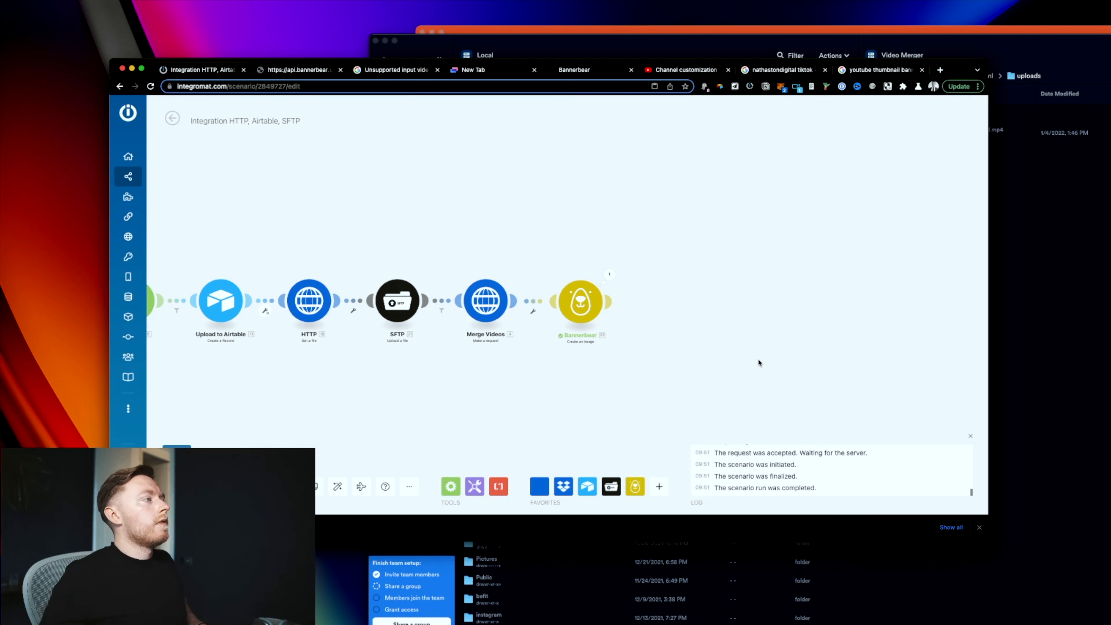
click(607, 276)
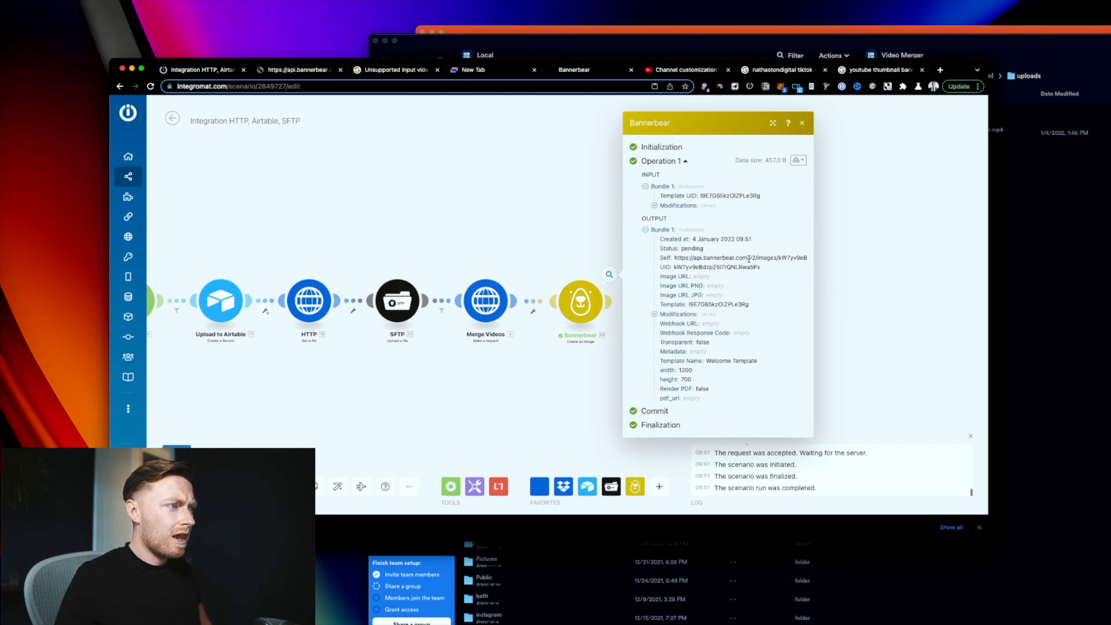
click(535, 253)
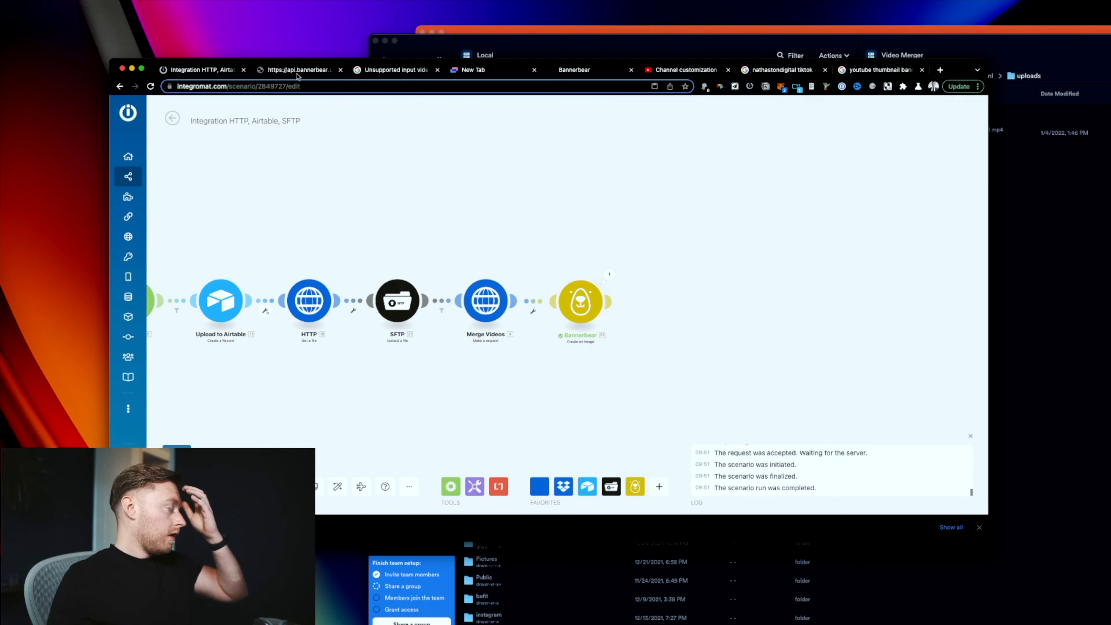
Step: Open the merged mp4 from Termius's local folder in a video player and centre it
click(1009, 255)
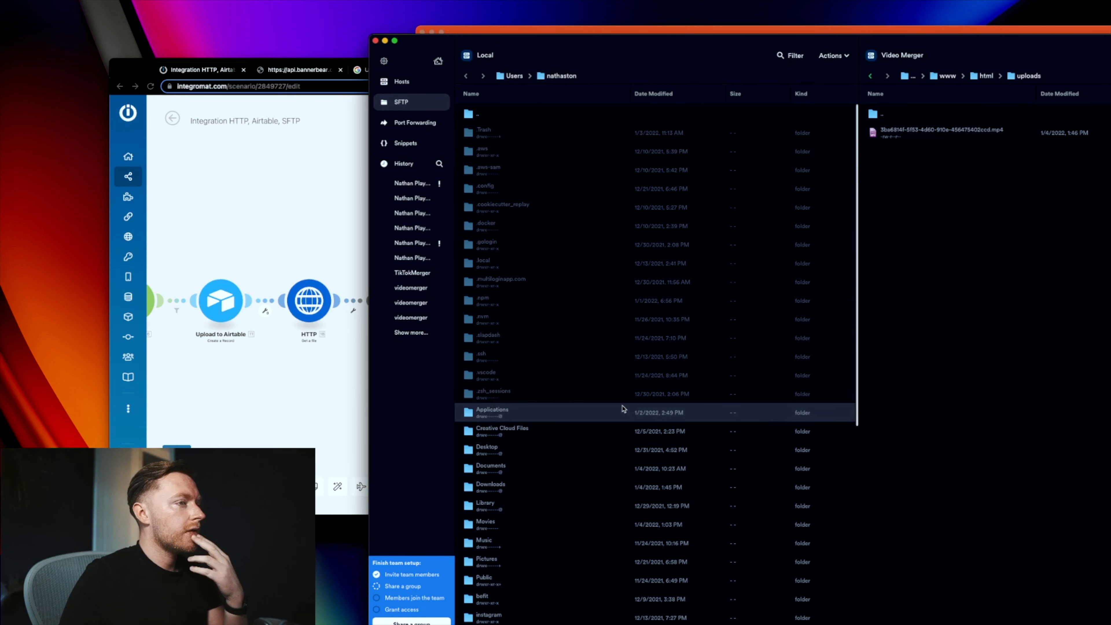
scroll(623, 420, down, 10)
right_click(567, 569)
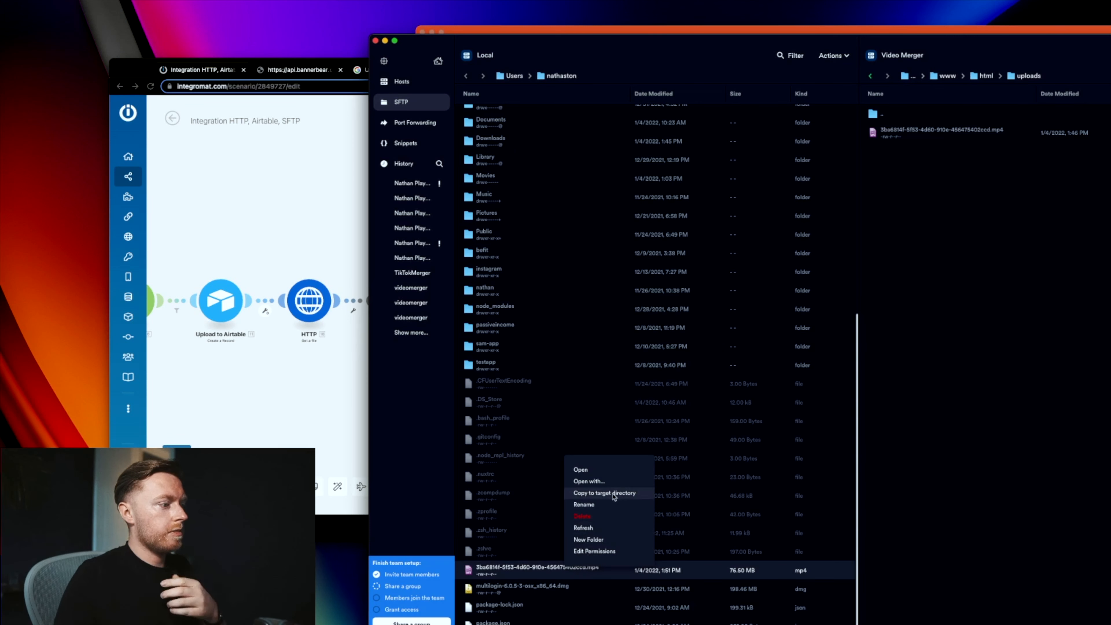
click(582, 469)
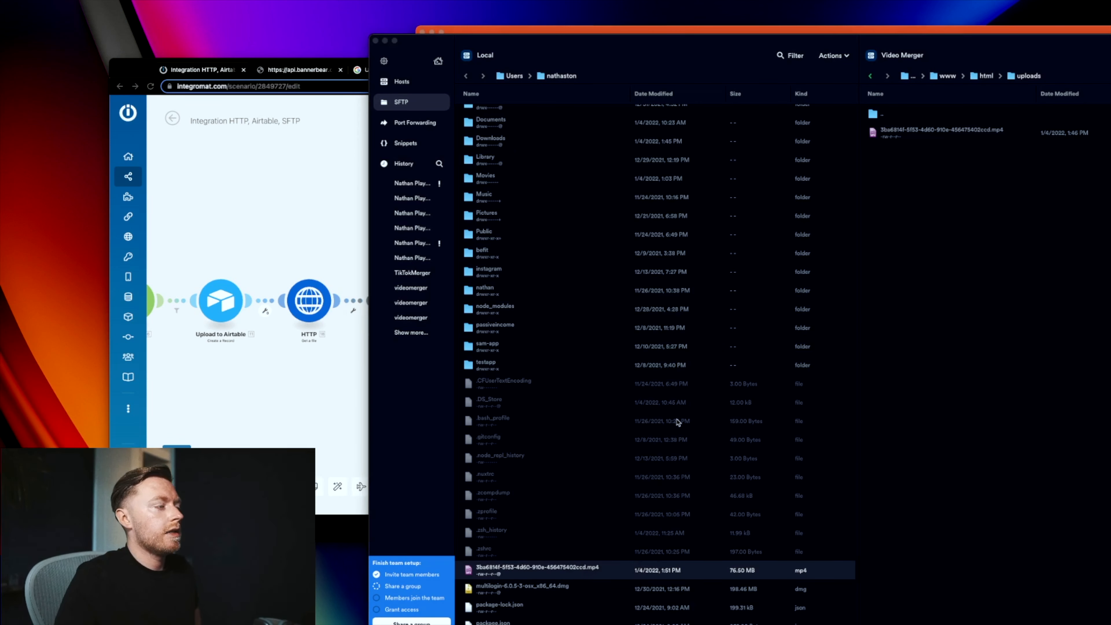
drag(145, 11, 728, 17)
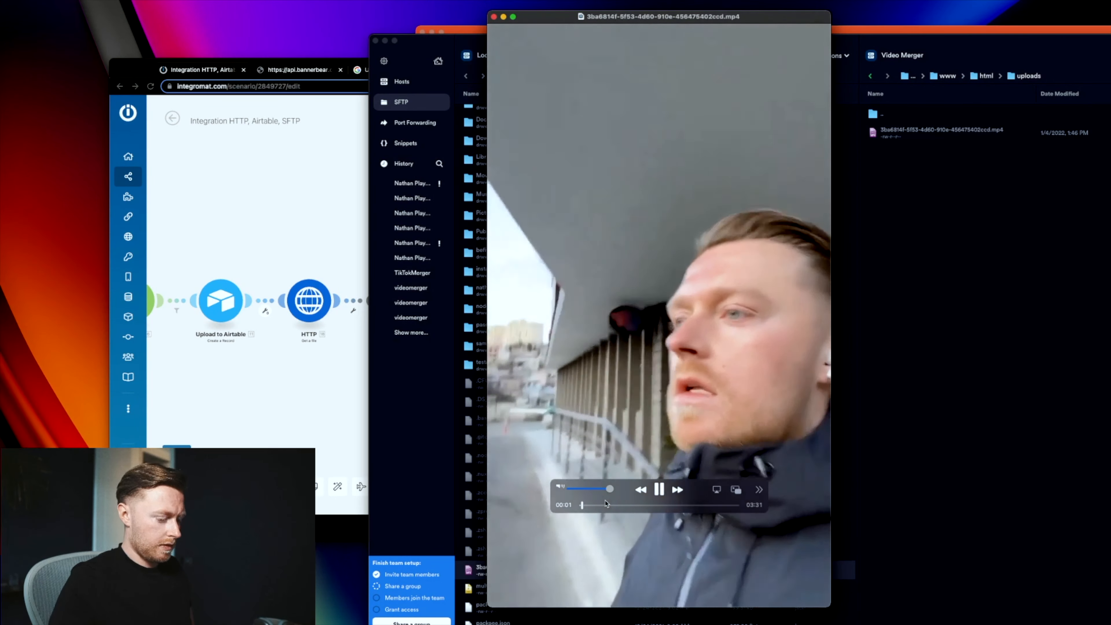
Step: Lower the volume, skip ahead through the merged video, then close the player
key(XF86AudioLowerVolume)
key(XF86AudioLowerVolume)
key(XF86AudioLowerVolume)
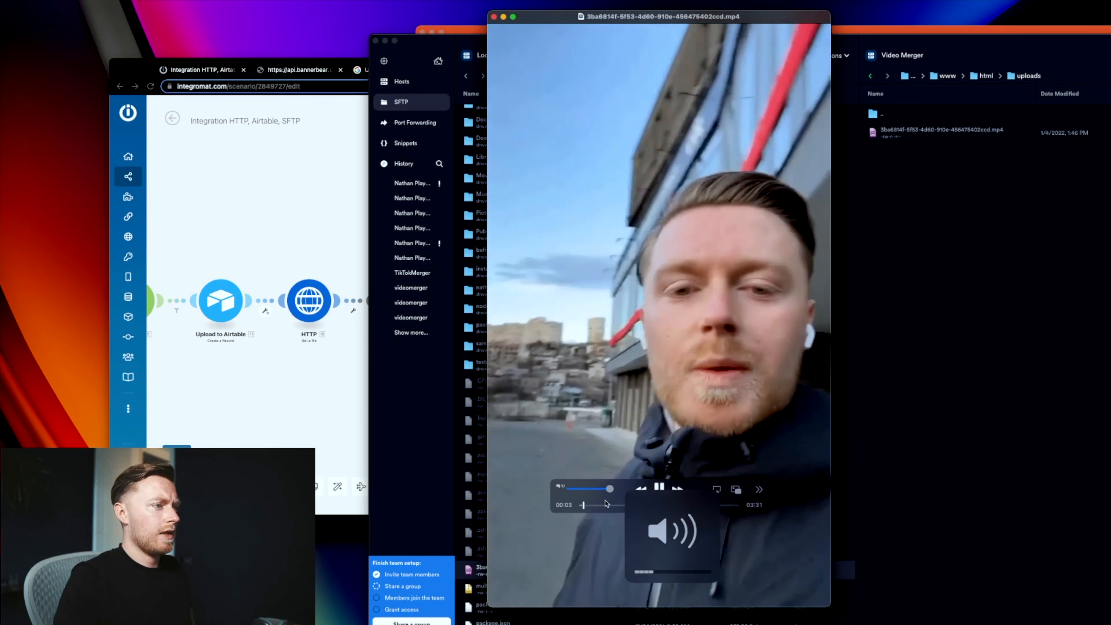
drag(584, 506, 729, 505)
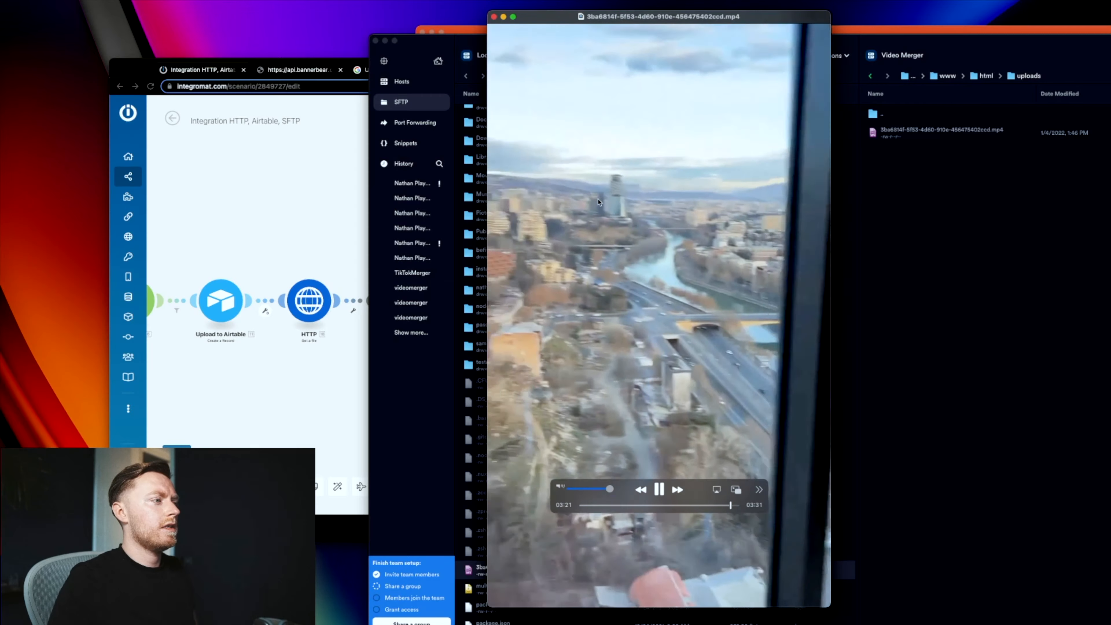
click(494, 17)
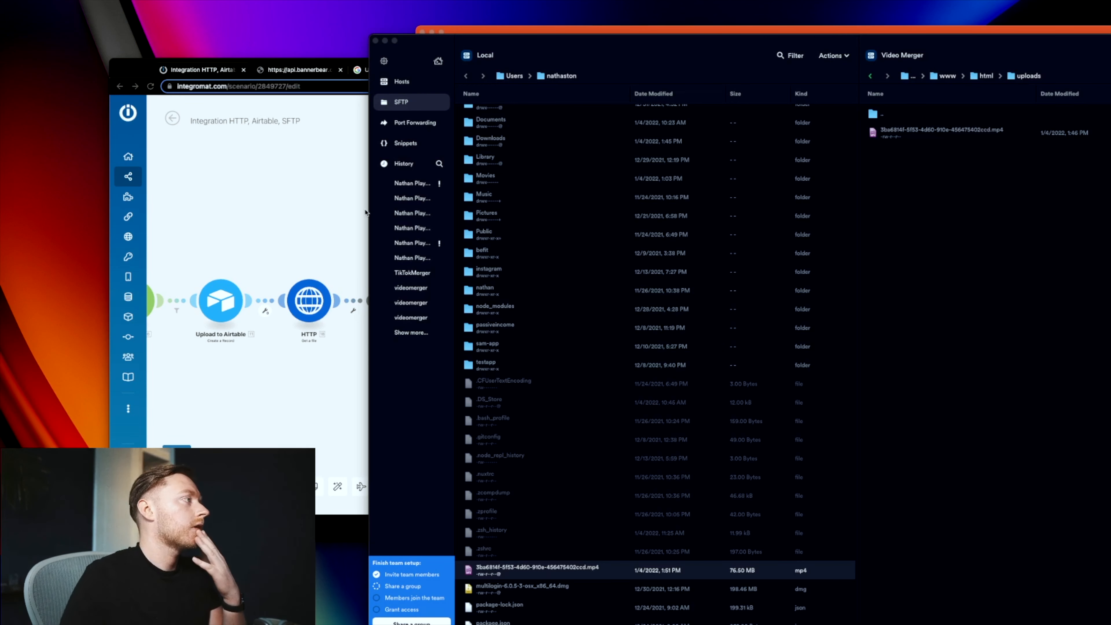
click(280, 241)
Step: Insert a Tools Sleep step between Merge Videos and Bannerbear and set its delay
drag(590, 256, 543, 251)
click(493, 299)
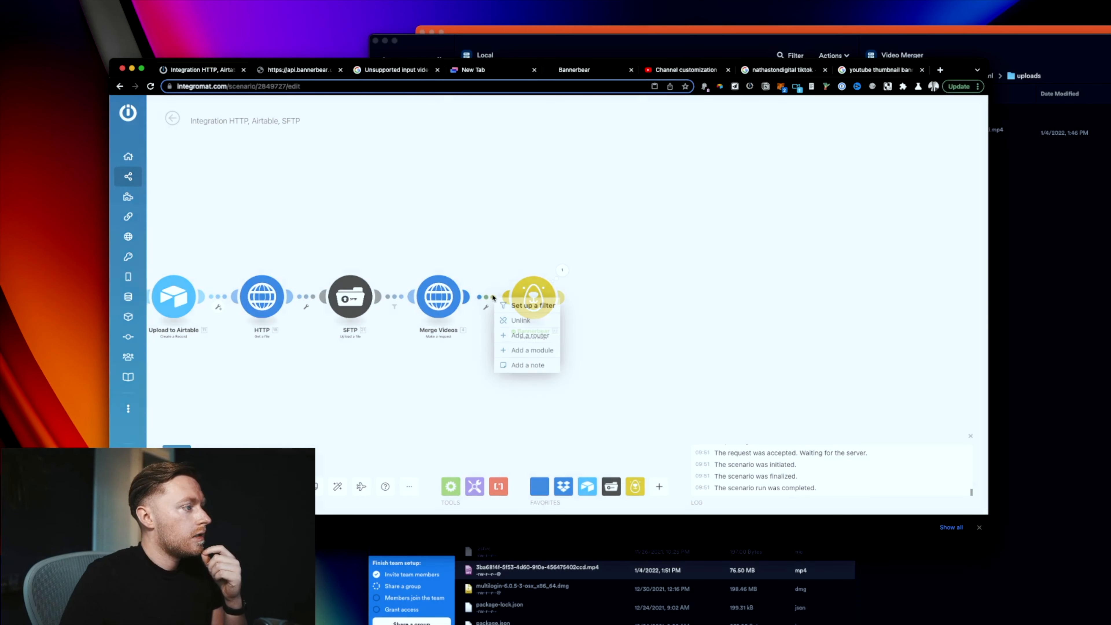
click(526, 349)
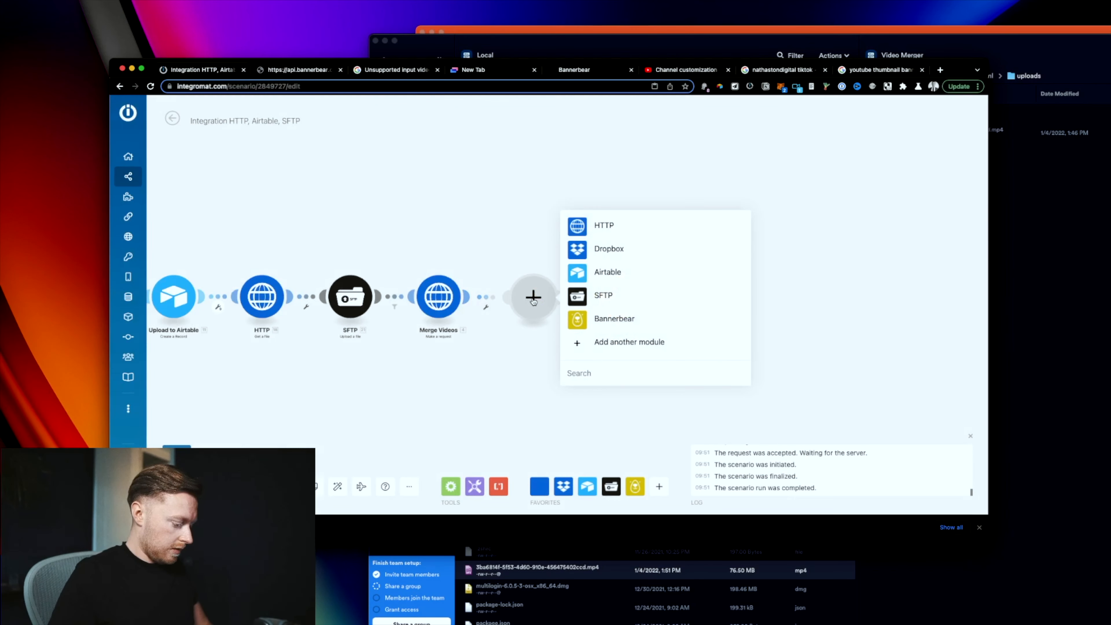
text(sleep)
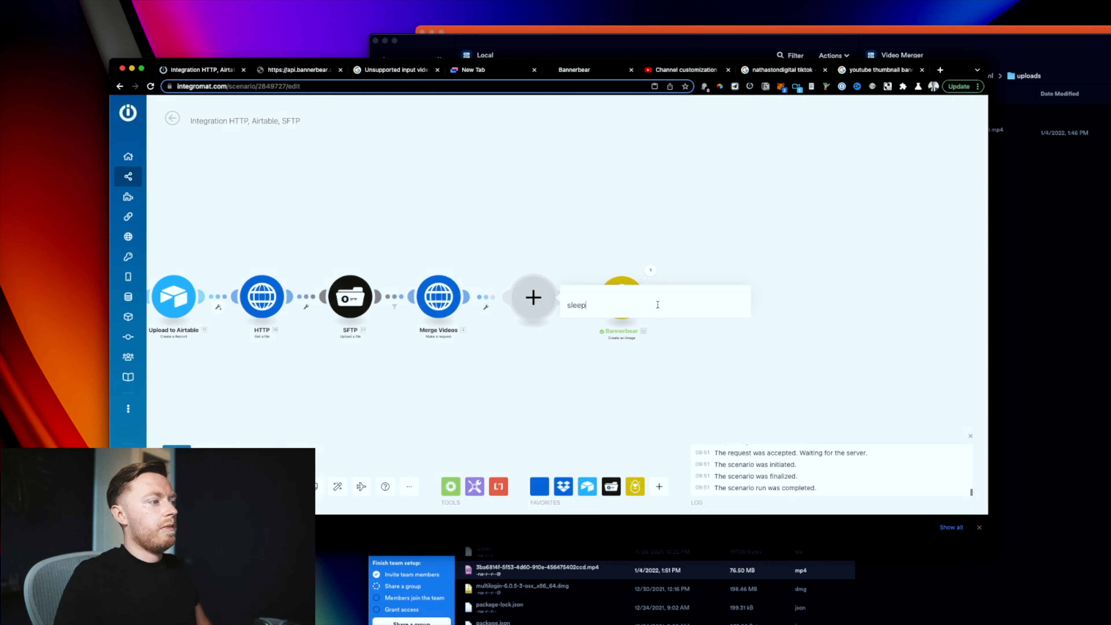
click(654, 272)
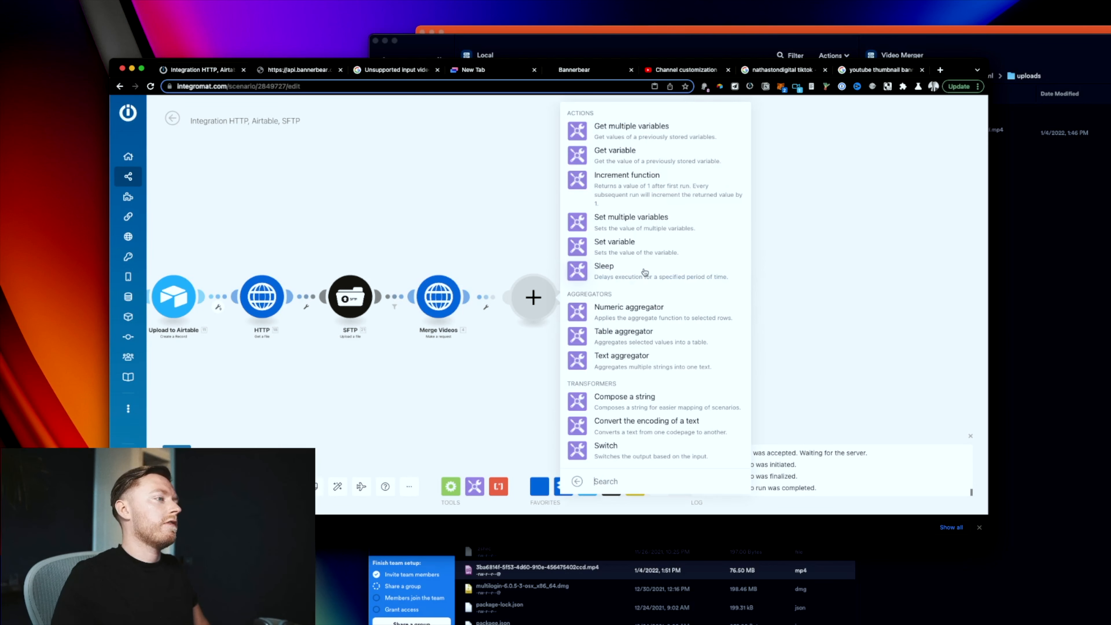
click(645, 273)
click(611, 281)
text(300)
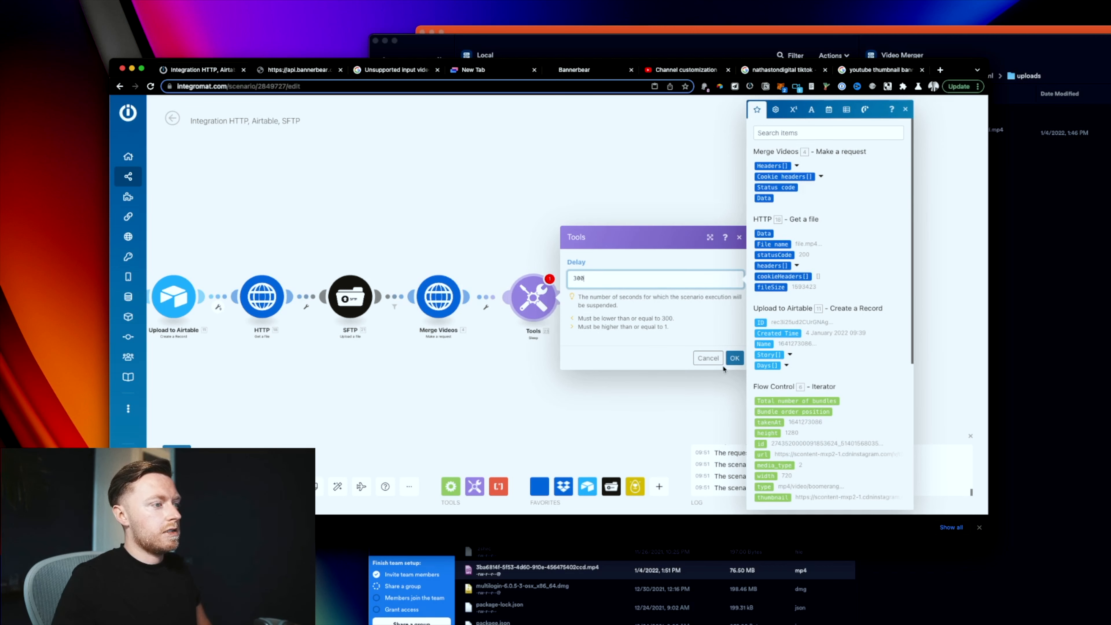
click(735, 358)
Step: Add a second Tools Sleep step before Bannerbear with a 300-second delay
click(577, 307)
click(626, 353)
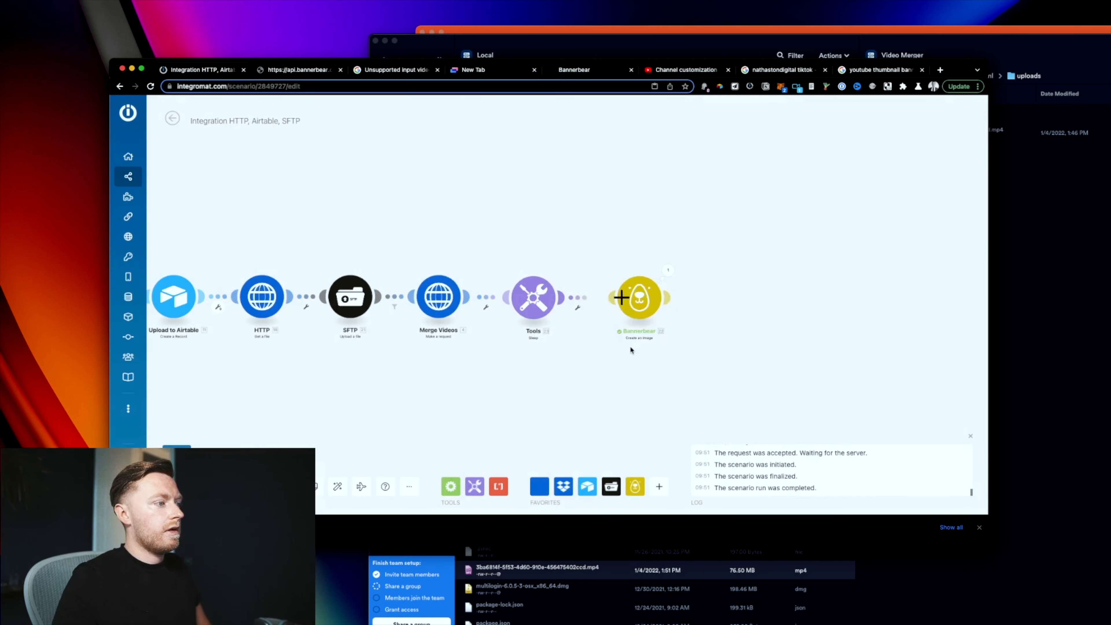
text(sleep)
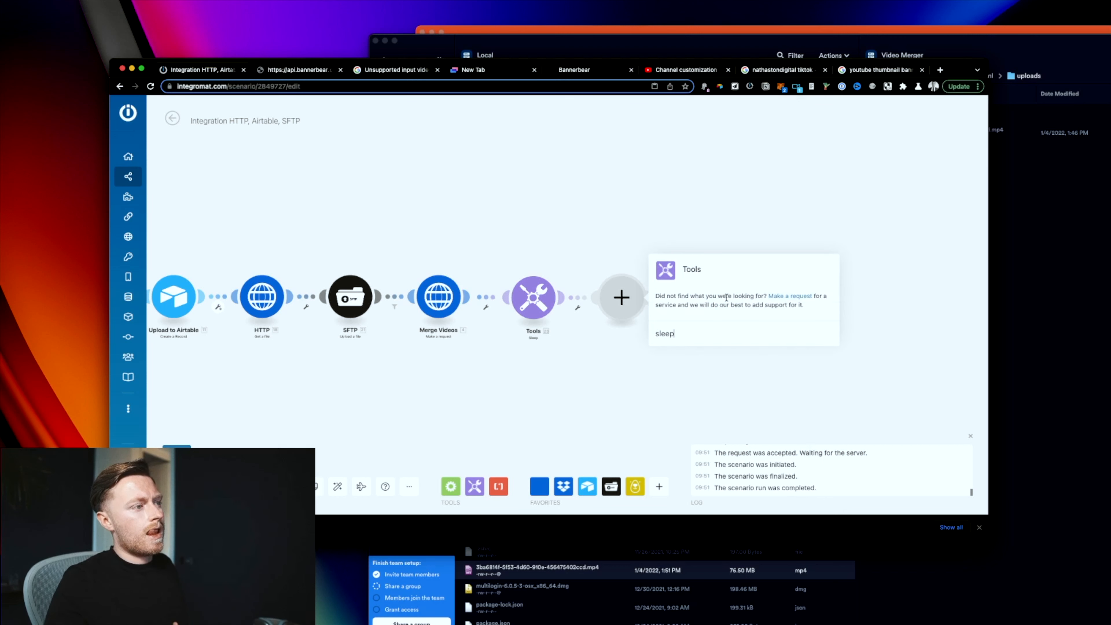
click(727, 268)
click(737, 276)
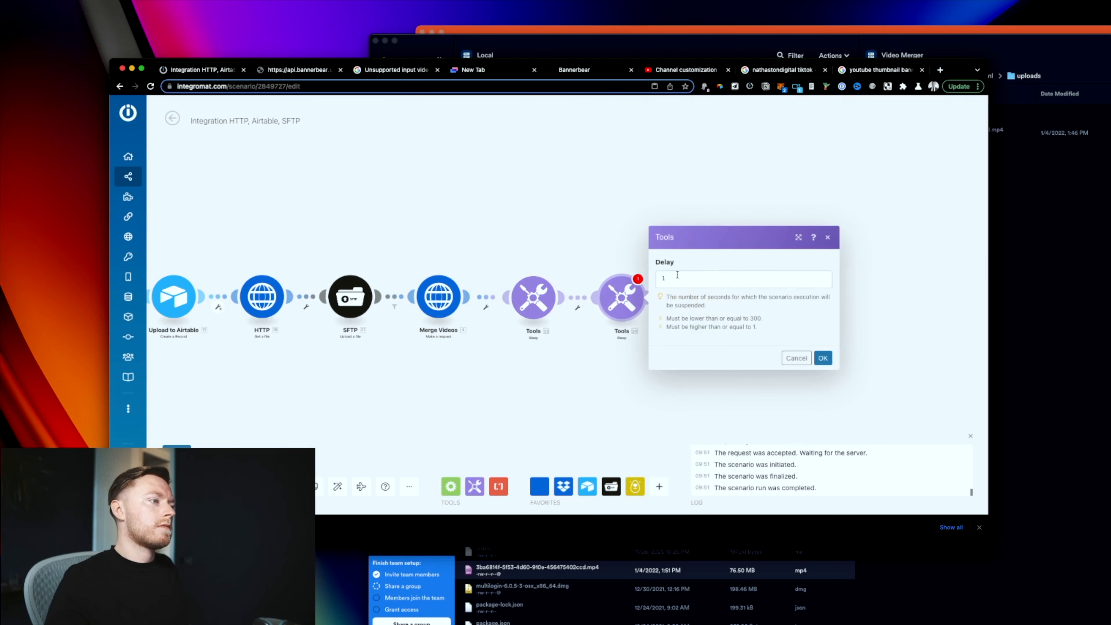
click(741, 276)
text(50)
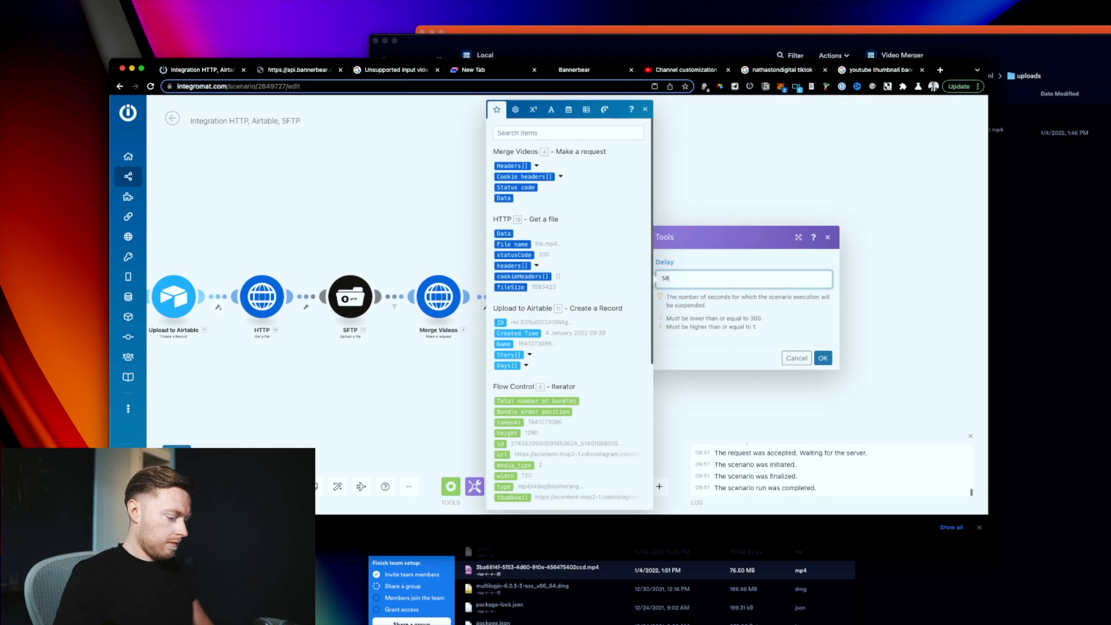
key(BackSpace)
key(BackSpace)
text(300)
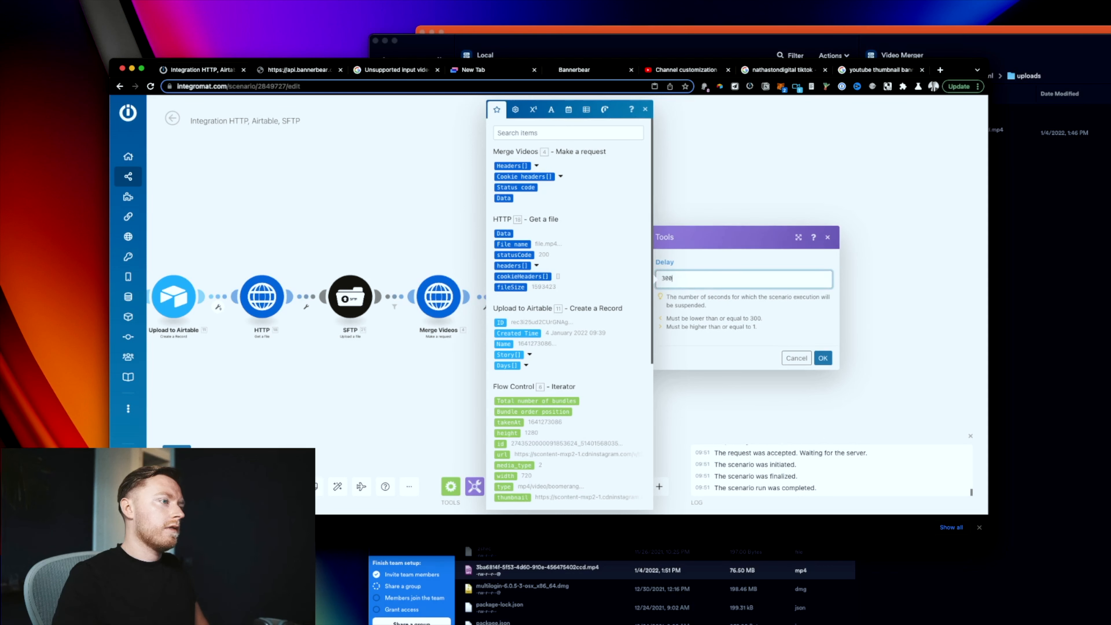
click(822, 358)
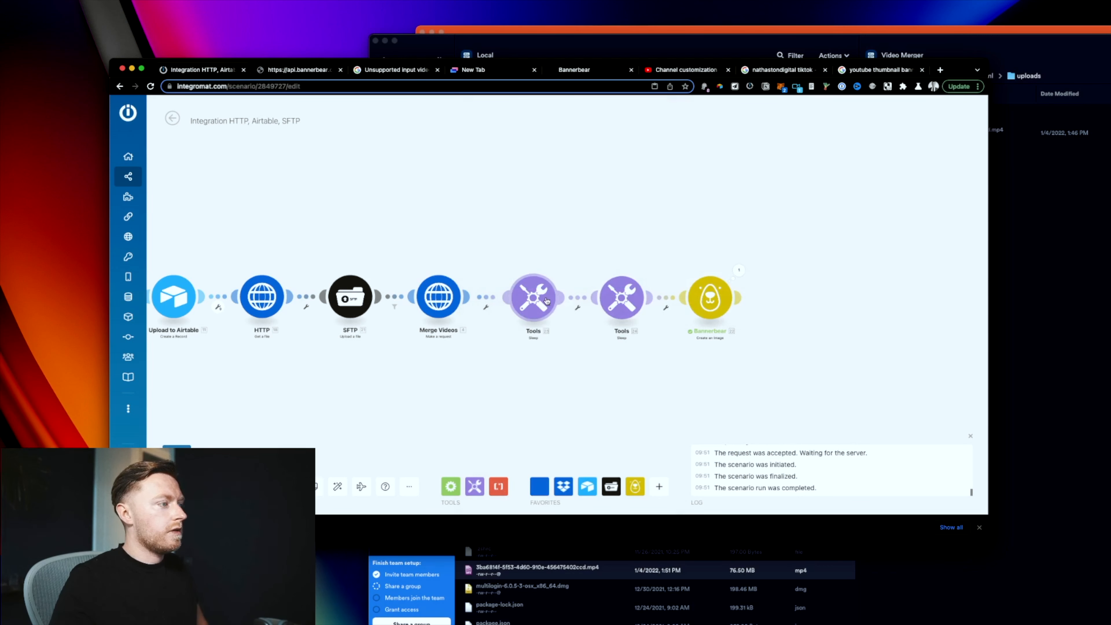
click(611, 303)
Step: Insert an SFTP List a folder's content step before Bannerbear using the Video Merger connection
click(740, 361)
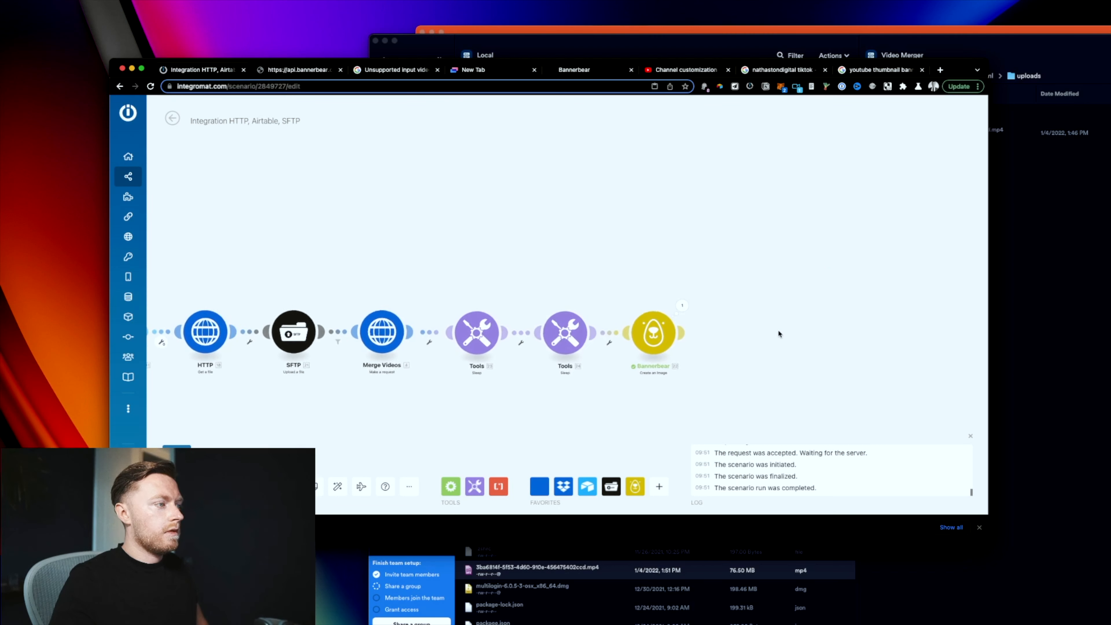
click(641, 338)
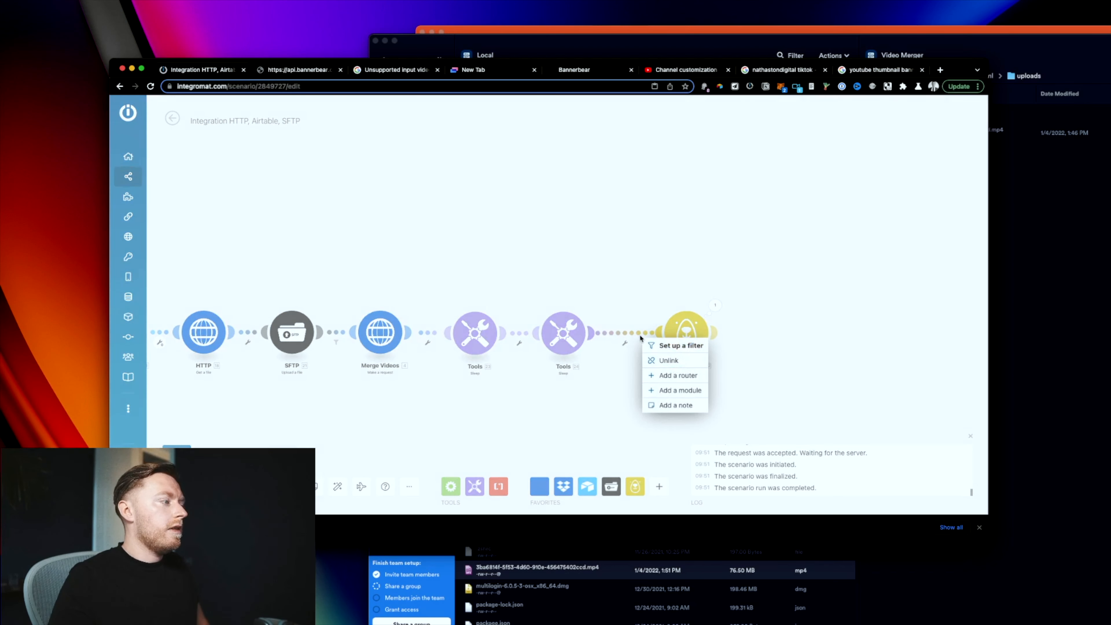
click(664, 391)
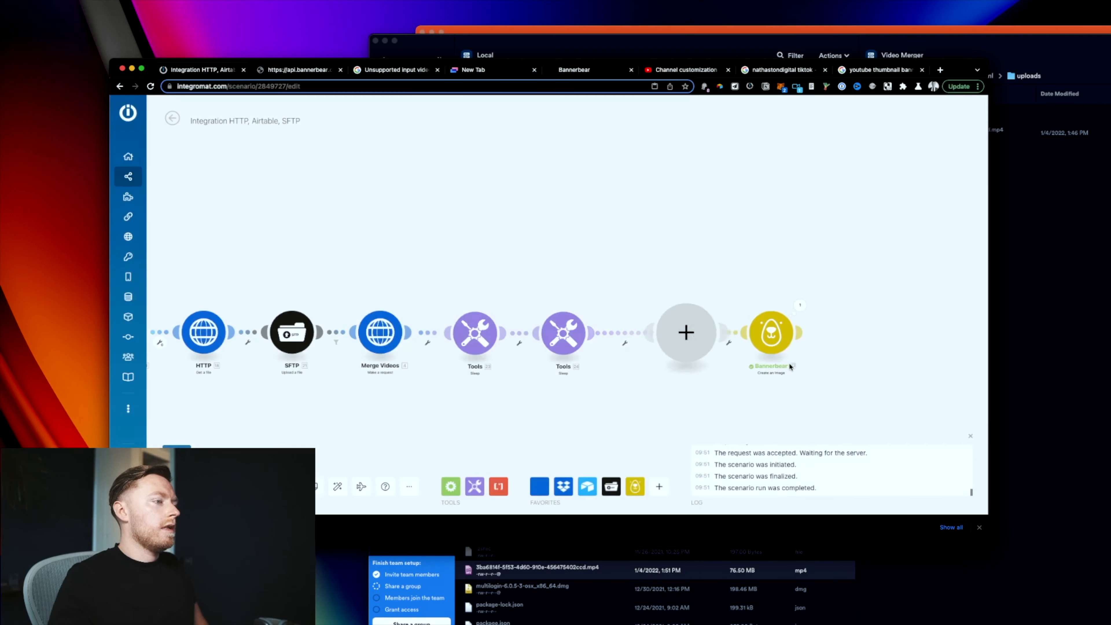
click(761, 334)
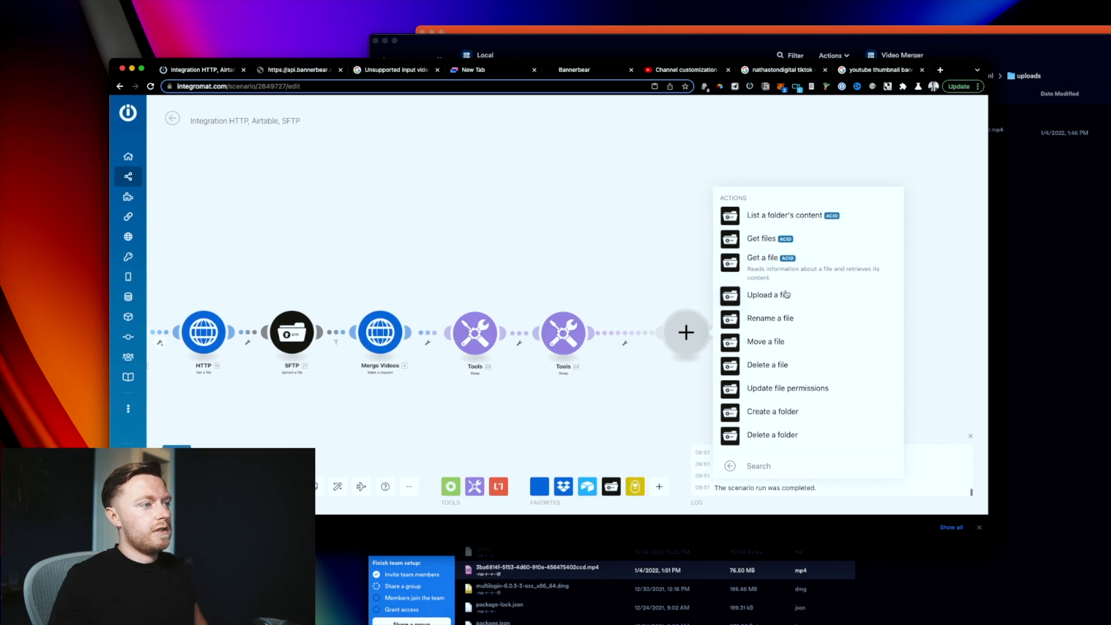
click(803, 215)
click(787, 155)
click(787, 167)
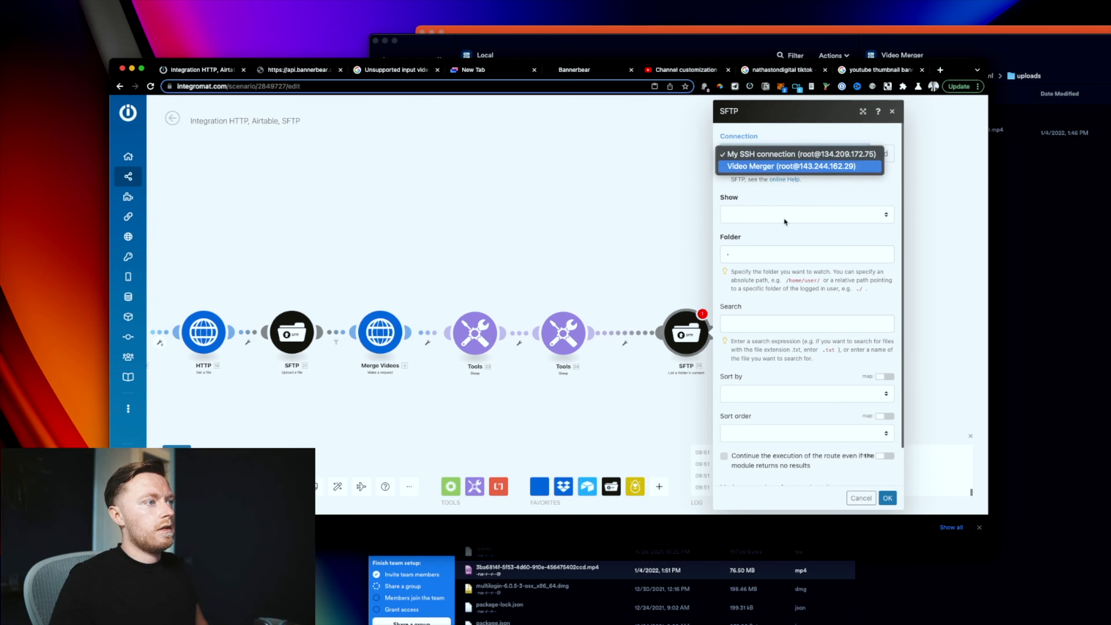
click(759, 252)
click(264, 370)
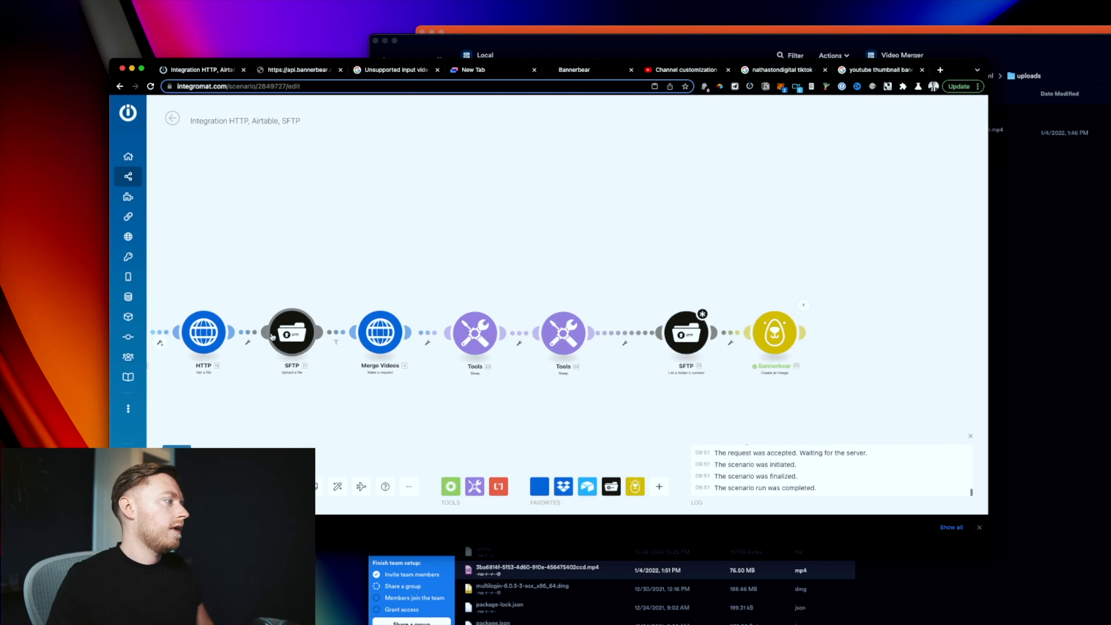
Step: Set the listing folder to /var/www/html/uploads, copying the path from the upload step
click(272, 336)
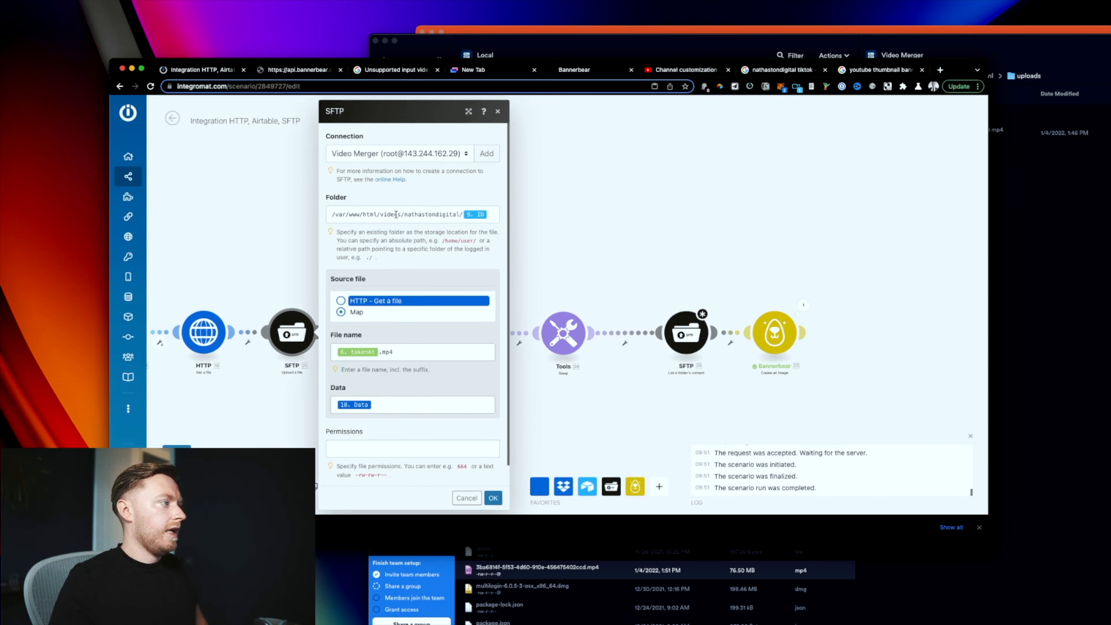
drag(378, 214, 331, 213)
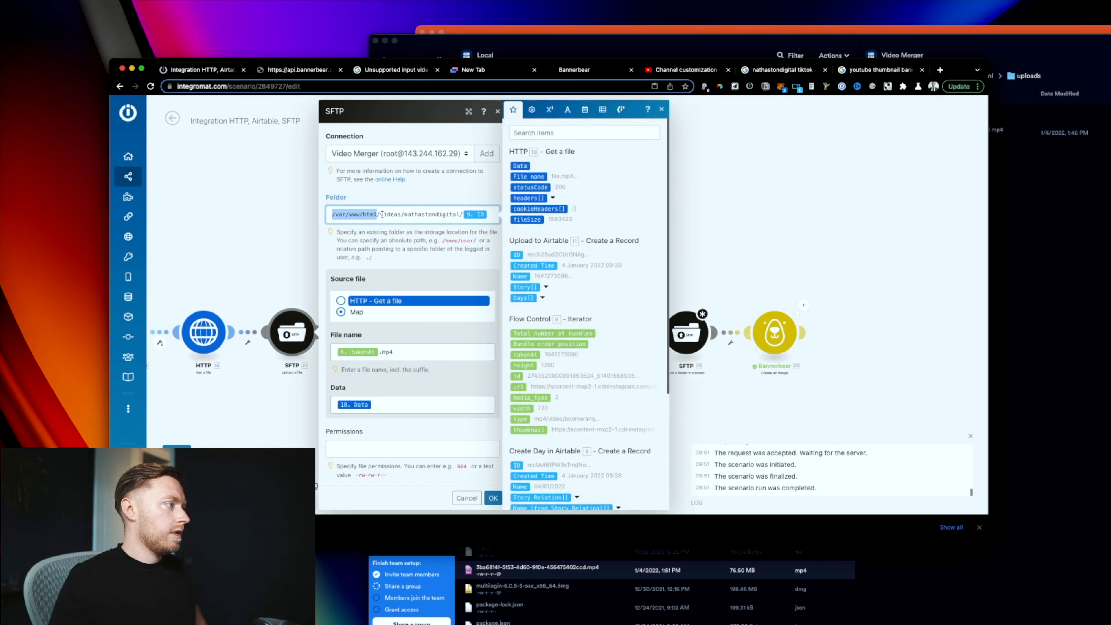
click(494, 498)
click(646, 334)
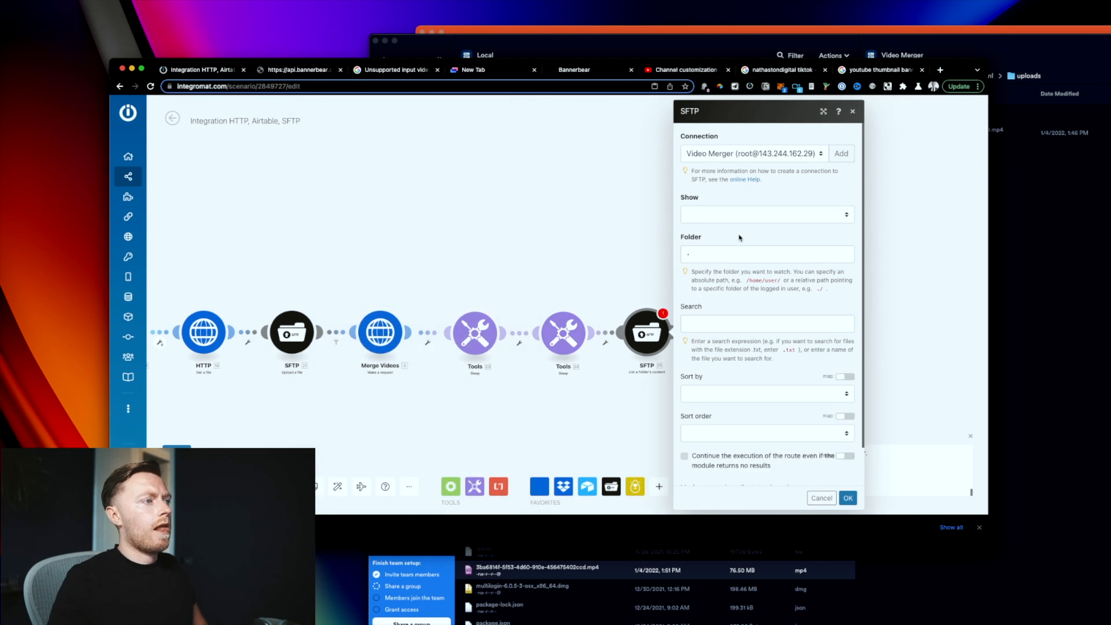
click(721, 253)
key(BackSpace)
text(/var/www/html/)
text(uploads)
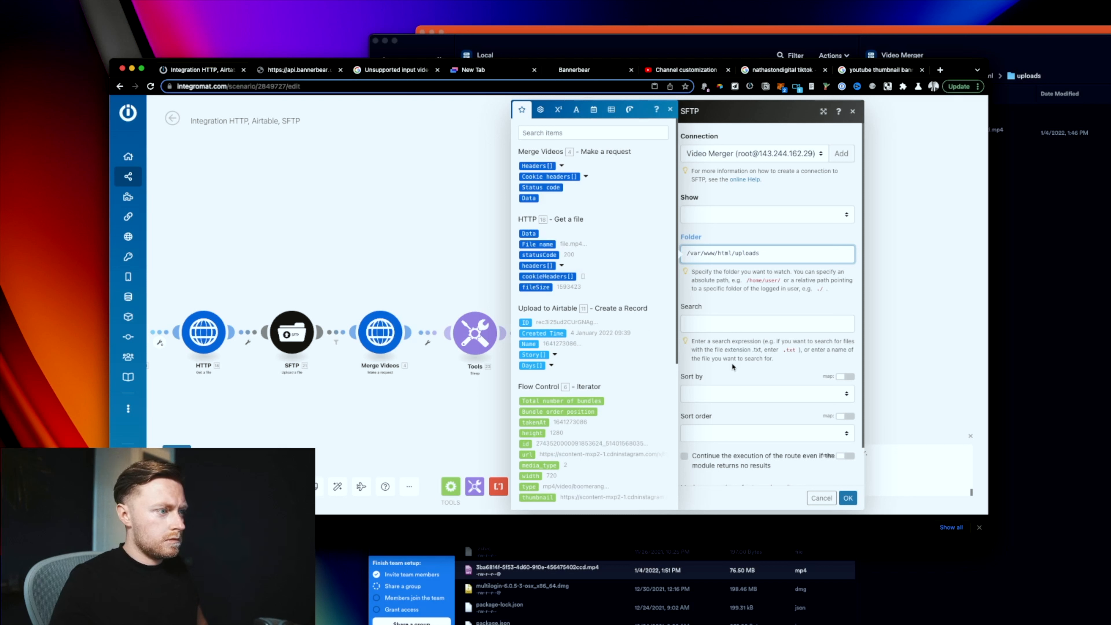
Step: Search '.mp4', sort by last modified descending, limit to 1 result, and show files only
click(753, 325)
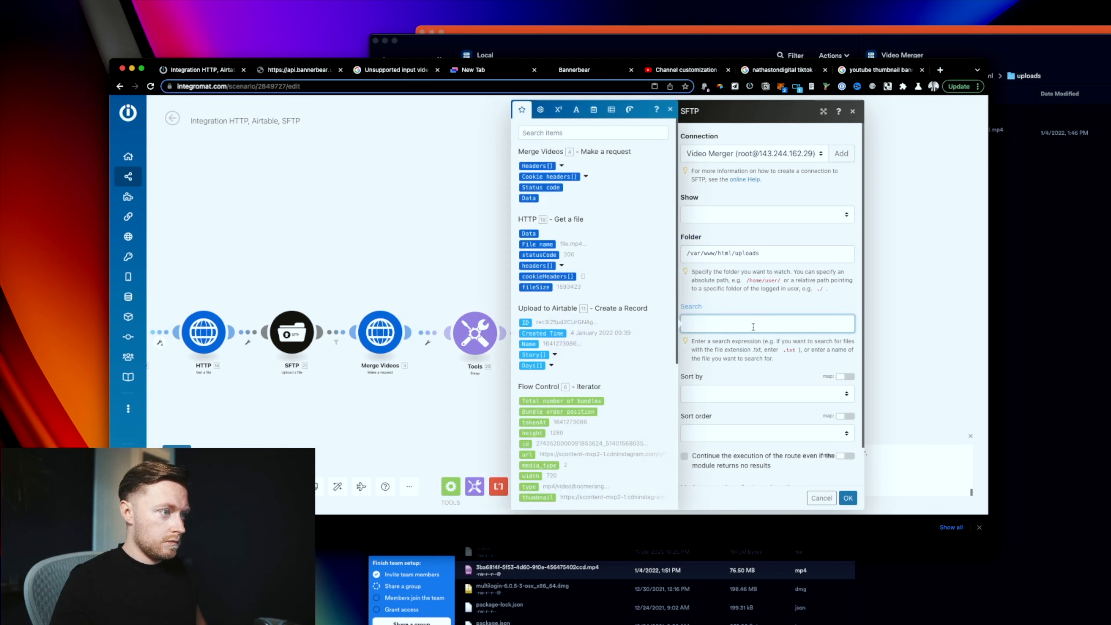
text(.mp4)
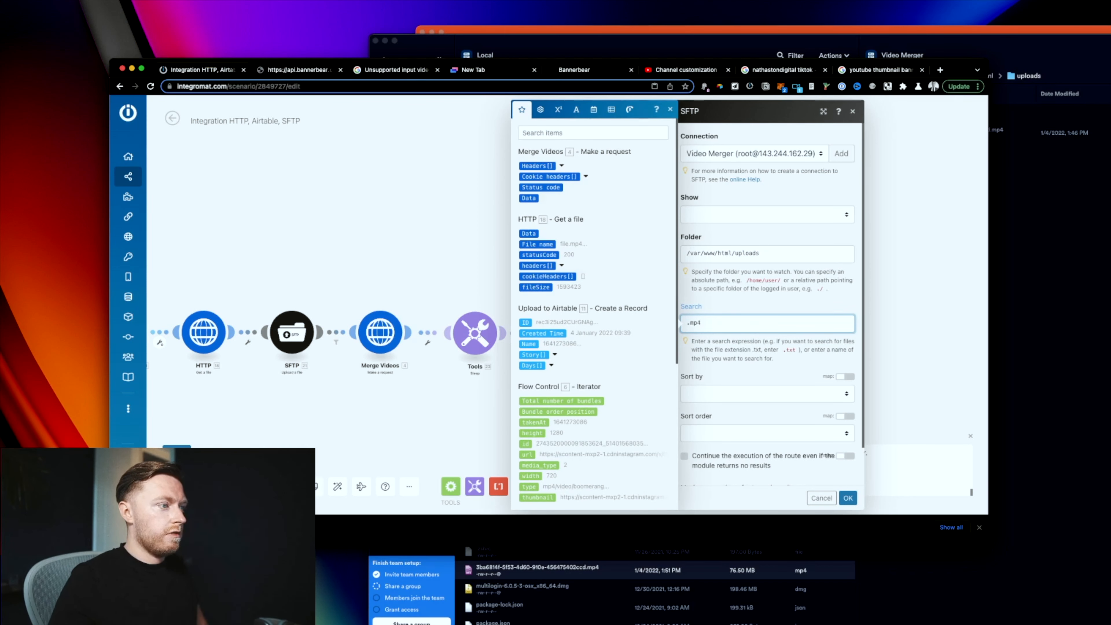
click(768, 395)
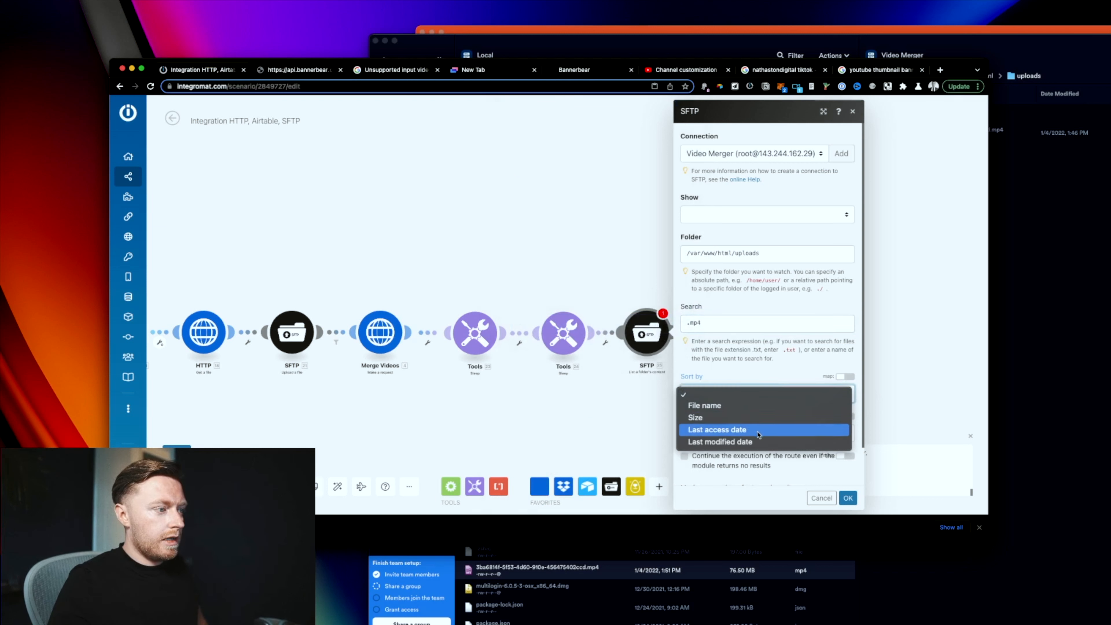
click(757, 442)
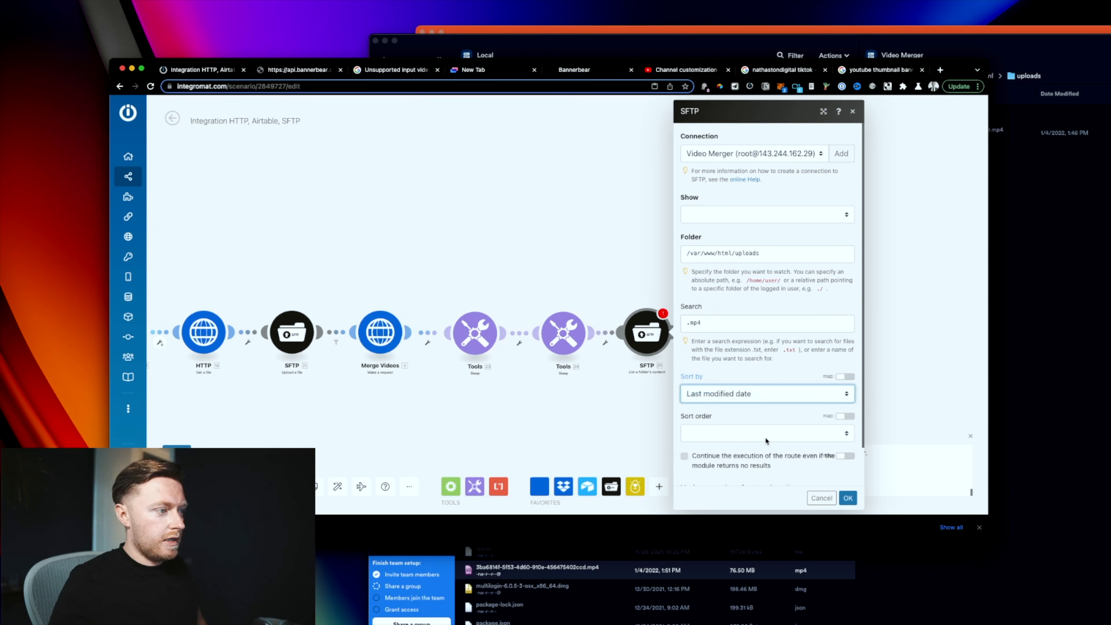
click(766, 435)
click(769, 437)
scroll(770, 438, down, 1)
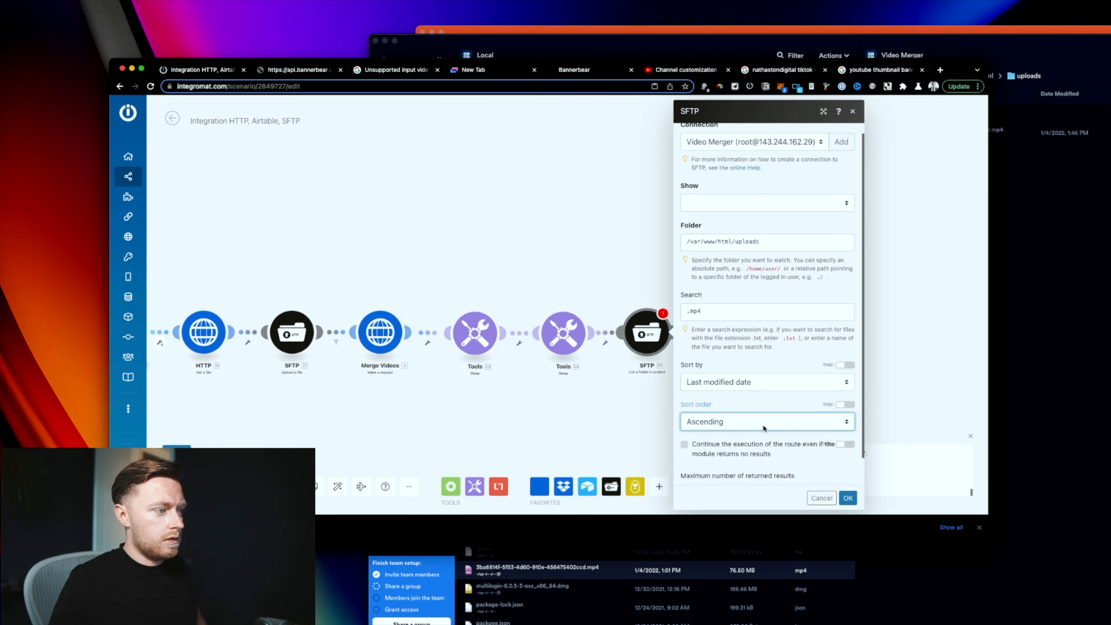
click(765, 427)
click(758, 435)
scroll(768, 466, down, 2)
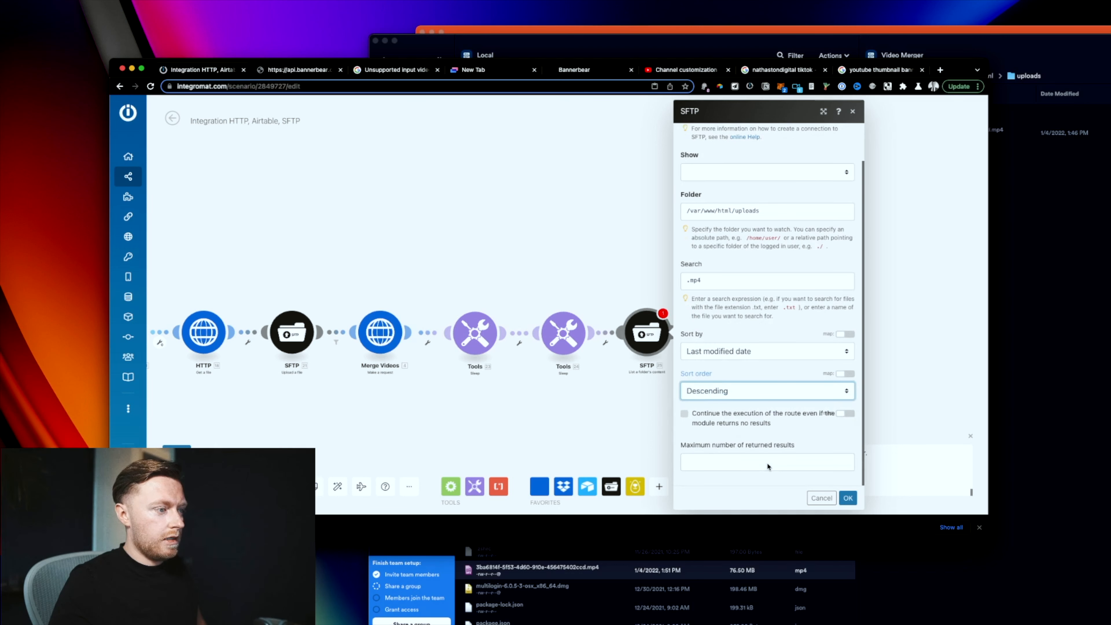
click(772, 461)
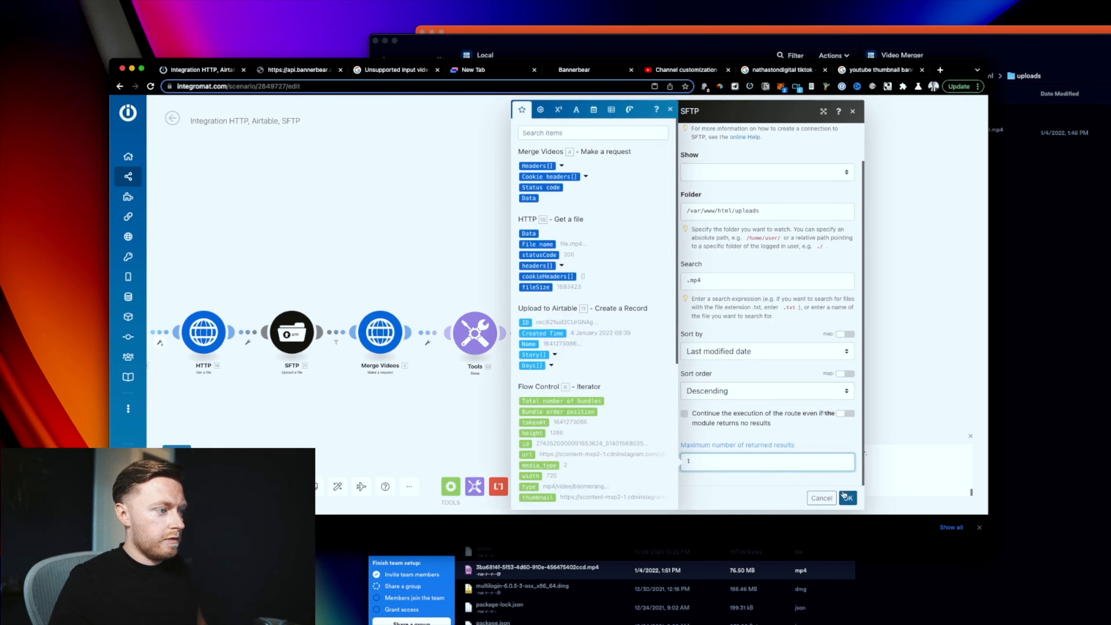
click(846, 497)
click(746, 174)
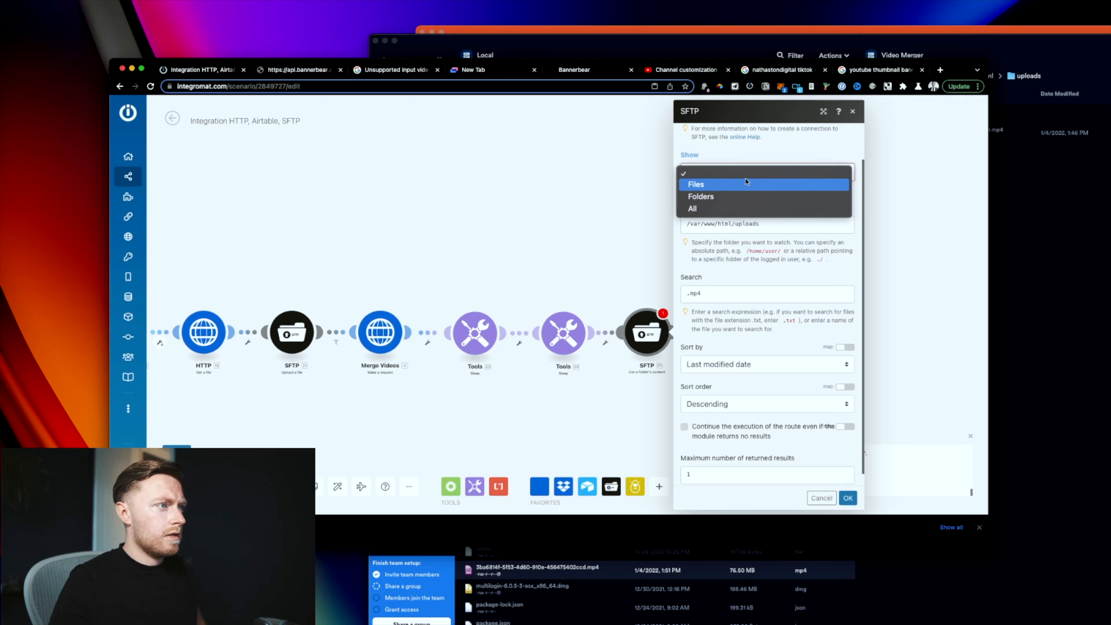
click(741, 184)
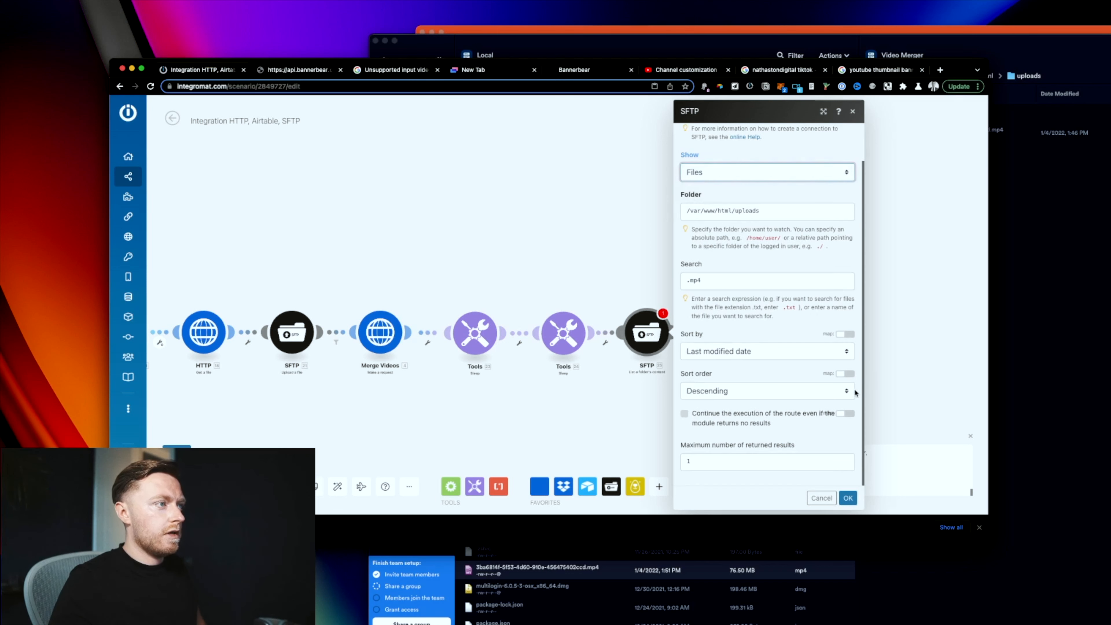
click(848, 497)
Step: Test-run the SFTP list step, check its single 80217811-byte .mp4 result, and add a module after it
right_click(658, 338)
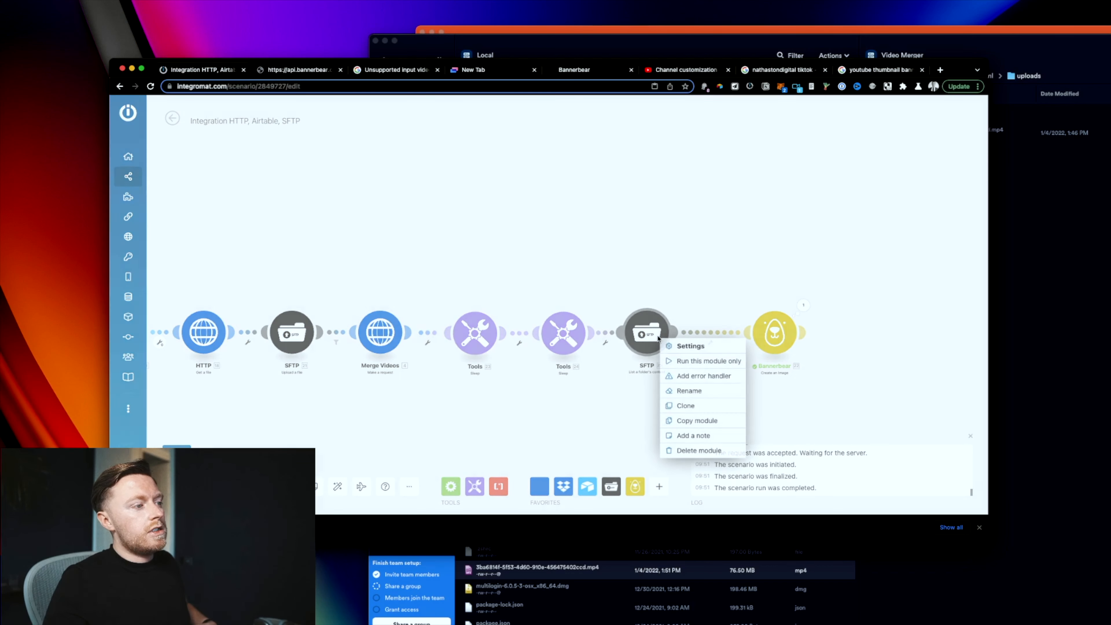
click(696, 361)
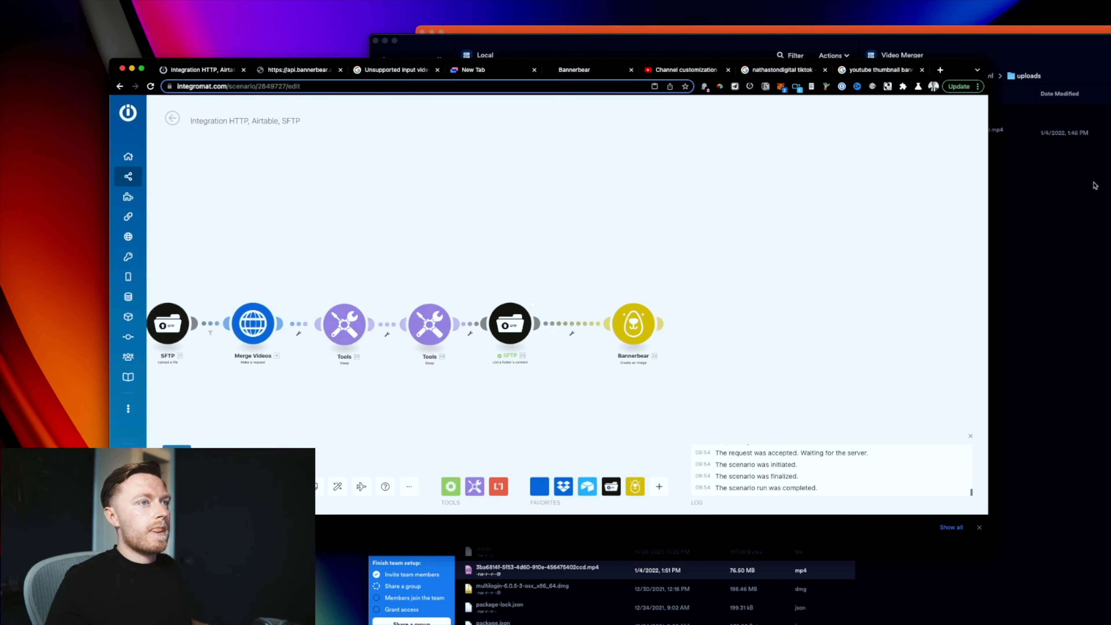
click(538, 298)
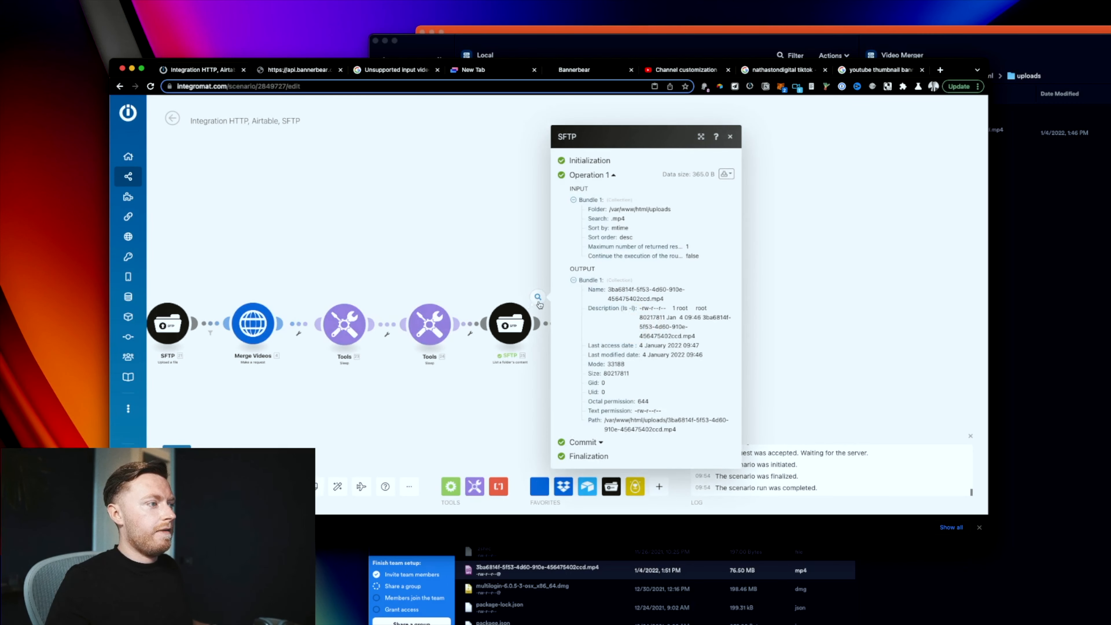
click(541, 324)
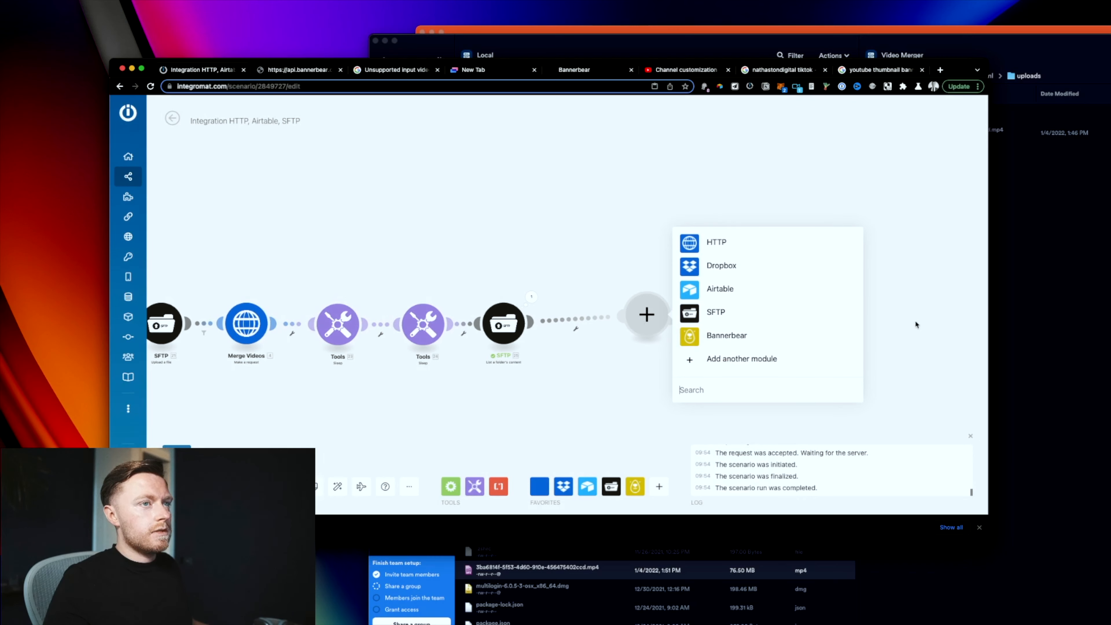
Step: Place the YouTube Story Pipeline Airtable base beside the scenario editor and pick Airtable for the new module
click(1036, 271)
click(233, 191)
drag(582, 33, 652, 31)
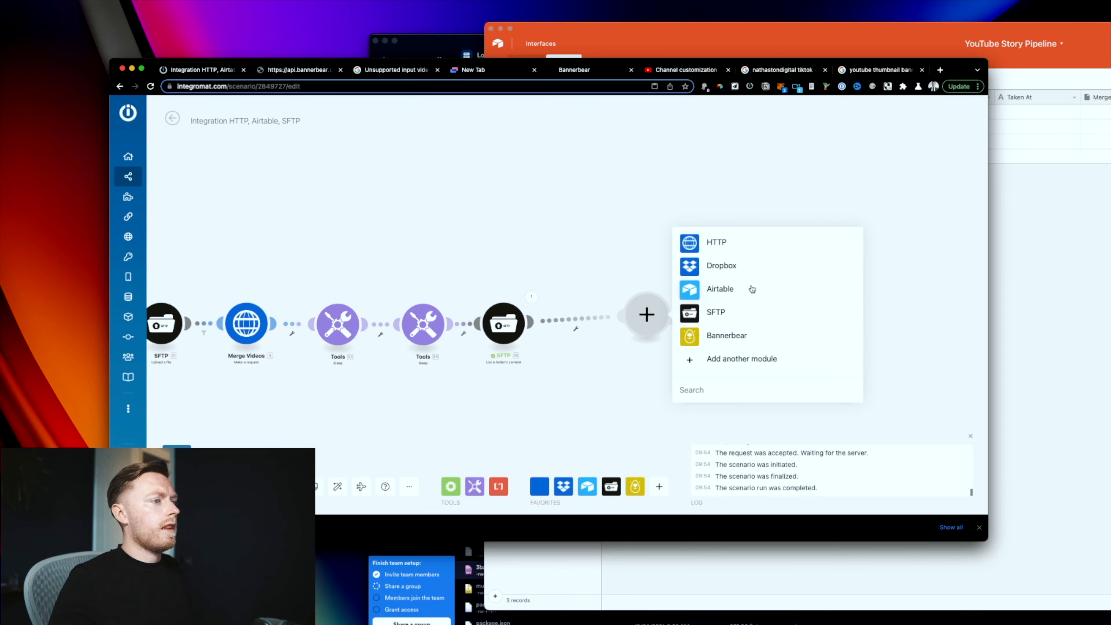
click(752, 289)
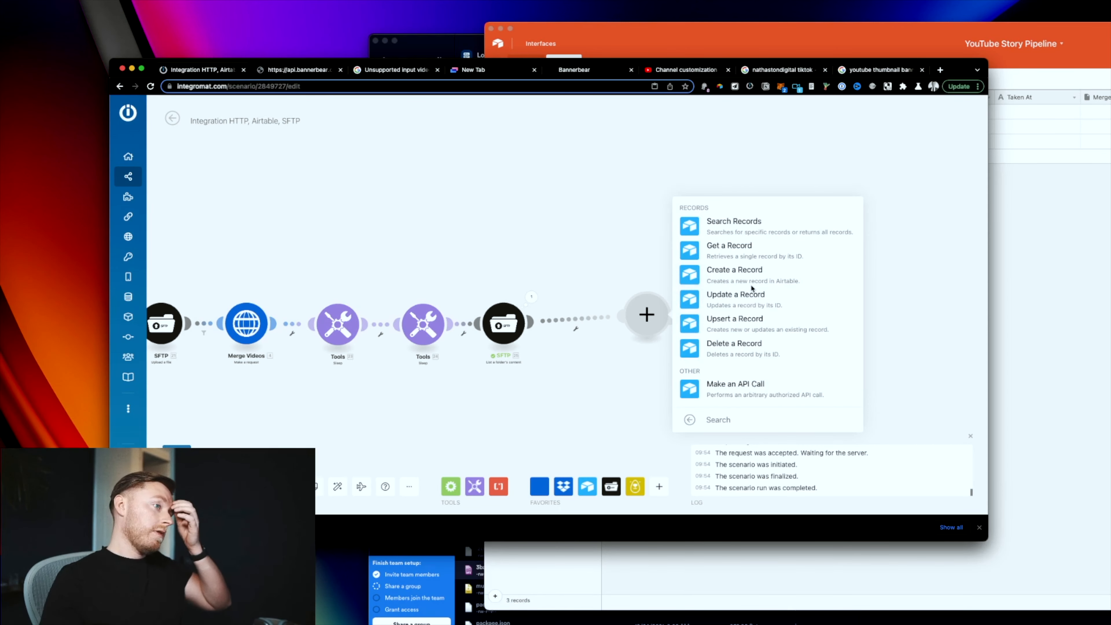
Step: Set the module to Update a Record in the YouTube Story Pipeline base's Days table
click(747, 297)
click(747, 300)
click(749, 317)
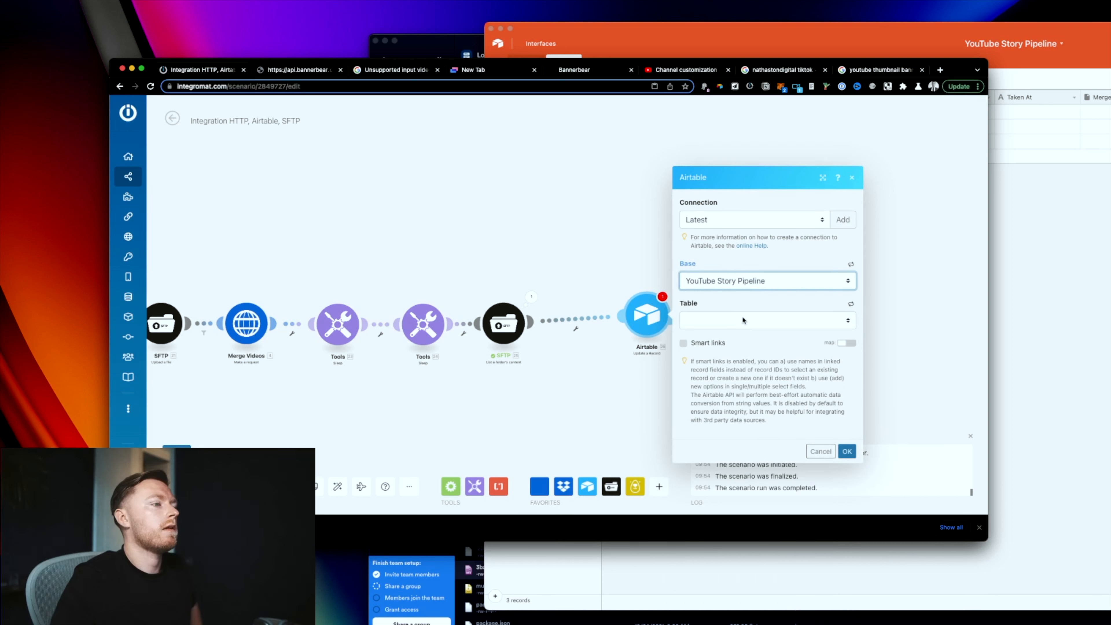
click(737, 321)
click(737, 344)
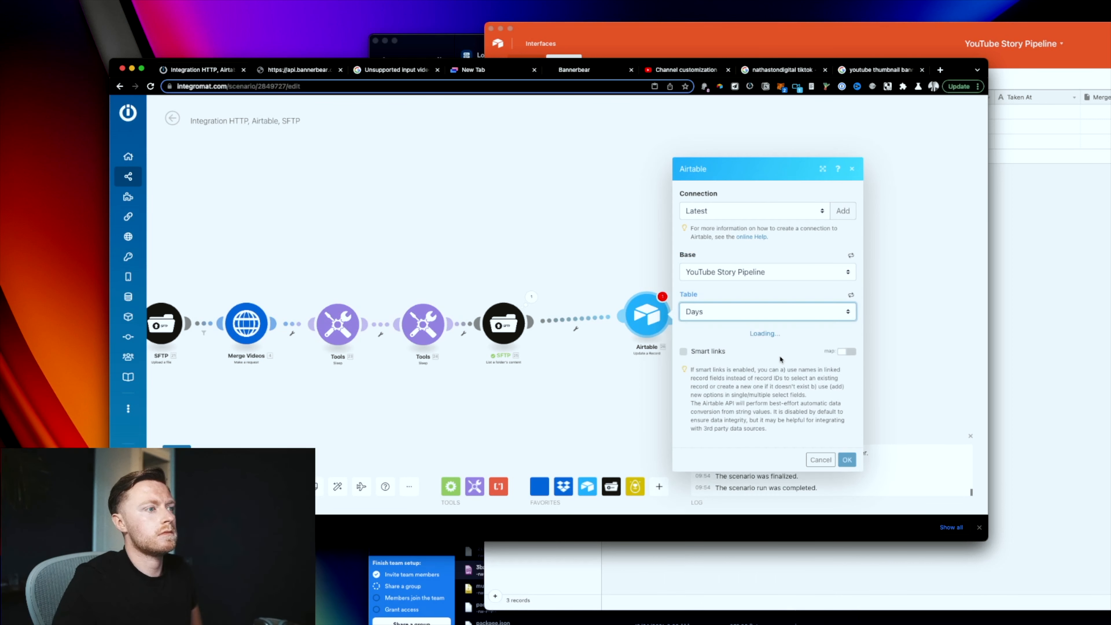
Step: Map the Create Day record's 9. ID into the Record ID field
click(728, 295)
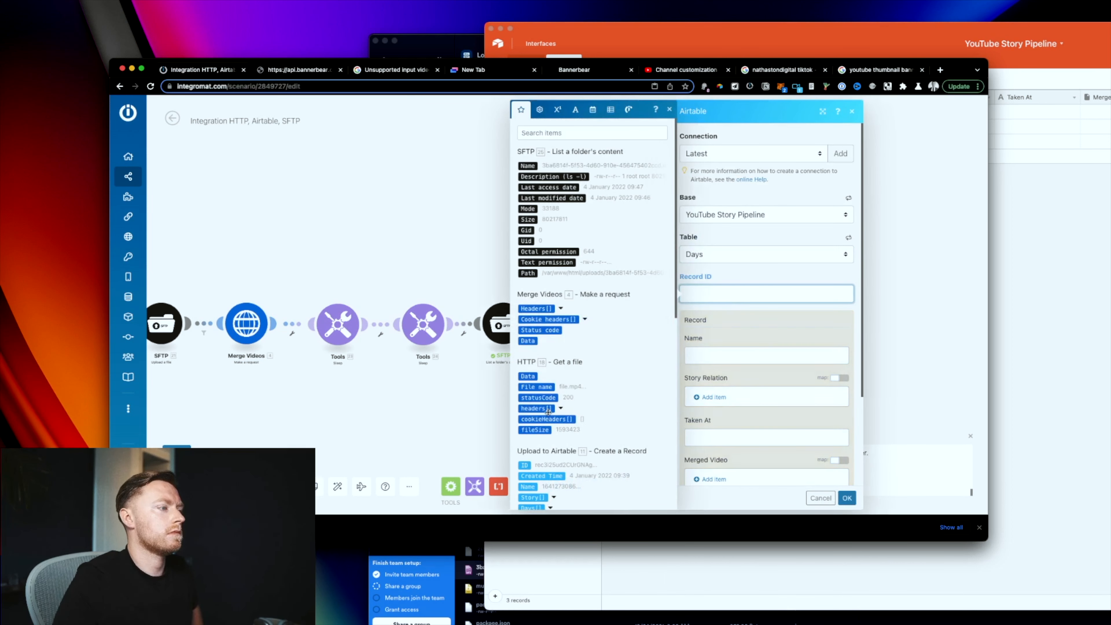
scroll(548, 412, down, 5)
scroll(542, 380, down, 4)
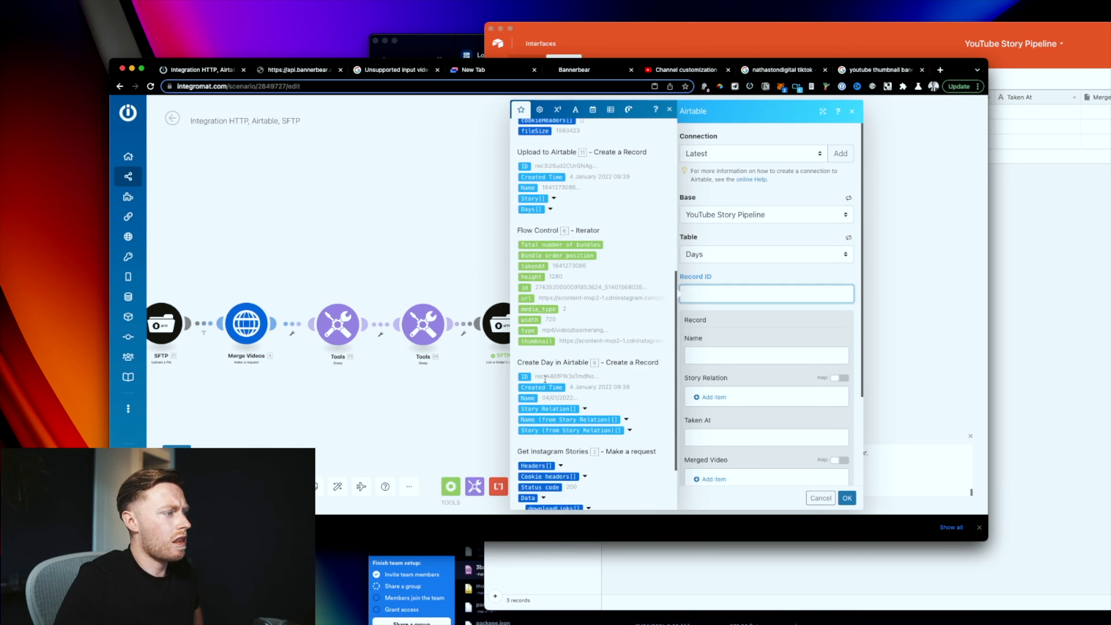
click(525, 369)
scroll(738, 412, down, 3)
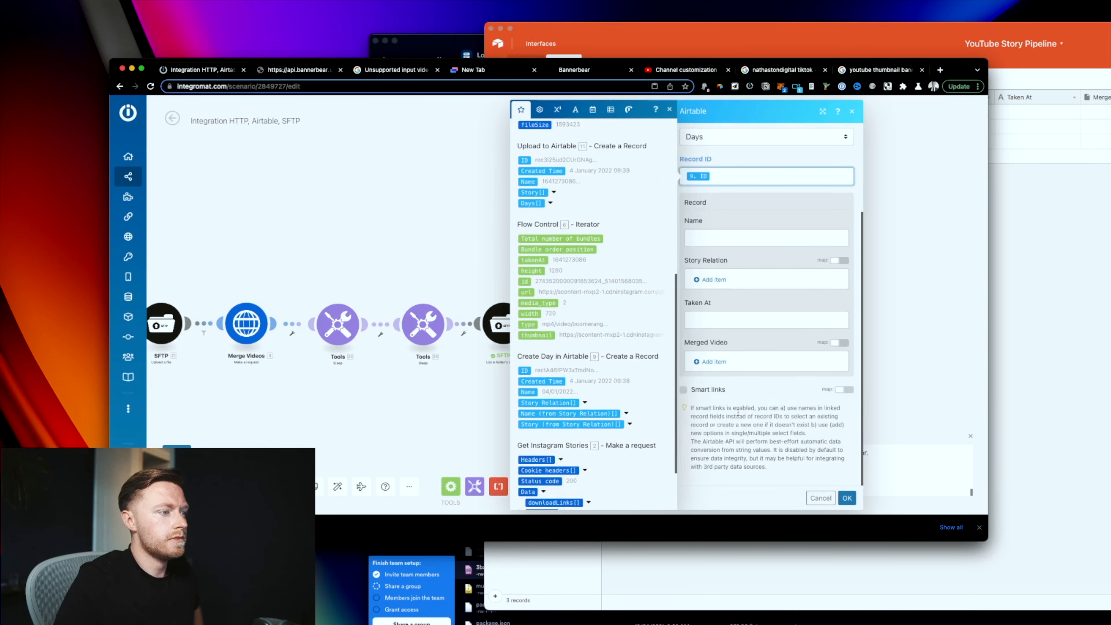
Step: Add a Merged Video file whose URL is the server address plus 25. Name, and confirm
click(716, 363)
click(783, 326)
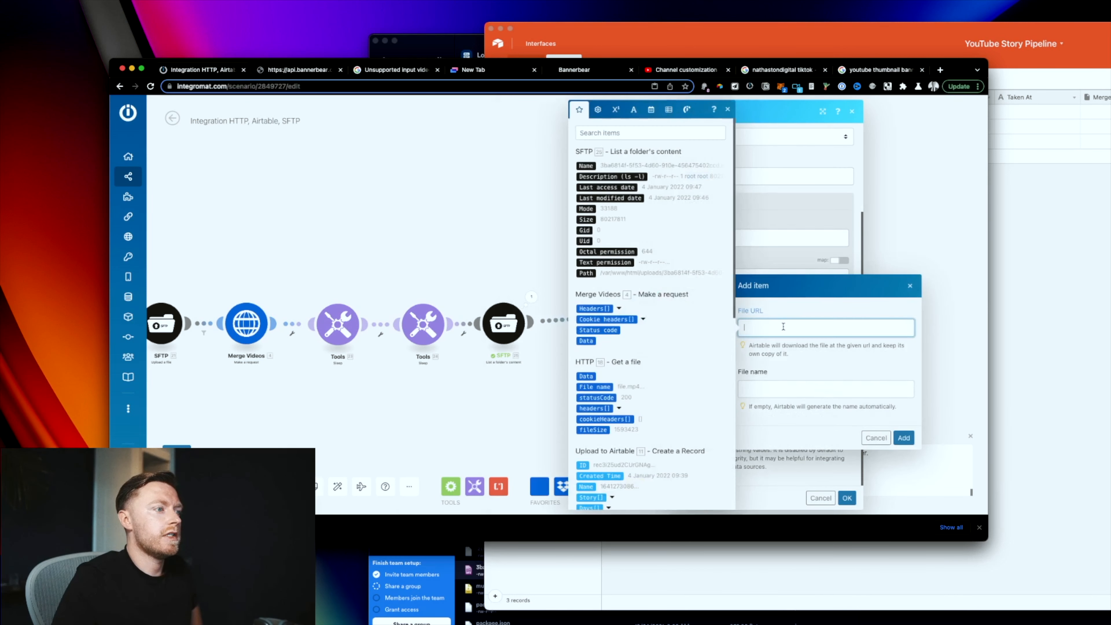
click(586, 165)
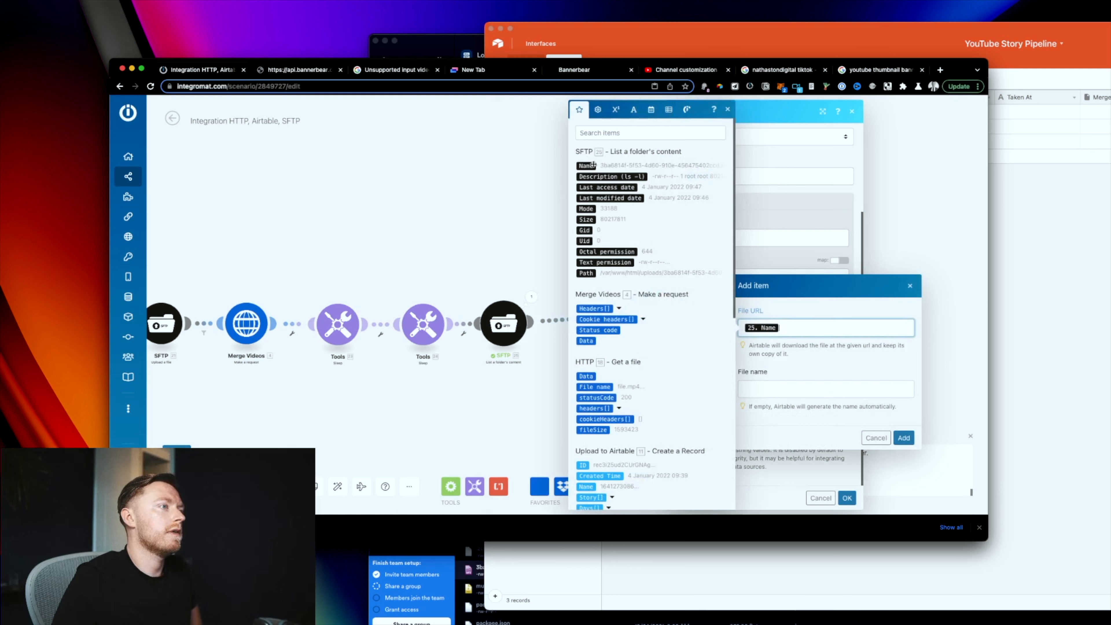
key(super+Tab)
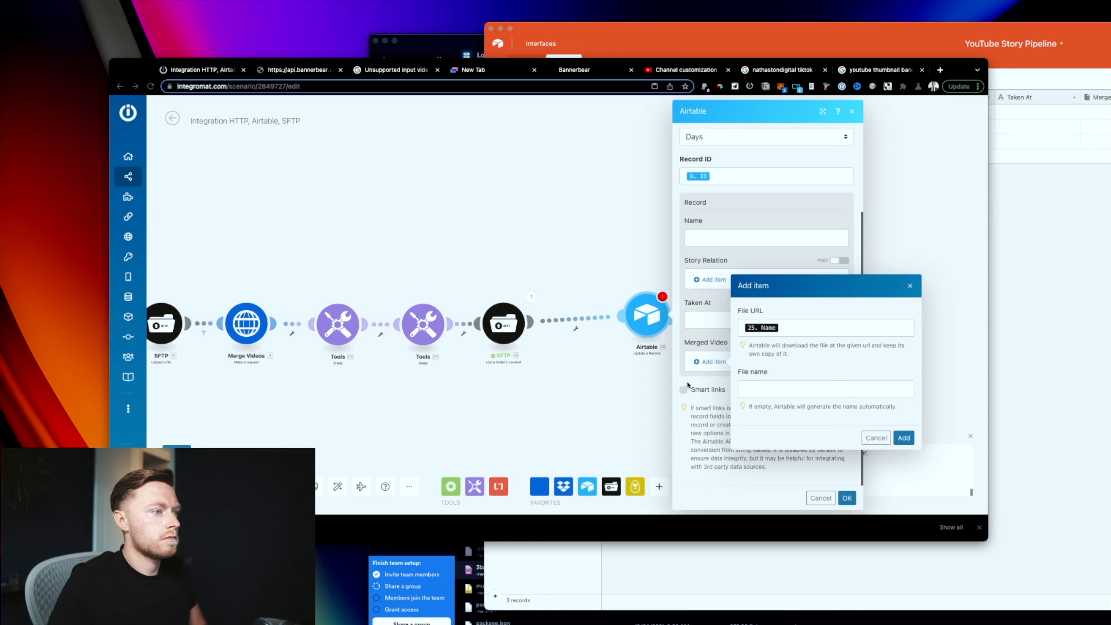
click(743, 329)
text(http://143.244.162.29:9000/)
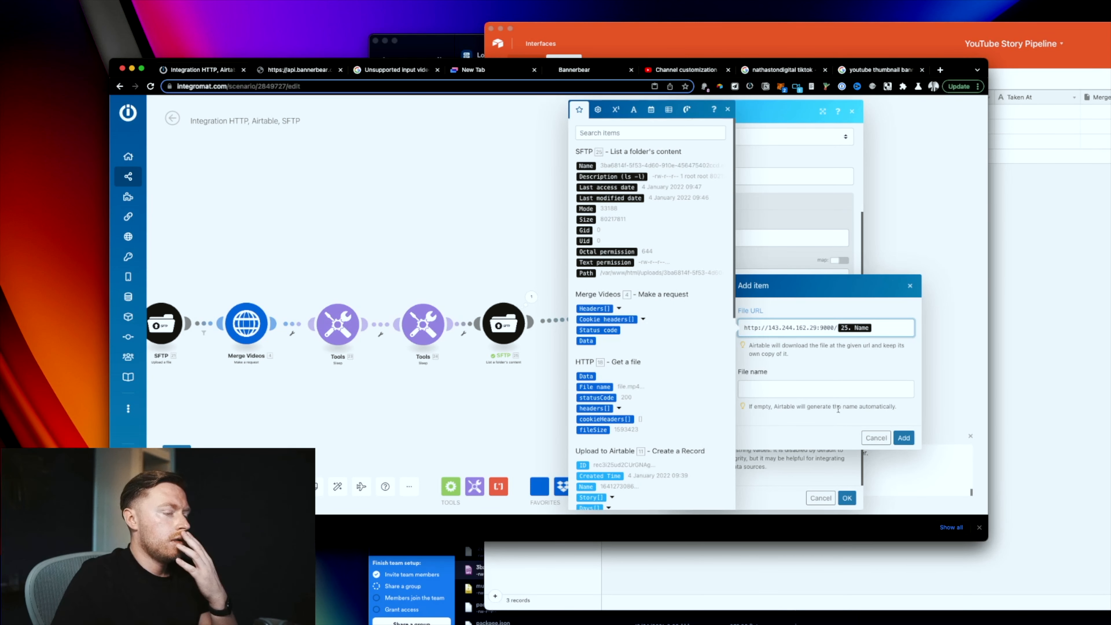
click(904, 438)
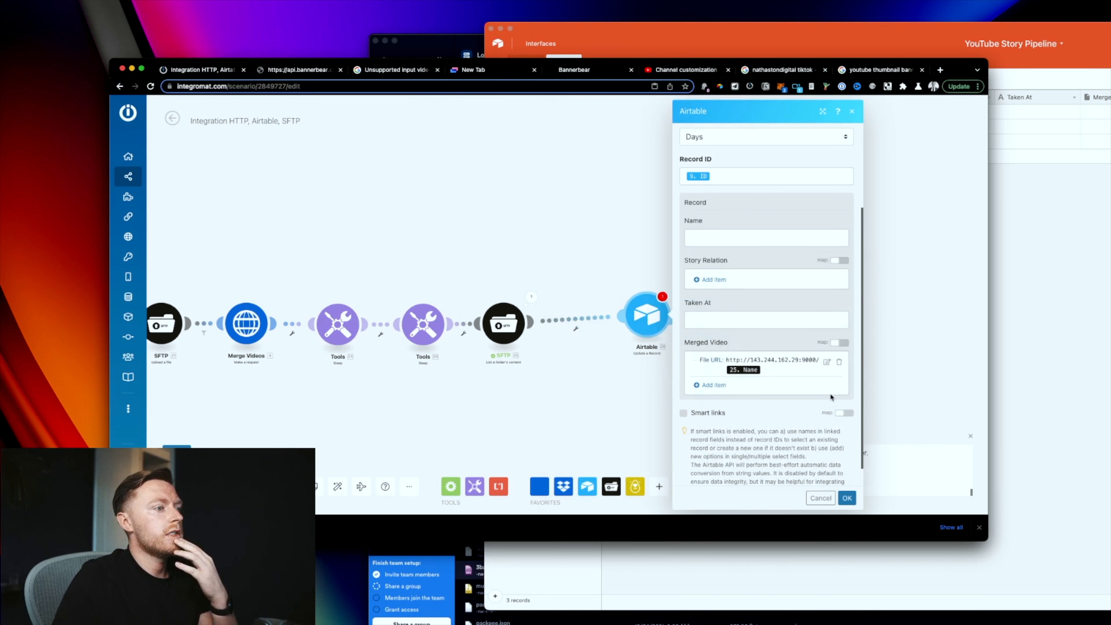
scroll(830, 392, up, 1)
click(847, 497)
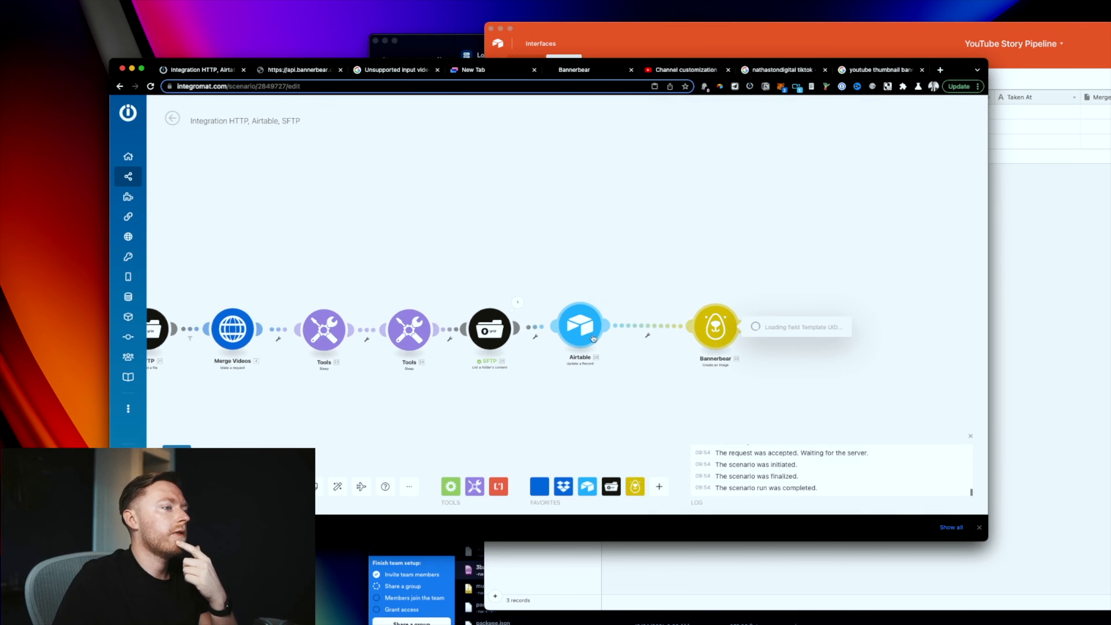
Step: Open the All scenarios list in a new browser tab
right_click(192, 176)
click(219, 182)
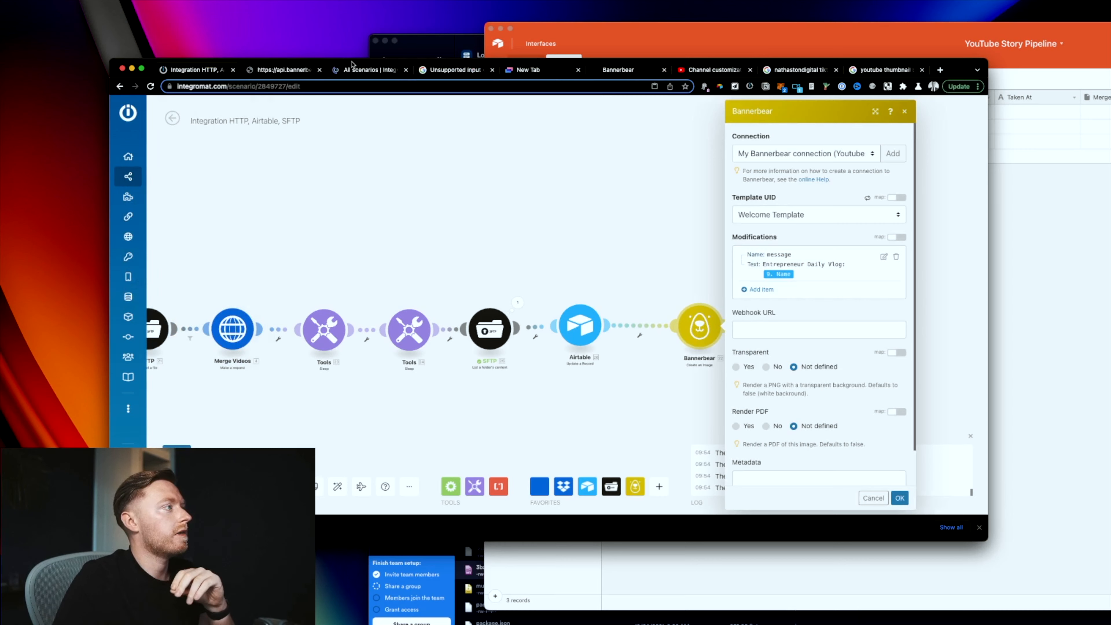
drag(363, 72, 276, 71)
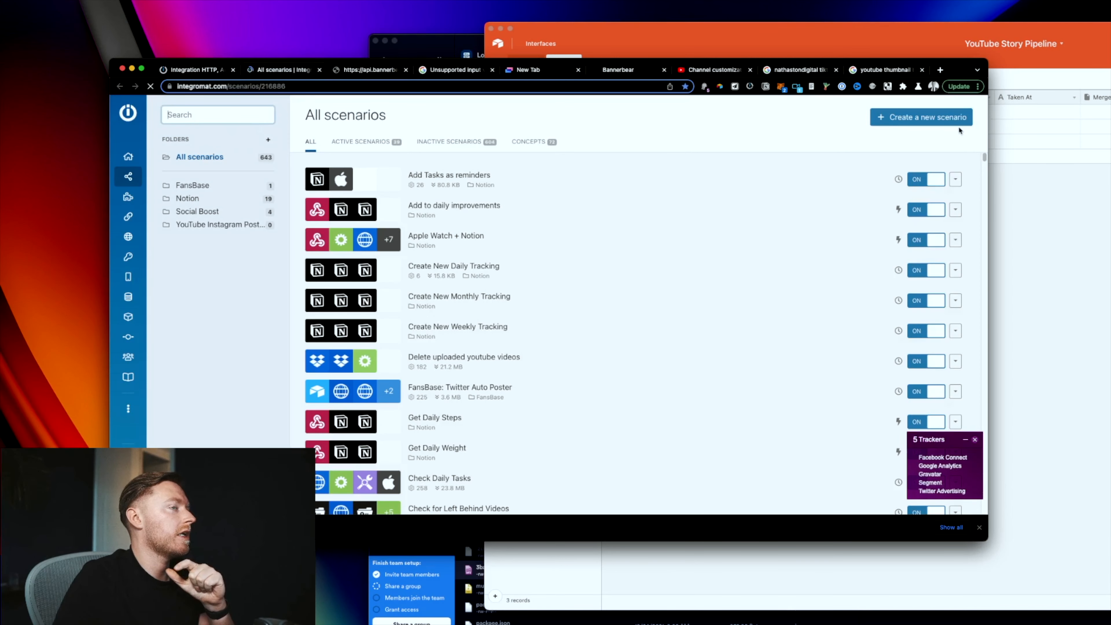
Step: Create a new scenario starting with a Webhooks Custom webhook trigger
click(949, 123)
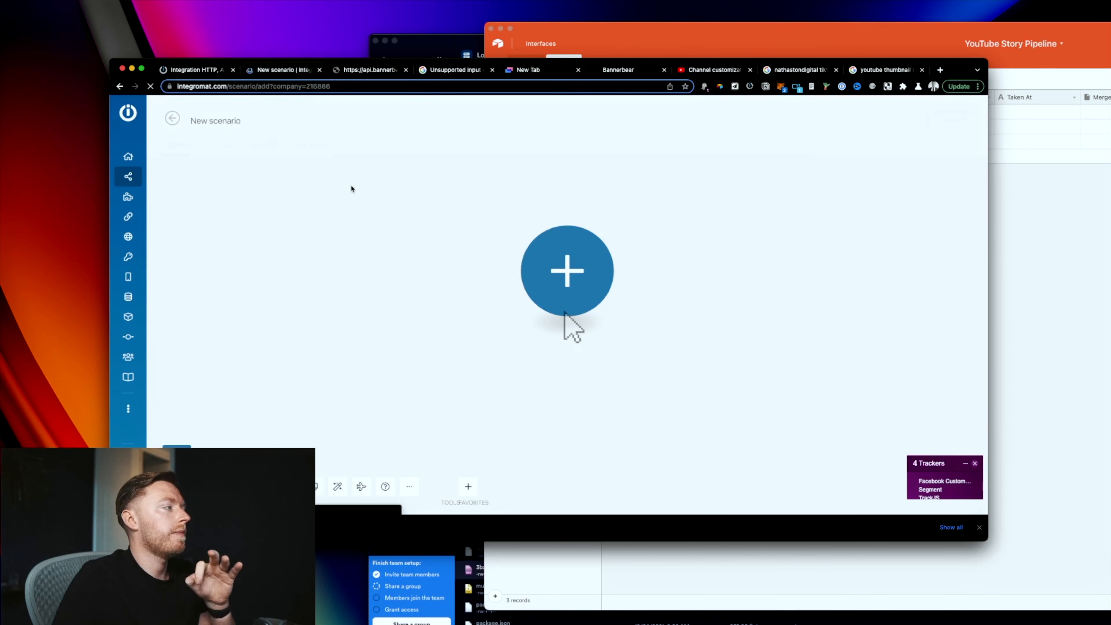
click(606, 274)
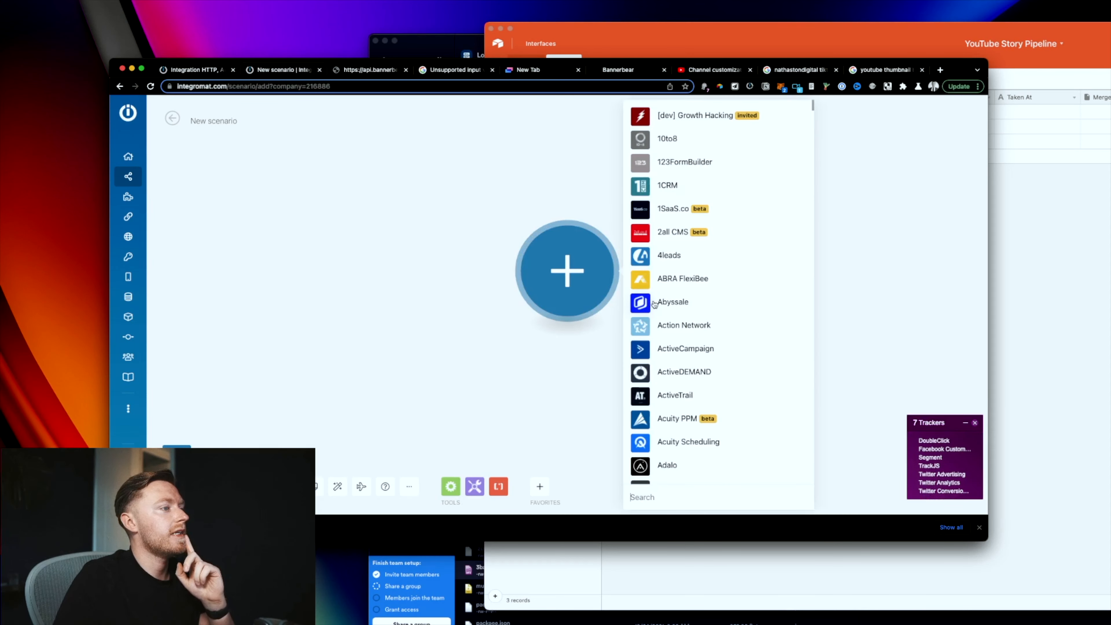
text(webh)
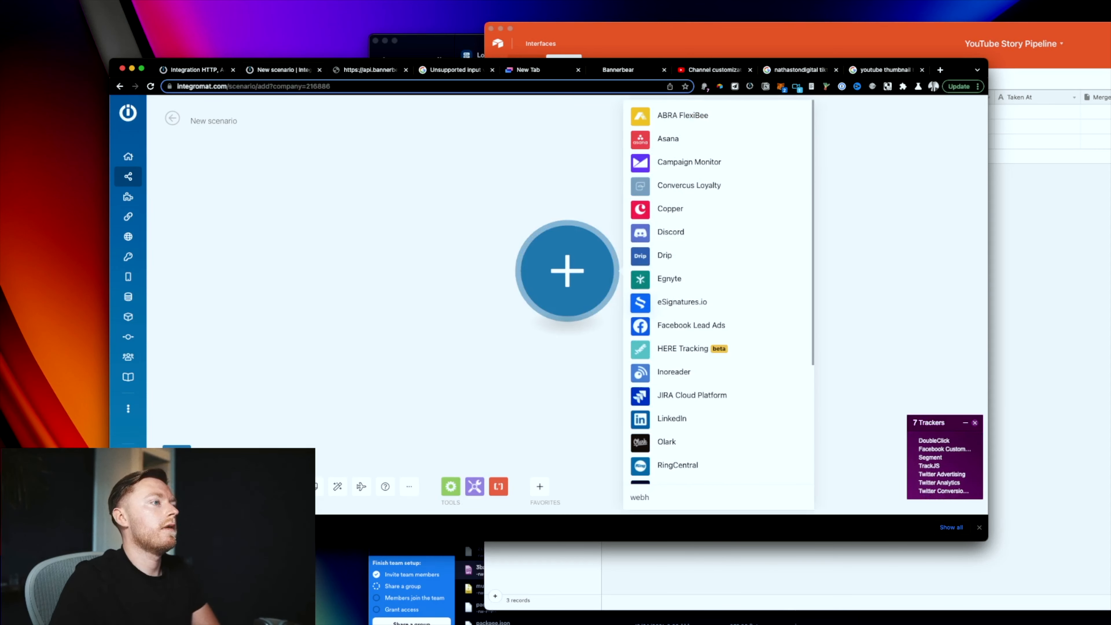
text(ook)
click(697, 415)
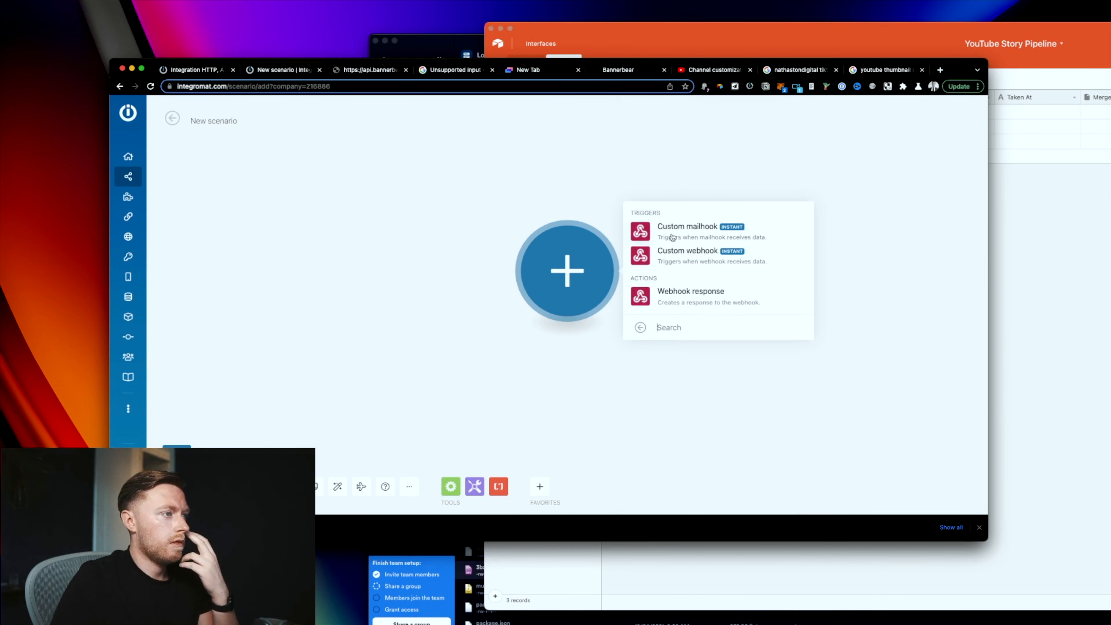
click(699, 257)
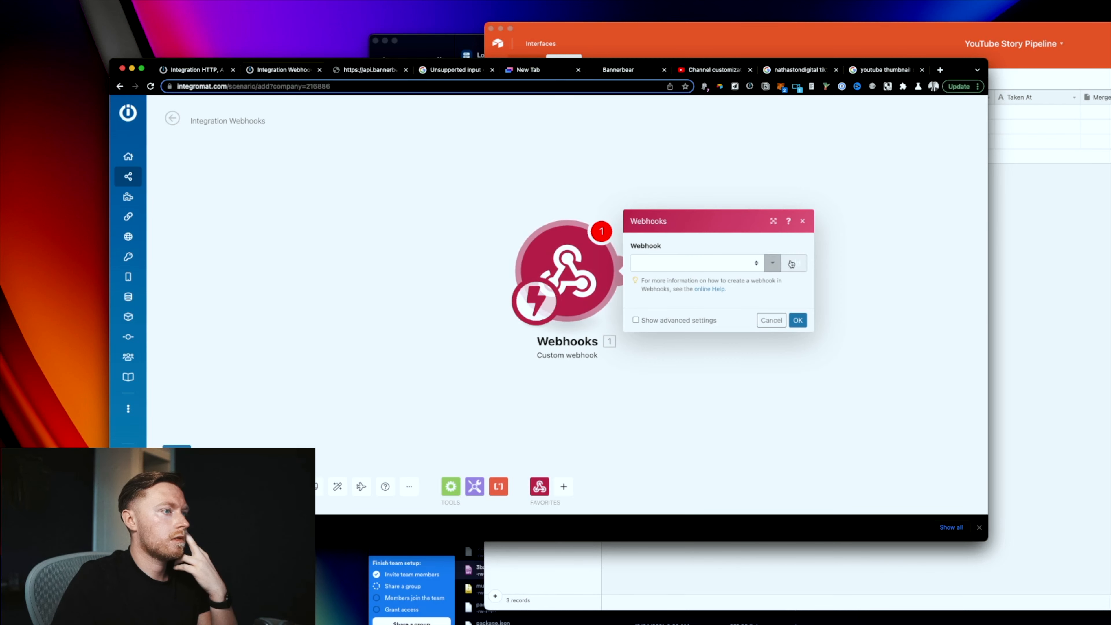
Step: Name the hook Bannerbear, save it, and copy its webhook URL
triple_click(528, 232)
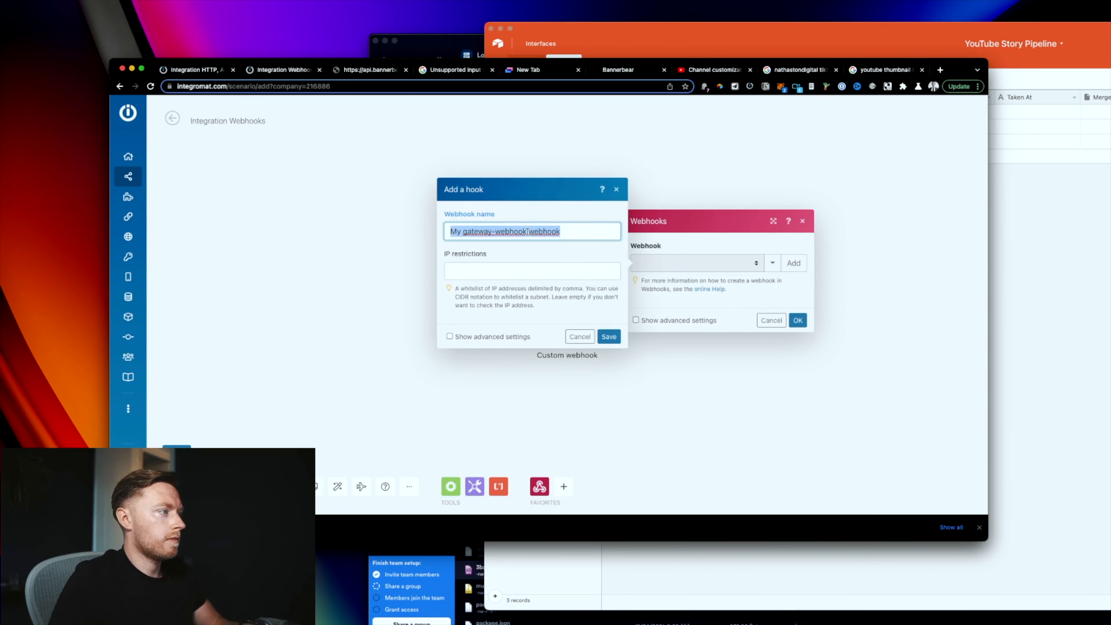
text(Bannerbear)
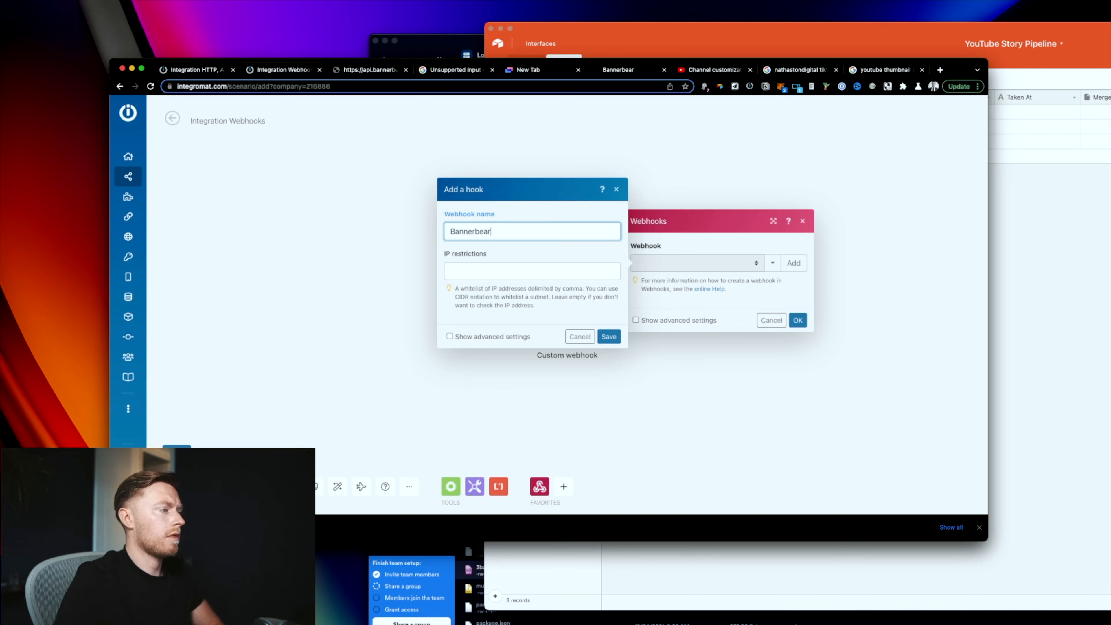
click(603, 335)
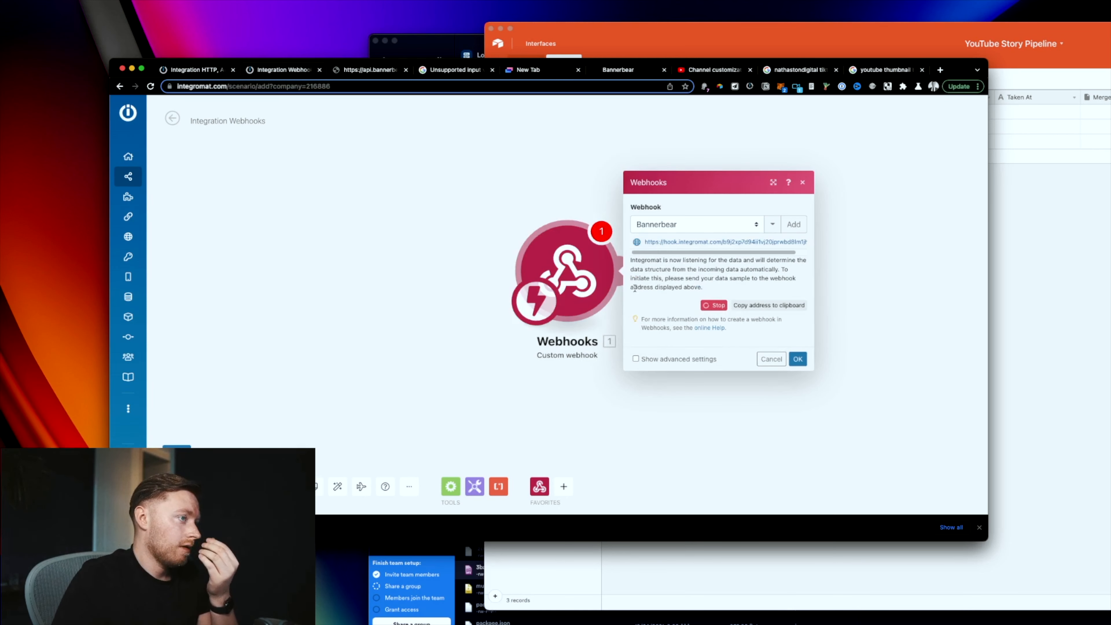
click(717, 240)
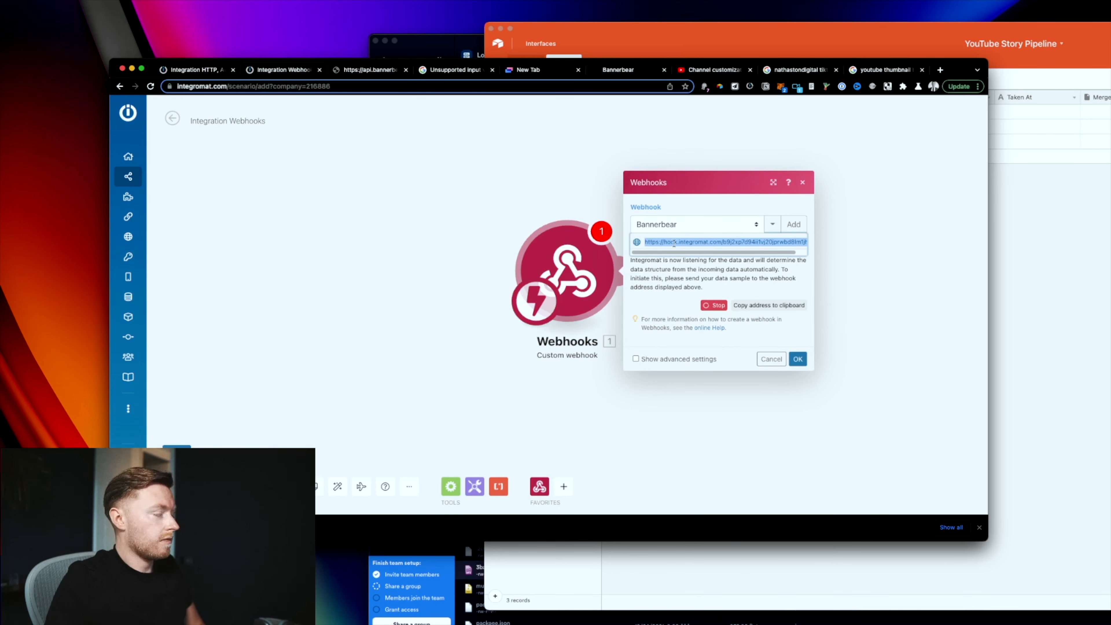
click(227, 75)
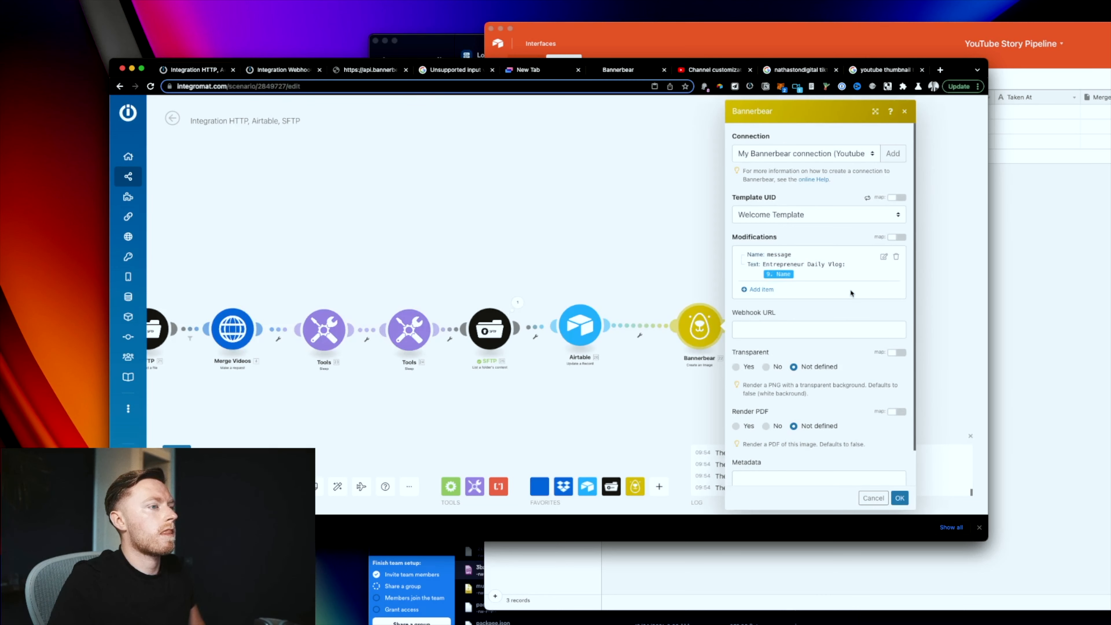
Step: Paste the copied webhook address into Bannerbear's Webhook URL and confirm the module
click(771, 336)
key(super+v)
click(901, 500)
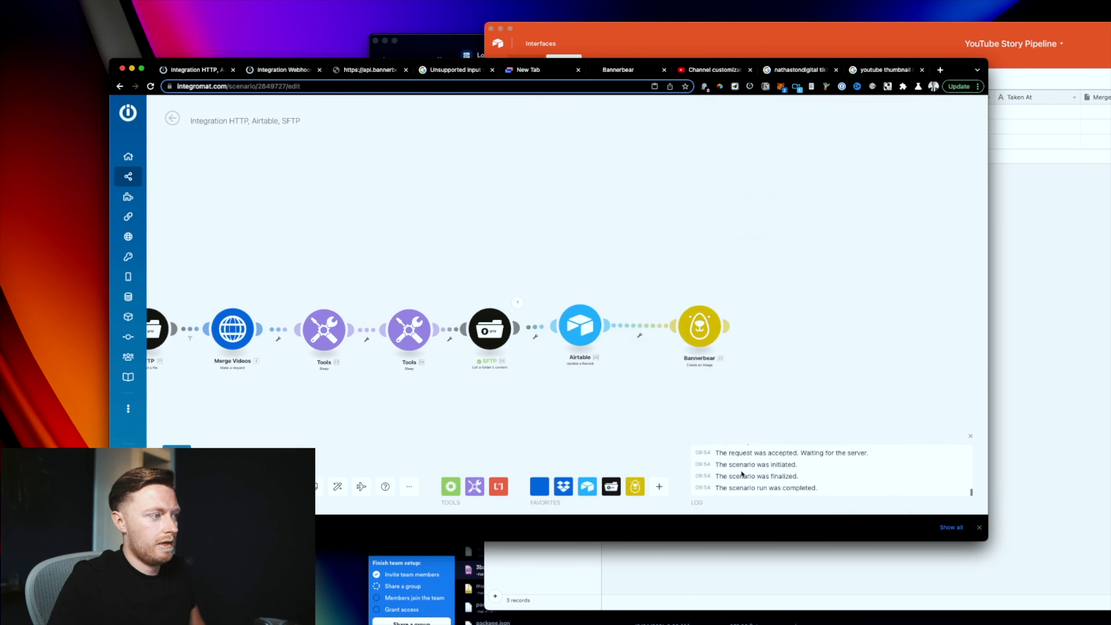
Step: Auto-align all 13 modules into one row and run the scenario once
drag(515, 398, 537, 397)
click(337, 487)
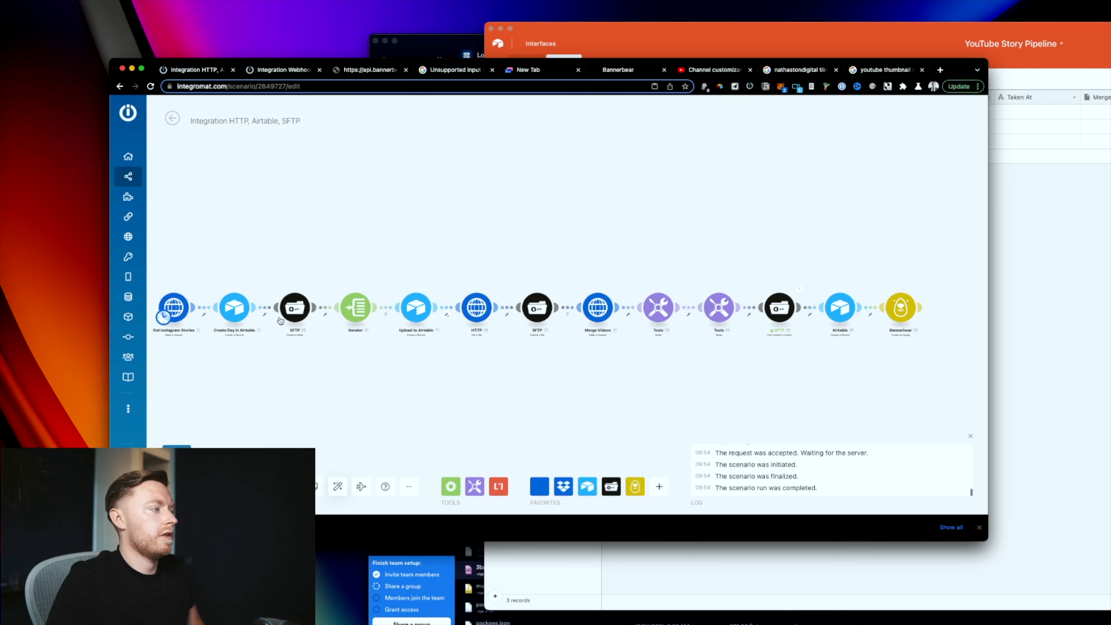
scroll(756, 370, left, 2)
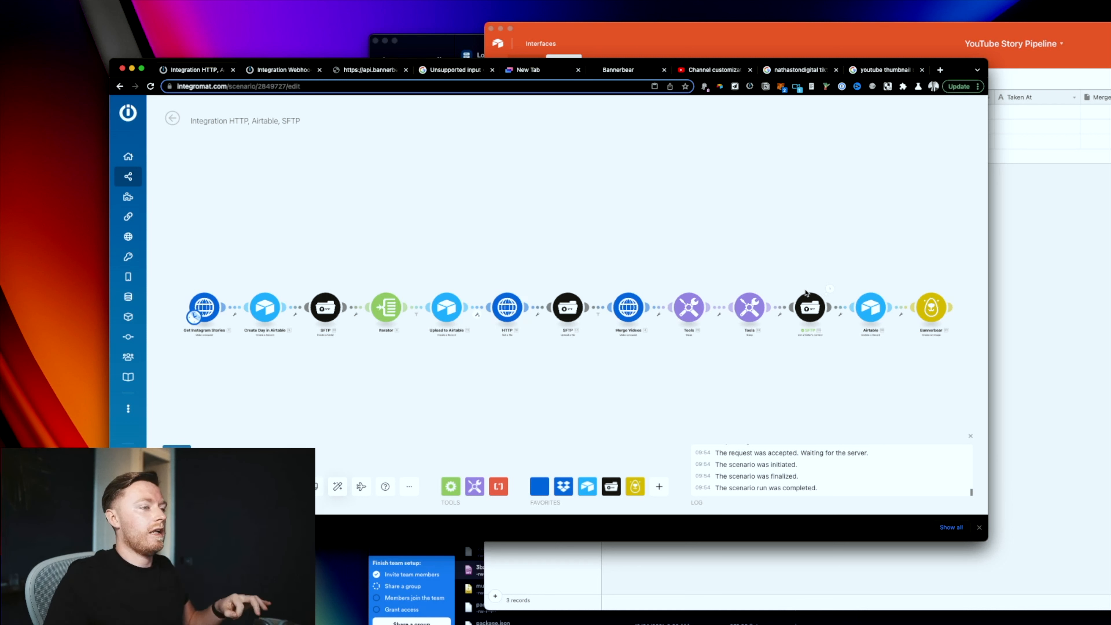
mouse_move(158, 419)
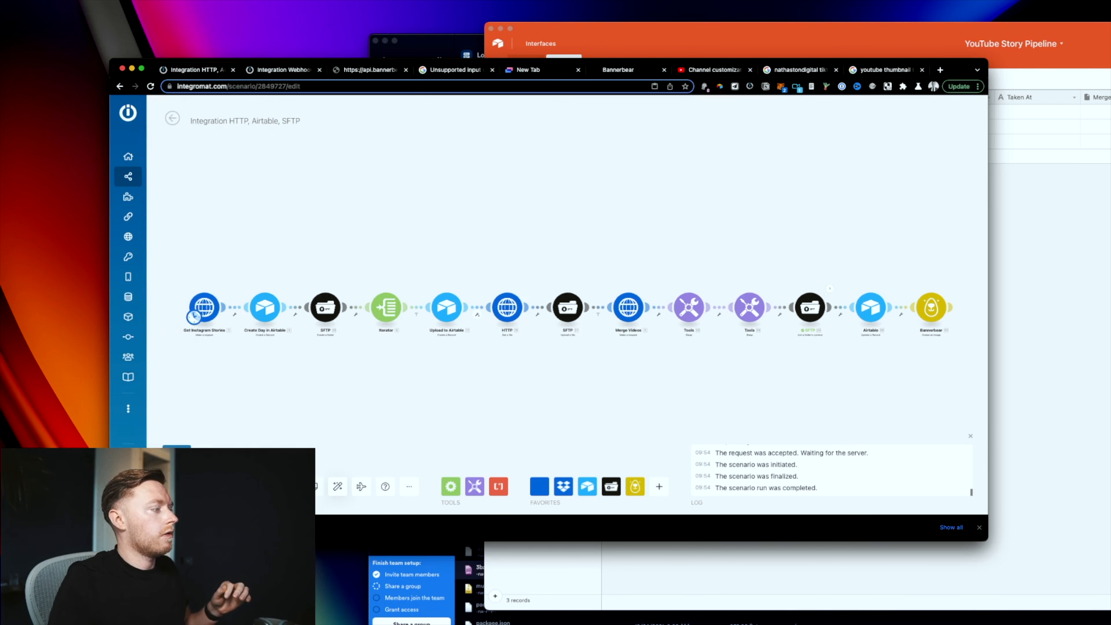
click(177, 459)
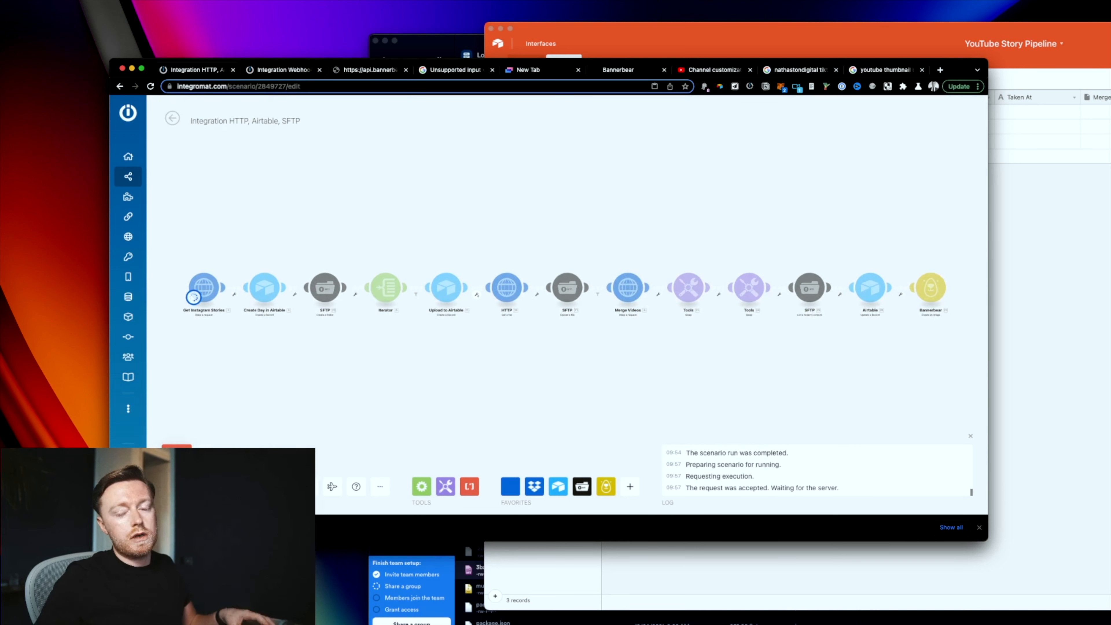
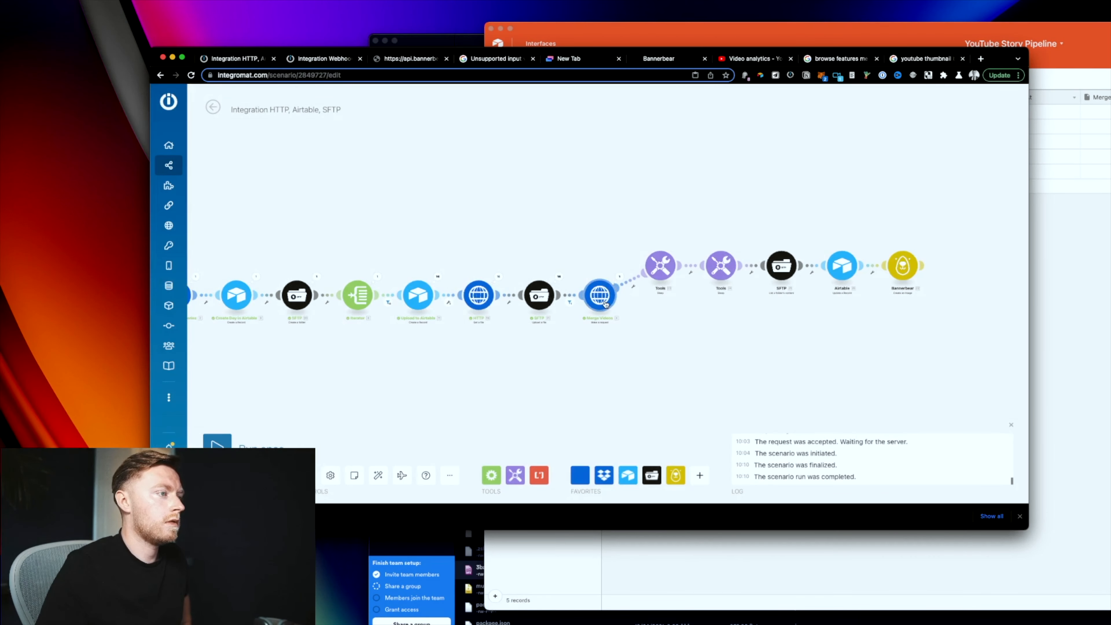
Step: Attach a Resume error handler with a filled-in status code to the Merge Videos module
right_click(606, 303)
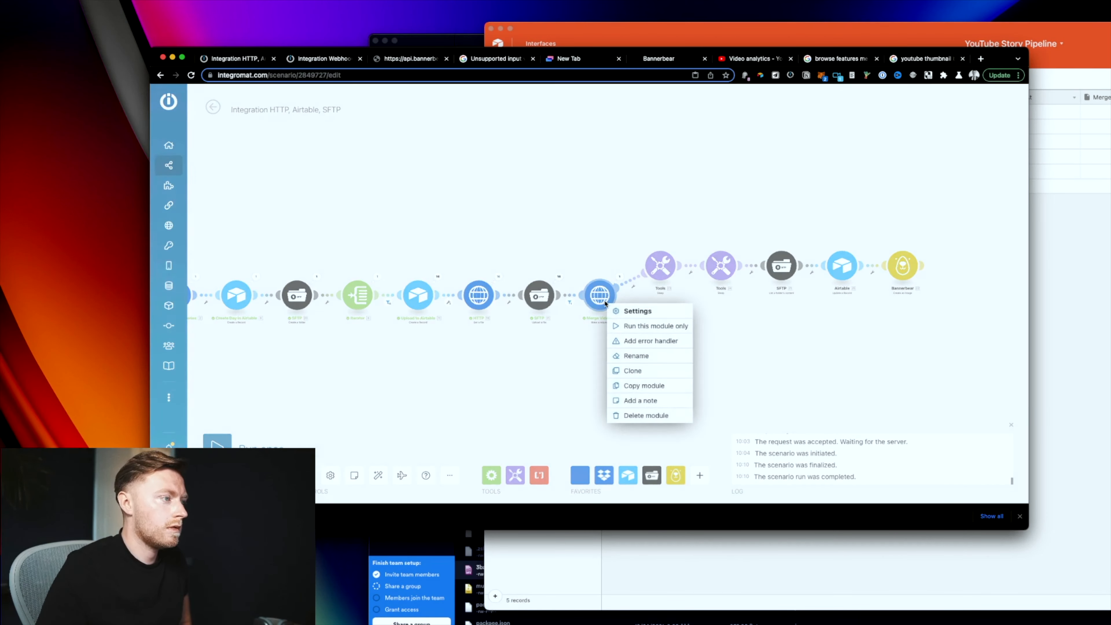
click(651, 340)
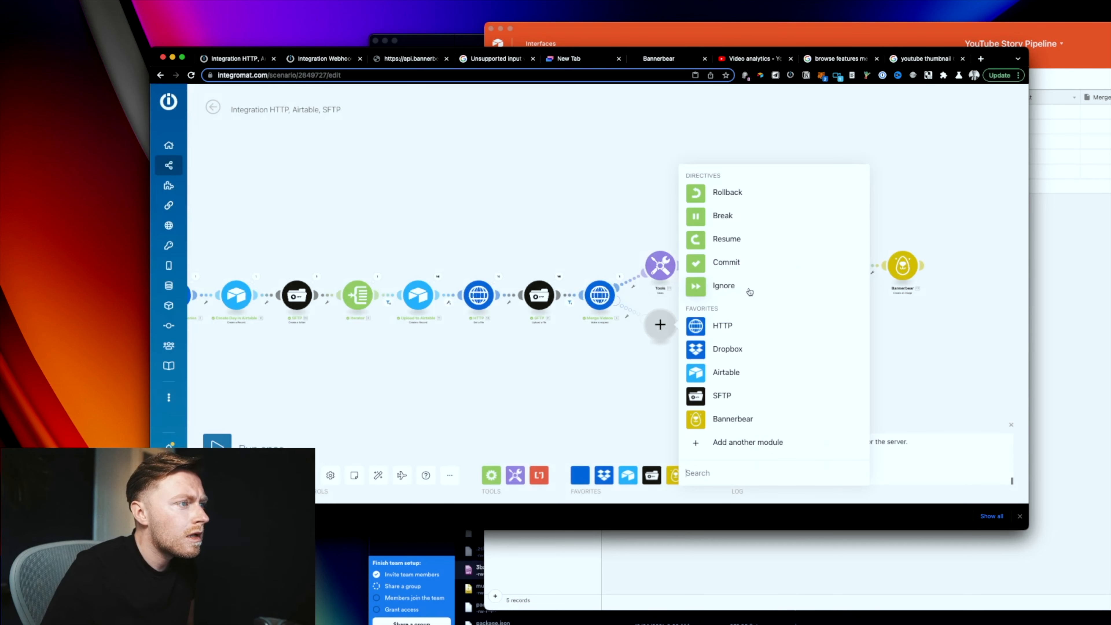
click(740, 244)
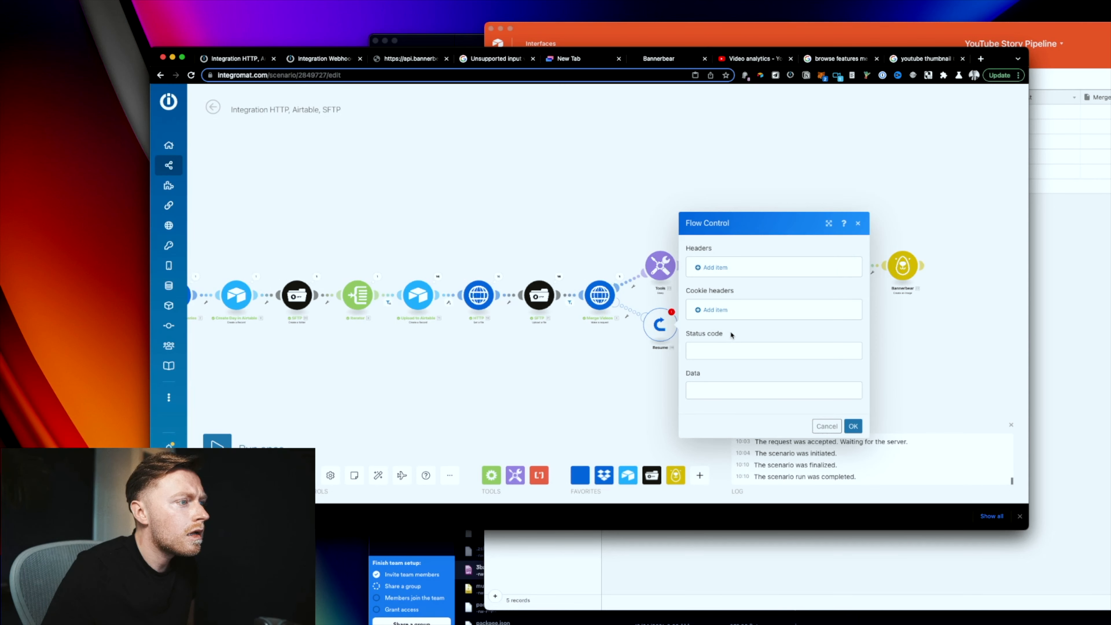
click(715, 353)
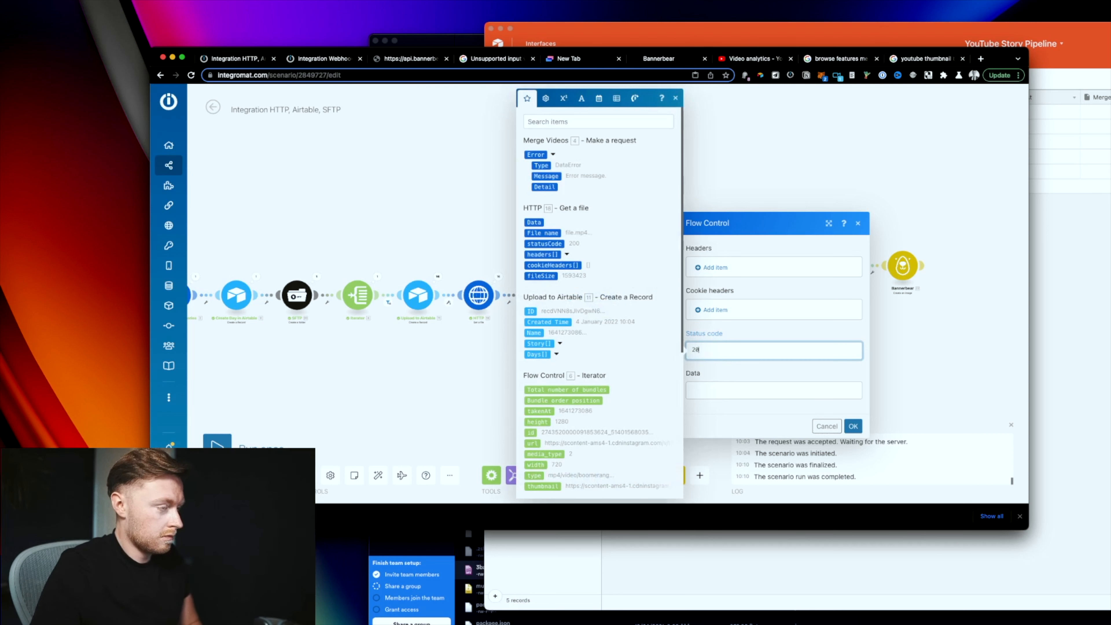
click(852, 425)
drag(762, 355, 485, 397)
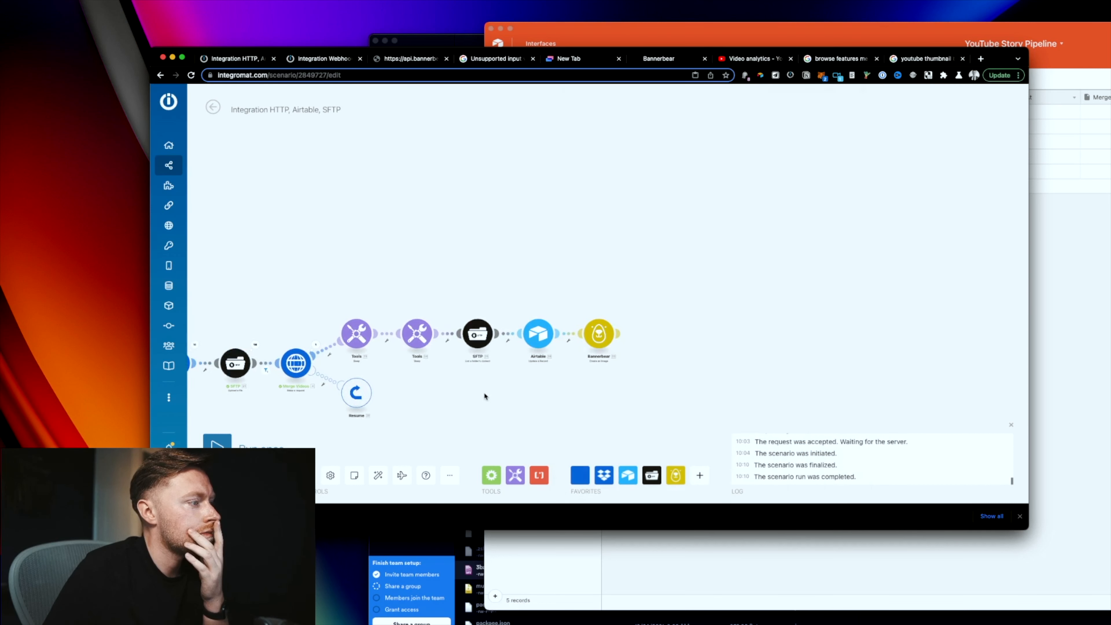
Step: Run the SFTP module alone and copy the merged video's output file name
right_click(479, 349)
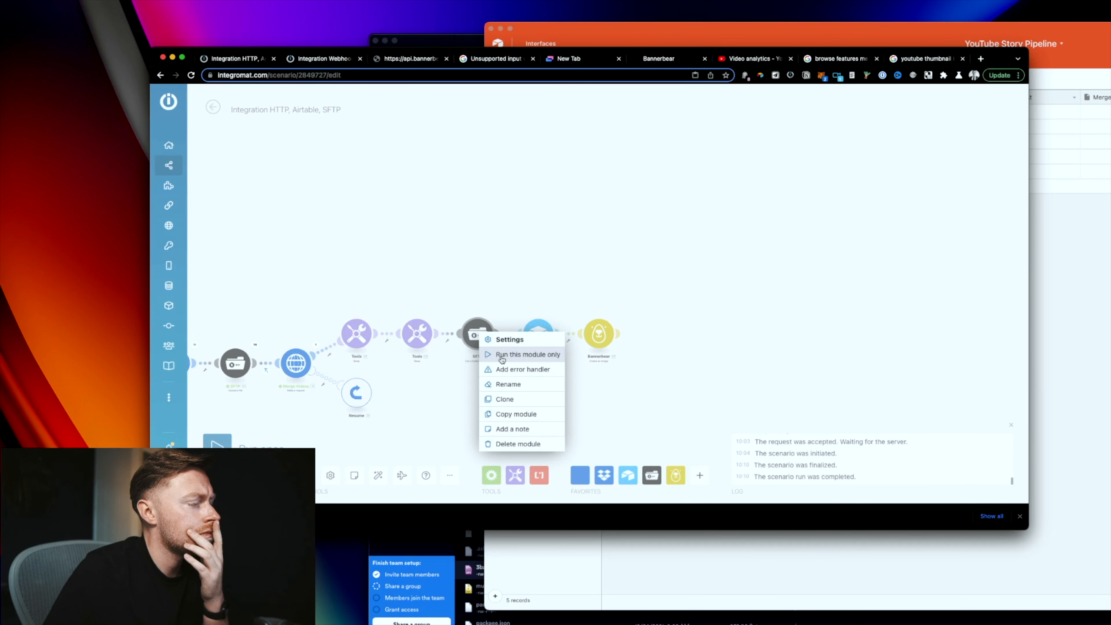
click(501, 356)
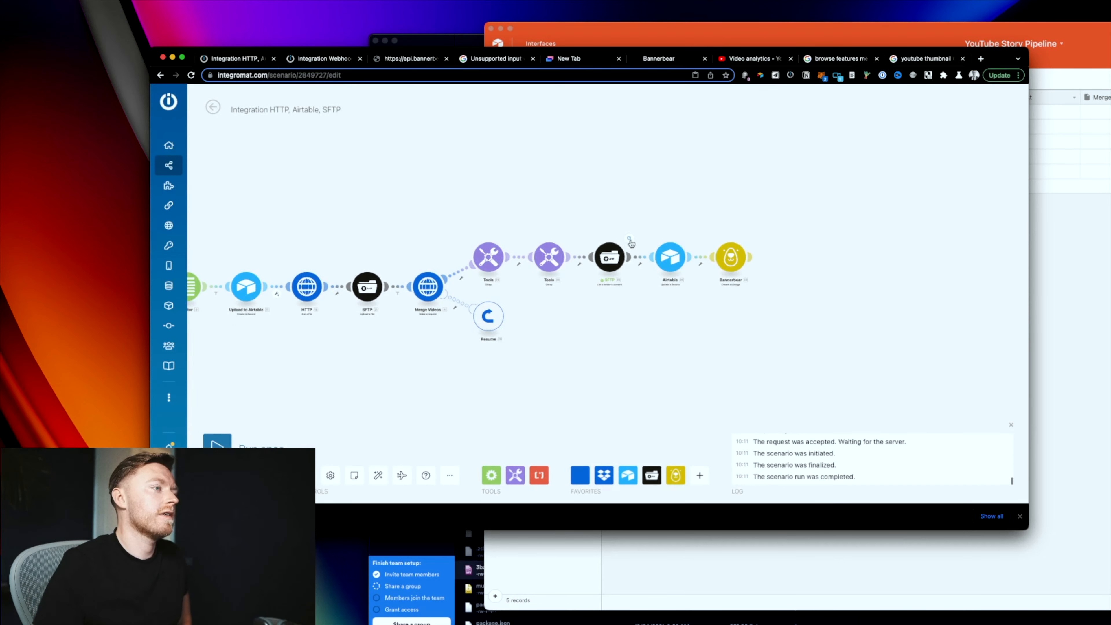
click(633, 241)
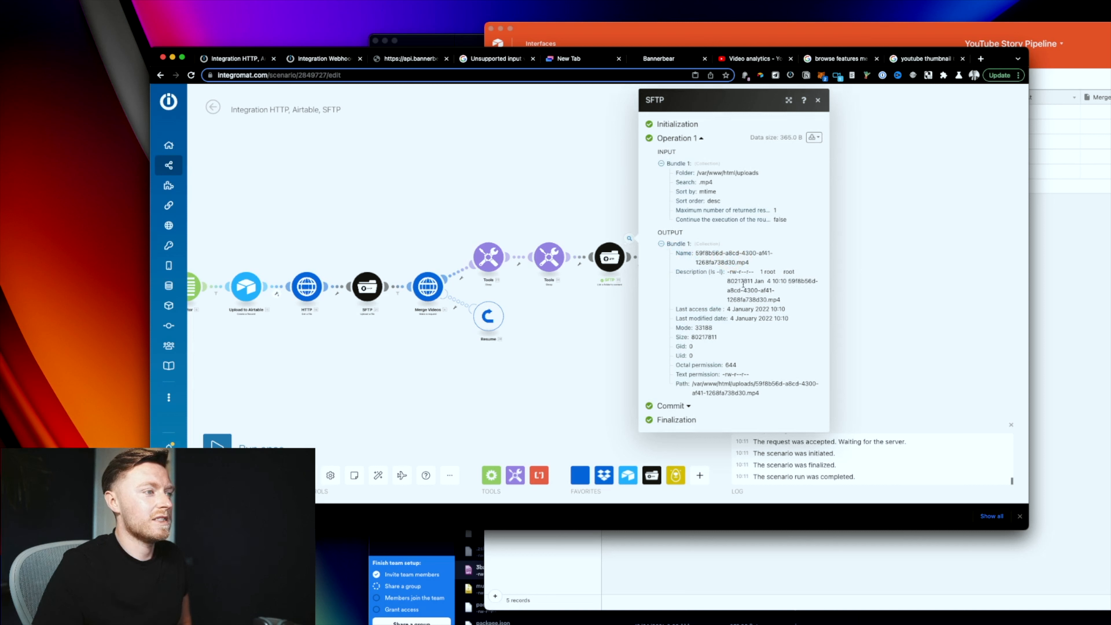
click(588, 341)
drag(641, 333, 560, 371)
scroll(592, 347, up, 2)
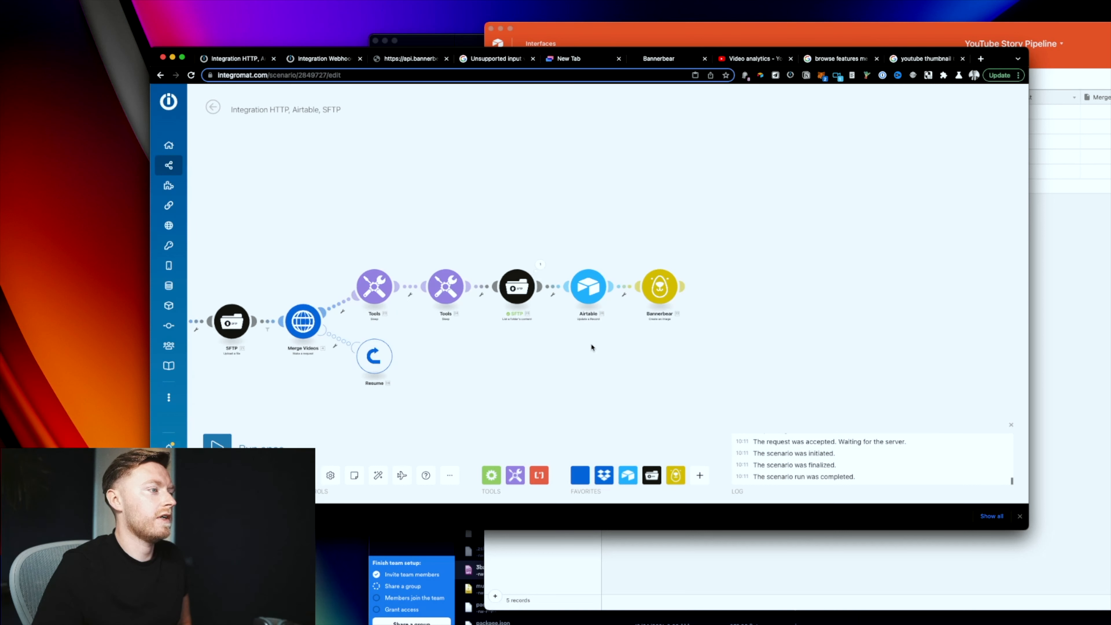
drag(564, 325, 505, 353)
click(480, 288)
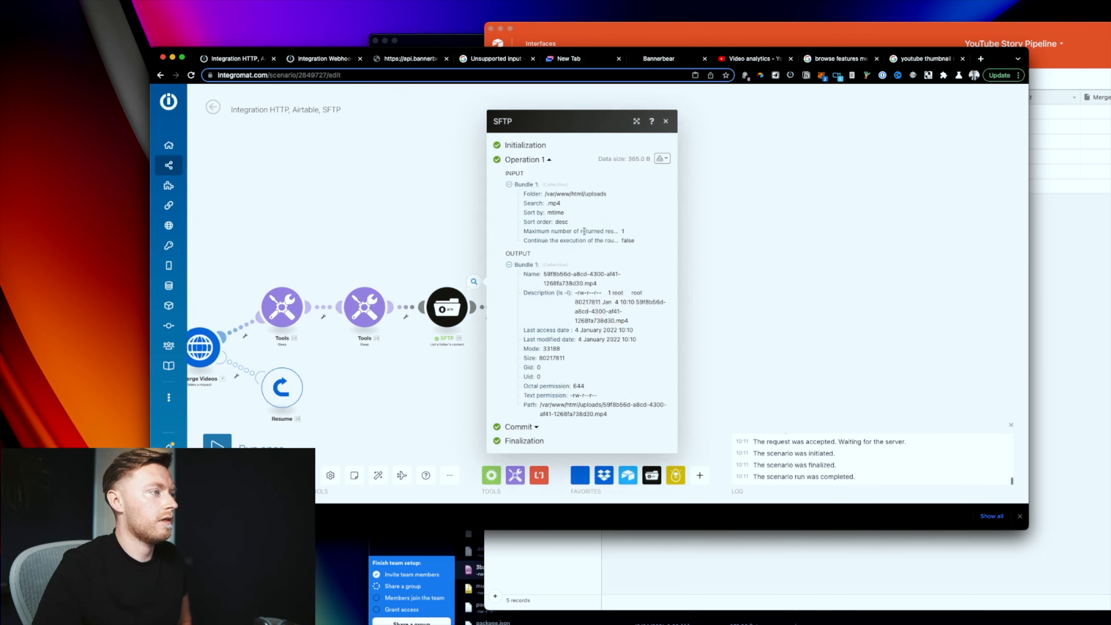
double_click(570, 281)
triple_click(569, 280)
key(super+c)
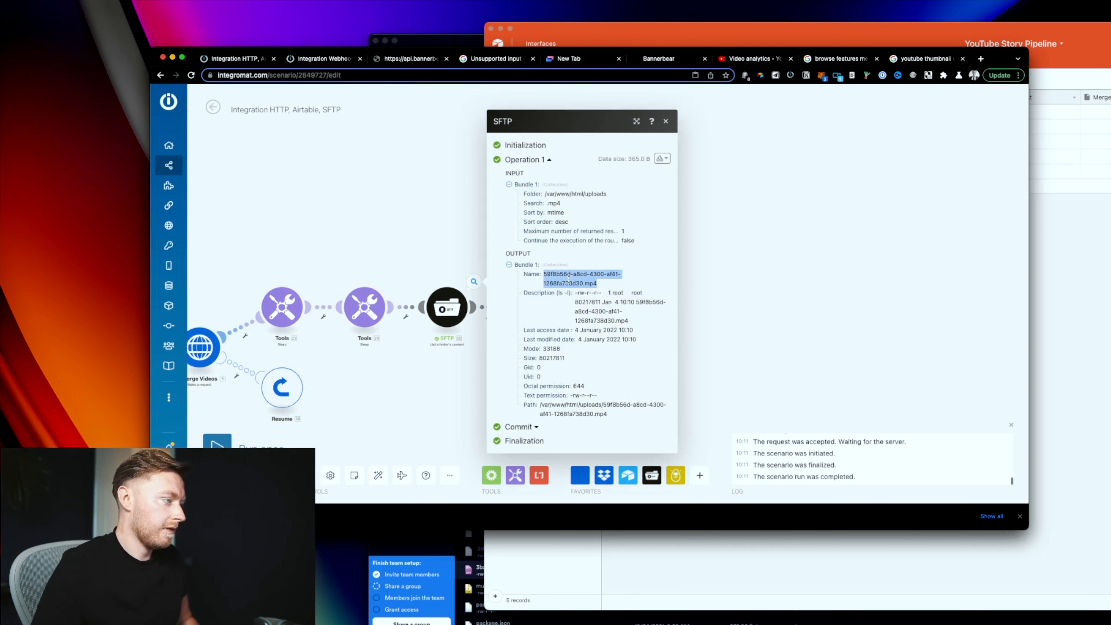
drag(784, 348, 770, 347)
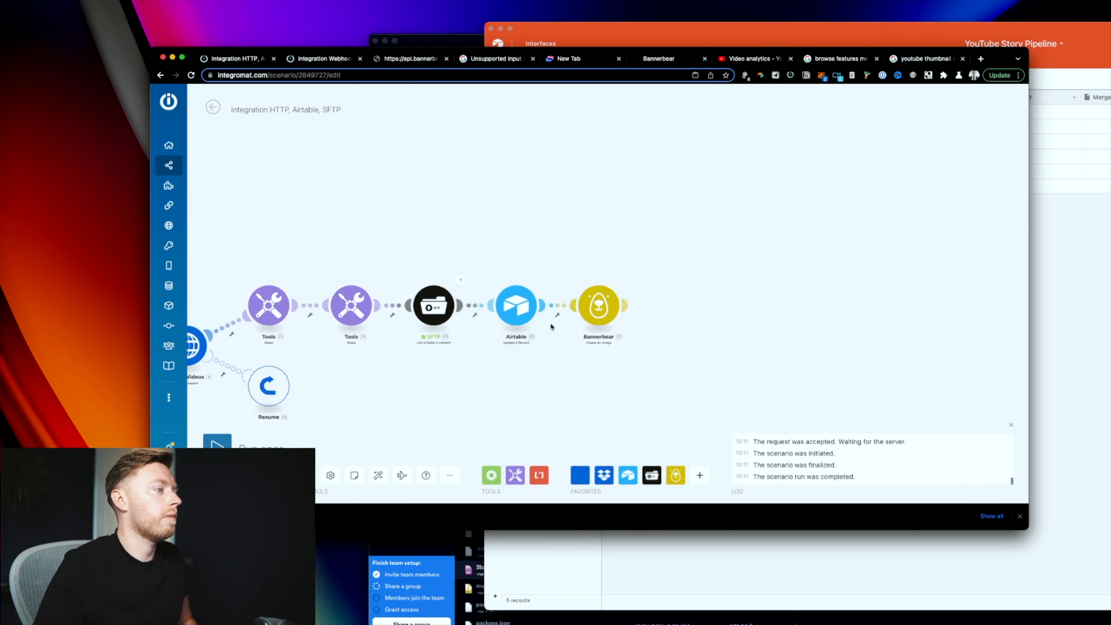
Step: Begin a solo run of the Airtable update module, then cancel it to gather inputs first
right_click(521, 309)
click(630, 343)
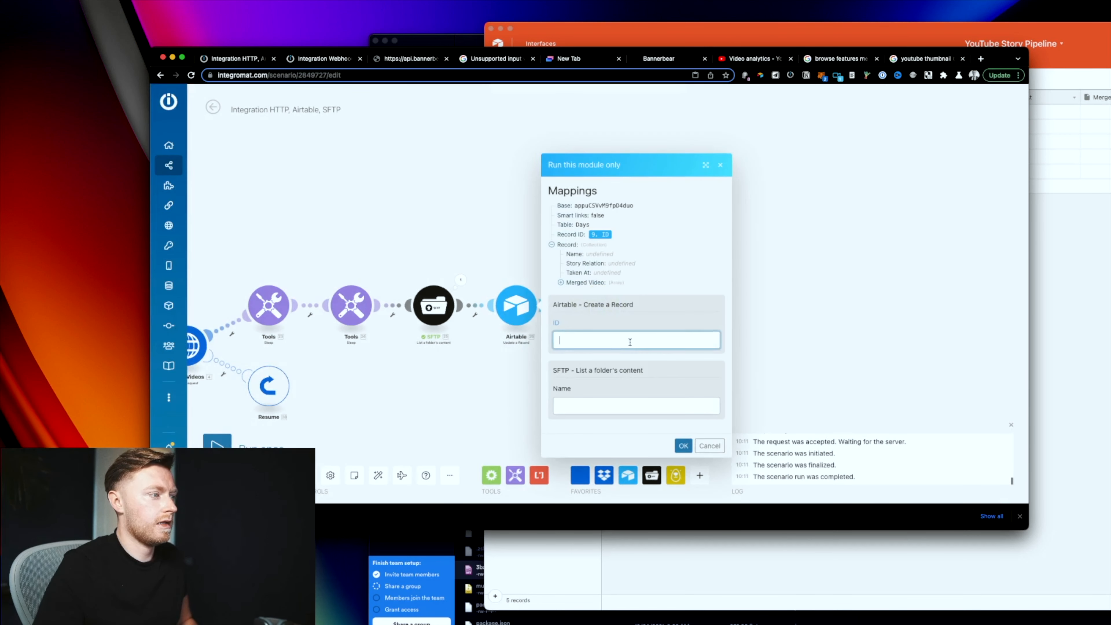
click(684, 445)
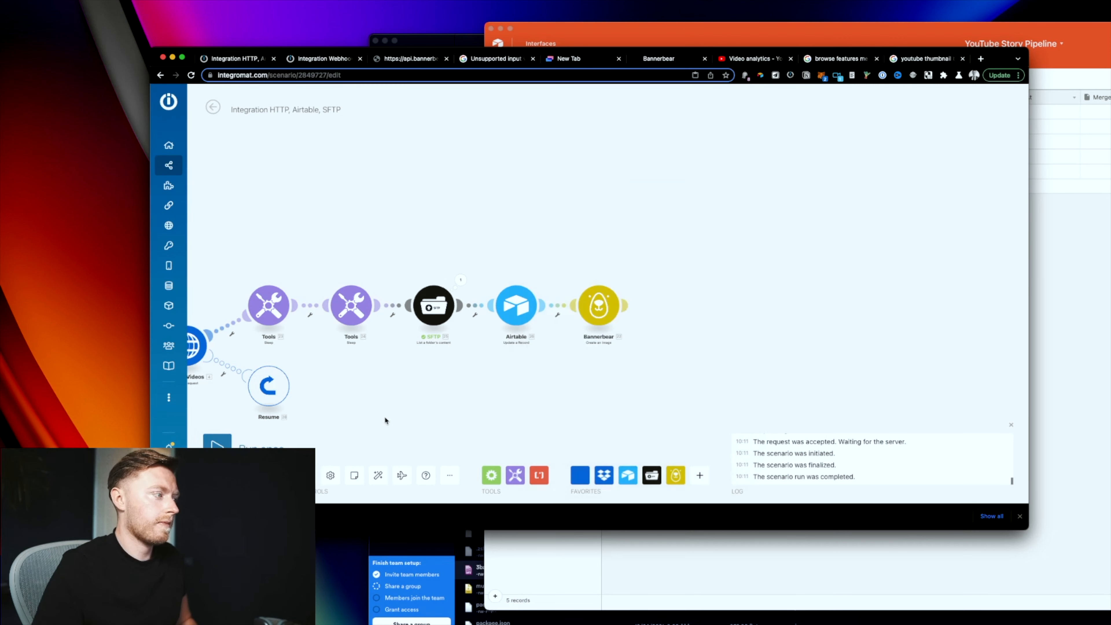
drag(385, 416, 838, 323)
drag(407, 334, 473, 348)
scroll(628, 346, down, 2)
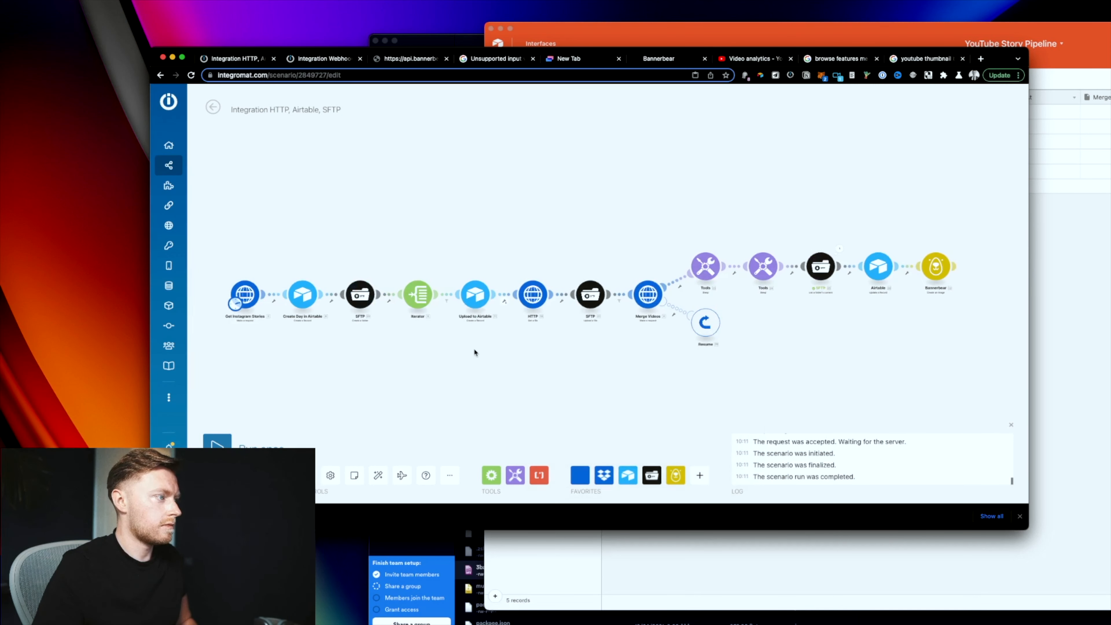
Step: Run Create Day in Airtable alone and copy the new day record's ID
right_click(302, 297)
click(345, 321)
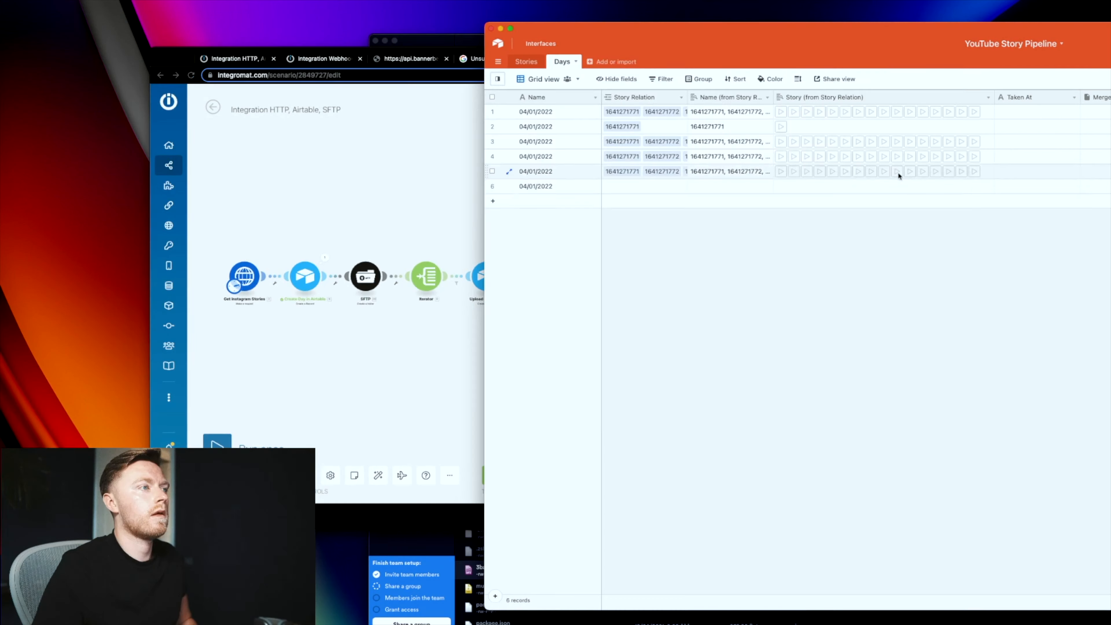
click(508, 186)
click(348, 234)
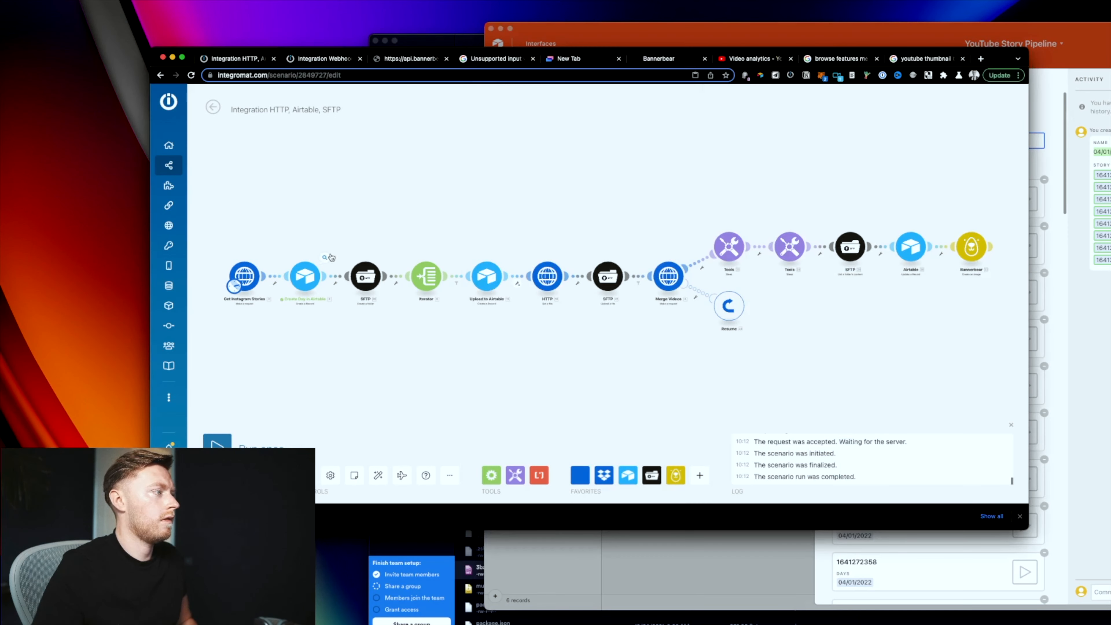
click(324, 258)
double_click(405, 311)
drag(811, 347, 607, 405)
scroll(616, 381, up, 5)
scroll(515, 325, down, 3)
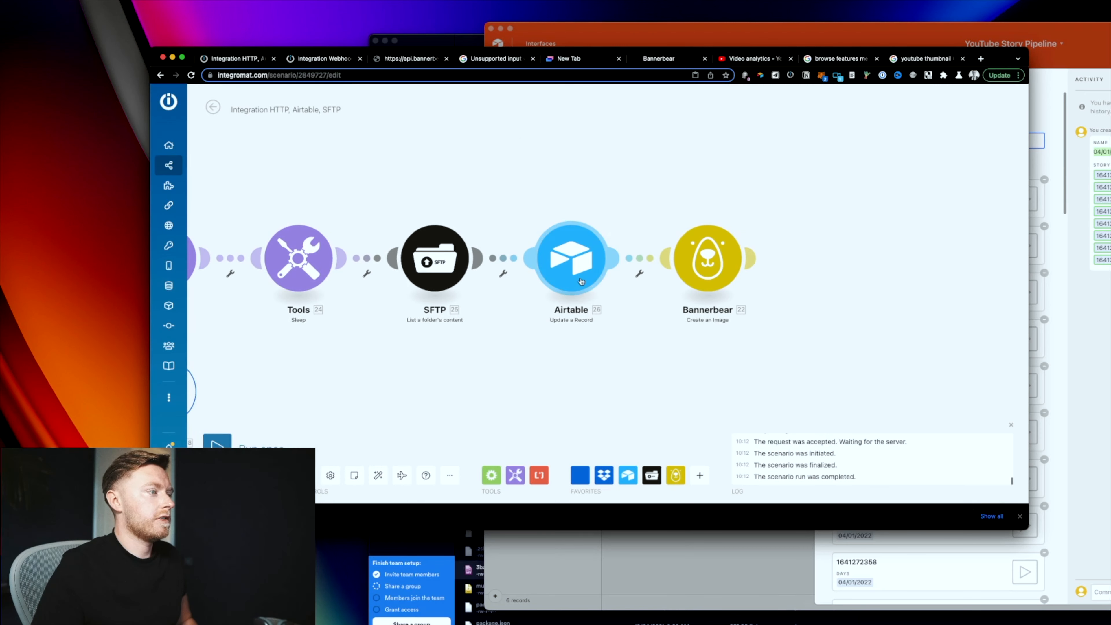
Step: Run only the Airtable update module with the record ID and the merged video file name
click(563, 290)
right_click(563, 289)
click(595, 281)
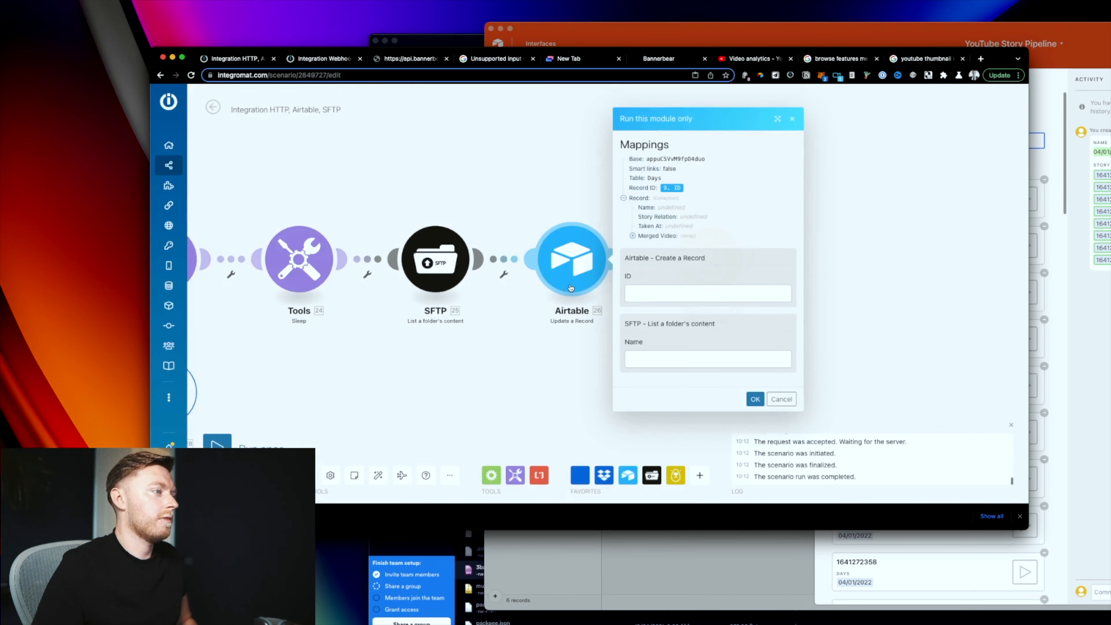
click(657, 294)
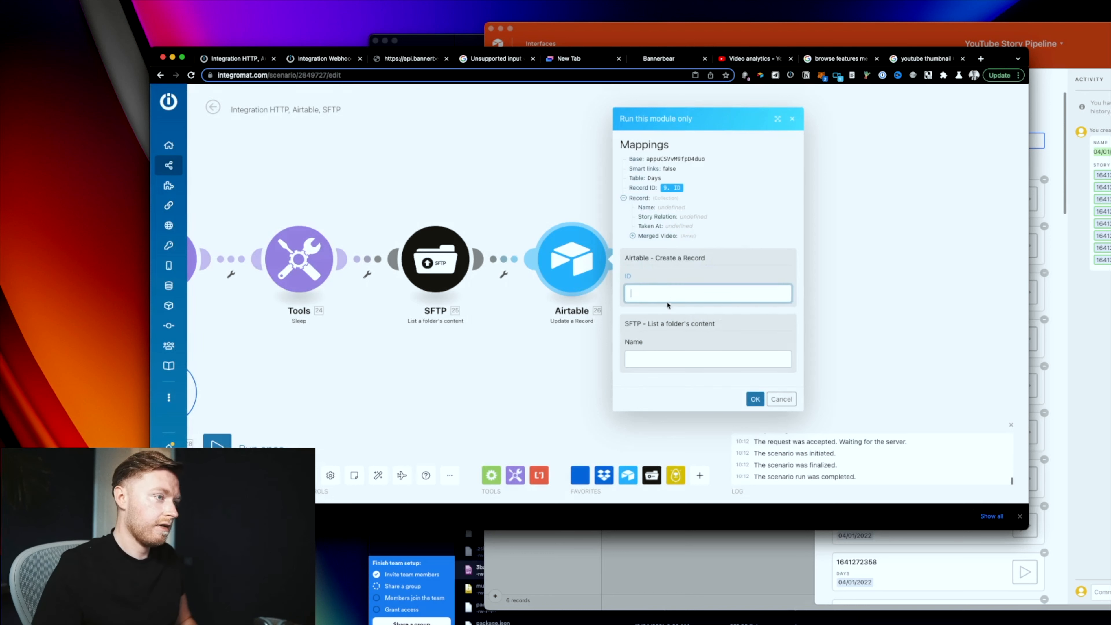
click(669, 359)
key(super+j)
text(v)
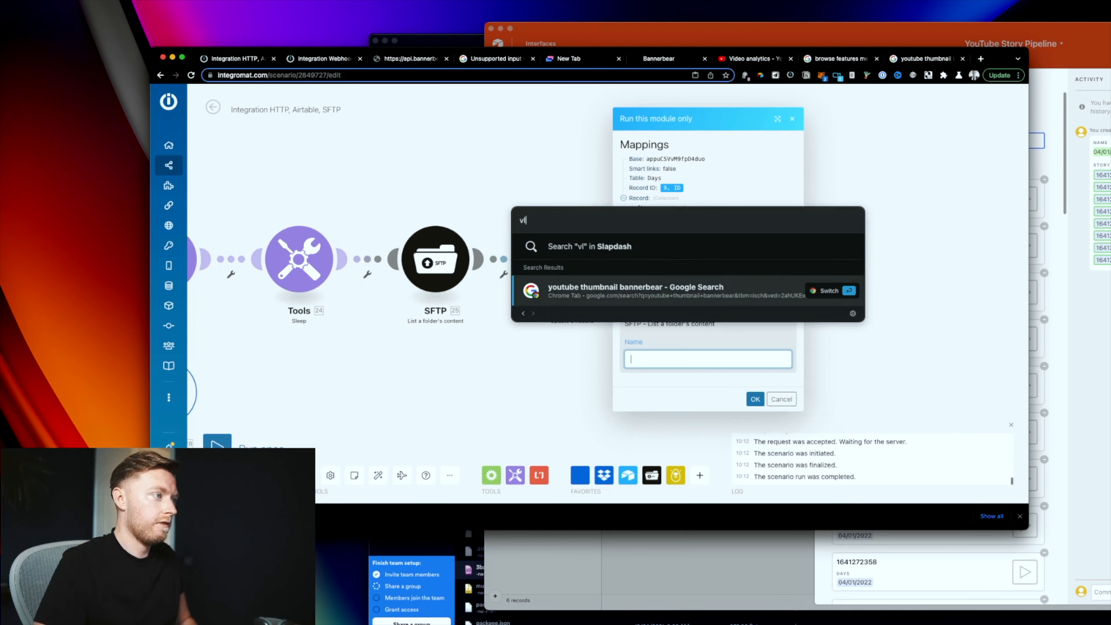
key(BackSpace)
text(clip)
key(Return)
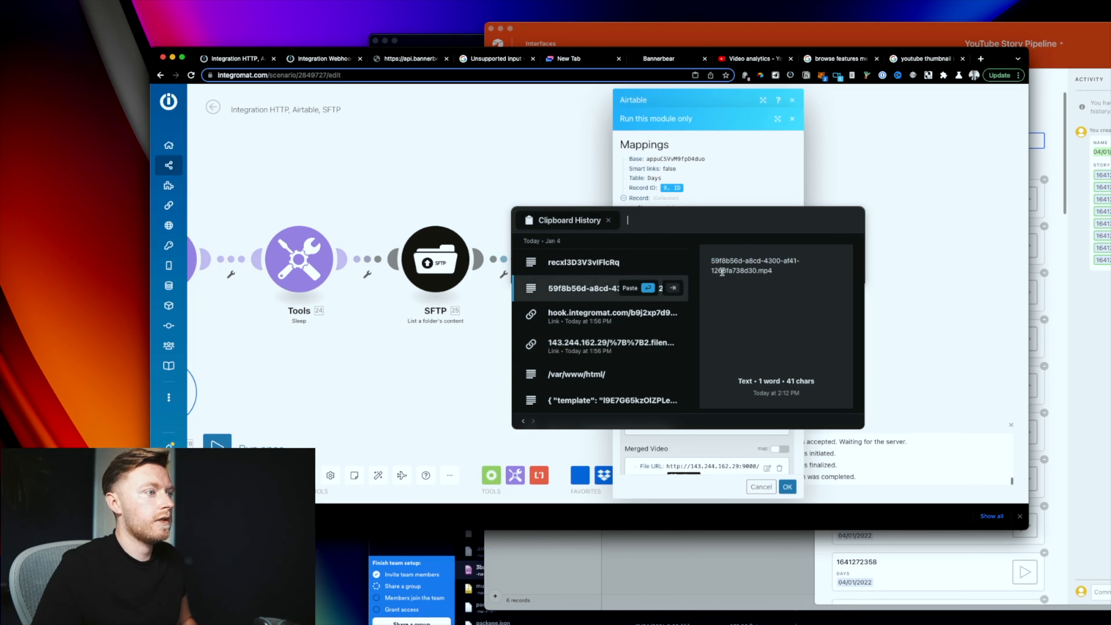
click(637, 289)
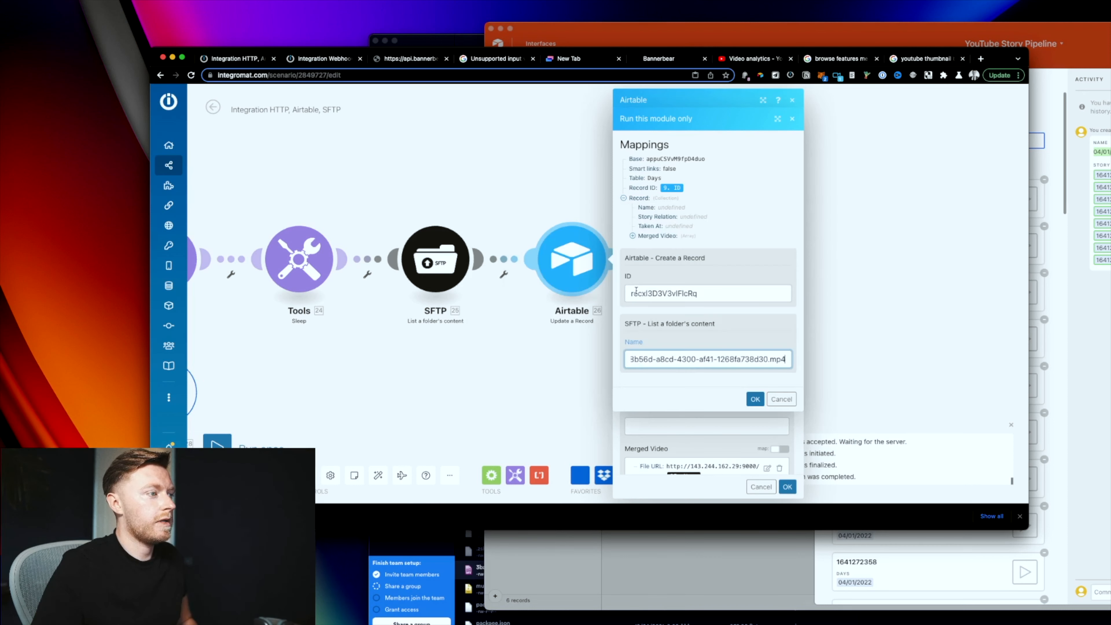
click(756, 398)
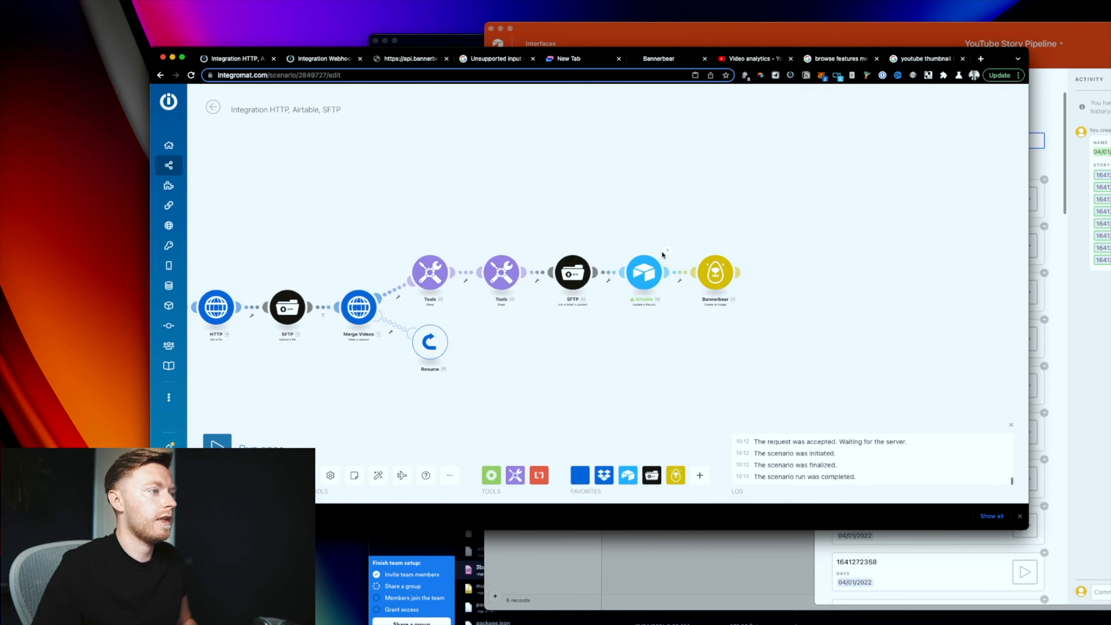
Step: Open row 6's merged video attachment in the Airtable Days grid and play it
click(709, 567)
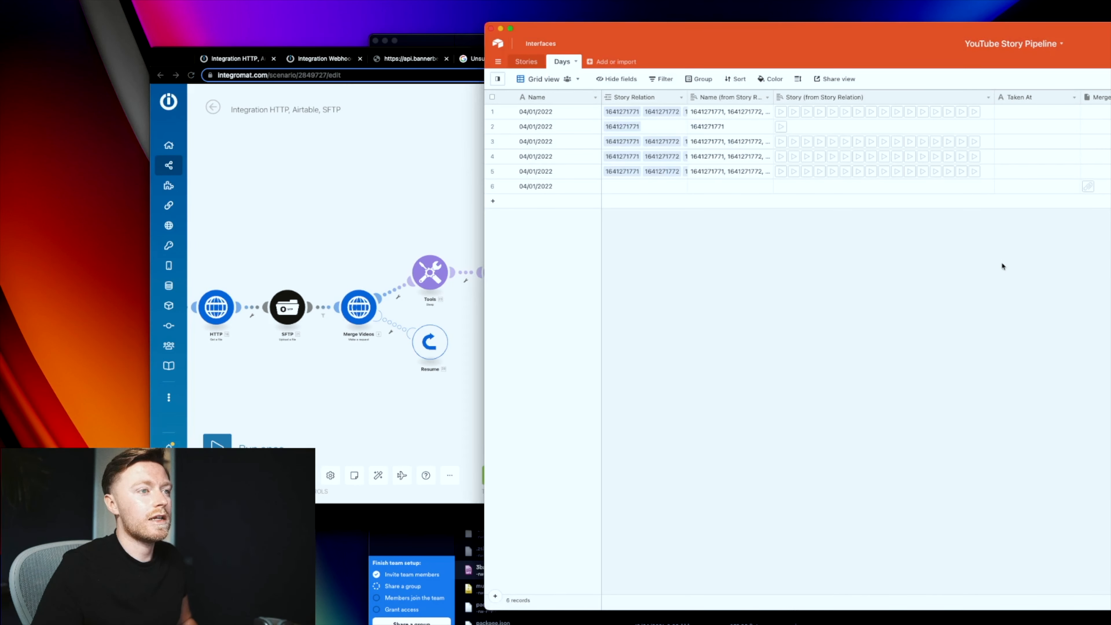
click(1091, 188)
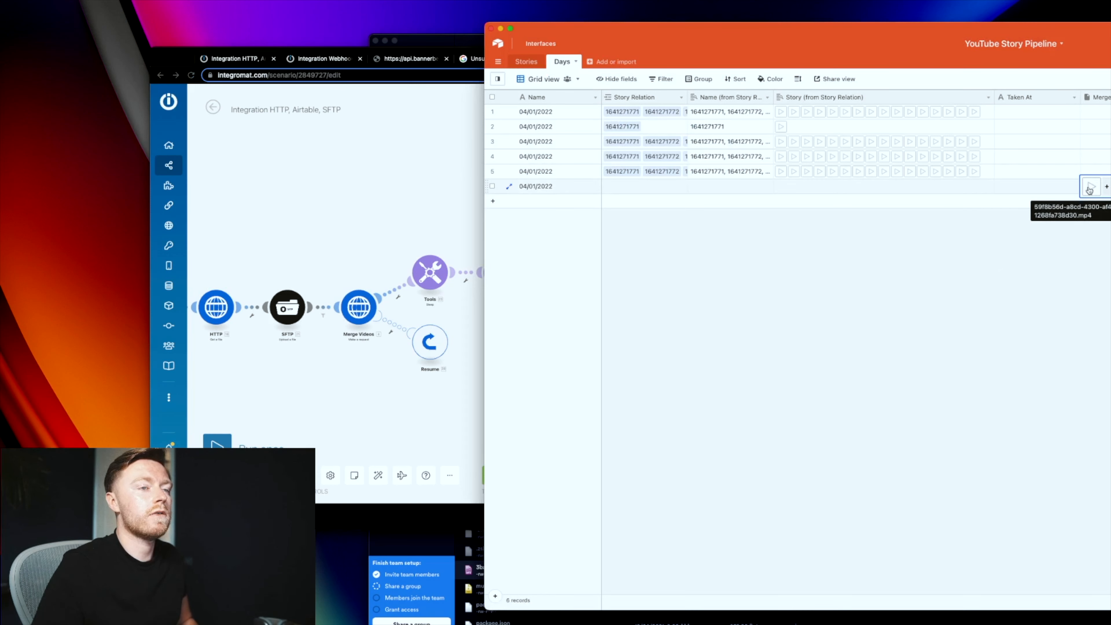
click(1090, 189)
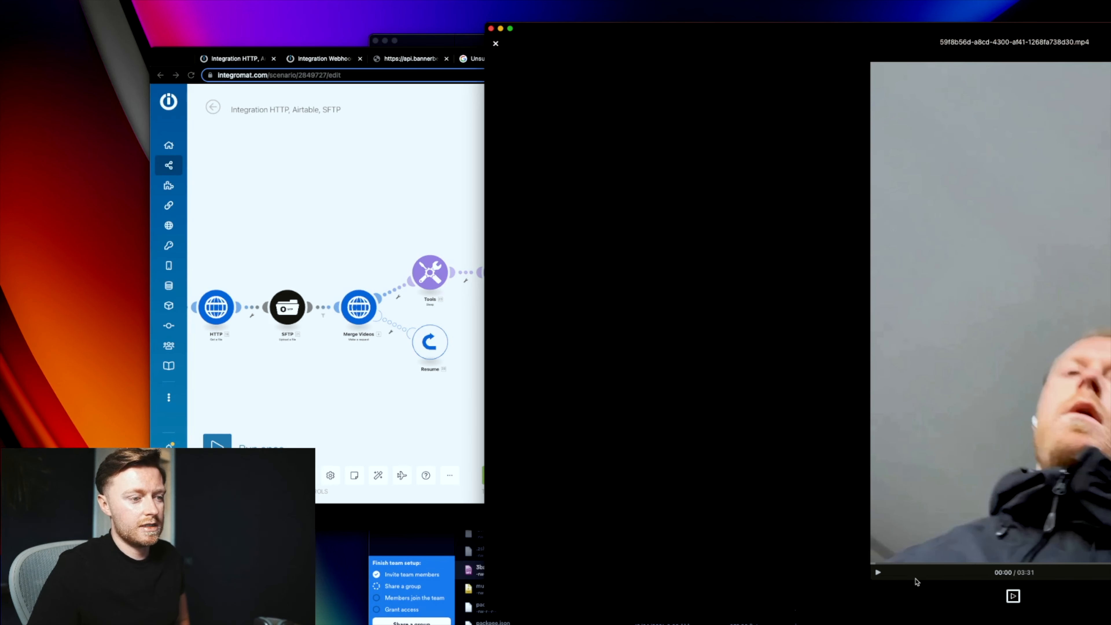
click(879, 574)
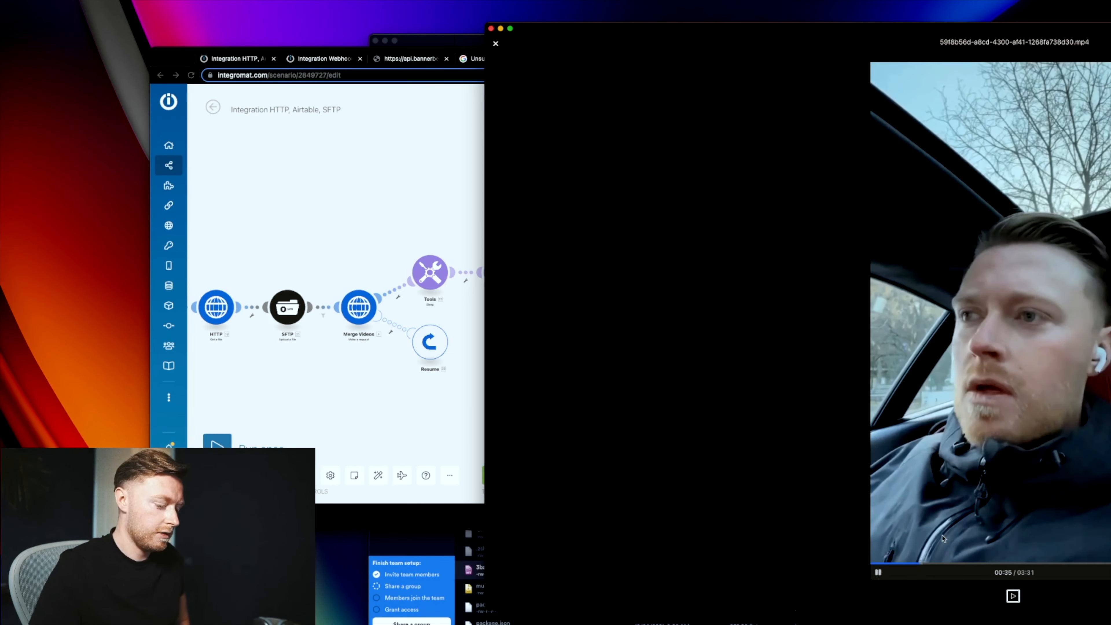
key(XF86AudioRaiseVolume)
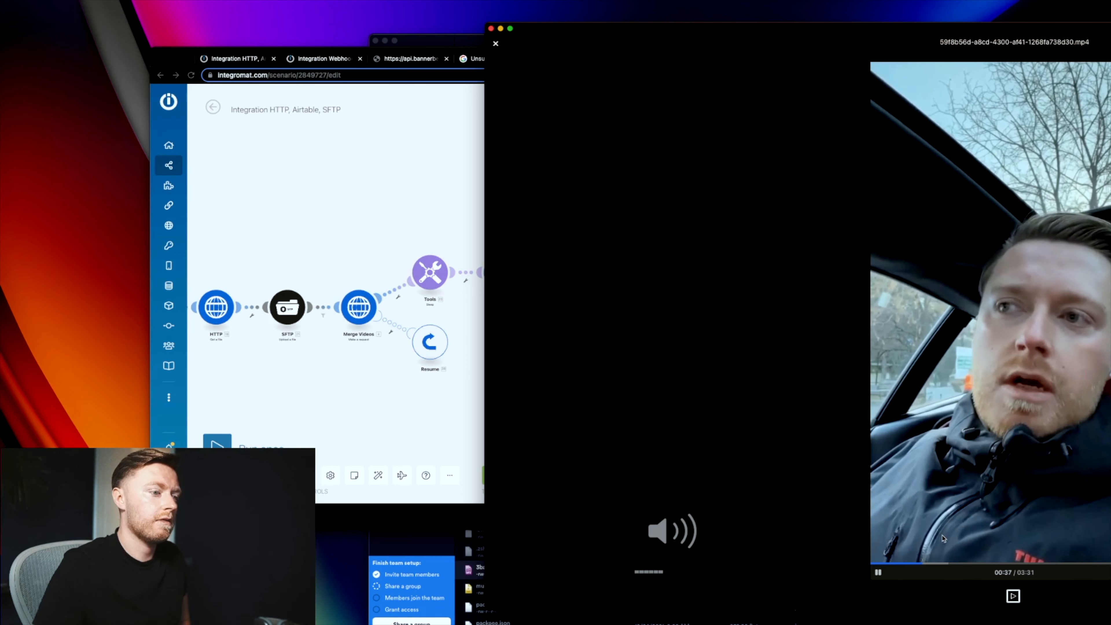
click(798, 397)
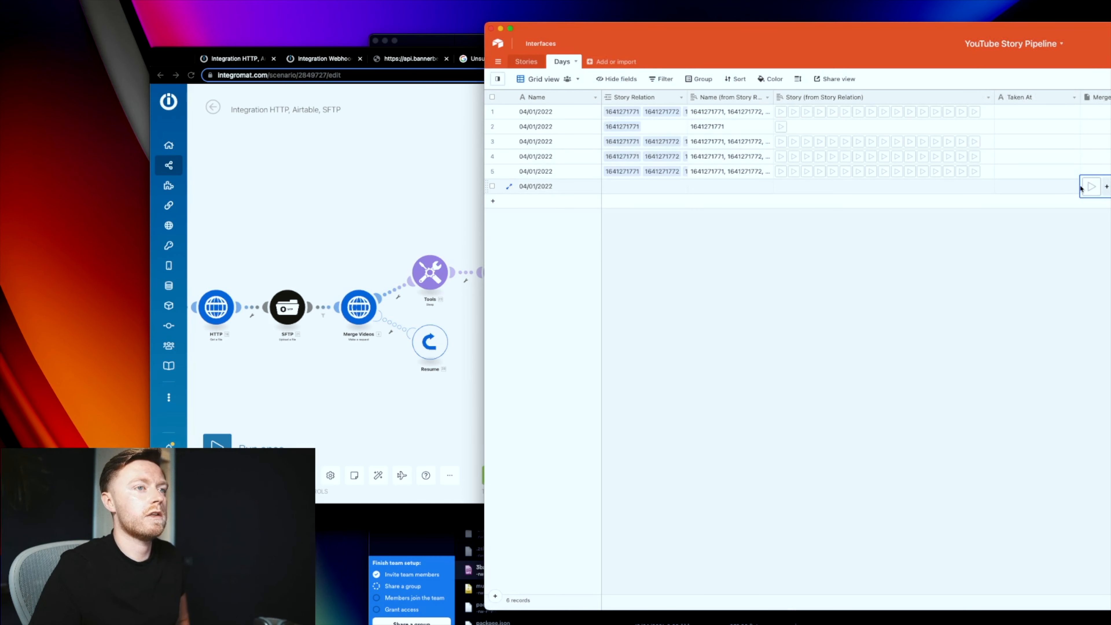
Step: Reopen the merged video, pause it, close the preview, and return to Integromat
click(1091, 187)
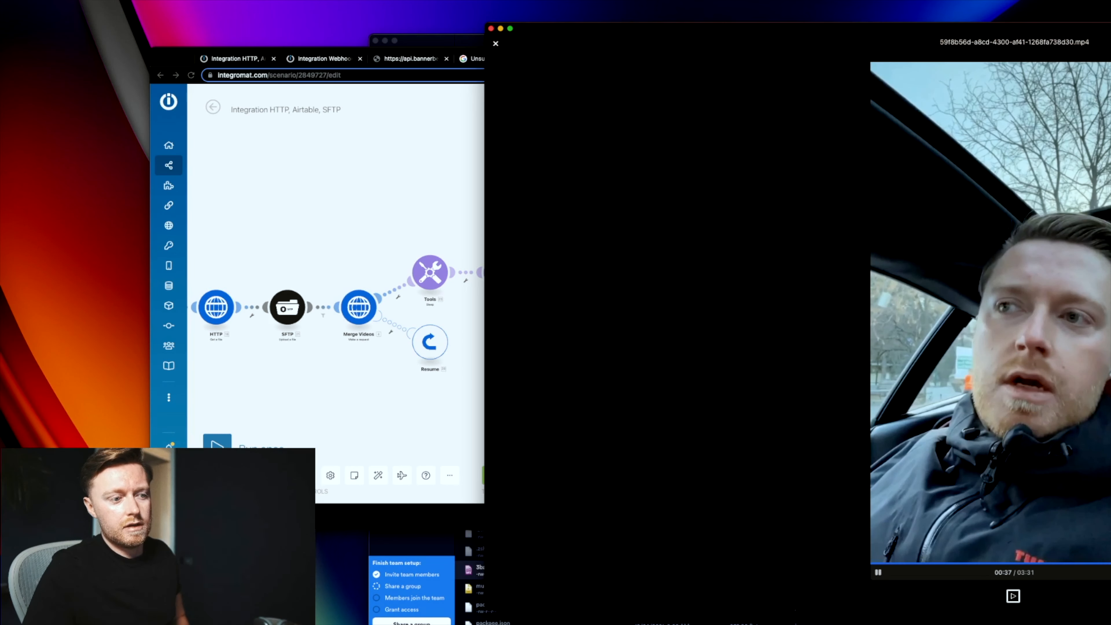
click(951, 474)
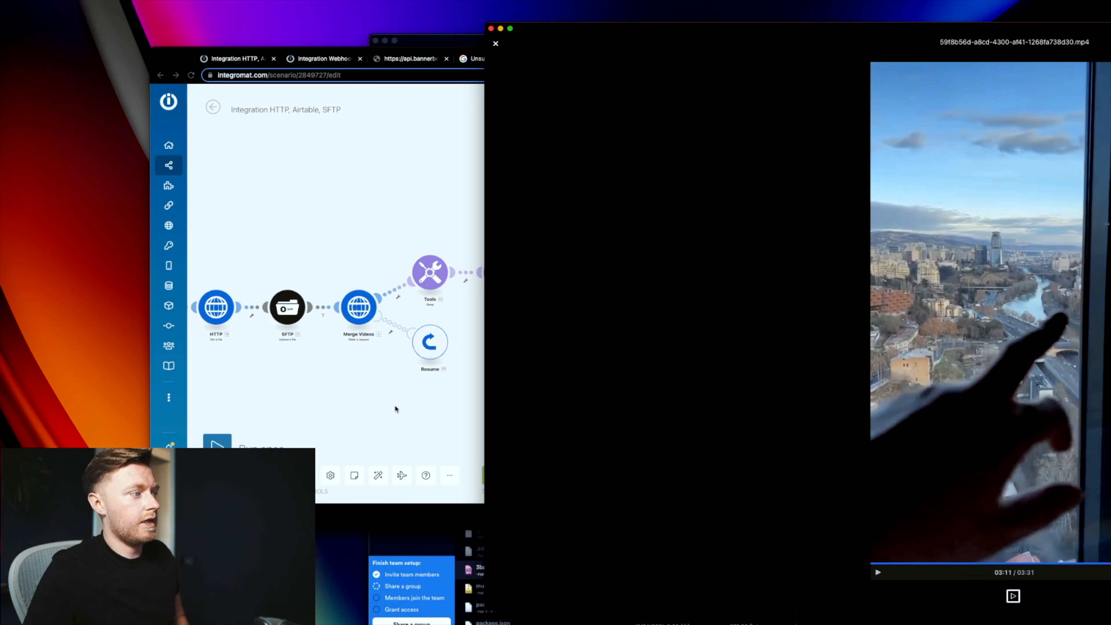
key(Escape)
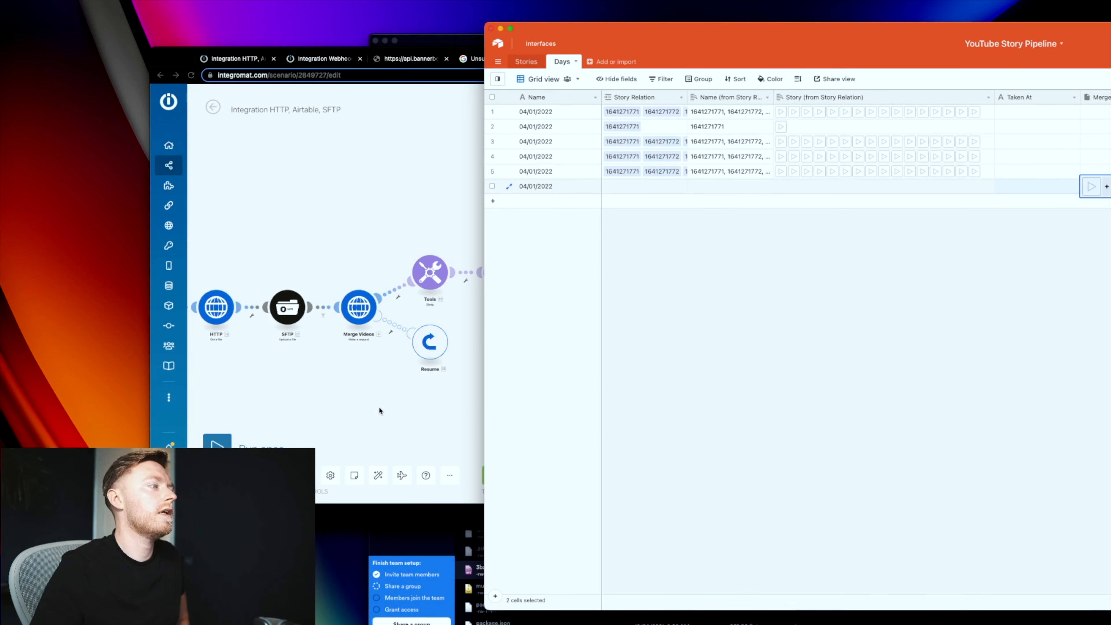
click(379, 410)
drag(753, 272, 604, 306)
Step: Run the Bannerbear module alone with a test name and check the webhook scenario for data
right_click(552, 316)
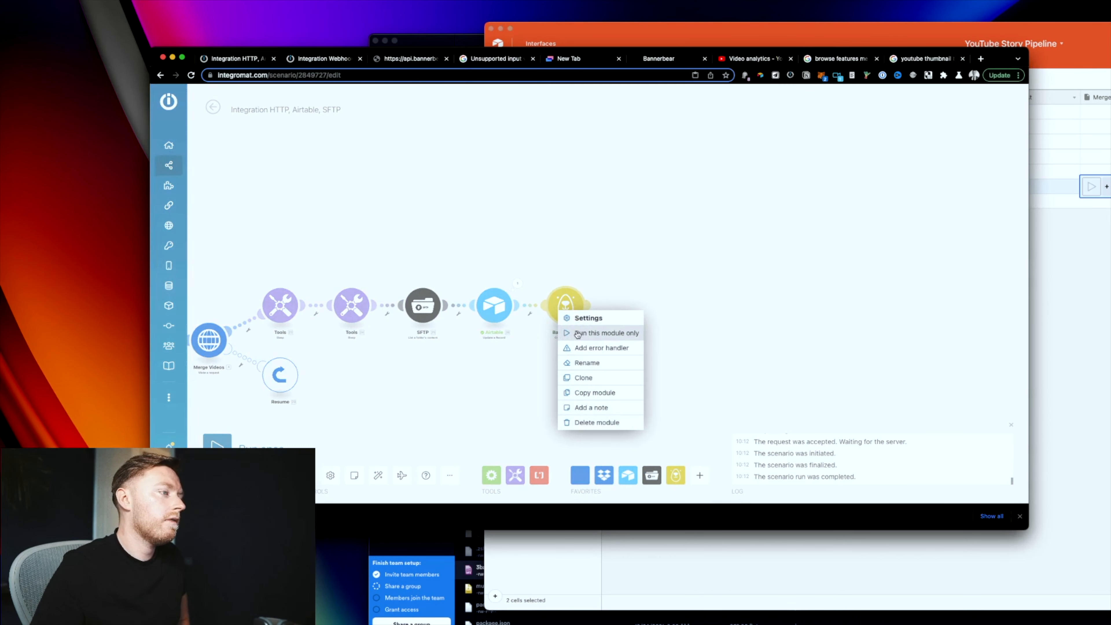
click(595, 331)
click(641, 369)
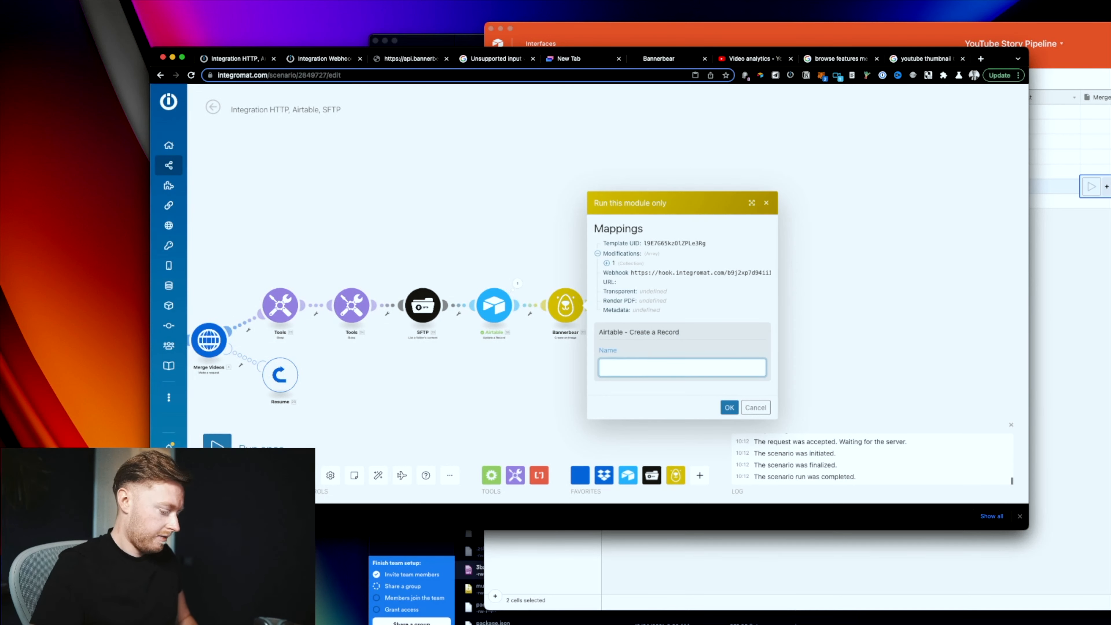
click(729, 407)
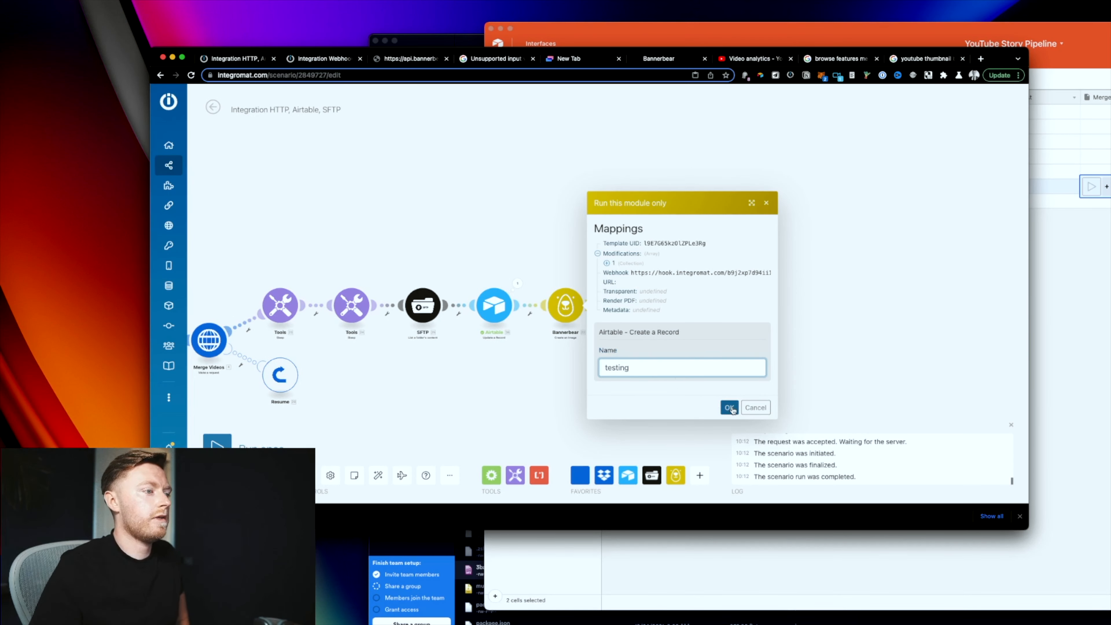
click(322, 57)
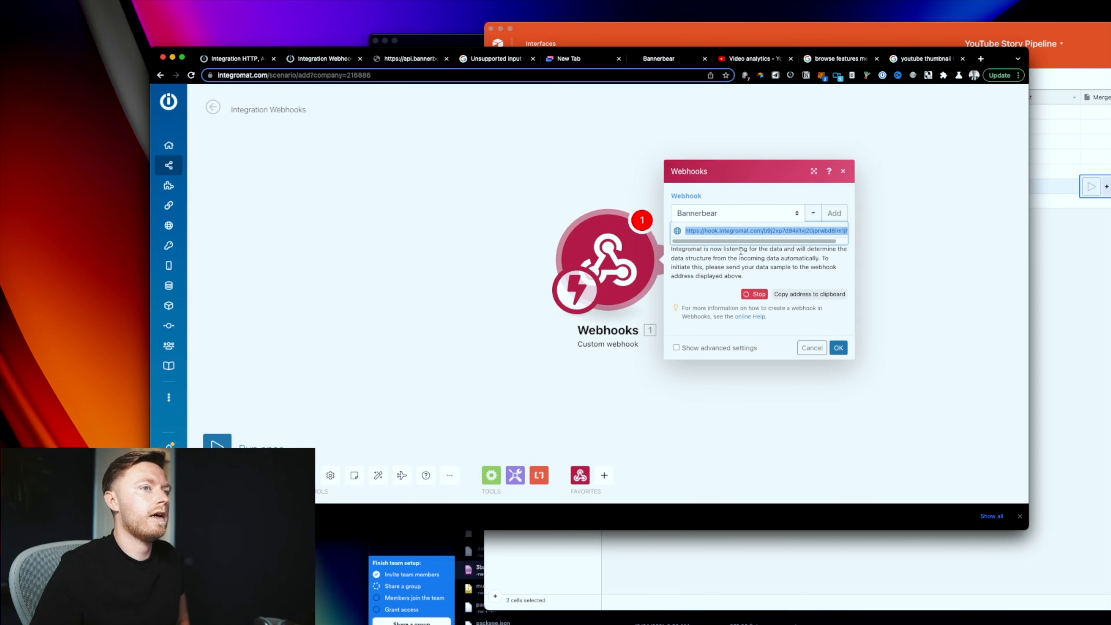
click(238, 58)
Step: Rerun Bannerbear alone with the name 'asdf' and inspect the bundle the webhook received
right_click(970, 250)
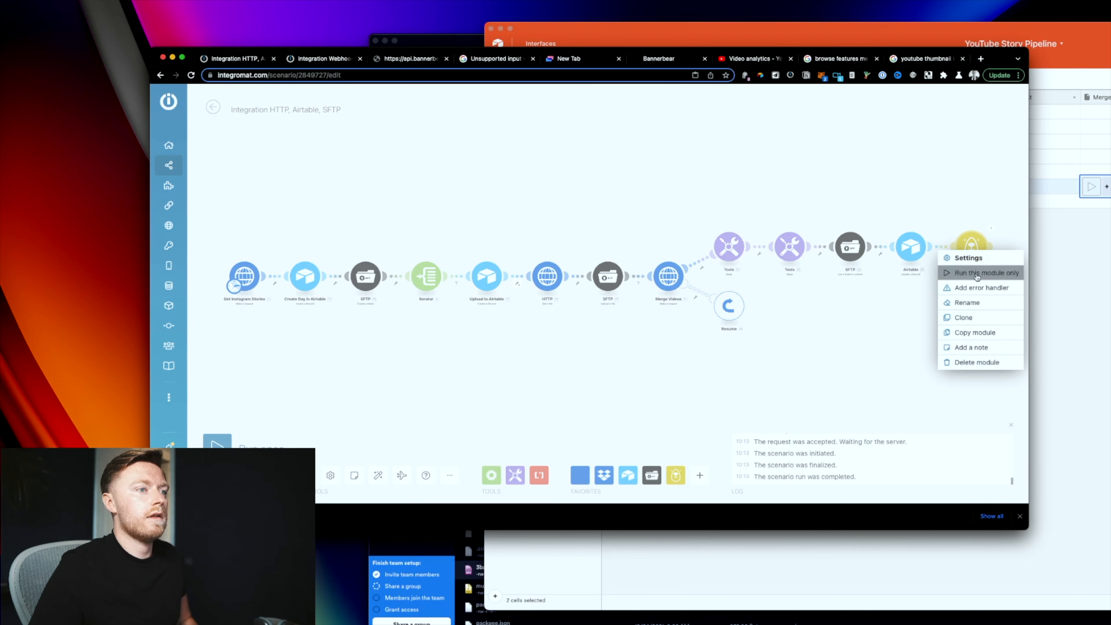
click(976, 273)
click(831, 312)
text(asdf)
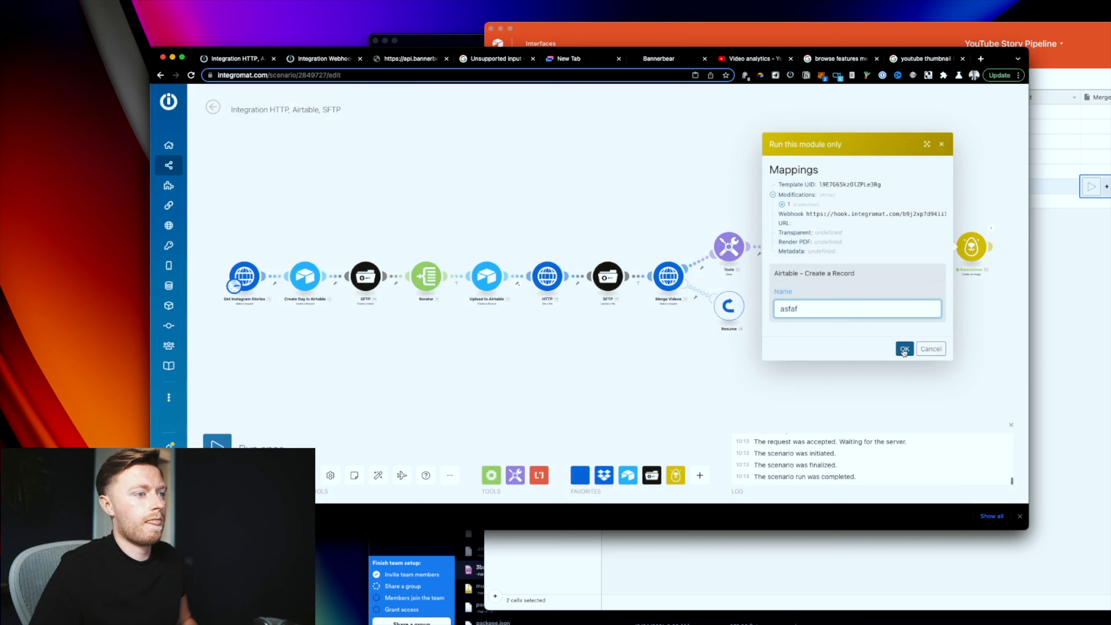
click(904, 349)
click(319, 58)
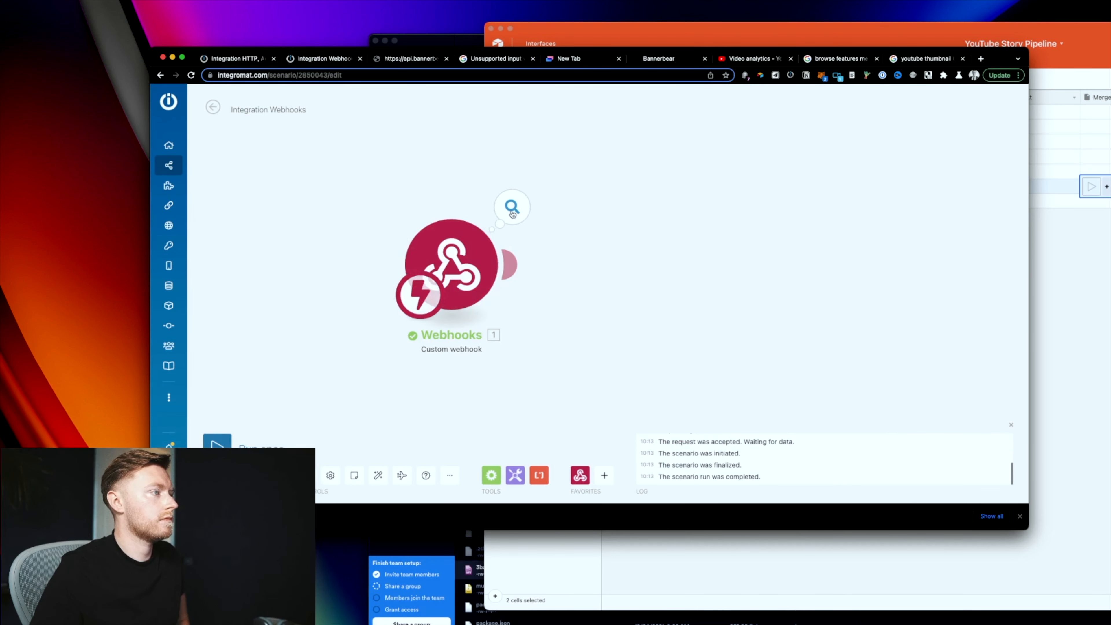
click(512, 207)
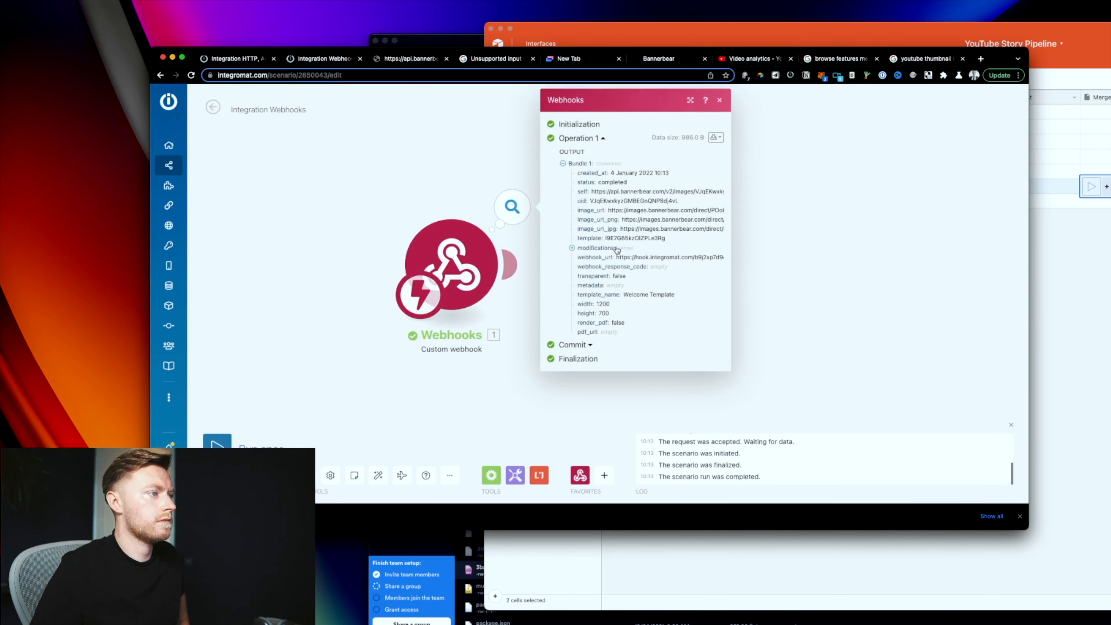
Step: Open the image_url_png link to view the generated 'Entrepreneur Daily Vlog: asfaf' image
triple_click(657, 221)
right_click(657, 221)
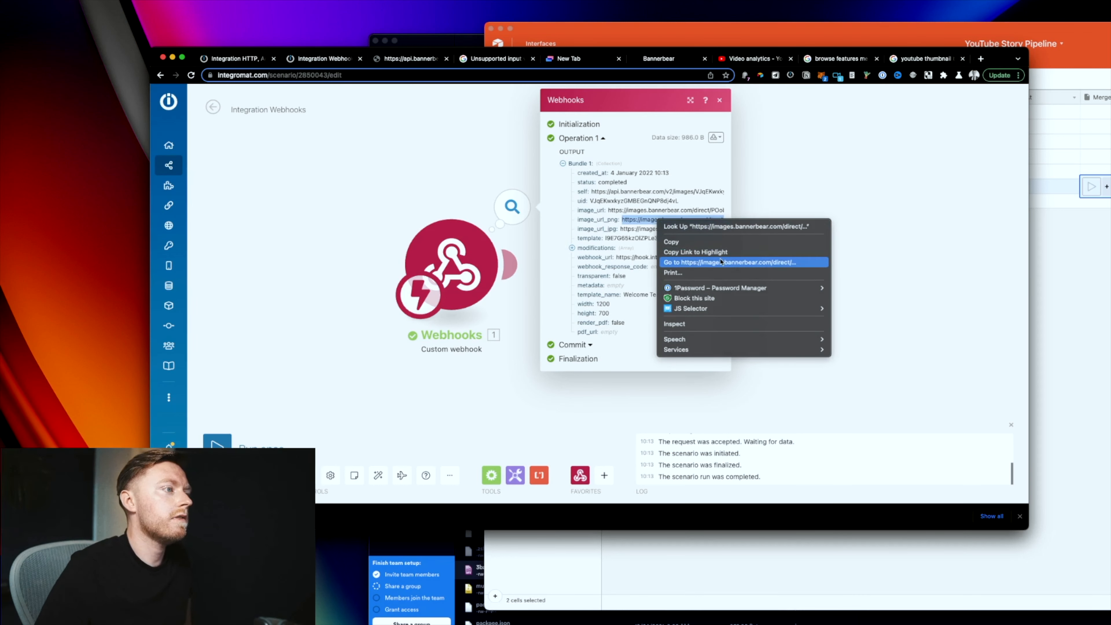
key(Return)
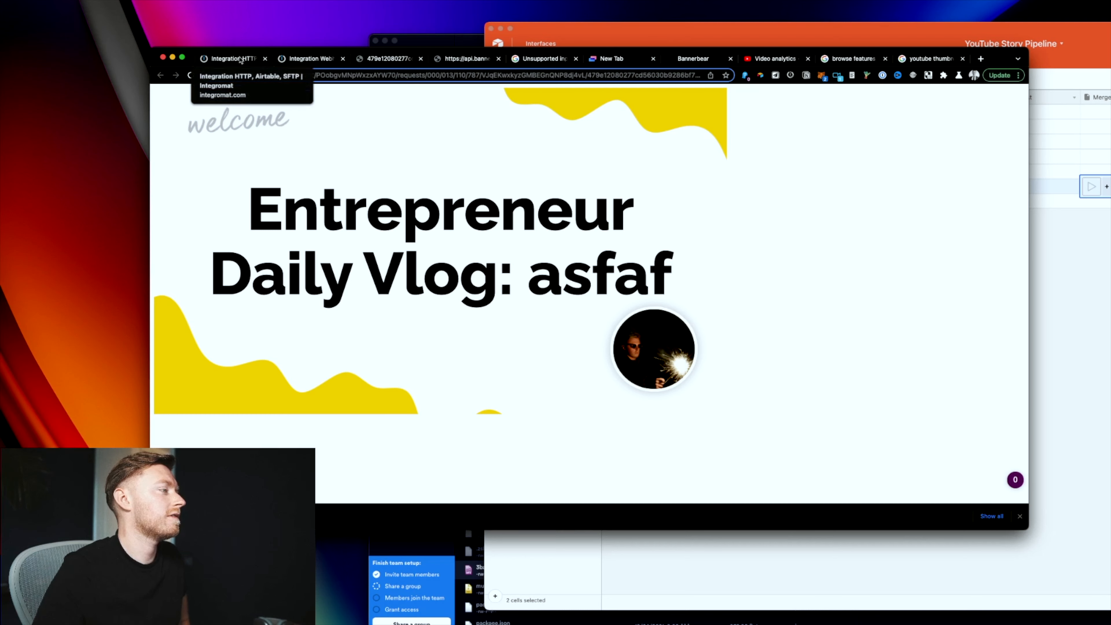
drag(566, 284, 531, 319)
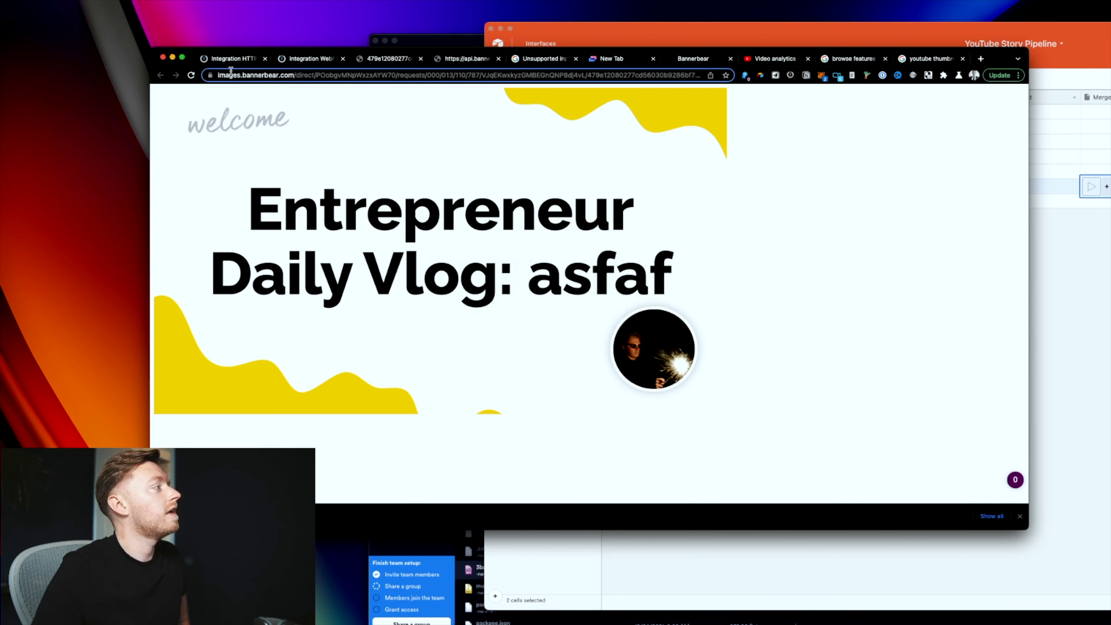
click(235, 64)
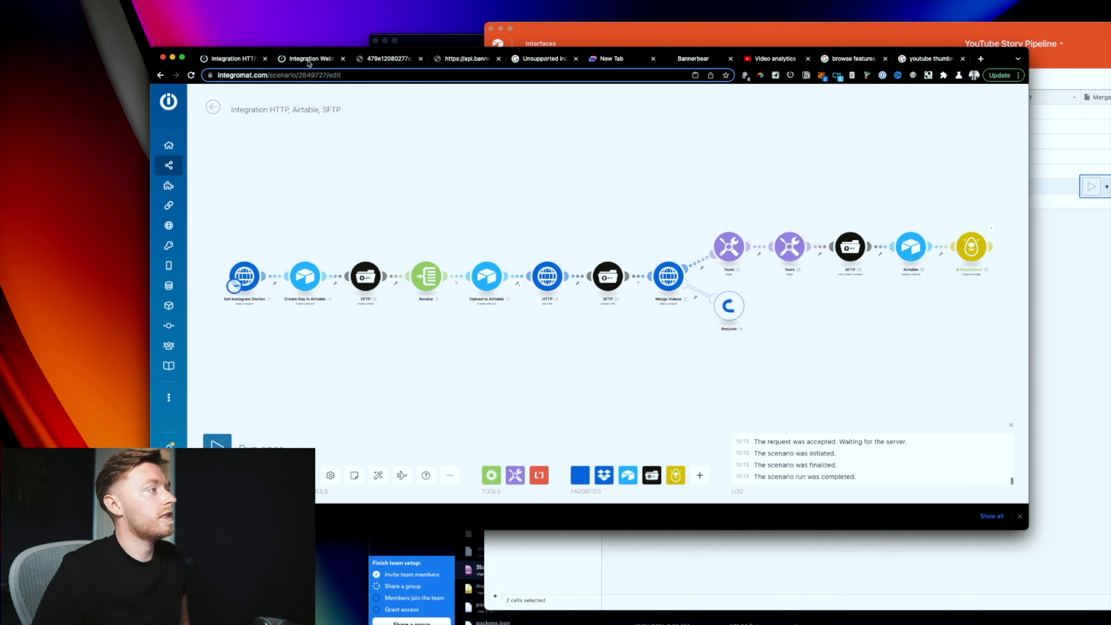
click(309, 62)
Step: Add an Airtable Get a Record module after the webhook, then select the first five Days records
click(482, 188)
click(509, 263)
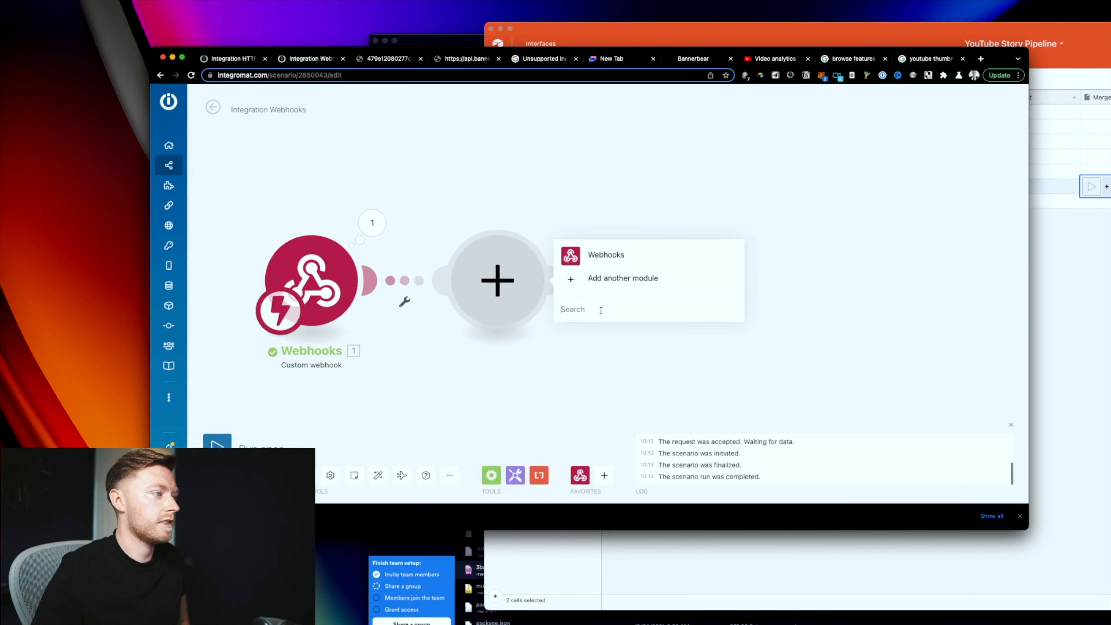
click(601, 310)
text(airt)
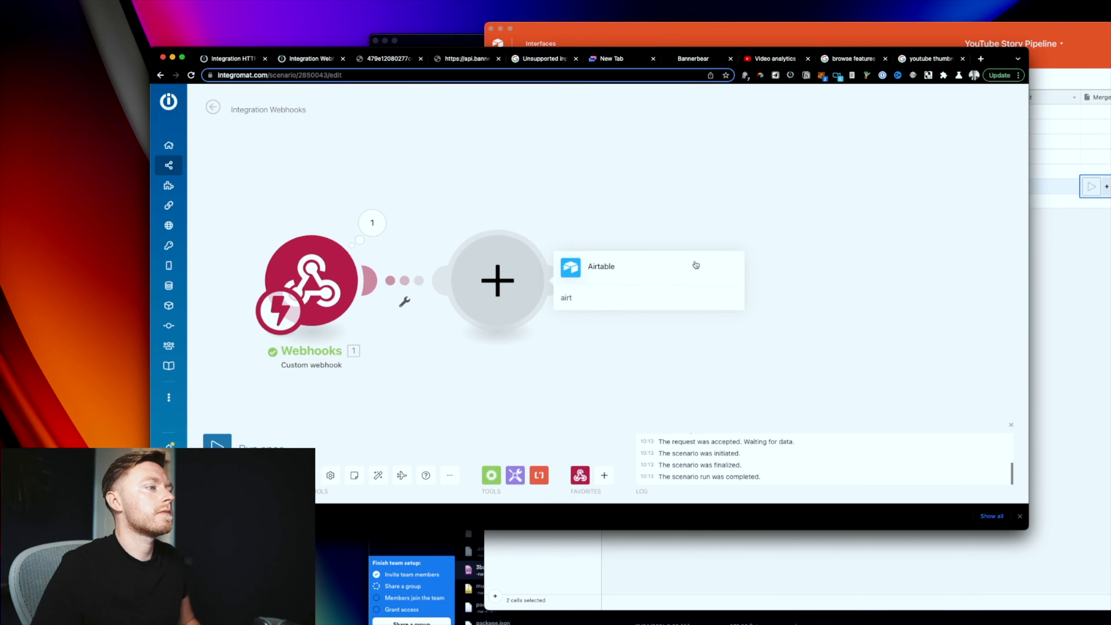
click(703, 264)
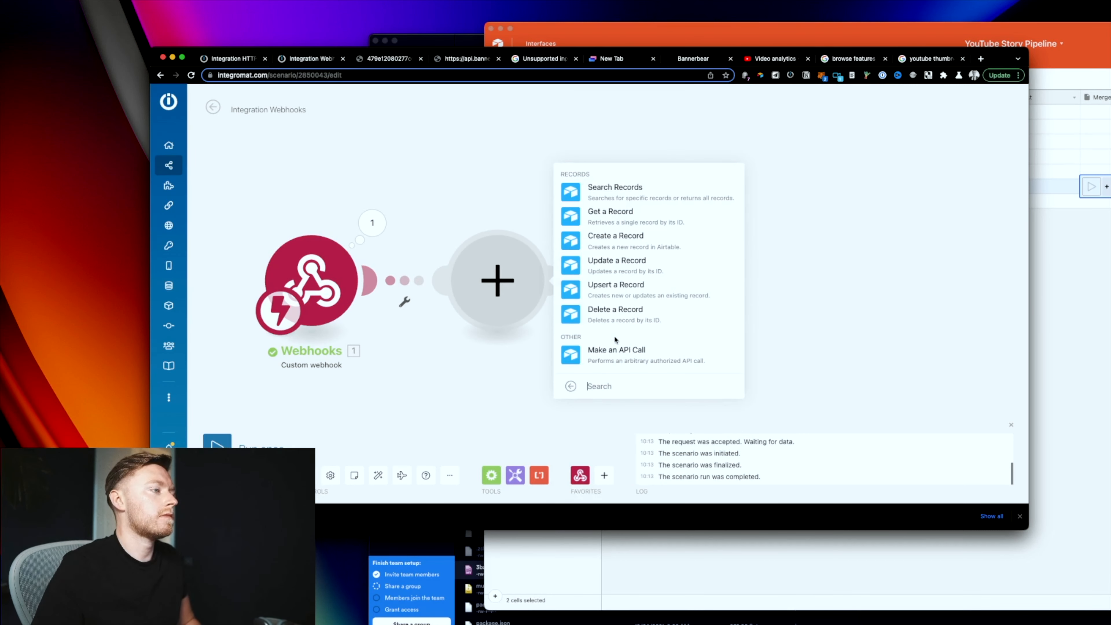
click(639, 214)
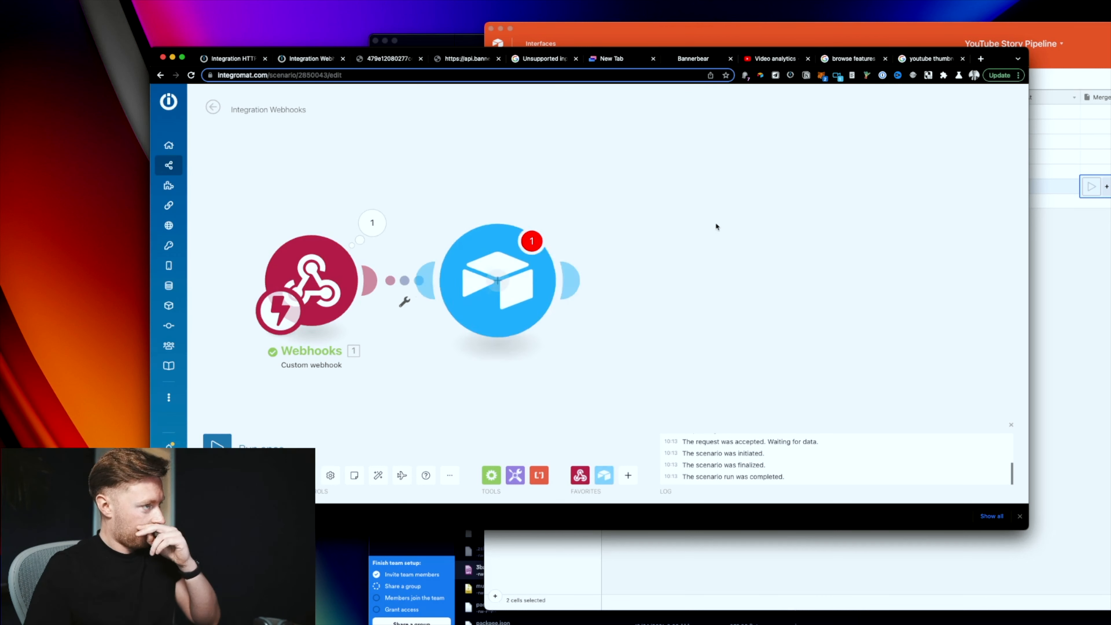
click(1077, 277)
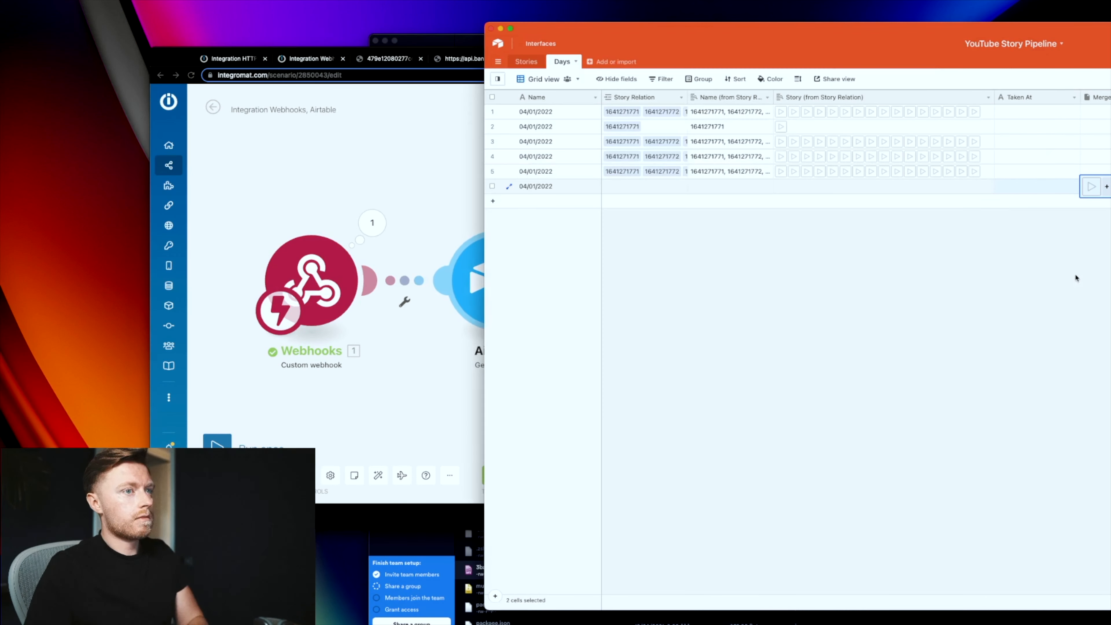
drag(493, 171, 493, 114)
Step: Delete the five selected Days records and create a grid view named 'Crated Time is Today'
right_click(648, 171)
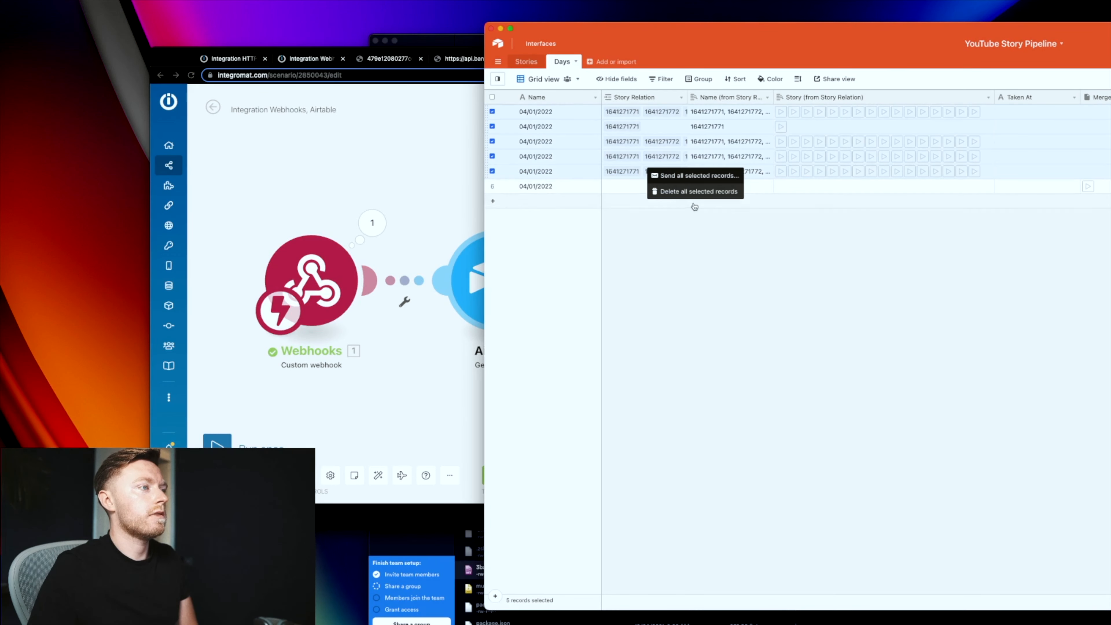
click(696, 193)
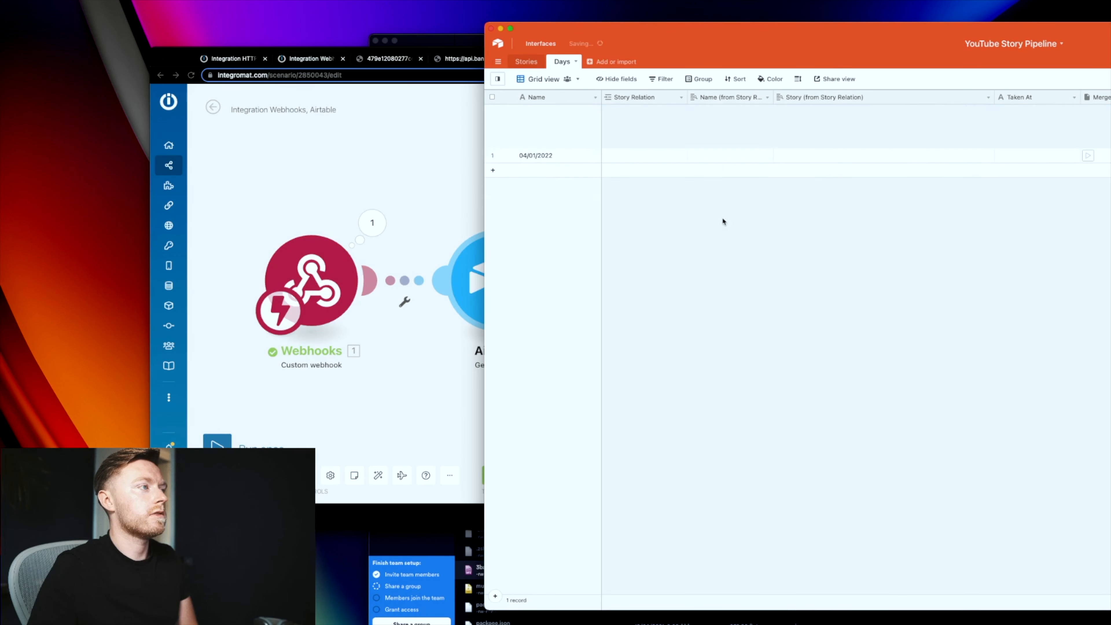
click(497, 79)
click(553, 490)
text(Crated Time is Today)
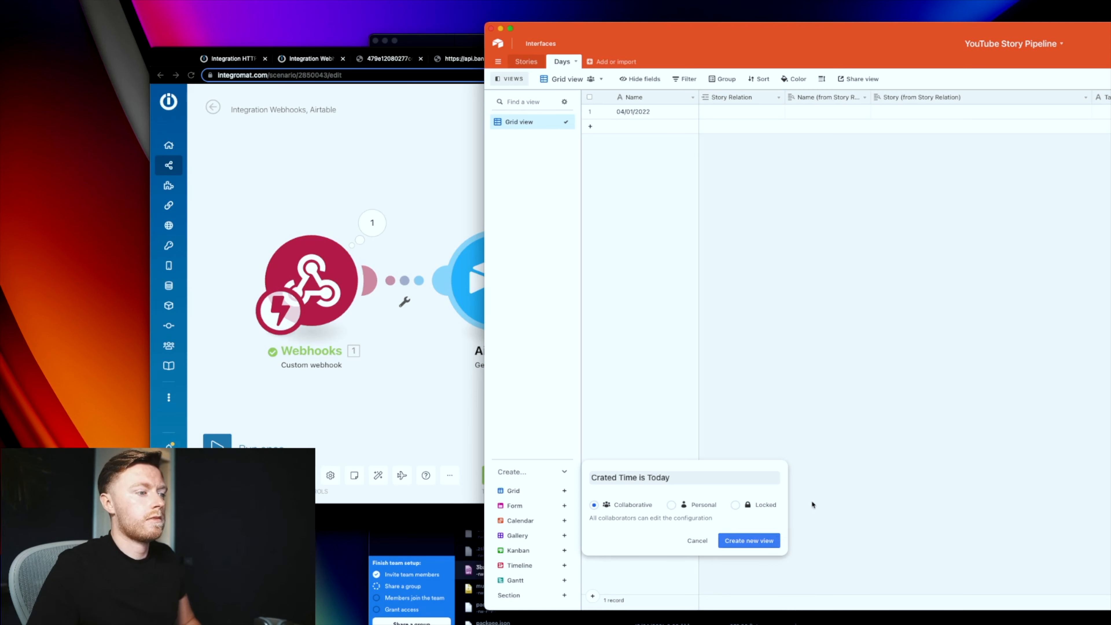
click(772, 541)
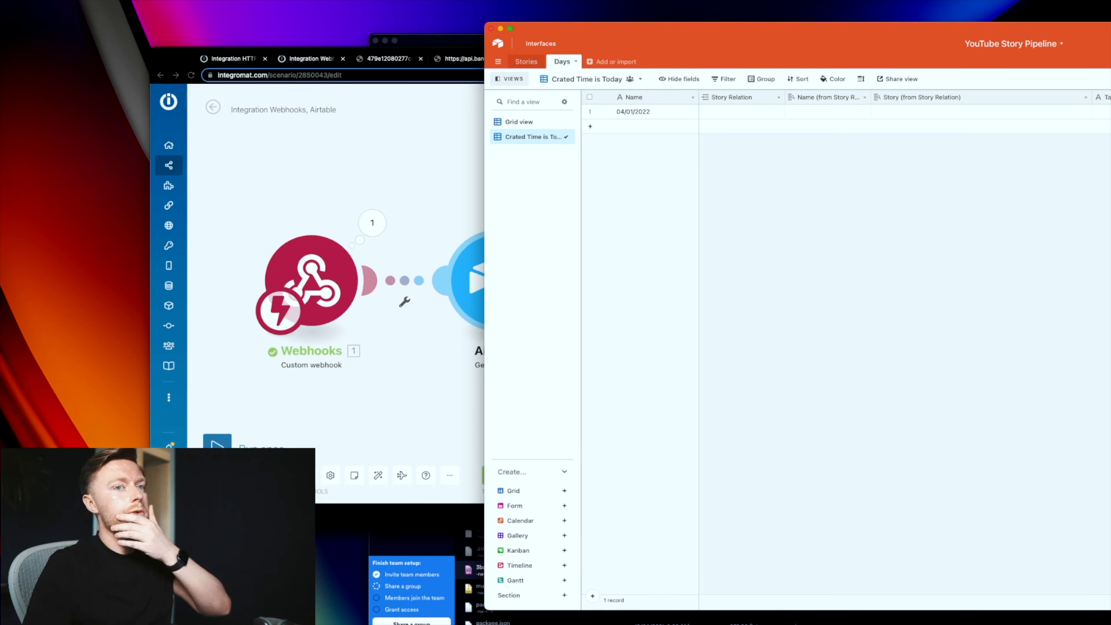
Step: Delete the Airtable Get a Record module from the webhook scenario
click(483, 244)
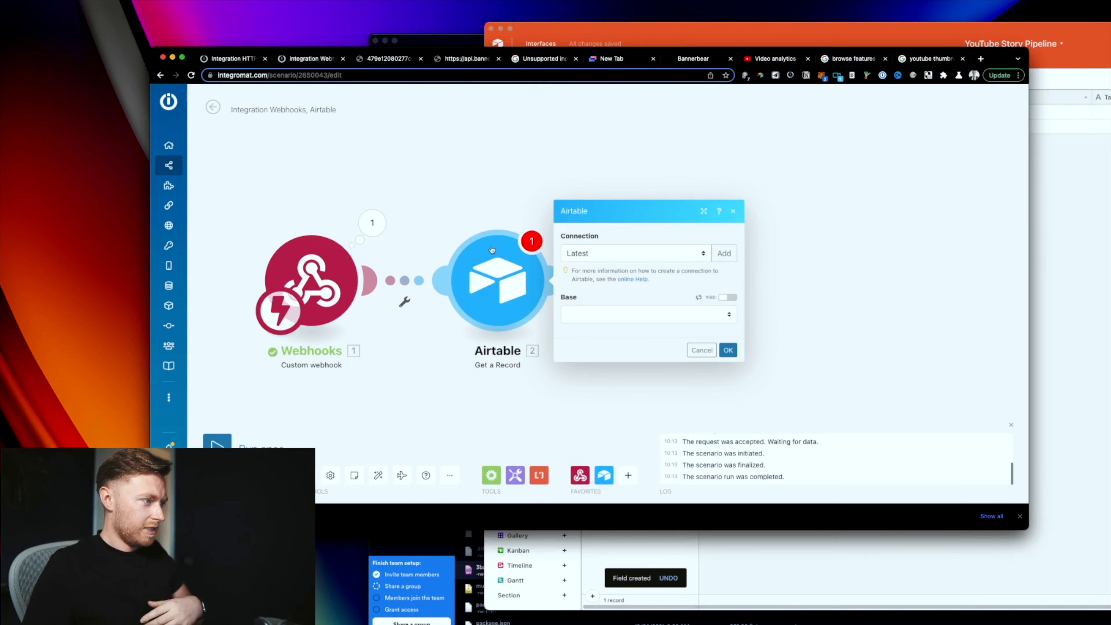
click(598, 314)
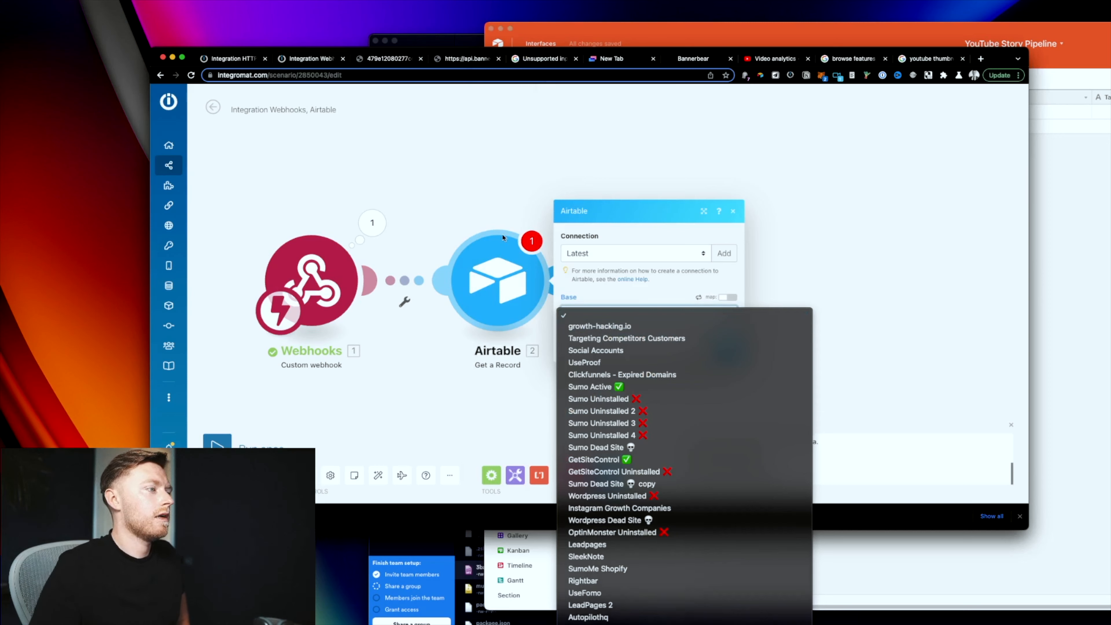
click(487, 303)
right_click(488, 303)
click(525, 414)
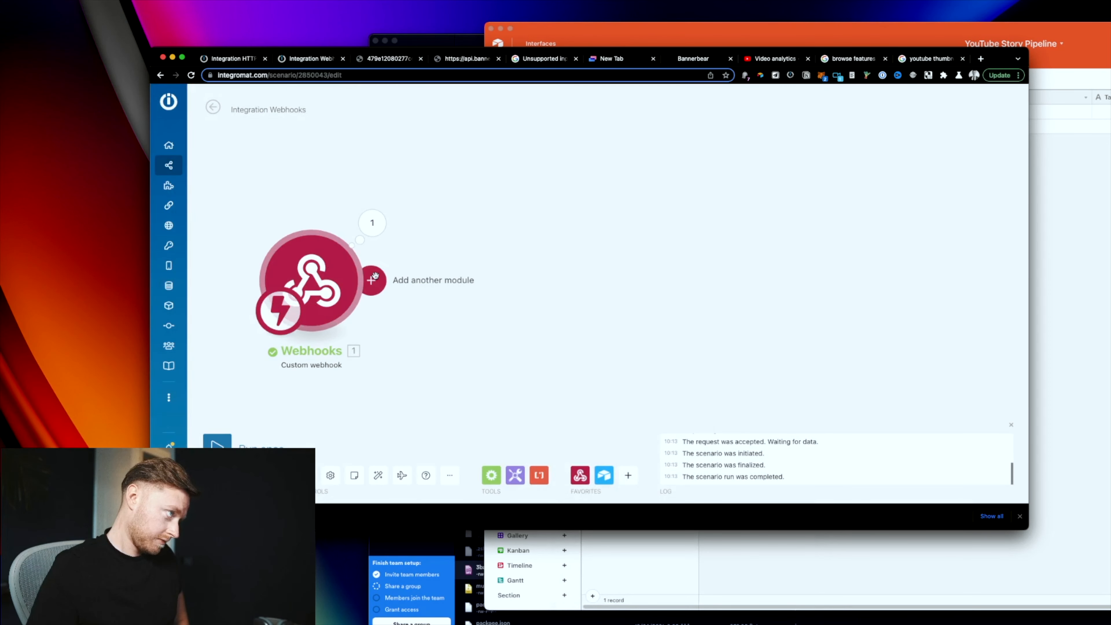
Step: Add an Airtable Search Records module after the webhook, leaving its base unchosen
click(372, 280)
click(601, 266)
click(603, 217)
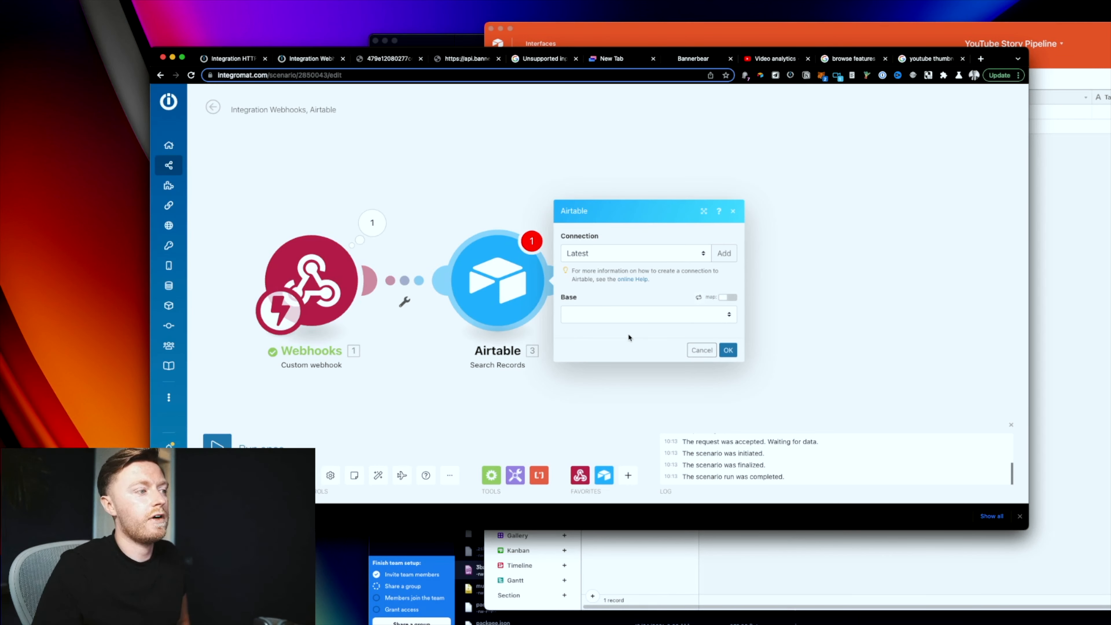
click(629, 314)
scroll(614, 374, down, 10)
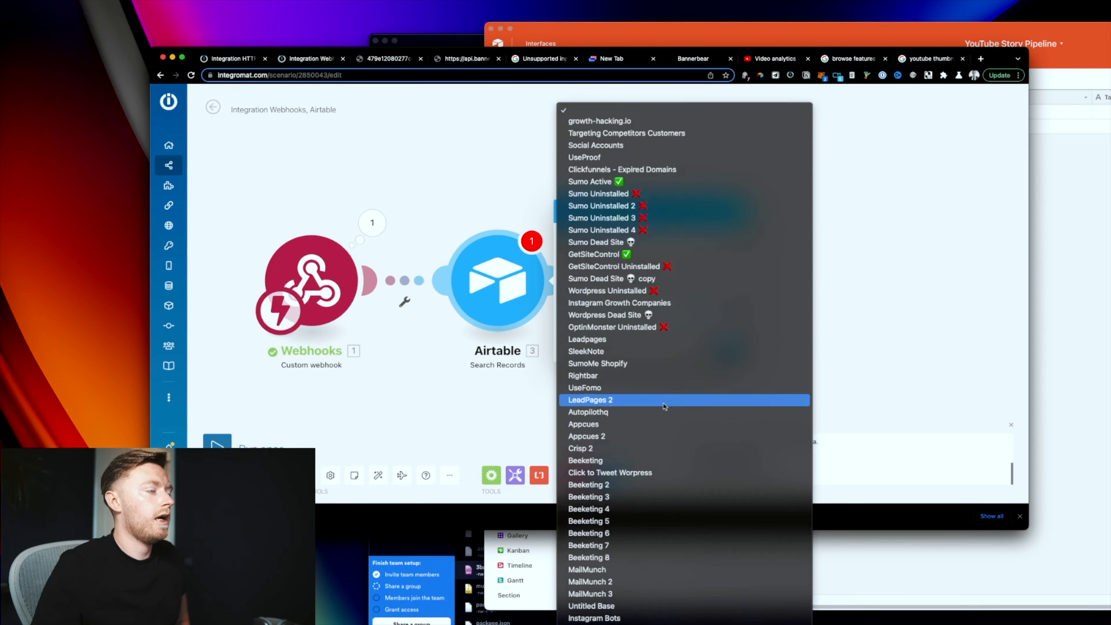
click(492, 207)
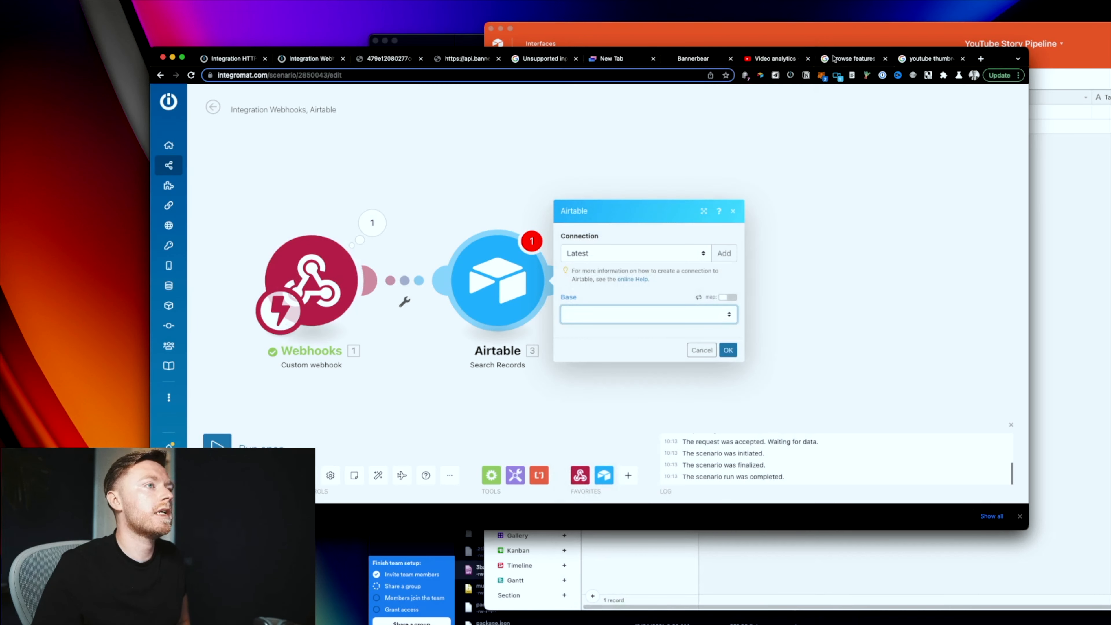
click(240, 59)
drag(888, 300, 589, 346)
scroll(874, 306, up, 10)
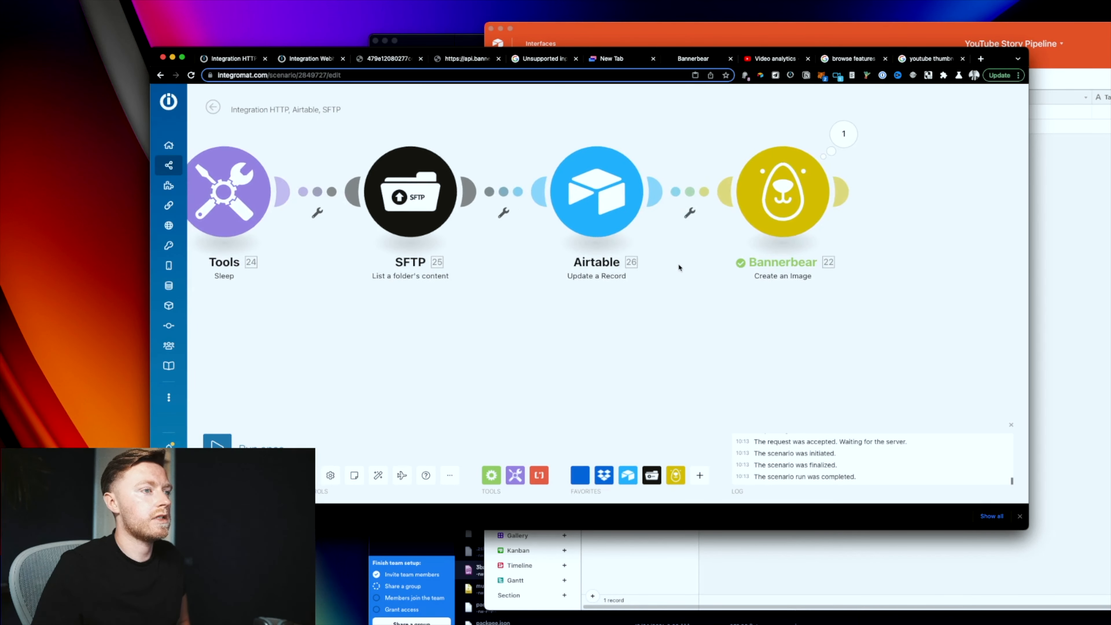
Step: Map the Create Day record ID into the Bannerbear module's Metadata field
click(754, 210)
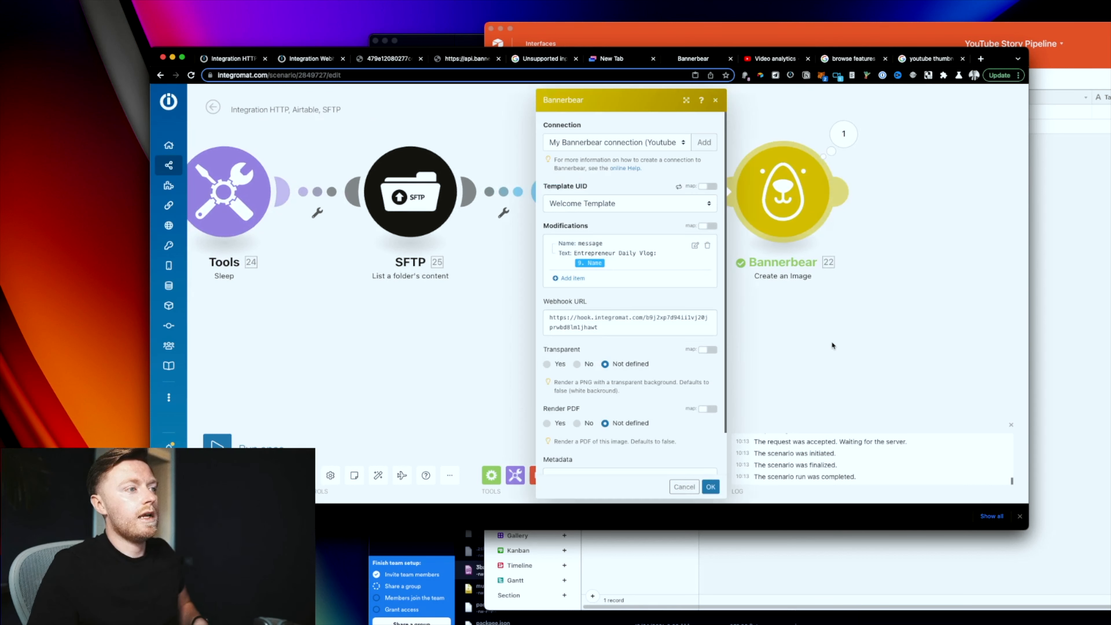
click(592, 428)
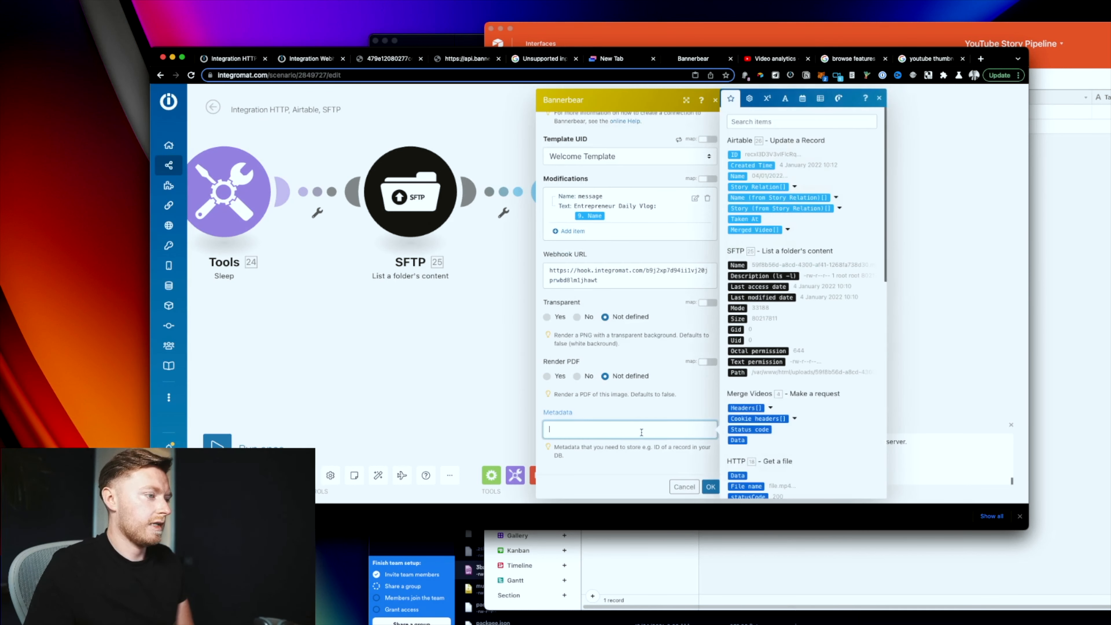
scroll(790, 361, down, 10)
click(734, 294)
click(711, 487)
Step: Run Bannerbear alone with Name 'asdfasdf' and the record ID pasted from clipboard history
right_click(801, 190)
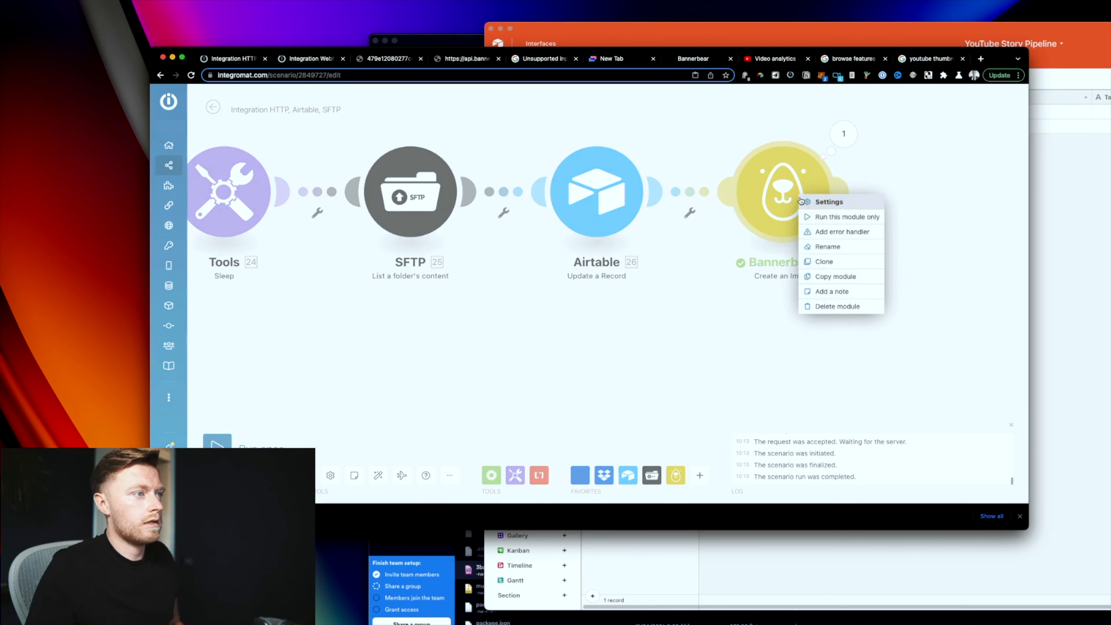
click(817, 214)
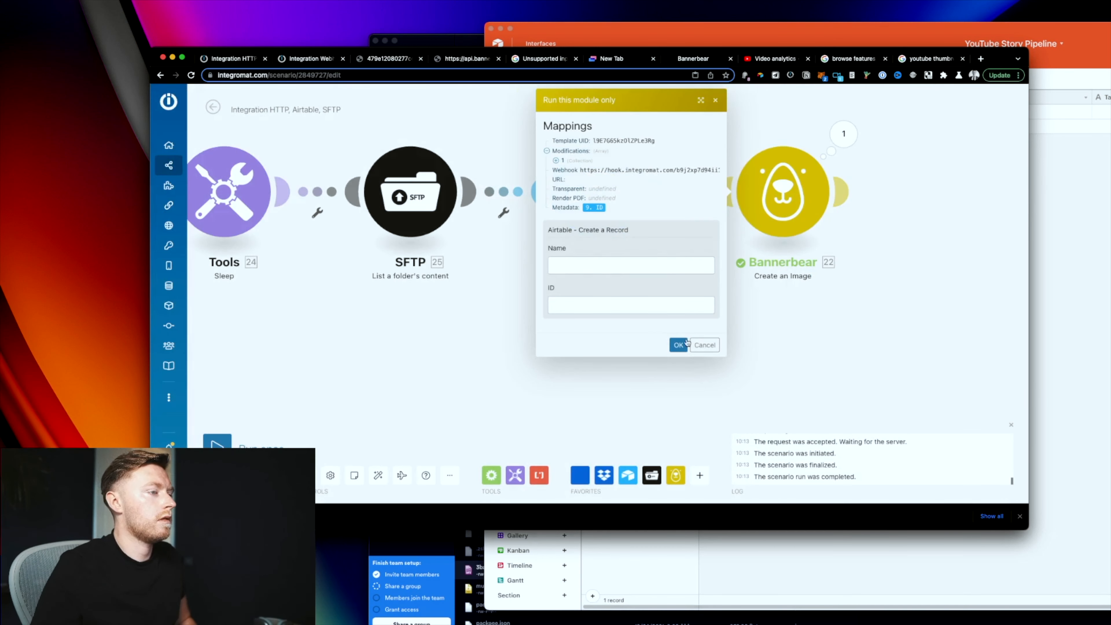
click(615, 267)
text(asdfasdf)
click(581, 304)
key(super+j)
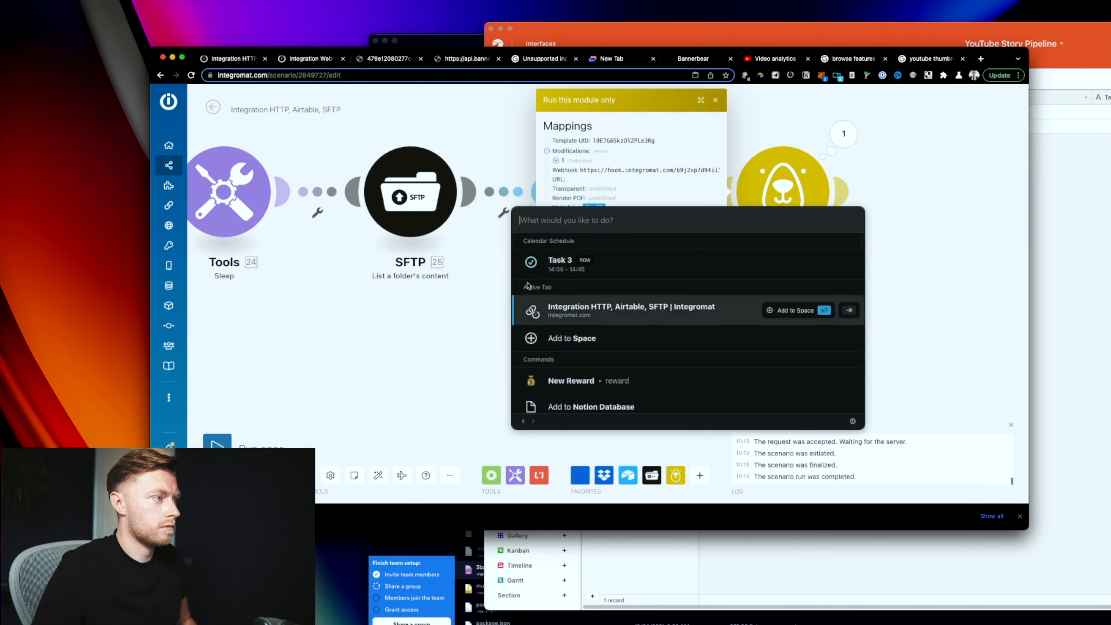
text(cli)
key(Return)
key(Down)
key(Return)
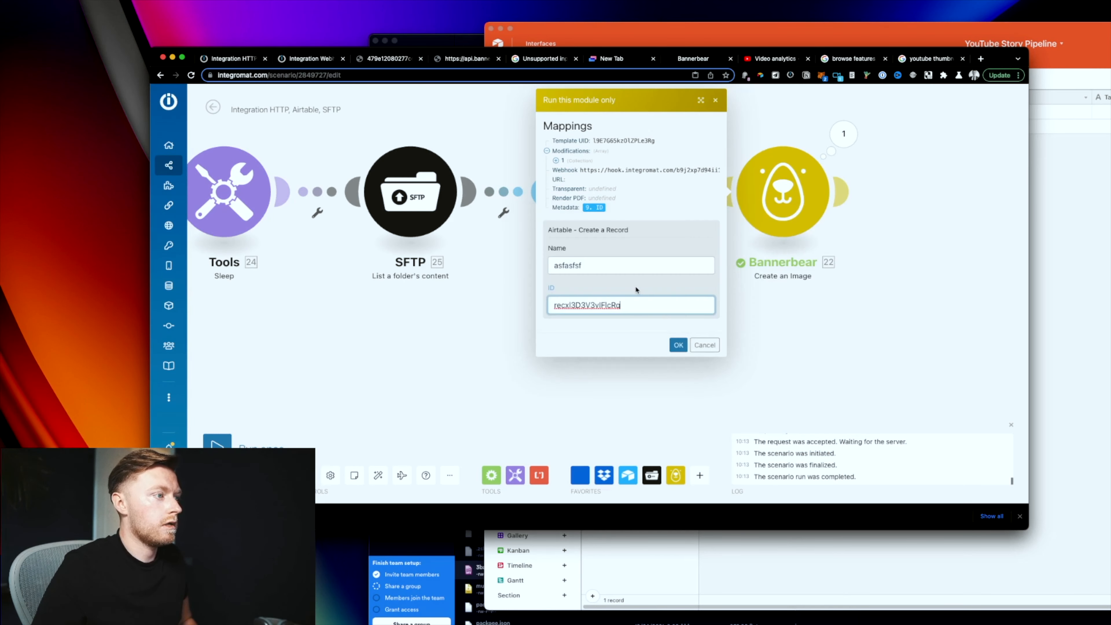
click(677, 344)
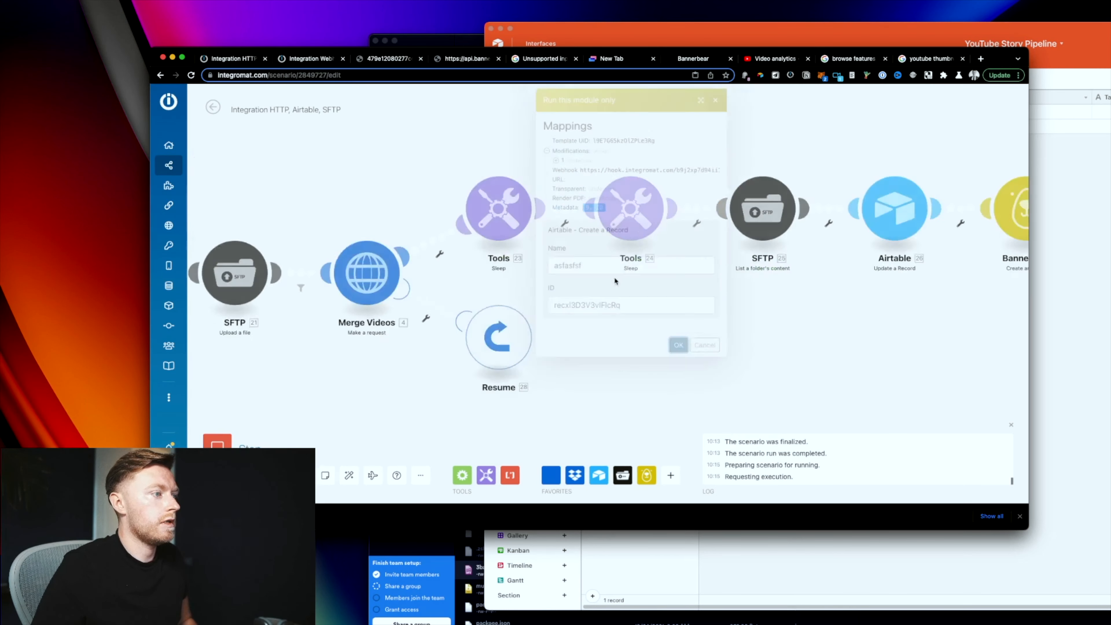
Step: Add Airtable Get a Record on the YouTube Story Pipeline base's Days table, Record ID 'test'
click(307, 58)
click(497, 280)
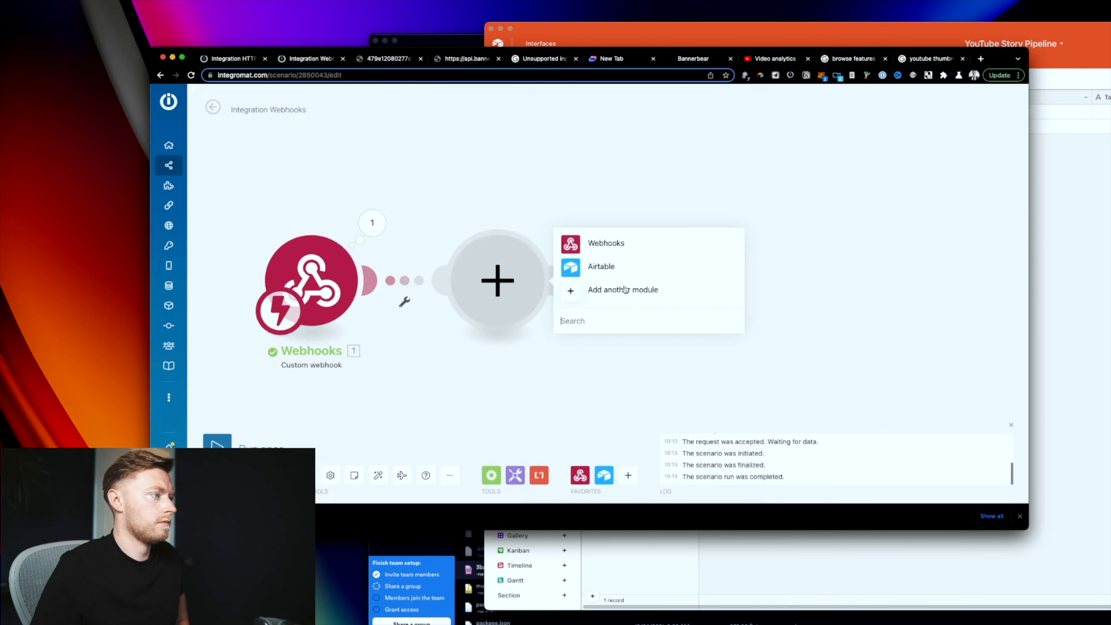
click(639, 273)
click(630, 219)
click(625, 313)
click(629, 525)
click(630, 336)
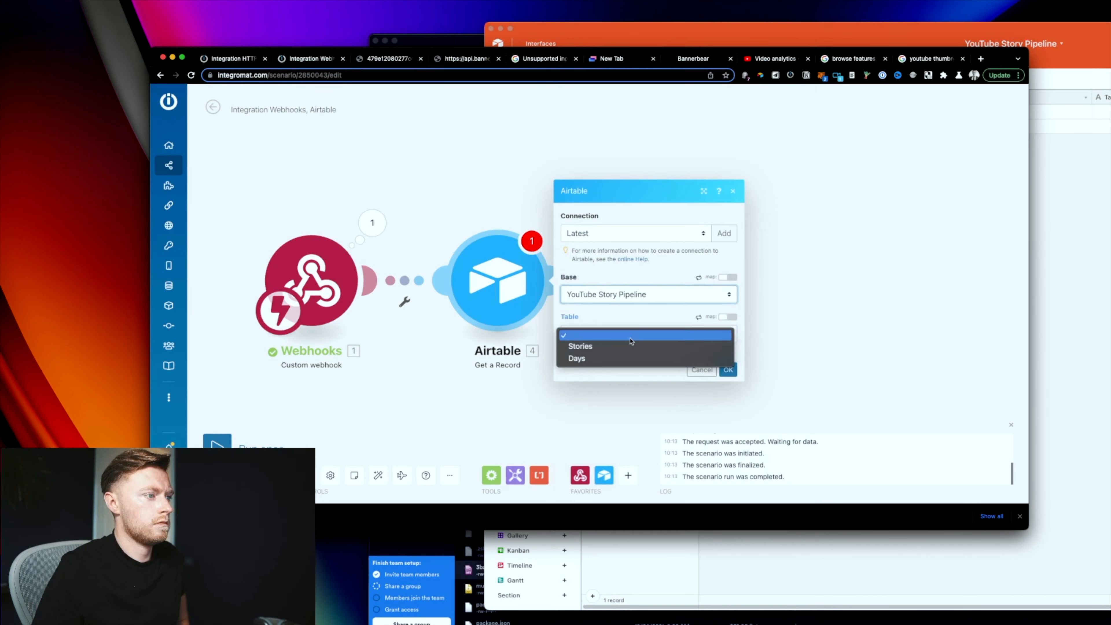
click(636, 358)
click(732, 396)
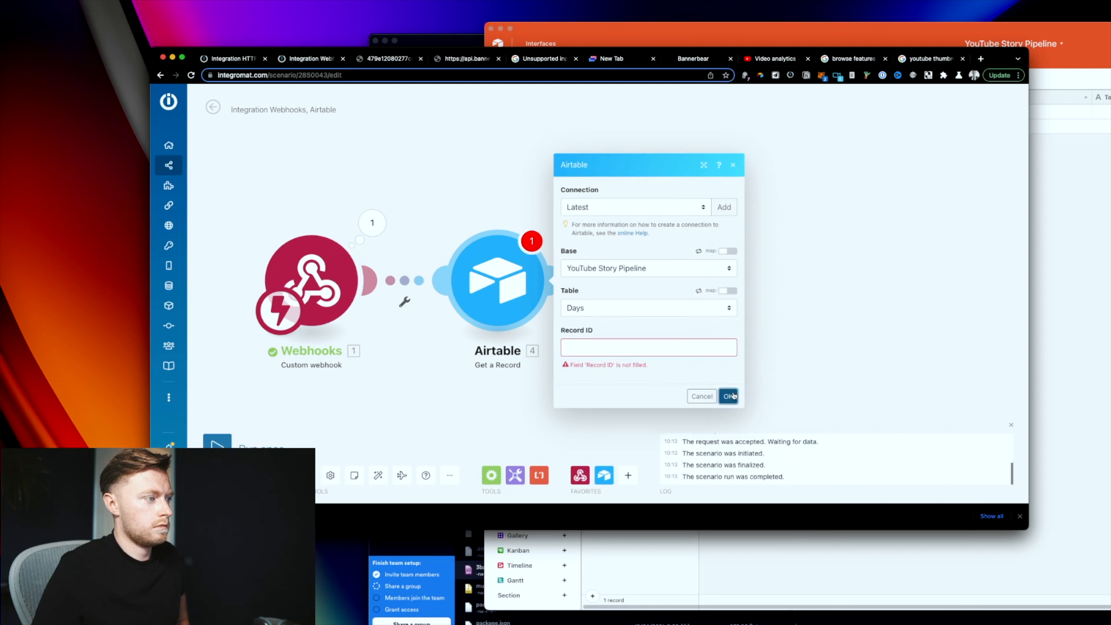
click(715, 349)
text(test)
click(728, 395)
Step: Run the Webhooks module alone on existing queued data and check the bundle's metadata record ID
right_click(295, 268)
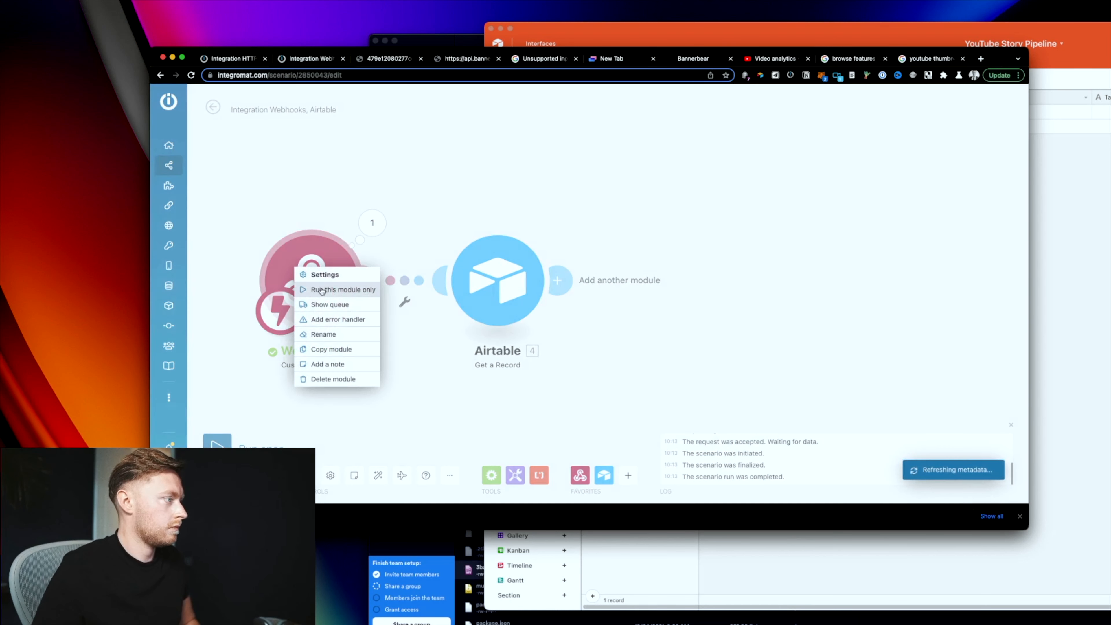
click(322, 290)
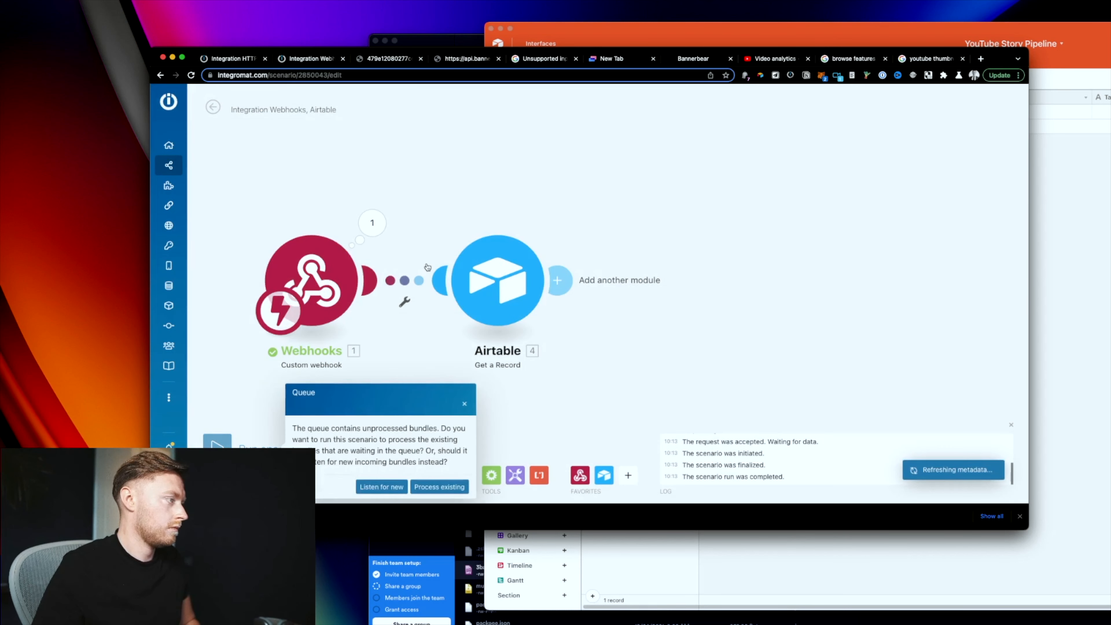
click(436, 487)
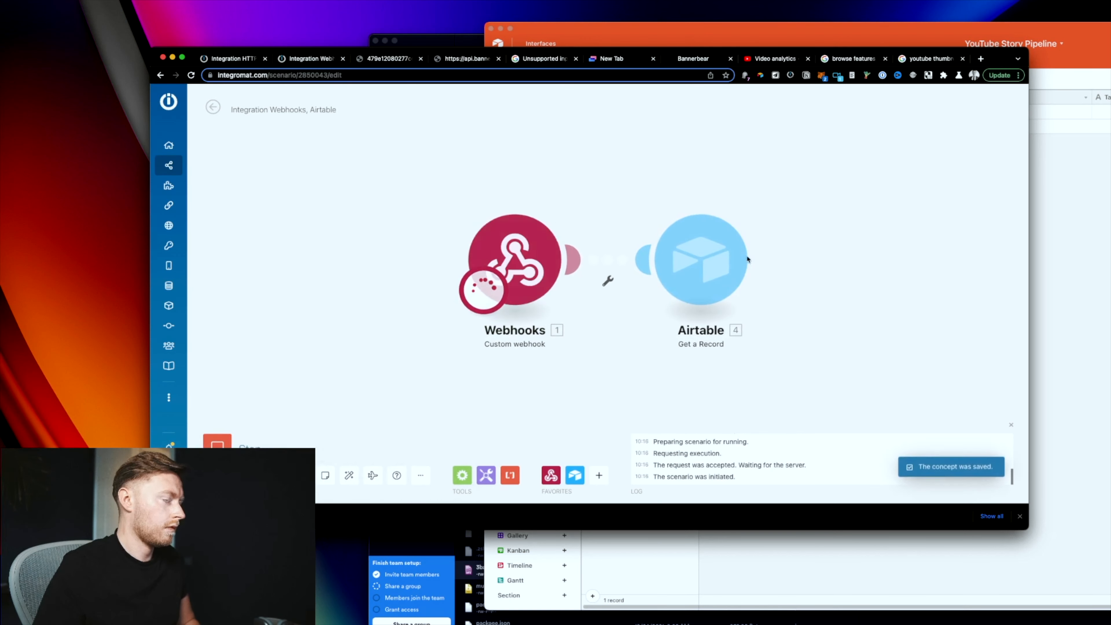
click(445, 228)
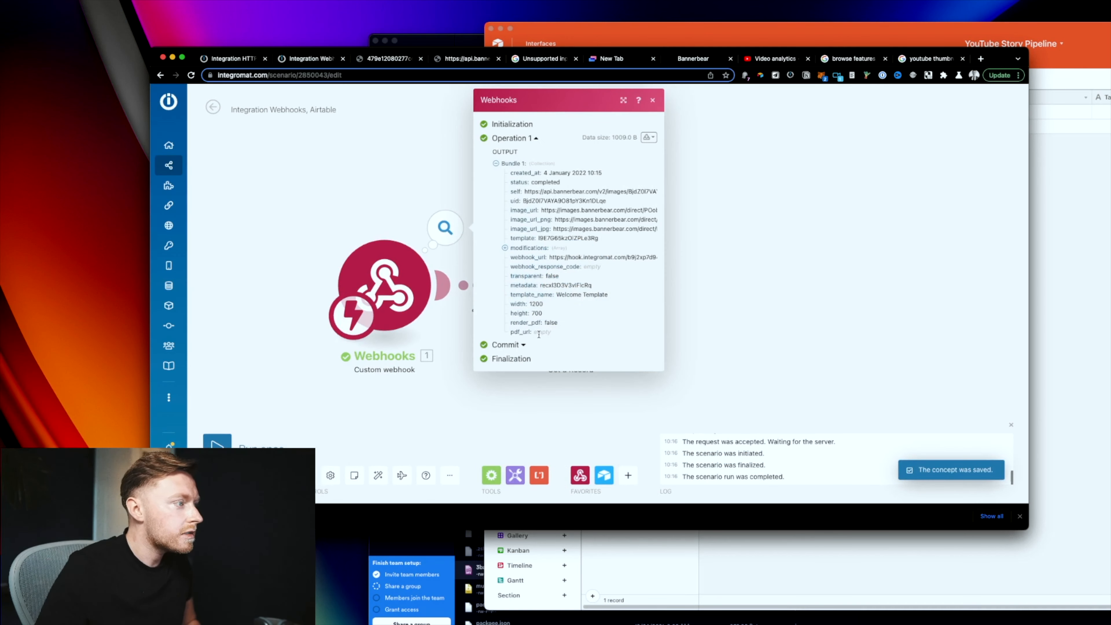
double_click(561, 285)
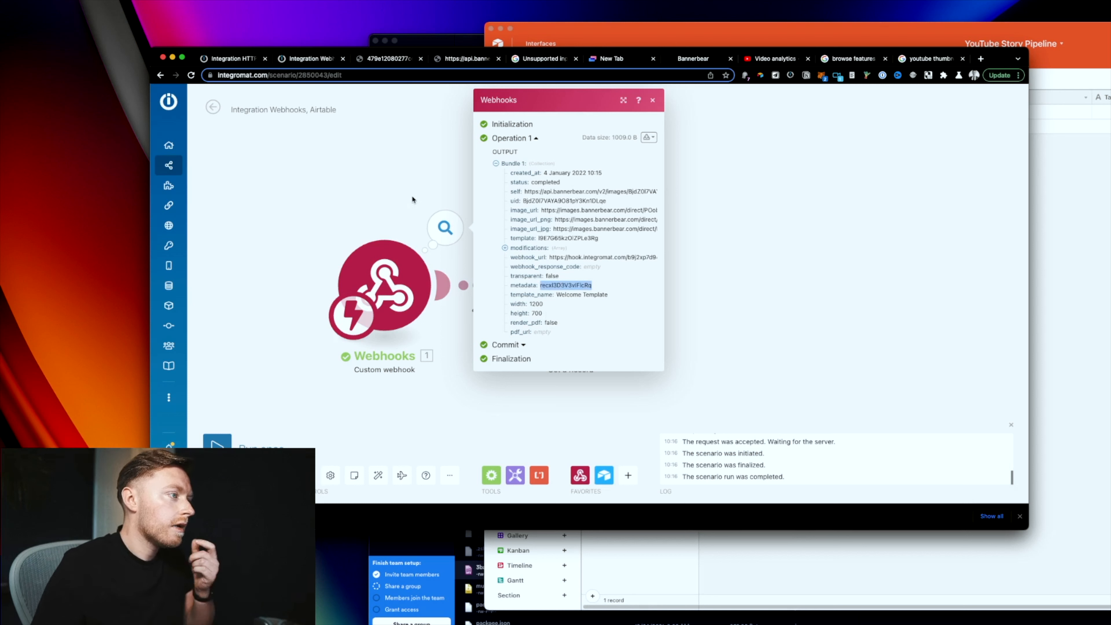
click(412, 195)
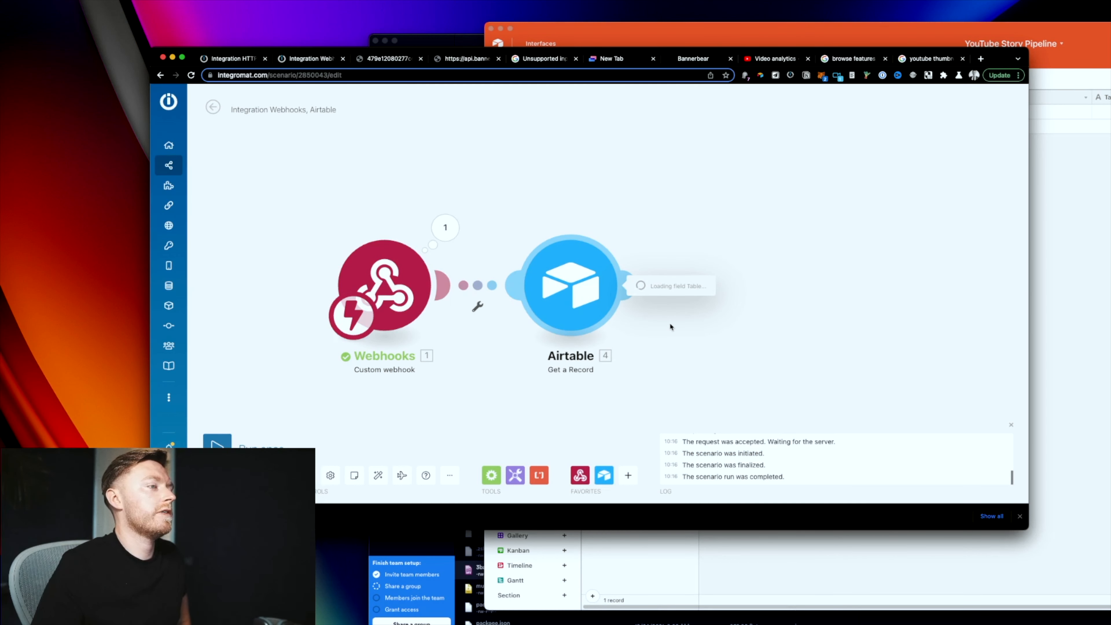
Step: Map the webhook's metadata into Get a Record's Record ID and save the module
click(670, 358)
text(adrf)
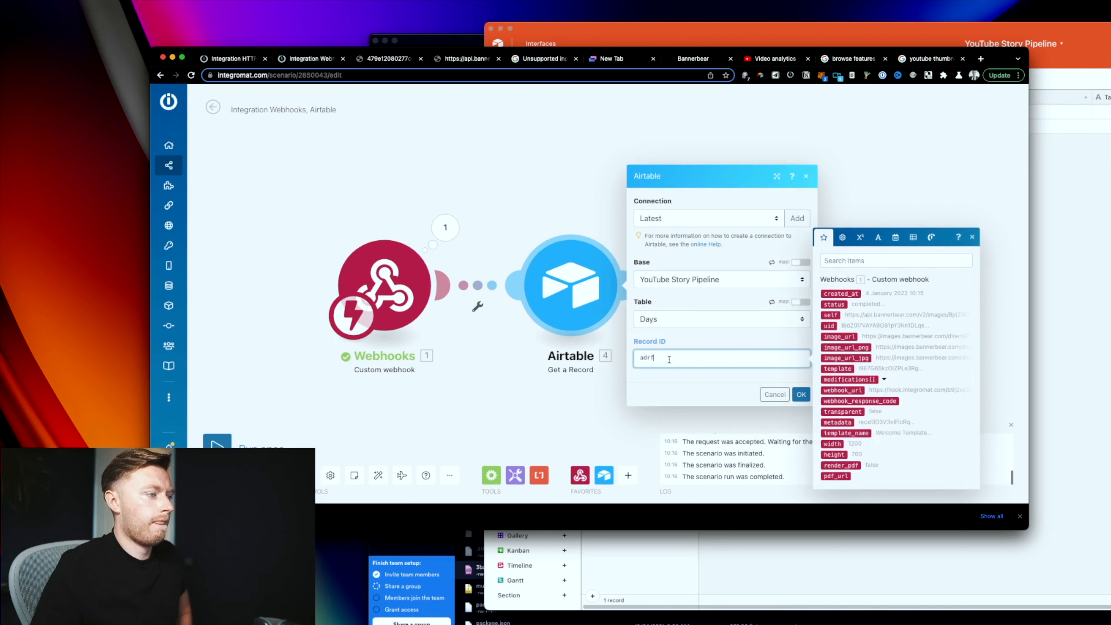
key(BackSpace)
click(845, 422)
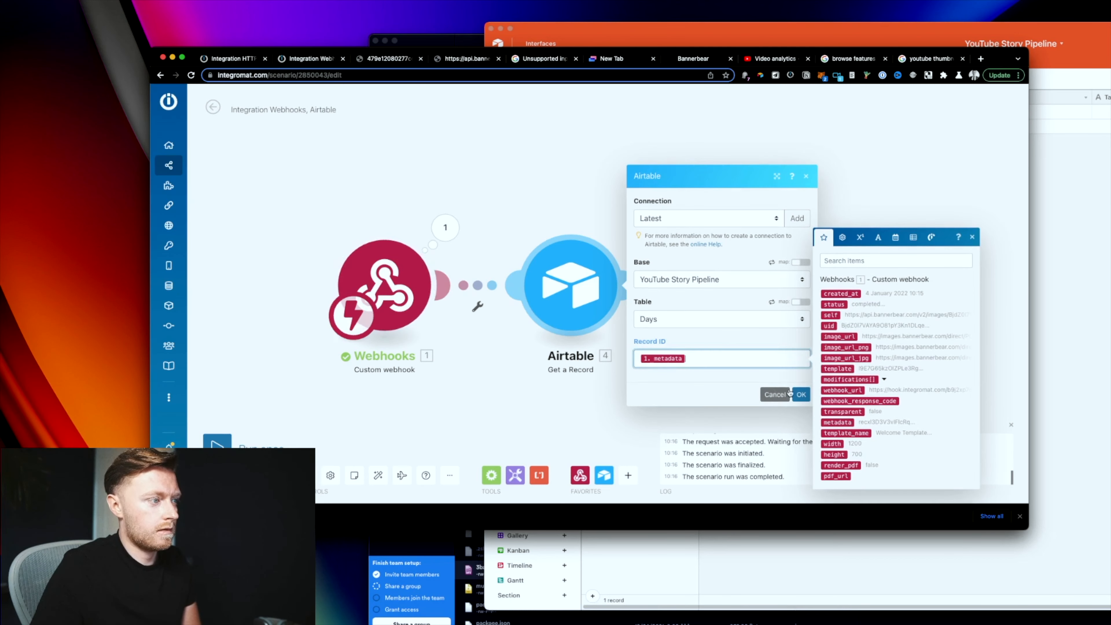
click(801, 395)
Step: Add an Airtable Update a Record module on the Days table
click(754, 285)
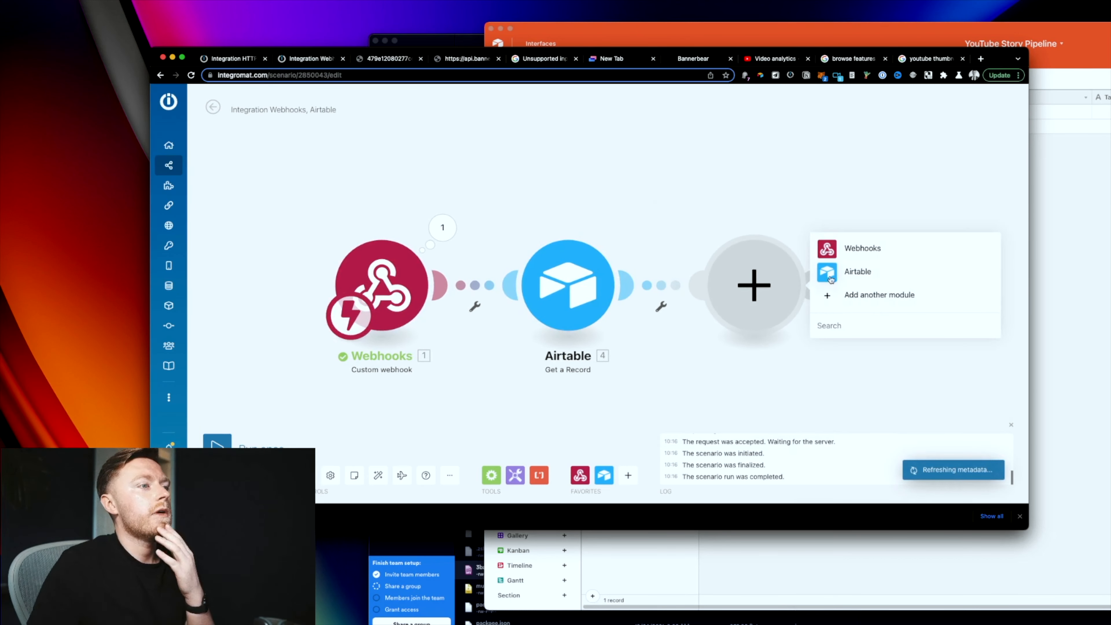
click(840, 275)
click(865, 268)
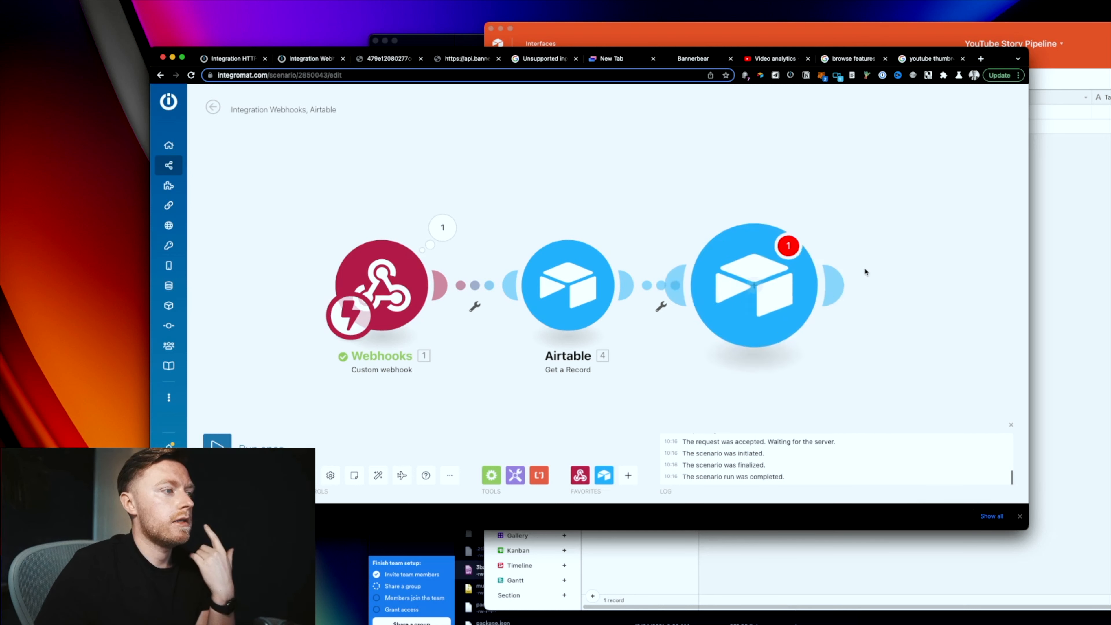
click(1081, 268)
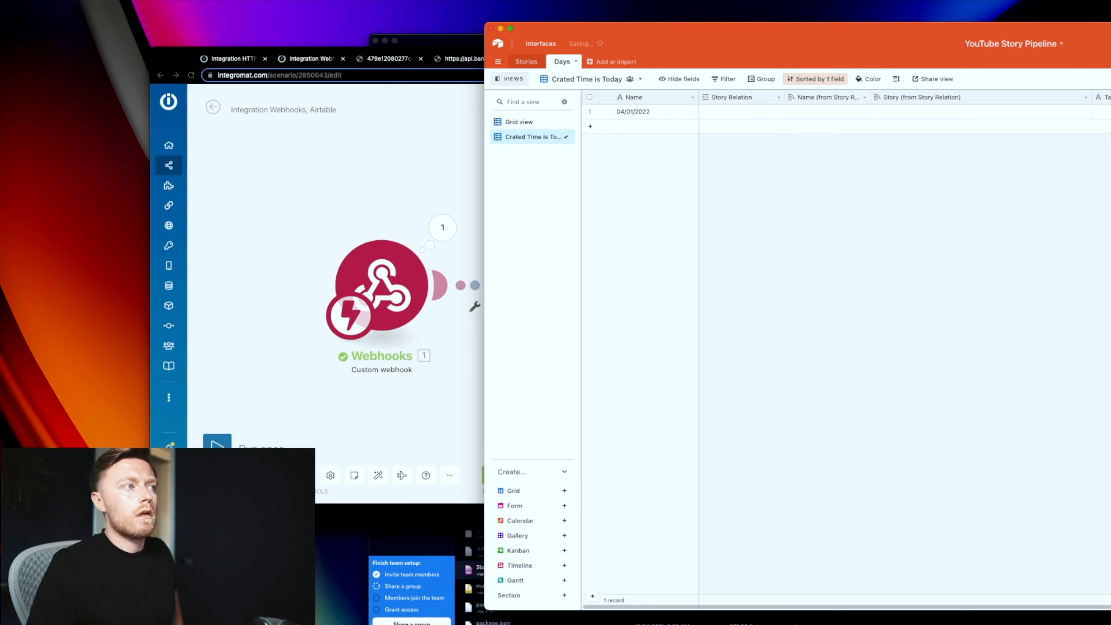
click(339, 215)
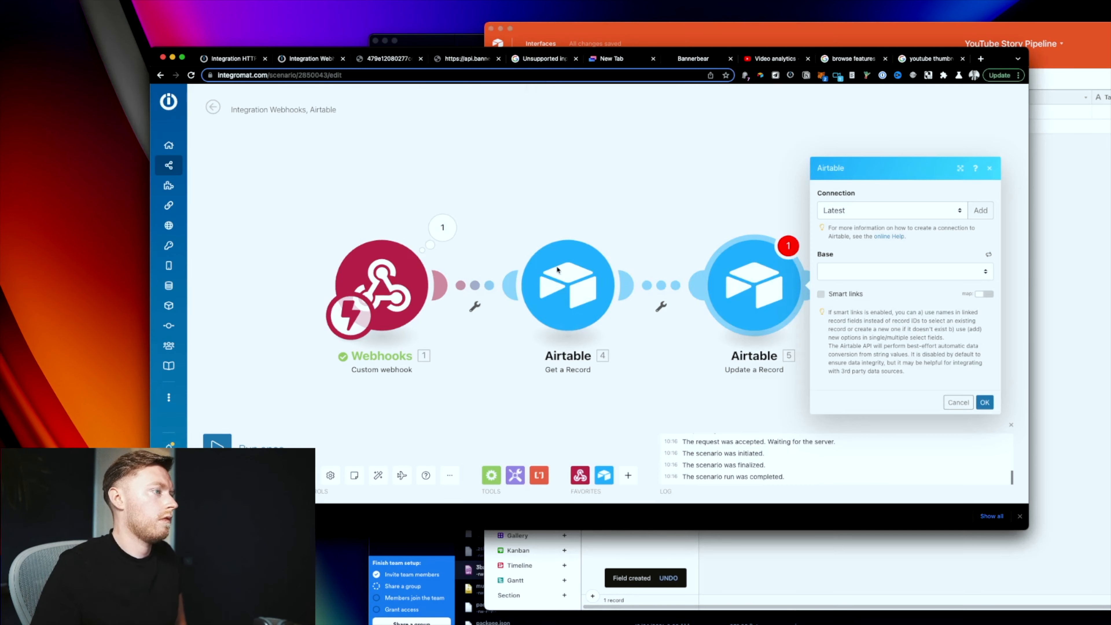
click(881, 291)
click(881, 314)
Step: Map the found record's ID to Record ID and image_url_png to the thumbnail File URL
click(850, 290)
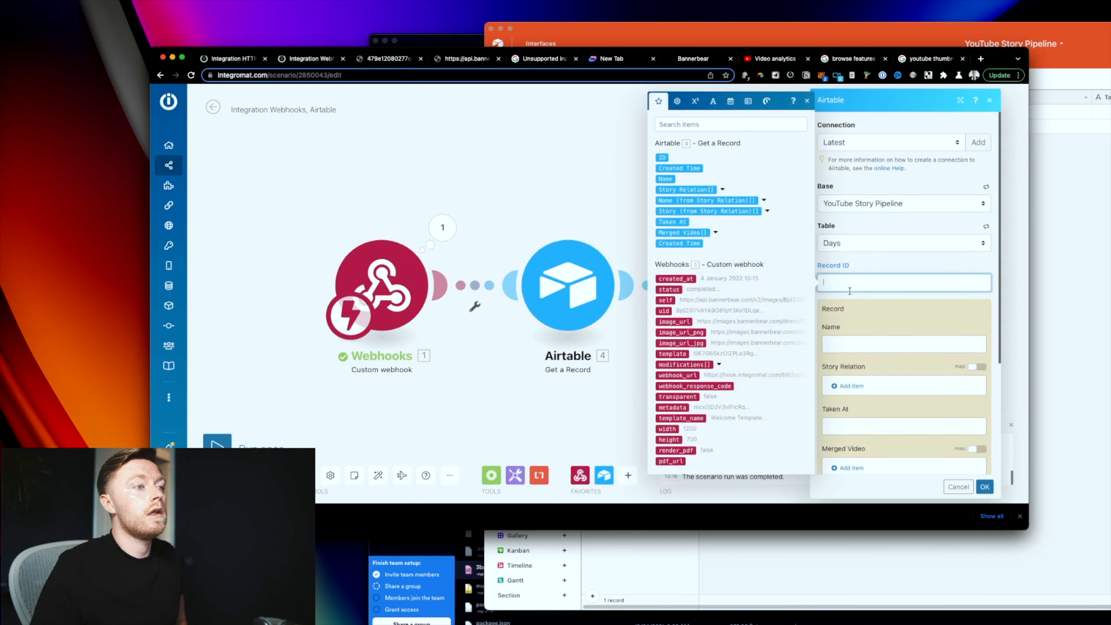
click(661, 158)
scroll(898, 357, down, 4)
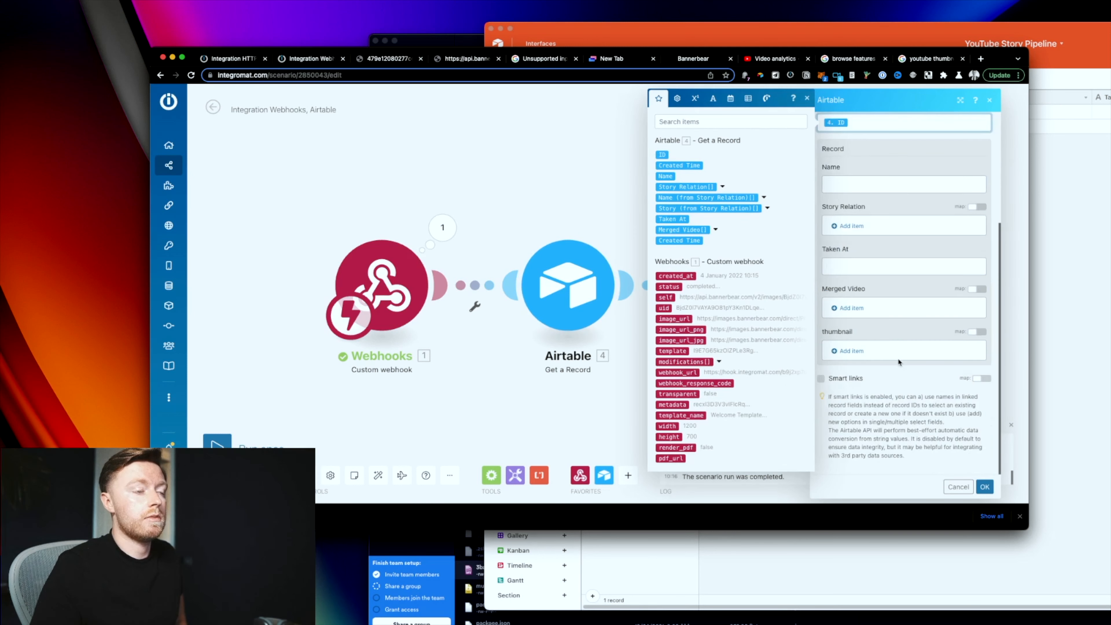
click(853, 353)
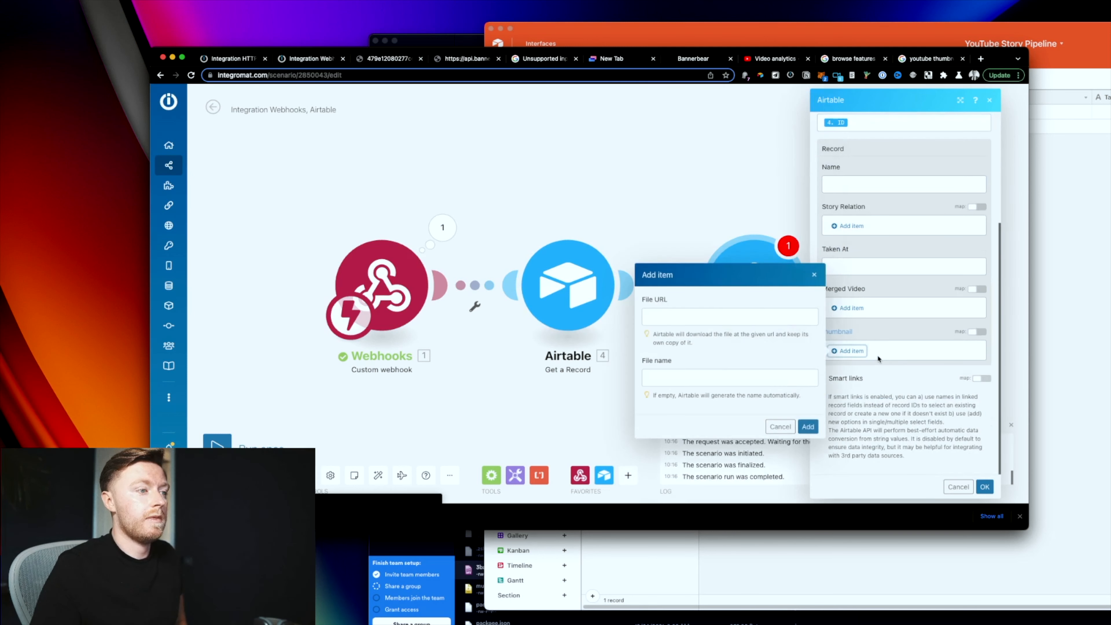
click(701, 317)
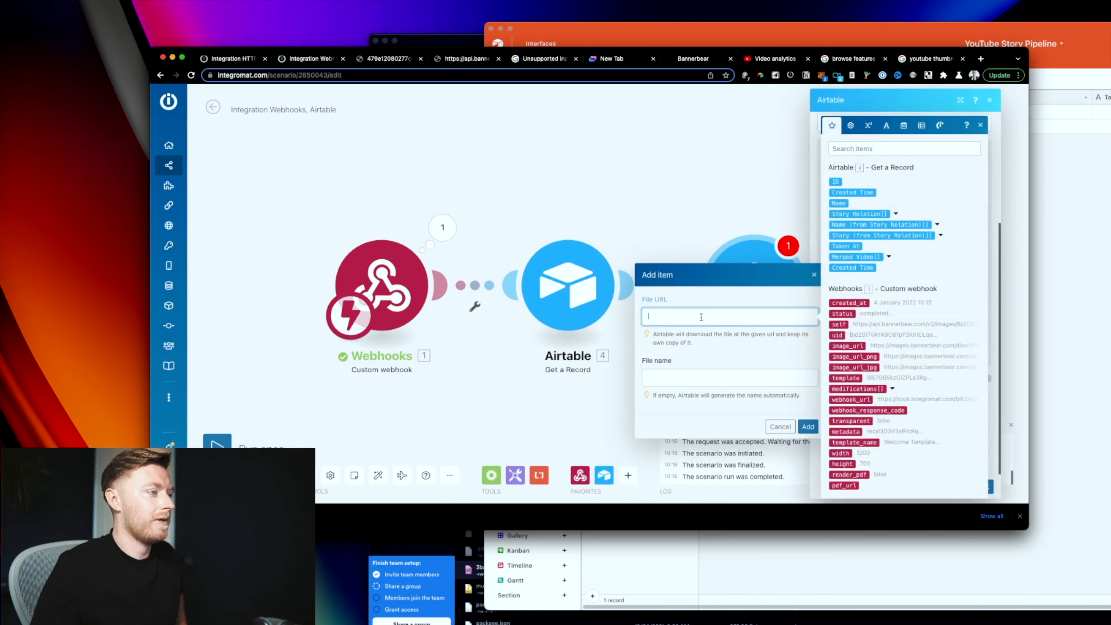
click(876, 356)
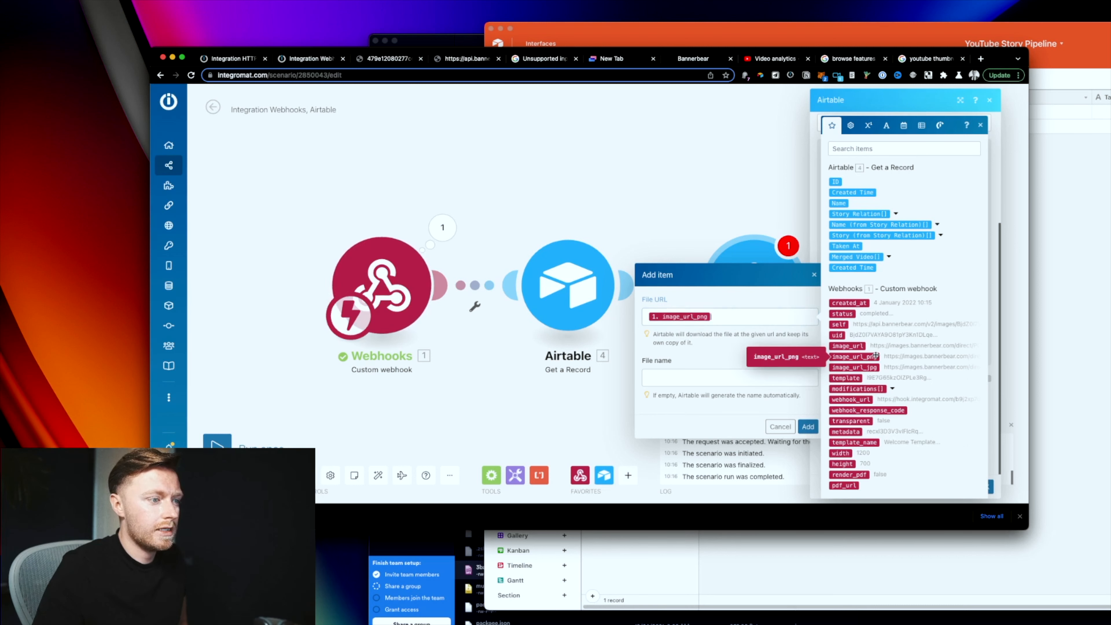
click(807, 427)
click(985, 488)
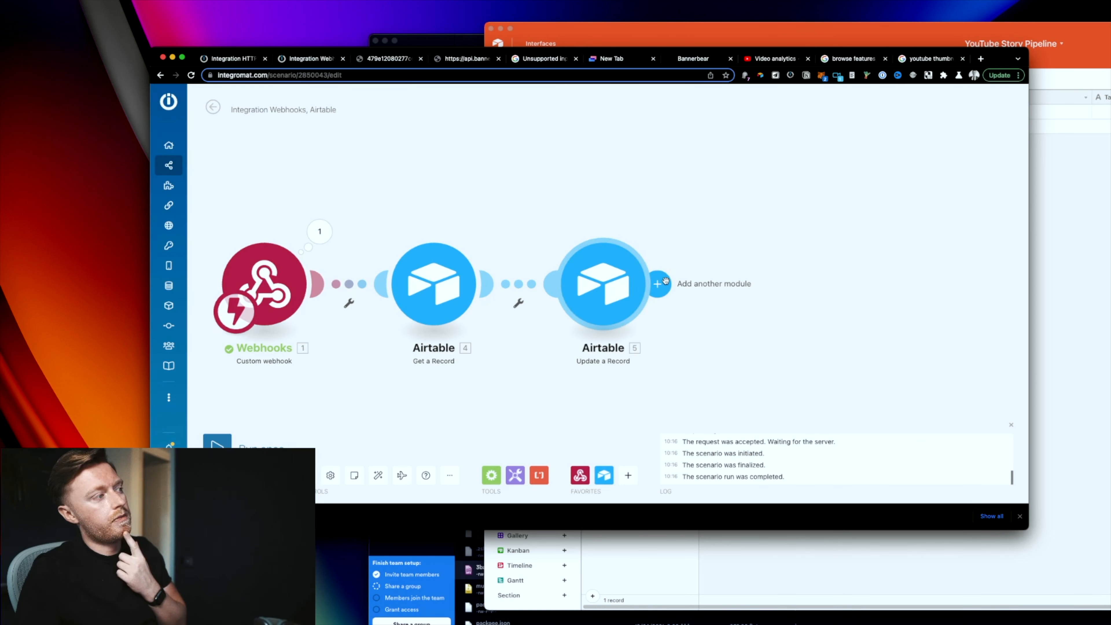
Step: Add an HTTP Make a request module after Update a Record, then open a new tab
click(661, 283)
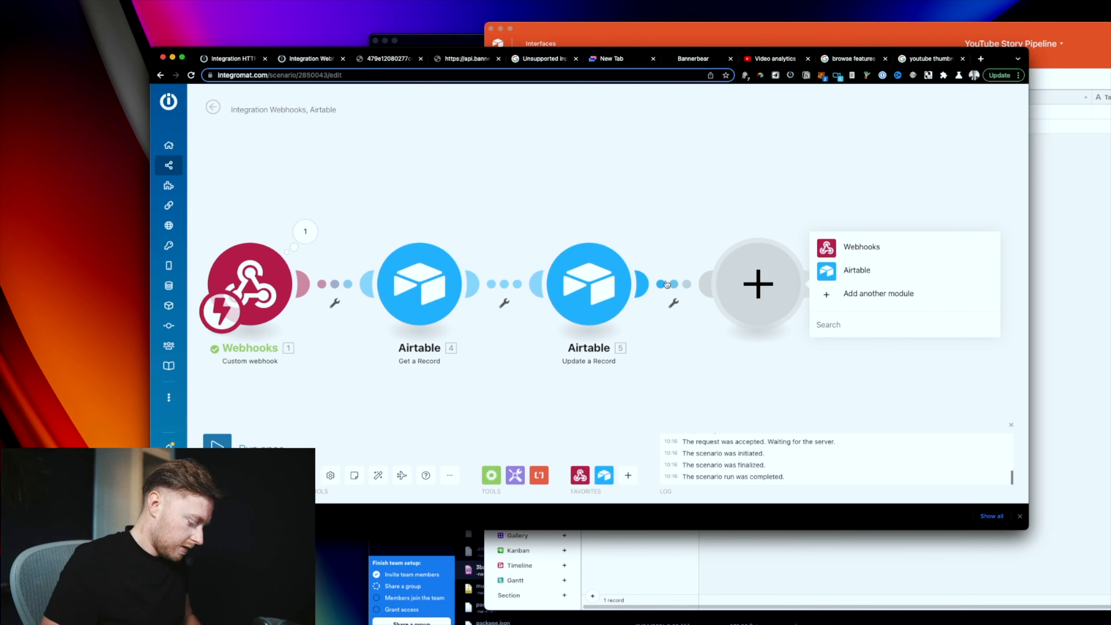
text(http)
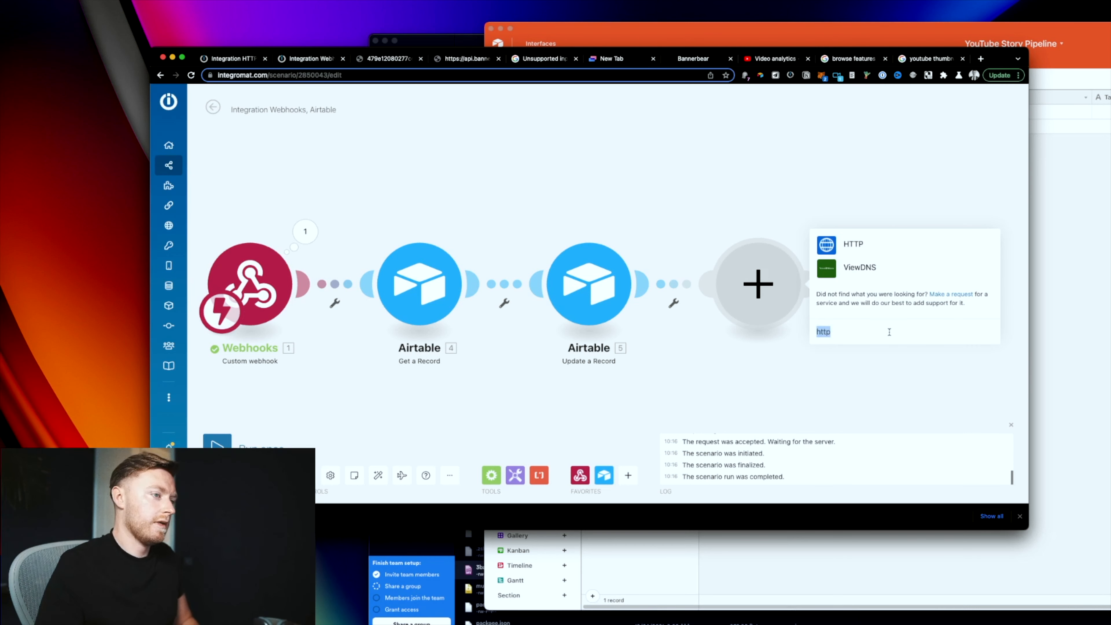
text(you)
key(BackSpace)
key(BackSpace)
key(BackSpace)
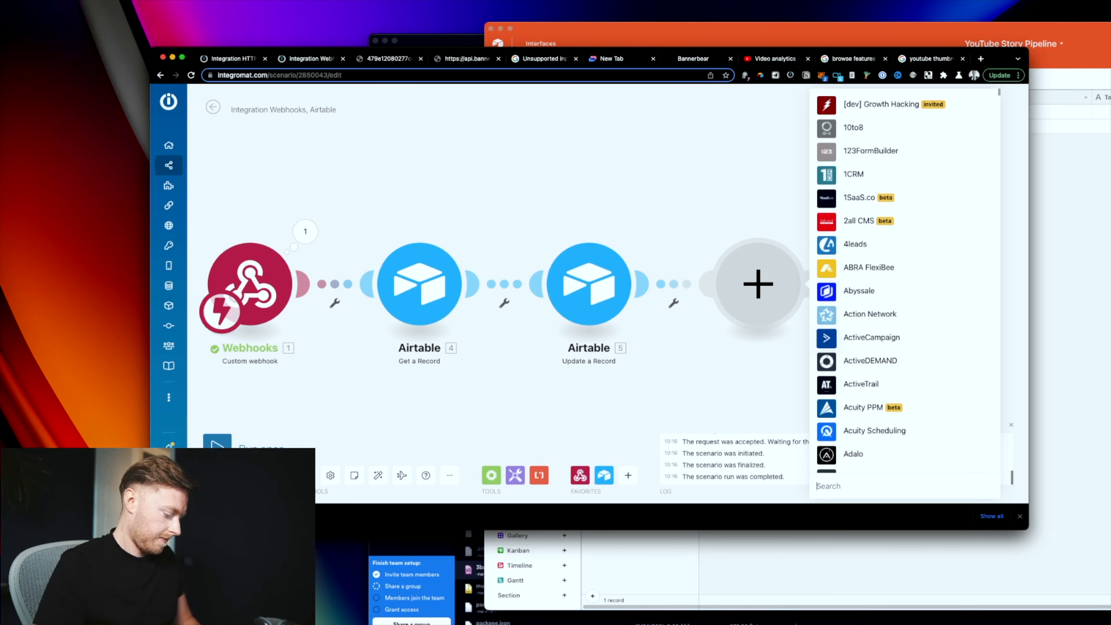
text(http)
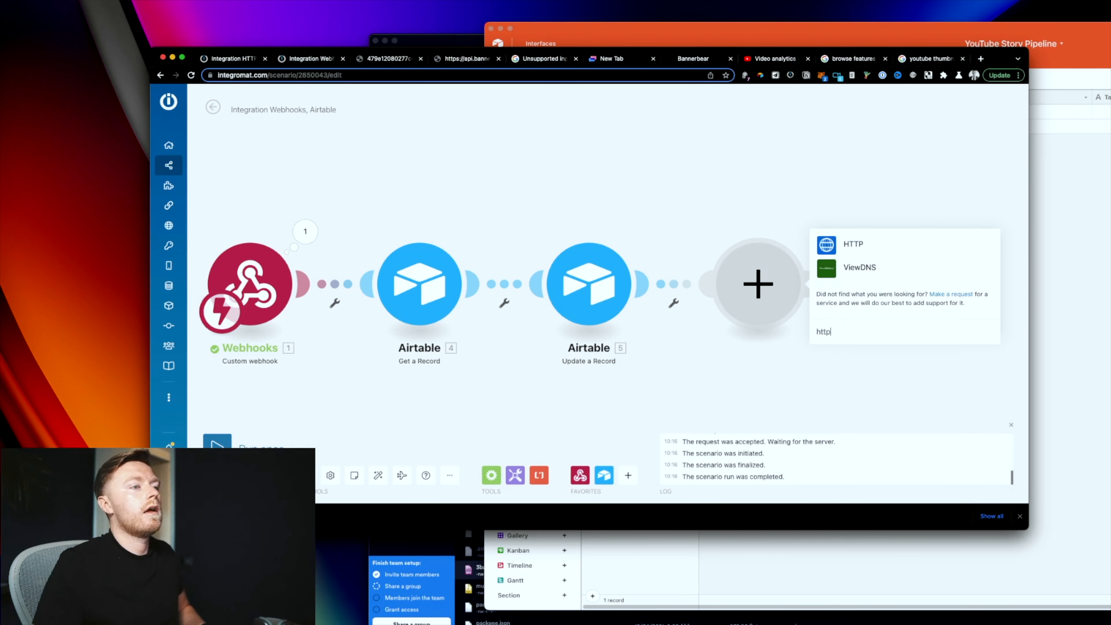
click(923, 246)
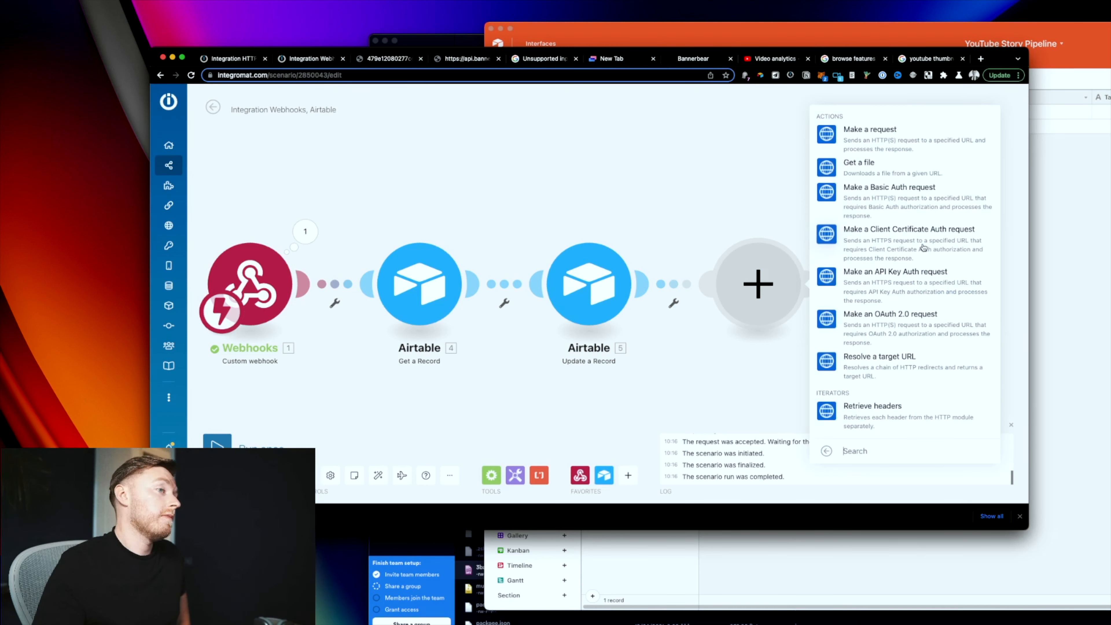
click(875, 131)
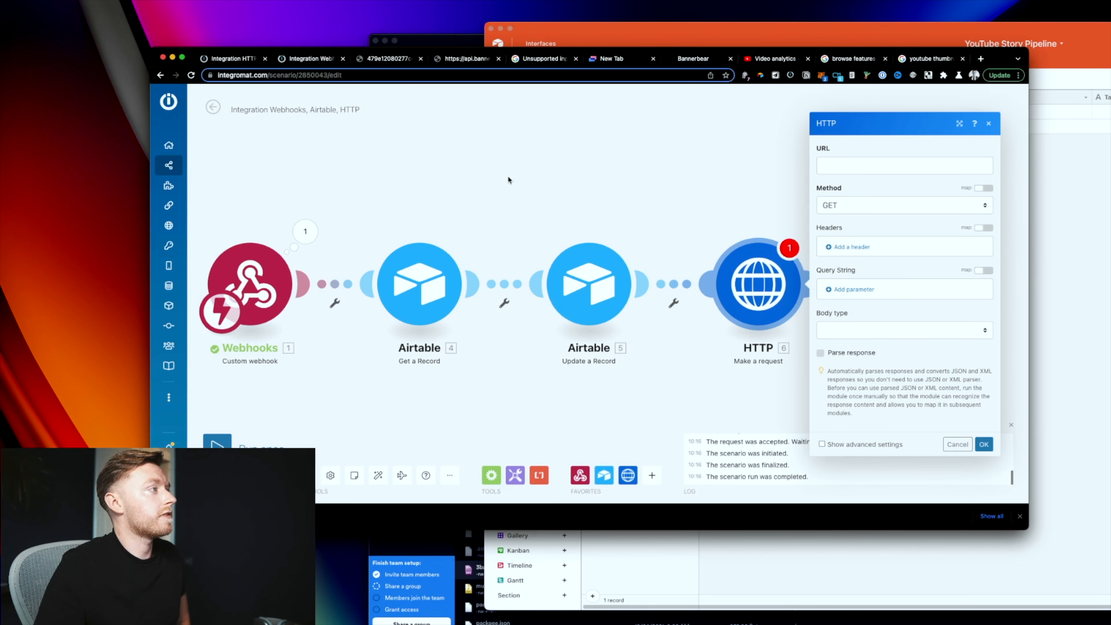
key(super+t)
Step: Go to zapier.com and read the 'Send files in Zaps' help article
text(zapier)
key(Return)
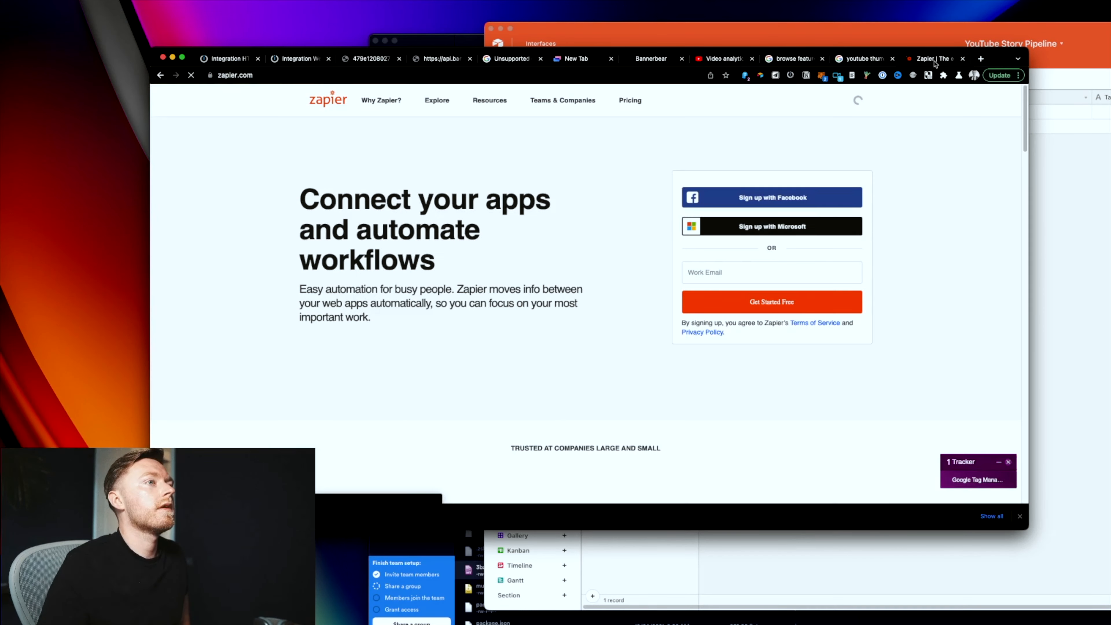
drag(919, 58, 495, 53)
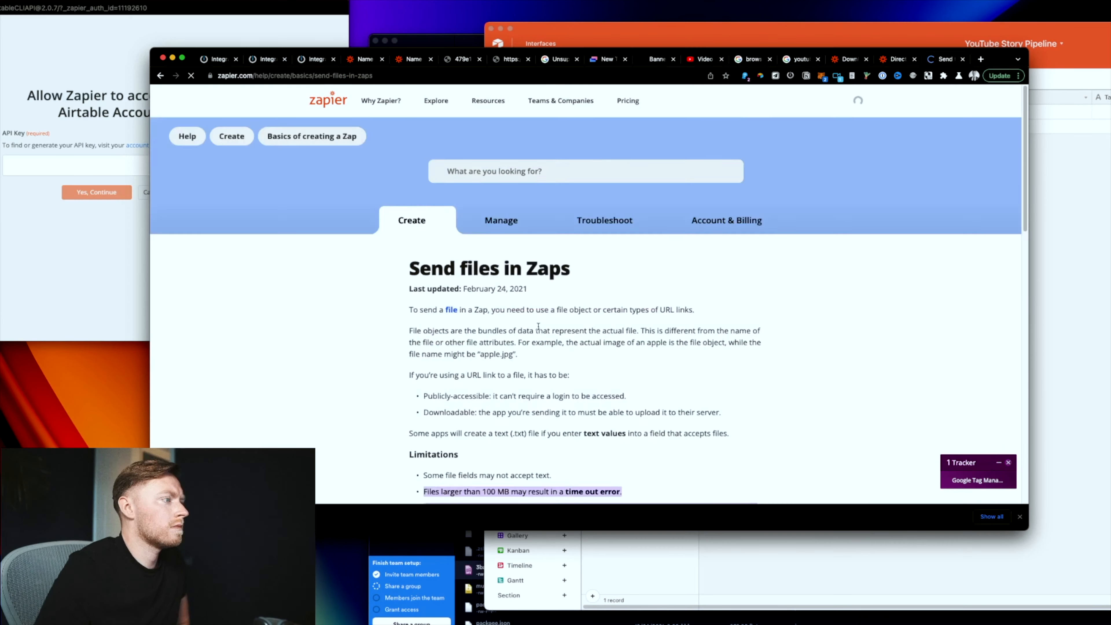
scroll(540, 323, down, 10)
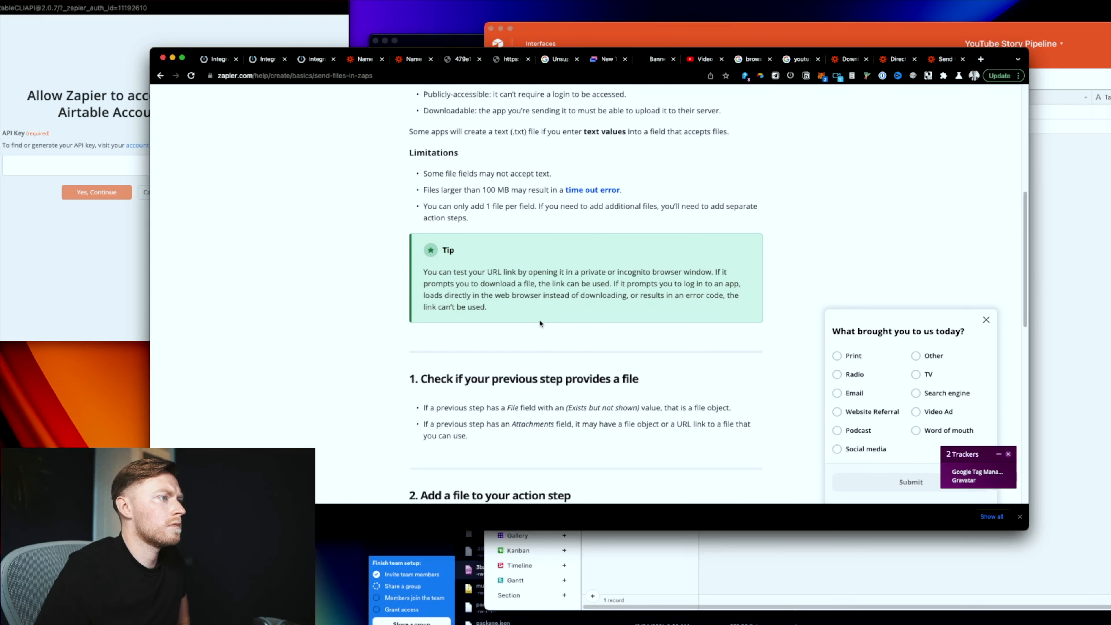
scroll(540, 323, down, 4)
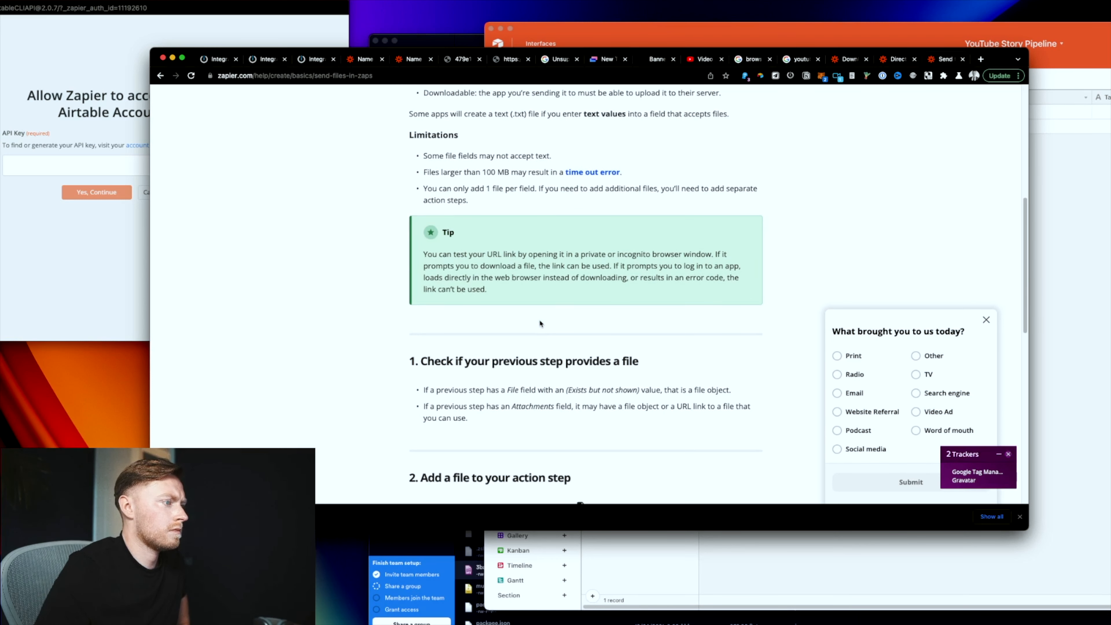
scroll(539, 319, up, 15)
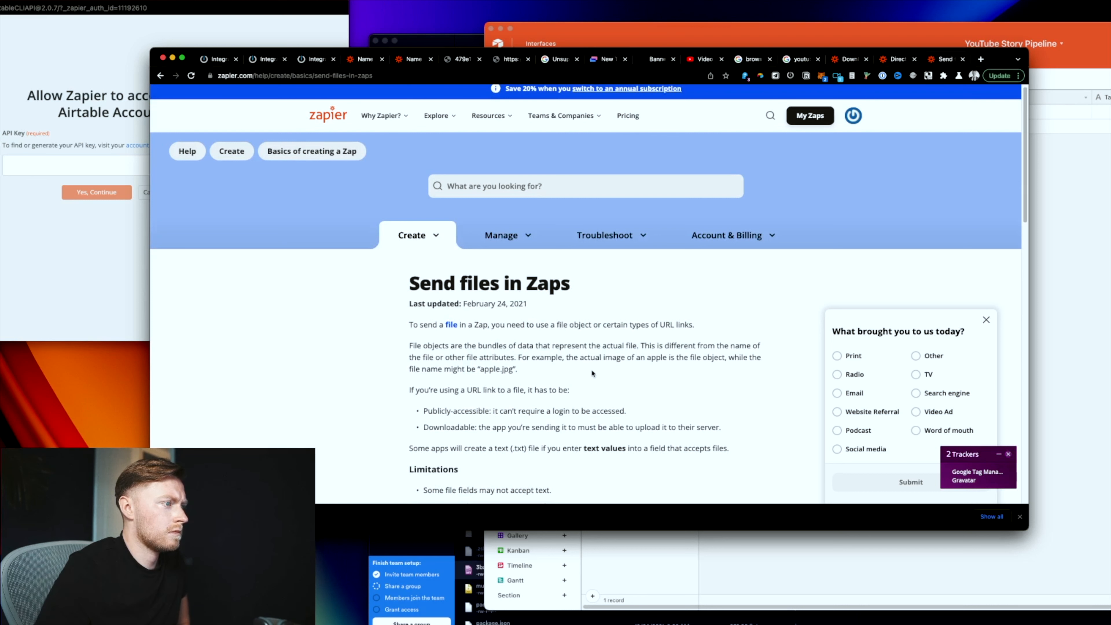
scroll(591, 372, down, 2)
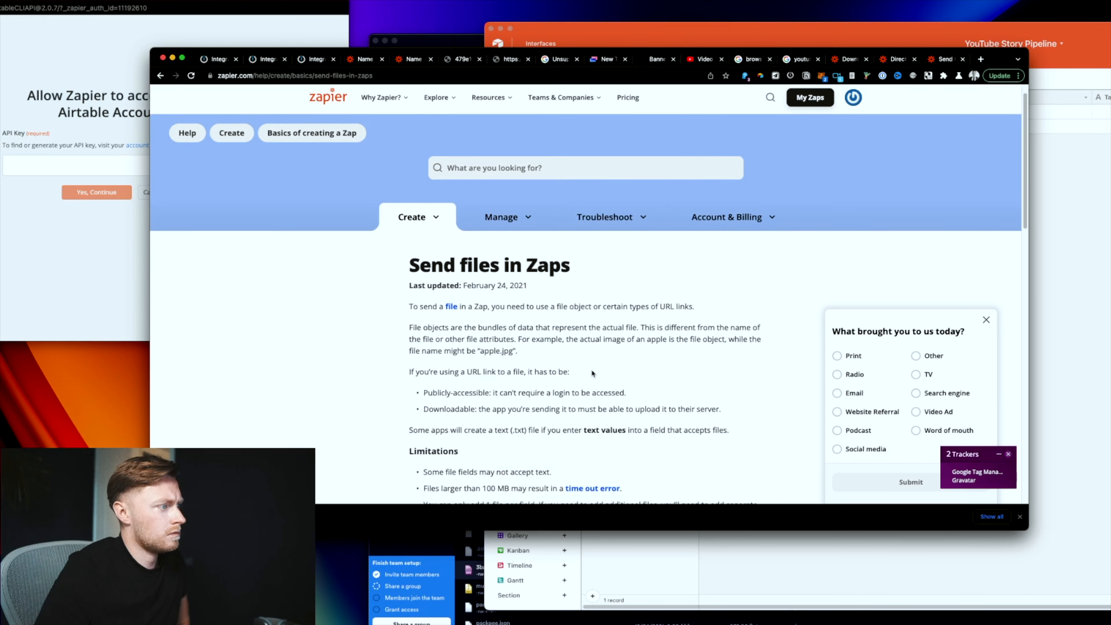
scroll(592, 371, down, 1)
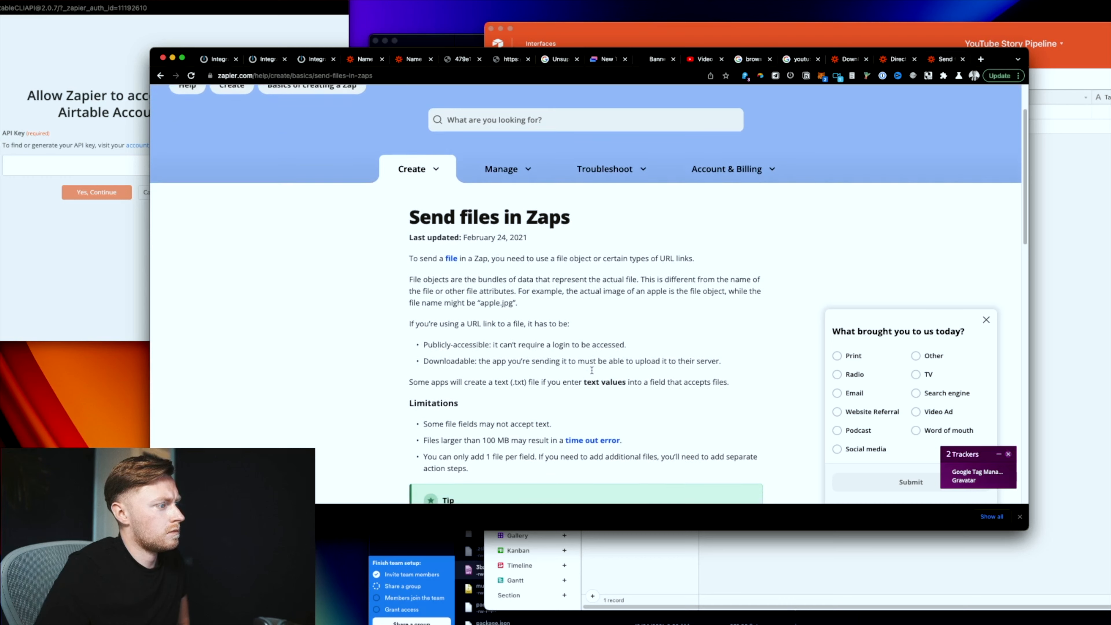
scroll(592, 372, down, 20)
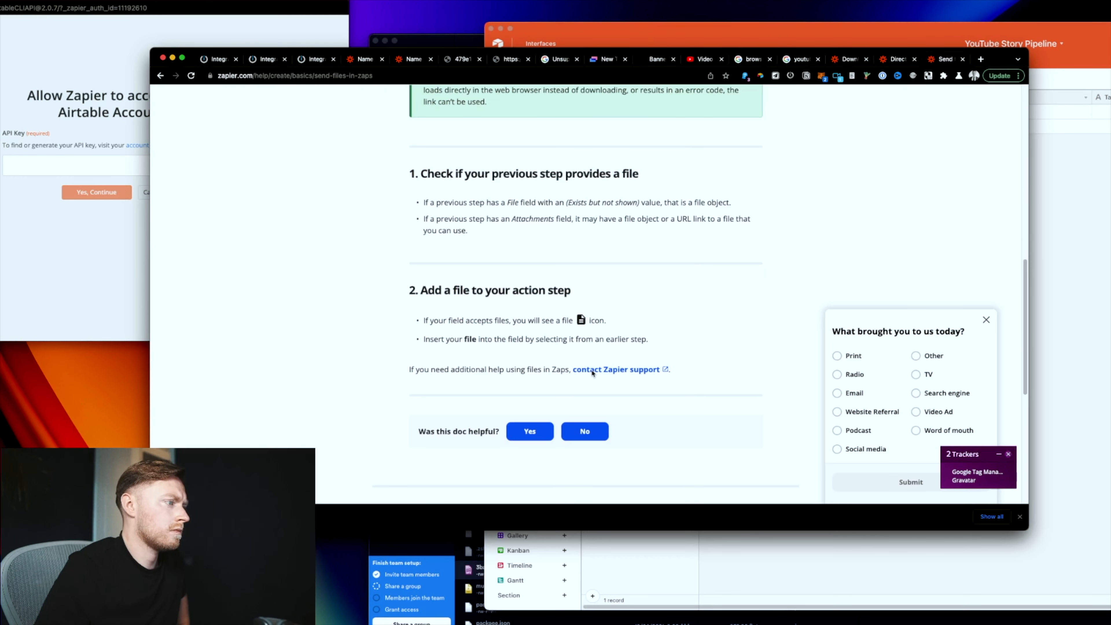
scroll(593, 372, up, 20)
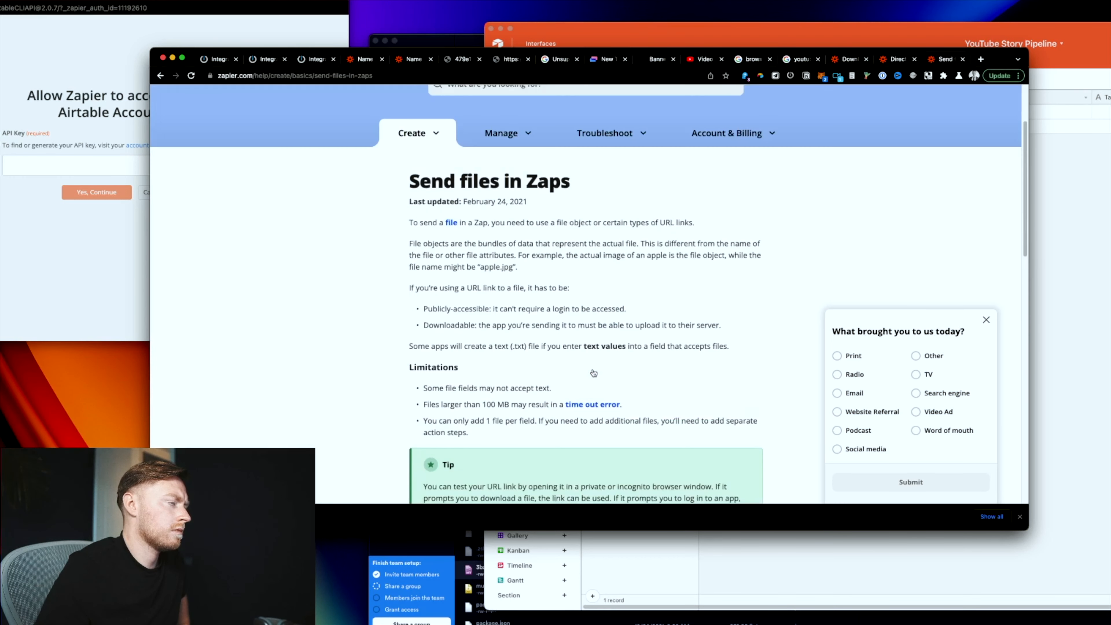
Step: In the Zap editor, replace the Change action app search with 'file'
click(414, 59)
key(super+a)
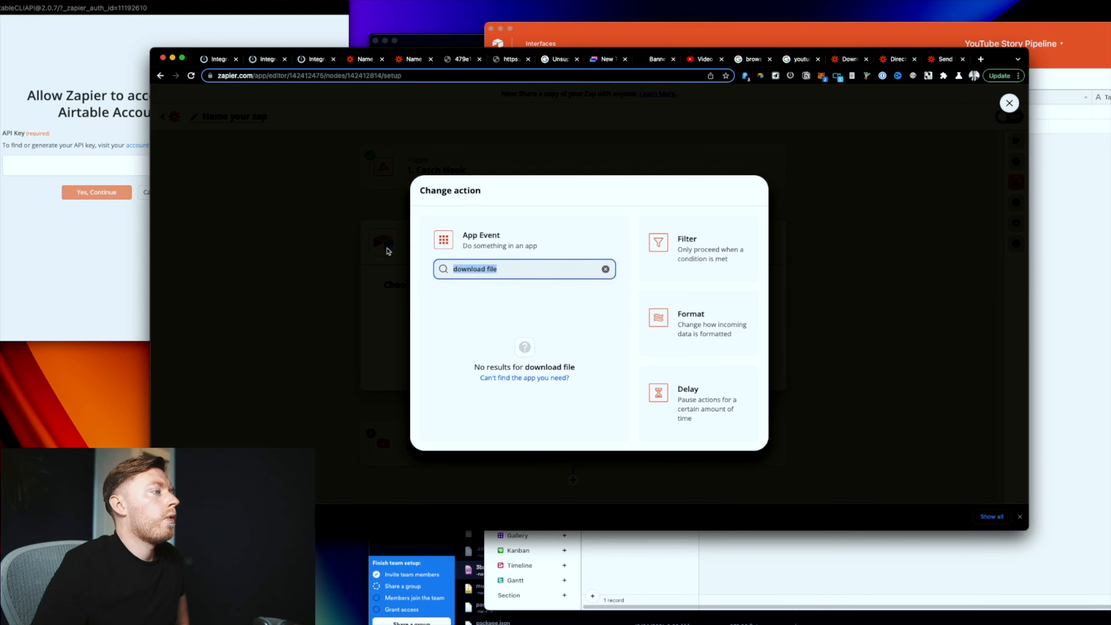
text(file)
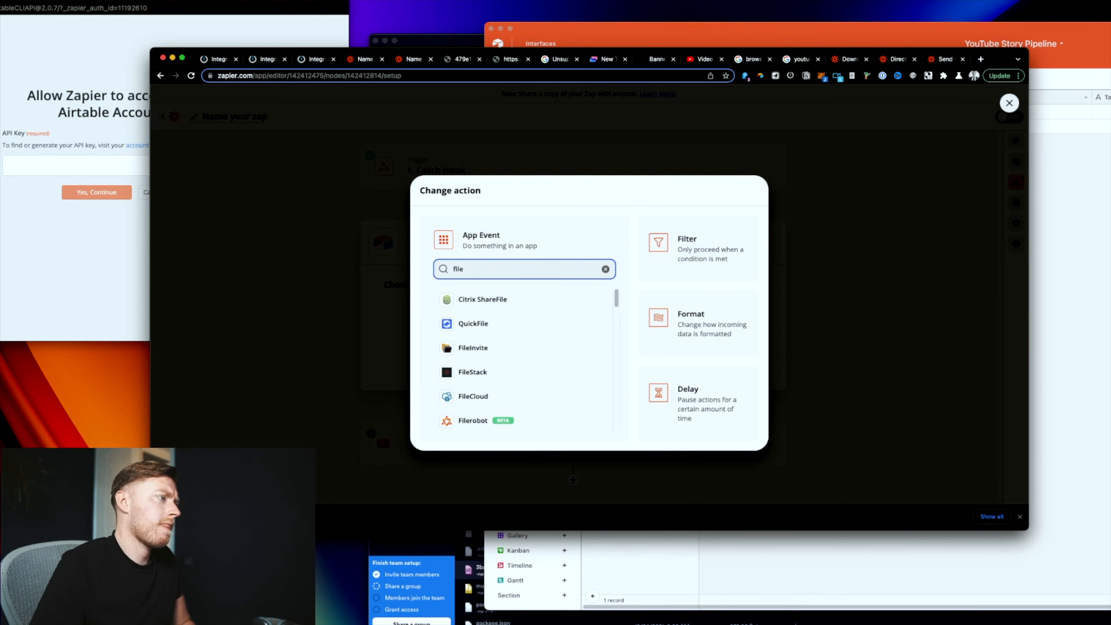
scroll(521, 339, down, 2)
scroll(521, 338, down, 3)
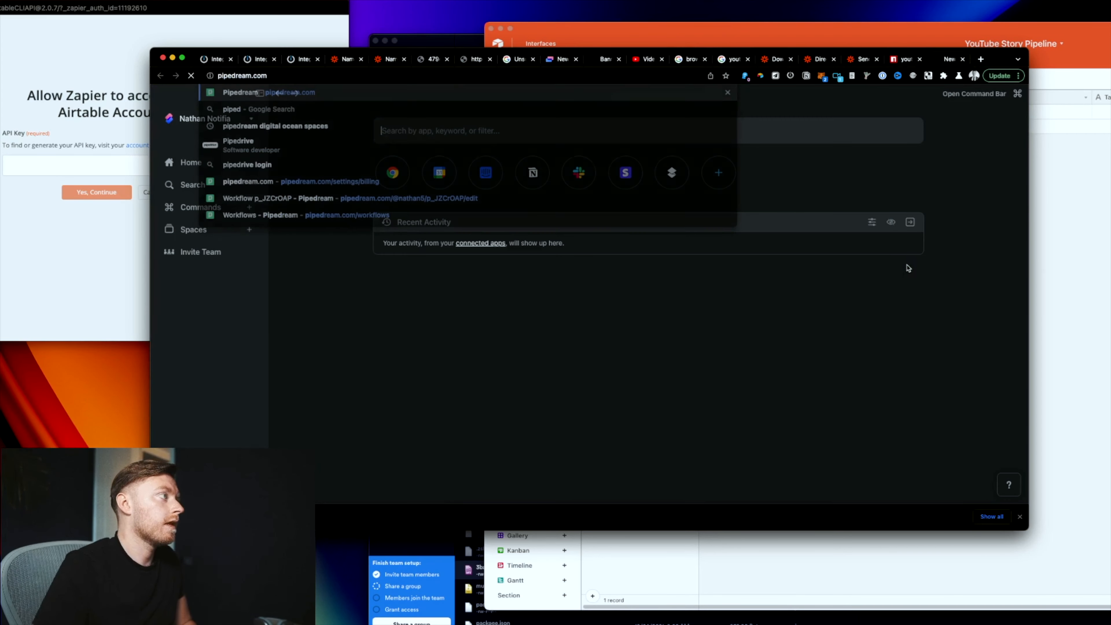
Step: Load pipedream.com in the browser
key(Return)
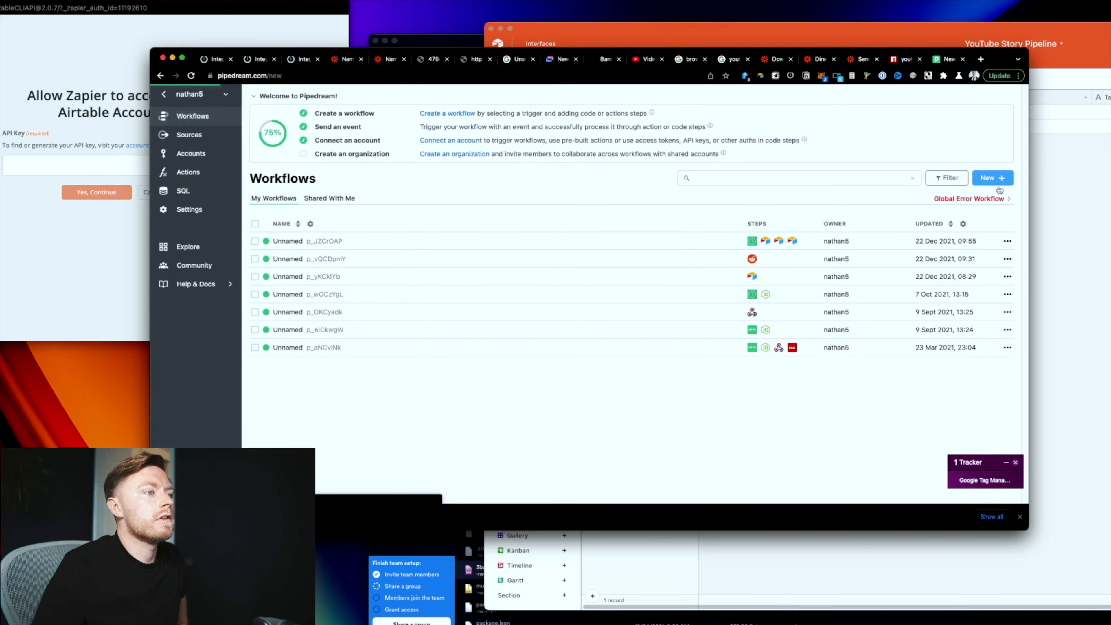
Step: Create a new Pipedream workflow with an HTTP / Webhook New Requests trigger
click(993, 178)
click(494, 186)
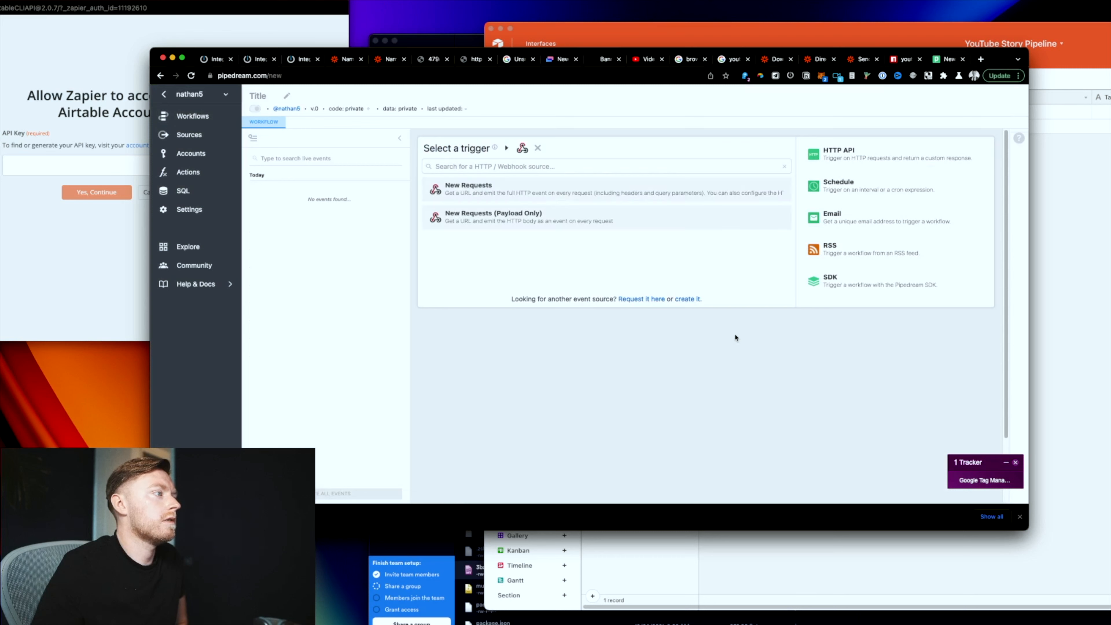
click(481, 189)
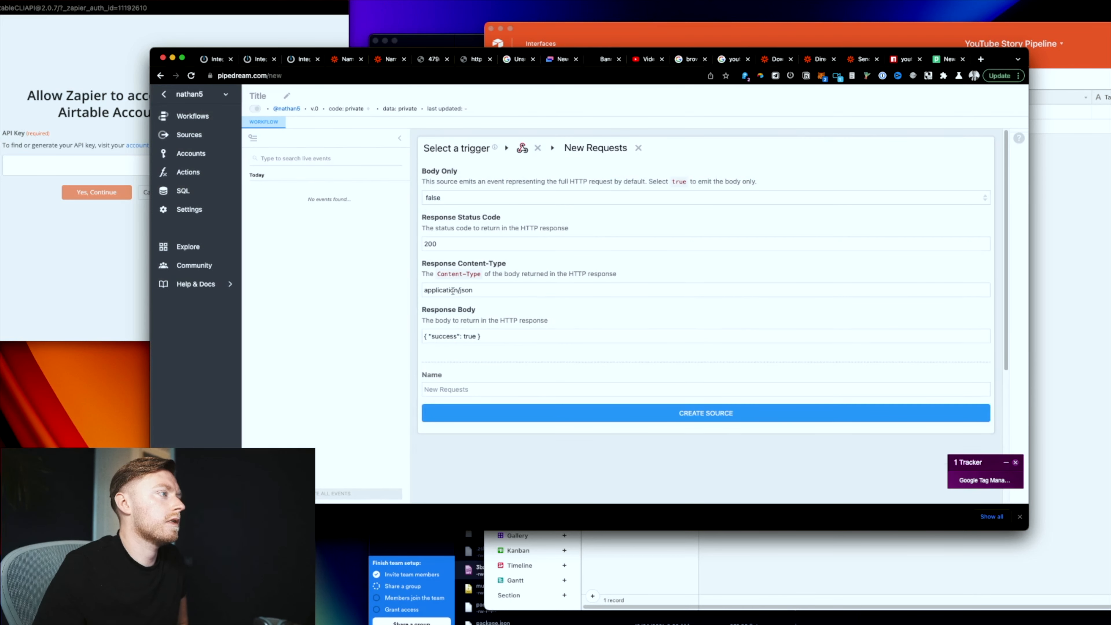
Step: Search the web for 'pipedream file size limit' in a new tab
key(super+t)
text(pipedream fiel)
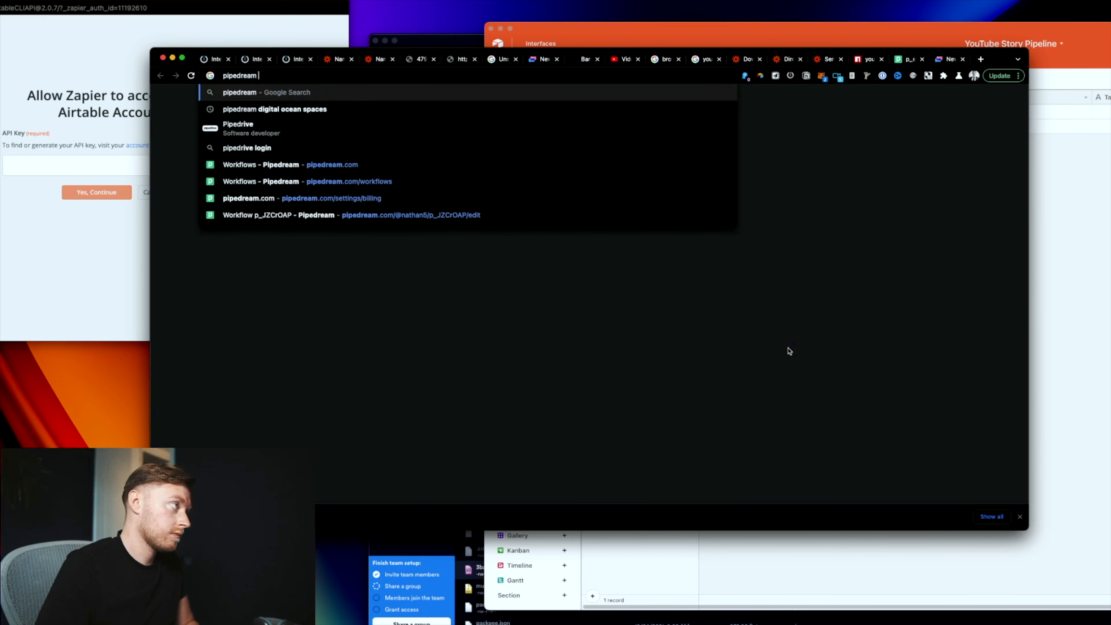
key(BackSpace)
key(BackSpace)
text(le size l)
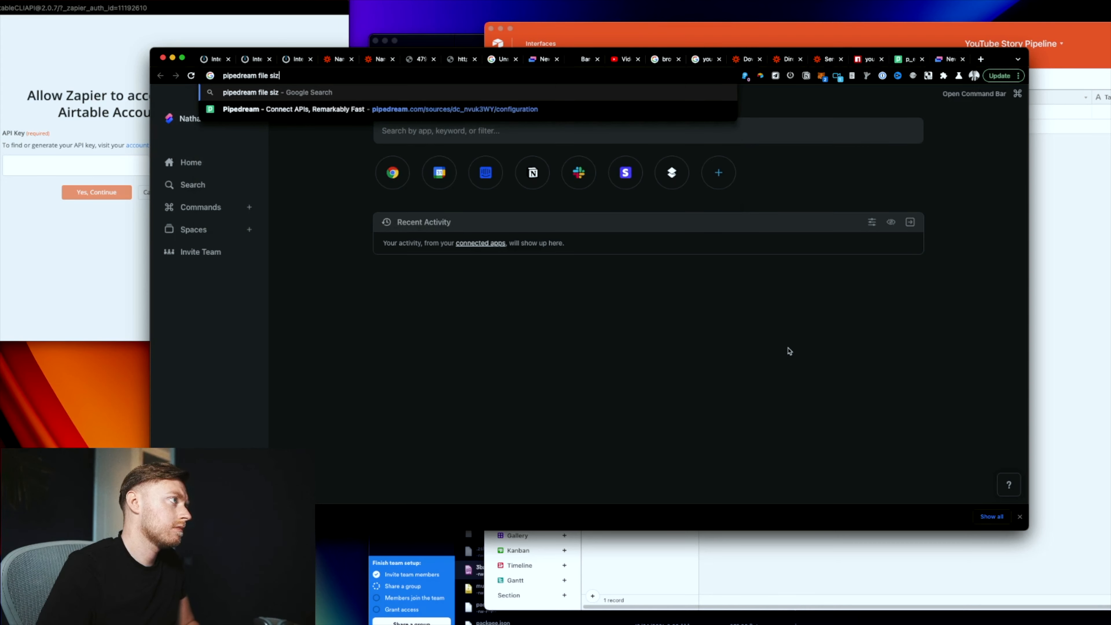
text(imit)
key(Return)
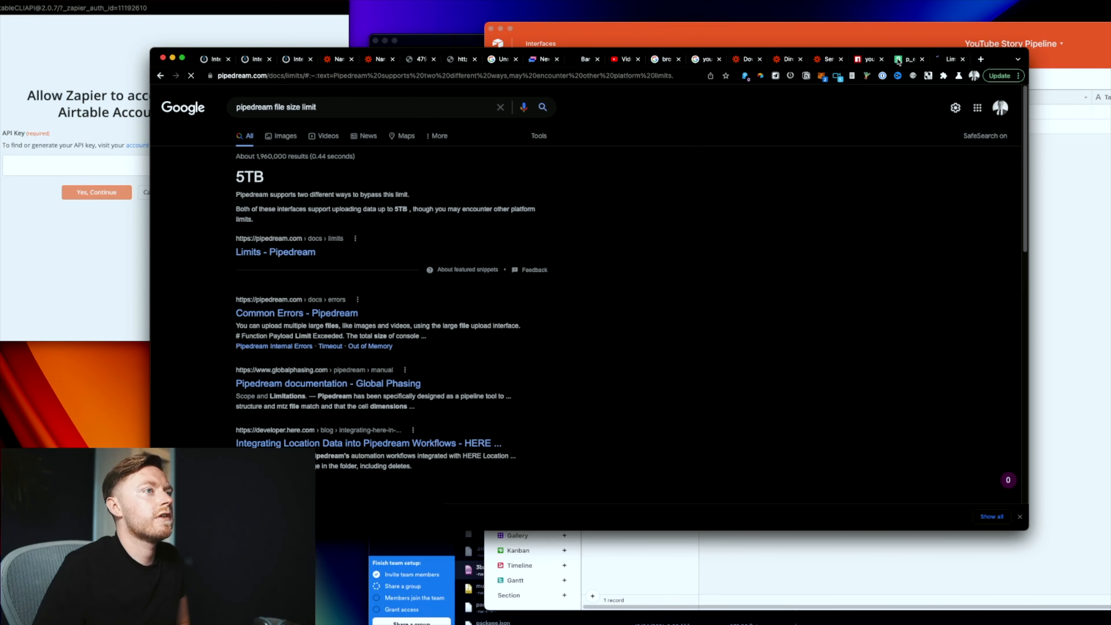
Step: Add a YouTube (Data API) upload video step after the HTTP trigger
click(899, 60)
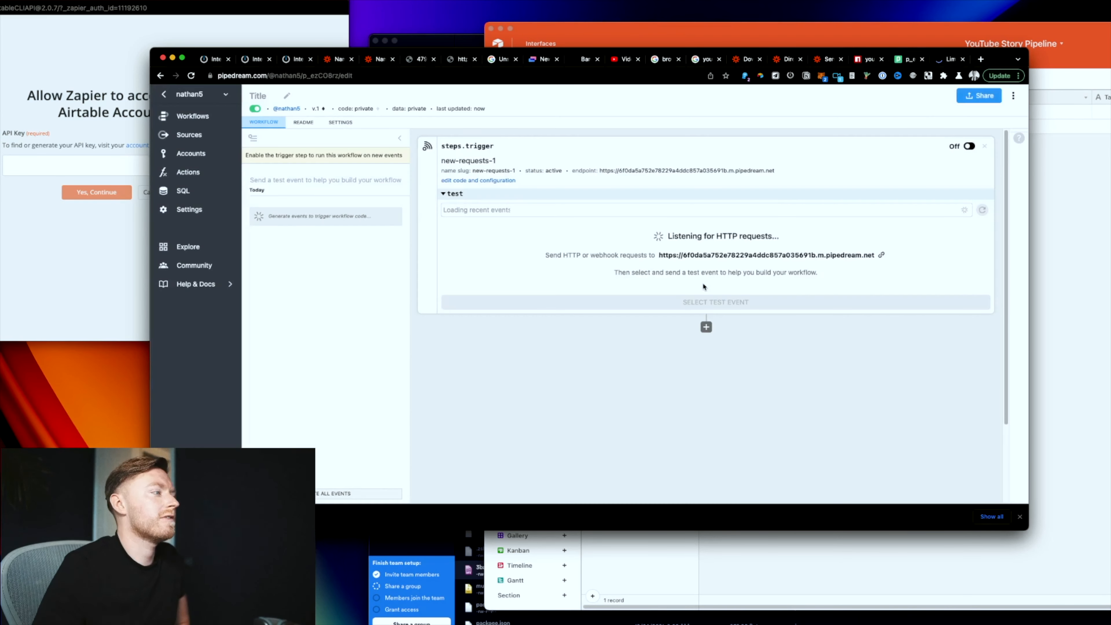
click(707, 325)
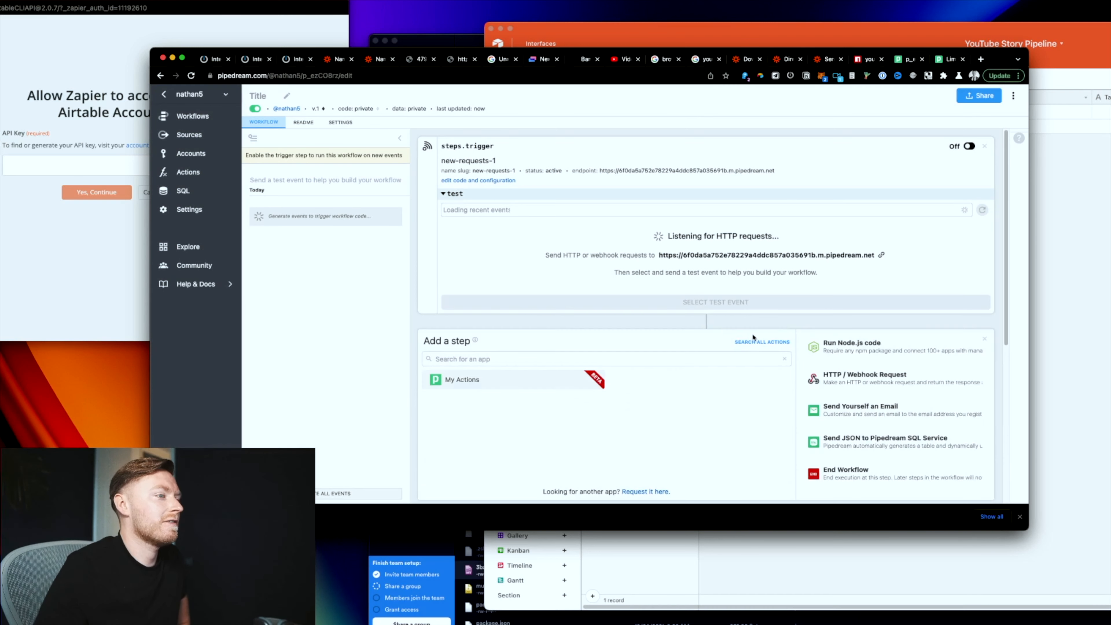
text(you)
scroll(791, 457, down, 1)
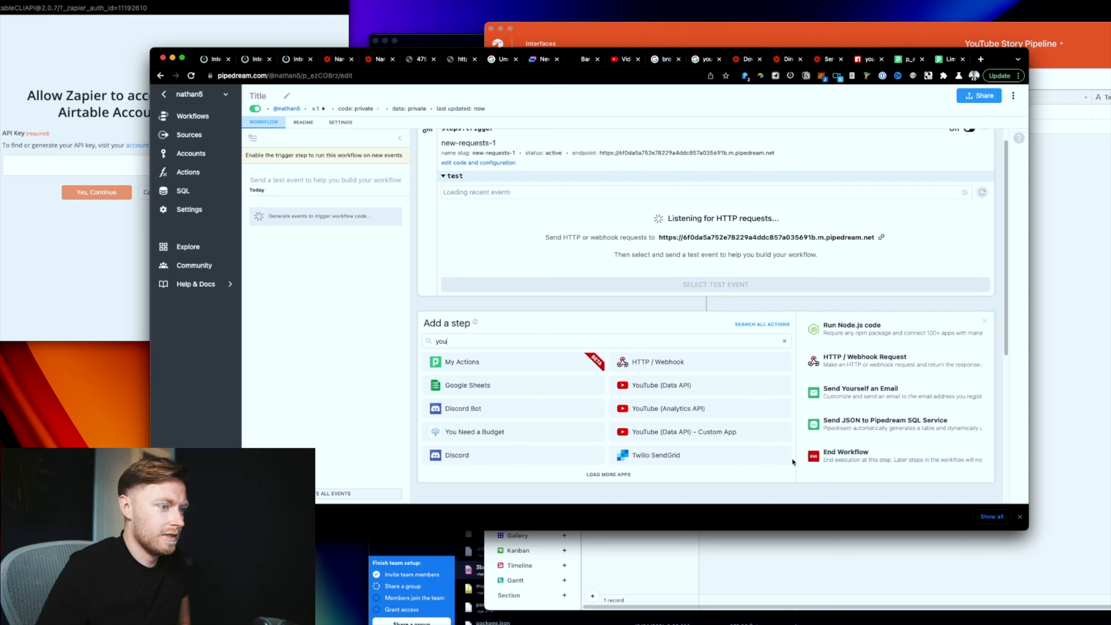
click(688, 386)
click(695, 414)
scroll(657, 422, down, 1)
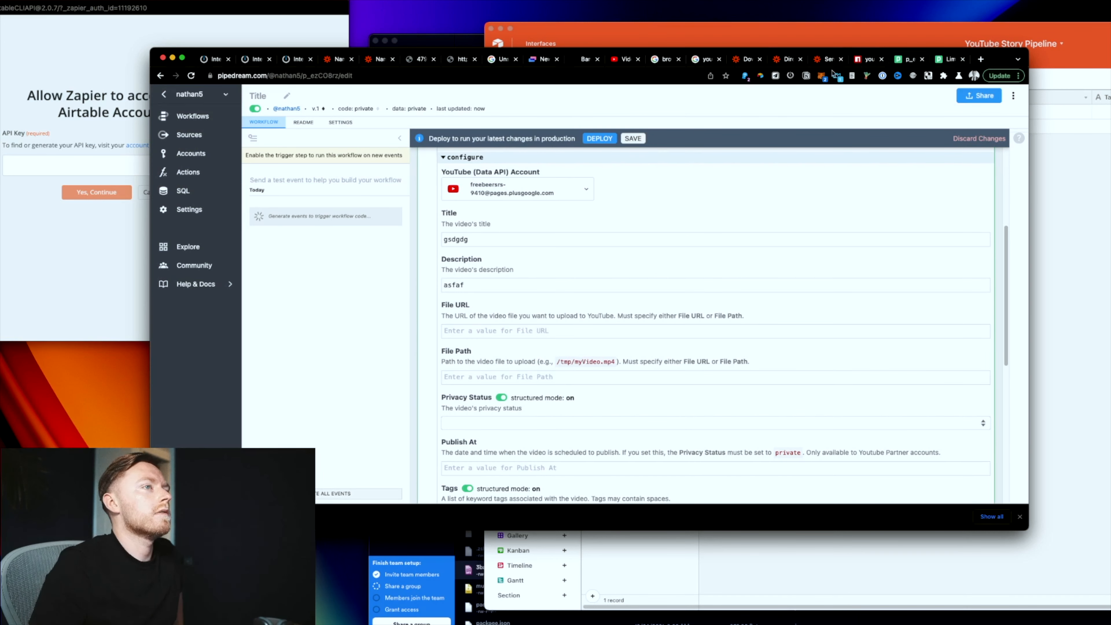
scroll(675, 224, up, 5)
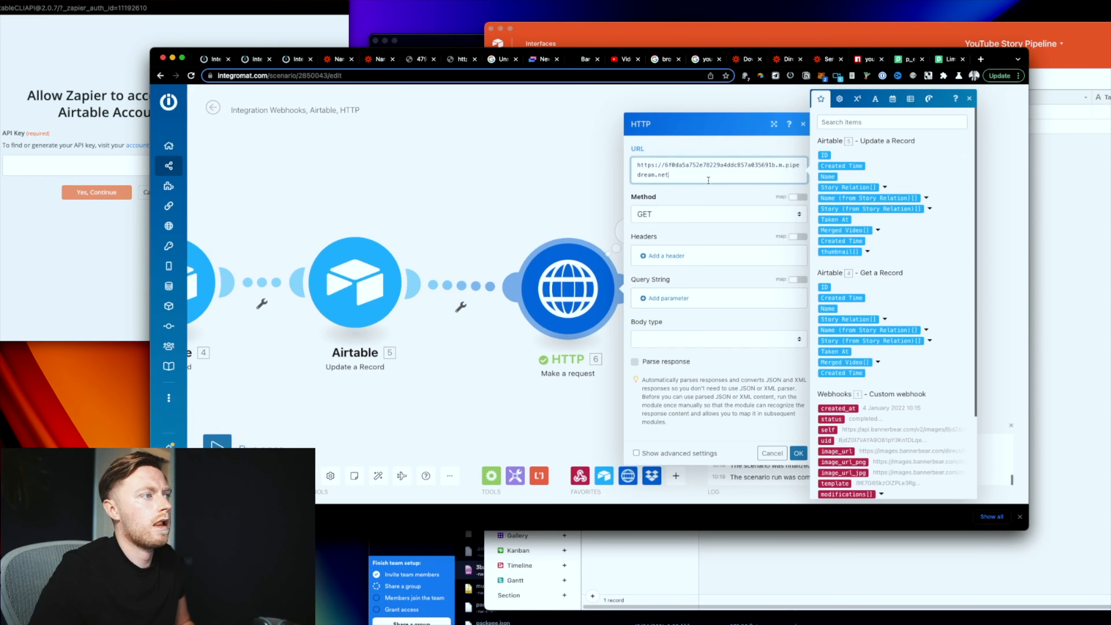
Step: Append ?url= Merged Video[1] URL and &thumbnail= thumbnail[1] URL to the request URL
click(867, 251)
click(833, 272)
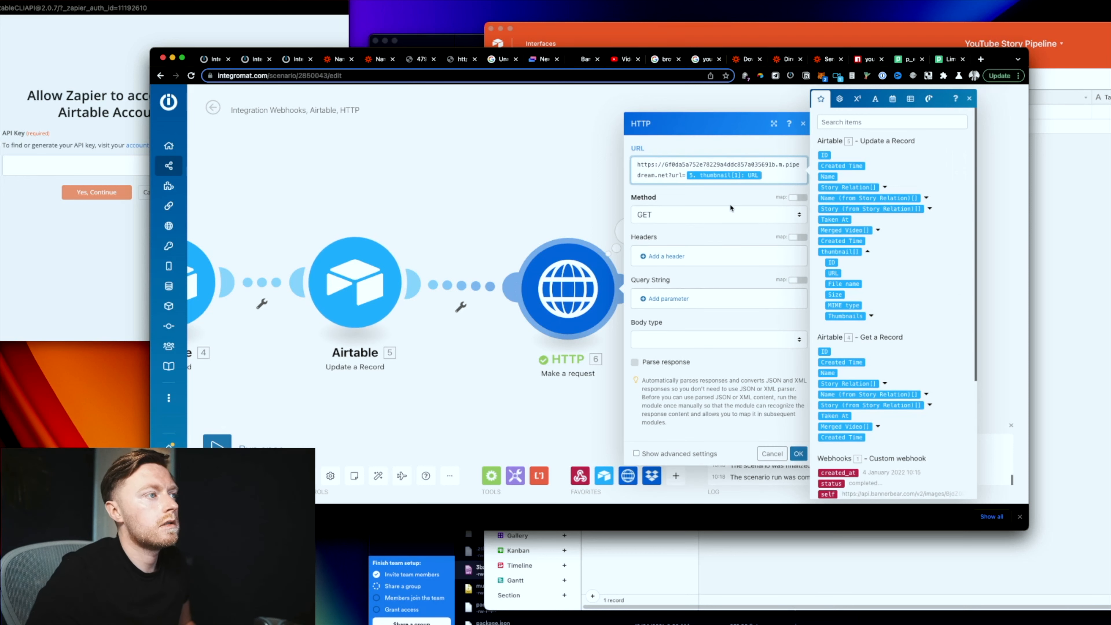
key(BackSpace)
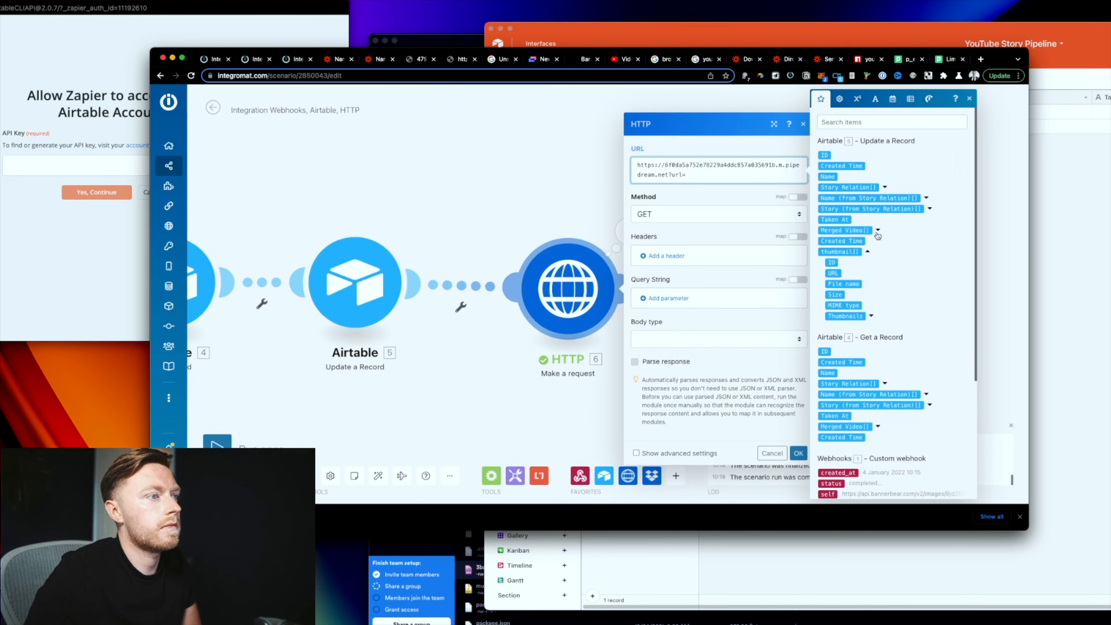
click(878, 231)
click(833, 251)
text(&thumbn)
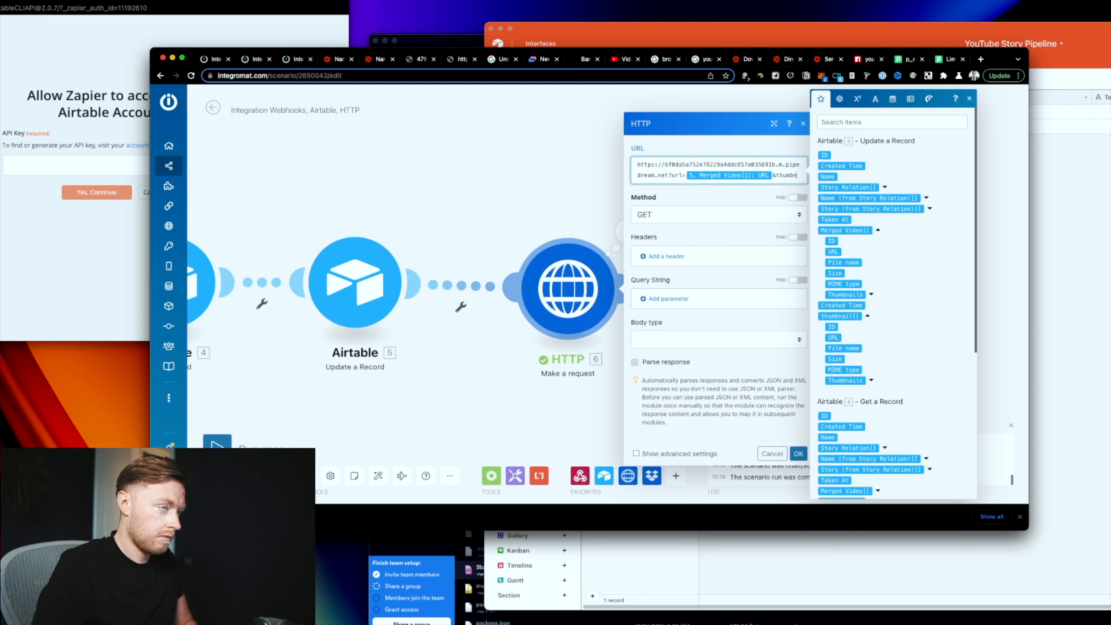
text(ail=)
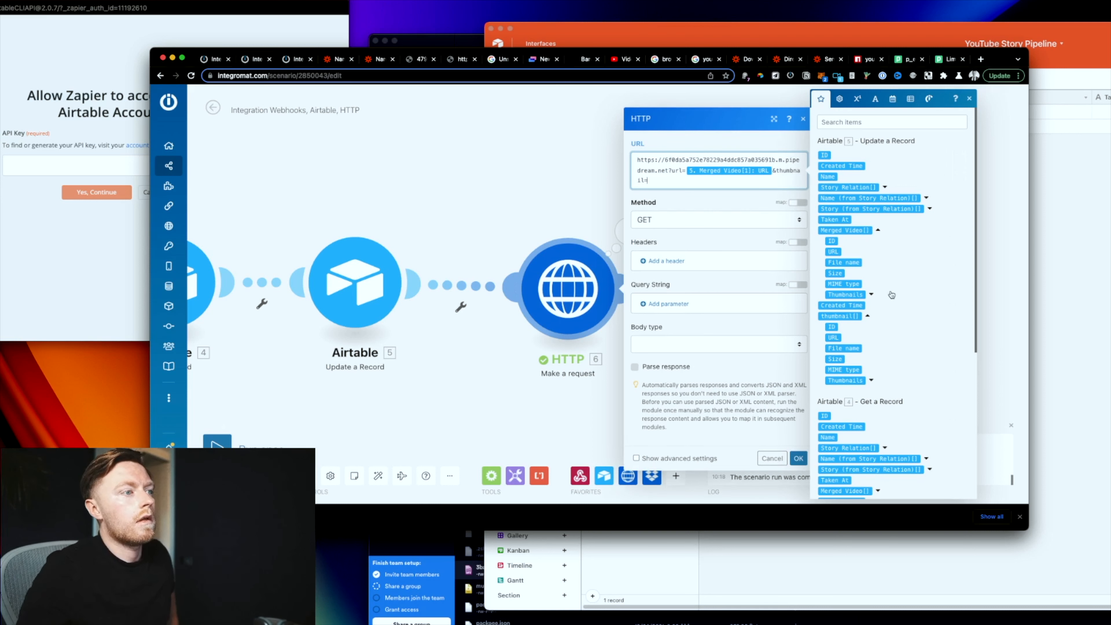
click(833, 337)
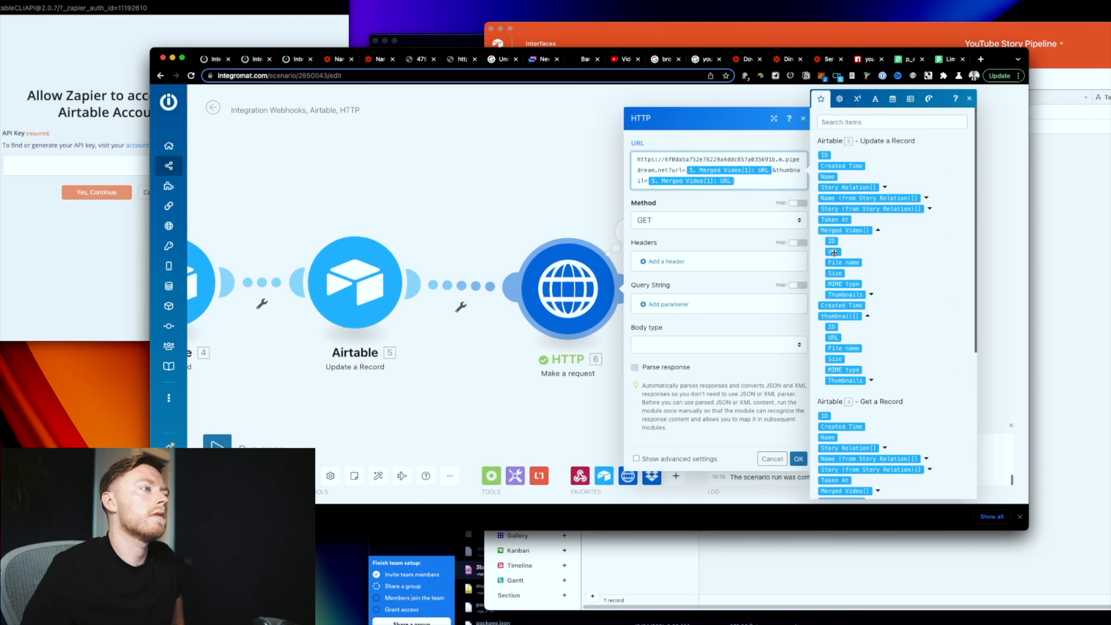
click(801, 460)
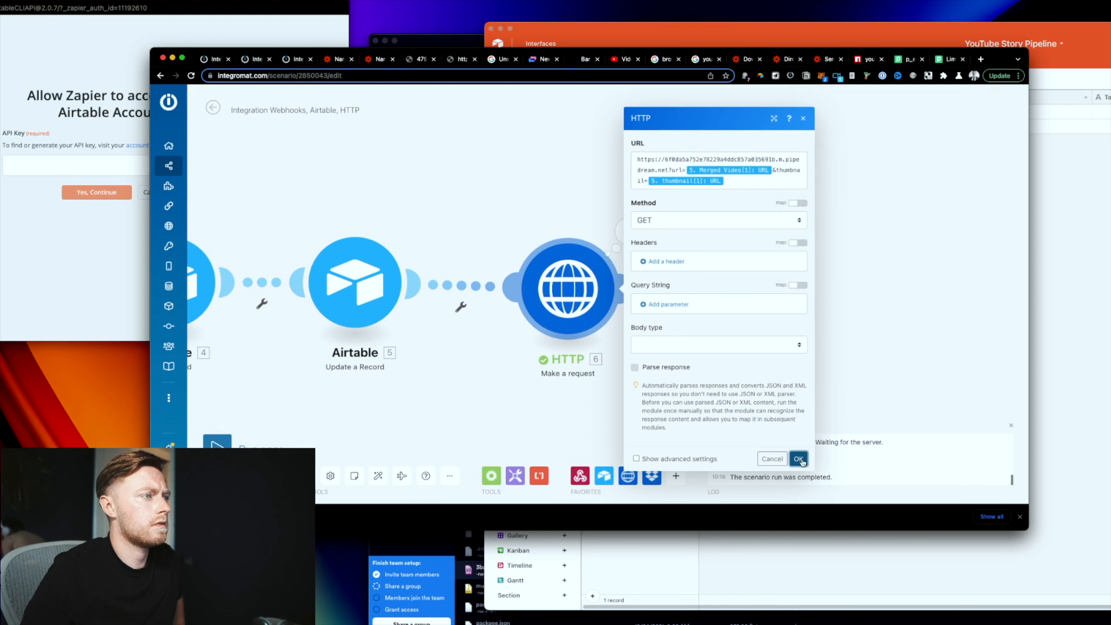
Step: Run only the HTTP request module to send the data to Pipedream
right_click(566, 299)
click(511, 413)
scroll(411, 403, down, 3)
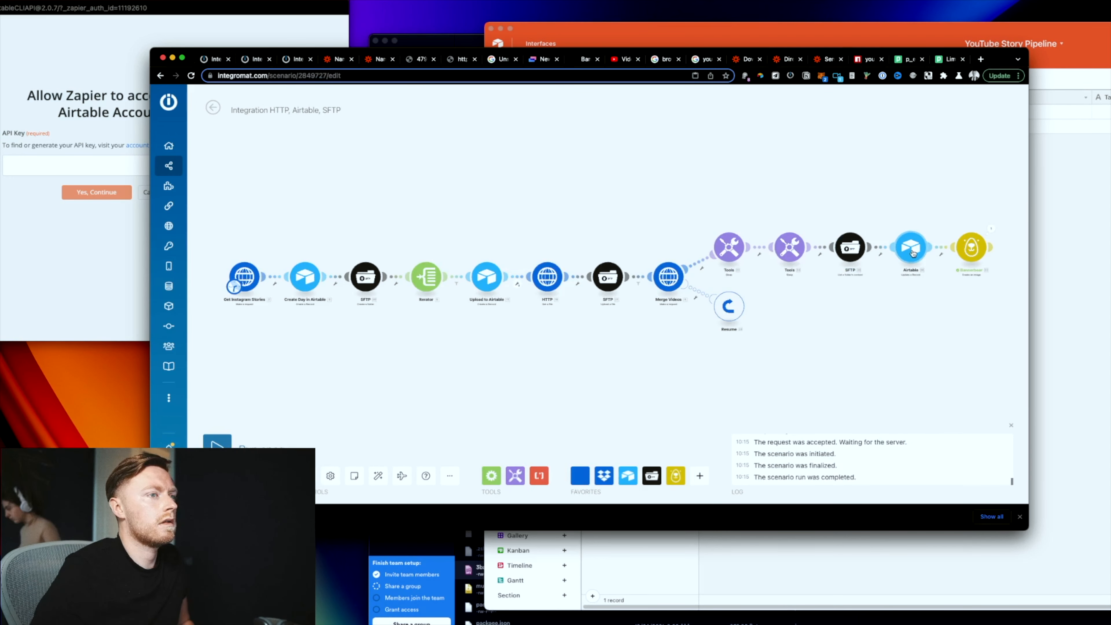
Step: Run the last module on its own, filling in the Name and ID test values
right_click(912, 253)
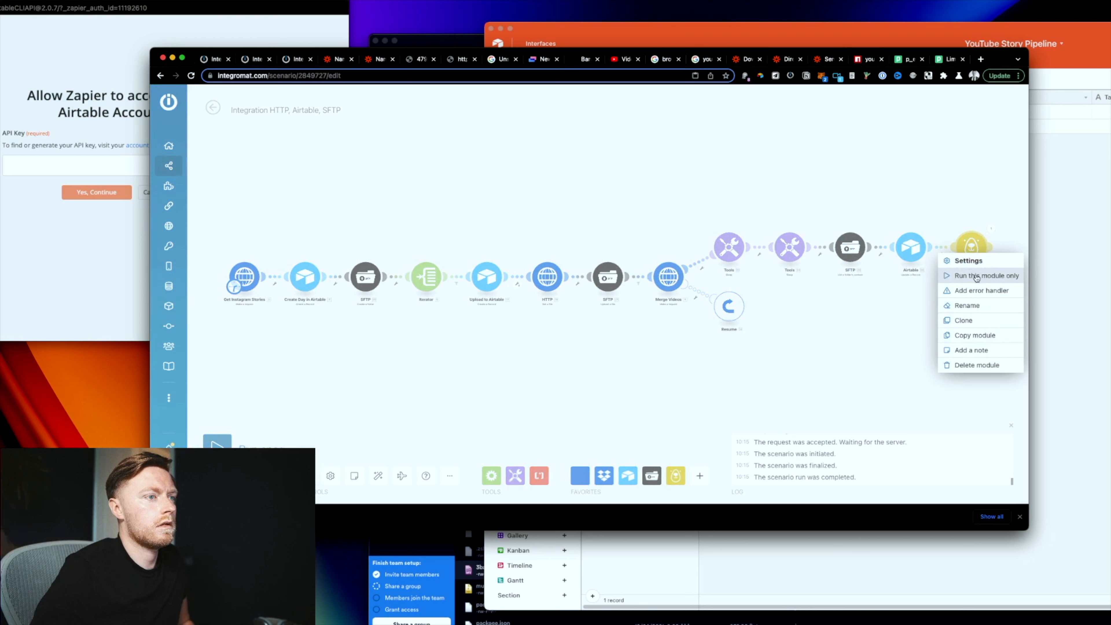
click(963, 276)
click(809, 288)
click(798, 332)
Step: Check the Webhooks, Airtable, HTTP scenario, then go to the Pipedream workflow
key(super+j)
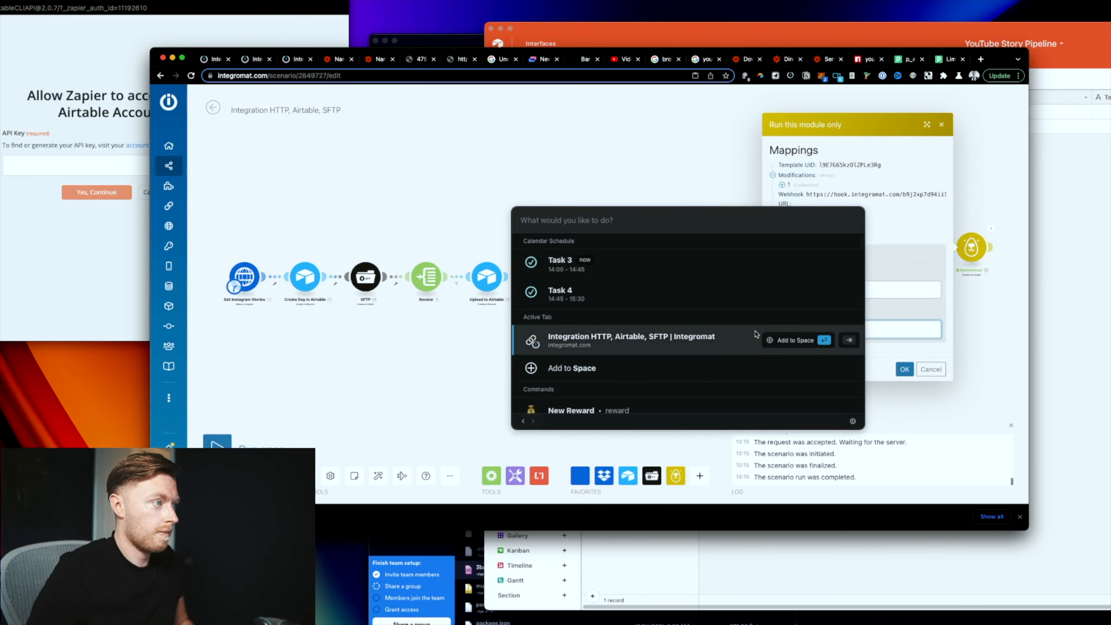
text(clip)
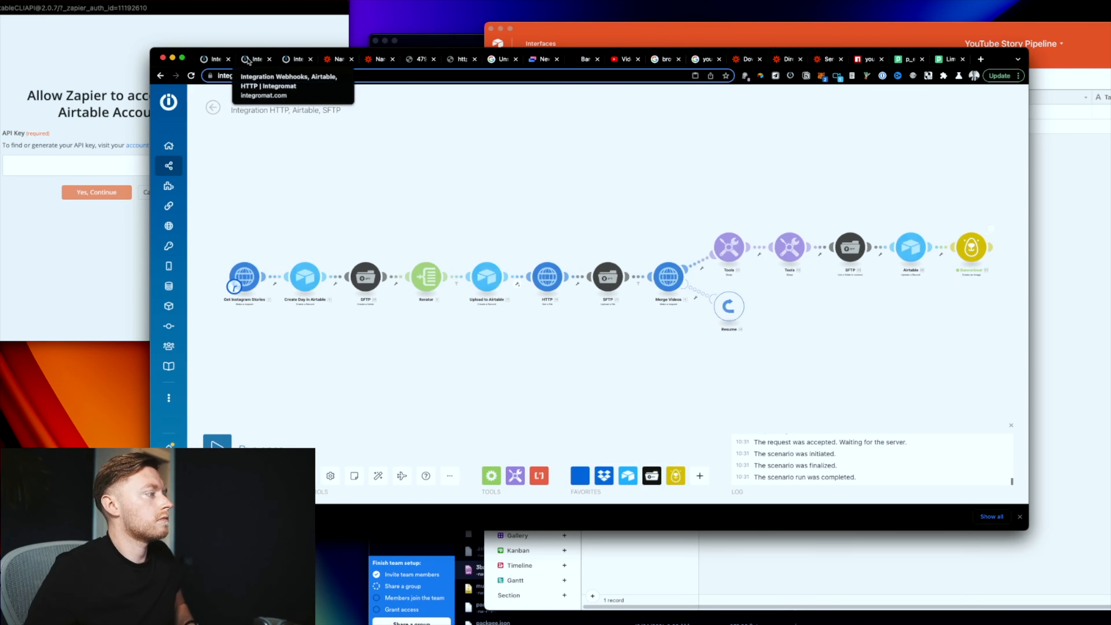
click(248, 60)
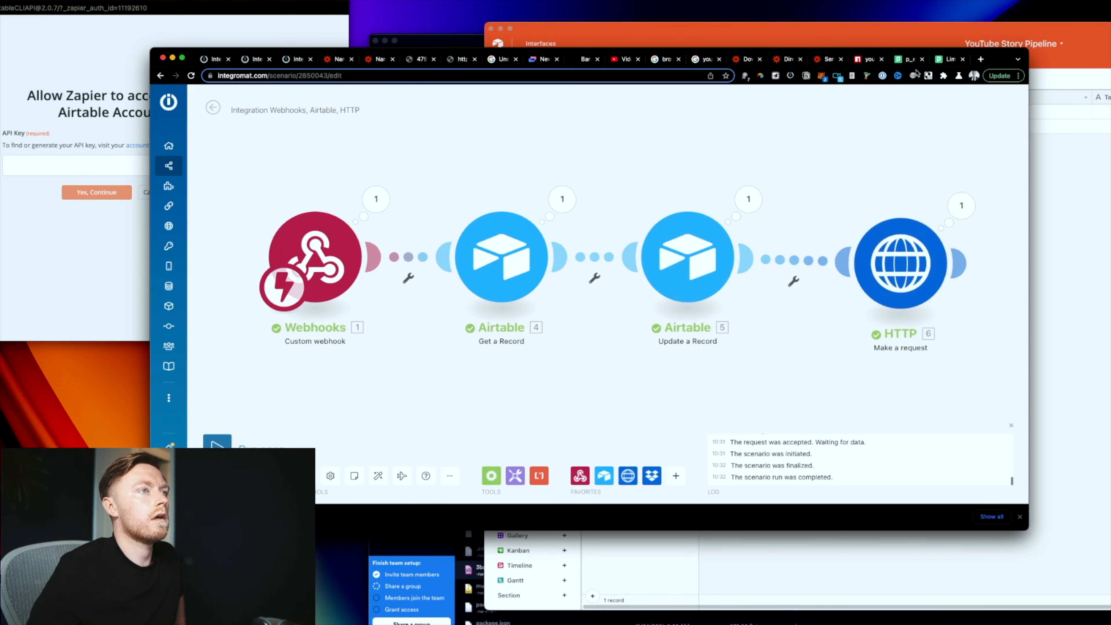
click(944, 60)
Step: Inspect the Pipedream trigger's received query data
click(909, 60)
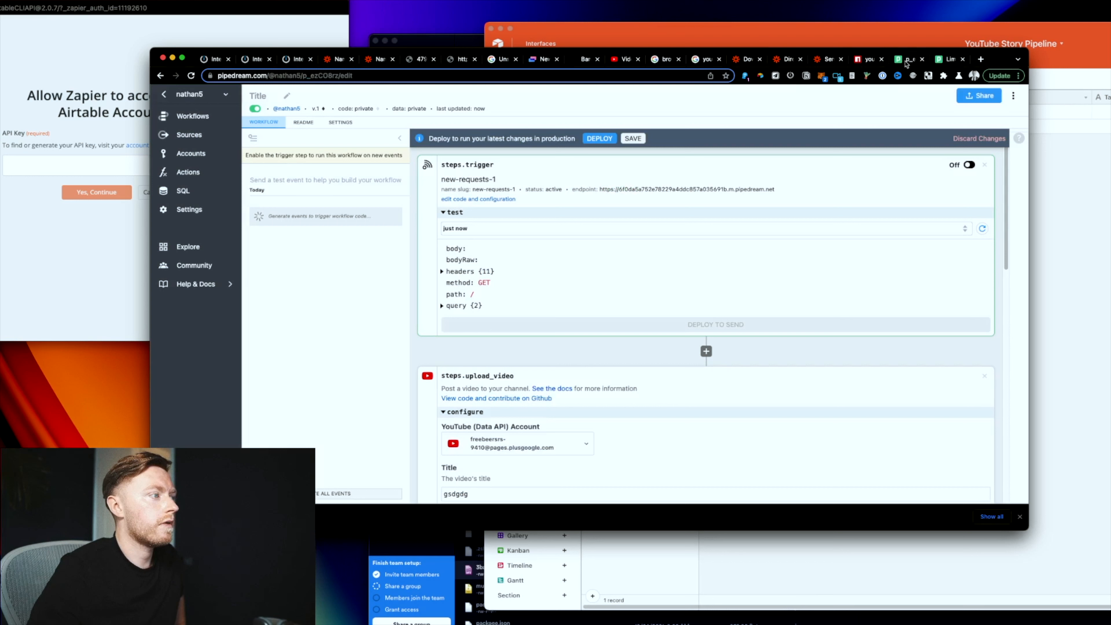
click(474, 307)
scroll(541, 305, down, 1)
scroll(541, 306, down, 6)
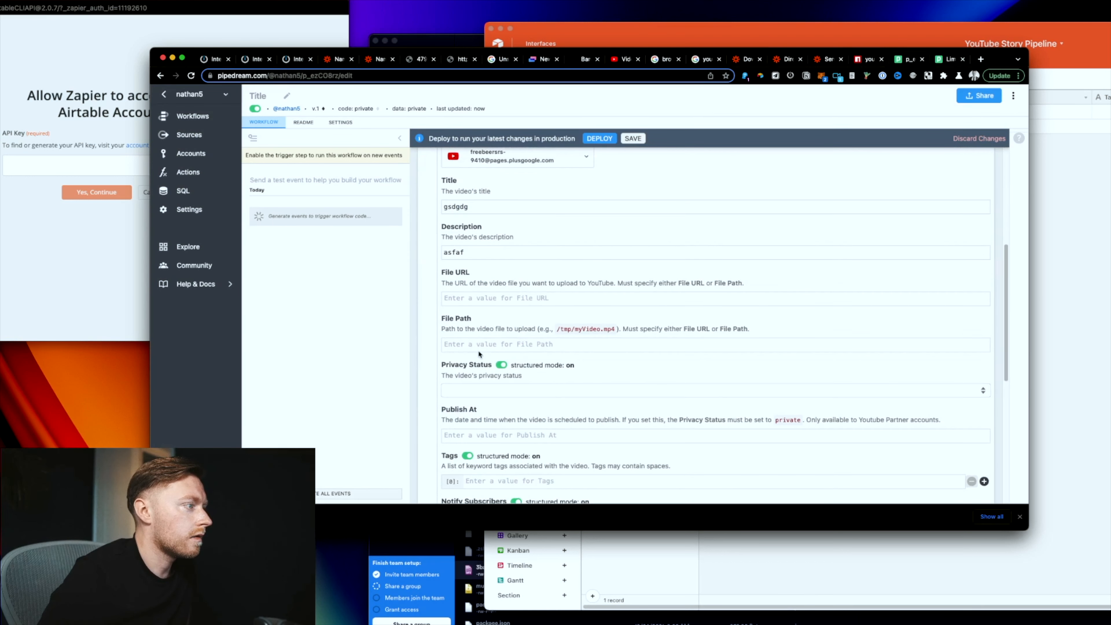
scroll(479, 350, up, 1)
Step: Set upload_video's File URL to {{steps.trigger.raw_event.query.url}}
click(483, 344)
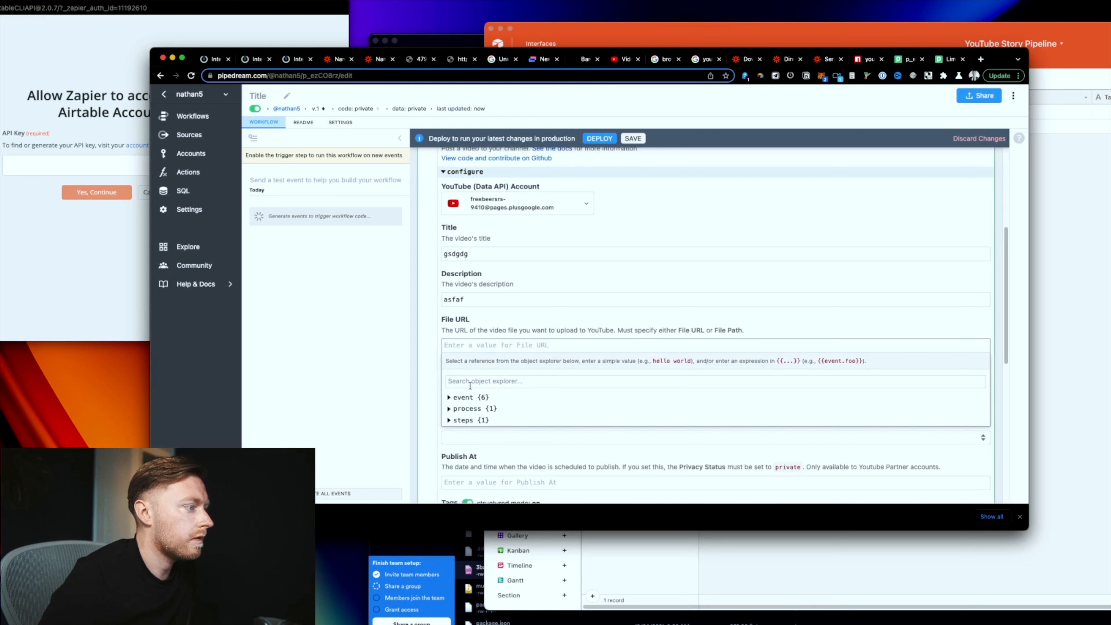
click(473, 408)
click(485, 432)
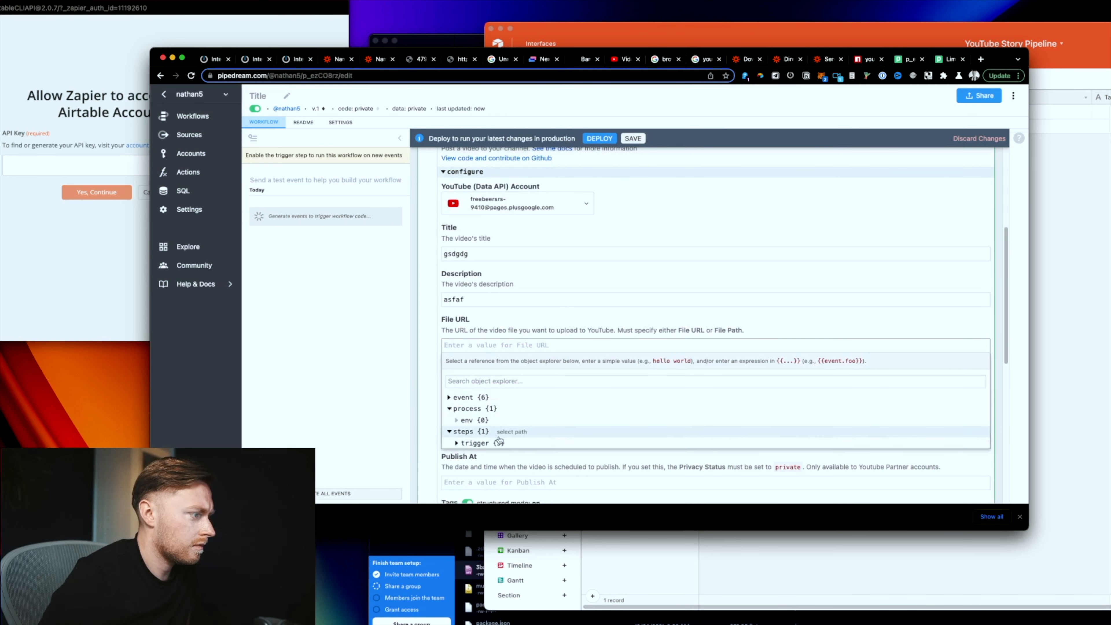
click(476, 443)
scroll(503, 442, down, 1)
click(479, 449)
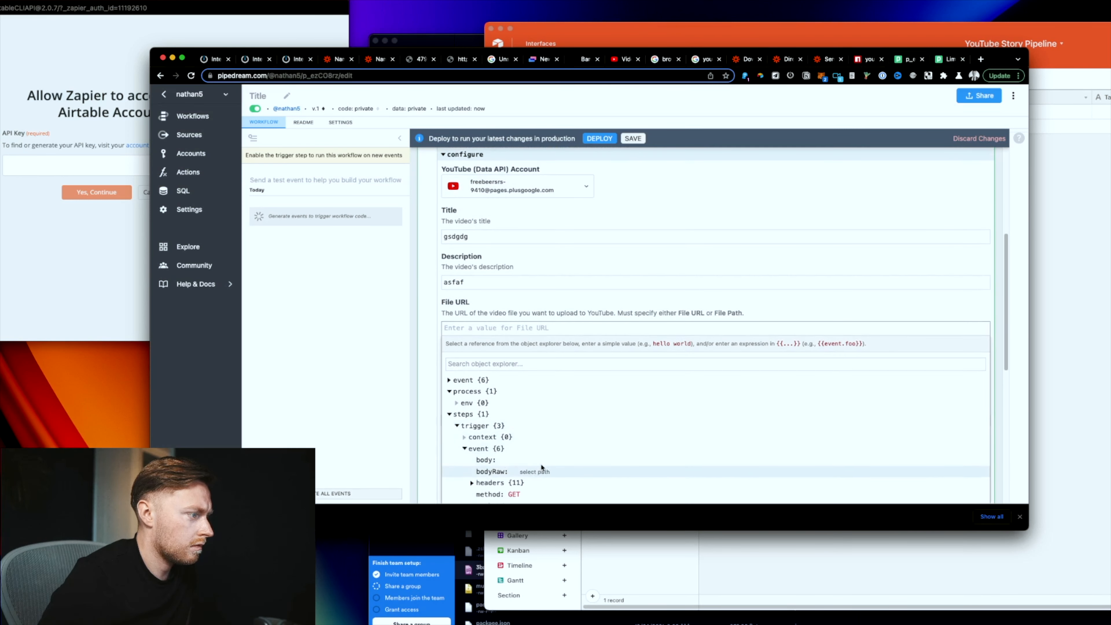
scroll(542, 467, down, 2)
click(486, 457)
scroll(543, 428, down, 2)
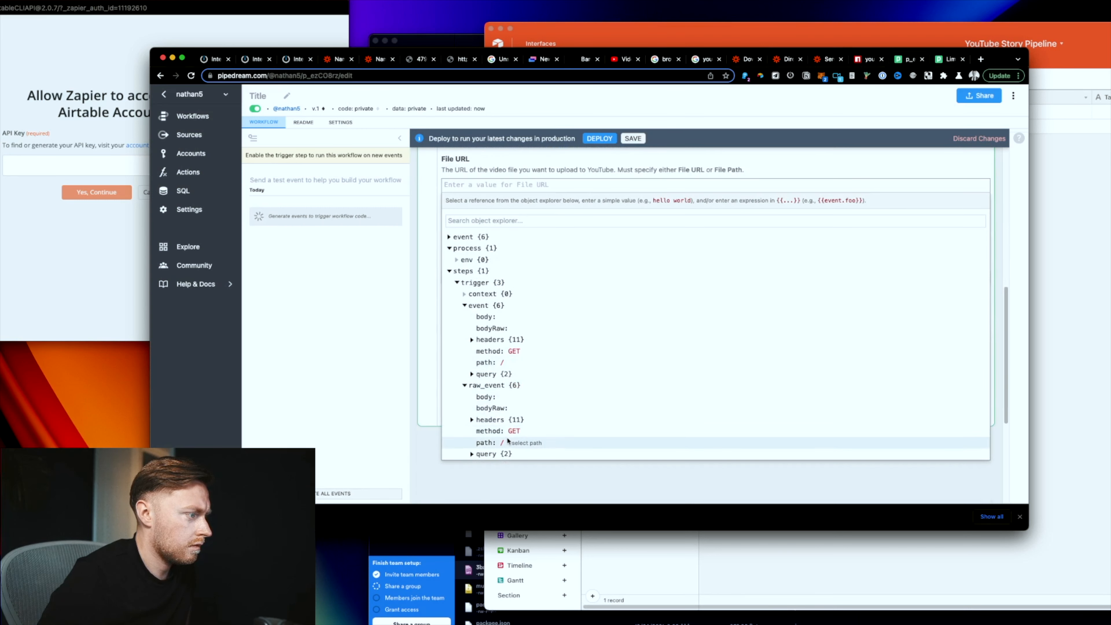
click(487, 455)
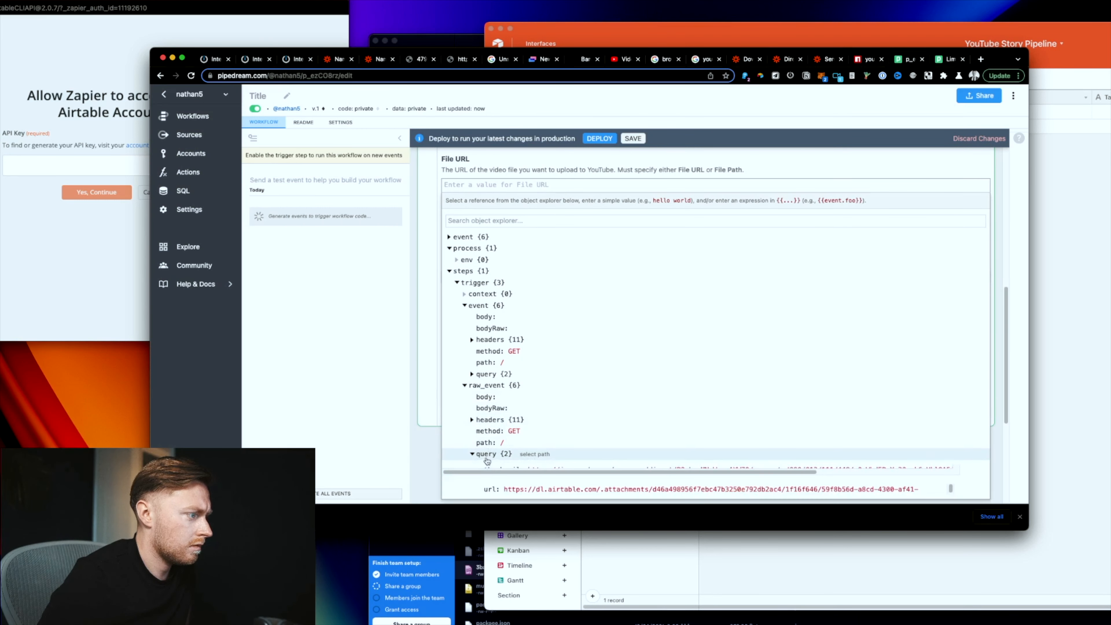
scroll(487, 461, down, 1)
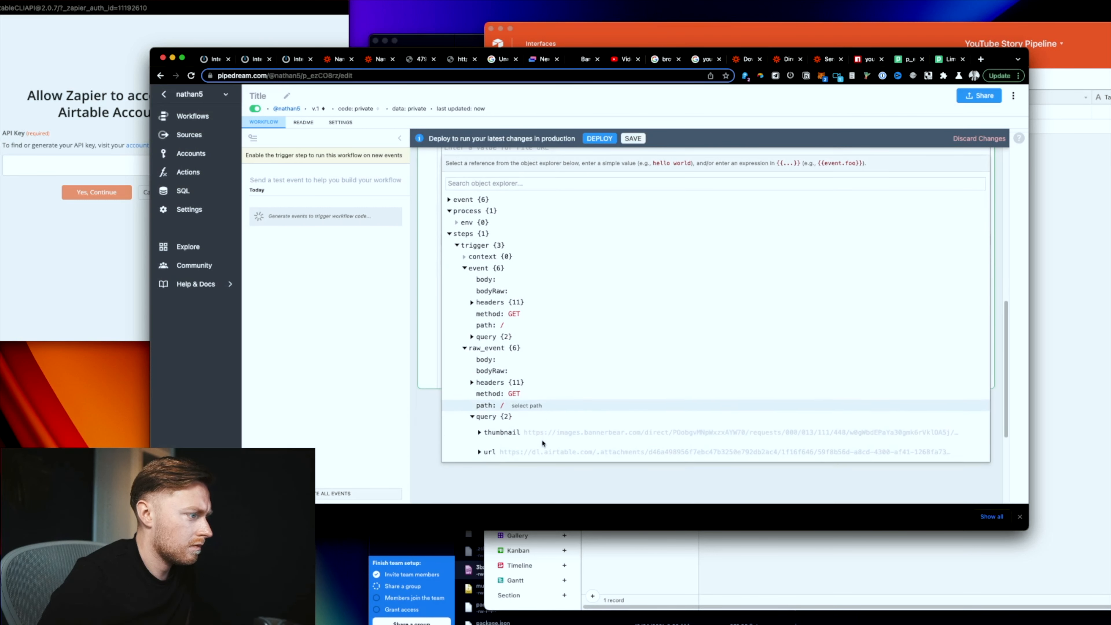
click(486, 454)
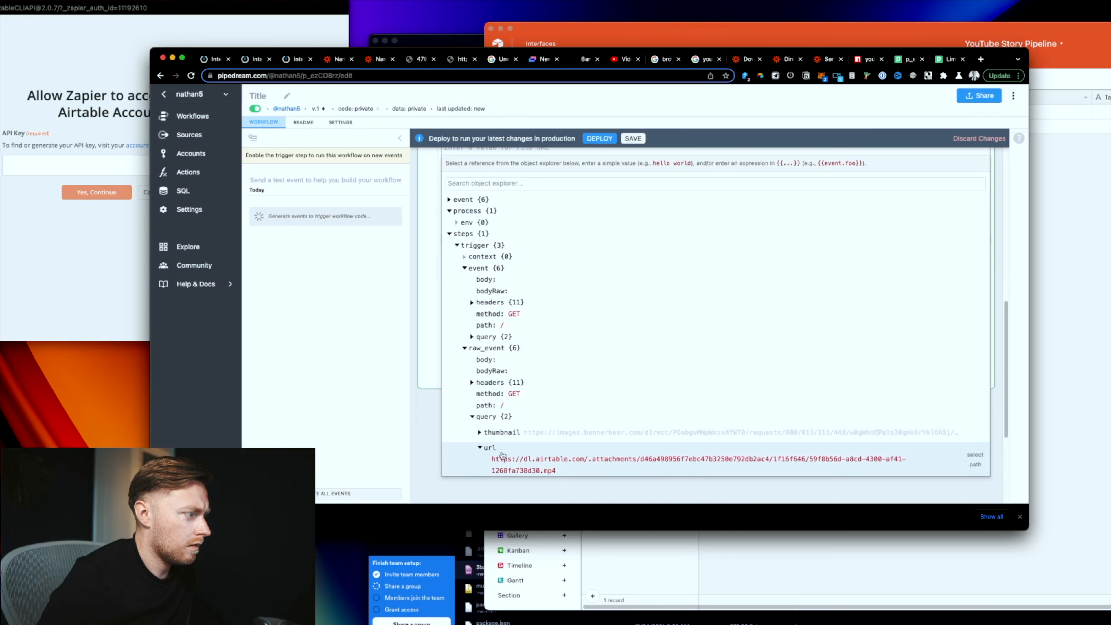
click(972, 460)
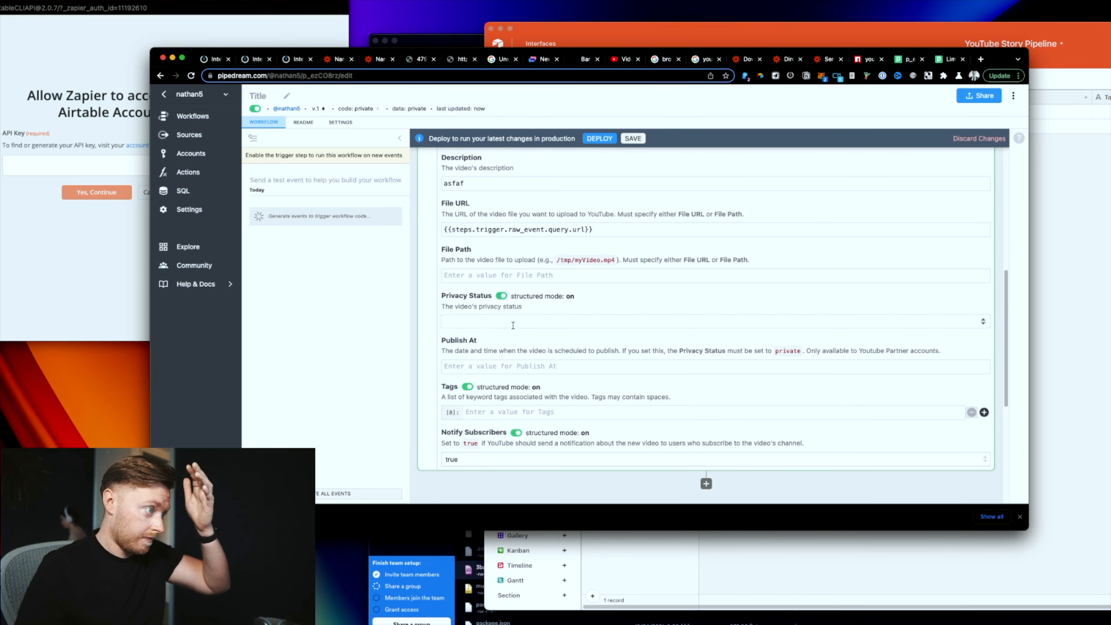
Step: Set the upload's Privacy Status to public, leaving Publish At empty
scroll(513, 325, down, 1)
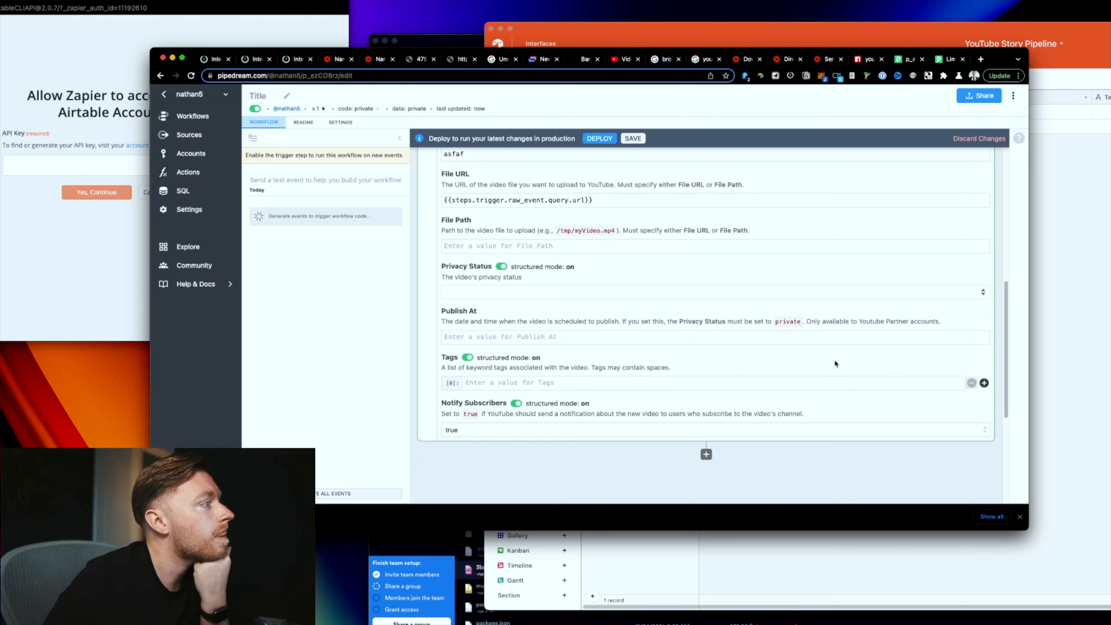
scroll(833, 358, up, 5)
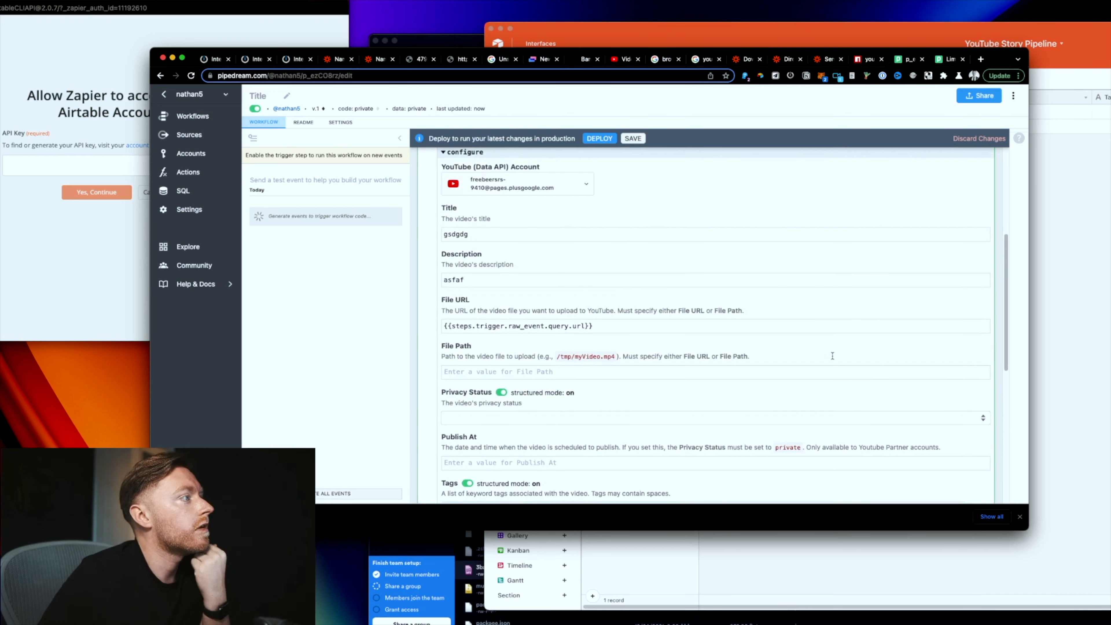
scroll(832, 356, up, 2)
scroll(832, 356, down, 6)
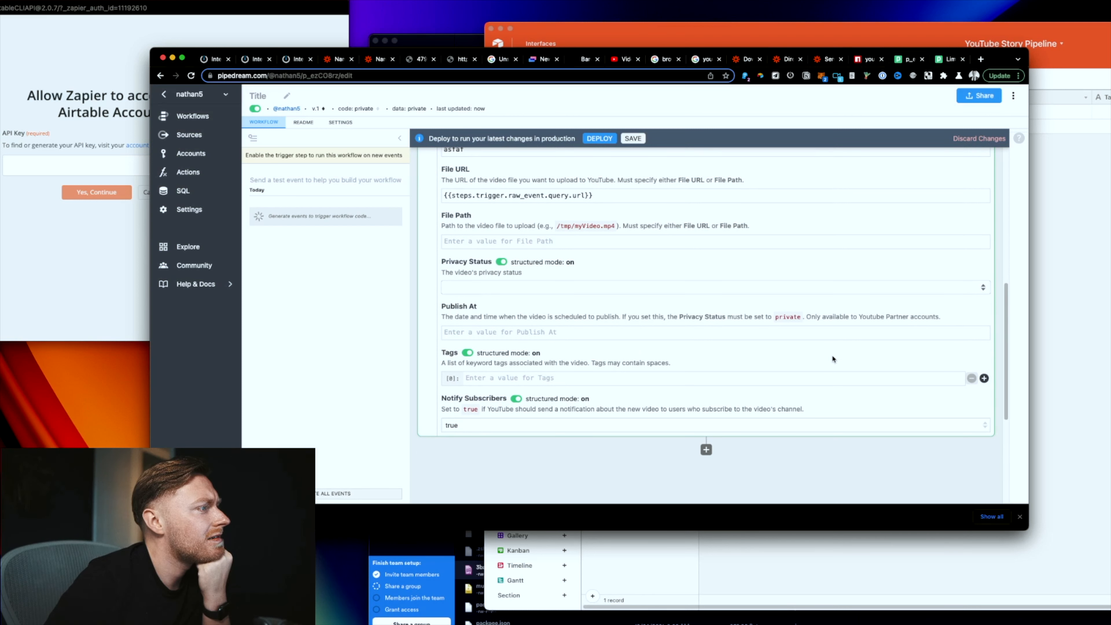
click(502, 262)
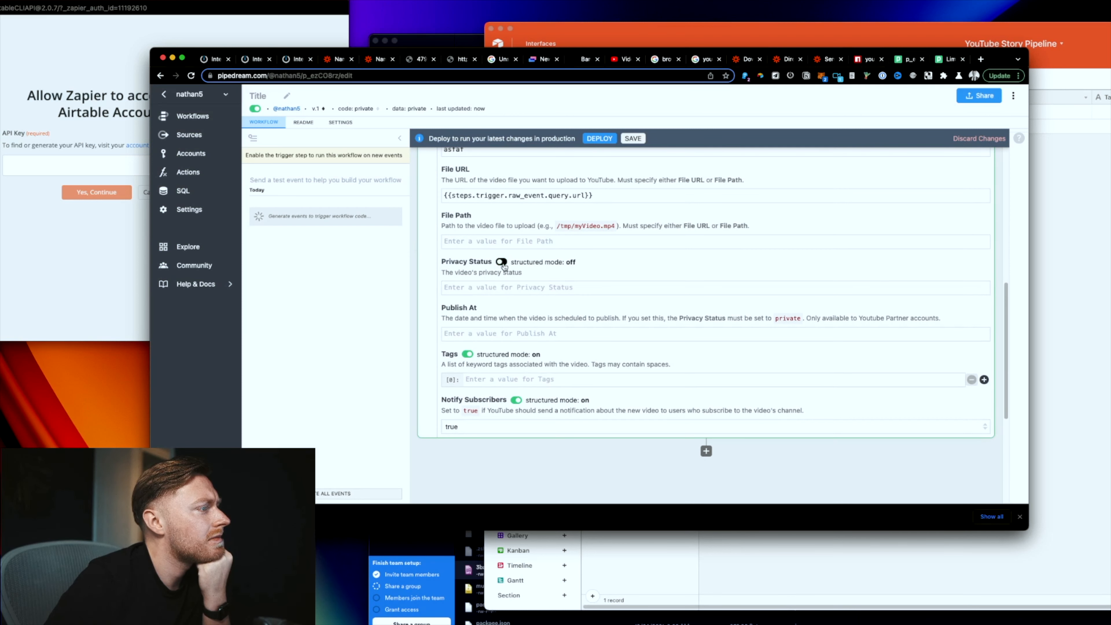
click(502, 263)
click(492, 286)
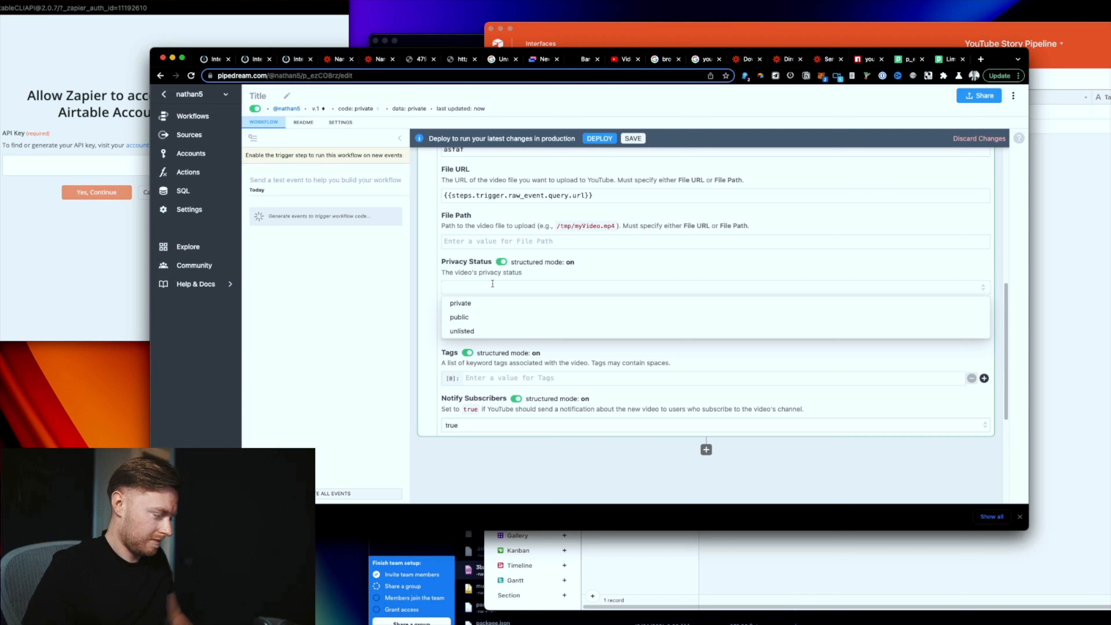
click(512, 318)
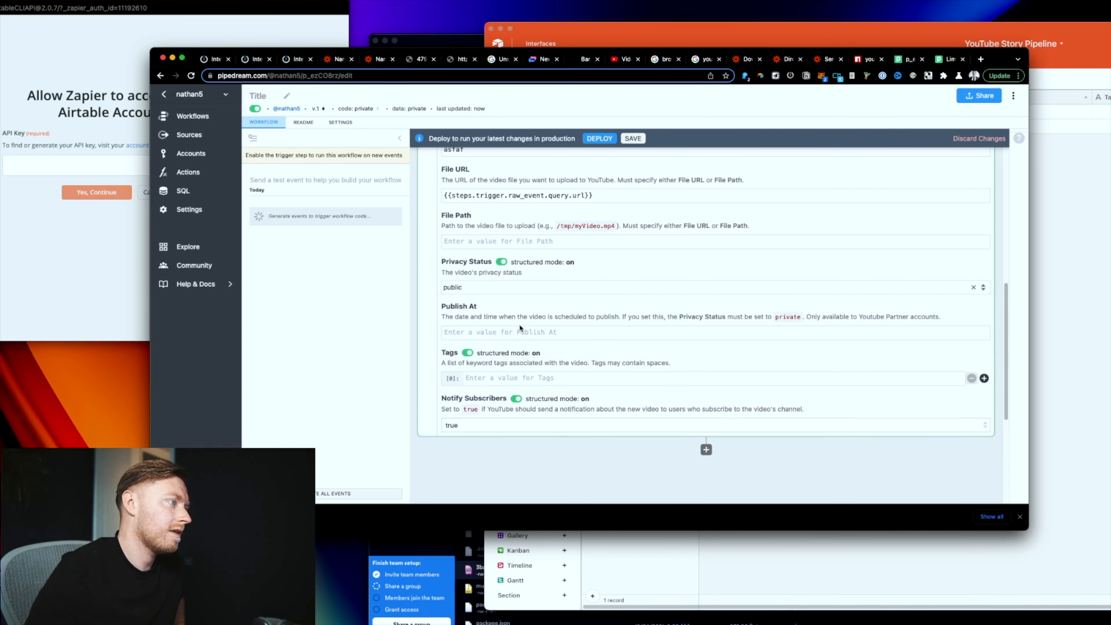
click(519, 333)
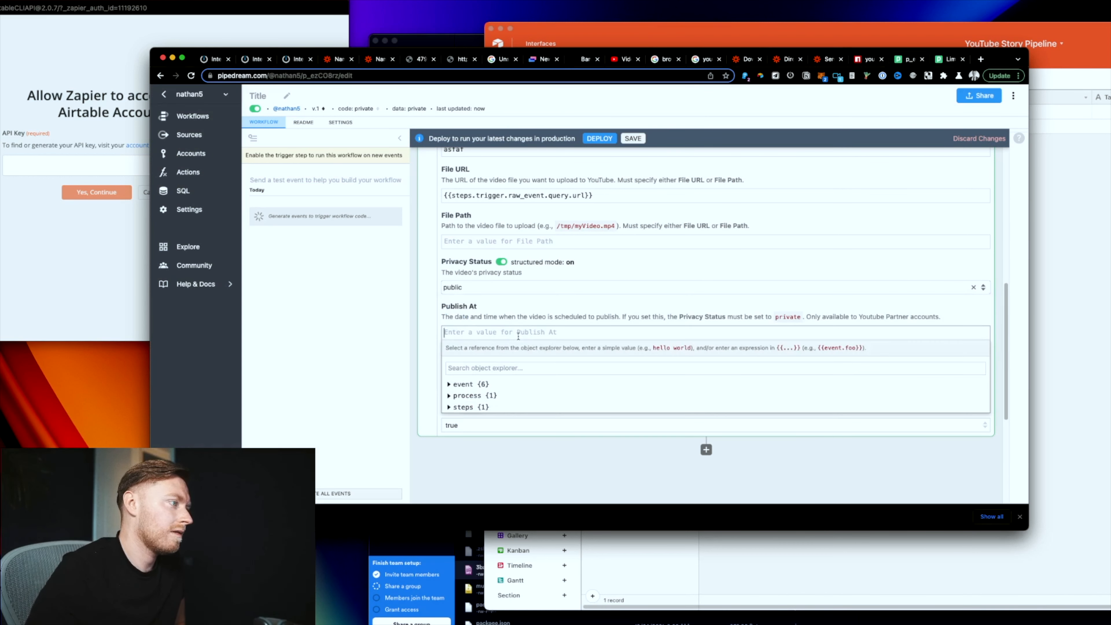
click(509, 302)
Step: Tag the video 'entrepreneur' and 'entrepreneur vlog', remove the empty tag row, and send a test event
click(523, 379)
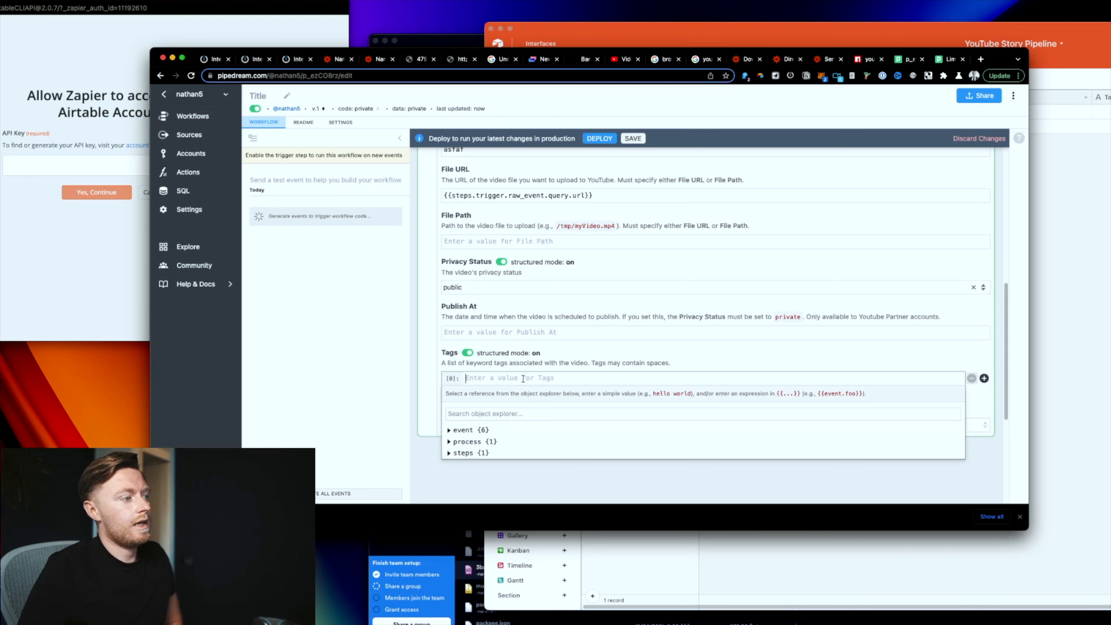
text(asf)
key(Return)
text(entrepreneur)
key(Return)
text(entrepreneur vlog)
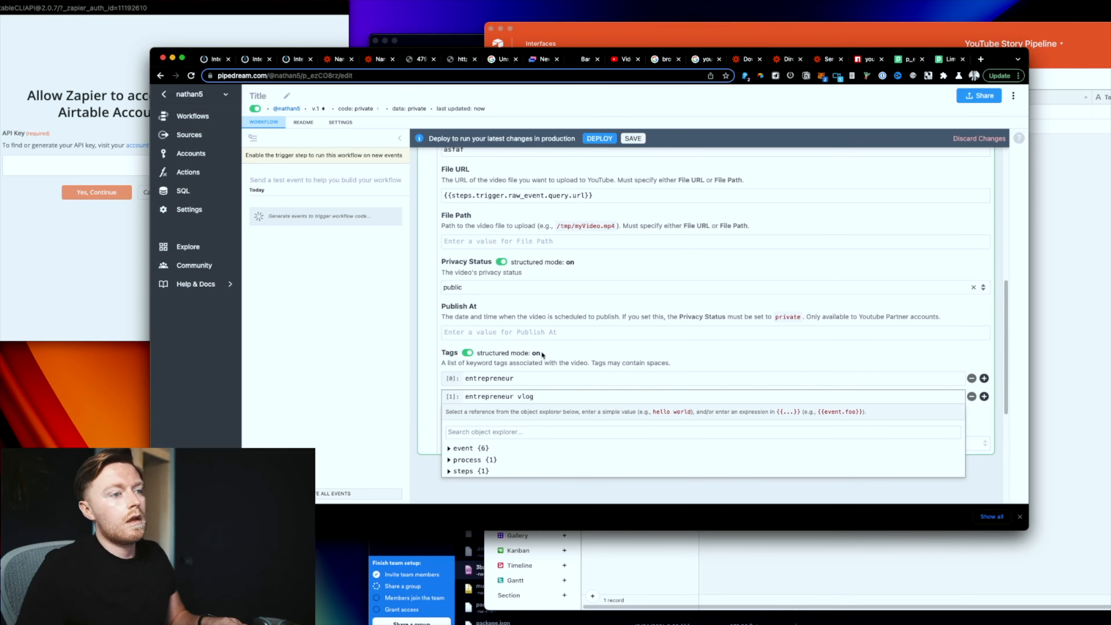
click(984, 396)
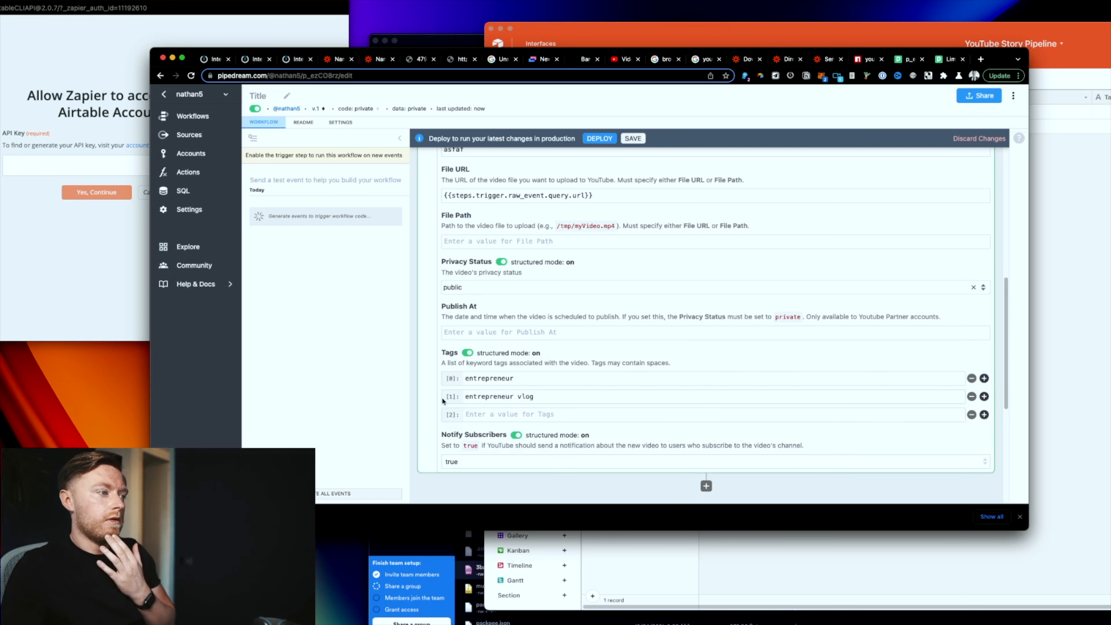
click(972, 414)
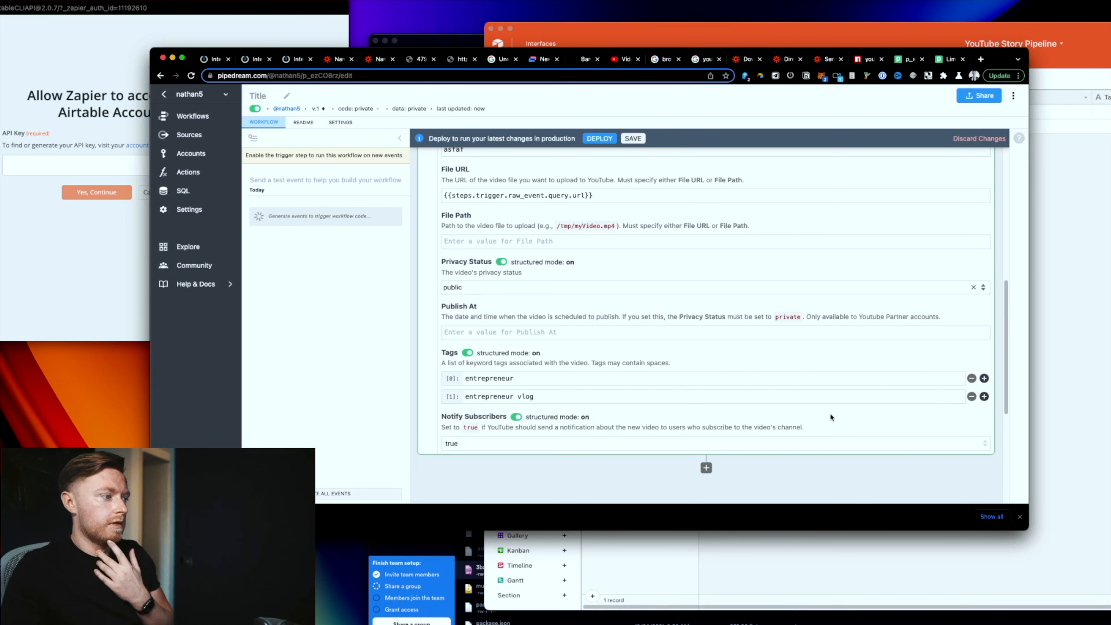
scroll(830, 413, up, 15)
click(733, 346)
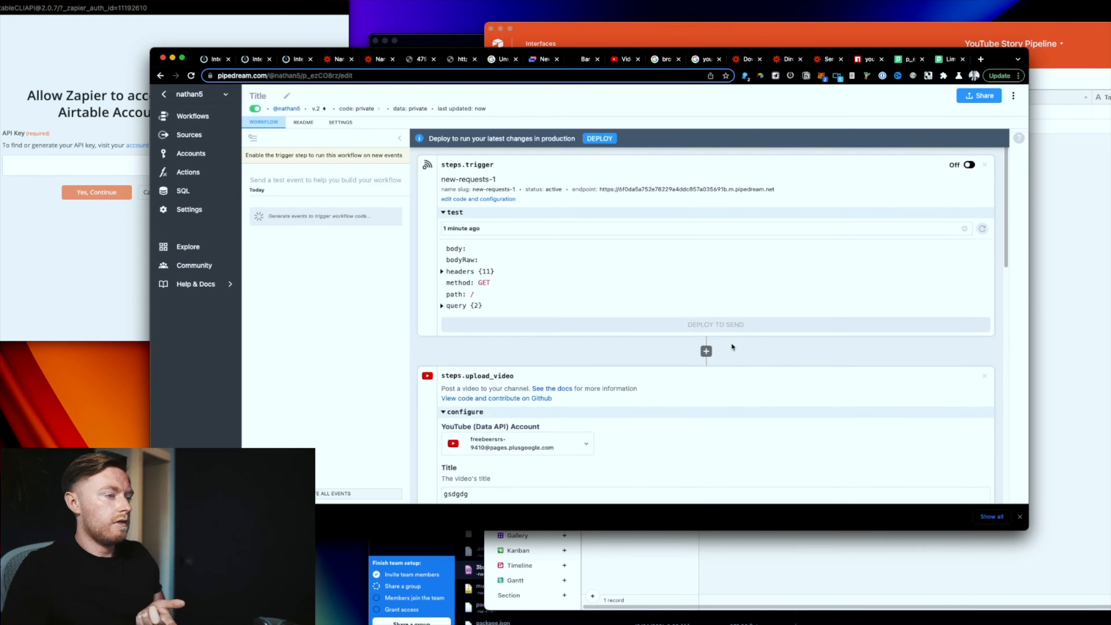
Step: Deploy the workflow and reload the YouTube watch page until the video finishes processing
click(610, 141)
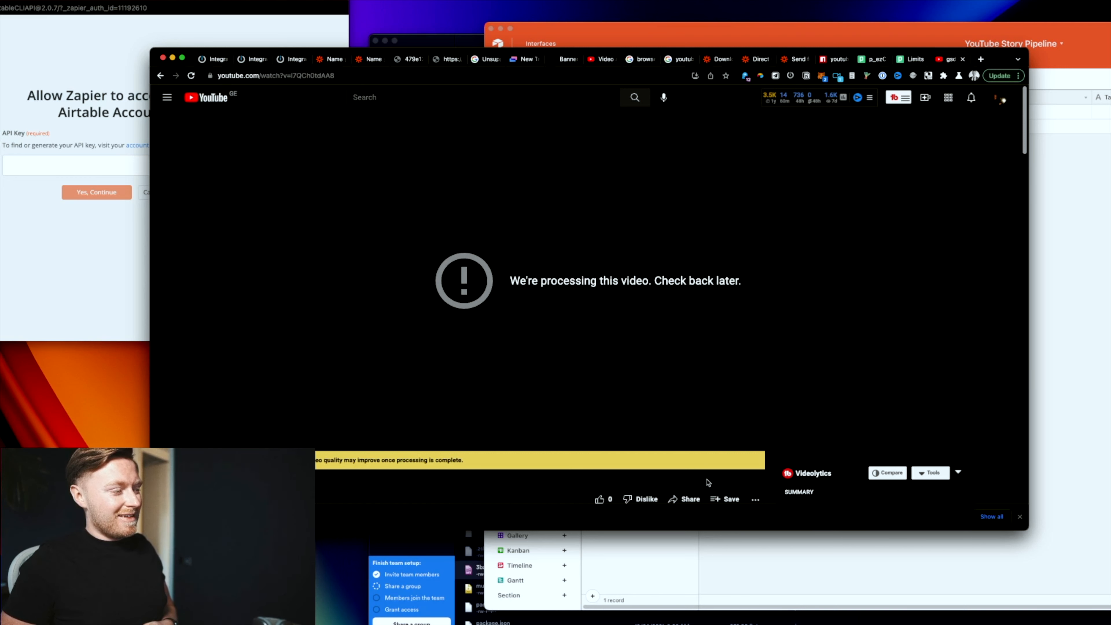
key(super+r)
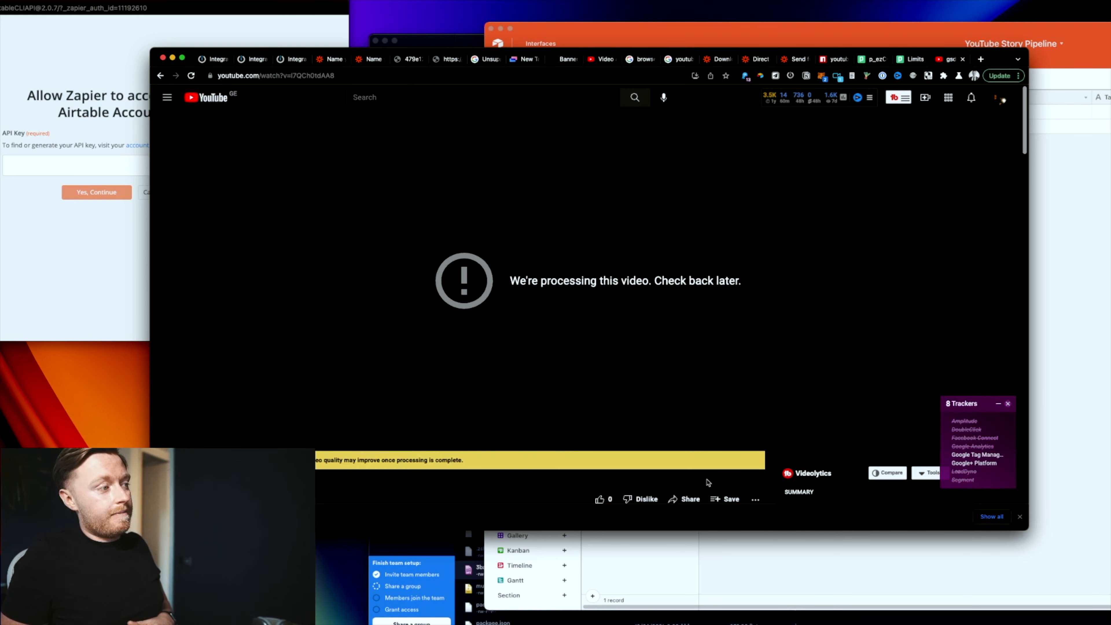
key(super+r)
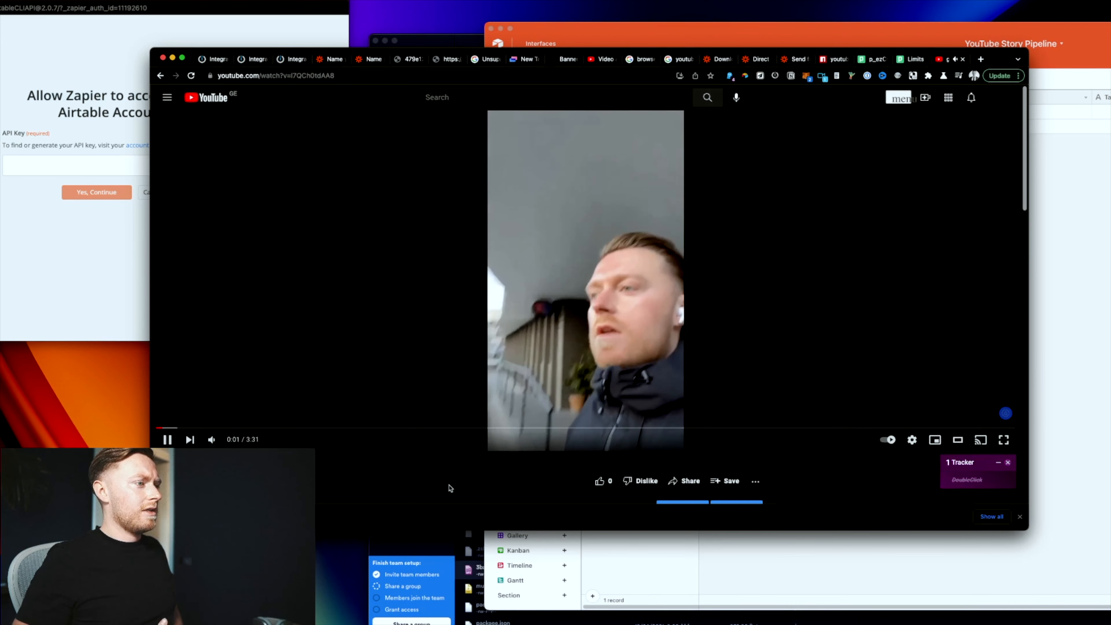
Step: Adjust the volume and pause the YouTube video
key(XF86AudioLowerVolume)
key(XF86AudioRaiseVolume)
key(XF86AudioRaiseVolume)
key(XF86AudioRaiseVolume)
key(XF86AudioRaiseVolume)
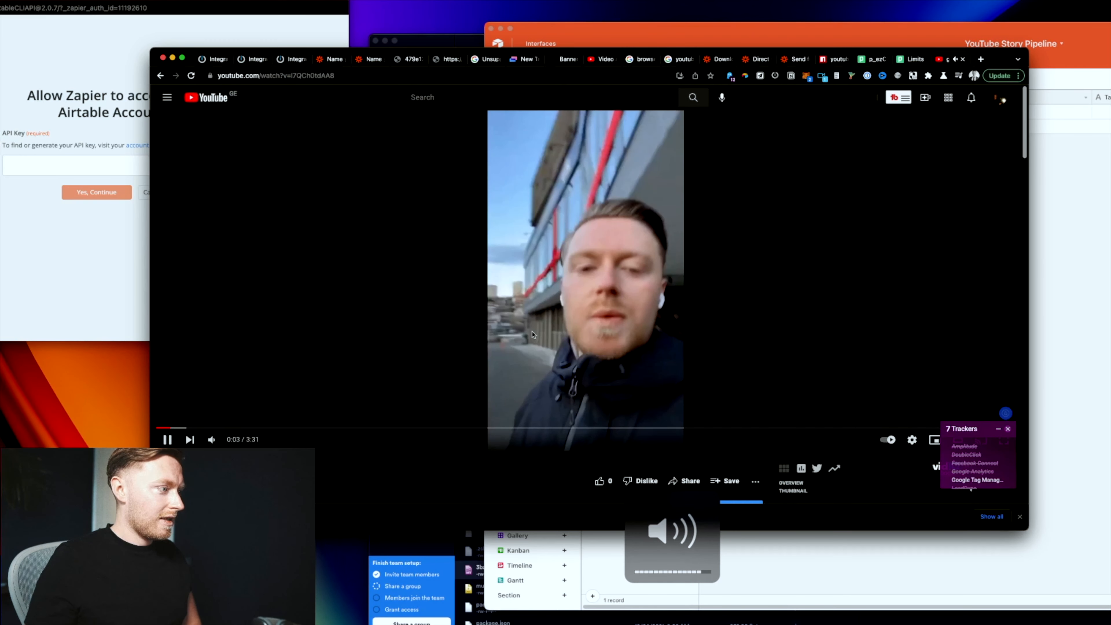
click(542, 320)
scroll(761, 446, down, 1)
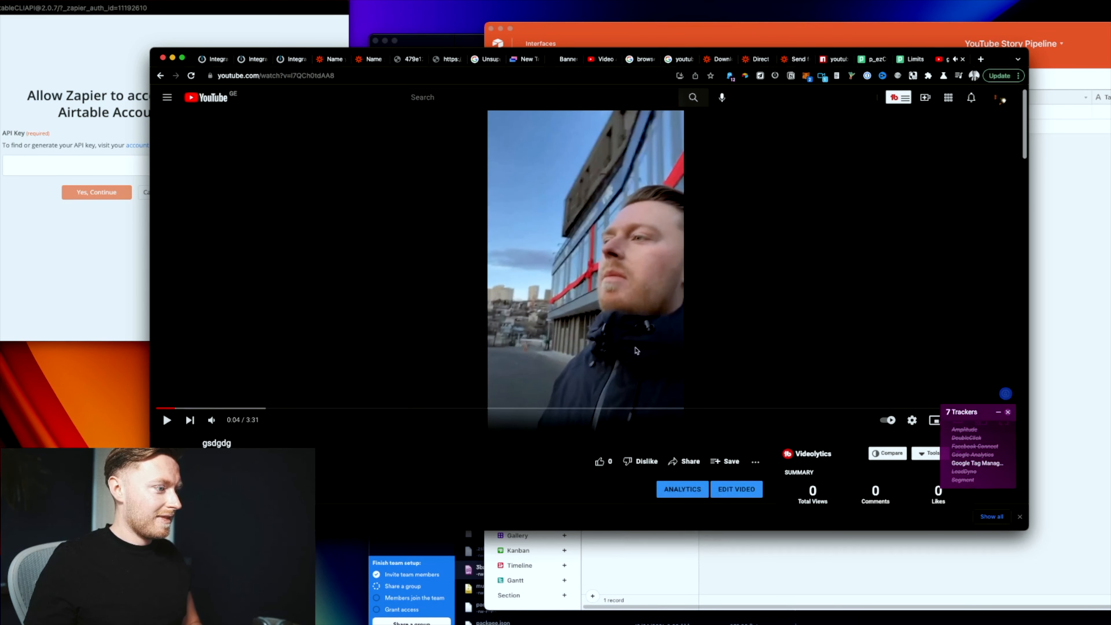
Step: Review the video's details and Visibility options in YouTube Studio, then return to Channel content
click(756, 464)
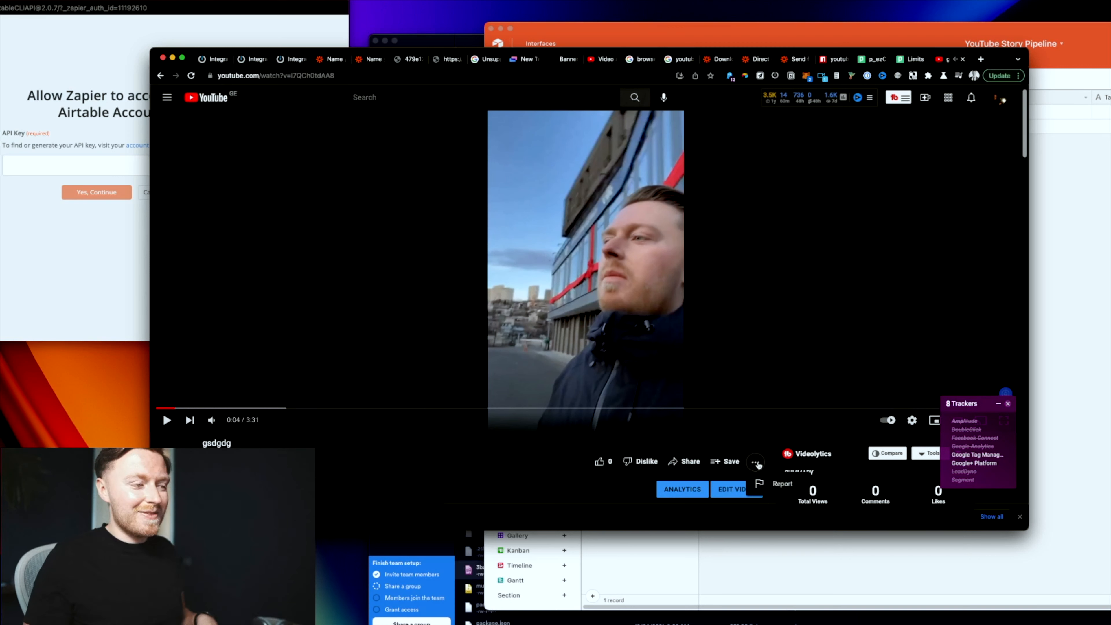
click(740, 484)
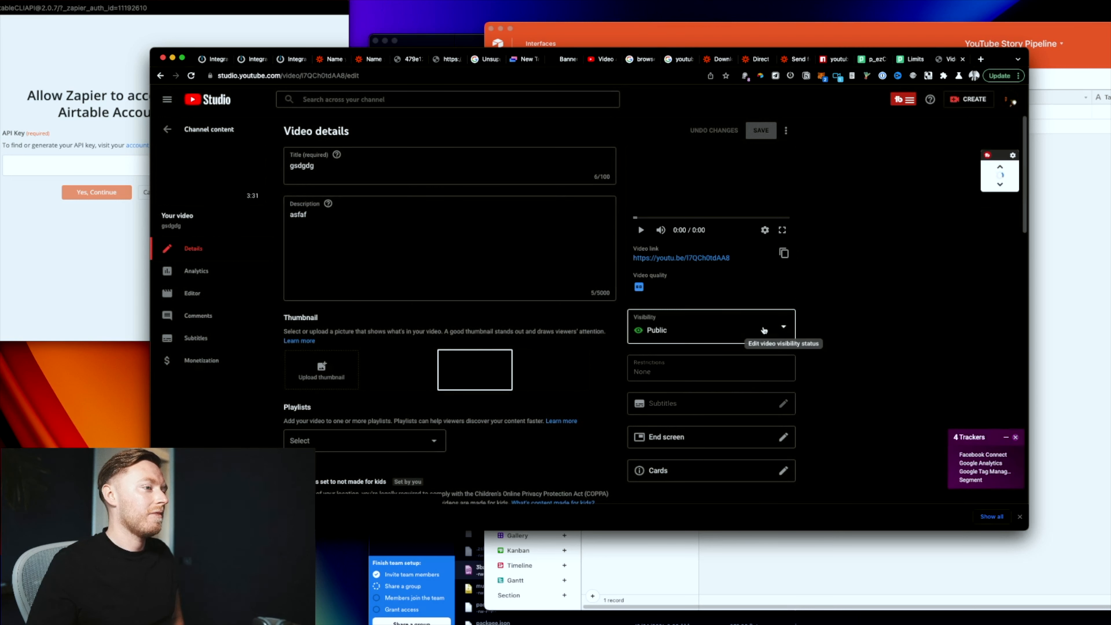
click(763, 330)
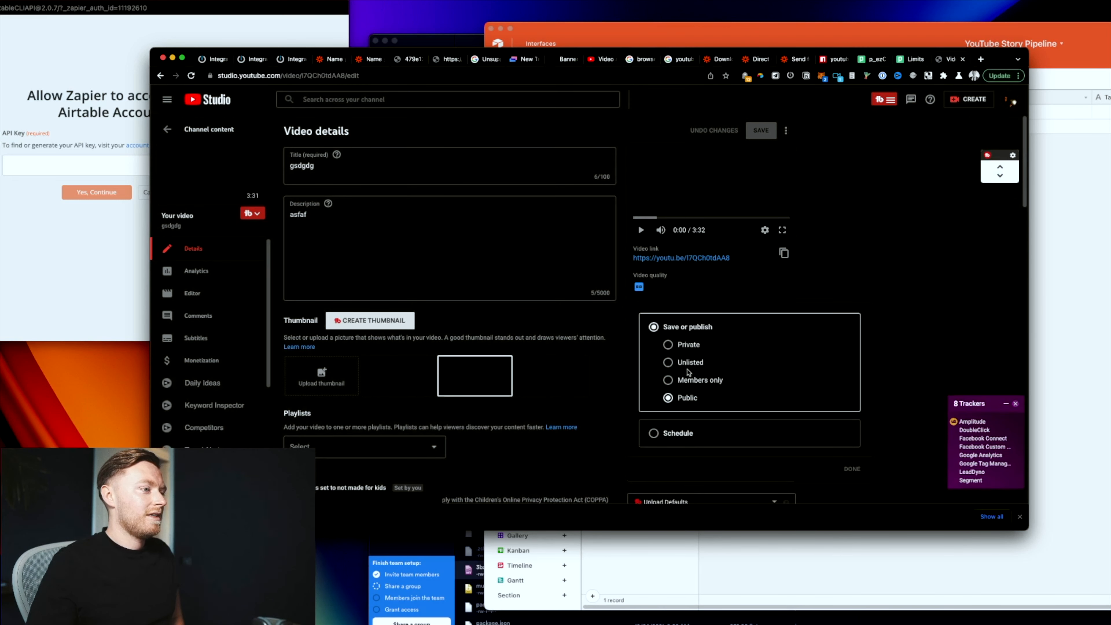
click(691, 345)
click(891, 204)
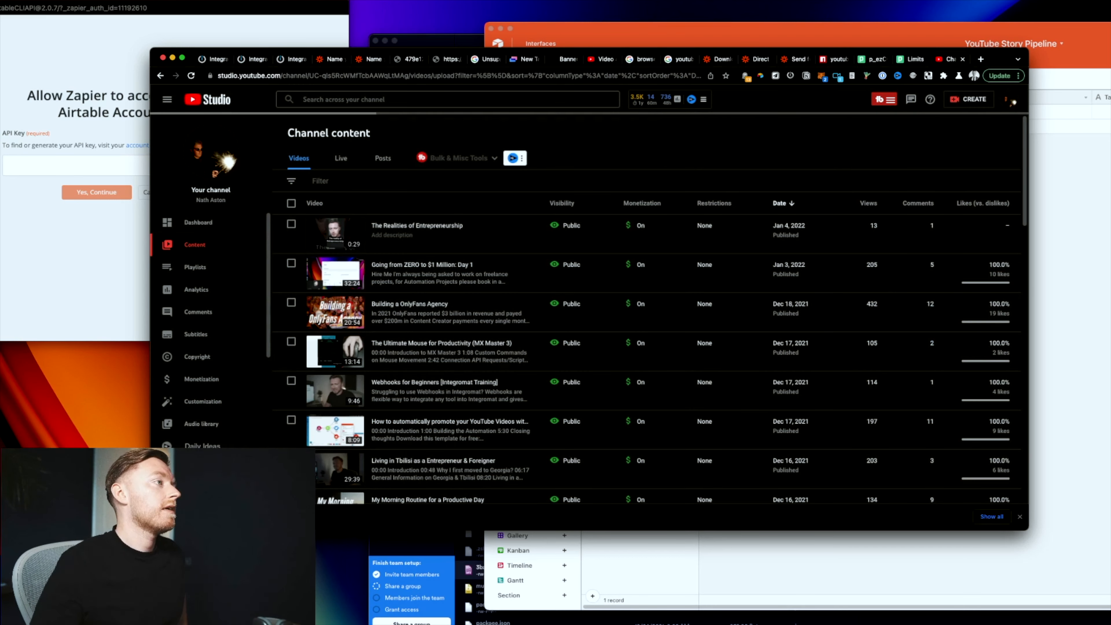
click(208, 59)
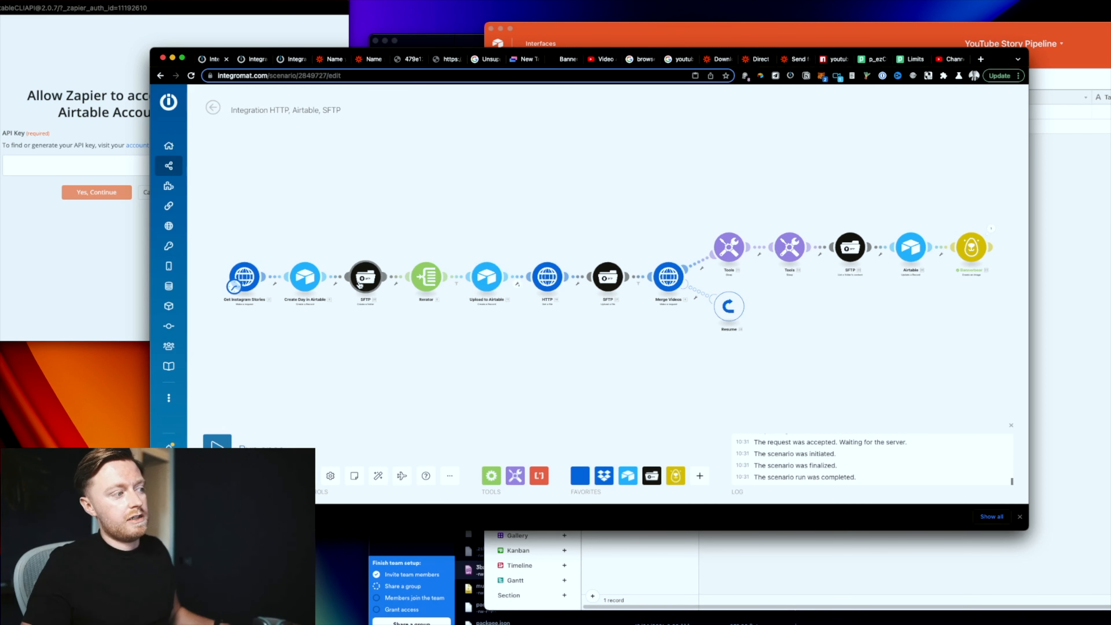
Step: Compare the Airtable base with the Integromat scenario, panning to its later modules and Bannerbear settings
click(1084, 262)
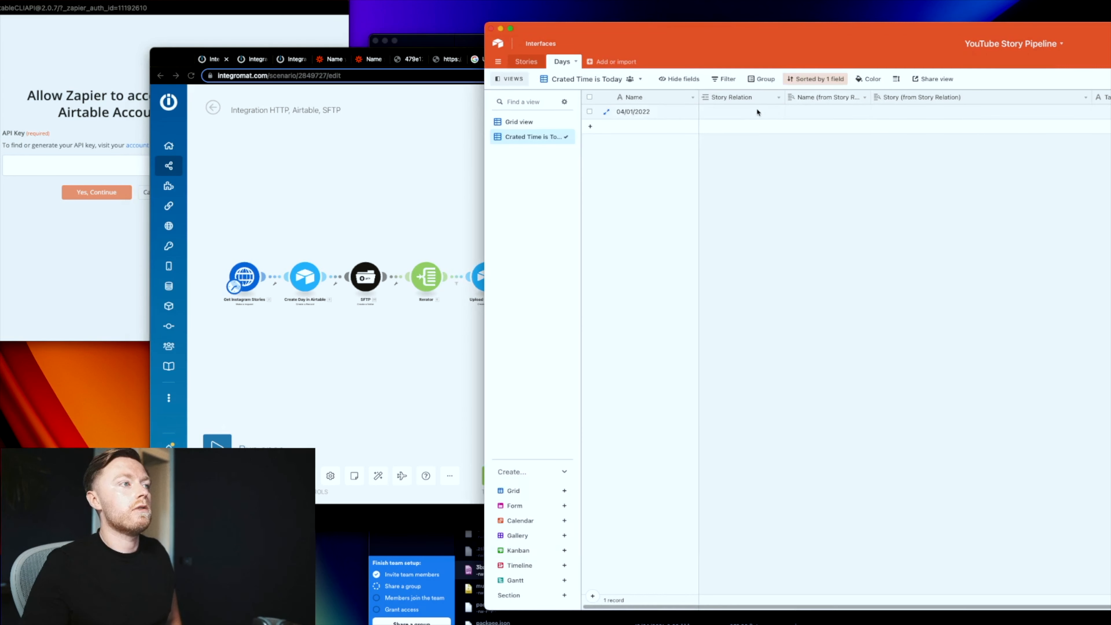
click(416, 210)
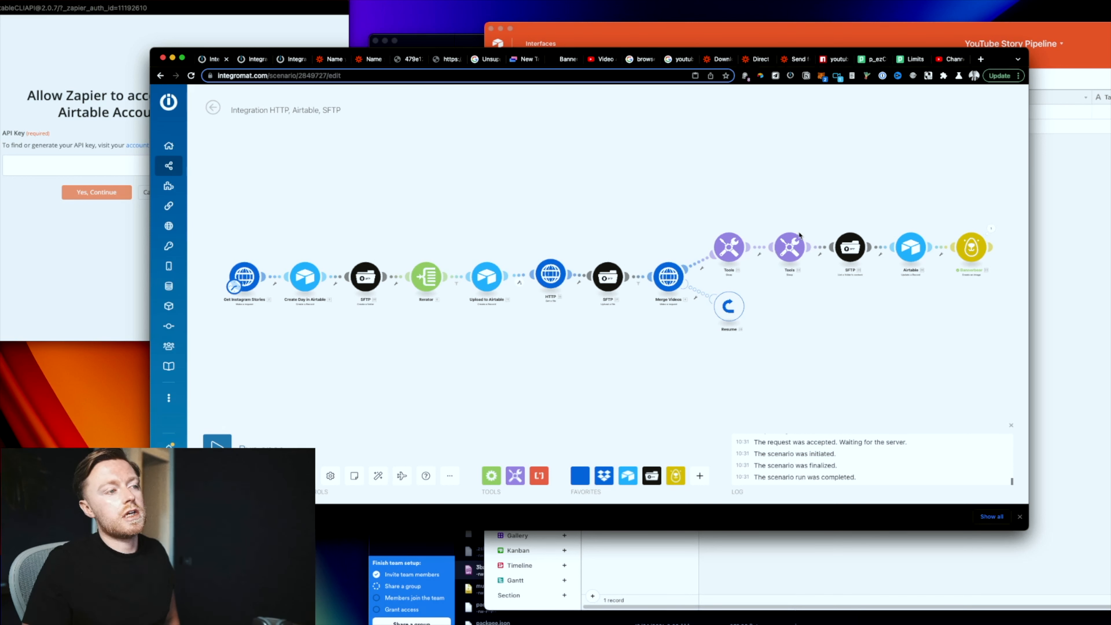
drag(848, 294, 734, 289)
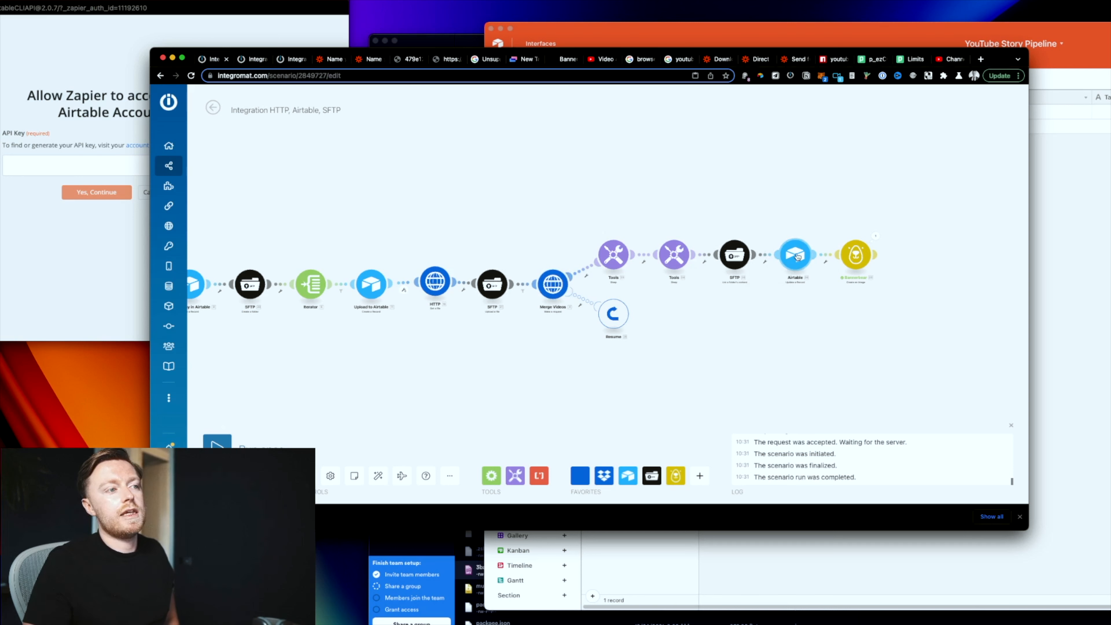
click(827, 36)
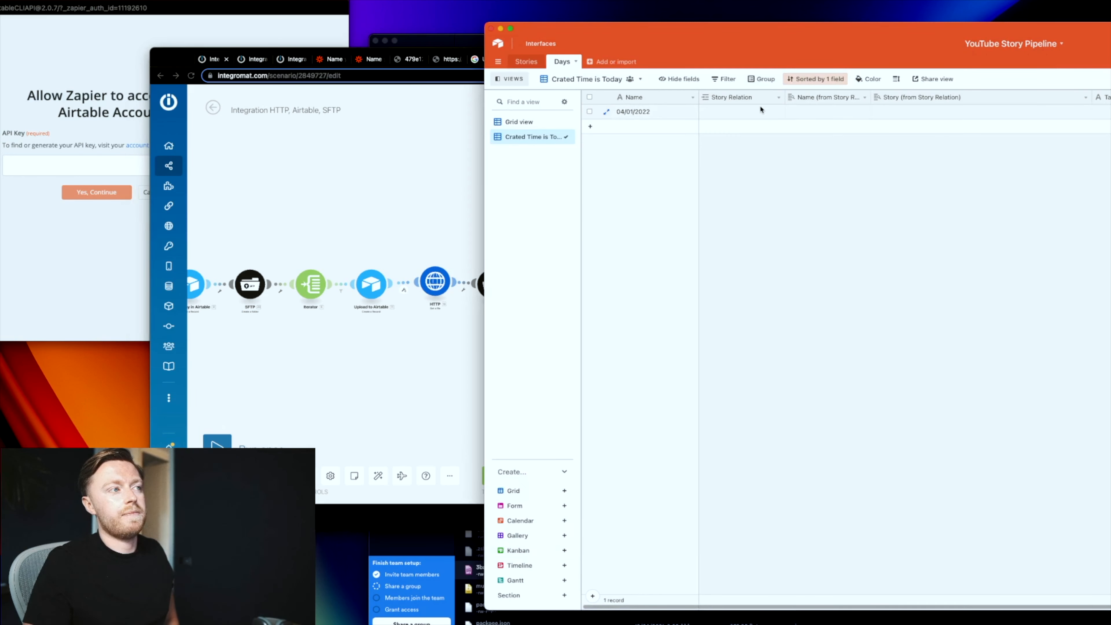
click(460, 252)
click(870, 253)
Step: From the Webhooks, Airtable, HTTP scenario, preview the PNG image attachment in Airtable
click(253, 59)
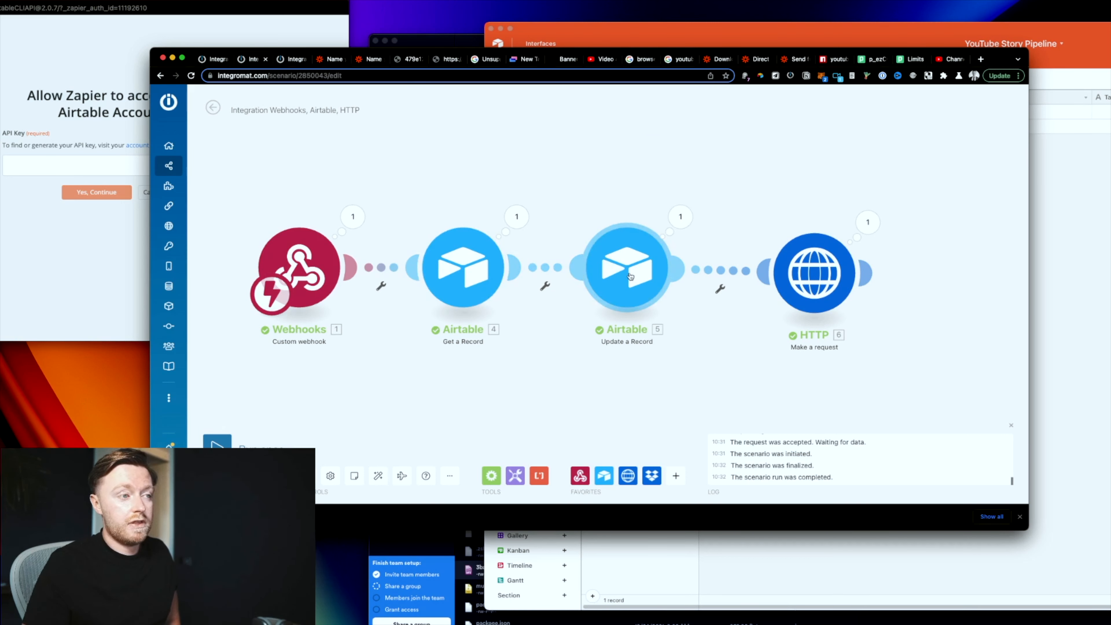
click(1107, 112)
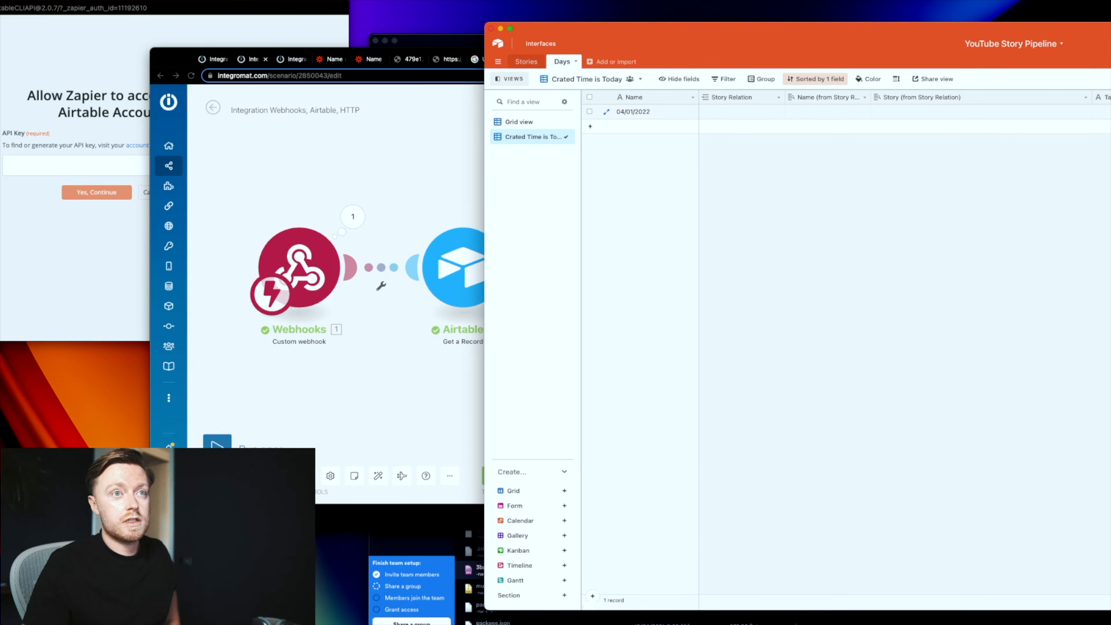
click(1107, 112)
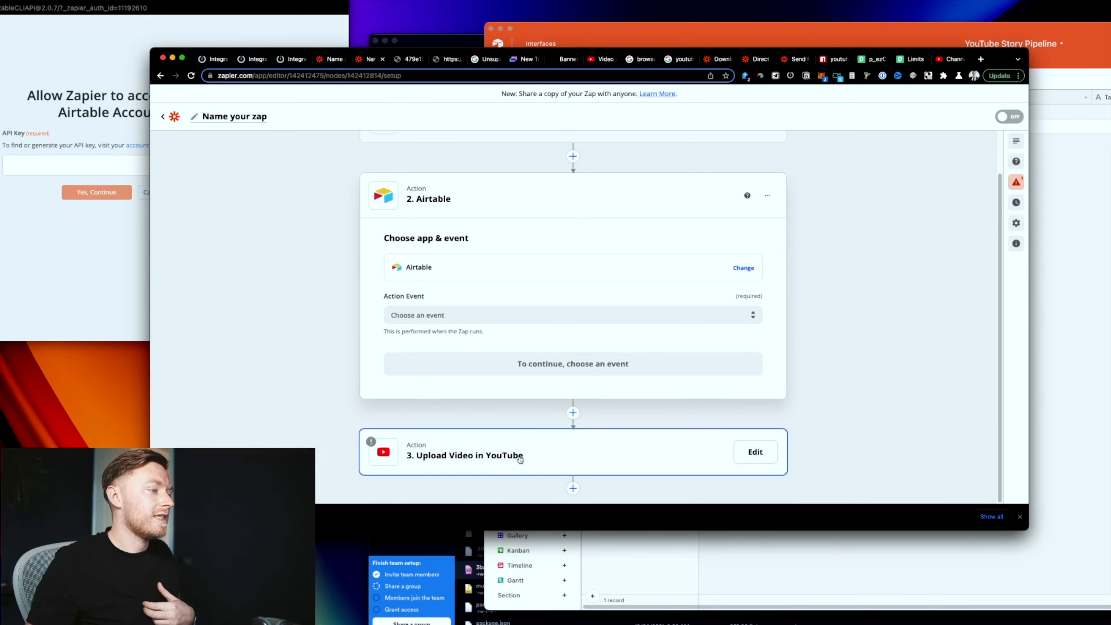
Step: Keep Upload Video as the action event of the Zap's YouTube step
click(587, 454)
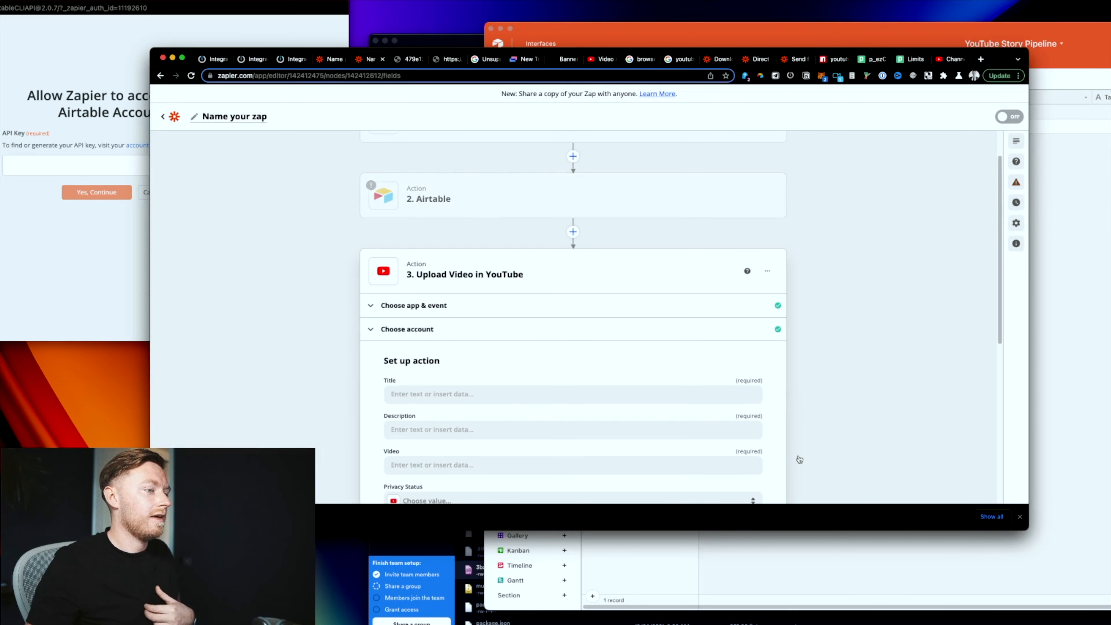
click(550, 312)
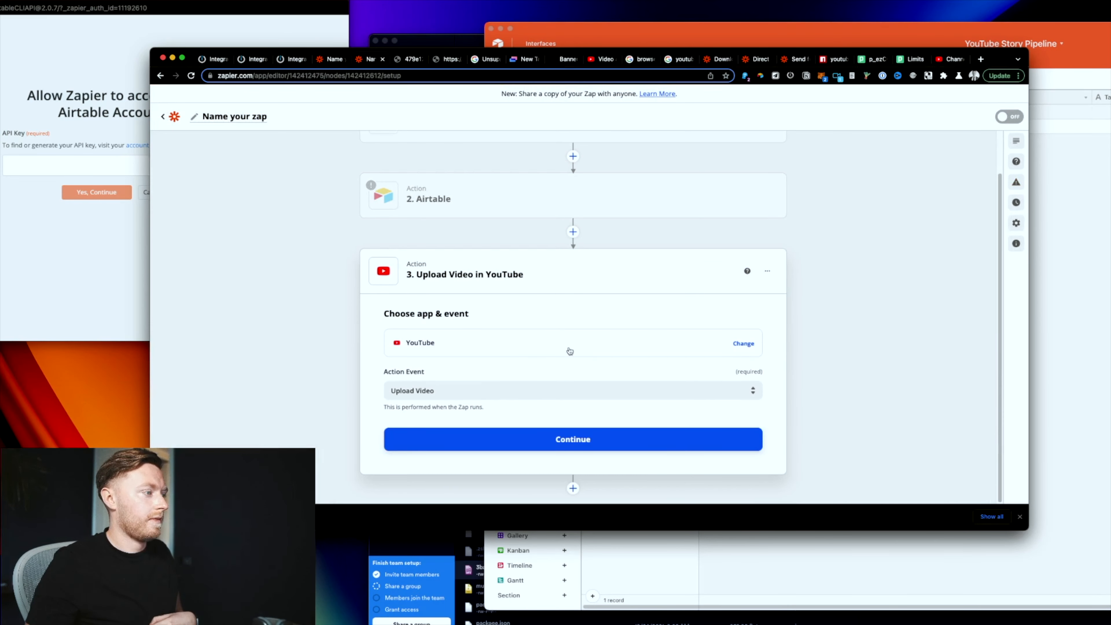
click(560, 391)
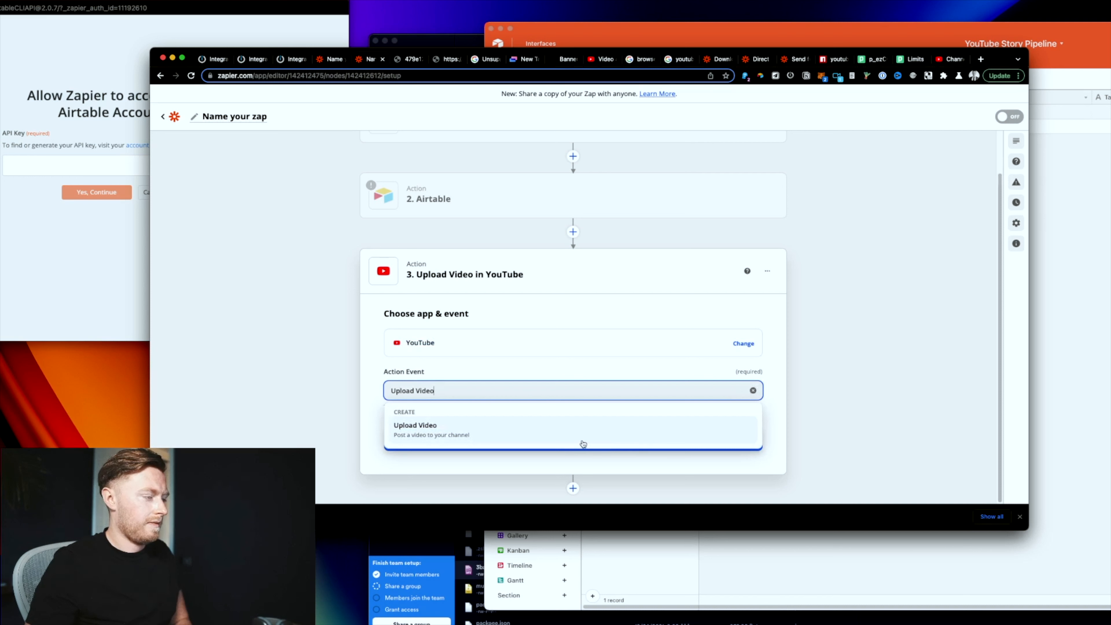
key(BackSpace)
key(BackSpace)
key(BackSpace)
key(BackSpace)
key(BackSpace)
key(BackSpace)
key(BackSpace)
key(BackSpace)
key(BackSpace)
key(BackSpace)
key(BackSpace)
key(BackSpace)
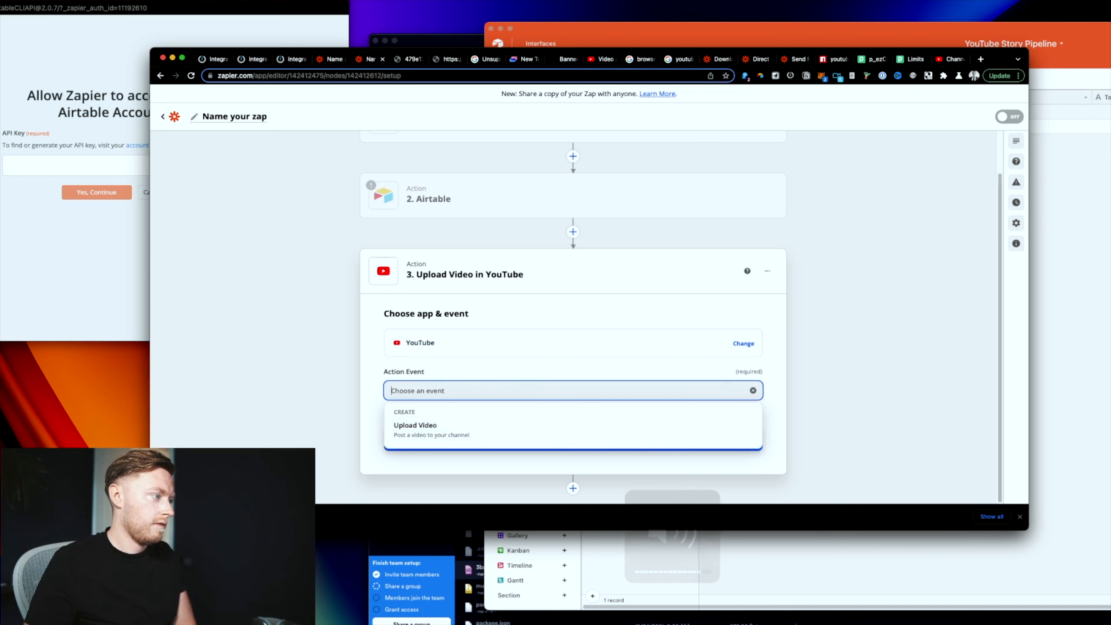
click(392, 421)
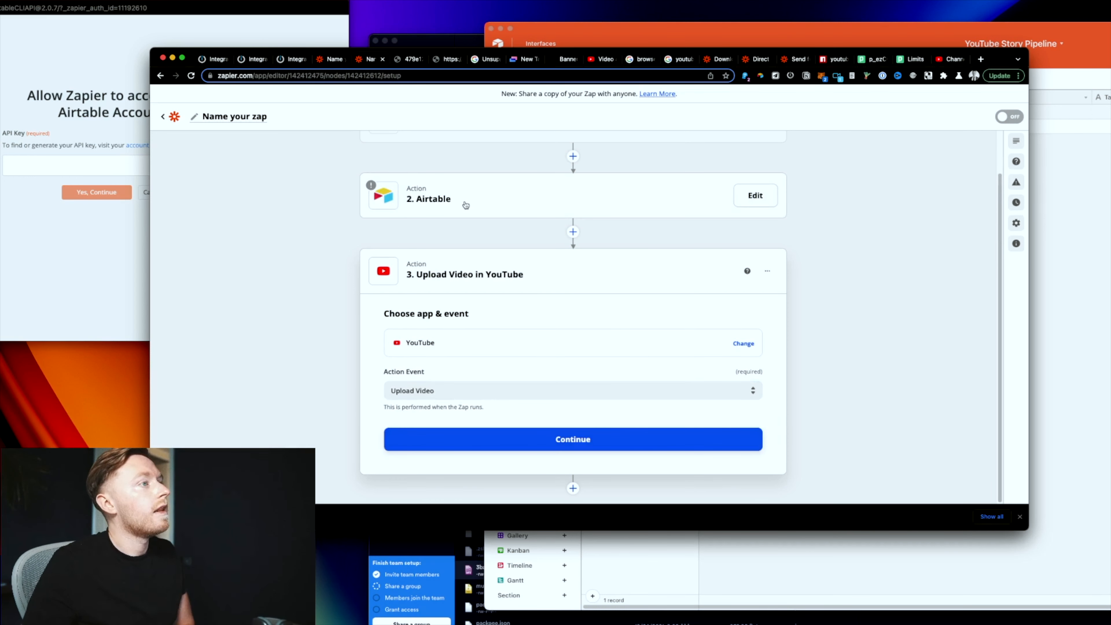
Step: Back in the Integromat webhook scenario, make room after HTTP and bring up the canvas menu
click(253, 59)
drag(848, 196, 613, 246)
right_click(806, 331)
Step: Paste the YouTube Upload a video module and connect it automatically after HTTP
click(833, 356)
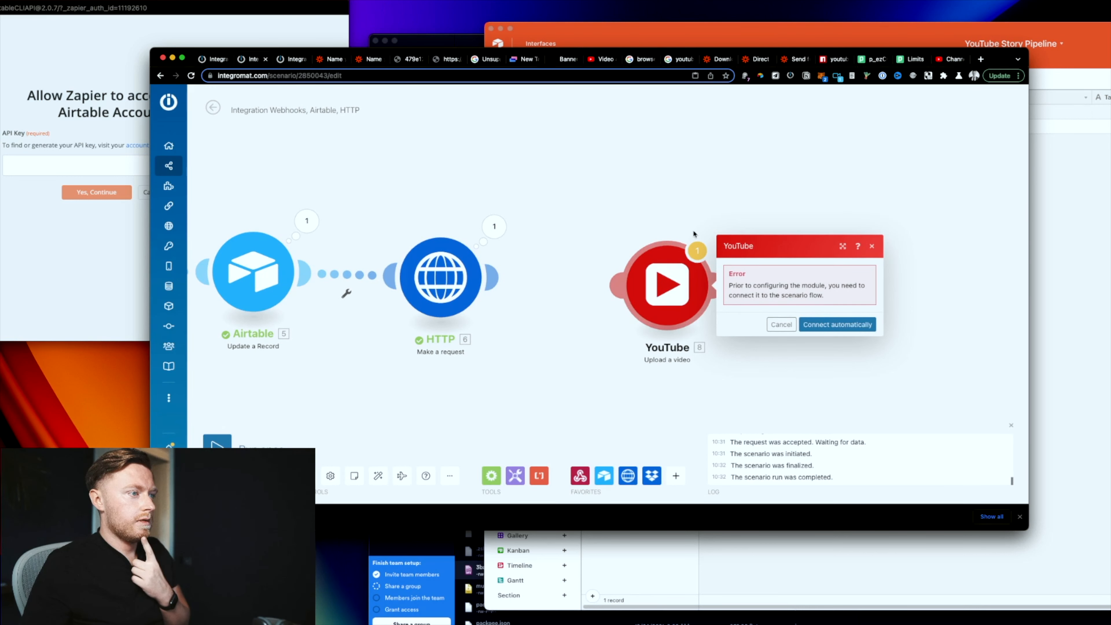
click(849, 329)
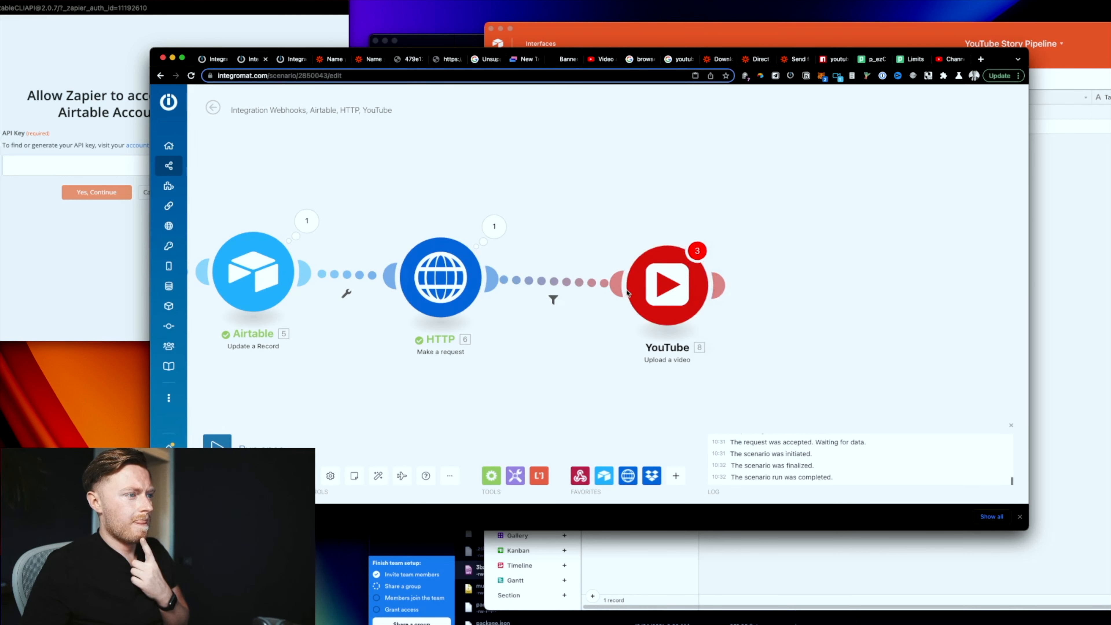
key(ctrl+Tab)
Step: In the Dropbox, SFTP scenario, add YouTube Update a video and Upload a thumbnail modules
click(790, 170)
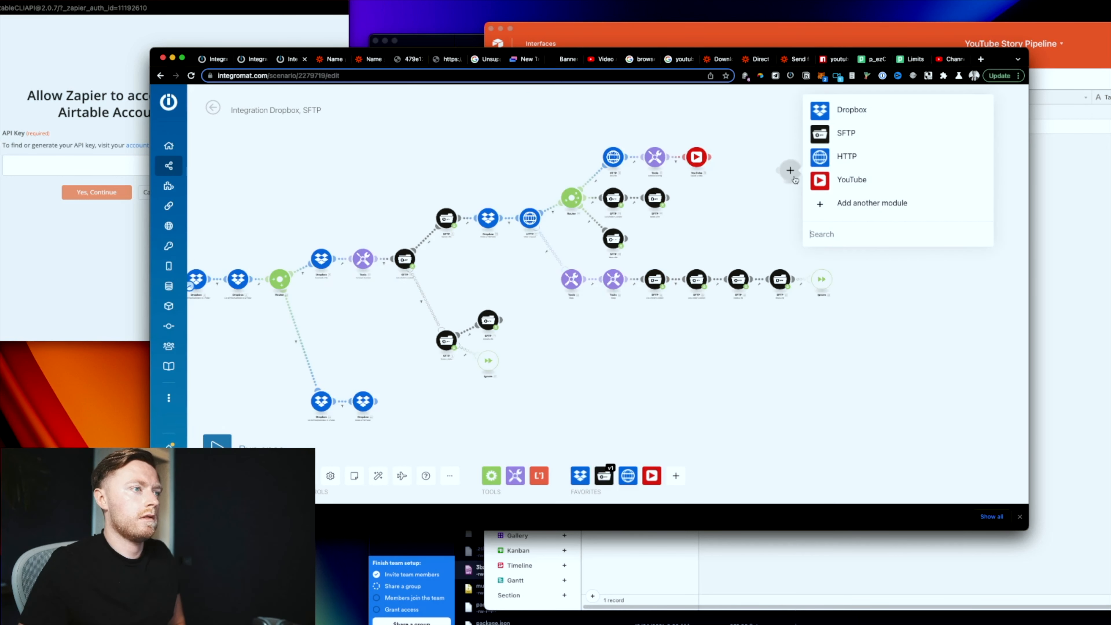
click(838, 183)
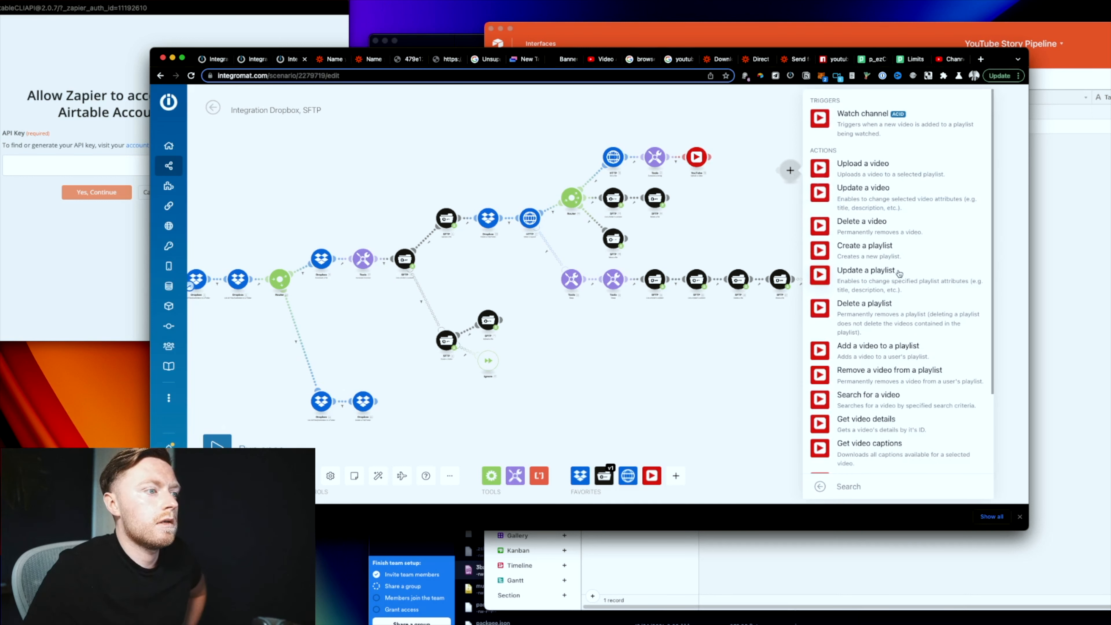
click(889, 207)
click(923, 209)
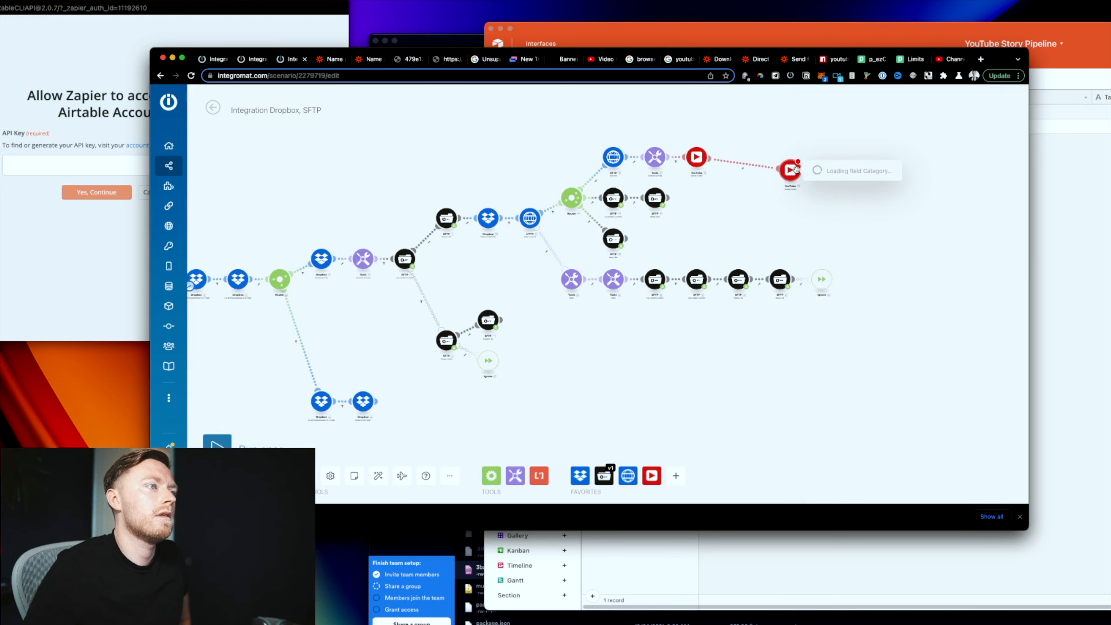
scroll(754, 135, up, 5)
right_click(930, 236)
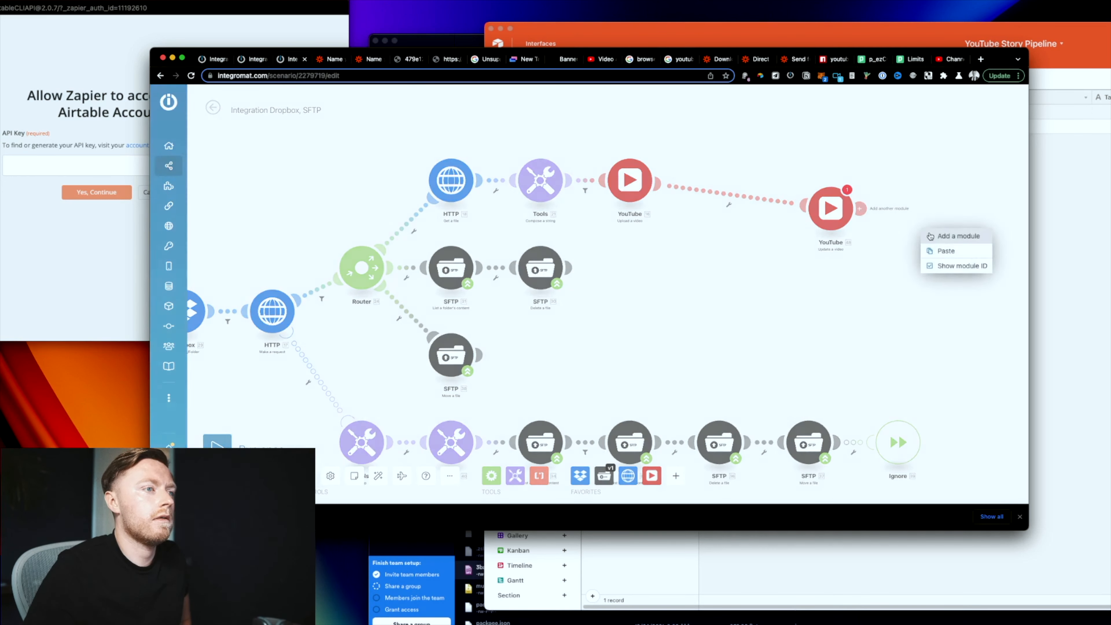
click(930, 236)
click(858, 226)
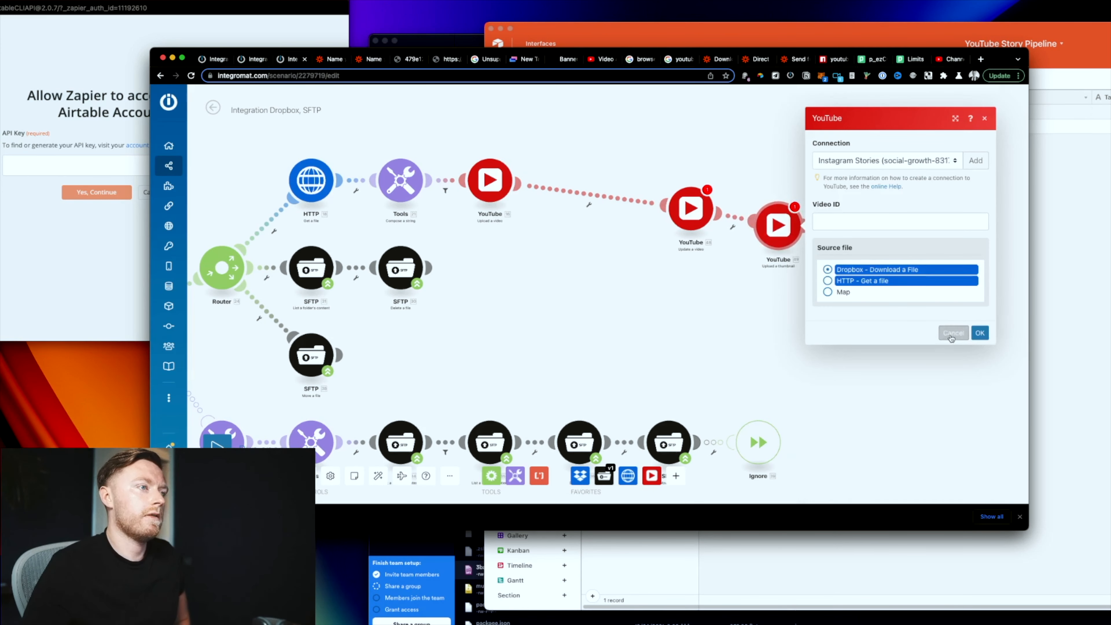
Step: Check the Update a video settings and copy the Upload a thumbnail module
click(700, 216)
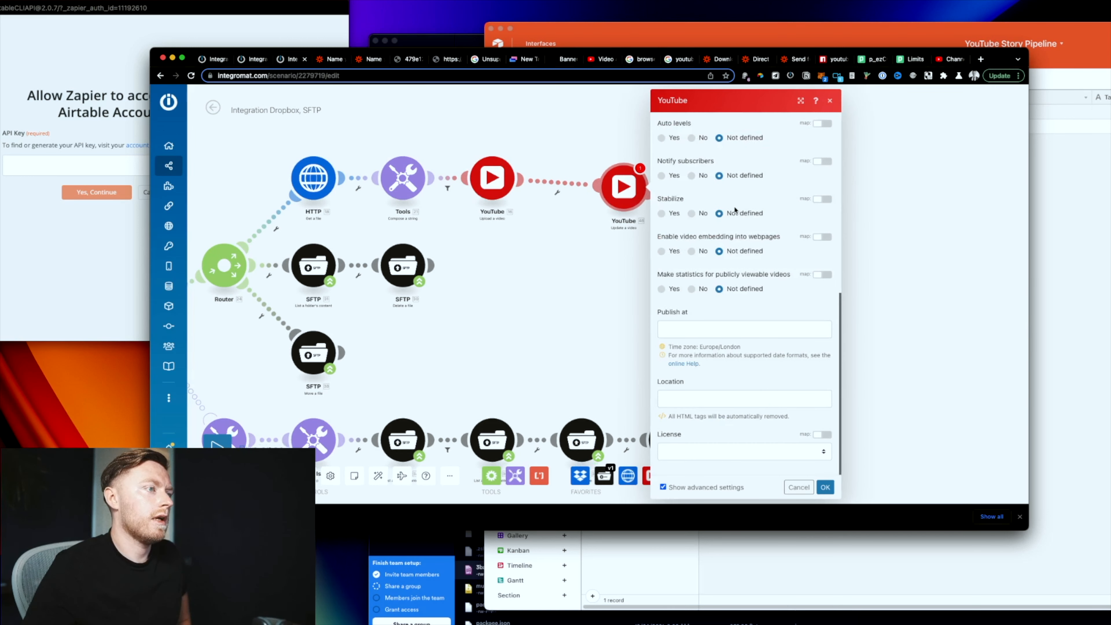
click(582, 273)
right_click(803, 240)
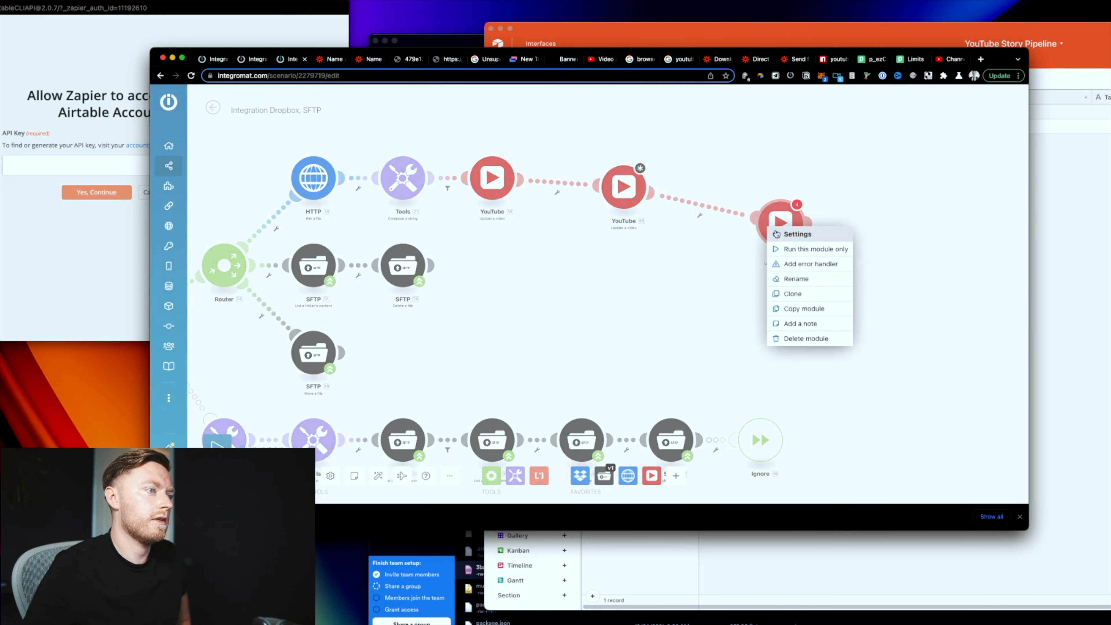
click(806, 308)
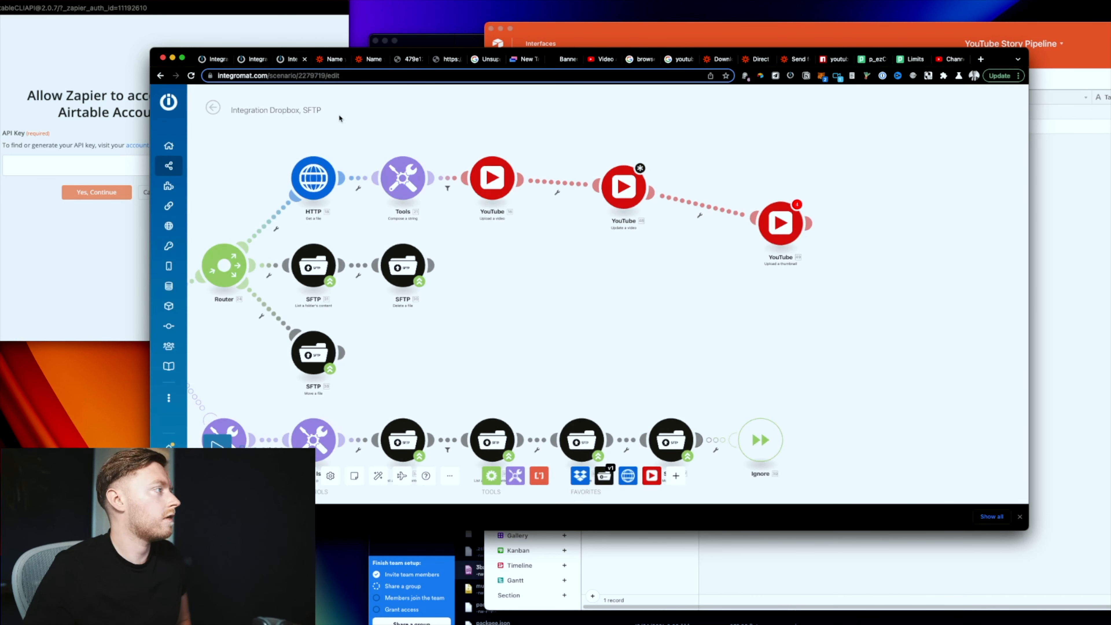
click(198, 62)
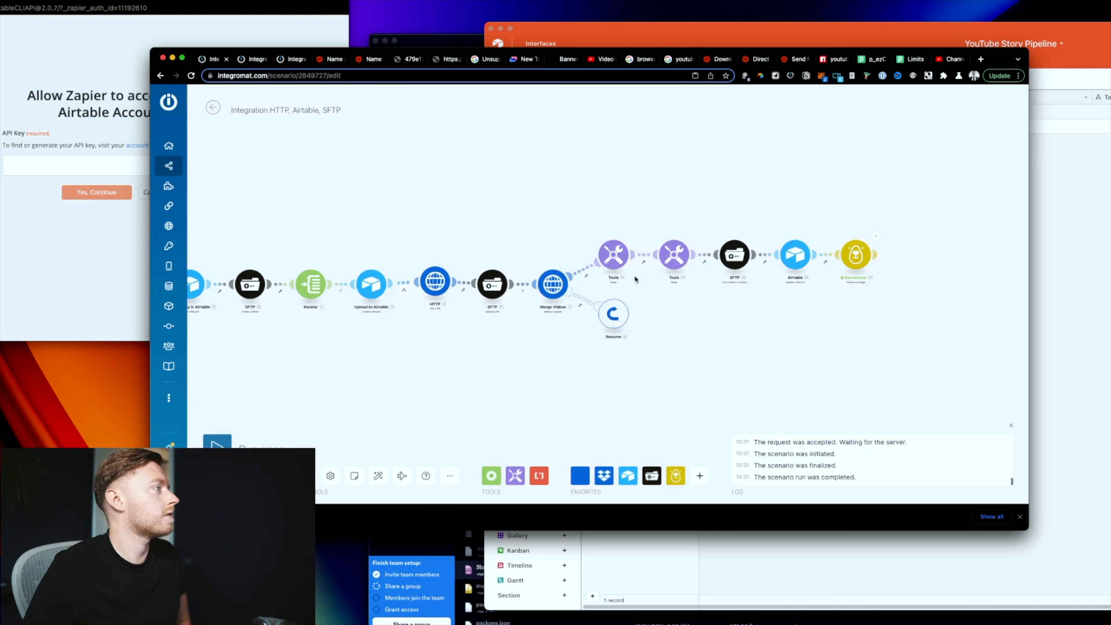
Step: Paste the Upload a thumbnail module after Upload a video and give it the Google connection
click(260, 64)
right_click(621, 293)
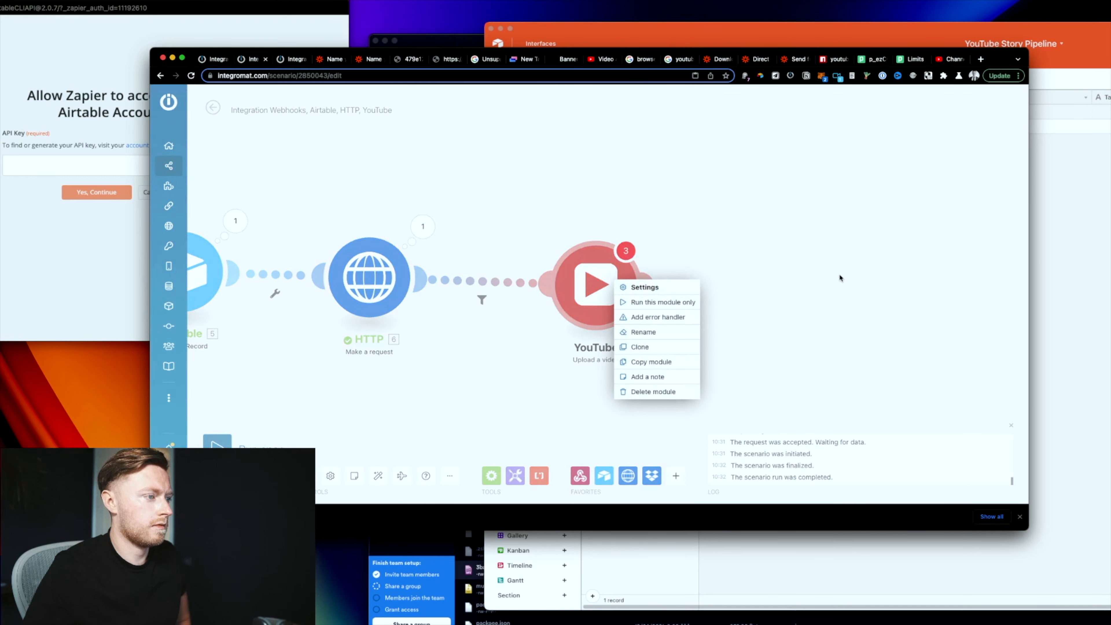
right_click(723, 291)
click(761, 310)
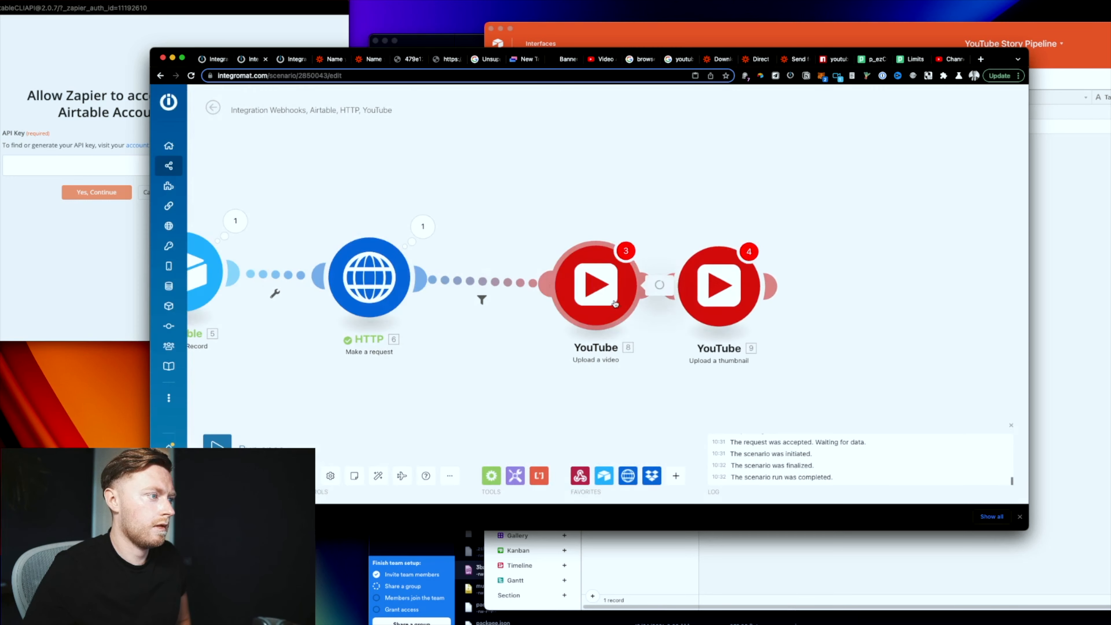
click(728, 281)
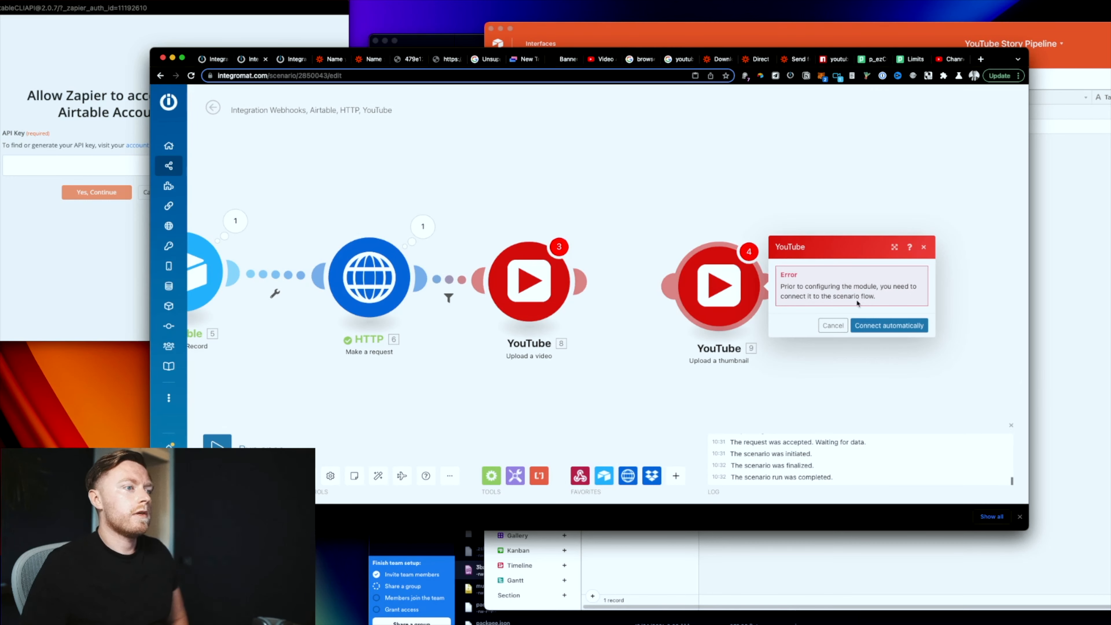
click(875, 325)
click(853, 202)
click(858, 264)
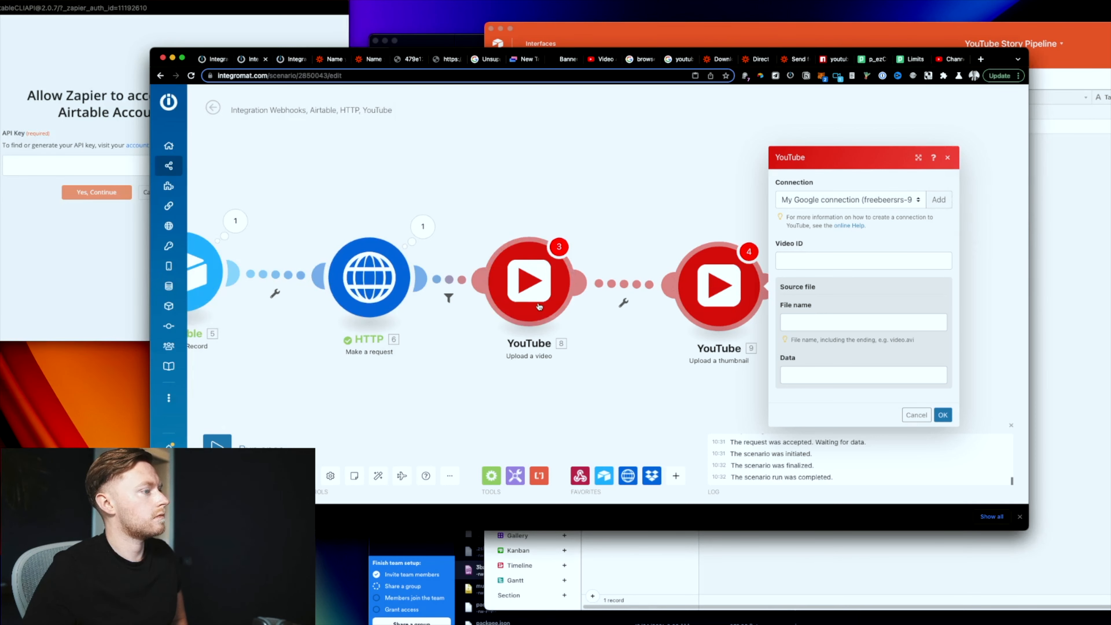
Step: In the Dropbox, SFTP scenario, add a YouTube Get a channel module and copy it
click(294, 62)
right_click(905, 219)
click(915, 229)
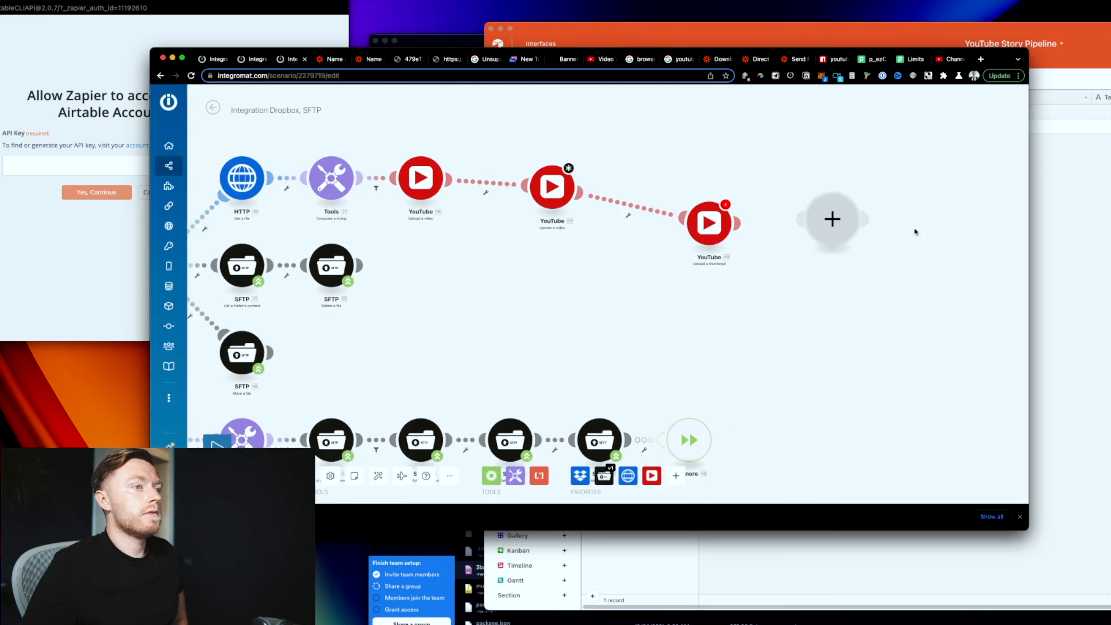
click(809, 219)
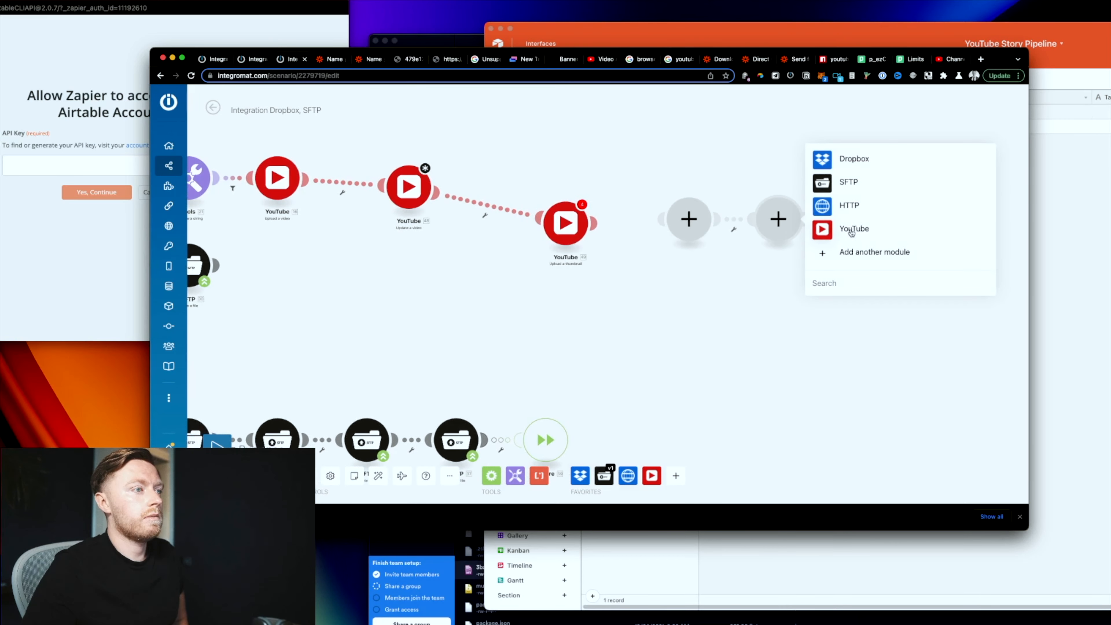
click(851, 232)
scroll(945, 337, down, 2)
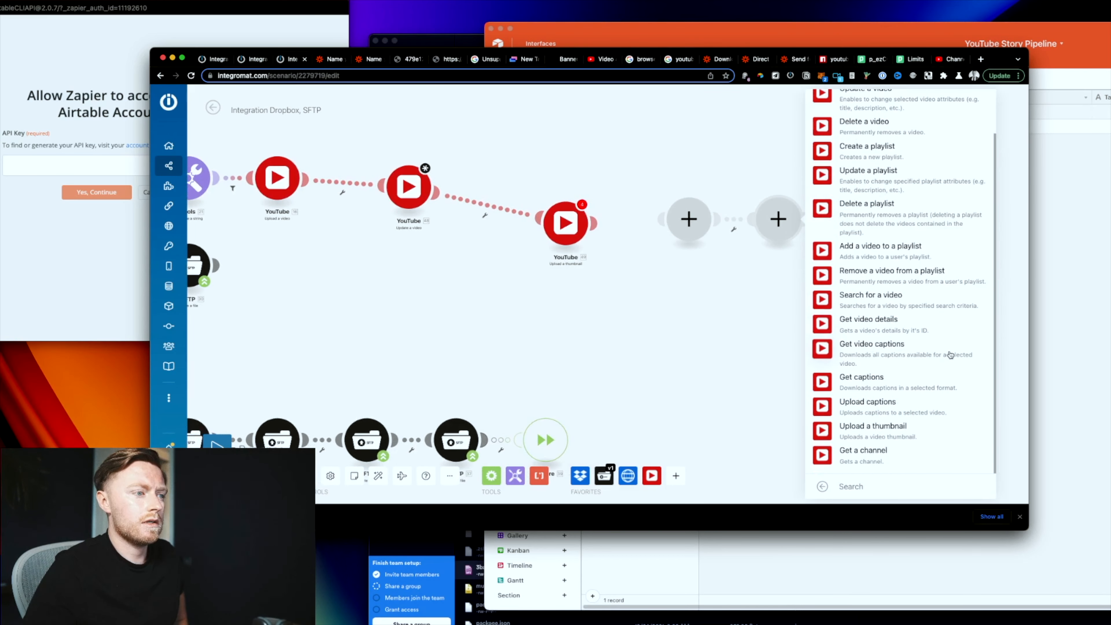
click(858, 453)
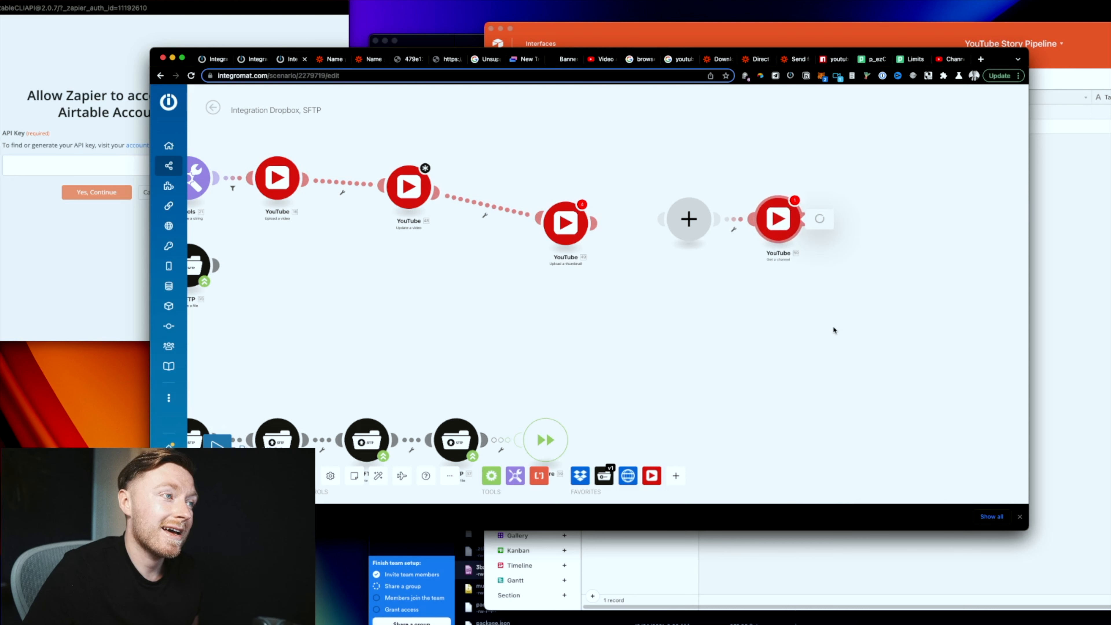
click(840, 251)
click(760, 140)
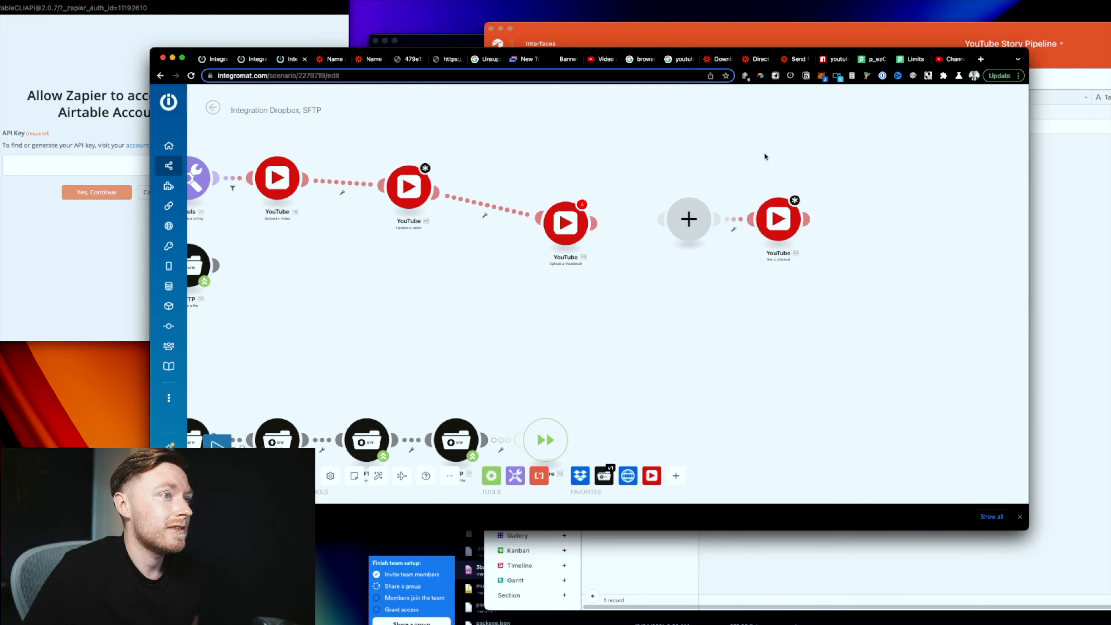
right_click(773, 228)
click(814, 310)
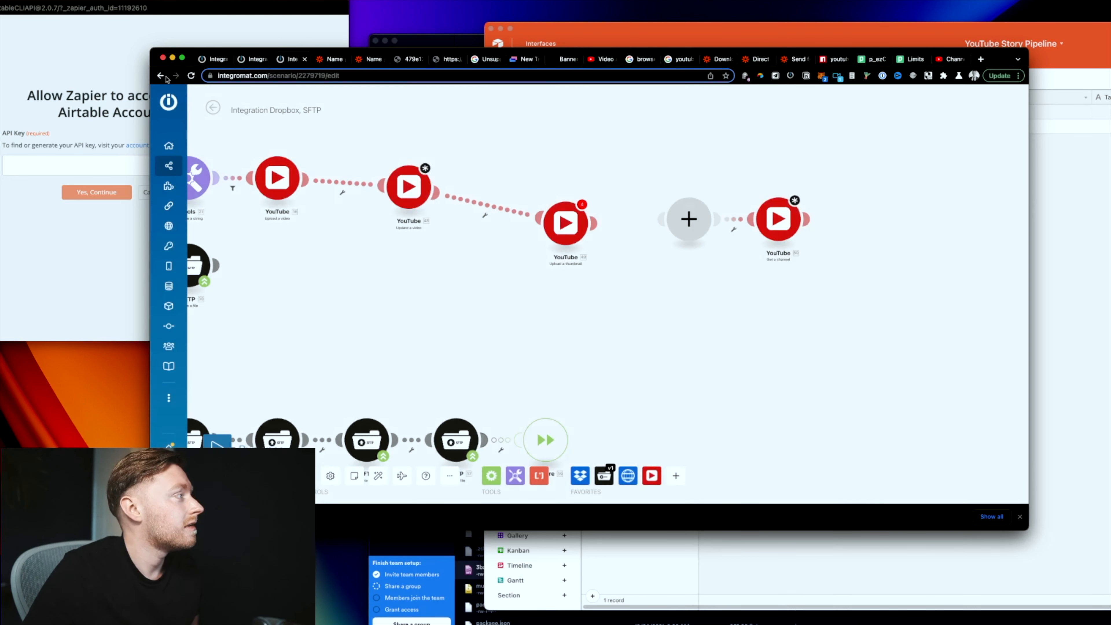
Step: Return to the YouTube upload scenario and close the thumbnail module's settings
click(212, 64)
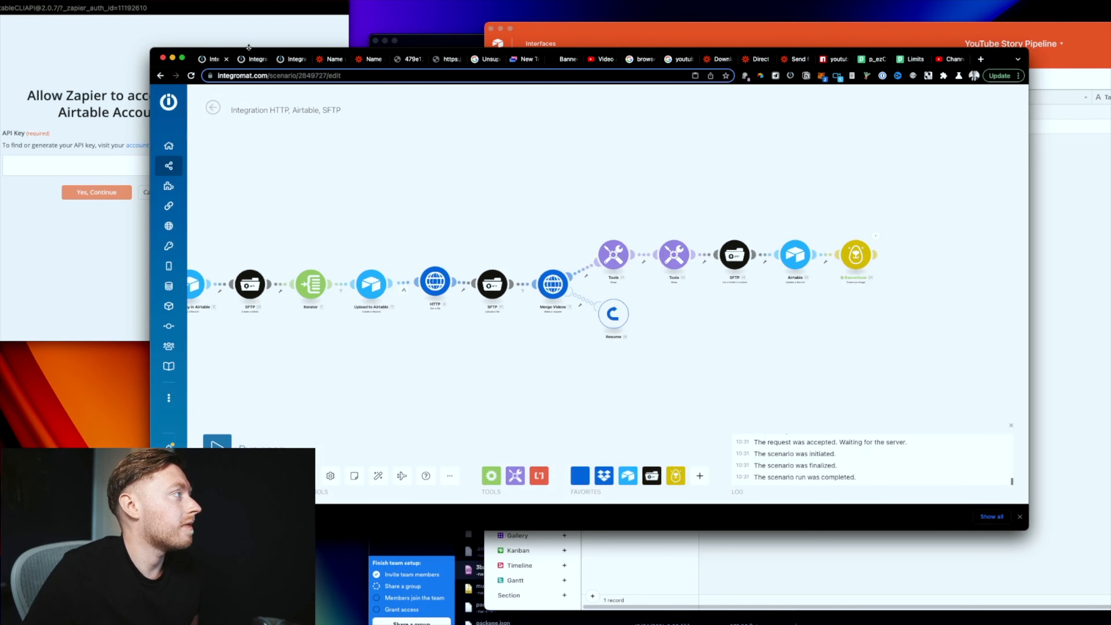
click(253, 59)
click(643, 202)
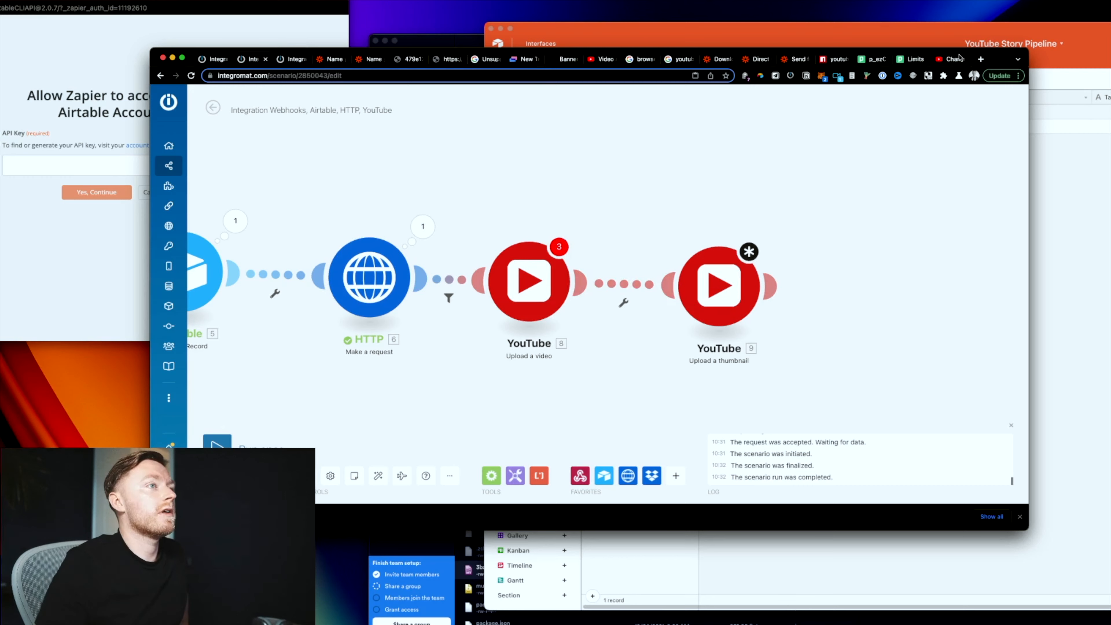
Step: Add an HTTP / Webhook GET Request step after upload_video, found by searching 'http'
click(862, 61)
scroll(619, 336, down, 1)
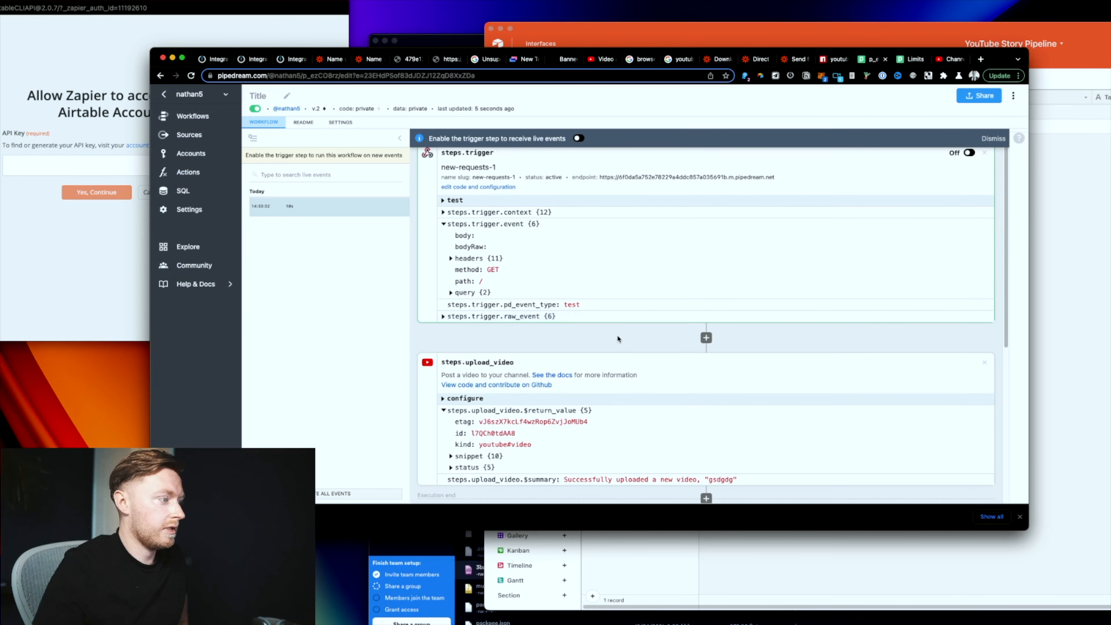
scroll(642, 445, down, 5)
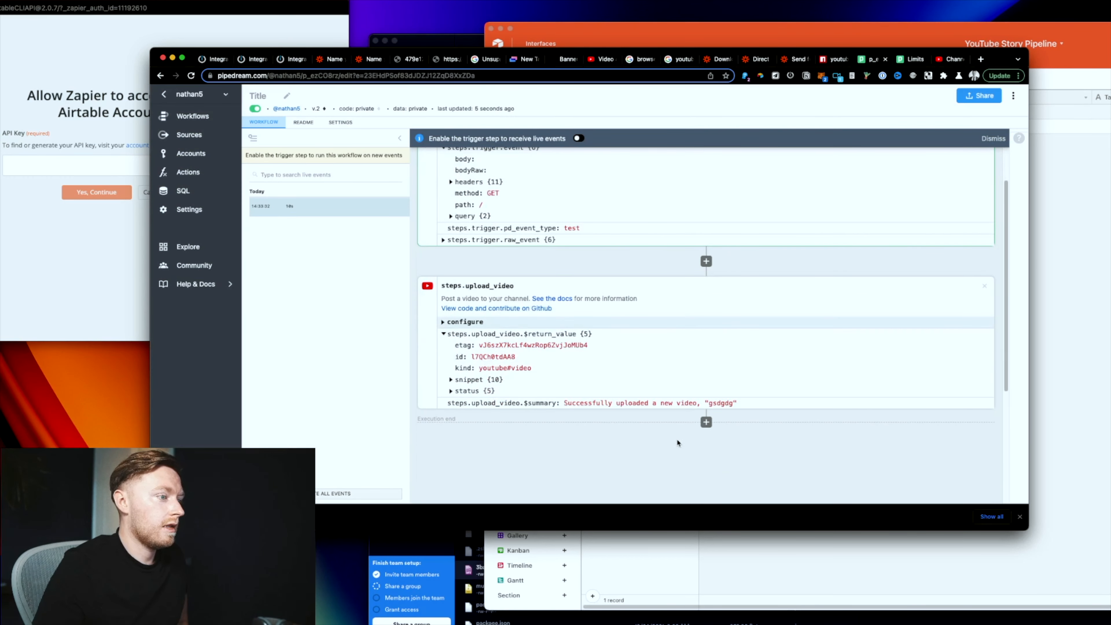
click(707, 421)
scroll(792, 465, down, 2)
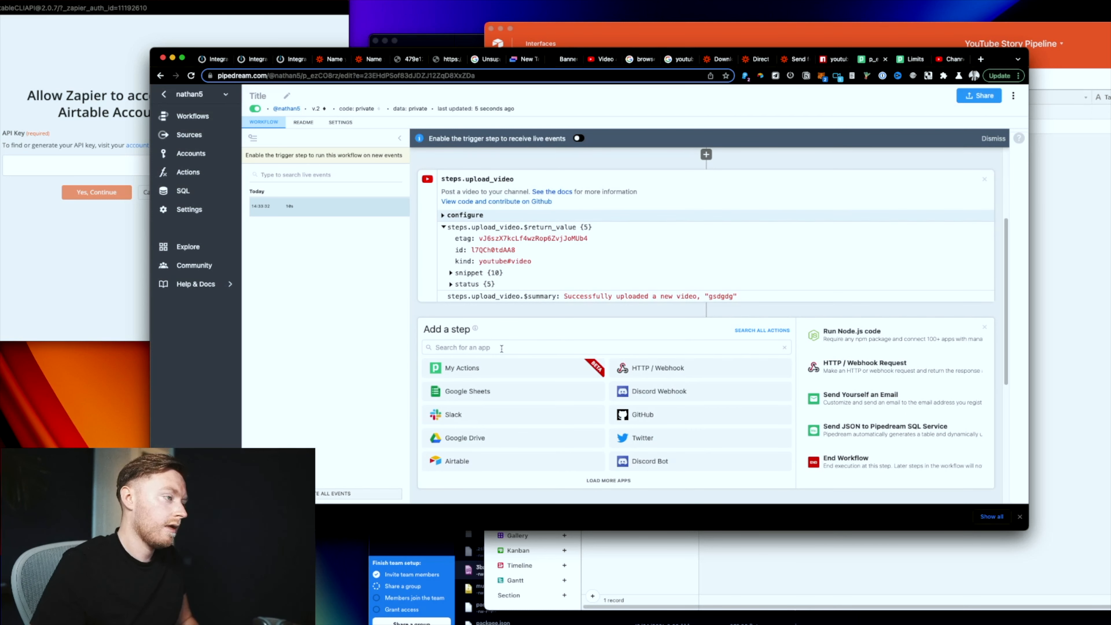
click(501, 349)
text(http)
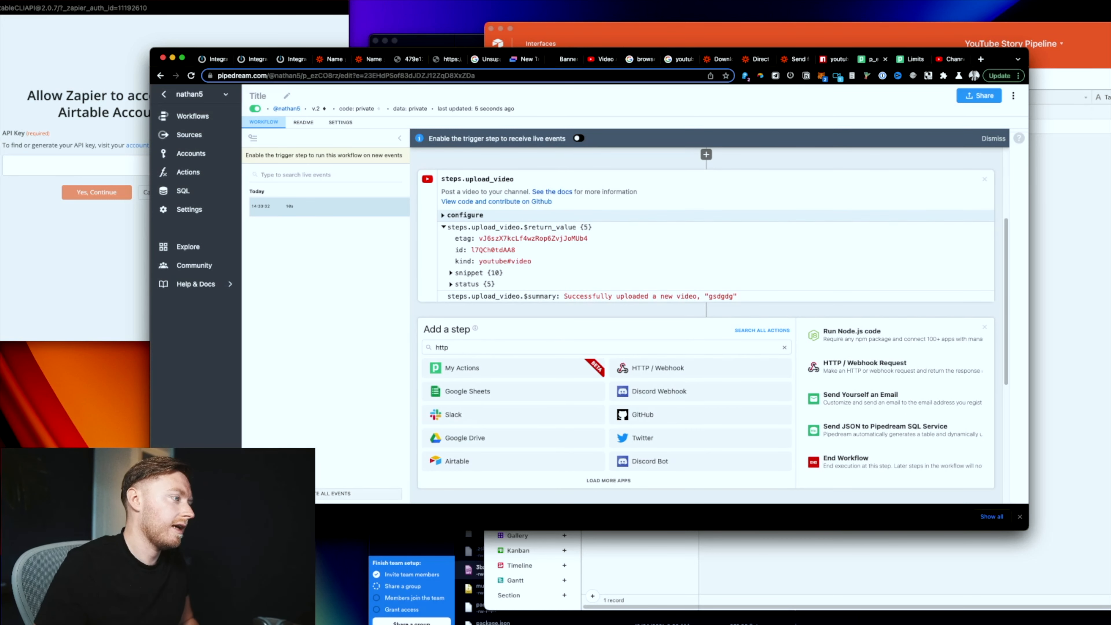
click(643, 370)
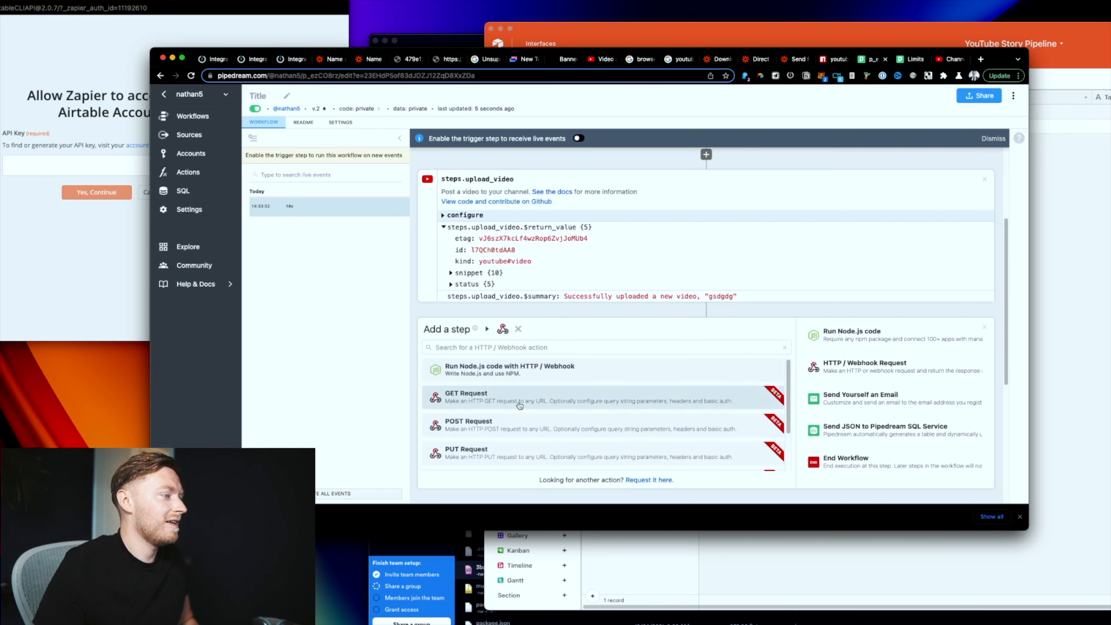
click(529, 396)
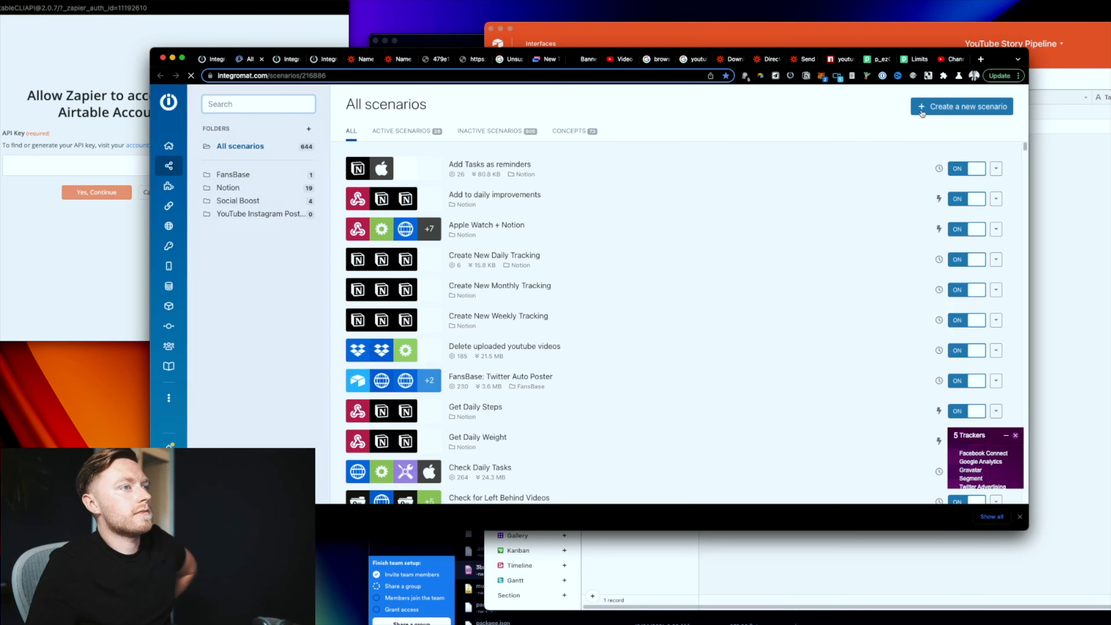
Step: Create a new Integromat scenario titled 'Add Youtube Thumbnail'
click(921, 111)
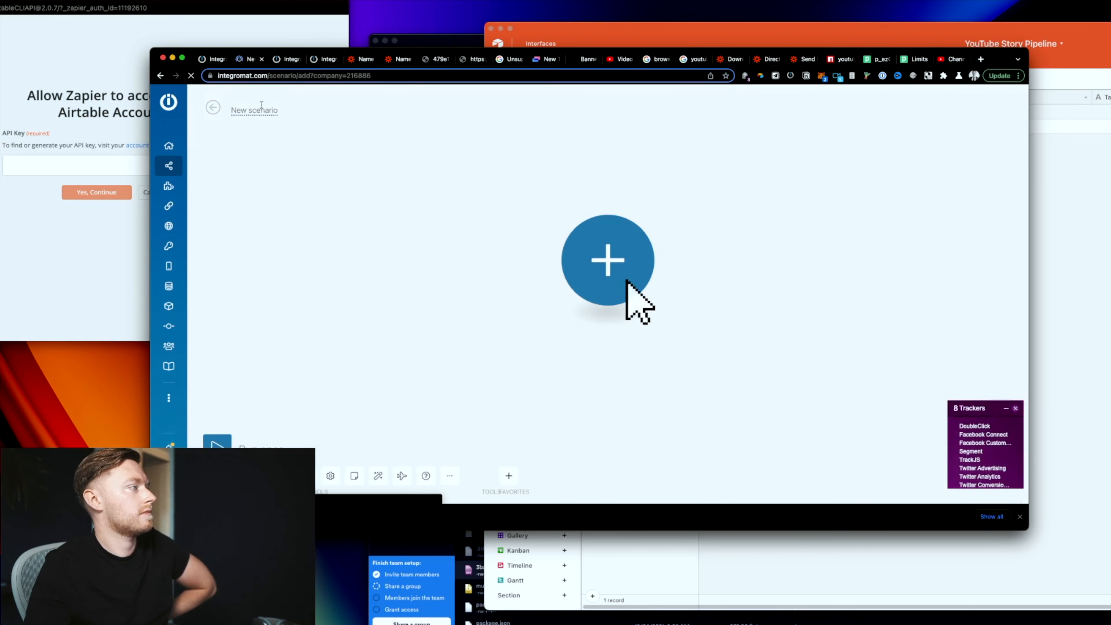
click(263, 109)
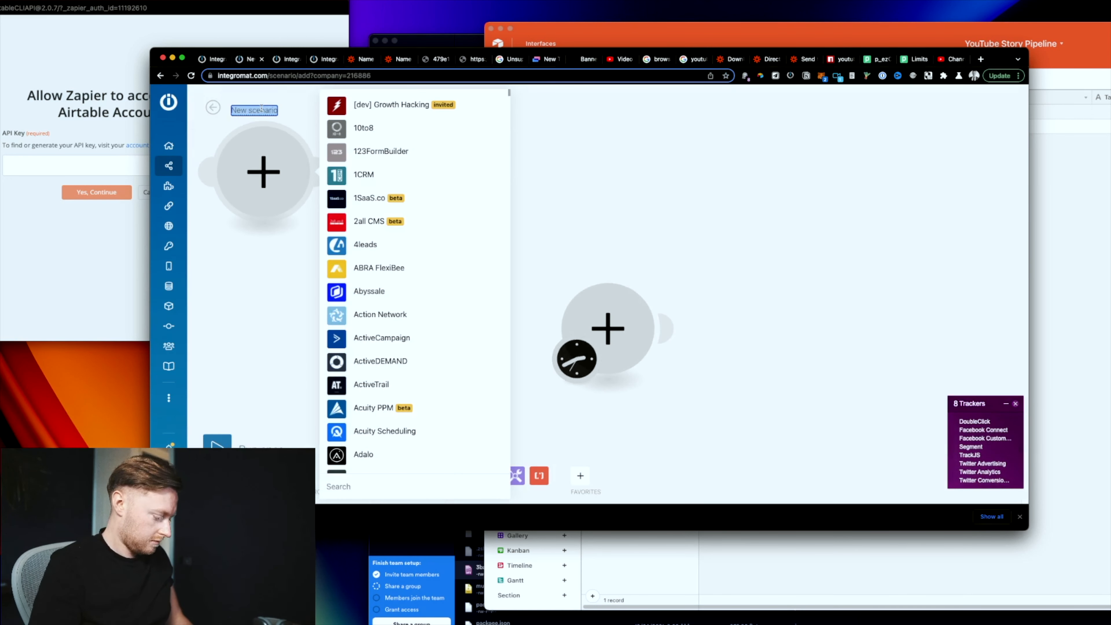
text(We)
key(BackSpace)
key(BackSpace)
text(A)
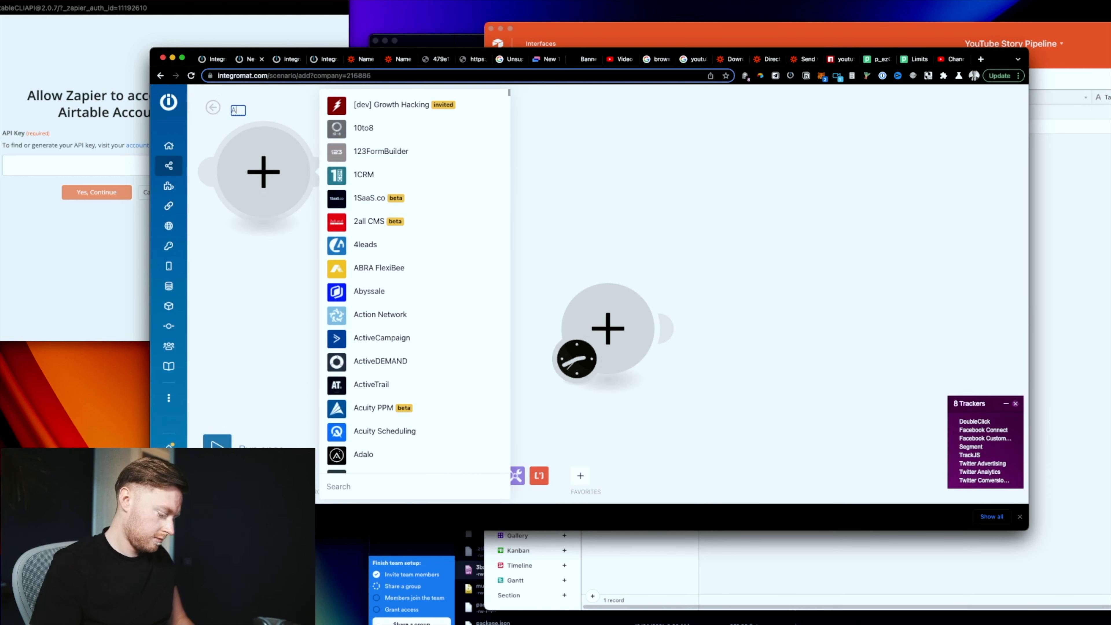
text(dd Youtube Thu)
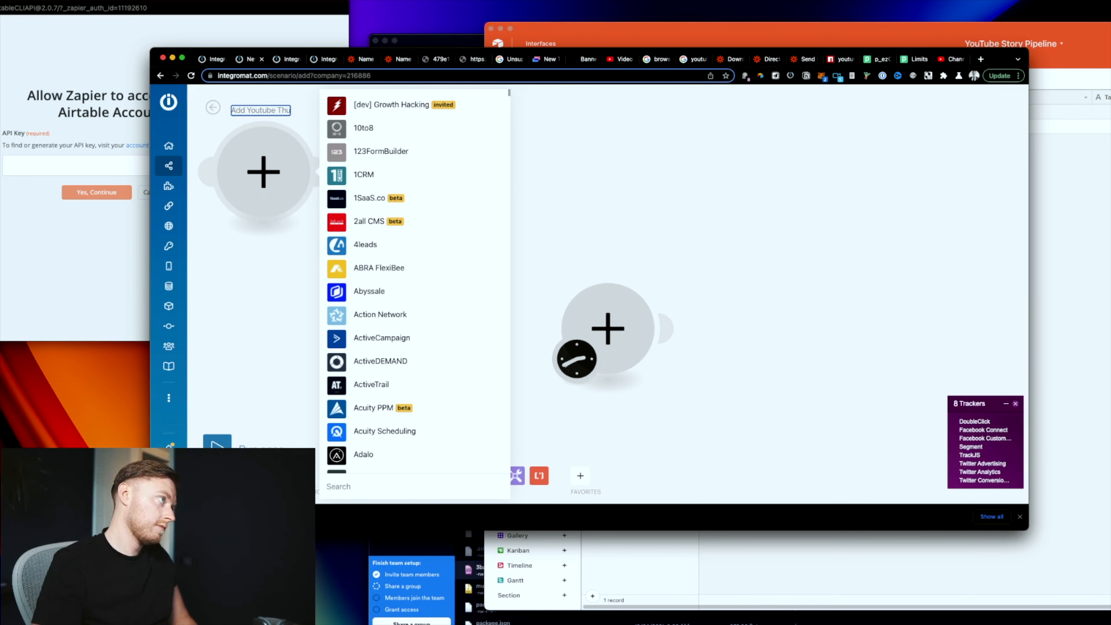
text(mbnail)
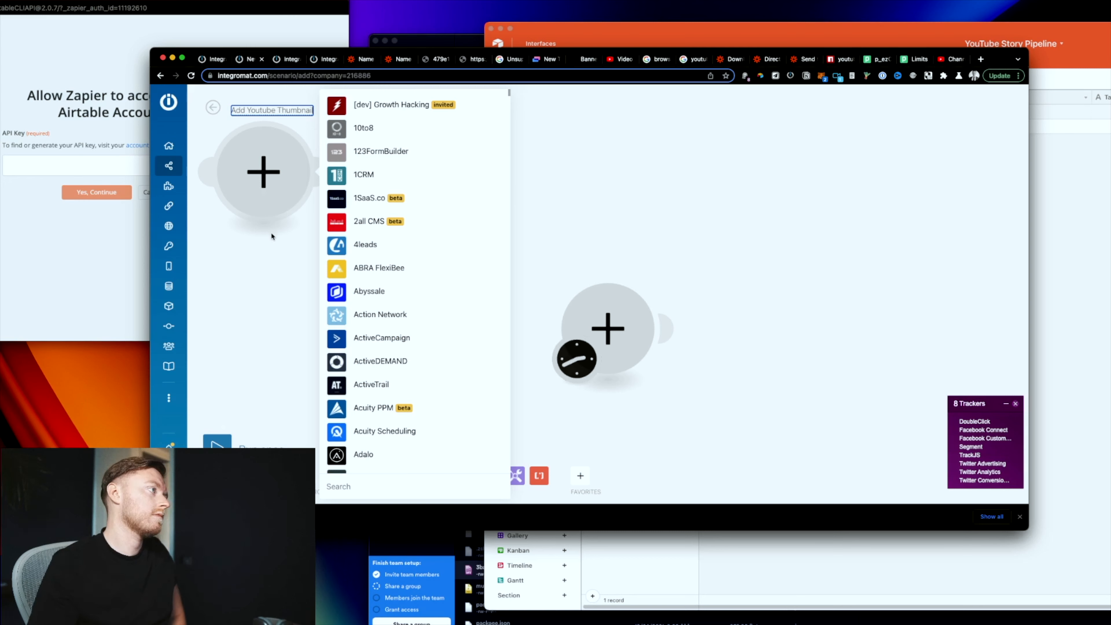
click(256, 172)
Step: Delete the stray empty module and search the first module's apps for 'webhook'
right_click(256, 172)
click(296, 185)
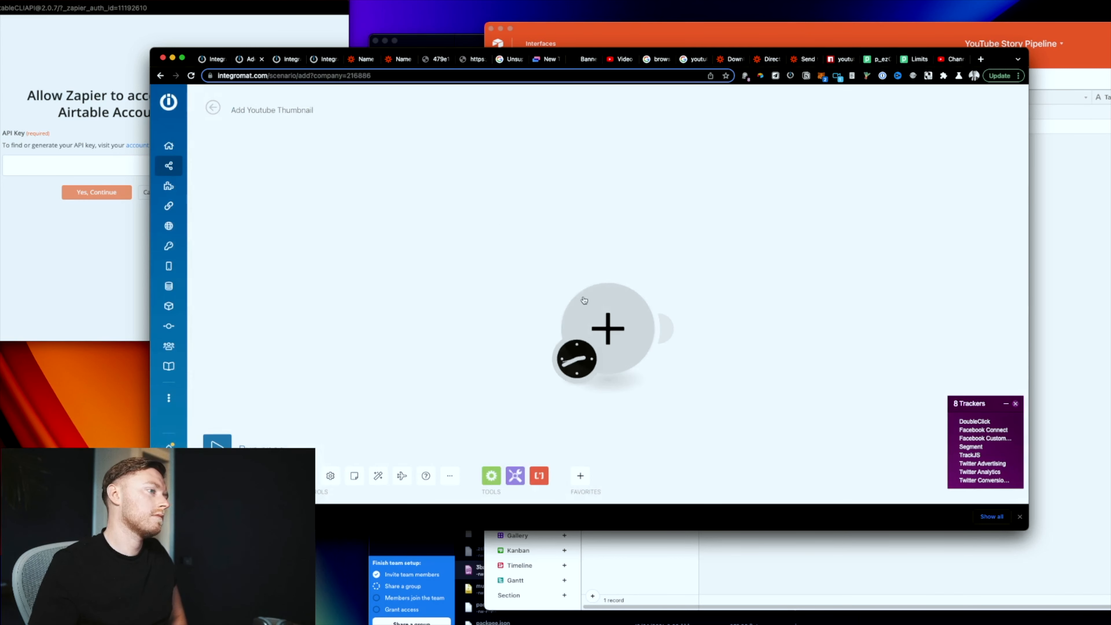
click(584, 294)
text(webhook)
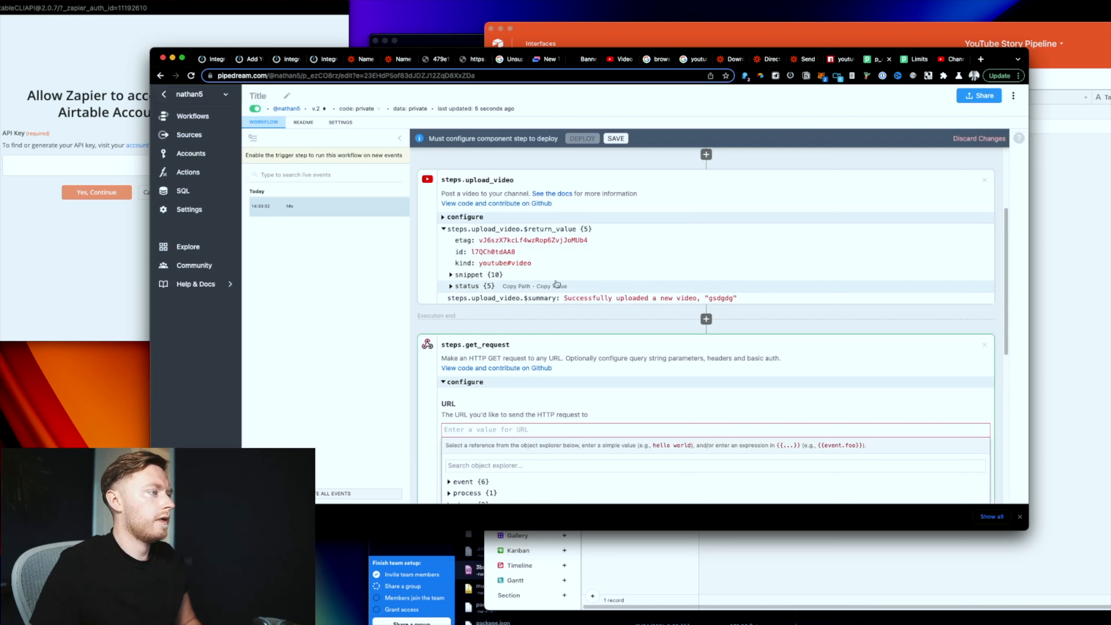
Step: Paste the Integromat webhook URL and insert the upload_video id reference into it
key(super+v)
scroll(603, 440, down, 2)
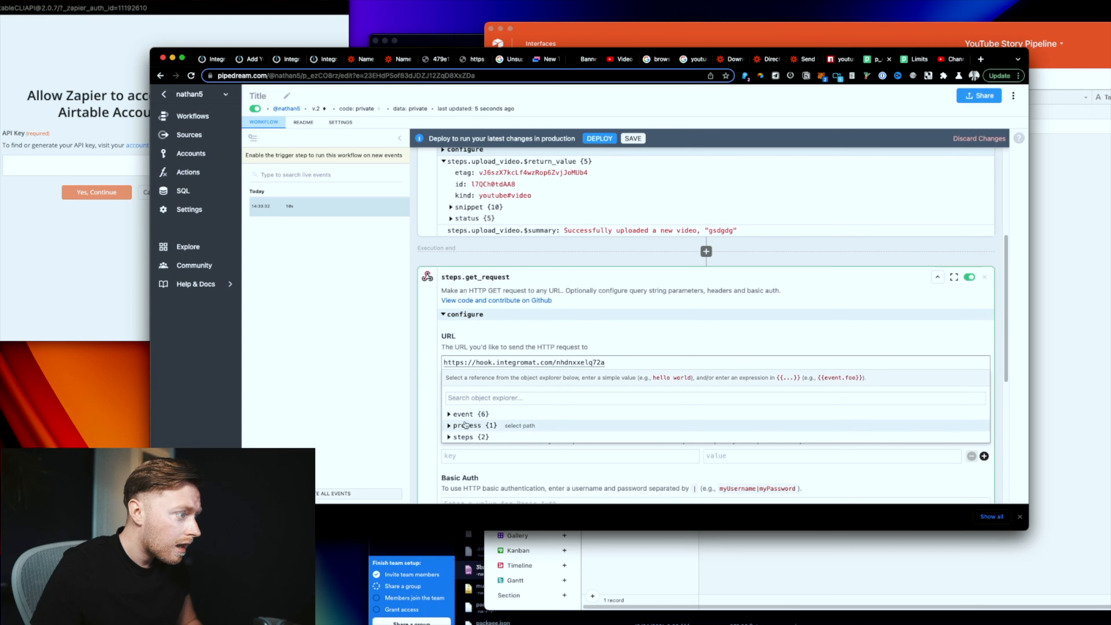
click(561, 414)
scroll(563, 435, down, 5)
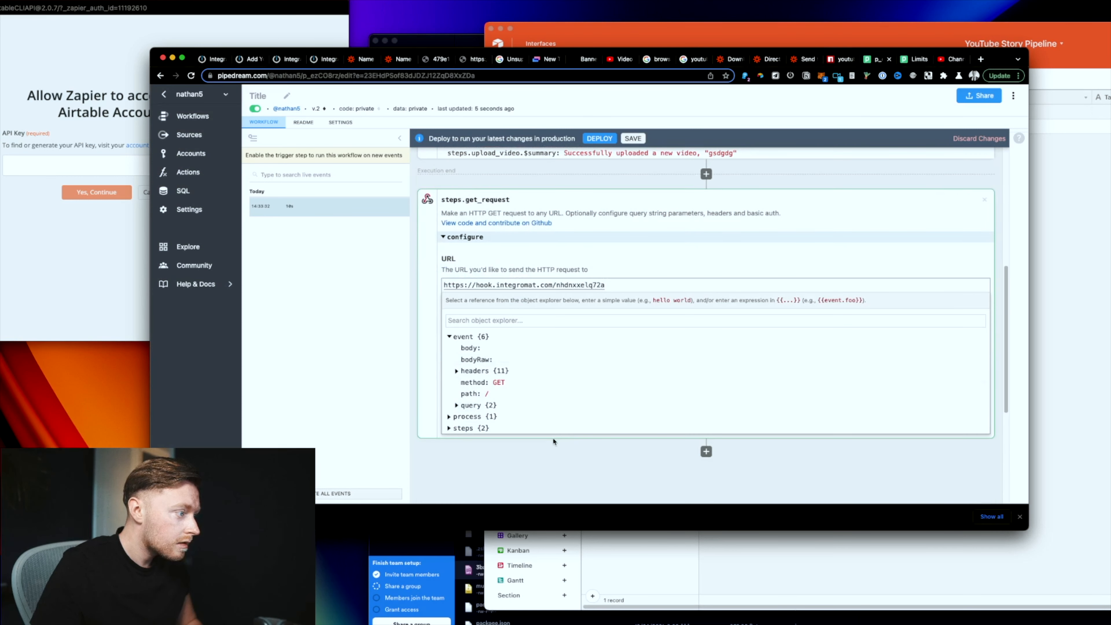
click(476, 298)
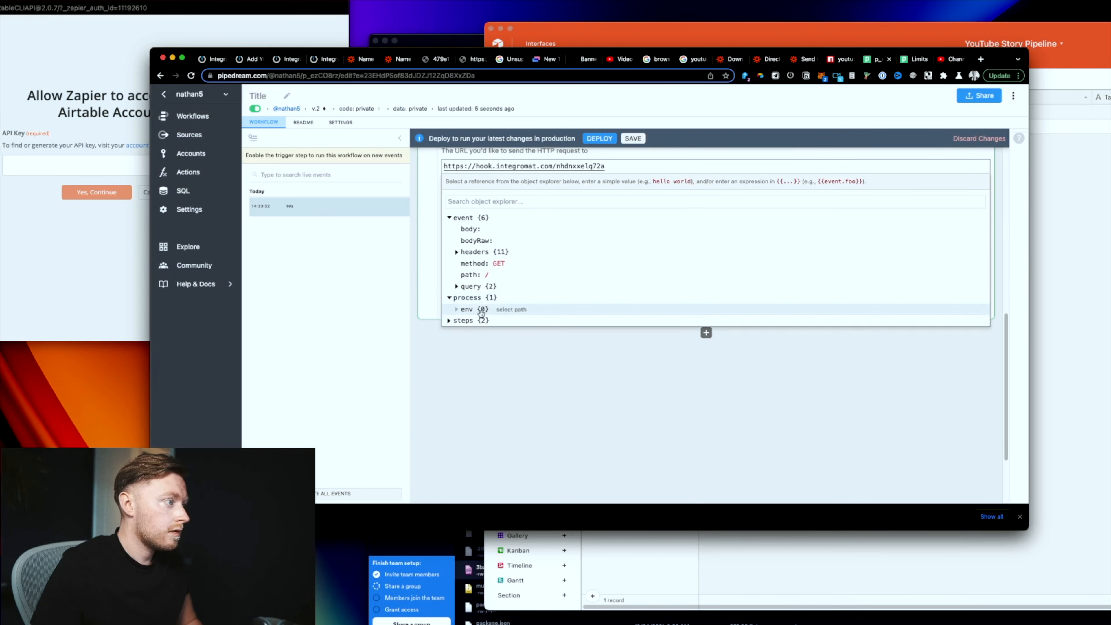
click(472, 321)
click(485, 345)
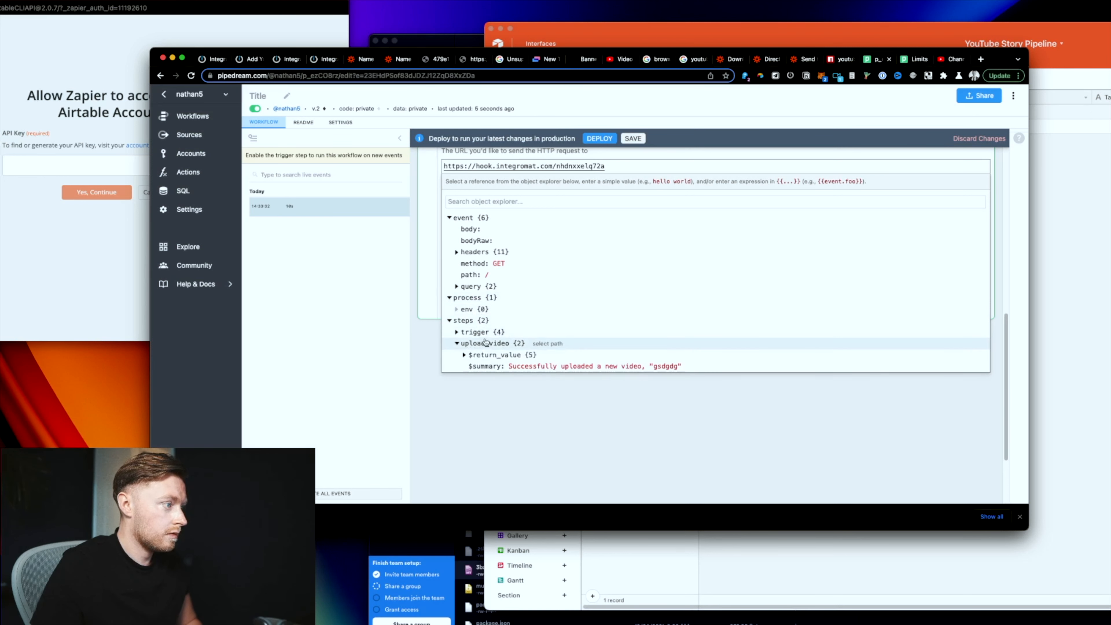
click(467, 355)
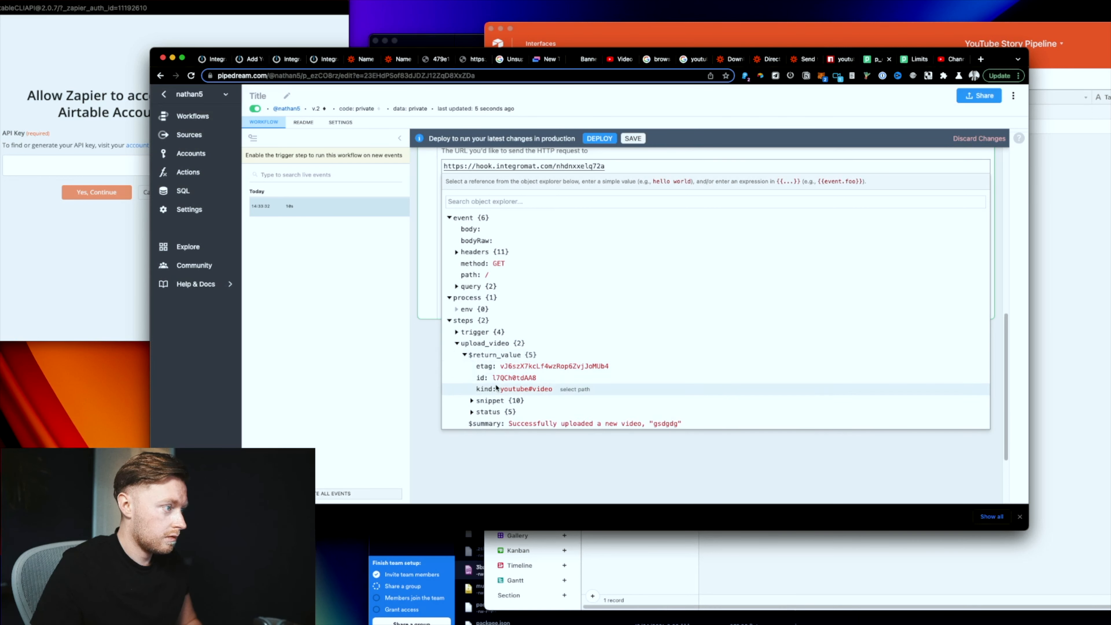
click(566, 379)
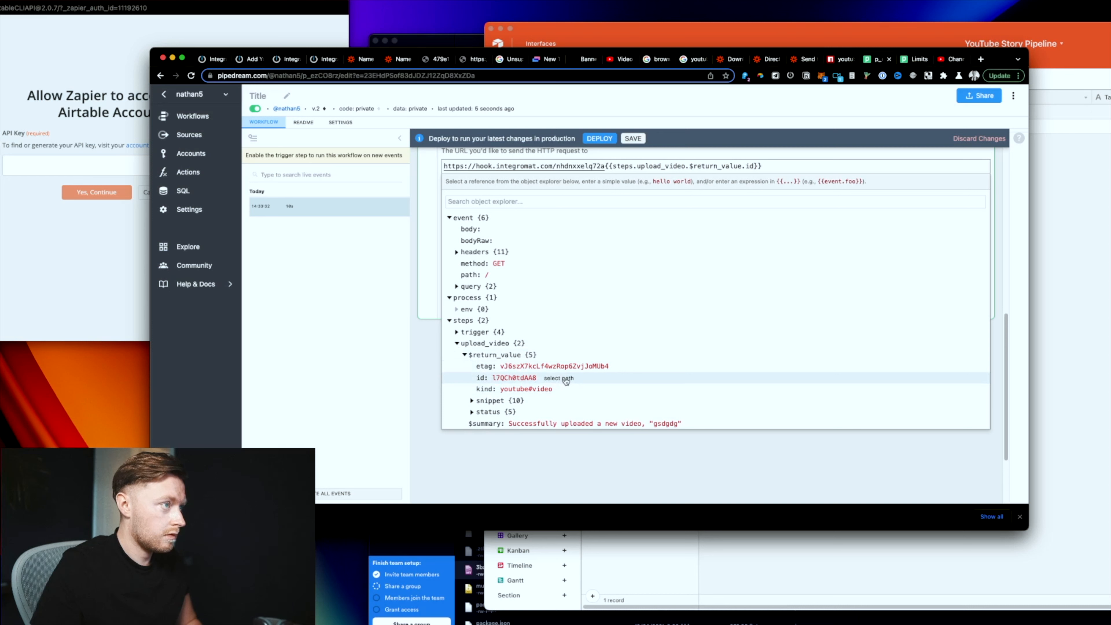
Step: Add '?videoid=' before the id reference and '&recordID=' at the URL's end
scroll(626, 185, up, 1)
click(604, 192)
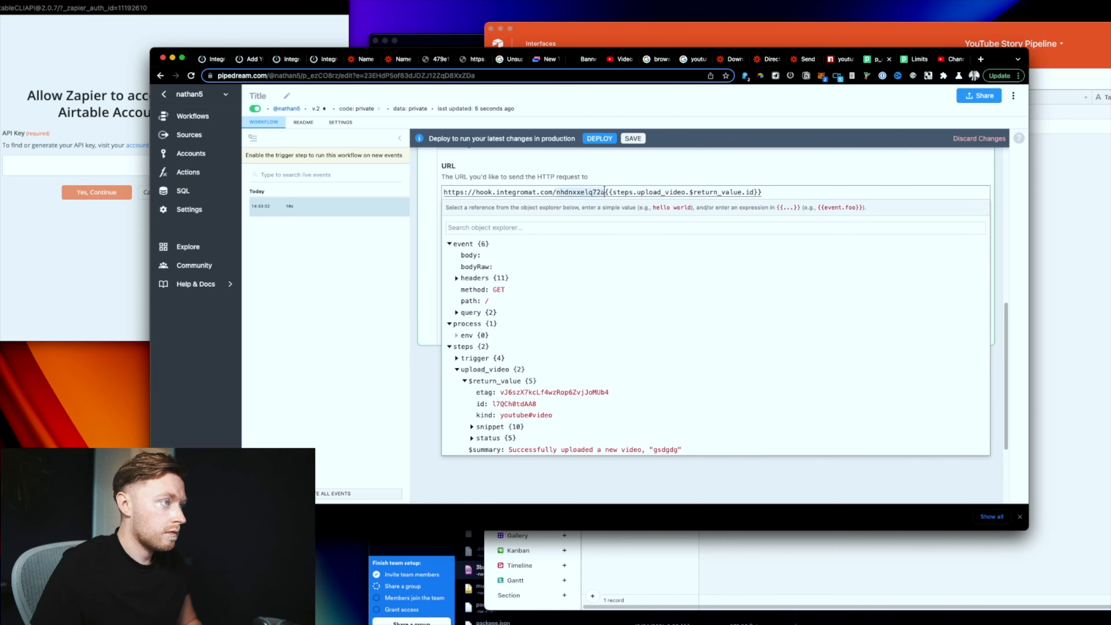
text(?video)
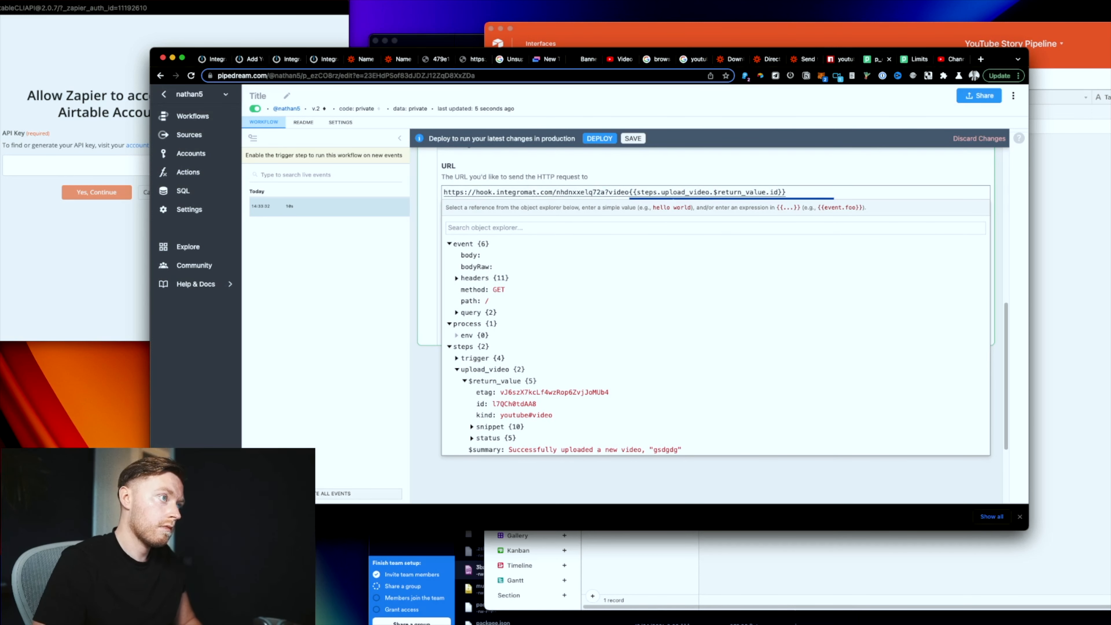
text(id=)
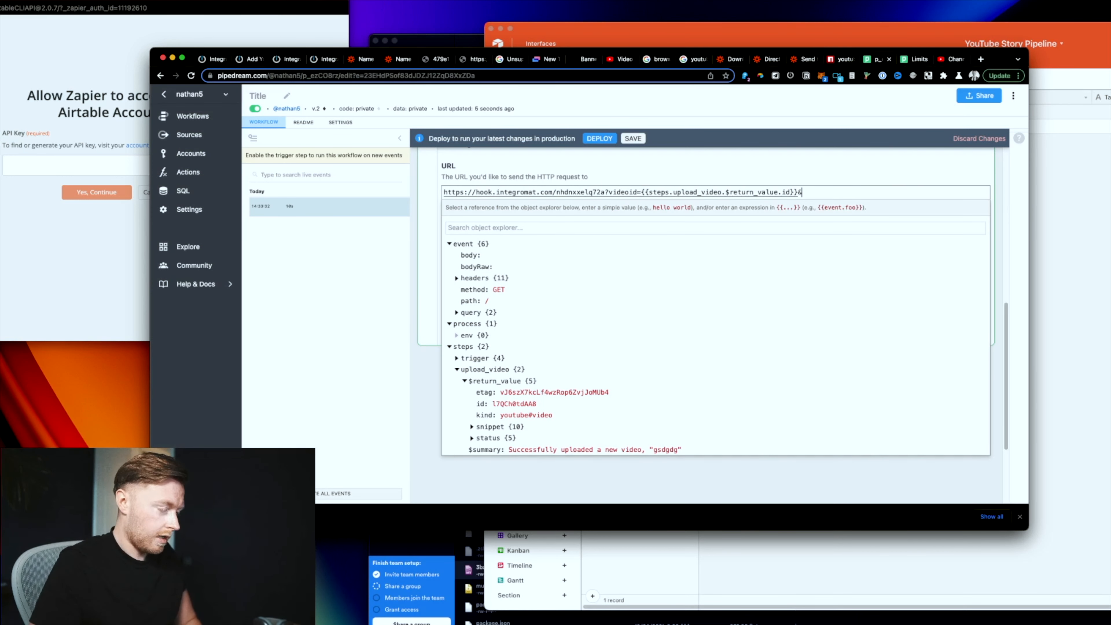
click(826, 192)
text(&recordID=)
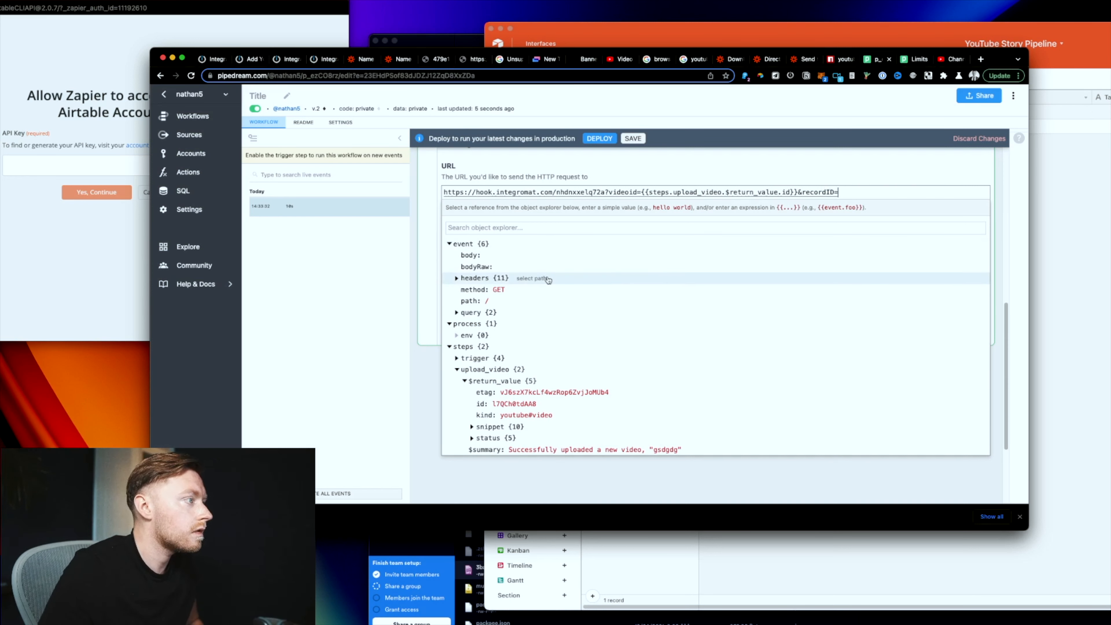
Step: Remove the trailing '&recordID=' parameter from the URL
click(466, 314)
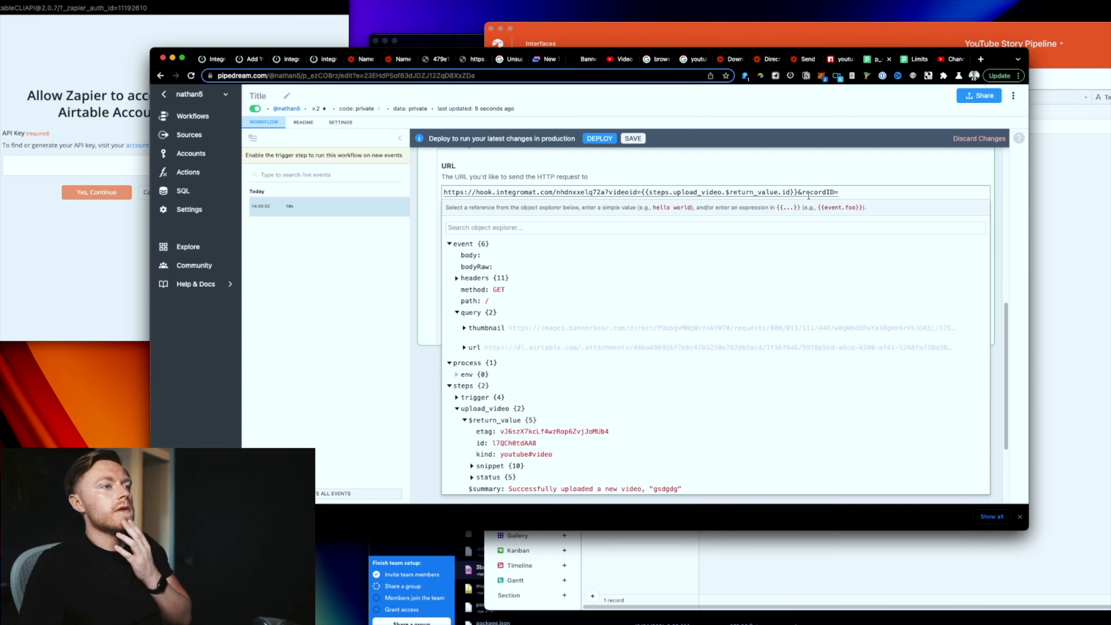
drag(864, 196, 799, 193)
key(BackSpace)
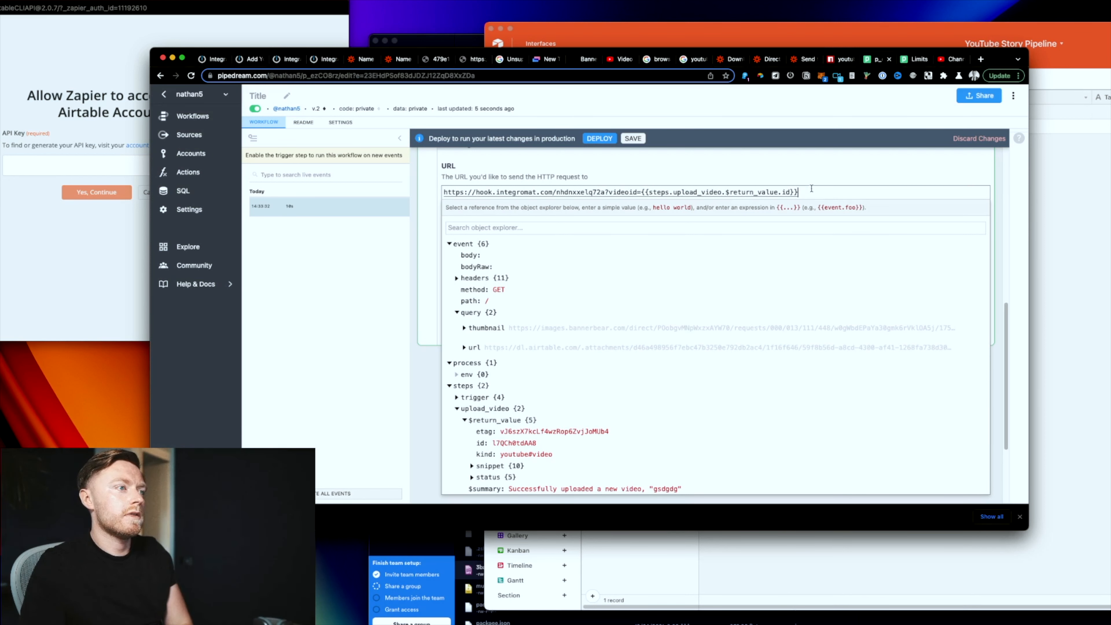
click(833, 171)
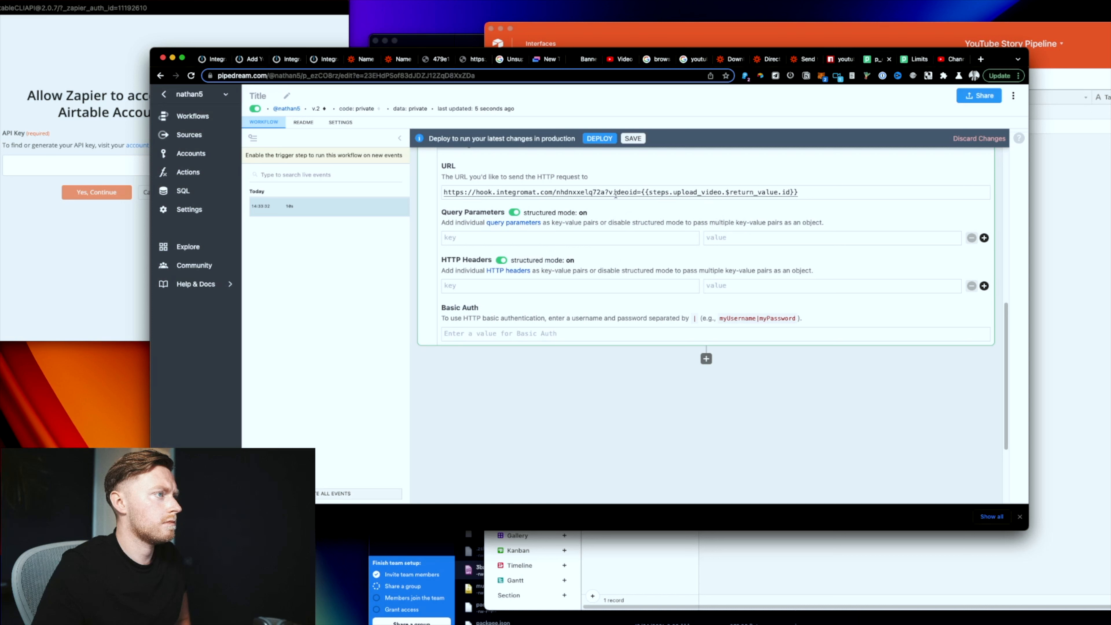
scroll(617, 195, up, 2)
Step: Save and deploy the workflow, then review the get_request URL value
click(633, 139)
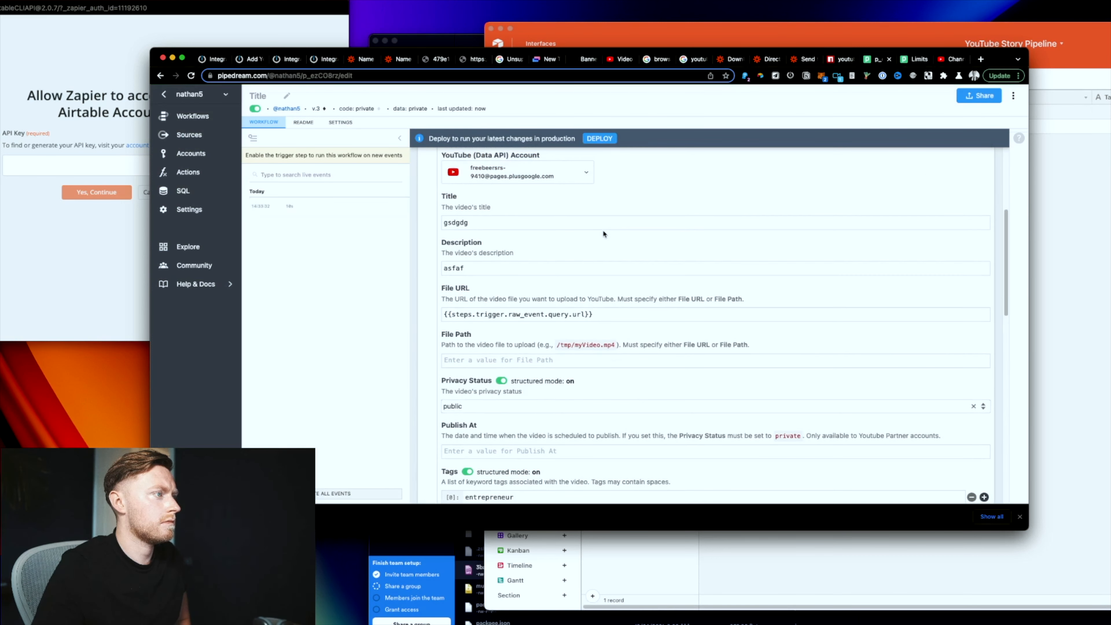
scroll(595, 268, down, 5)
scroll(595, 241, up, 3)
click(599, 138)
scroll(604, 306, up, 4)
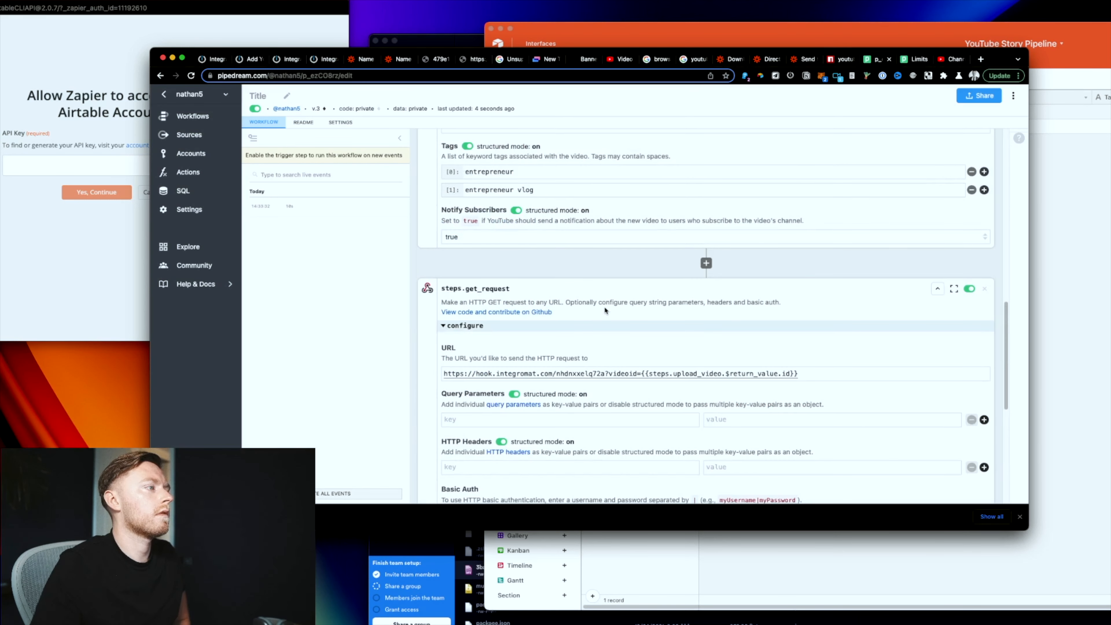
scroll(594, 312, down, 3)
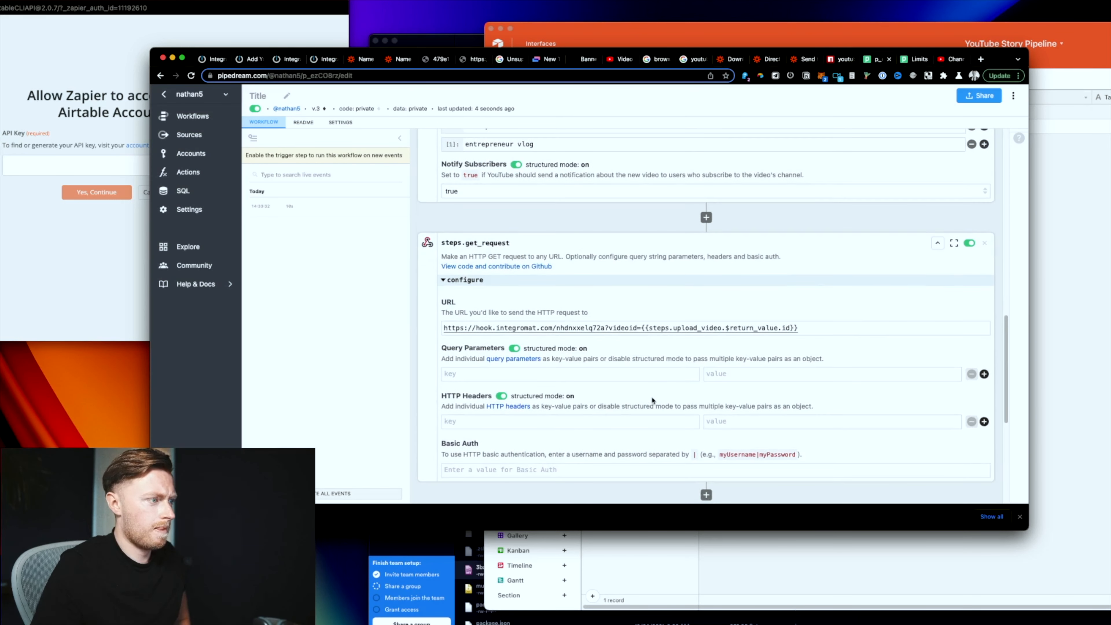
click(827, 329)
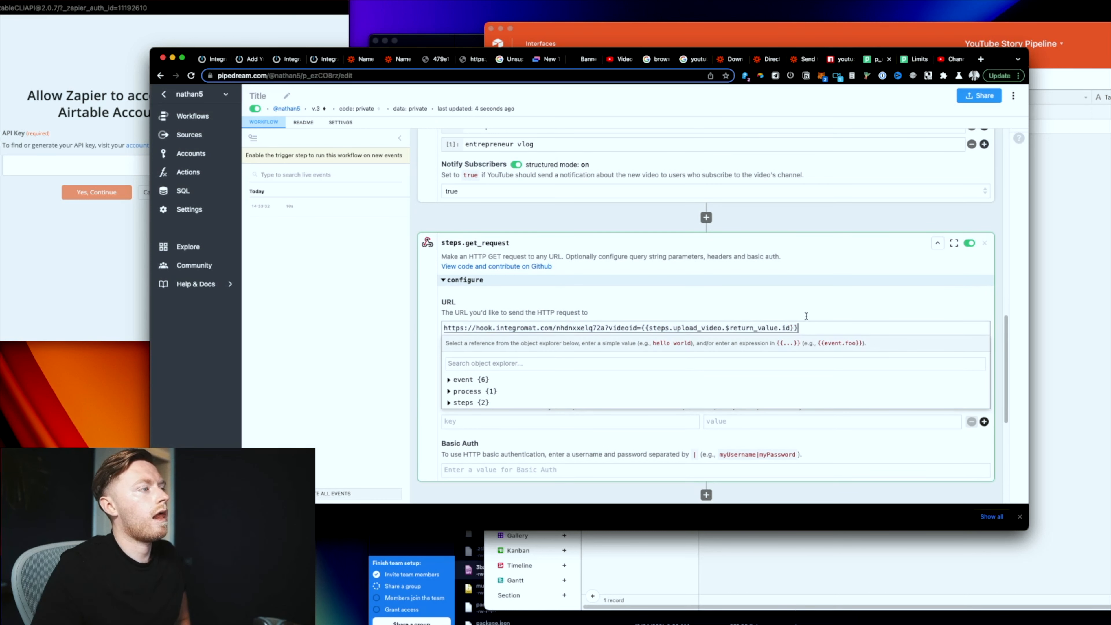
scroll(558, 220, up, 8)
scroll(558, 223, up, 1)
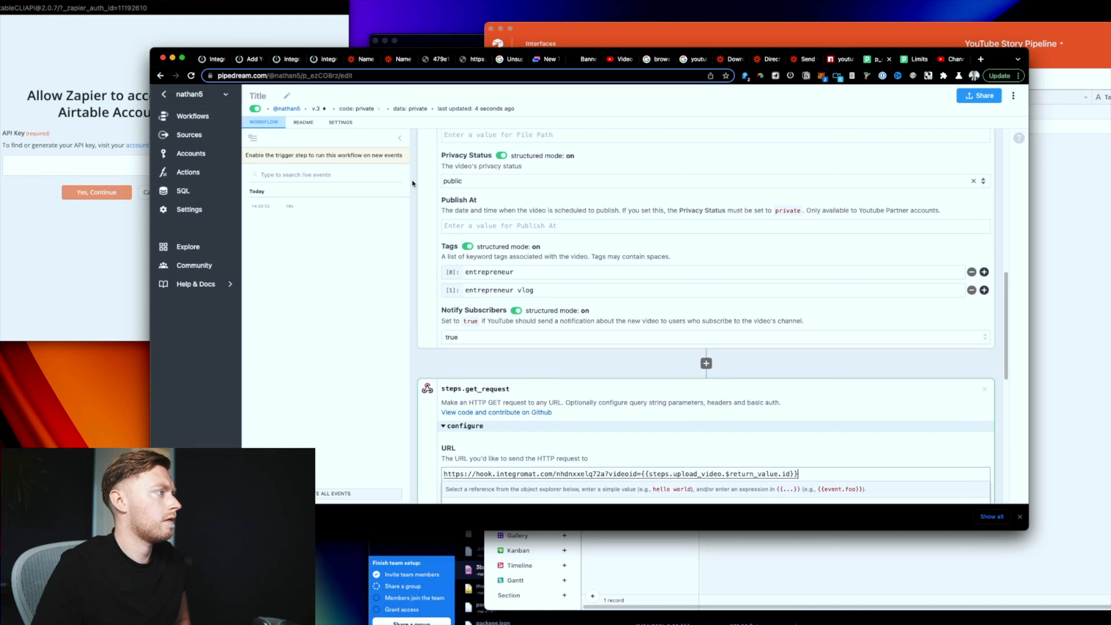
scroll(622, 260, up, 10)
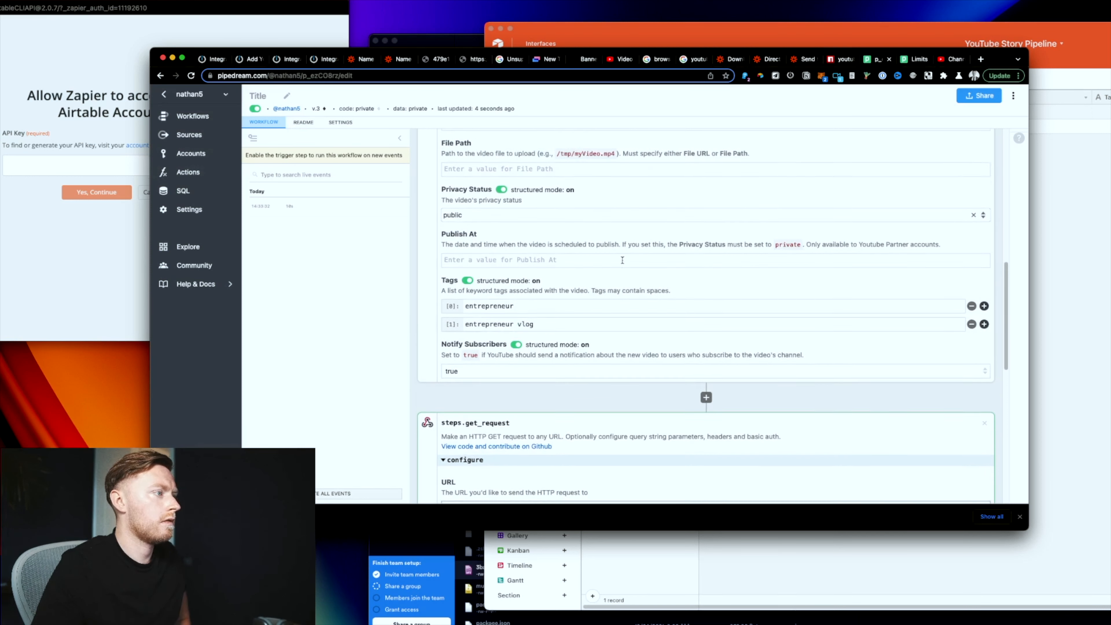
scroll(622, 259, up, 2)
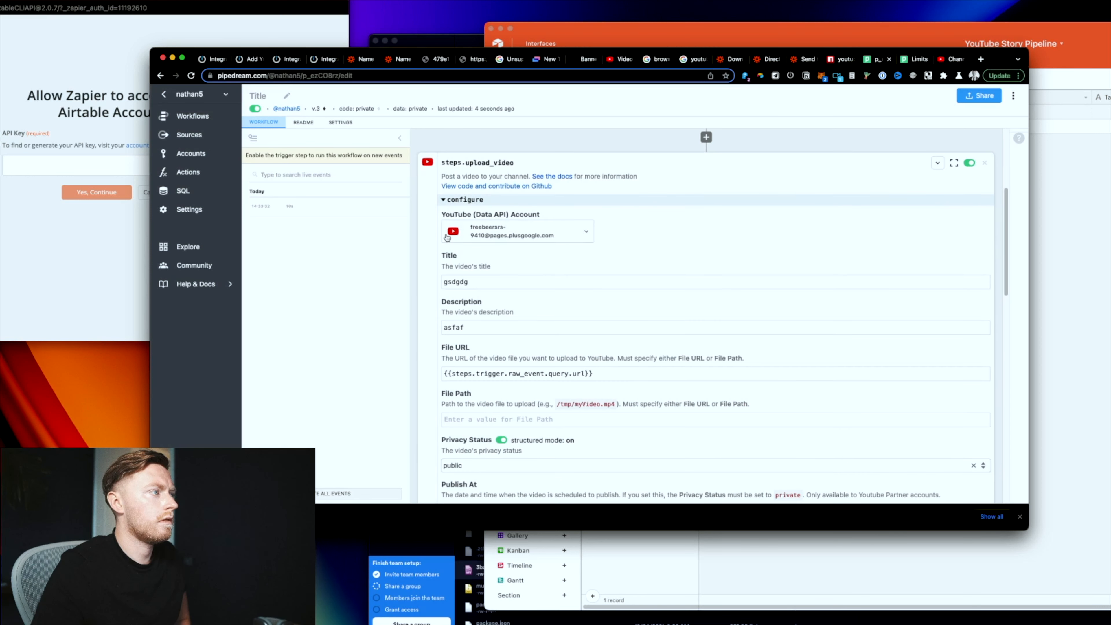
scroll(796, 177, up, 10)
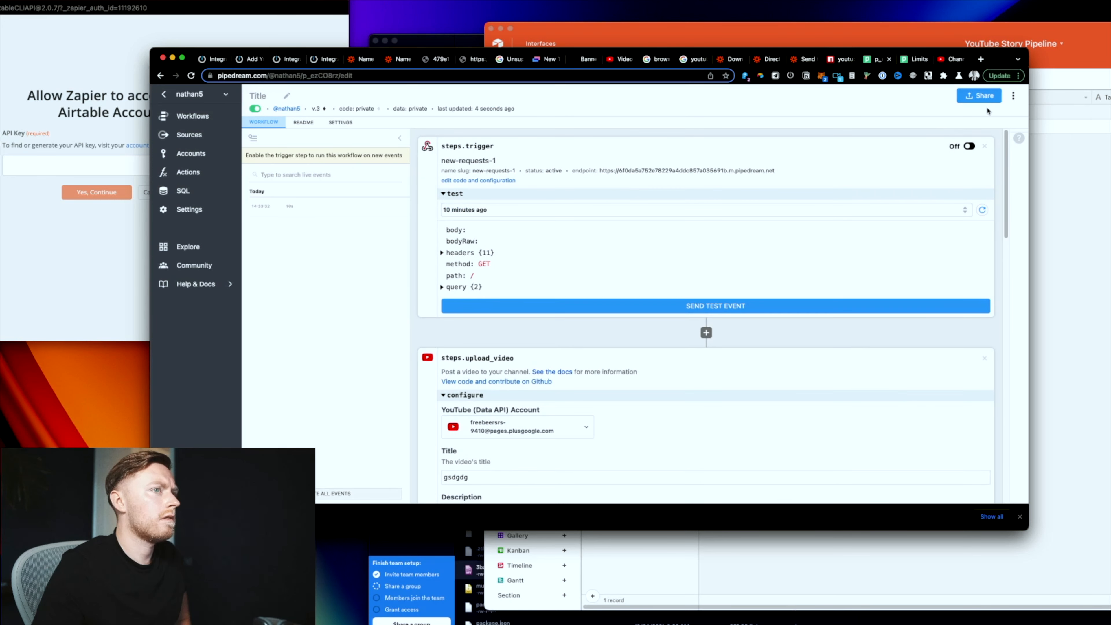
Step: Turn the trigger on and select the upload_video id in the 14:33:32 event's results
click(970, 147)
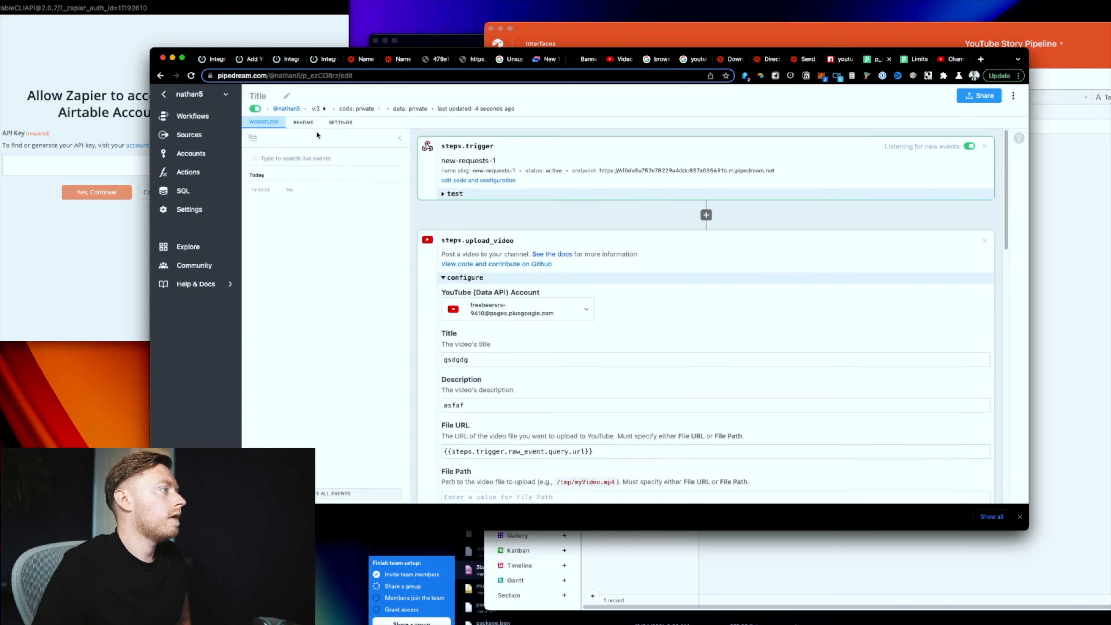
click(283, 194)
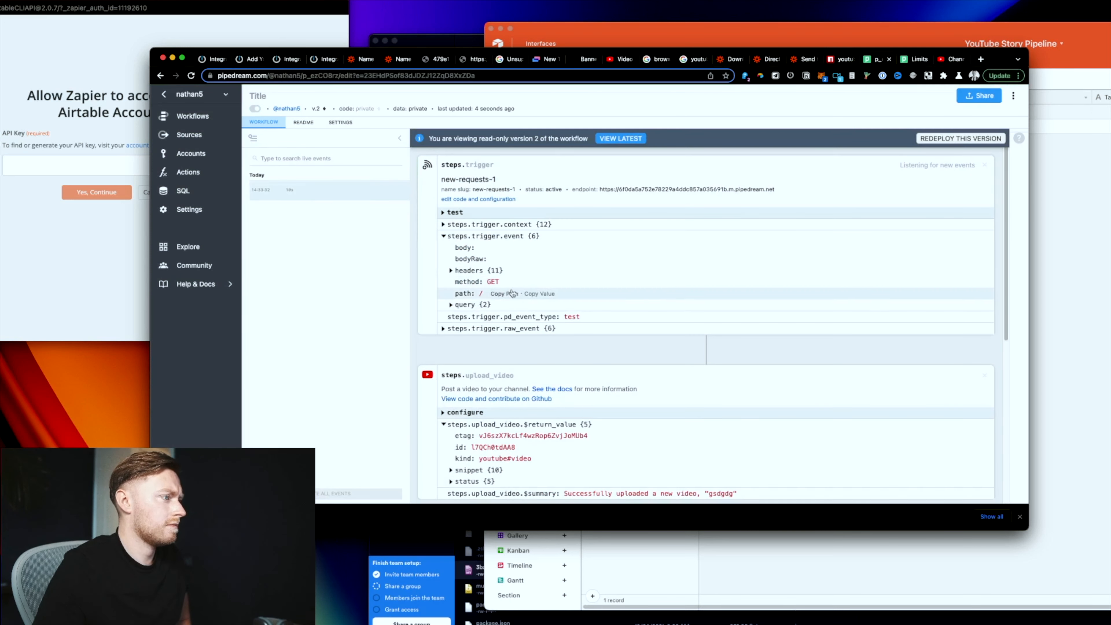
scroll(506, 409, down, 1)
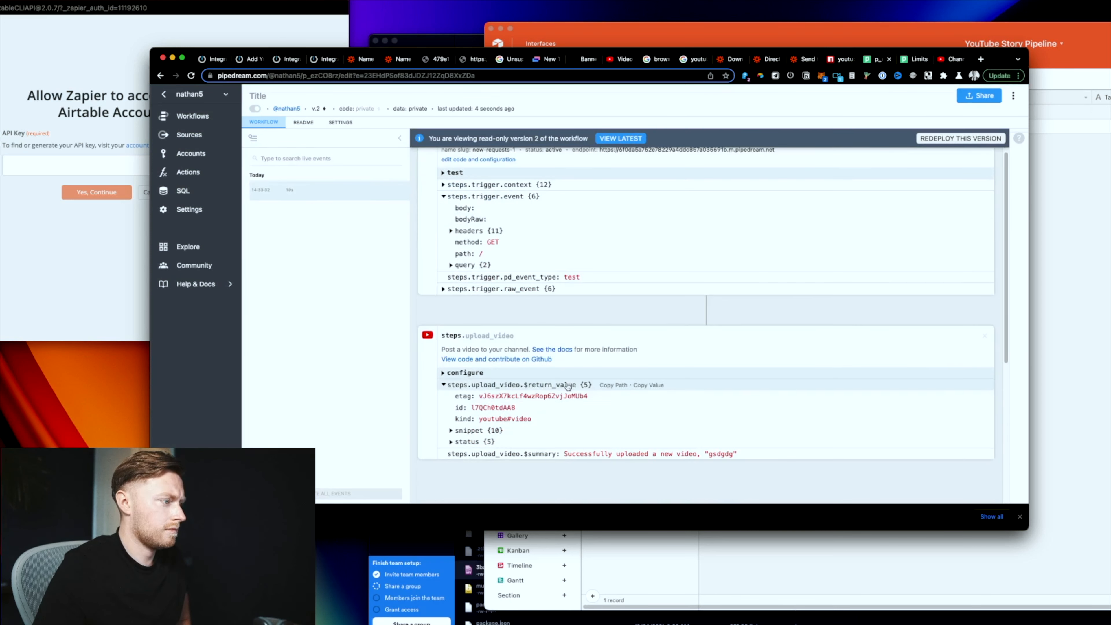
double_click(473, 407)
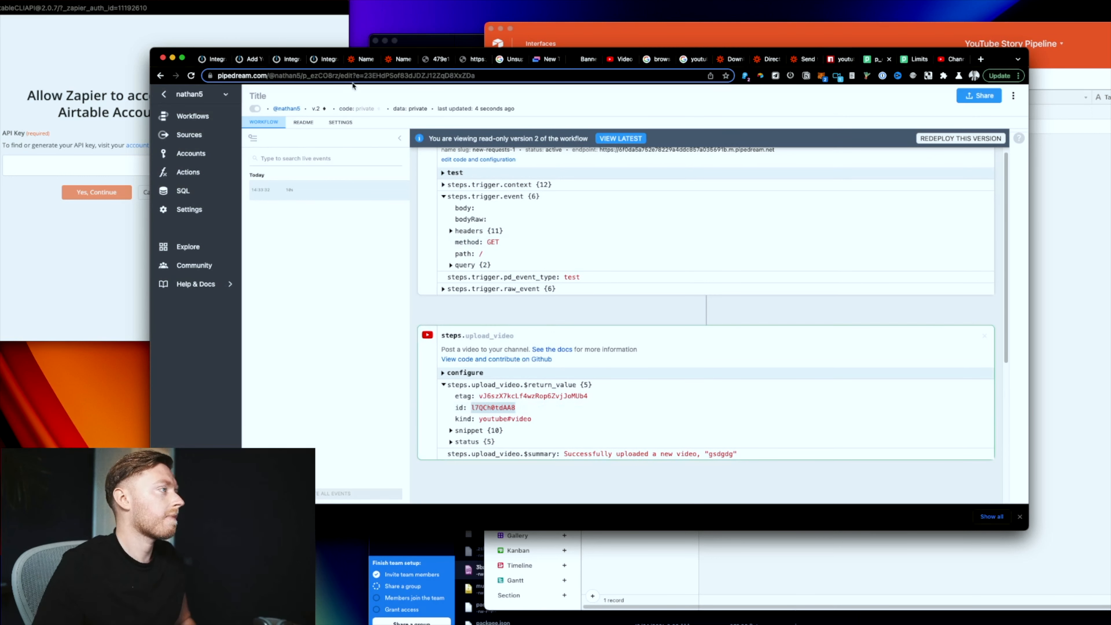
click(326, 60)
Step: In Add Youtube Thumbnail, set the Update a Record module's Table to Days
click(285, 62)
click(248, 60)
click(775, 286)
click(774, 325)
click(774, 325)
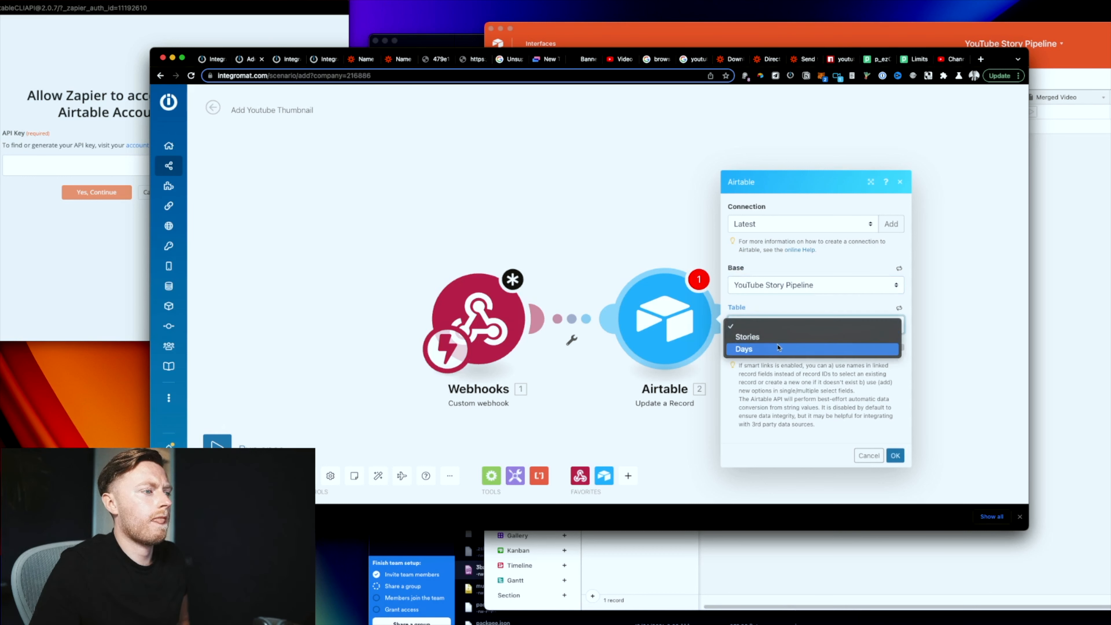
click(779, 349)
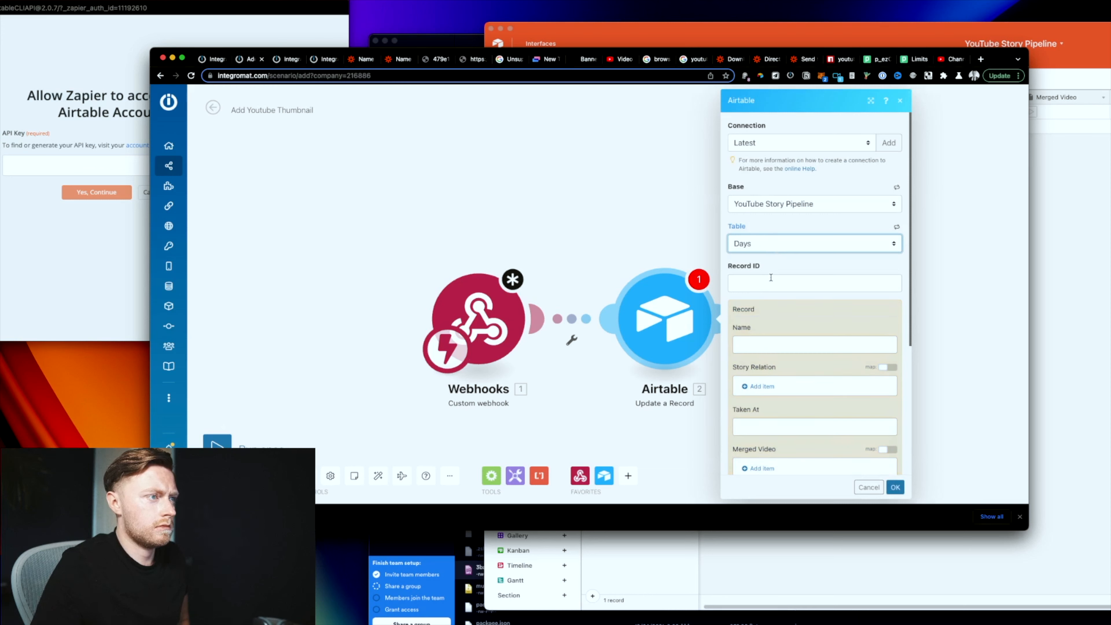
scroll(771, 278, down, 5)
Step: Open the Webhooks–Airtable link options, enter 'asfasf' as Record ID, and confirm with OK
right_click(652, 335)
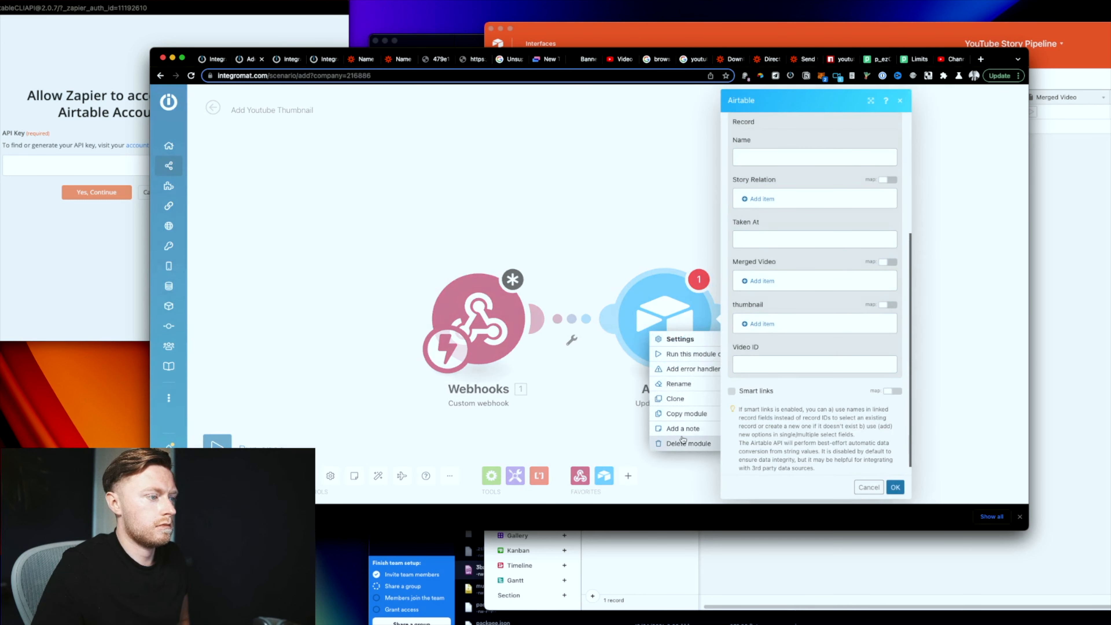
click(574, 316)
click(578, 293)
right_click(575, 318)
drag(618, 370, 869, 415)
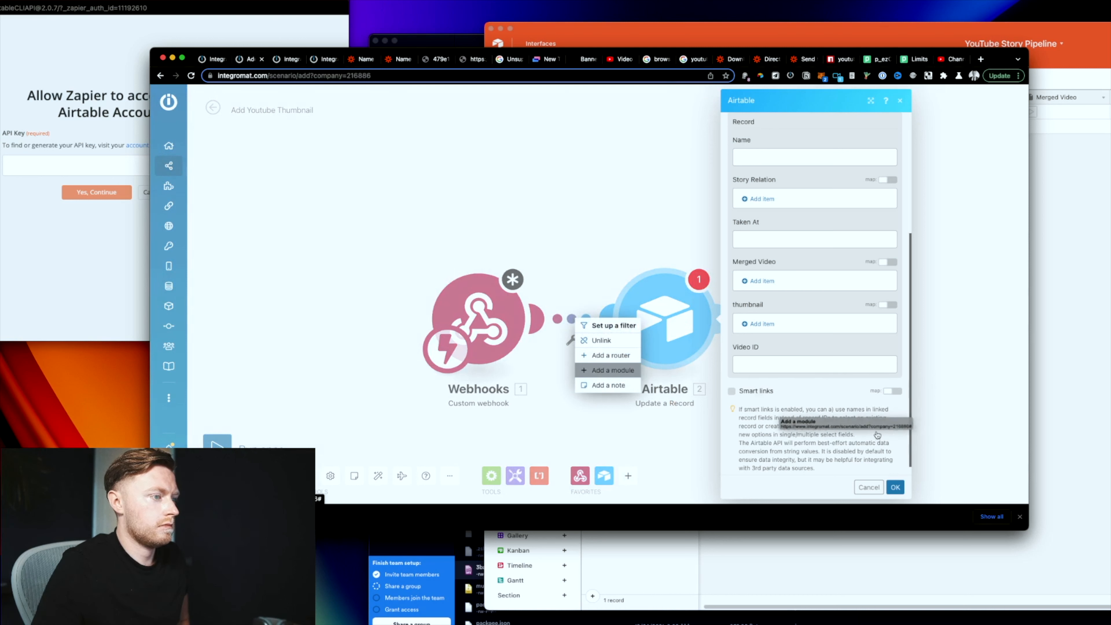
scroll(845, 233, up, 5)
click(791, 284)
text(asfasf)
click(896, 488)
click(566, 315)
Step: Insert an Airtable Search Records module after Webhooks using the YouTube Story Pipeline base
right_click(566, 315)
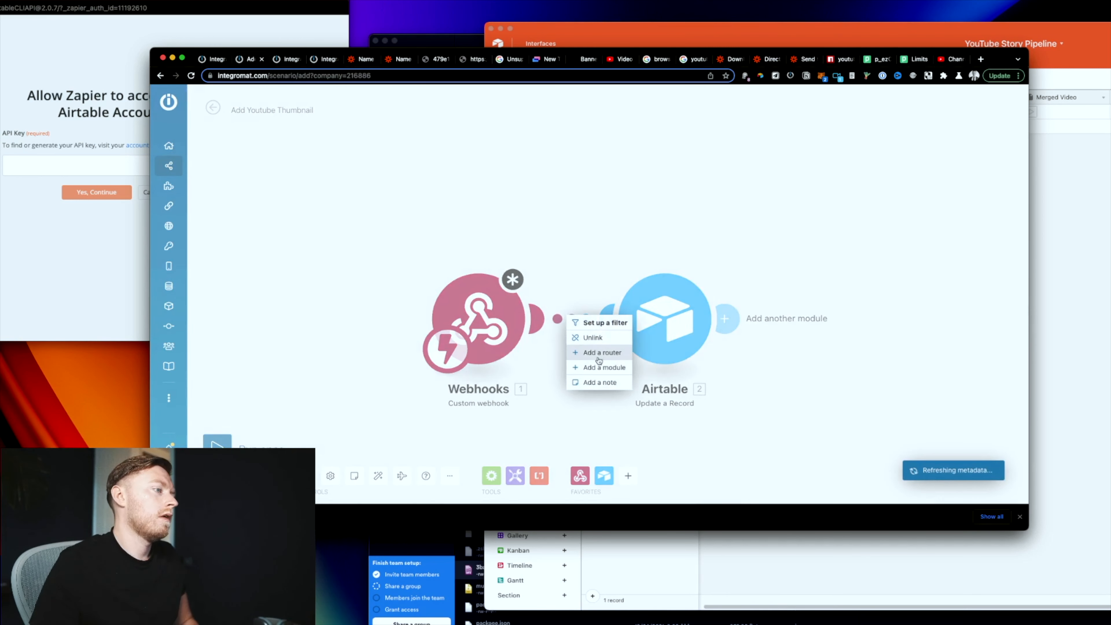
click(599, 367)
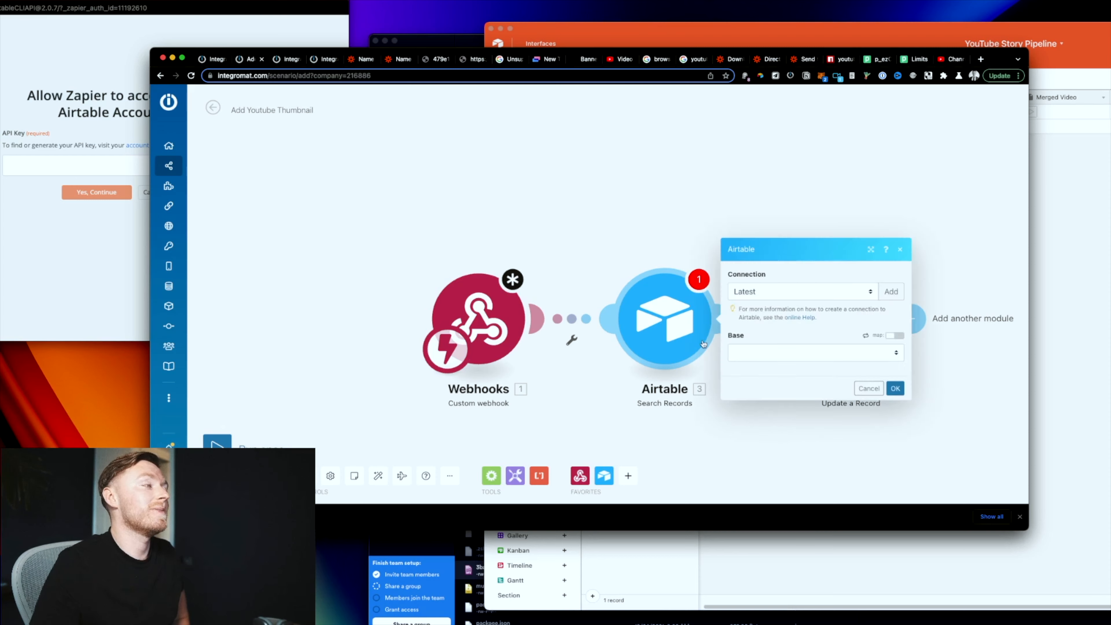
click(748, 352)
scroll(825, 443, down, 5)
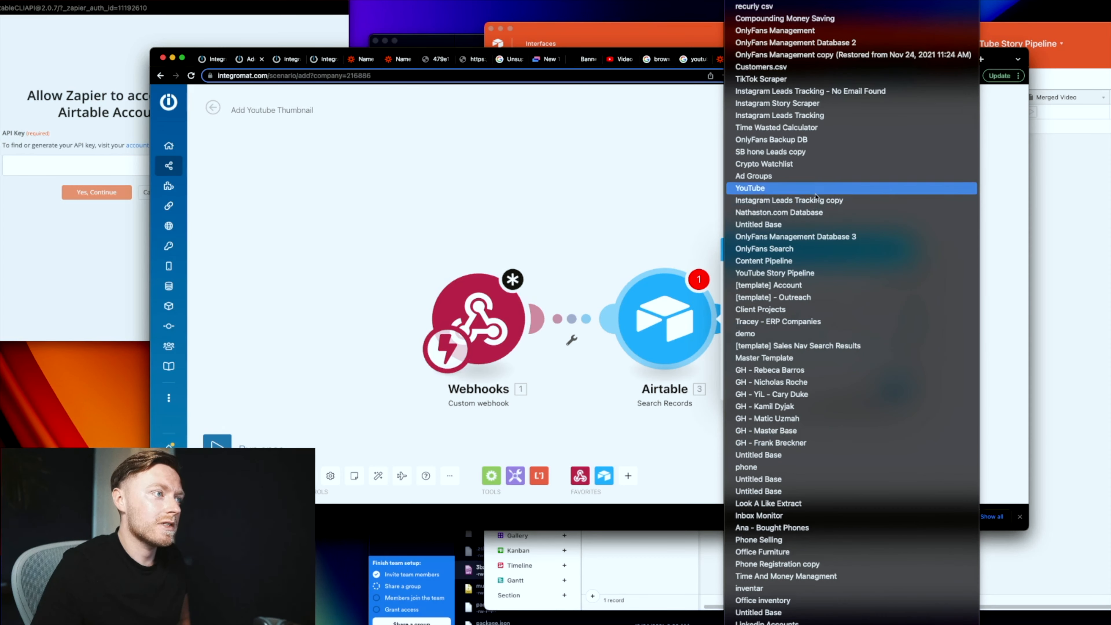
click(803, 274)
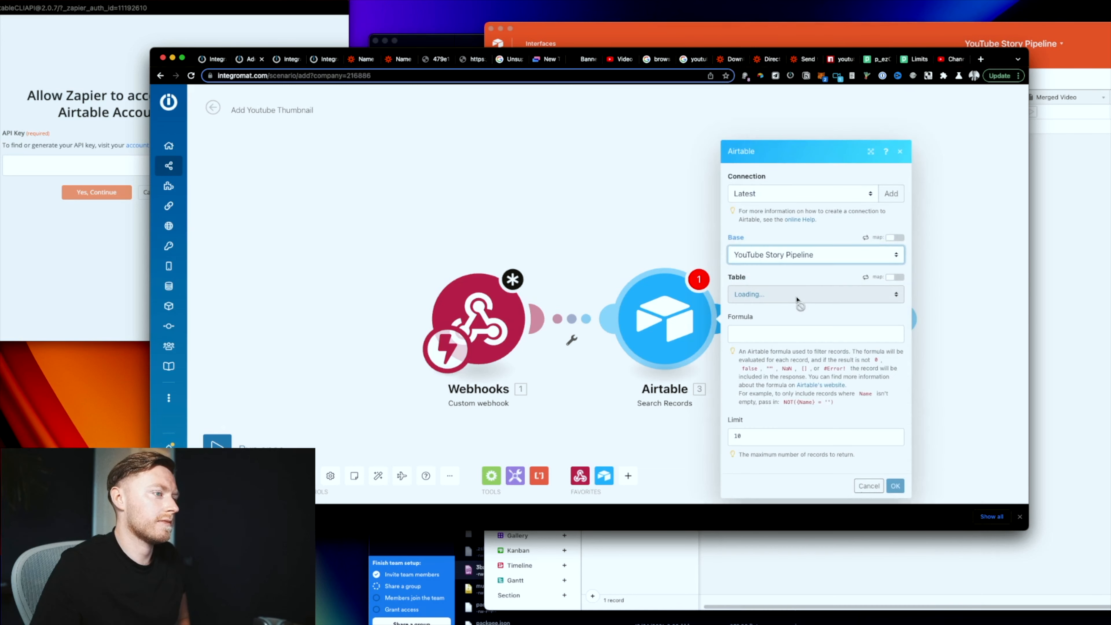
Step: Point the search at the Days table's Crated Time is Today view with limit 1
click(765, 431)
key(BackSpace)
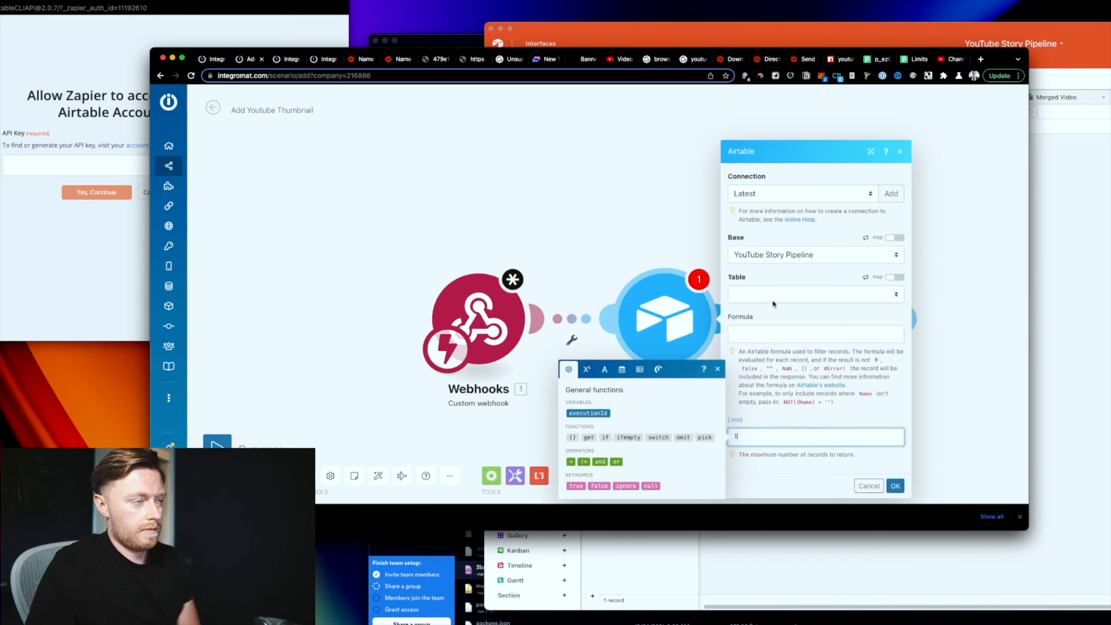
click(773, 302)
click(764, 319)
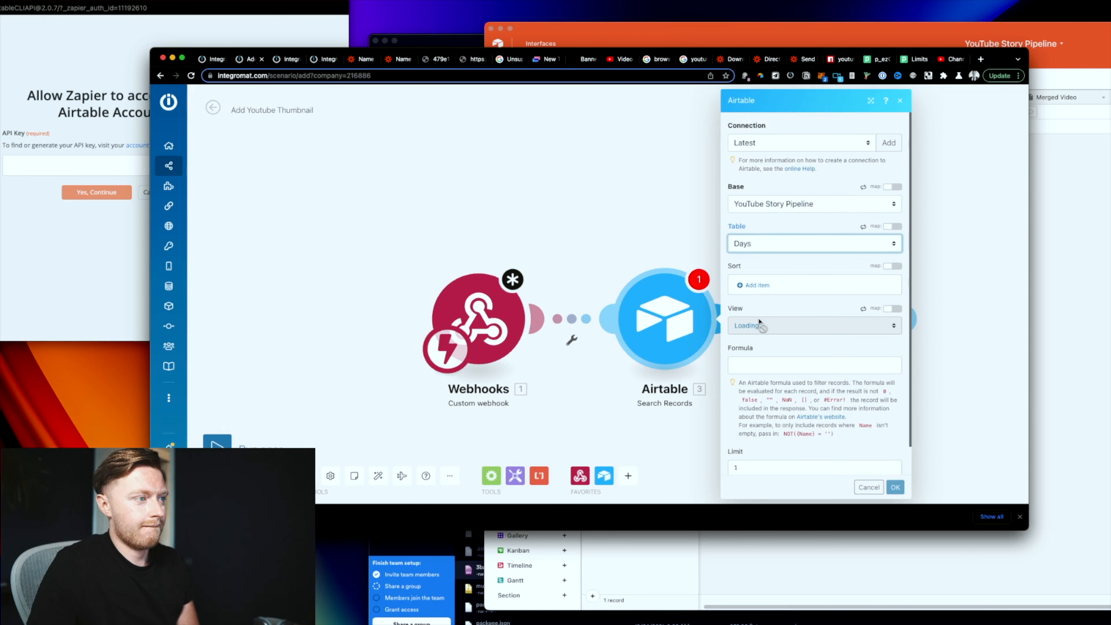
click(759, 327)
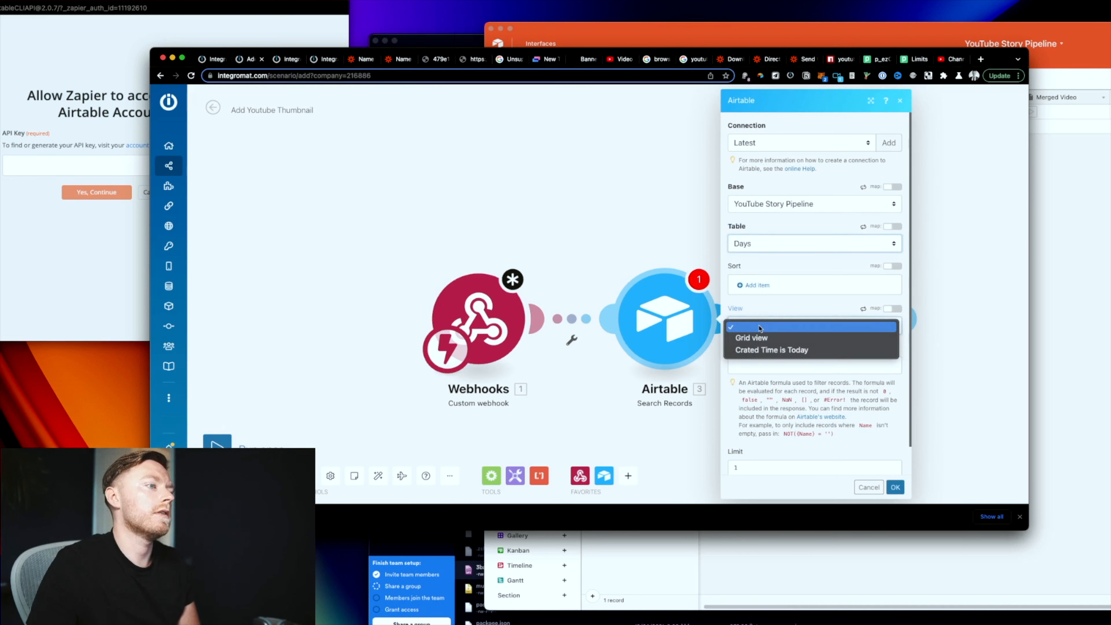
click(762, 350)
click(893, 485)
click(764, 333)
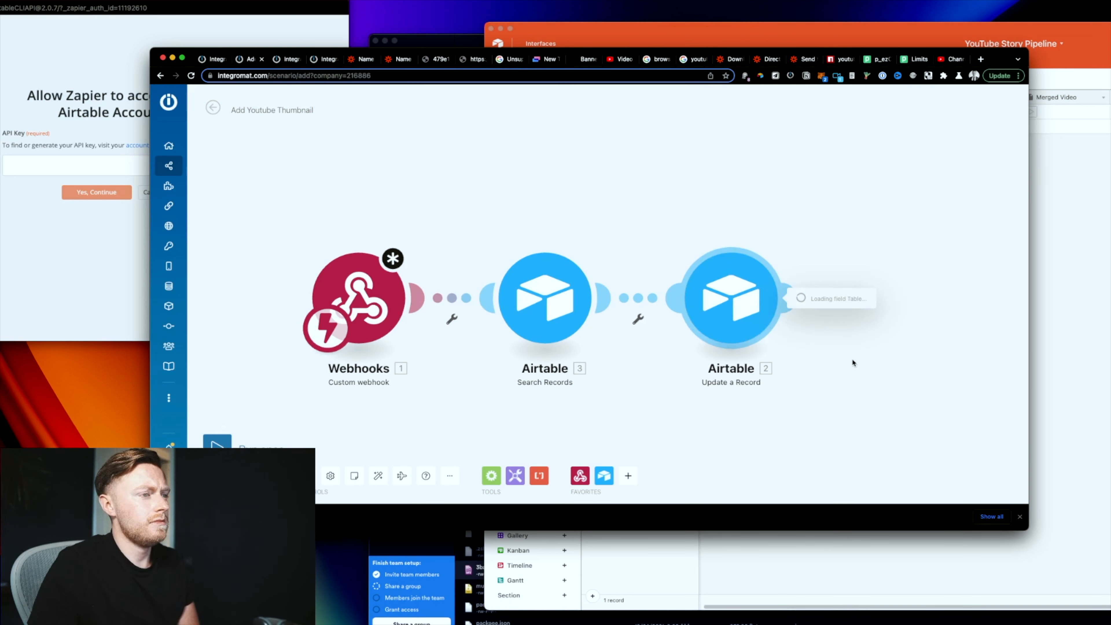
Step: Run the Add Youtube Thumbnail scenario once to test that Search Records returns one bundle
click(795, 260)
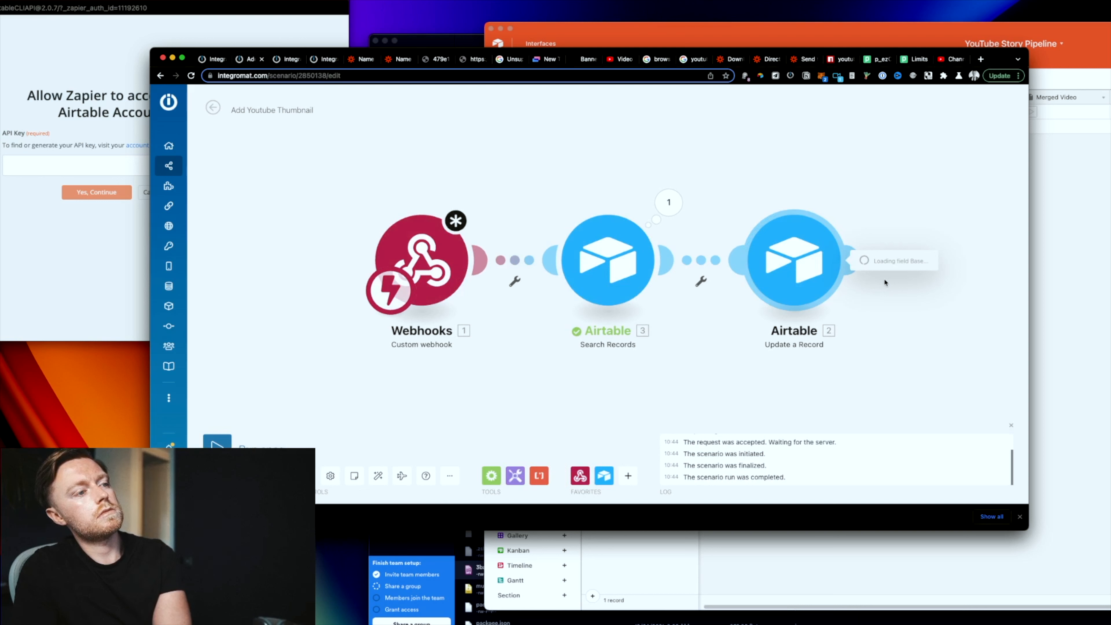
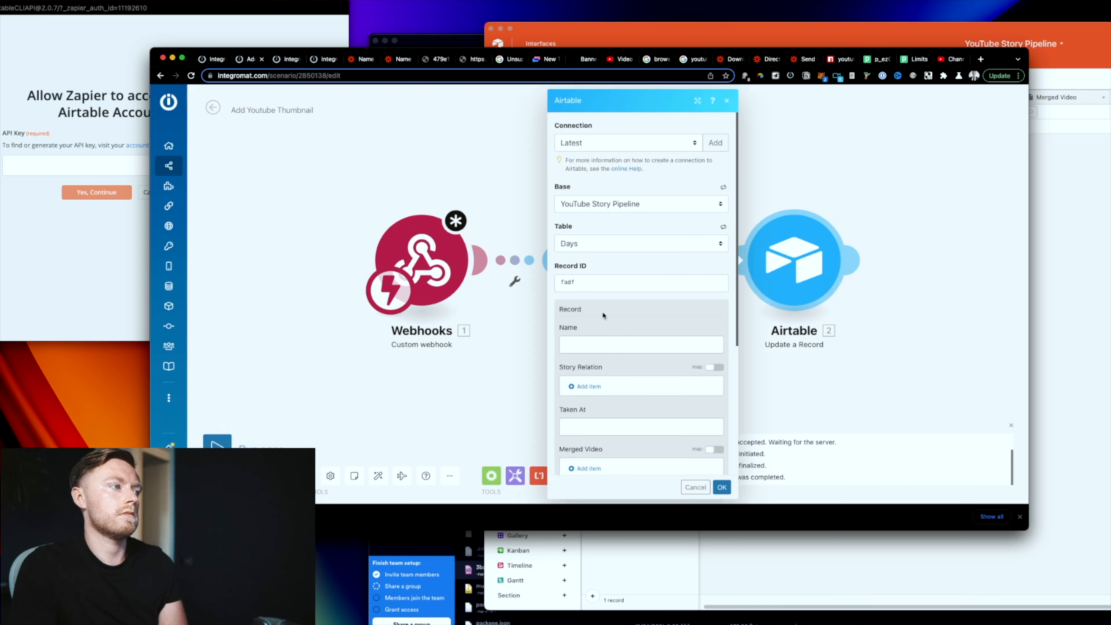
Step: Replace the placeholder Record ID with the found record's 3. ID and confirm the Airtable update
double_click(586, 281)
key(BackSpace)
click(746, 267)
click(722, 487)
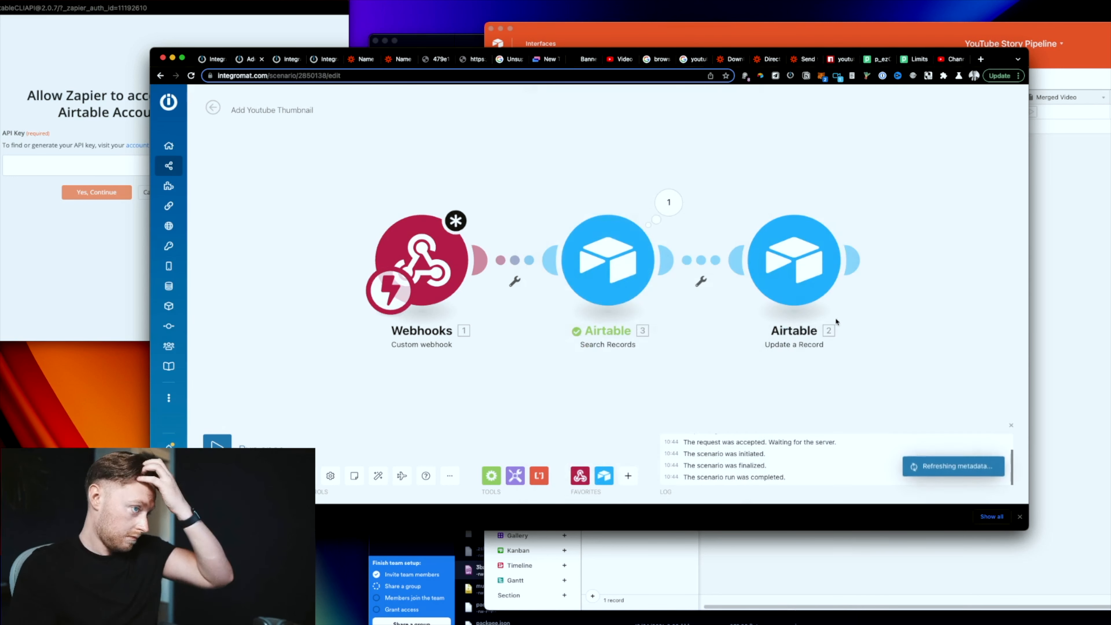
Step: Add a YouTube 'Upload a thumbnail' module after the record update, with Video ID mapped from Airtable
drag(835, 319, 634, 332)
click(639, 281)
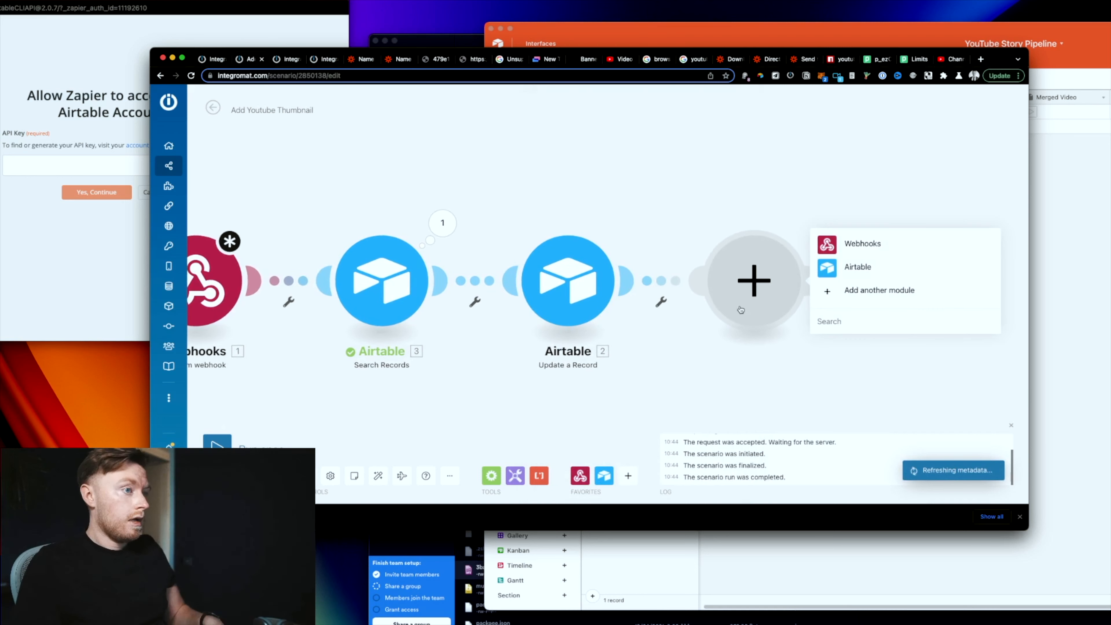
text(uo)
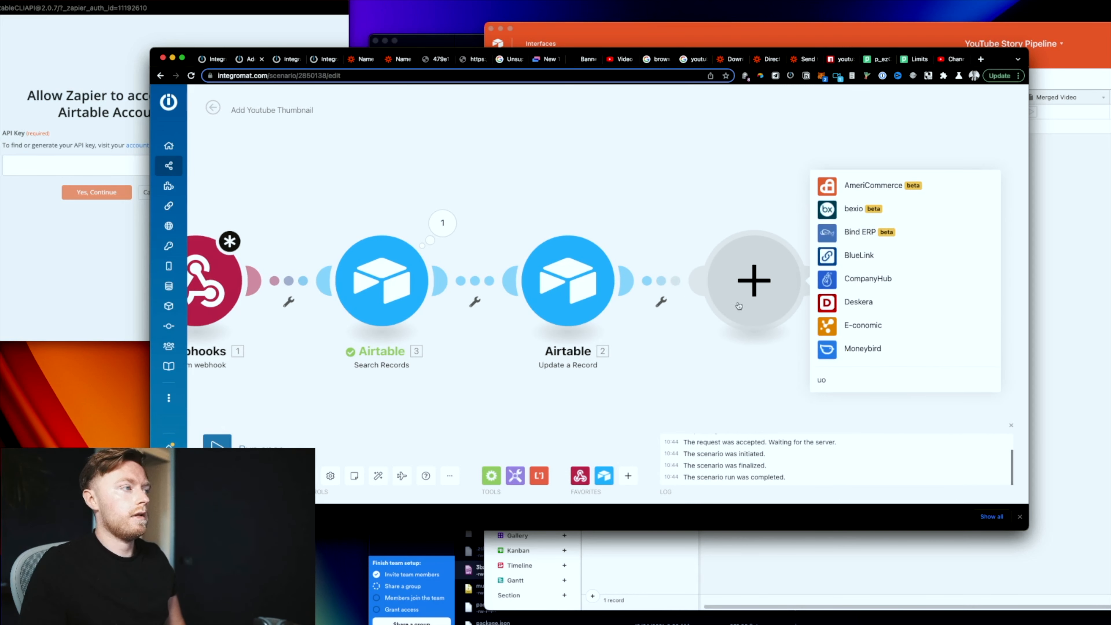
click(289, 59)
click(249, 58)
key(BackSpace)
key(BackSpace)
text(youtube)
click(612, 198)
click(613, 245)
click(629, 256)
click(745, 427)
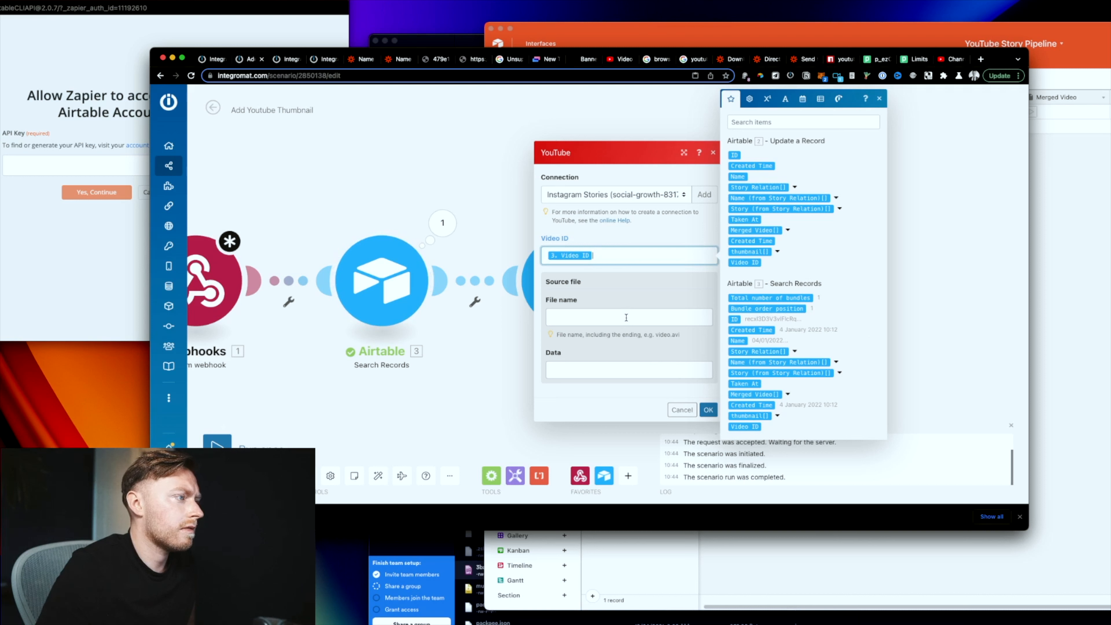
click(709, 410)
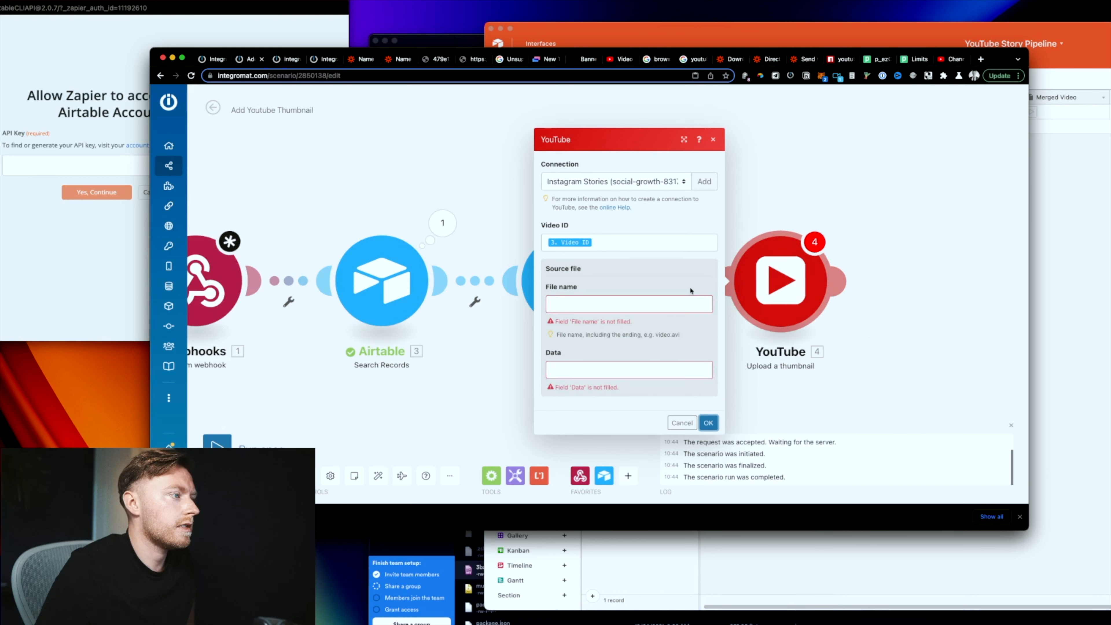
Step: Fill the file name and file data with placeholder text ('afsdf', 'adfasf') and close the YouTube settings
click(599, 306)
text(afsdf)
click(603, 368)
text(adfasf)
click(709, 414)
click(708, 410)
Step: Insert an HTTP 'Get a file' module before YouTube that fetches the record's thumbnail URL
click(696, 307)
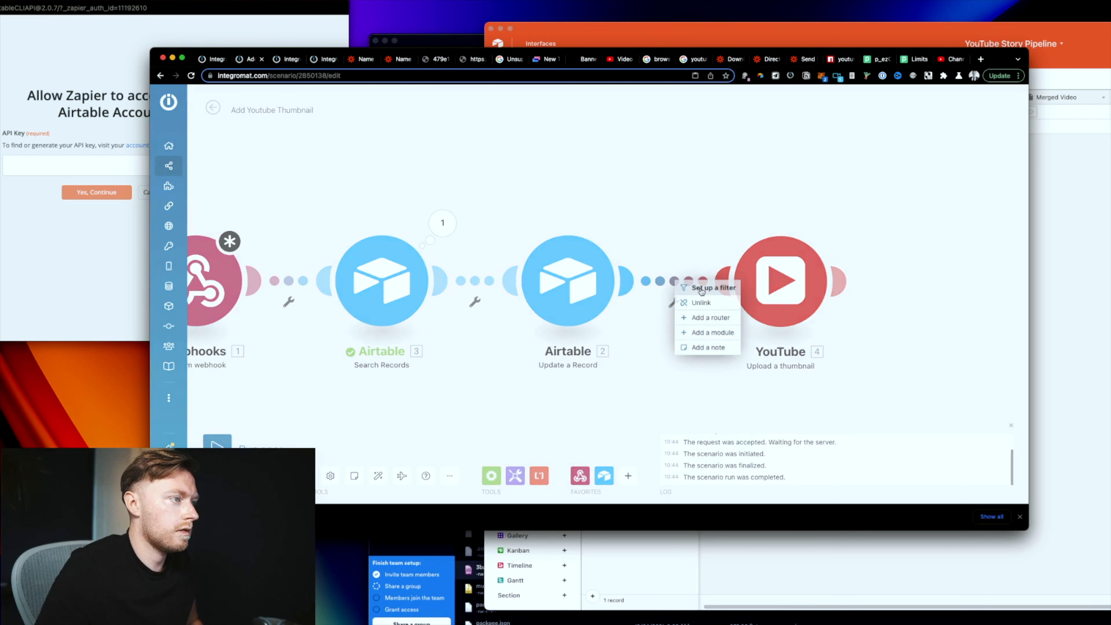
click(713, 335)
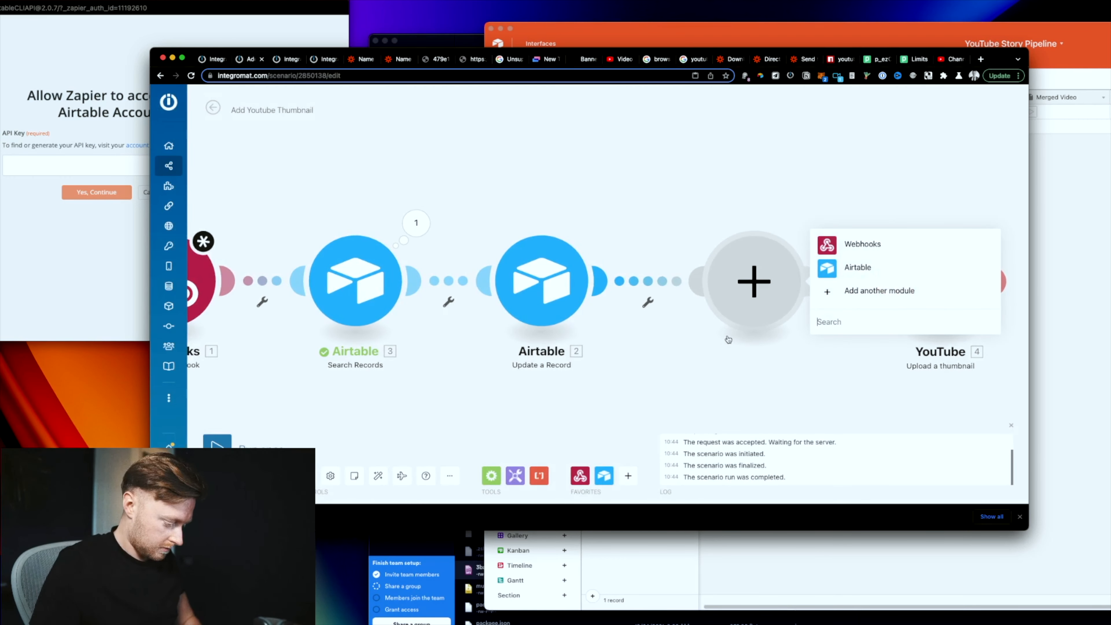
text(gttp)
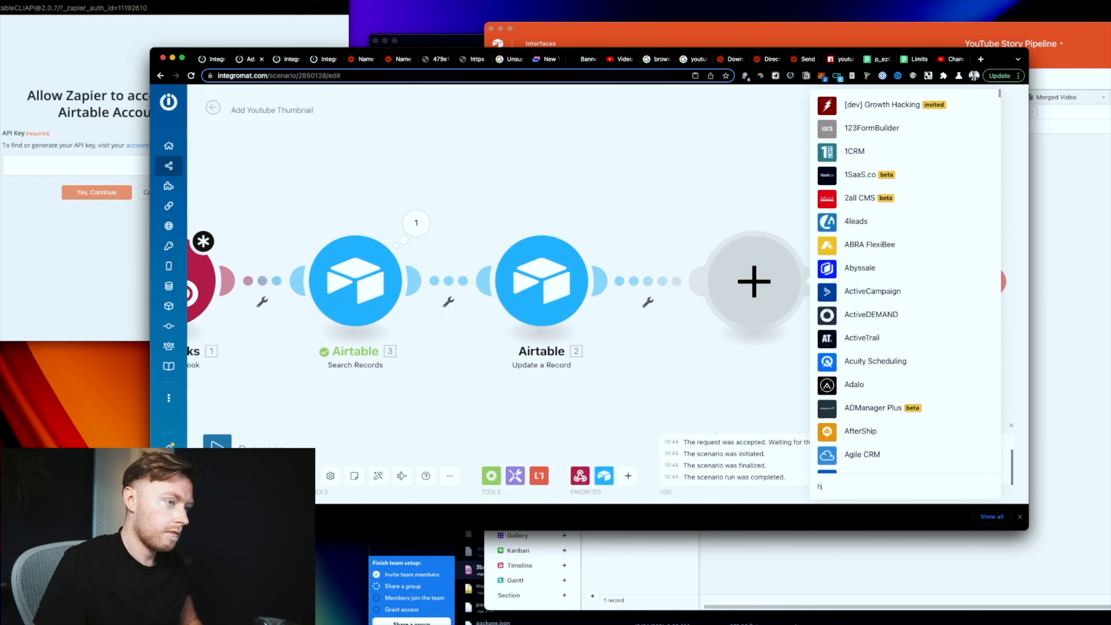
click(833, 243)
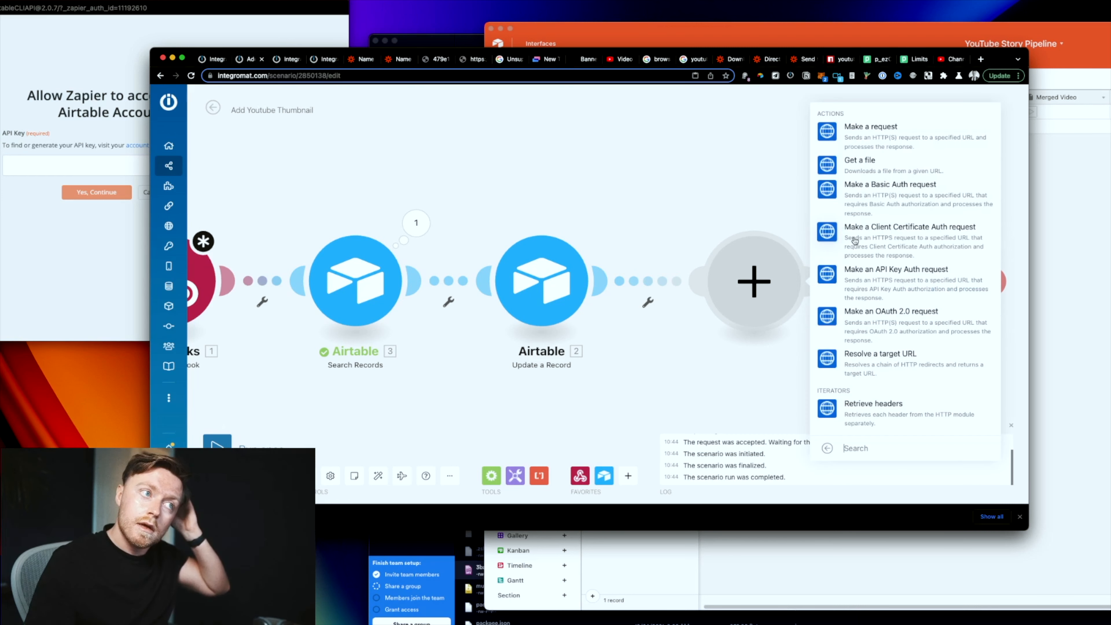
click(888, 175)
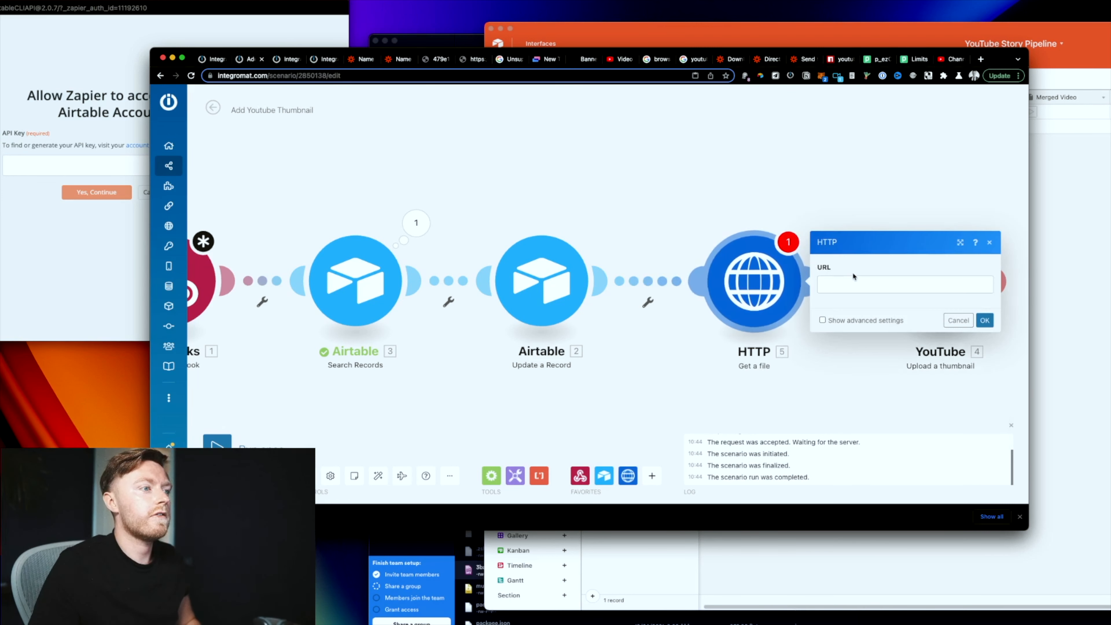
click(854, 276)
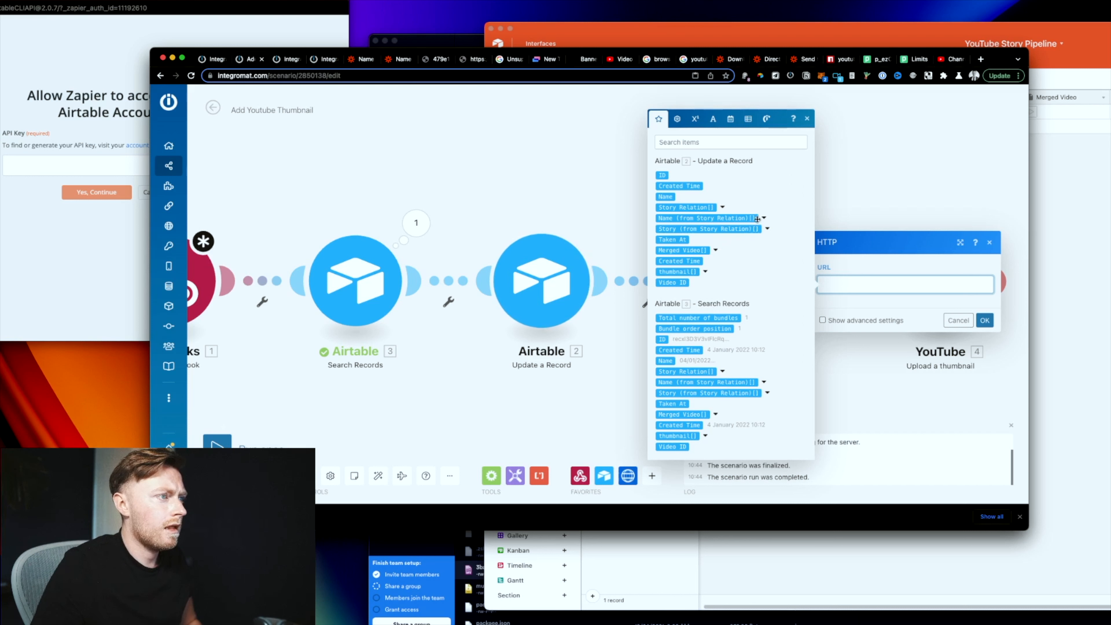
click(706, 271)
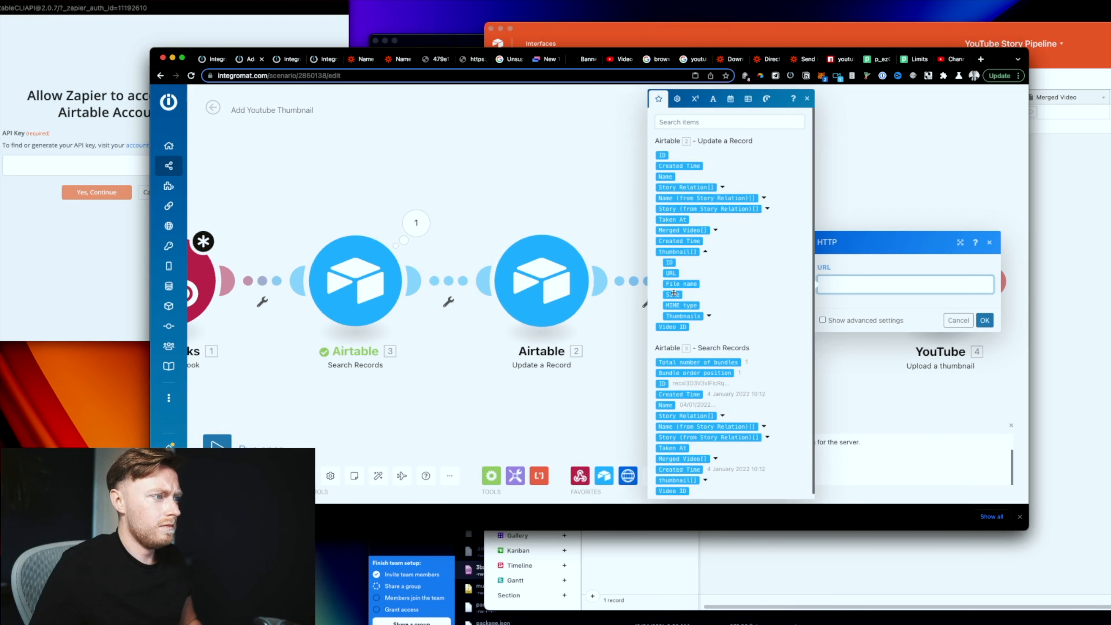
click(671, 272)
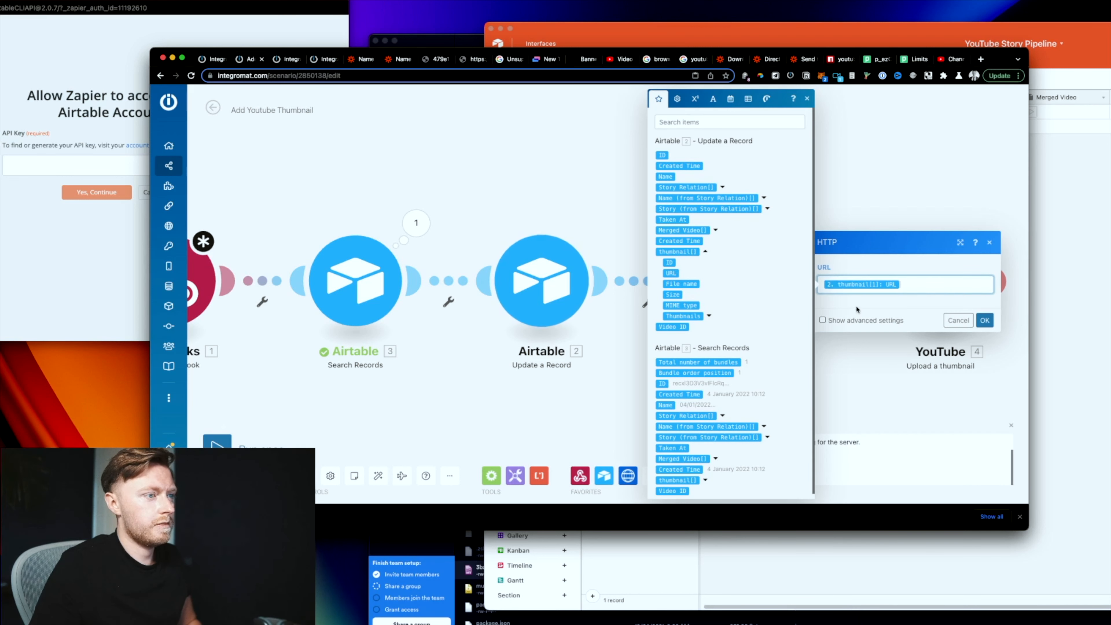
click(985, 320)
Step: Set the YouTube module's source file to 'HTTP - Get a file' and check the webhook trigger settings
click(963, 301)
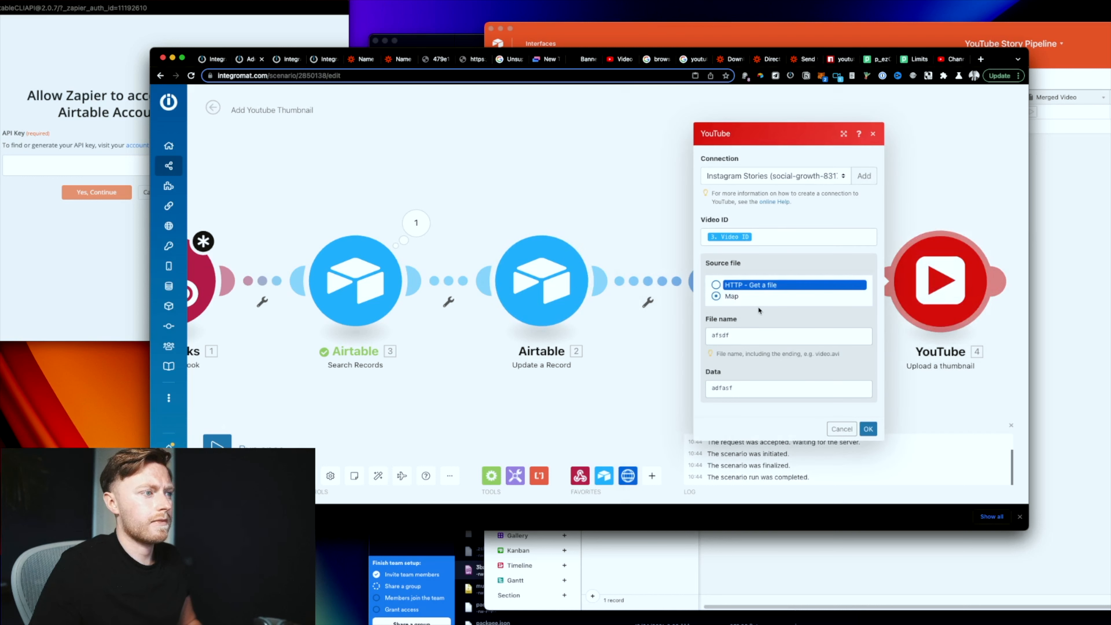
click(716, 284)
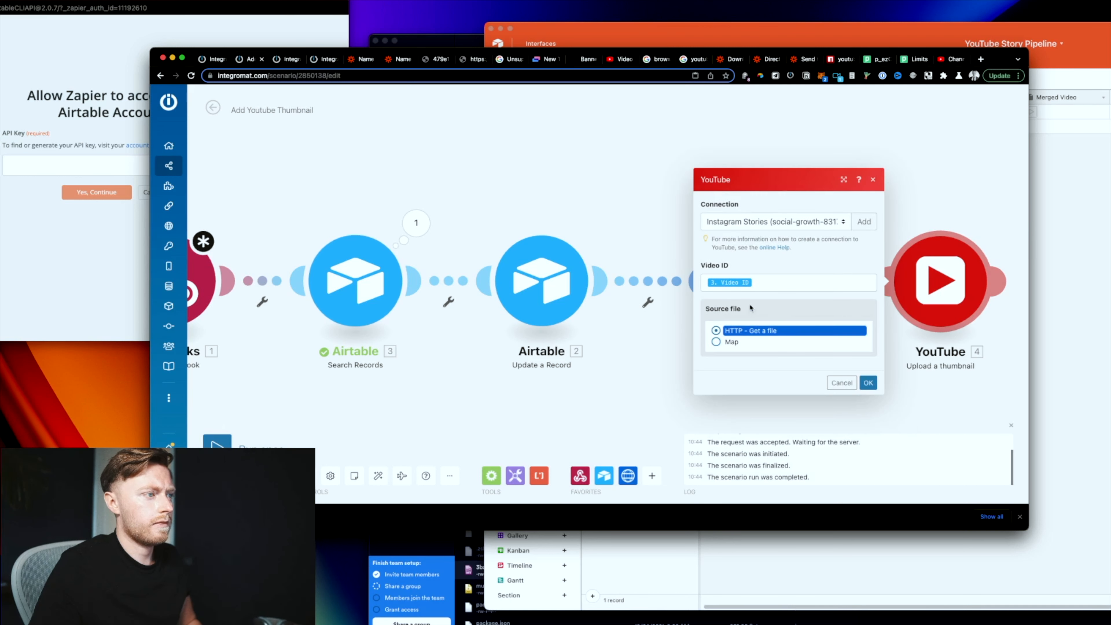
click(868, 383)
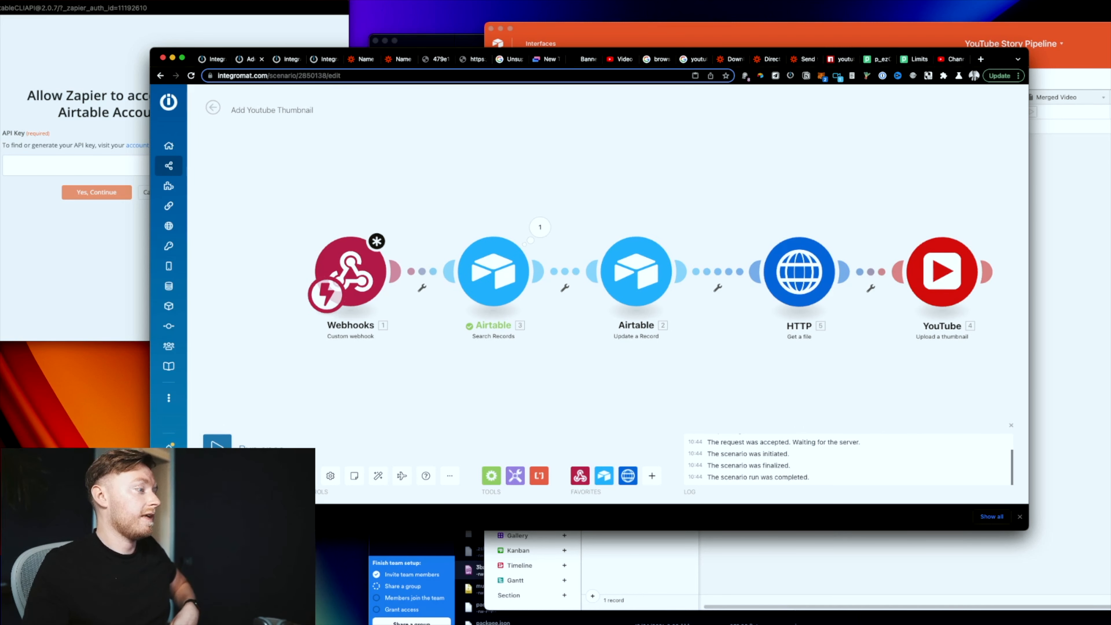
click(350, 273)
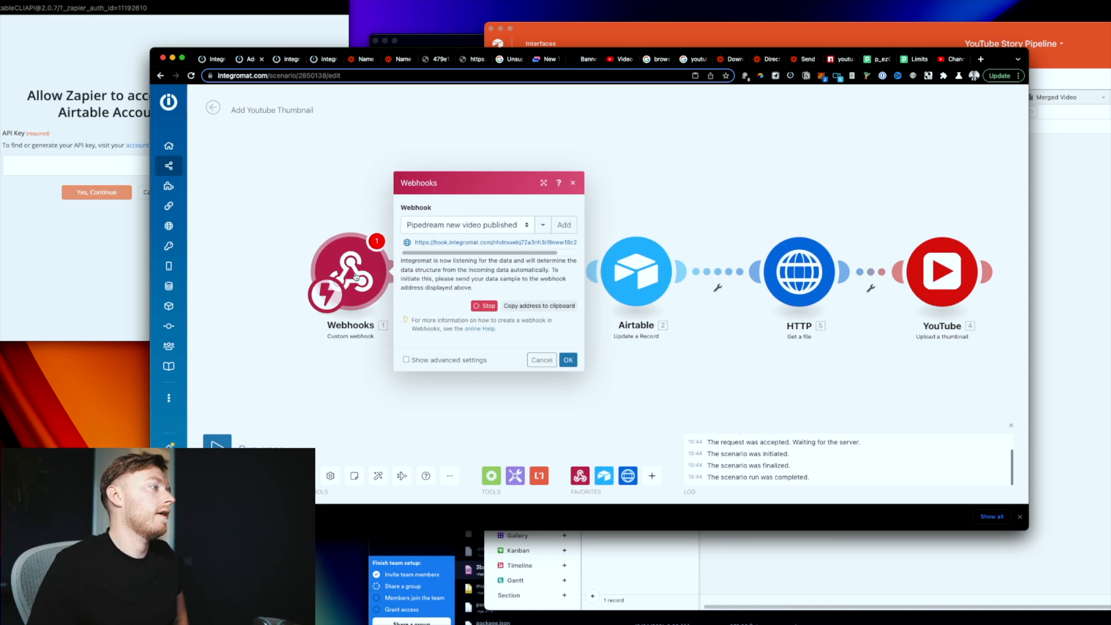
click(312, 226)
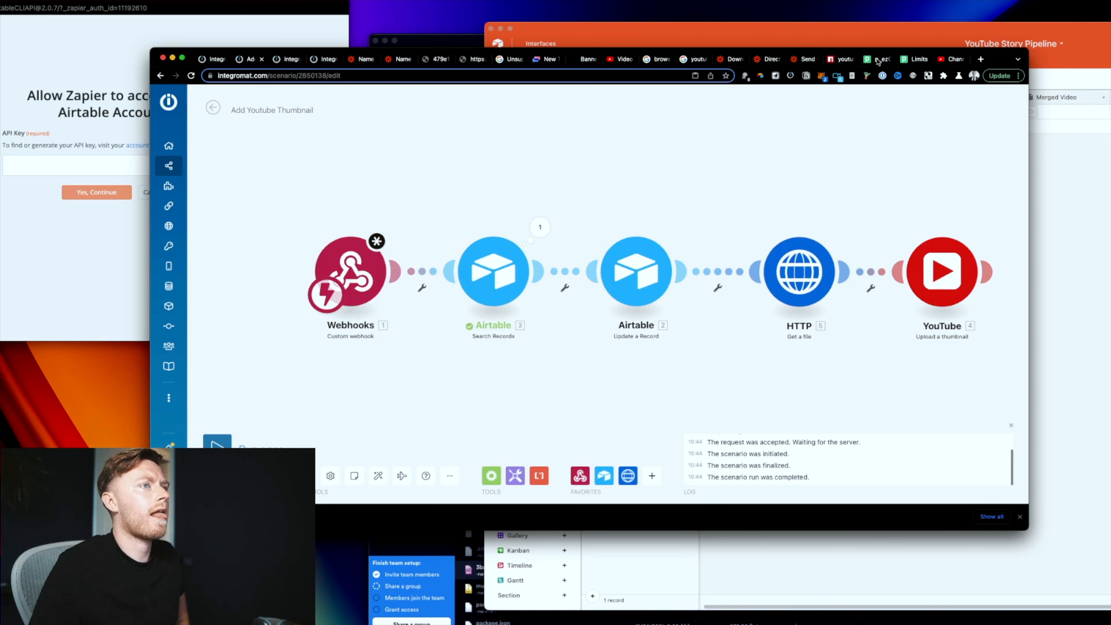
Step: Open the first Pipedream workflow and select the whole get_request URL
click(877, 59)
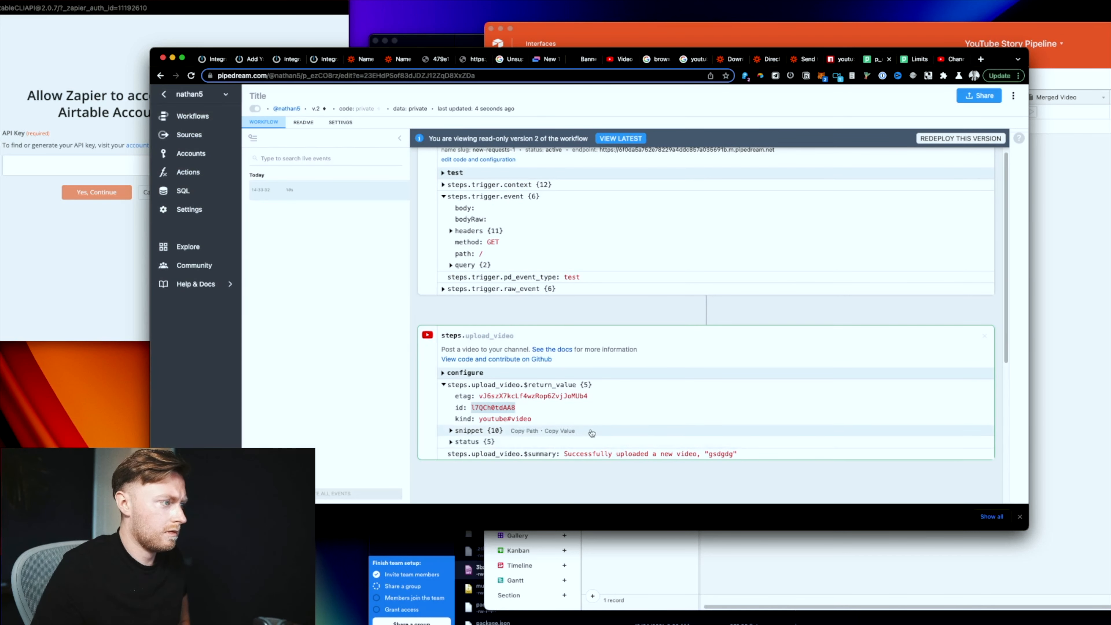
scroll(595, 435, down, 1)
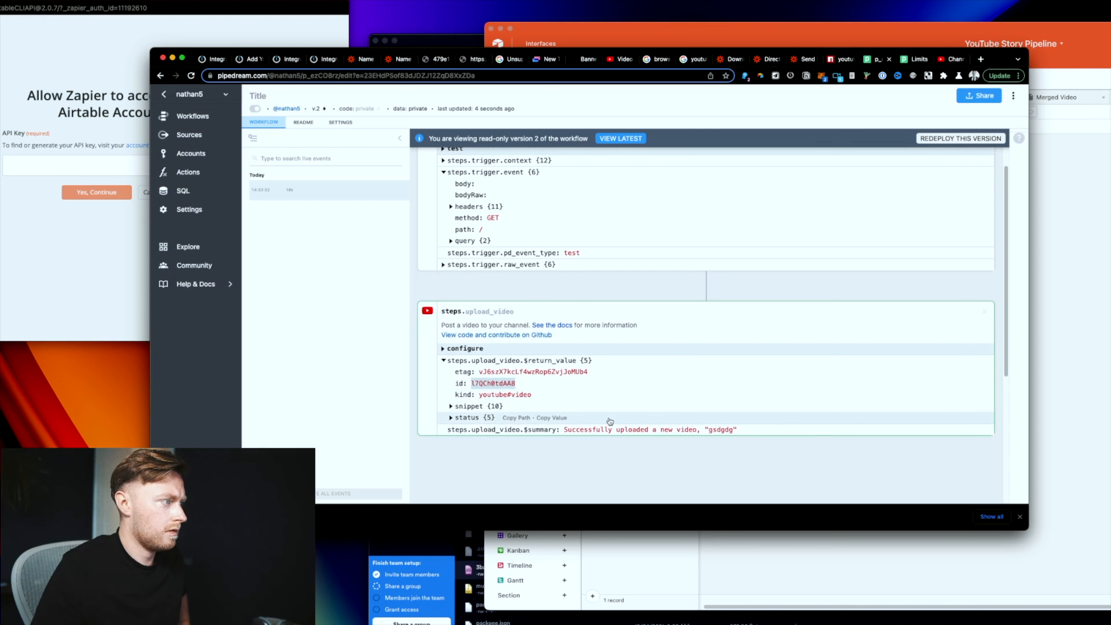
scroll(609, 421, up, 1)
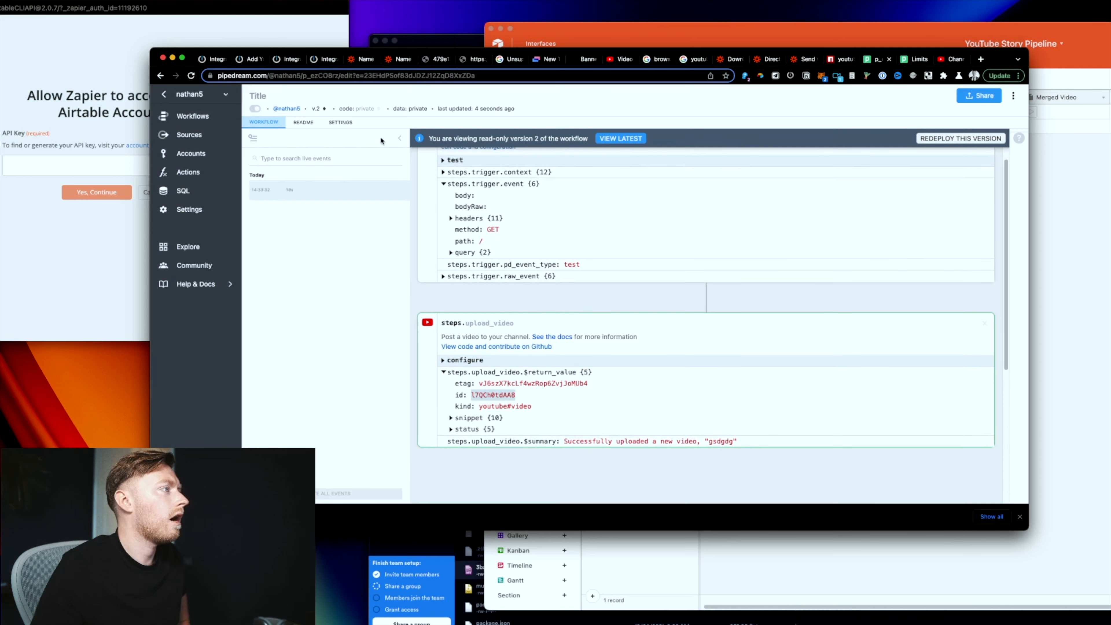
click(193, 116)
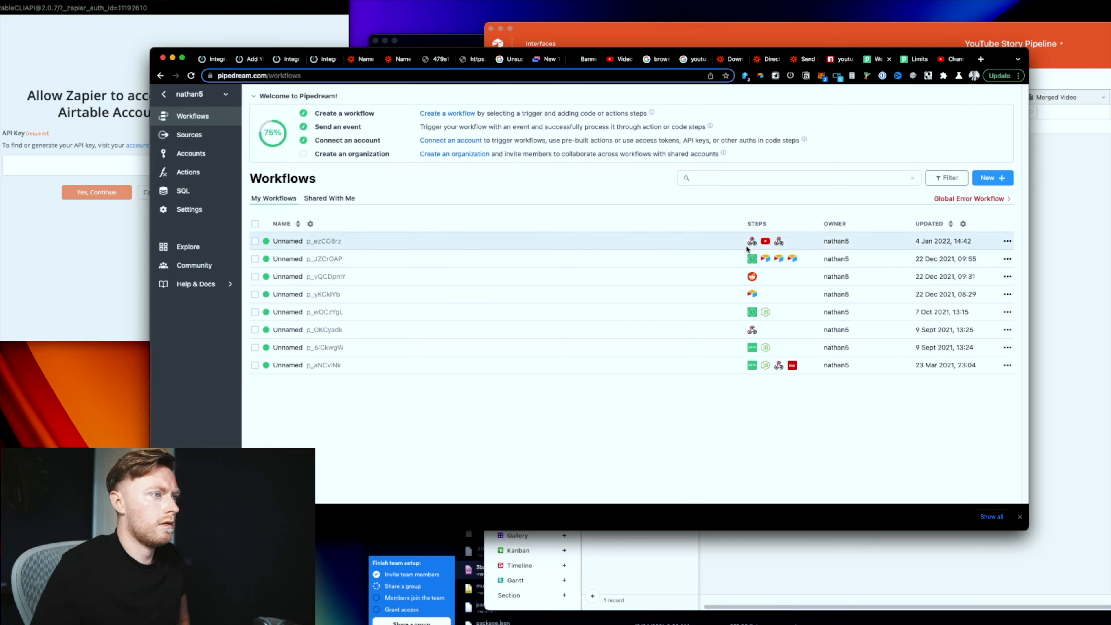
click(1007, 242)
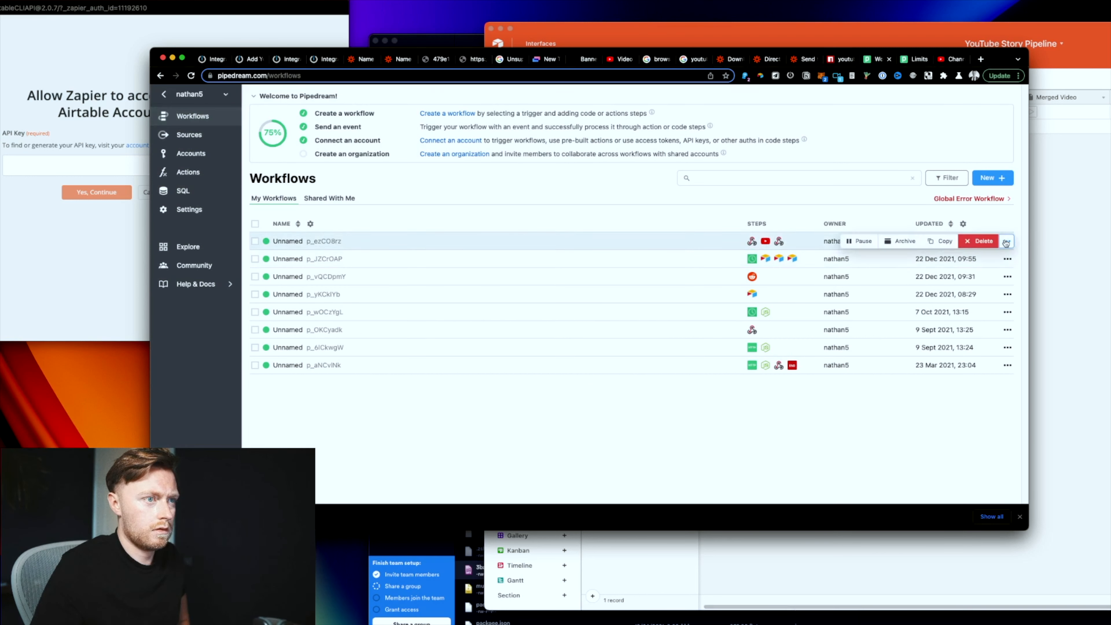
click(319, 241)
scroll(717, 303, down, 10)
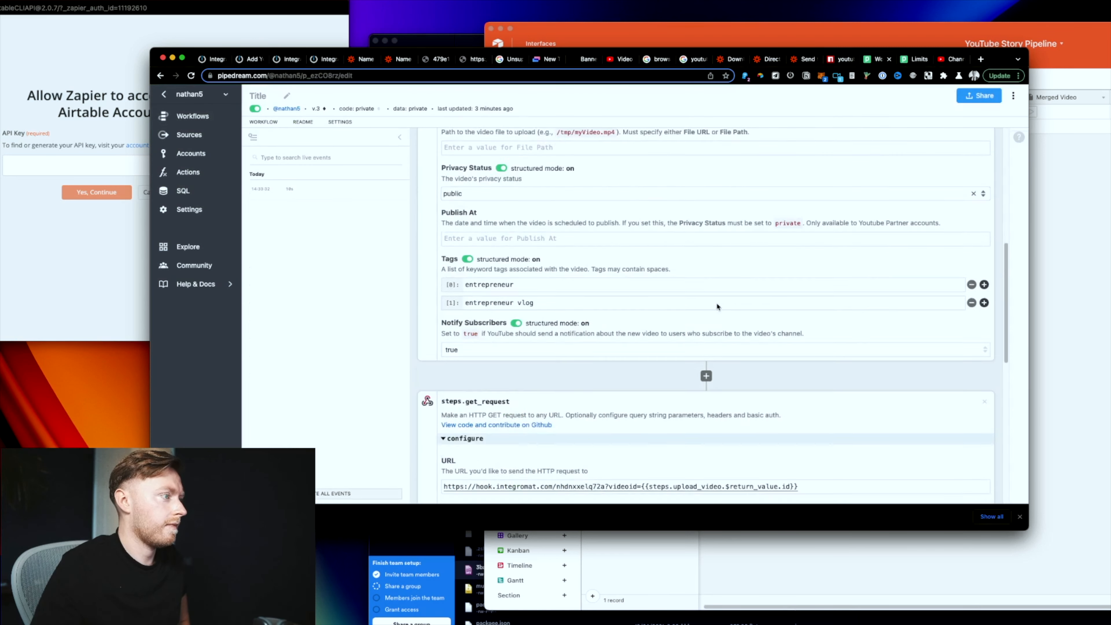
scroll(717, 306, down, 2)
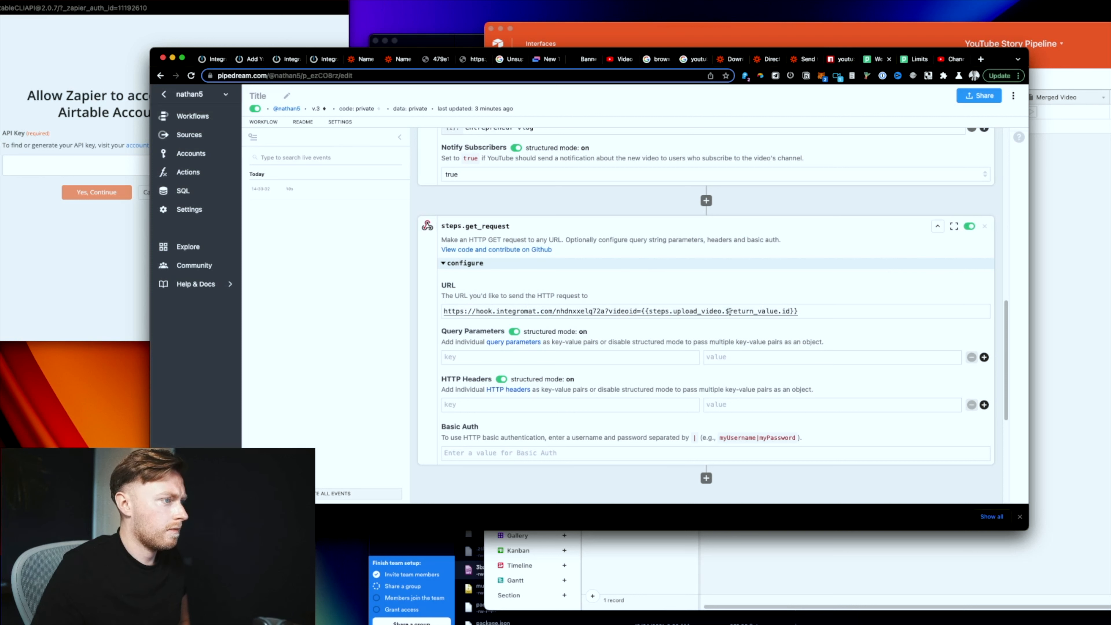
triple_click(817, 312)
key(super+c)
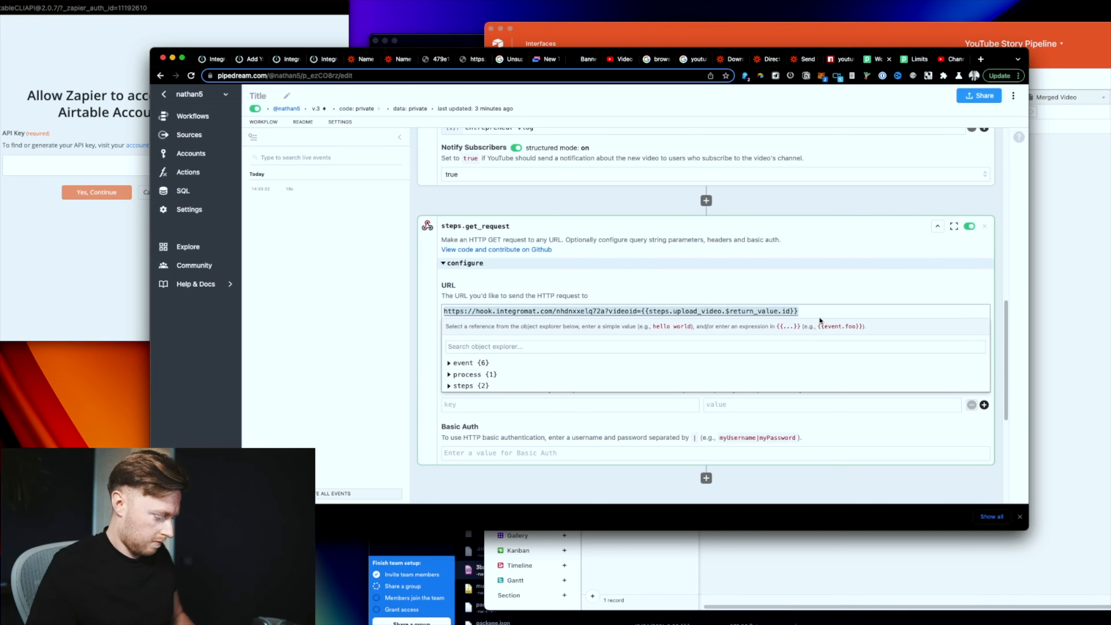
Step: Search the Slapdash launcher for 'paw', dismiss it, and go to the Integromat webhooks scenario
key(super+j)
text(http)
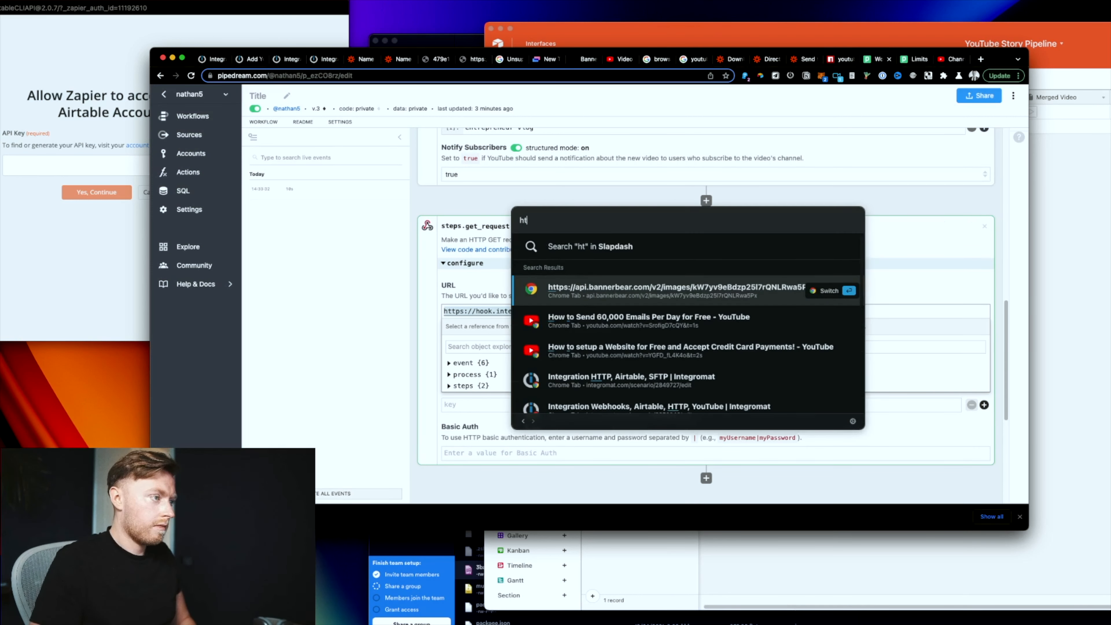
key(BackSpace)
key(BackSpace)
key(BackSpace)
key(BackSpace)
text([)
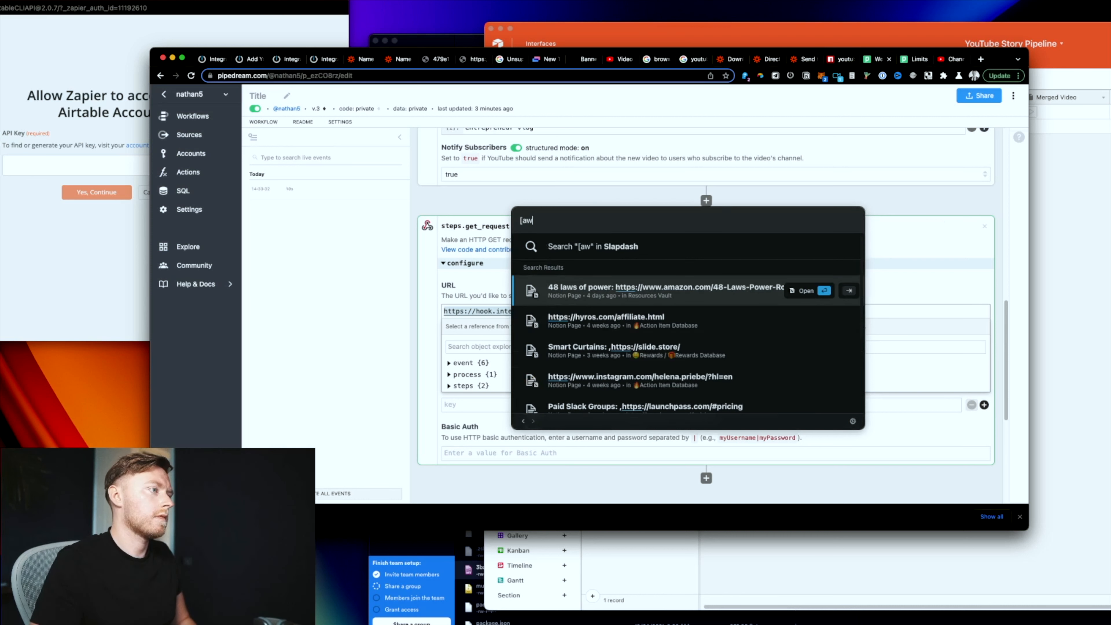
key(BackSpace)
text(paw)
key(Return)
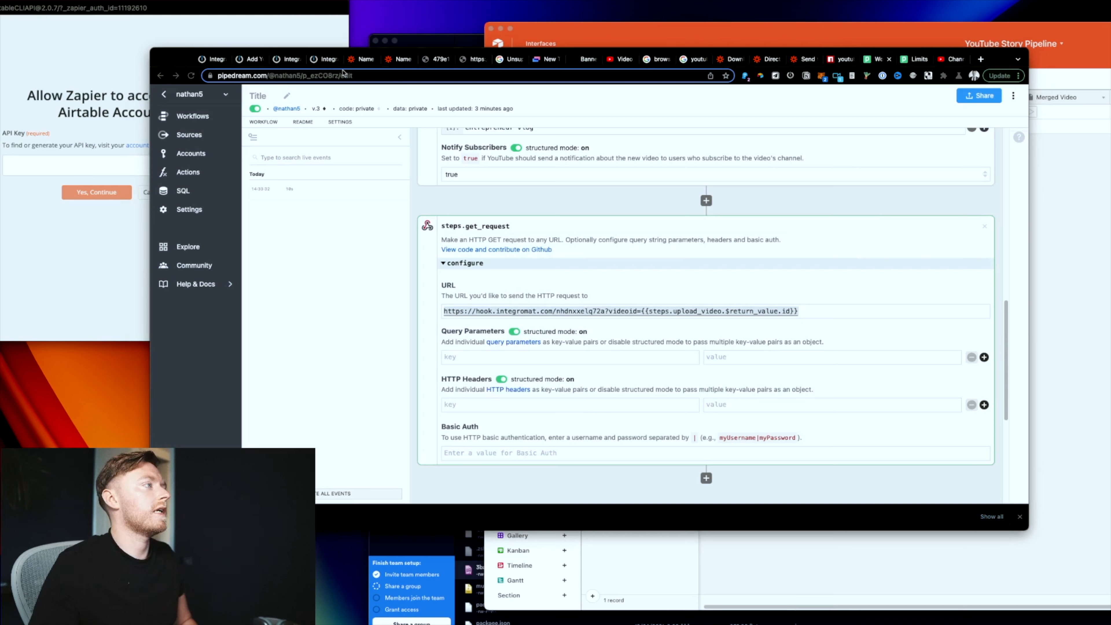
click(290, 60)
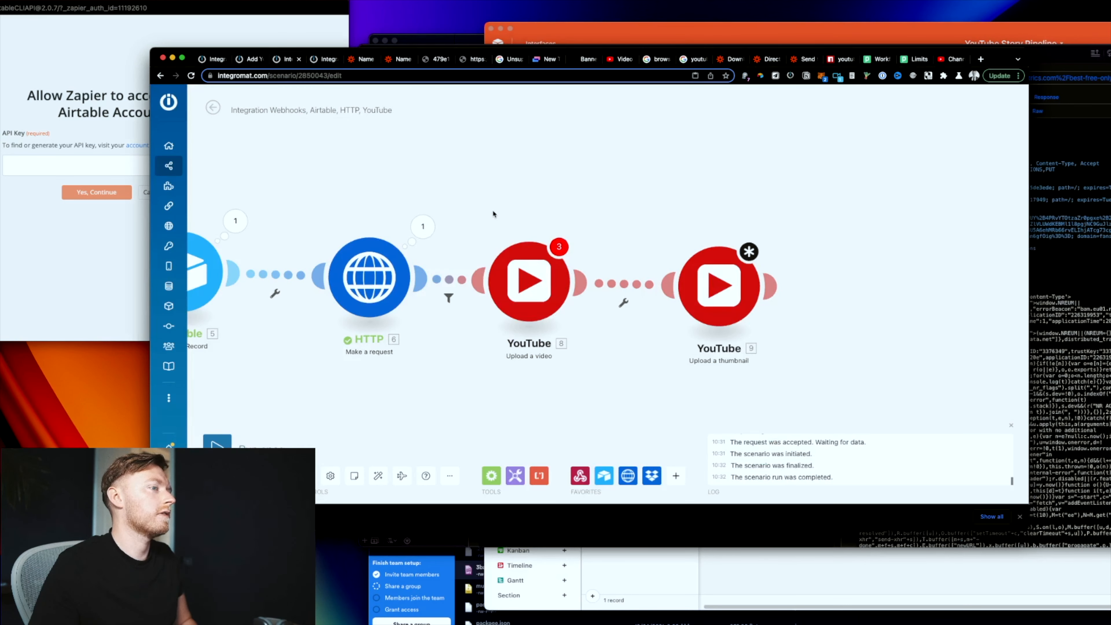
Step: In the Add Youtube Thumbnail scenario, run only the Webhooks module
click(318, 61)
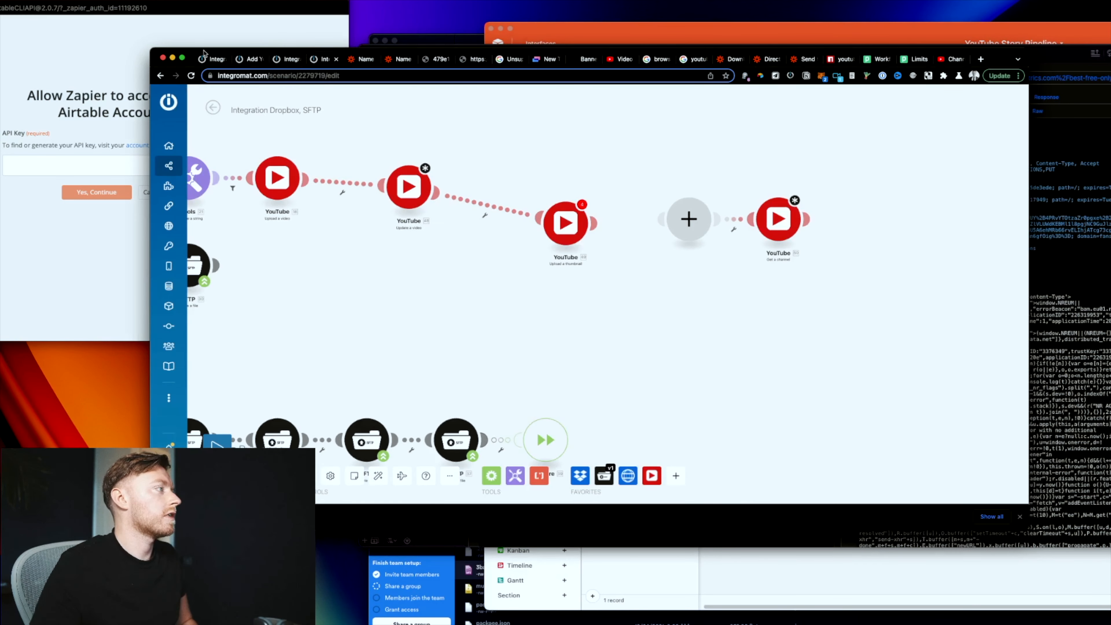
click(244, 61)
drag(490, 350, 447, 354)
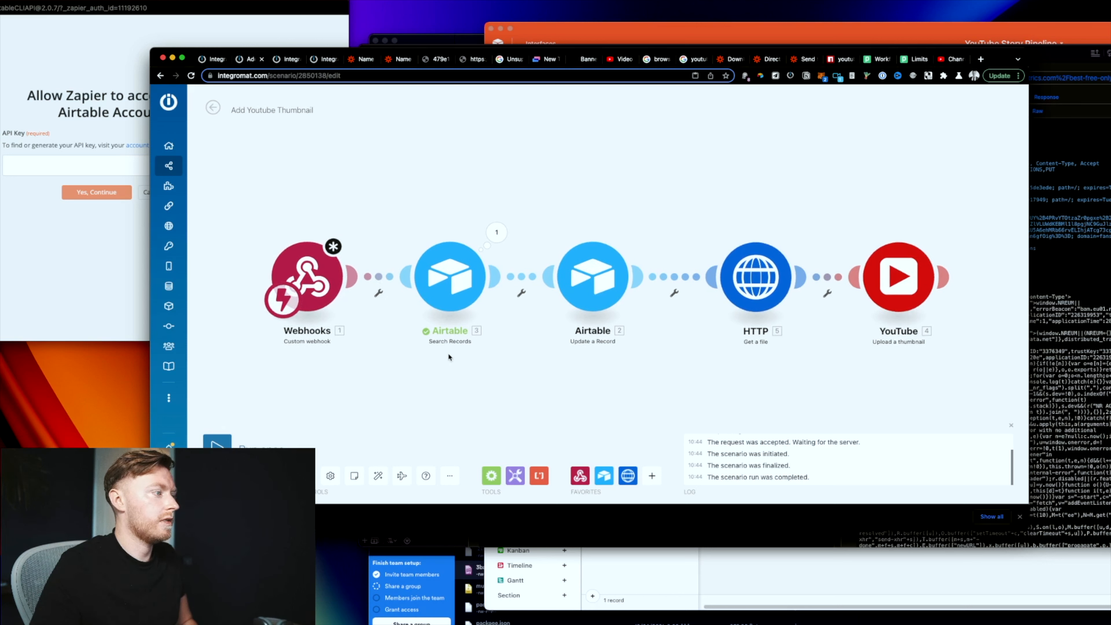
scroll(447, 355, down, 1)
right_click(343, 292)
click(417, 316)
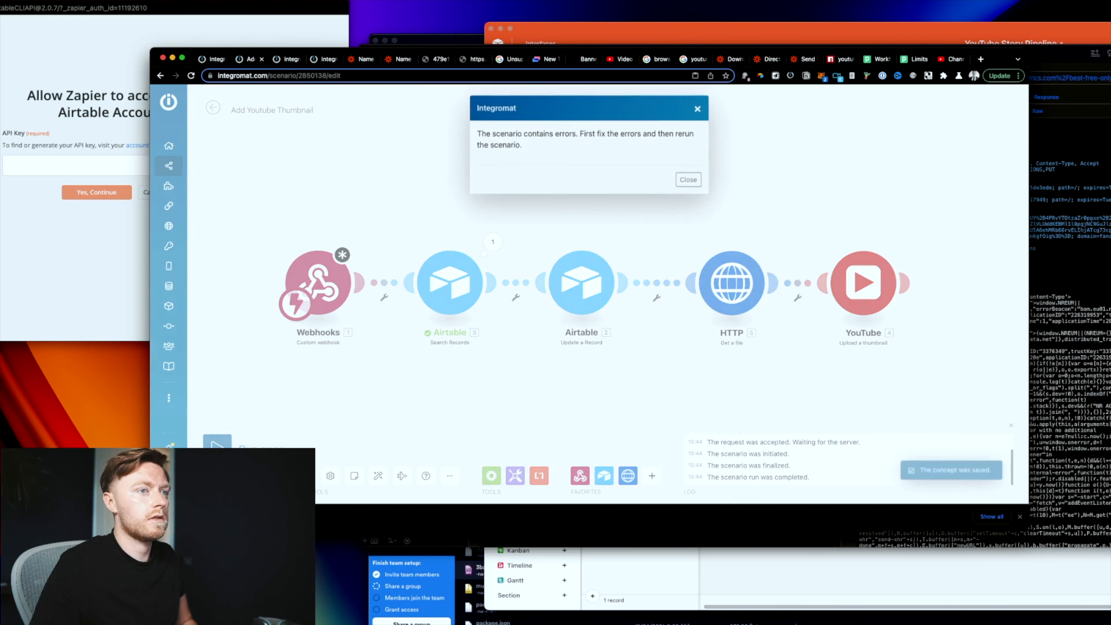
Step: Dismiss the scenario error, confirm the webhook settings, and rerun only the Webhooks module
key(super+Tab)
click(255, 243)
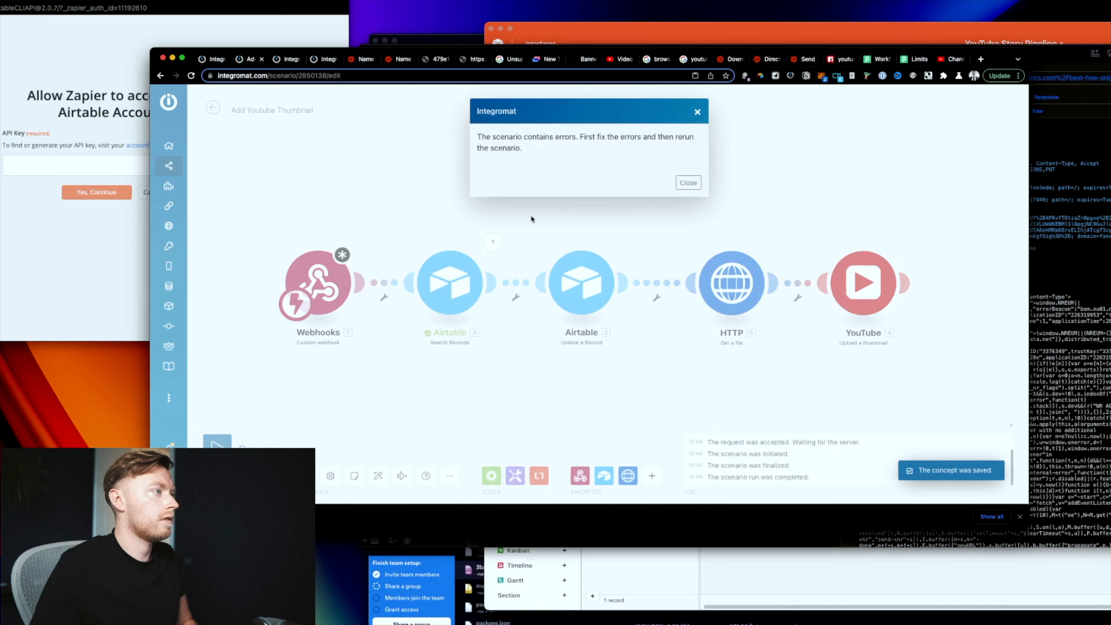
click(689, 183)
click(306, 279)
click(533, 370)
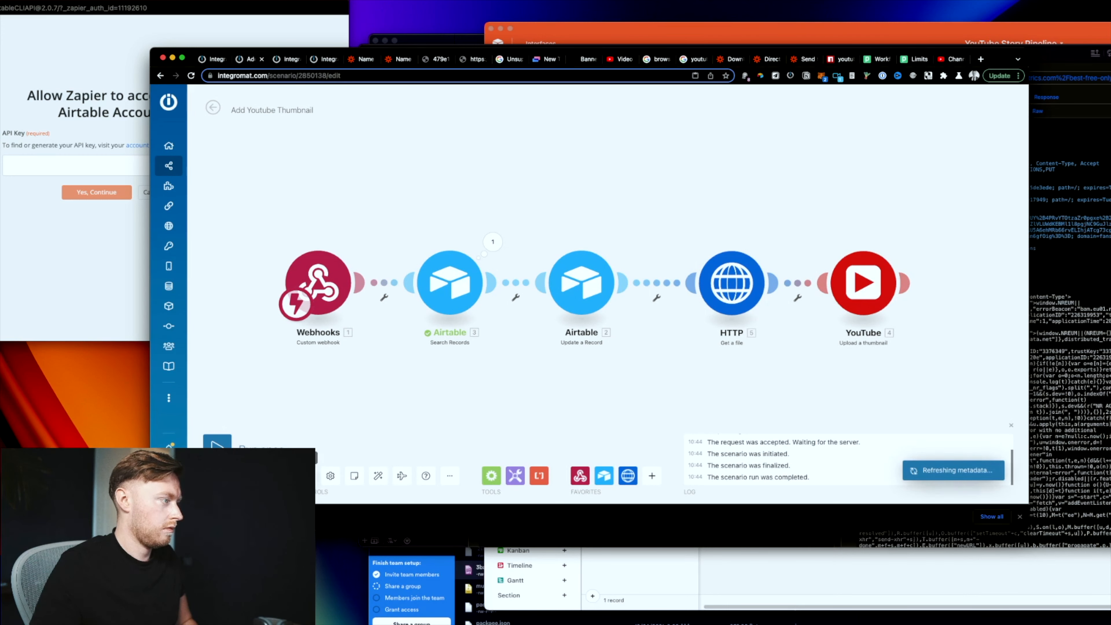
right_click(331, 307)
click(359, 327)
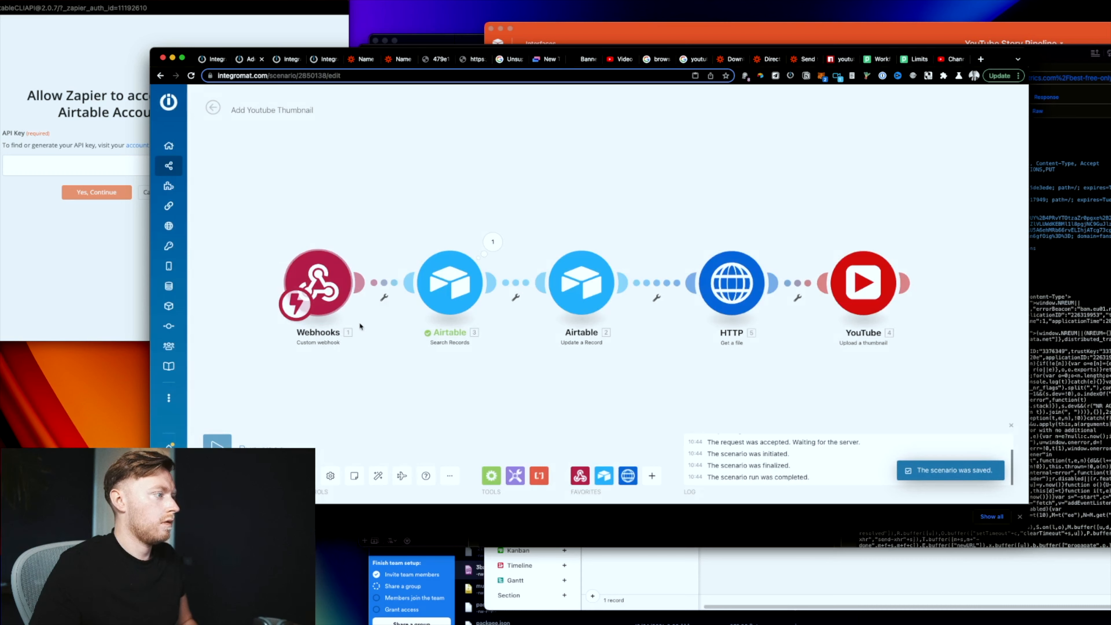
click(1067, 238)
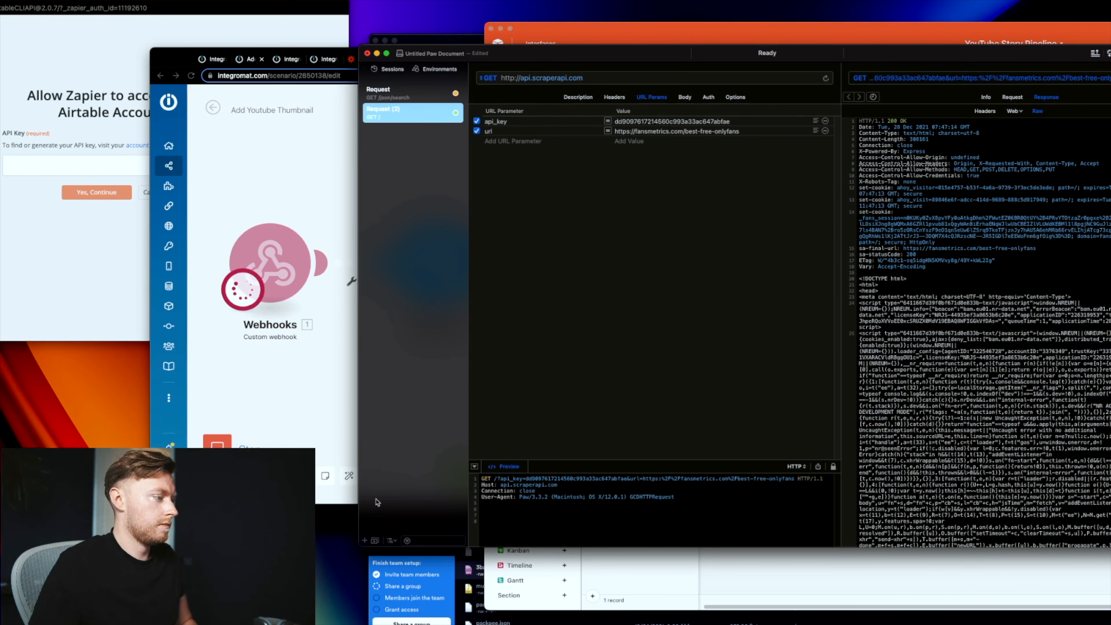
Step: Send a new Paw request to the pasted Integromat webhook URL with videoid set to 'testing'
click(364, 540)
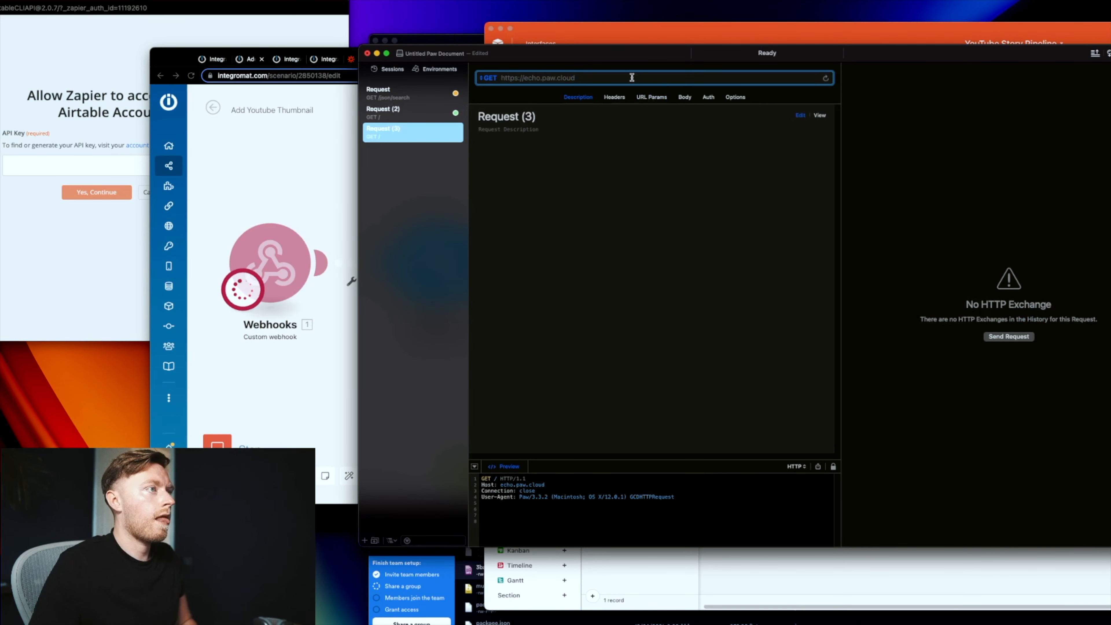
key(super+a)
key(super+v)
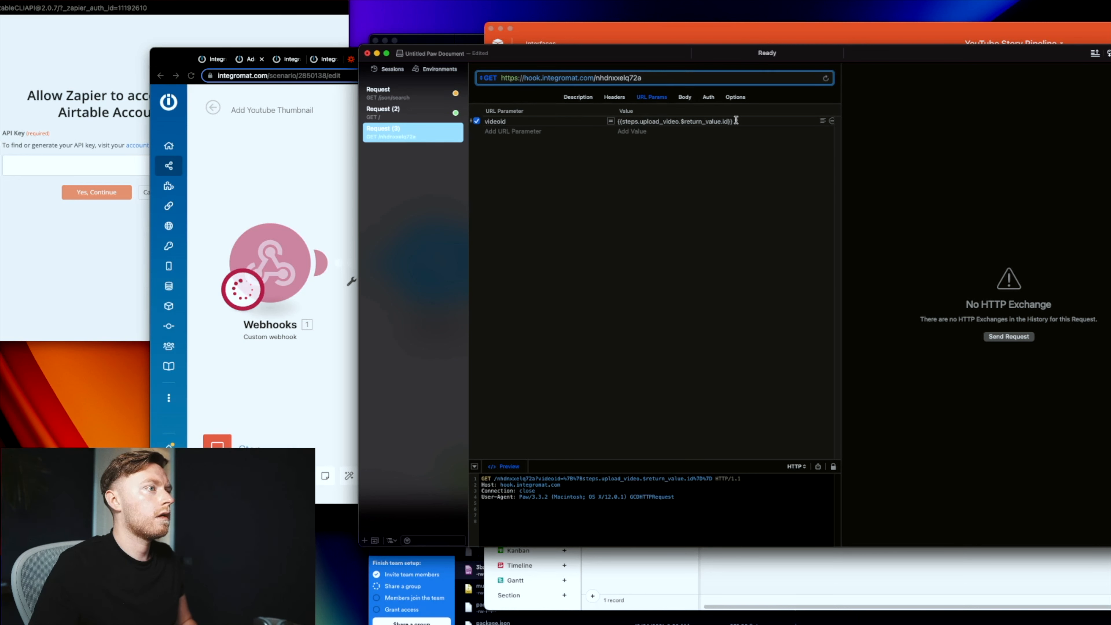
click(737, 121)
text(testing)
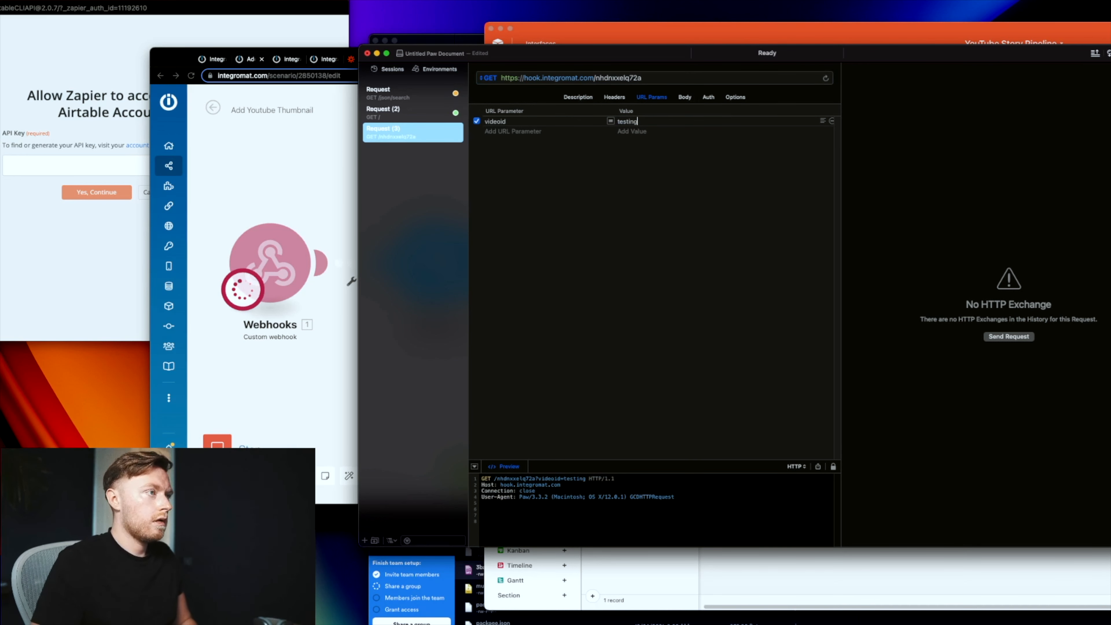
click(825, 79)
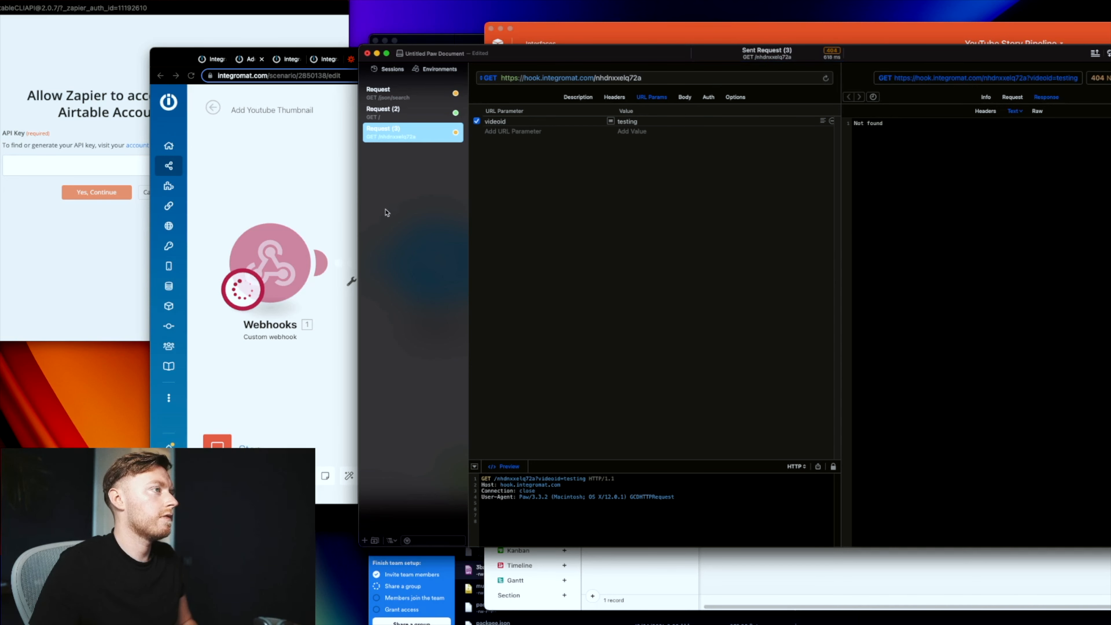
Step: Stop the waiting Integromat scenario run and open the Webhooks module settings
click(272, 375)
click(226, 440)
click(265, 287)
Step: Paste the full Integromat webhook address over the start of Pipedream's get_request URL and deploy
click(434, 256)
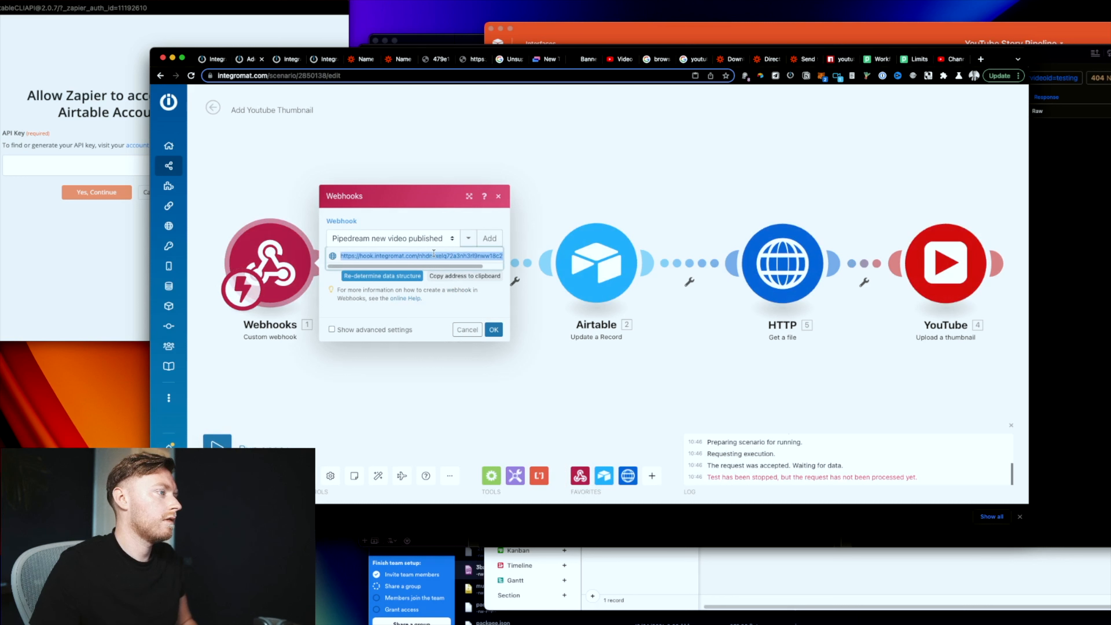
click(915, 62)
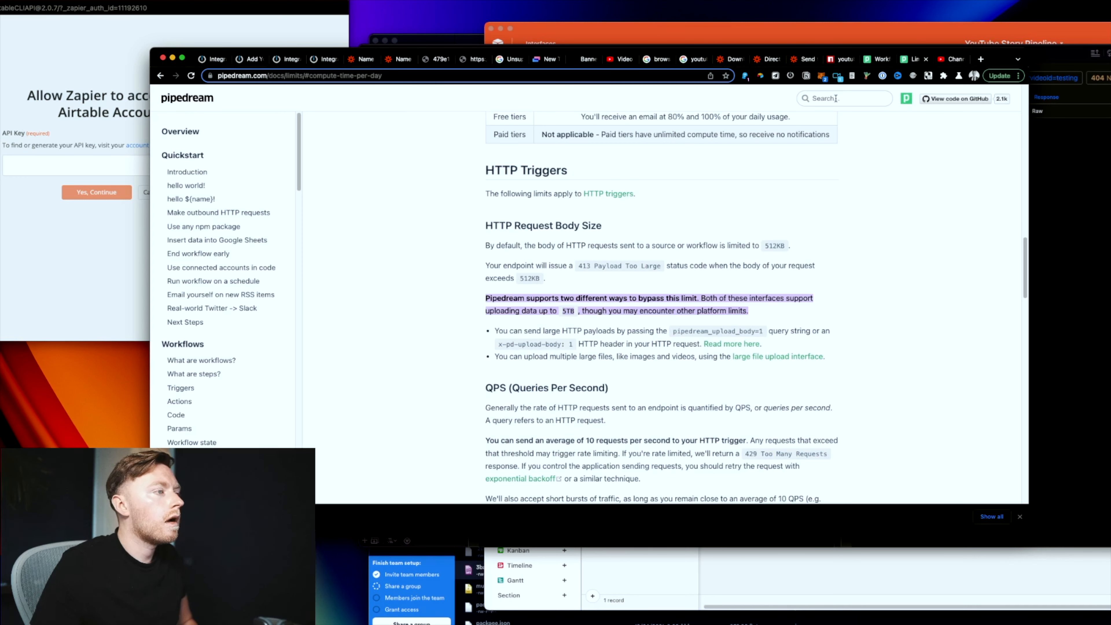
click(879, 59)
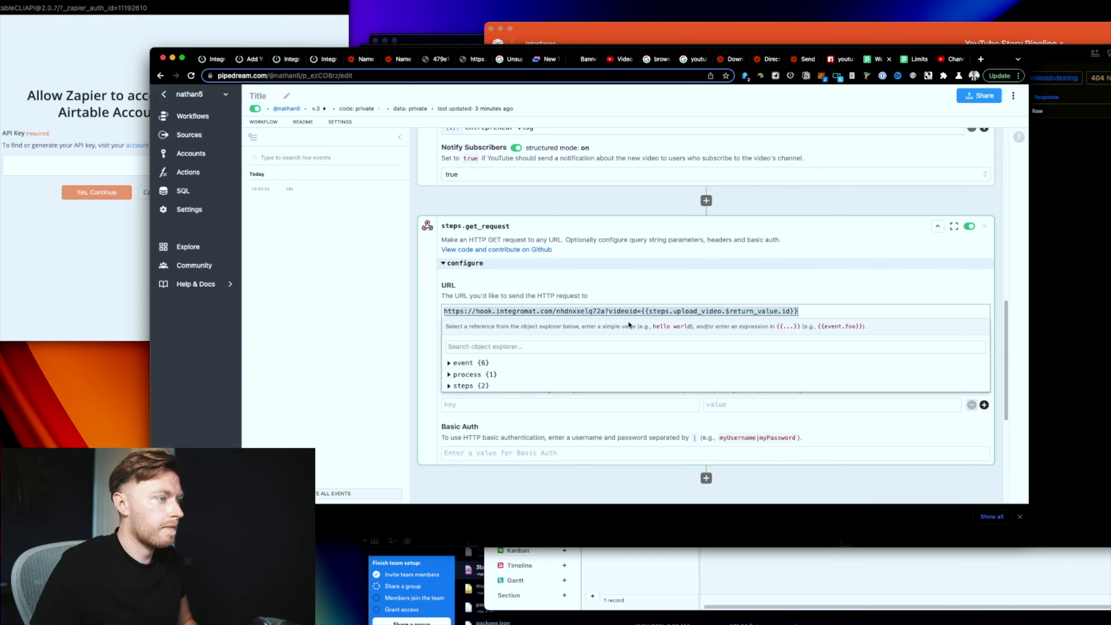
double_click(619, 312)
drag(605, 311, 337, 303)
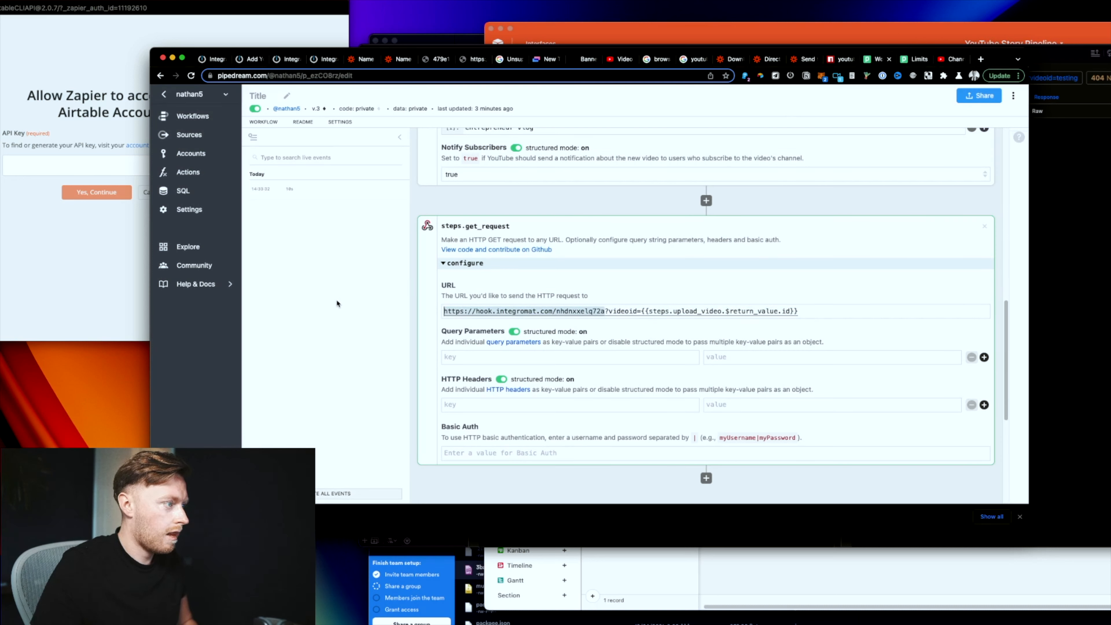
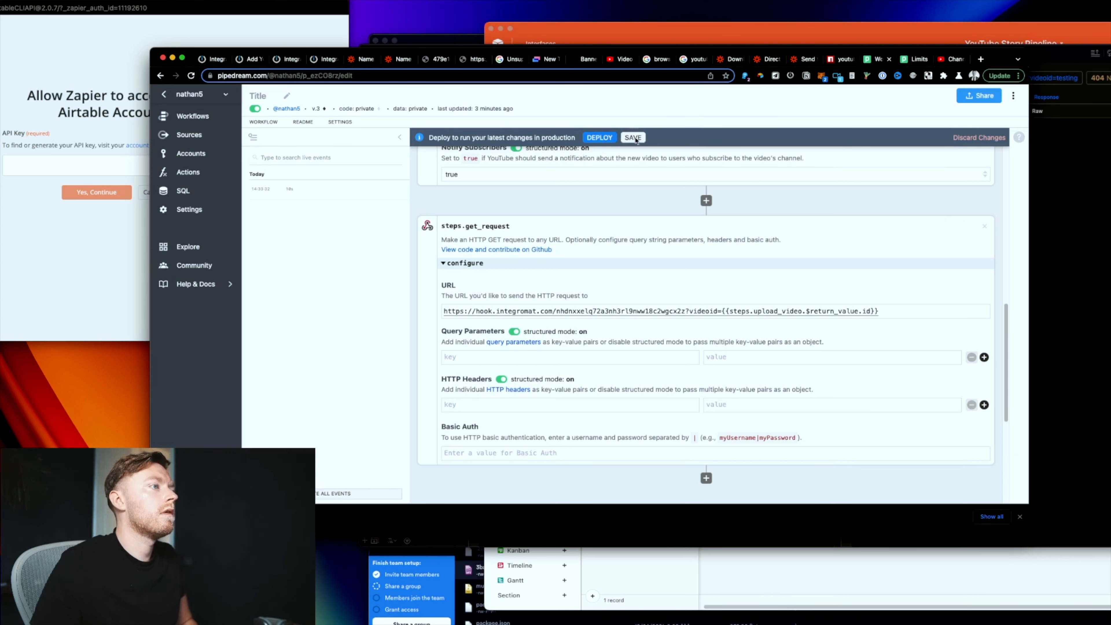
click(600, 137)
Step: Paste the full webhook address into Paw's request URL, resend it, and return to Add Youtube Thumbnail
key(super+Tab)
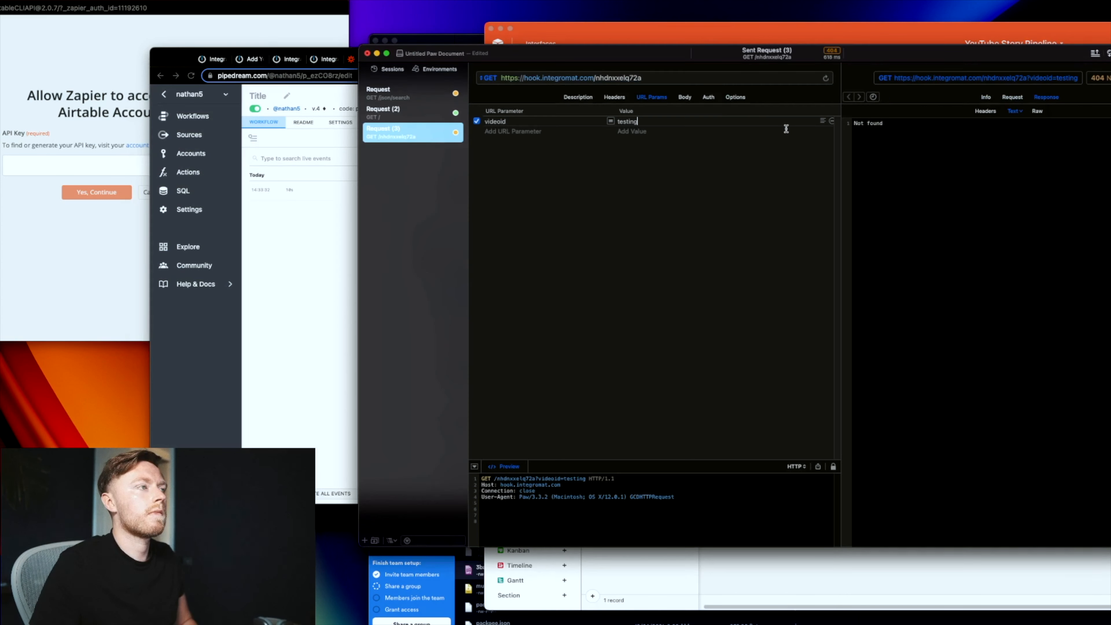
click(656, 78)
click(827, 77)
click(344, 241)
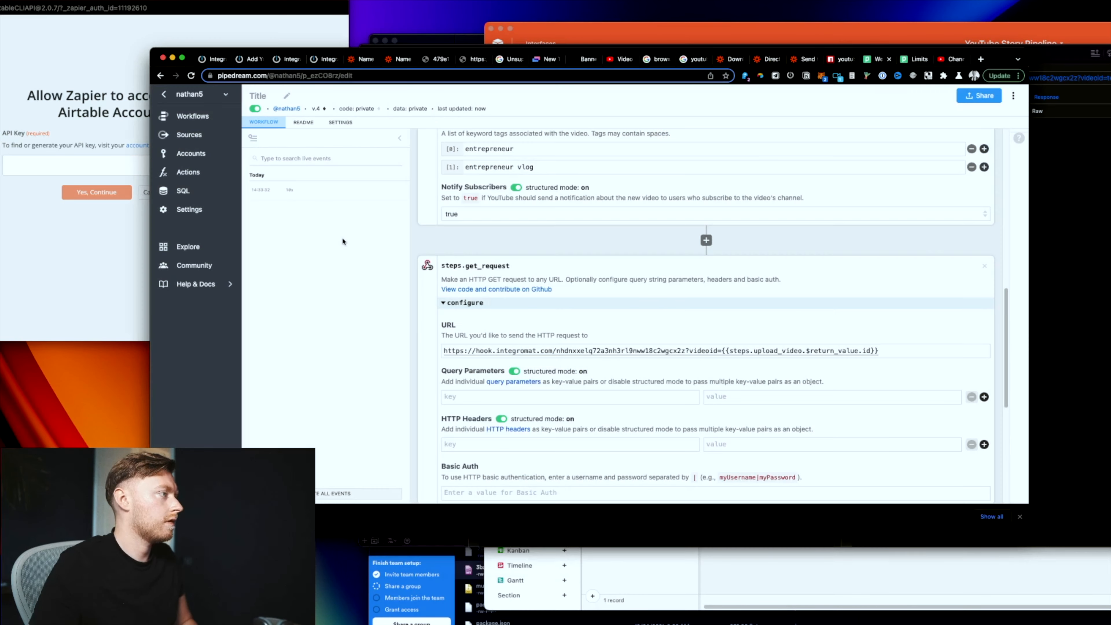
click(293, 62)
click(313, 64)
click(250, 59)
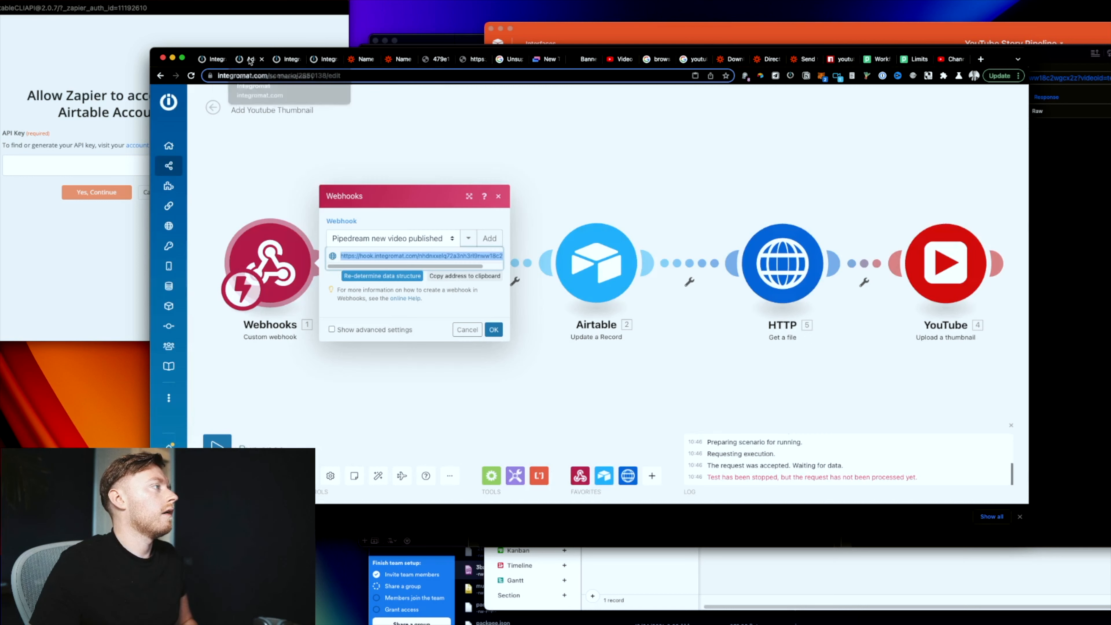
Step: Confirm the webhook settings, inspect the Webhooks–Airtable filter unchanged, and run the scenario once
click(494, 330)
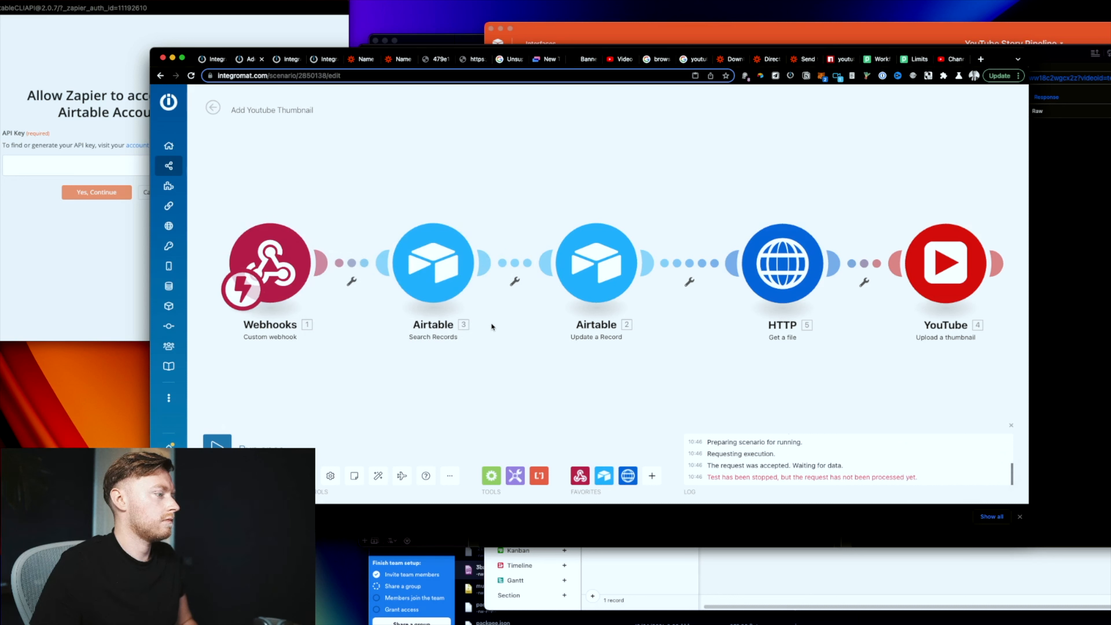
click(352, 280)
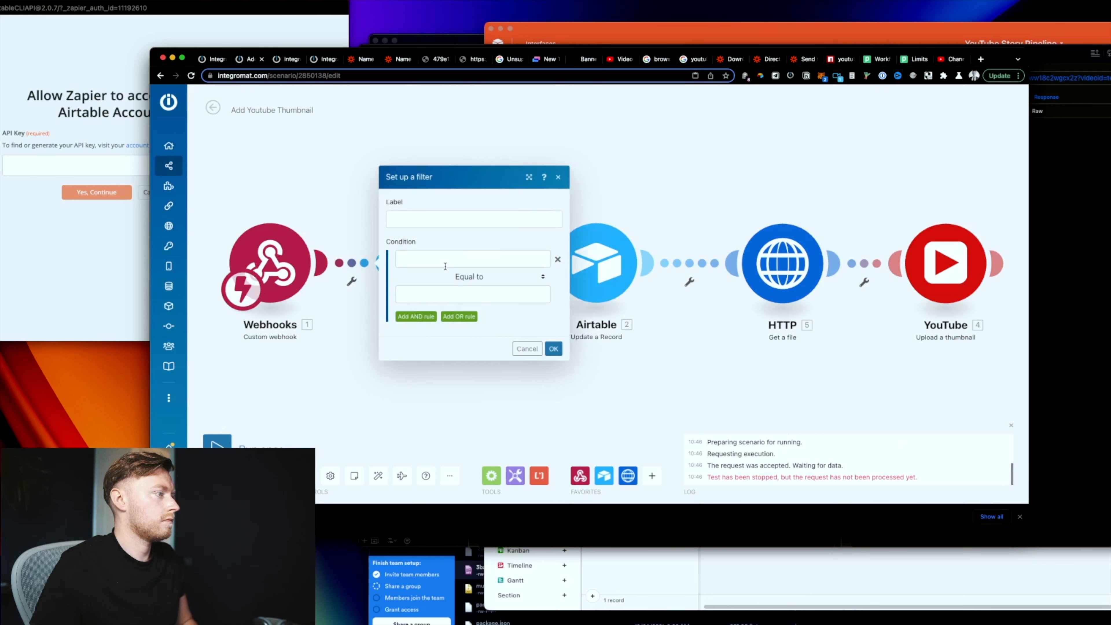
click(523, 259)
click(321, 234)
click(218, 447)
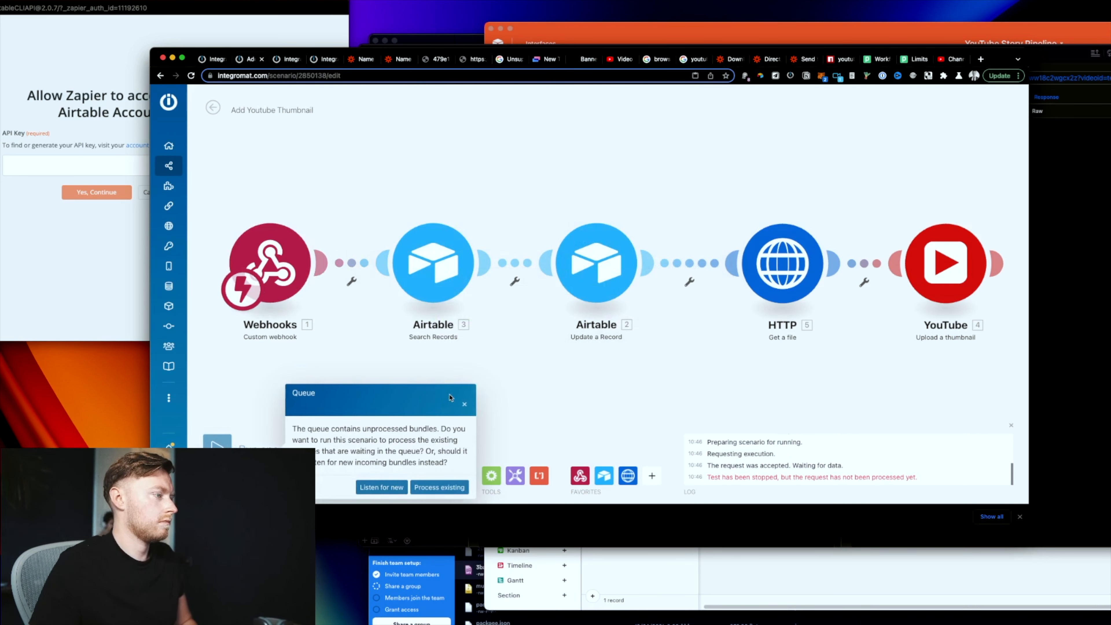
click(464, 404)
Step: Have the Webhooks module listen for new data and send the test request from Paw
right_click(292, 277)
click(309, 301)
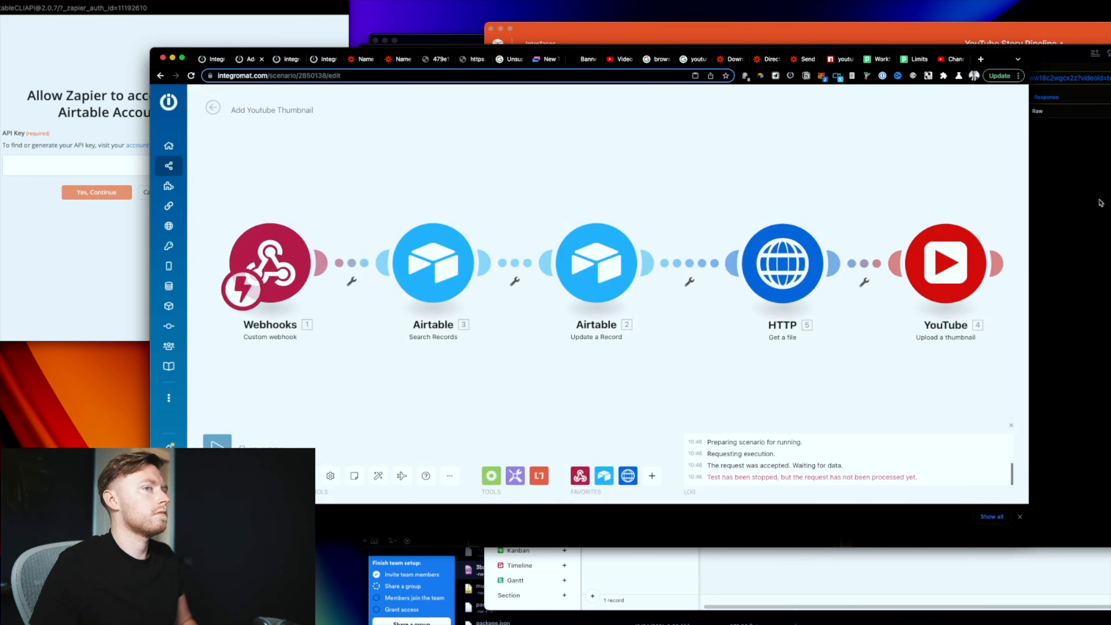
click(1038, 193)
click(357, 462)
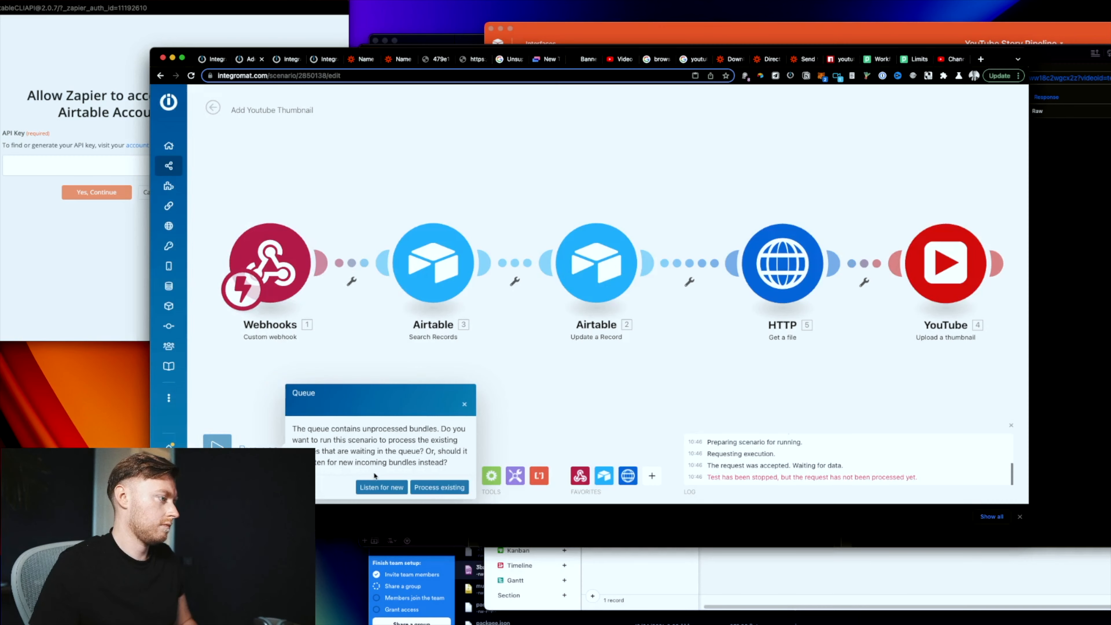
click(379, 483)
click(1048, 308)
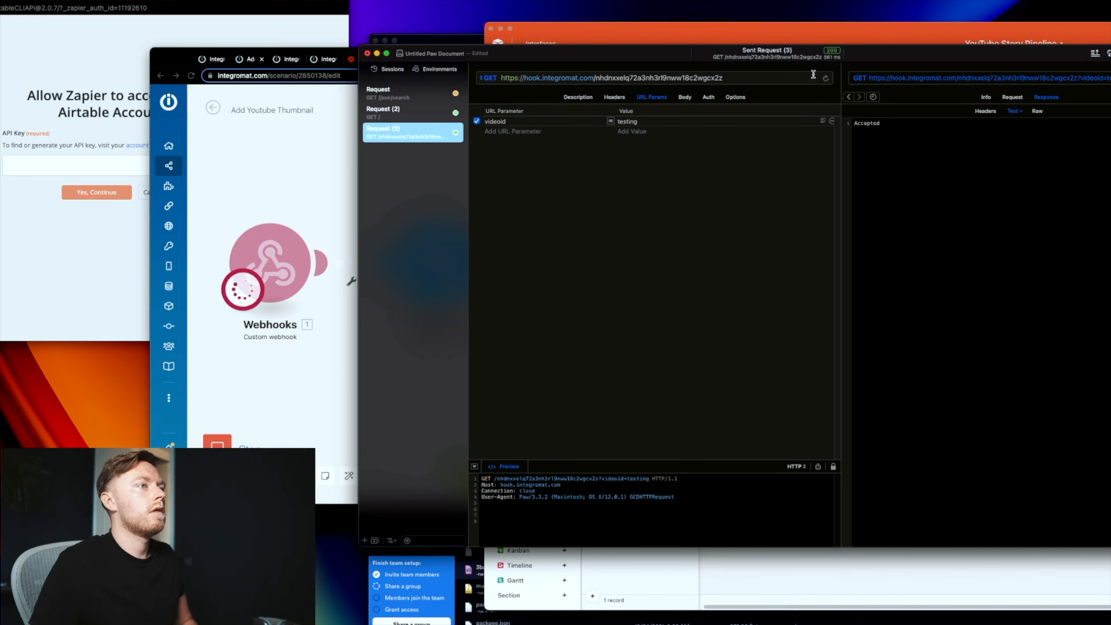
key(super+r)
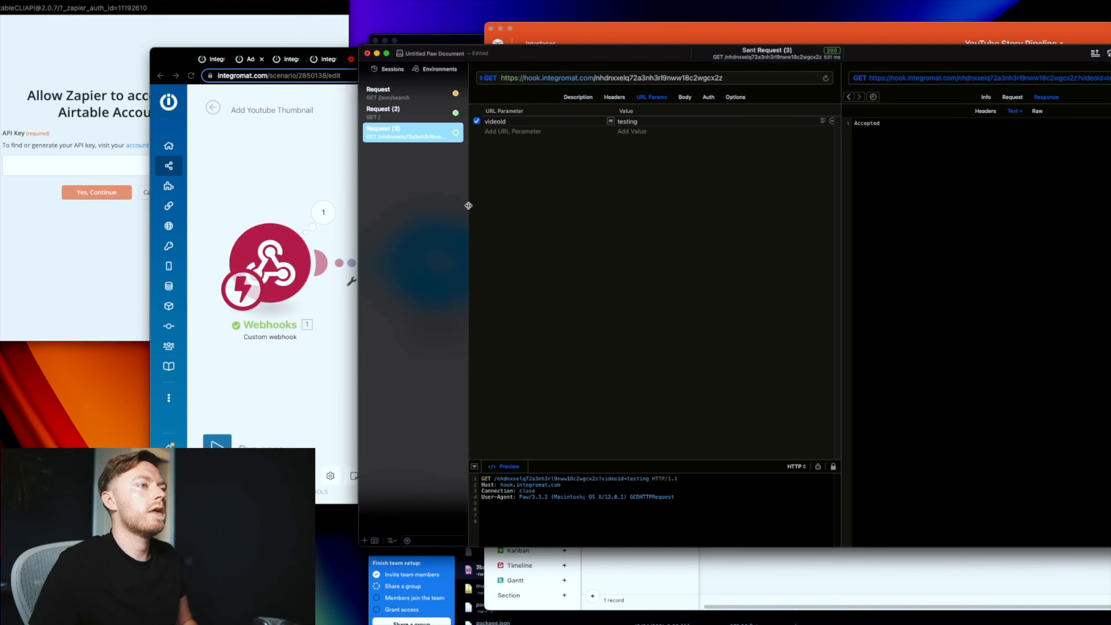
click(329, 176)
Step: Map 1. videoid into the Airtable update's Video ID, then save and activate the scenario
click(597, 287)
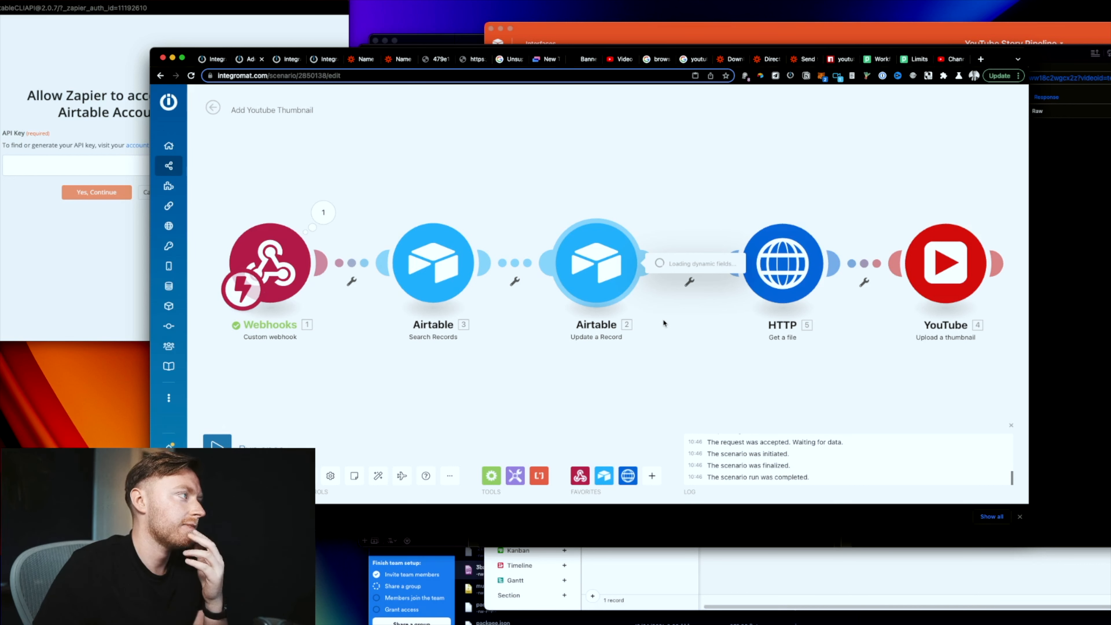
scroll(663, 323, down, 5)
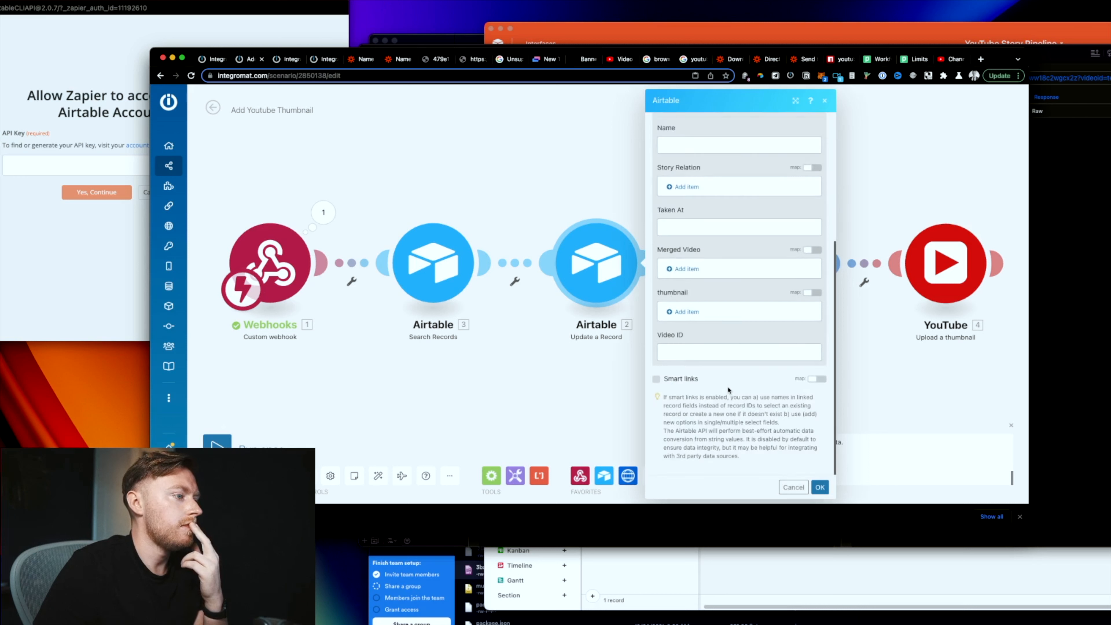
click(704, 352)
click(847, 461)
click(819, 487)
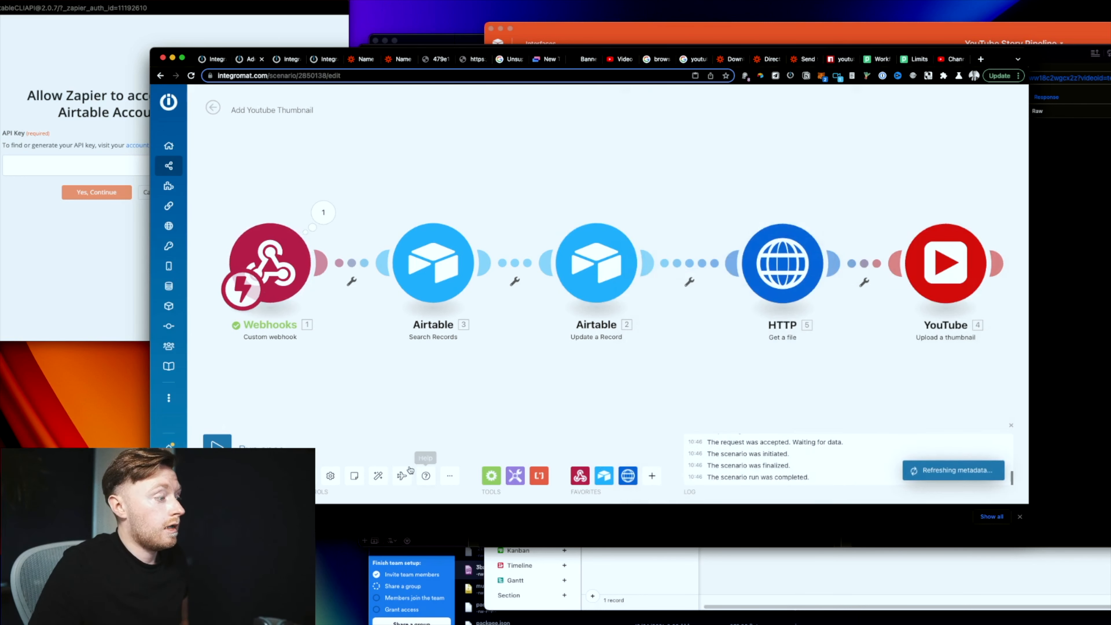
click(306, 476)
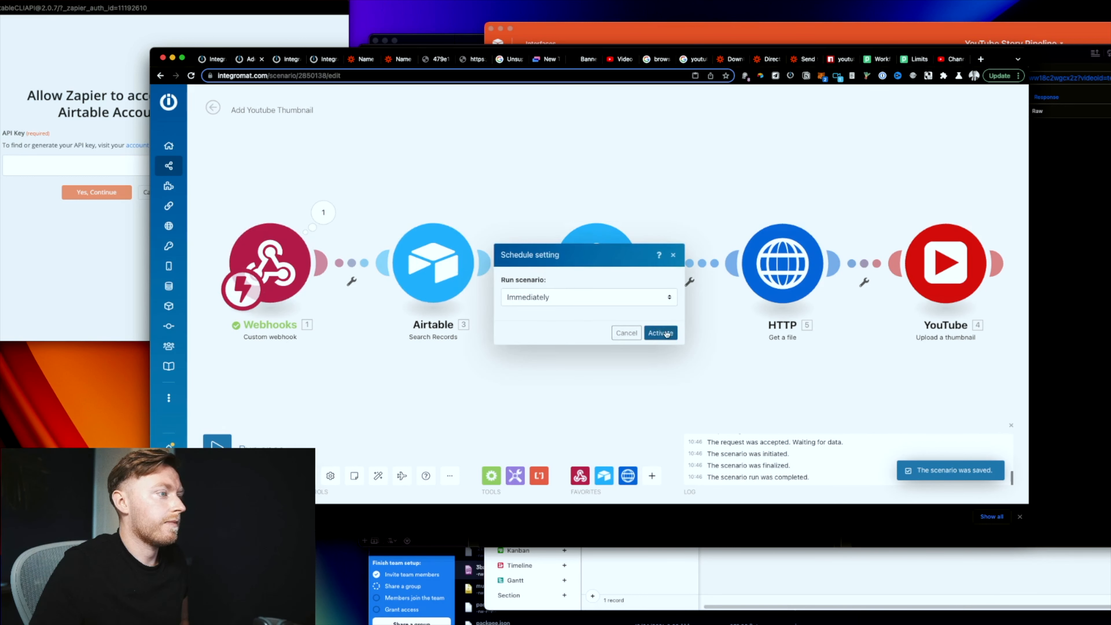
click(661, 331)
Step: Close the Add Youtube Thumbnail tab and activate scheduling on the HTTP, Airtable, SFTP scenario
click(262, 60)
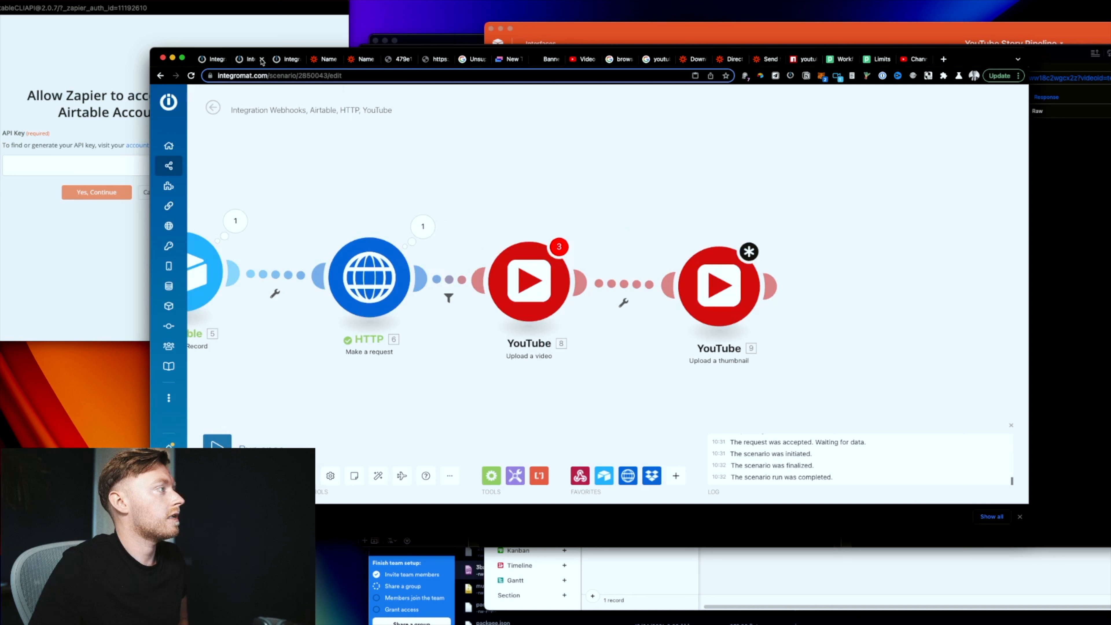
drag(460, 366, 625, 347)
scroll(552, 357, down, 1)
click(209, 60)
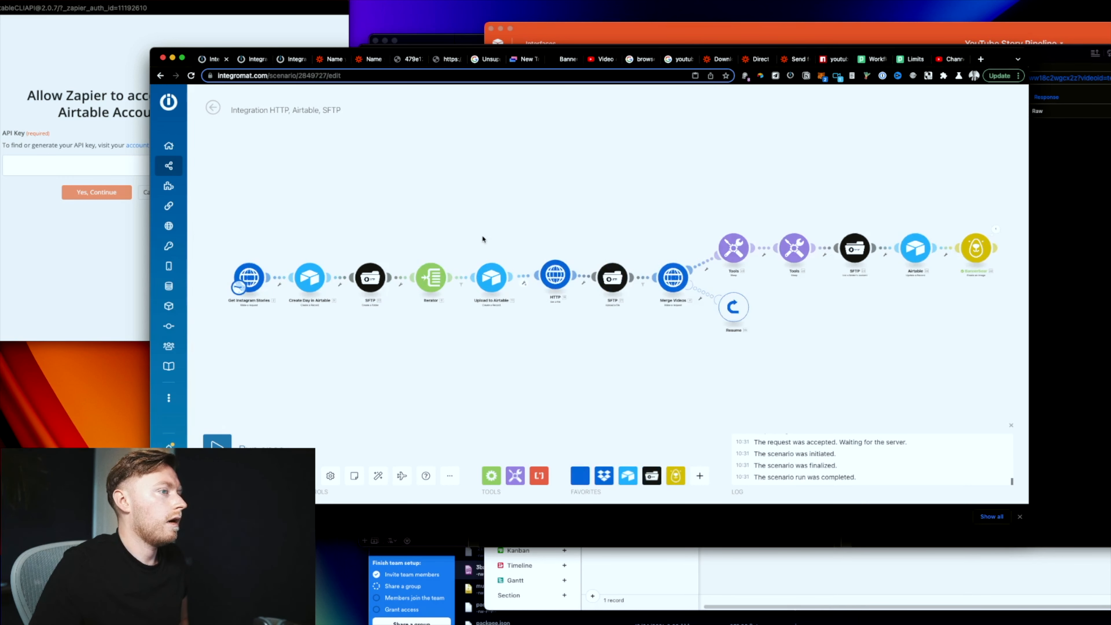
click(218, 476)
click(662, 410)
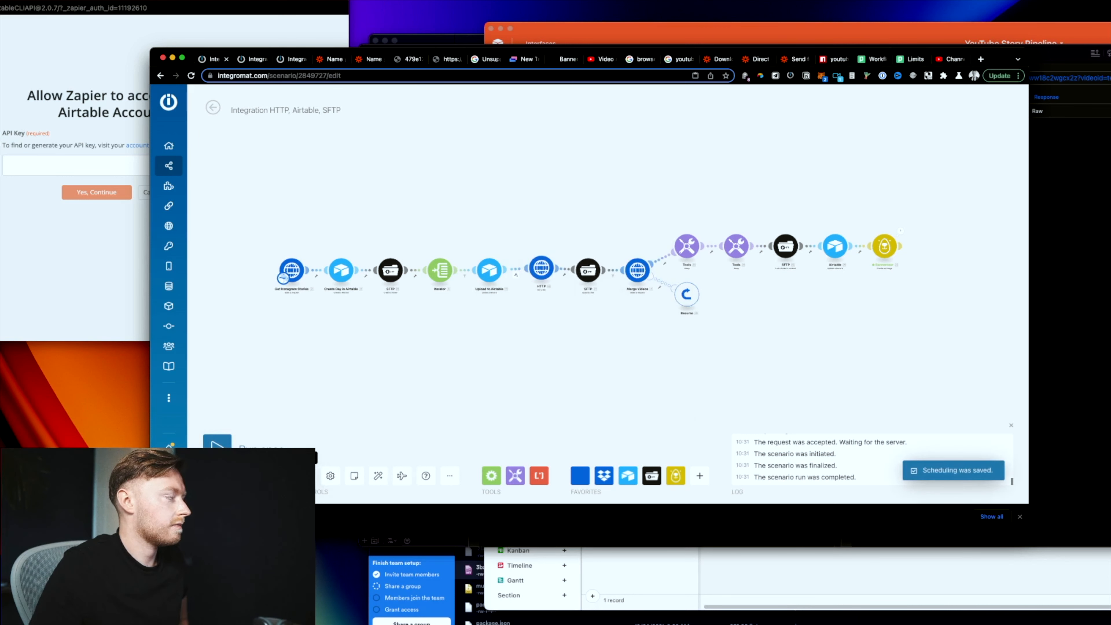
Step: Delete the 'Upload a video' and 'Upload a thumbnail' YouTube modules from the webhook upload scenario
click(285, 59)
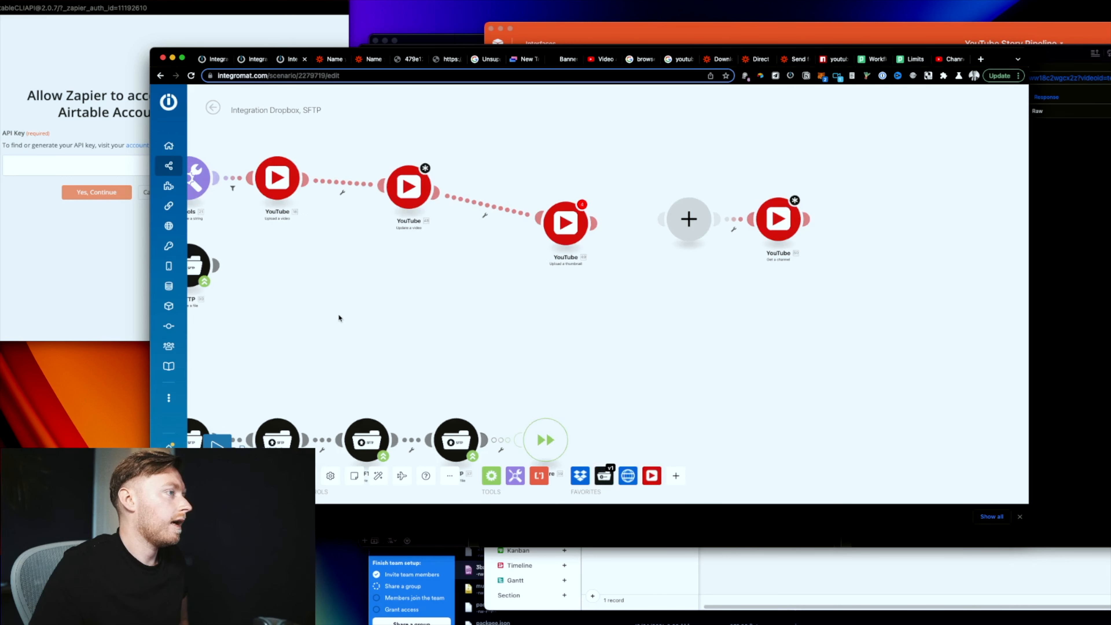
click(249, 61)
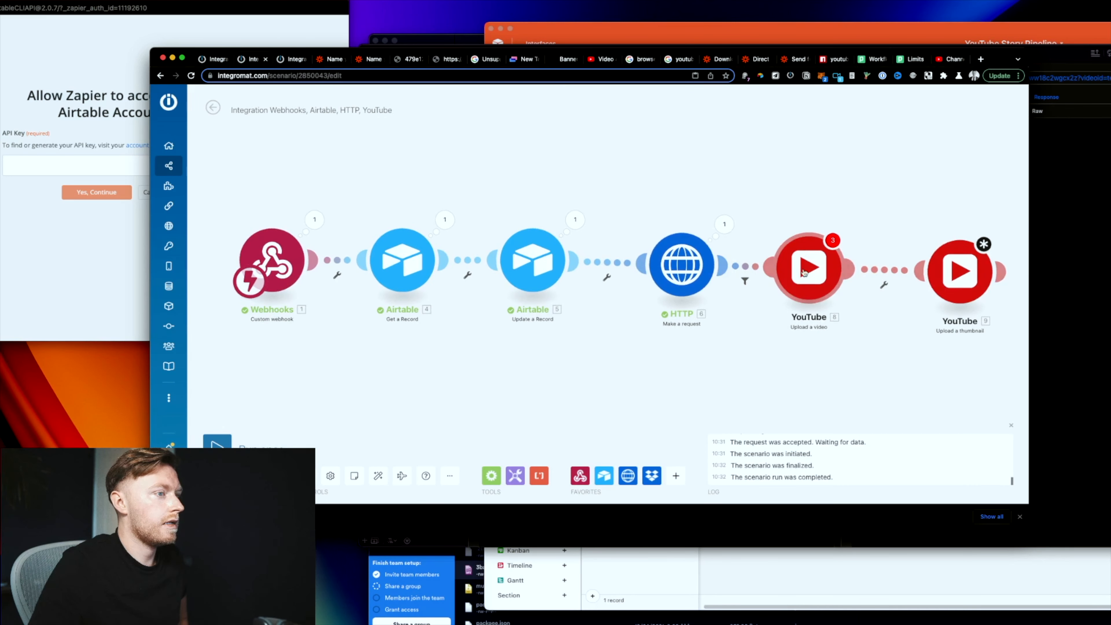
right_click(801, 270)
click(833, 386)
right_click(959, 272)
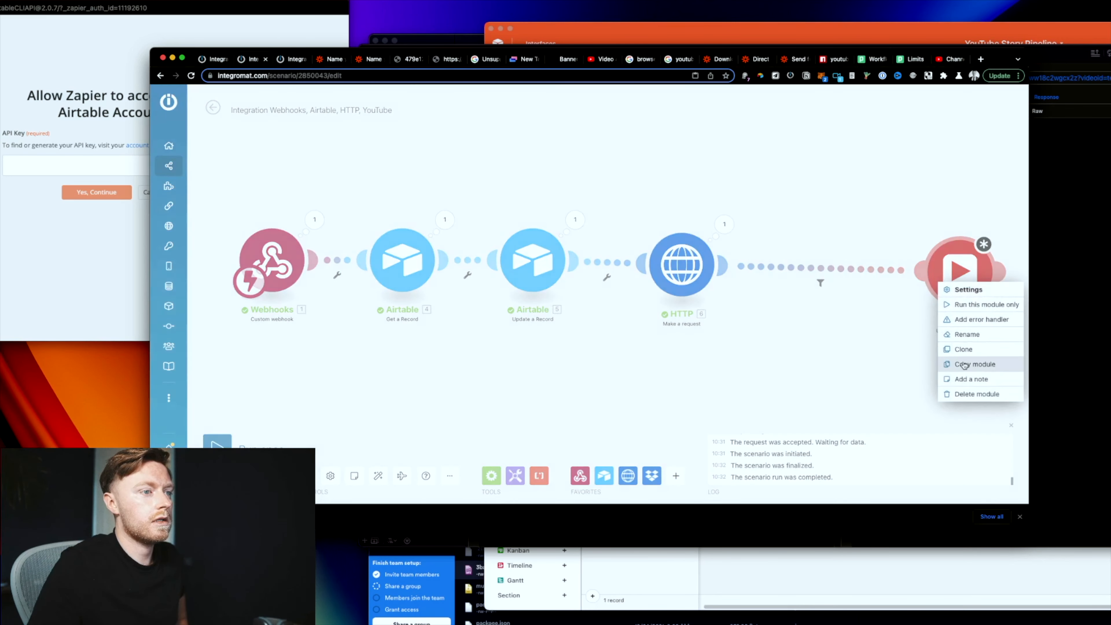
click(976, 393)
Step: Review the HTTP module, save and activate the trimmed scenario, then return to HTTP, Airtable, SFTP
click(681, 265)
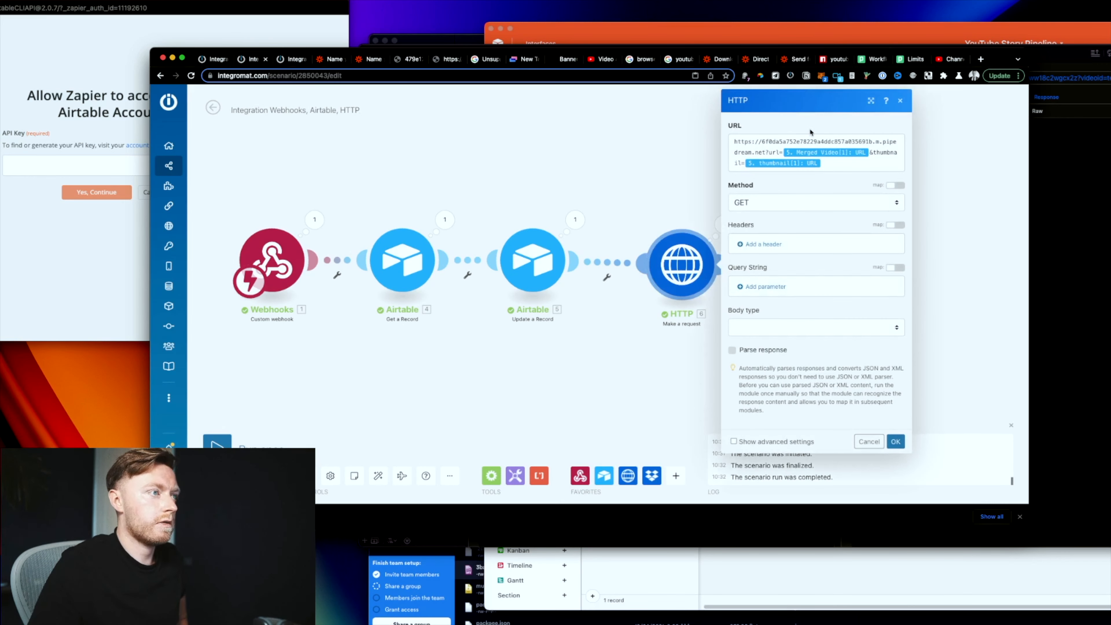
click(895, 443)
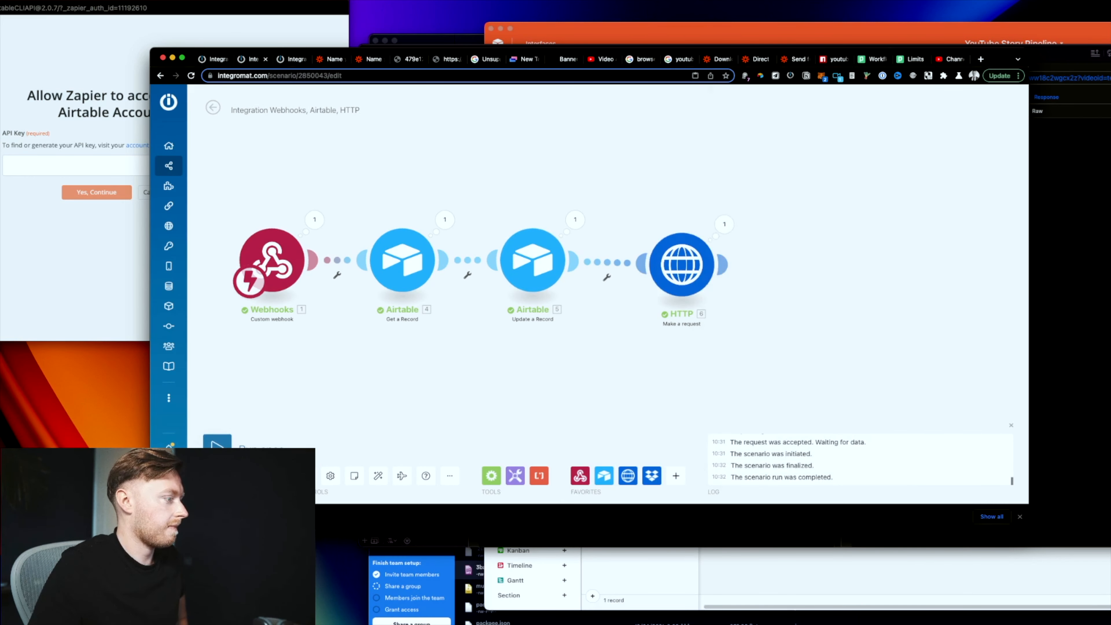
click(306, 476)
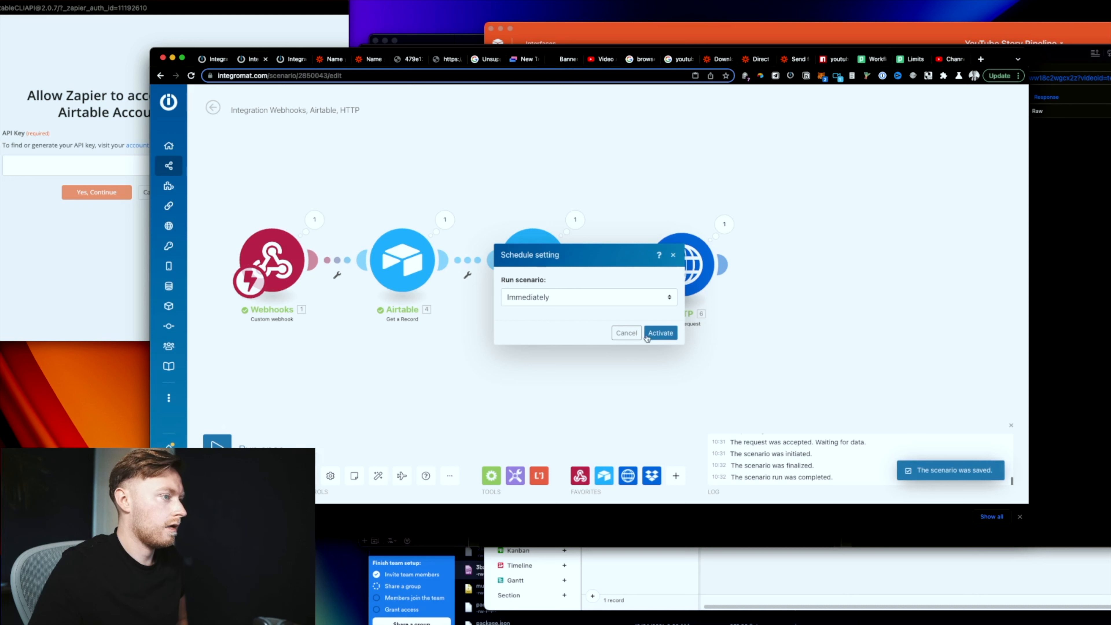
click(660, 333)
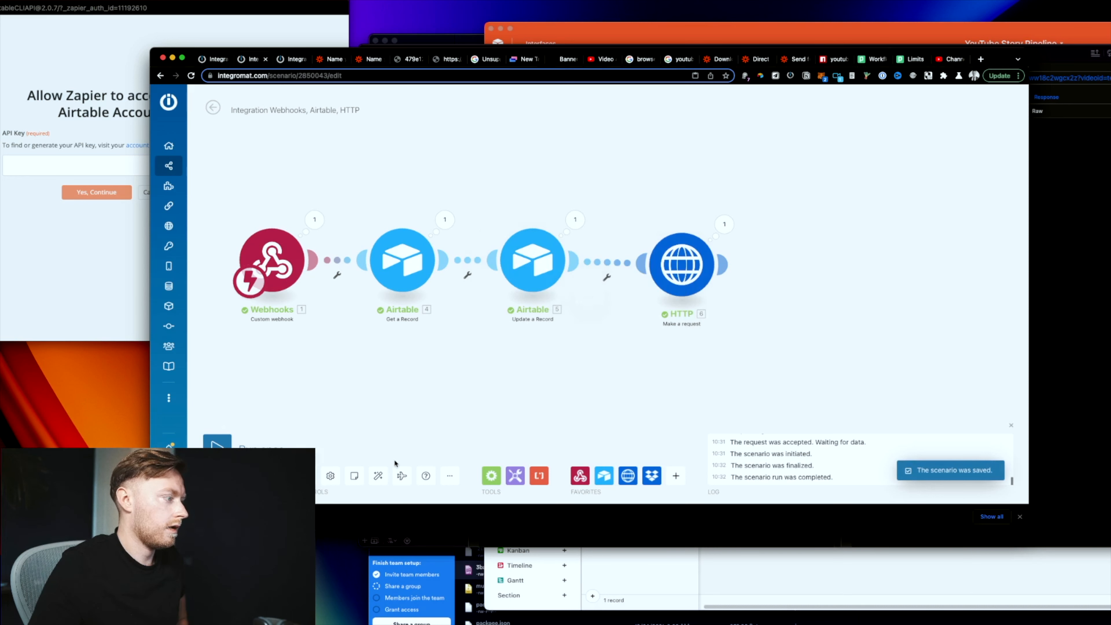
click(218, 55)
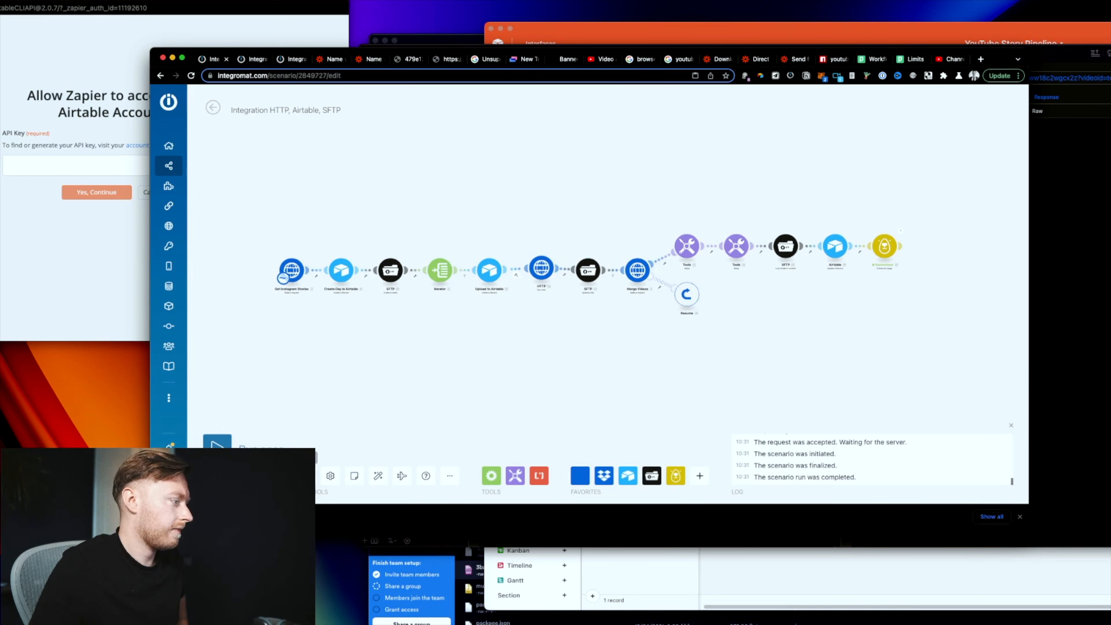
Step: Change the scenario's schedule so it runs every day
click(258, 476)
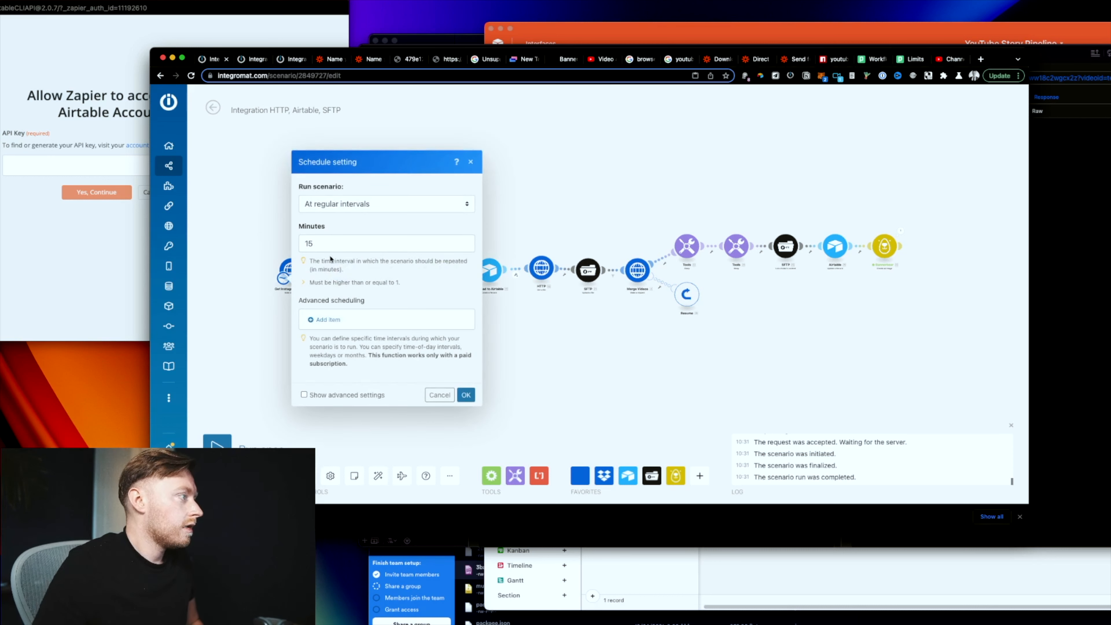
click(355, 202)
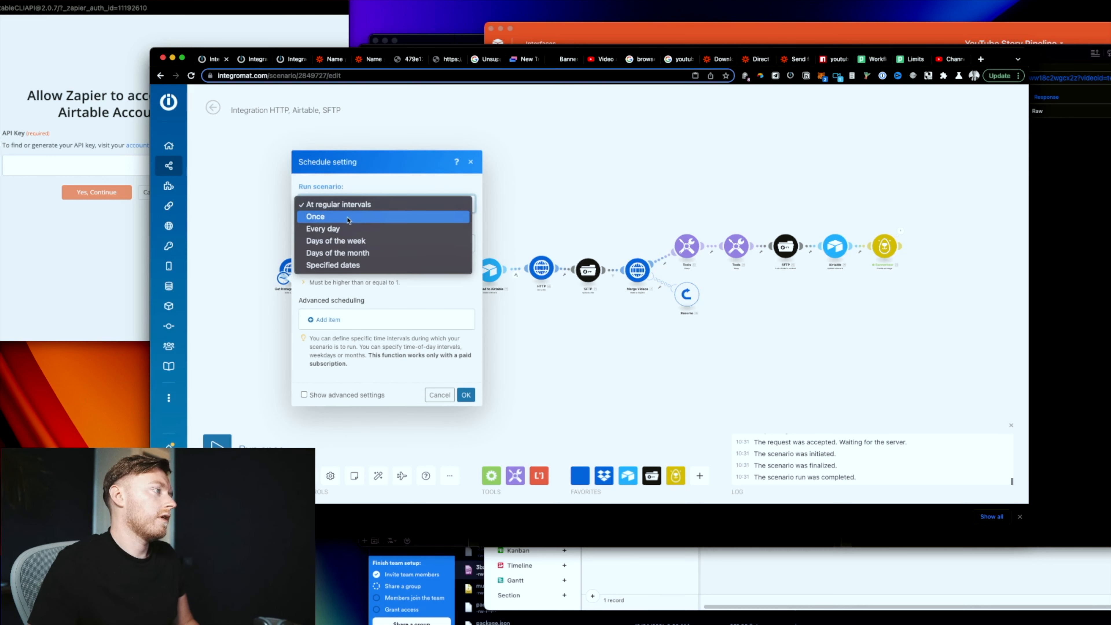
click(349, 230)
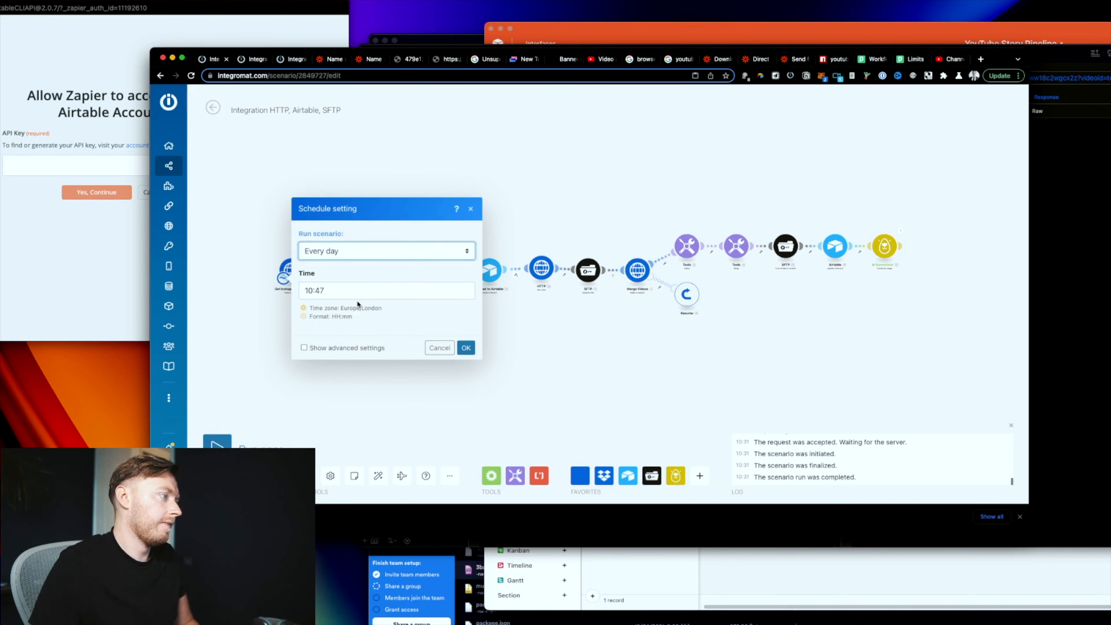
Step: Set the daily run time to 02:43 and confirm the schedule
click(359, 296)
click(505, 282)
click(506, 283)
click(505, 282)
click(505, 283)
click(505, 283)
click(506, 283)
click(506, 282)
click(505, 283)
click(505, 283)
click(505, 345)
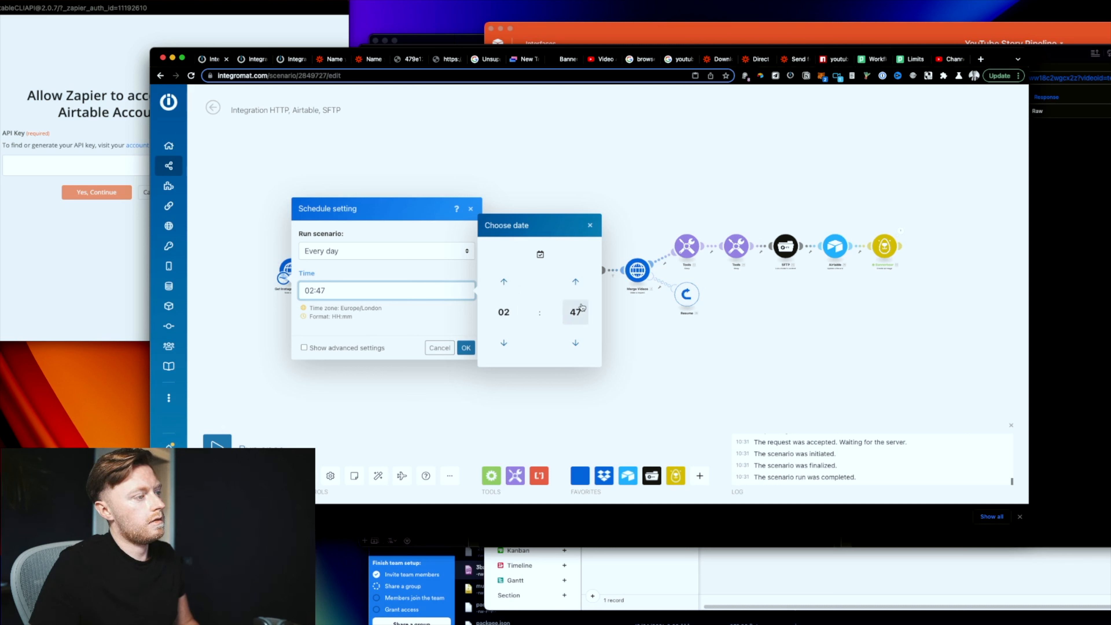
click(580, 287)
click(580, 287)
click(579, 287)
click(580, 287)
click(580, 287)
click(580, 287)
click(580, 289)
click(576, 343)
click(577, 343)
click(576, 344)
click(577, 343)
click(576, 343)
click(576, 344)
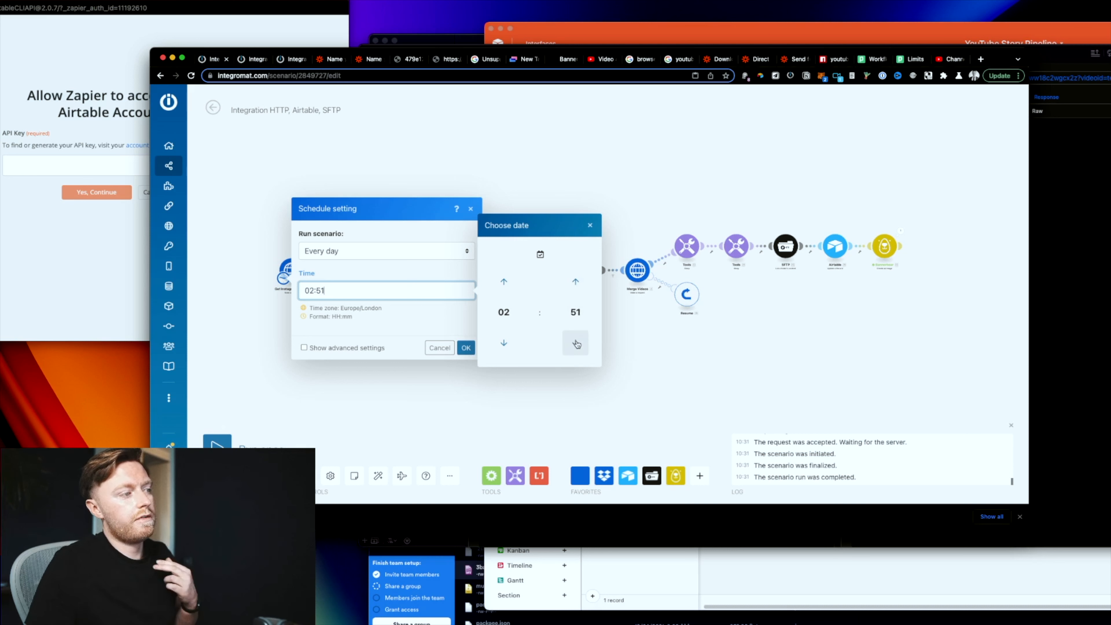
click(576, 344)
click(577, 343)
click(578, 346)
click(577, 345)
click(577, 345)
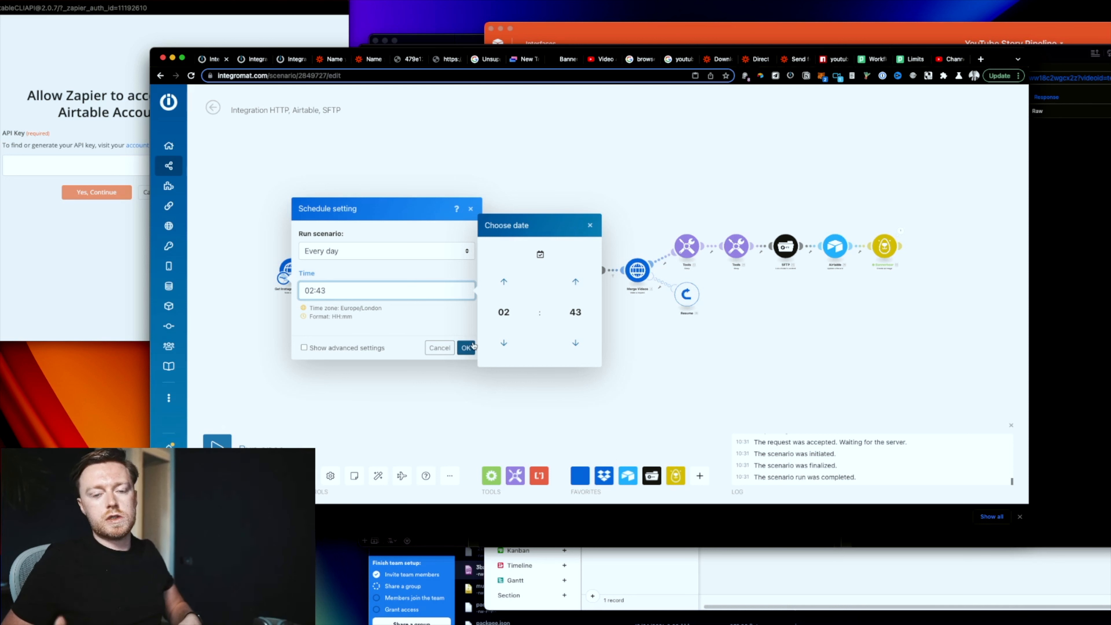
click(473, 346)
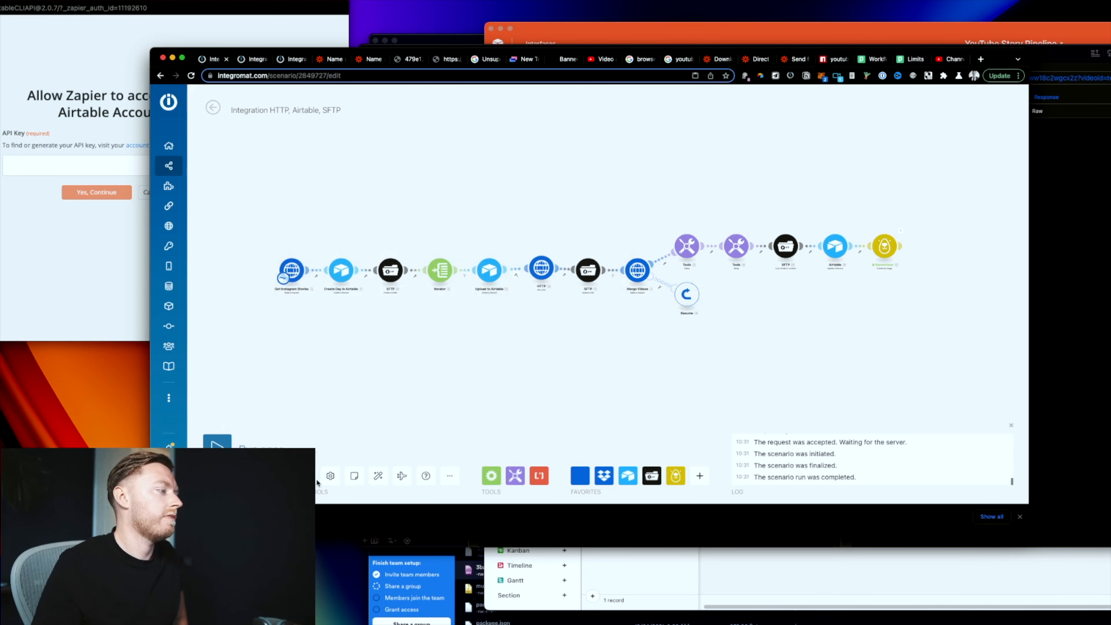
Step: Save the HTTP, Airtable, SFTP scenario with its new daily schedule
click(307, 475)
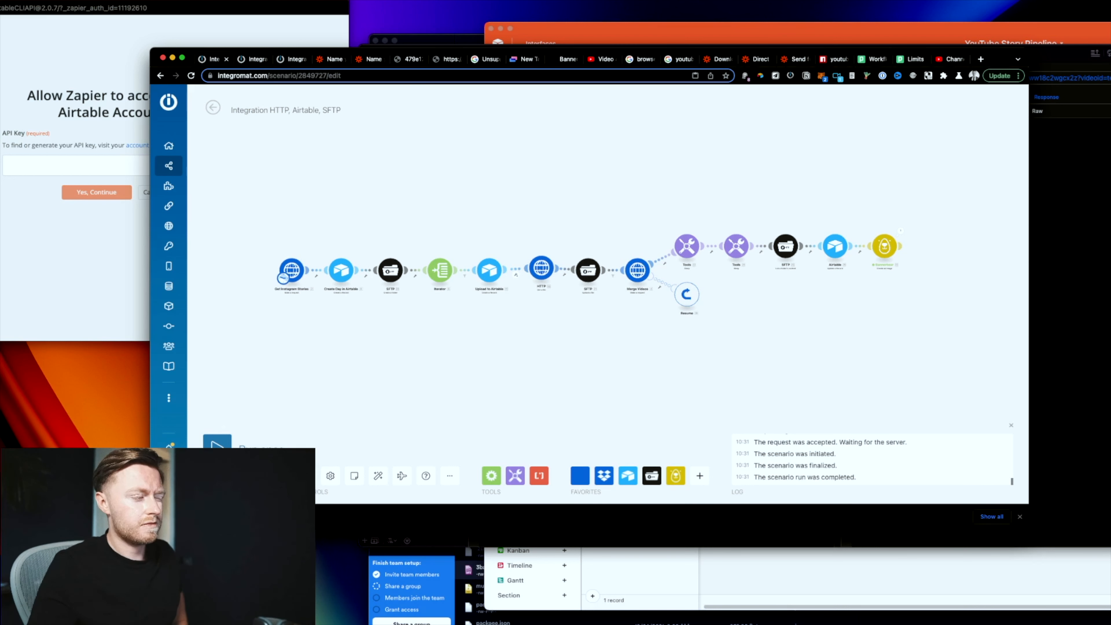
click(306, 476)
click(307, 476)
click(306, 475)
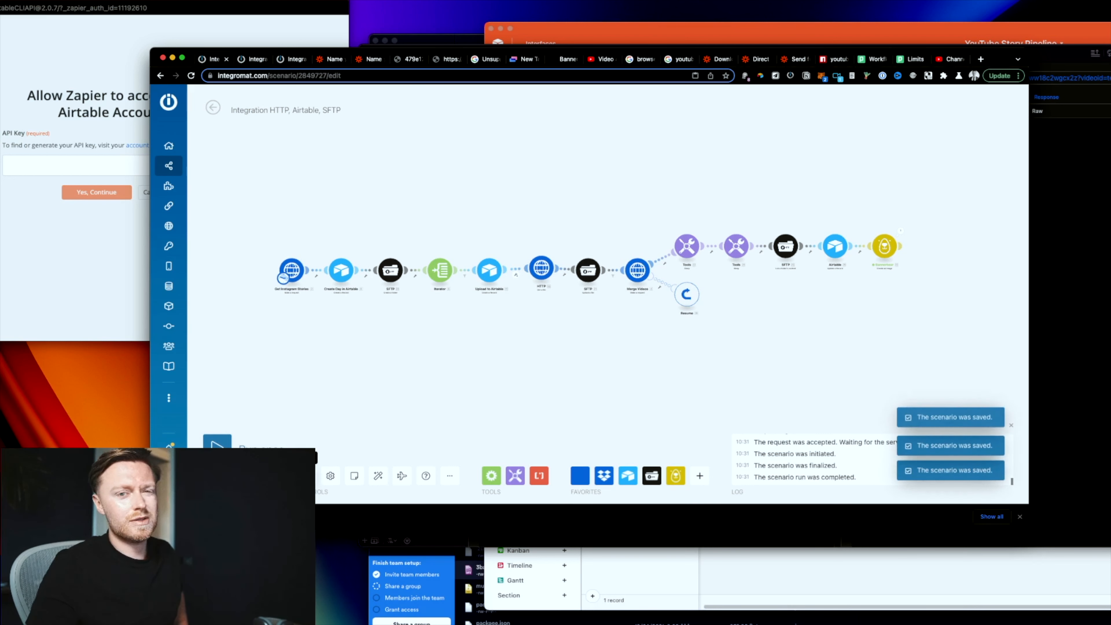